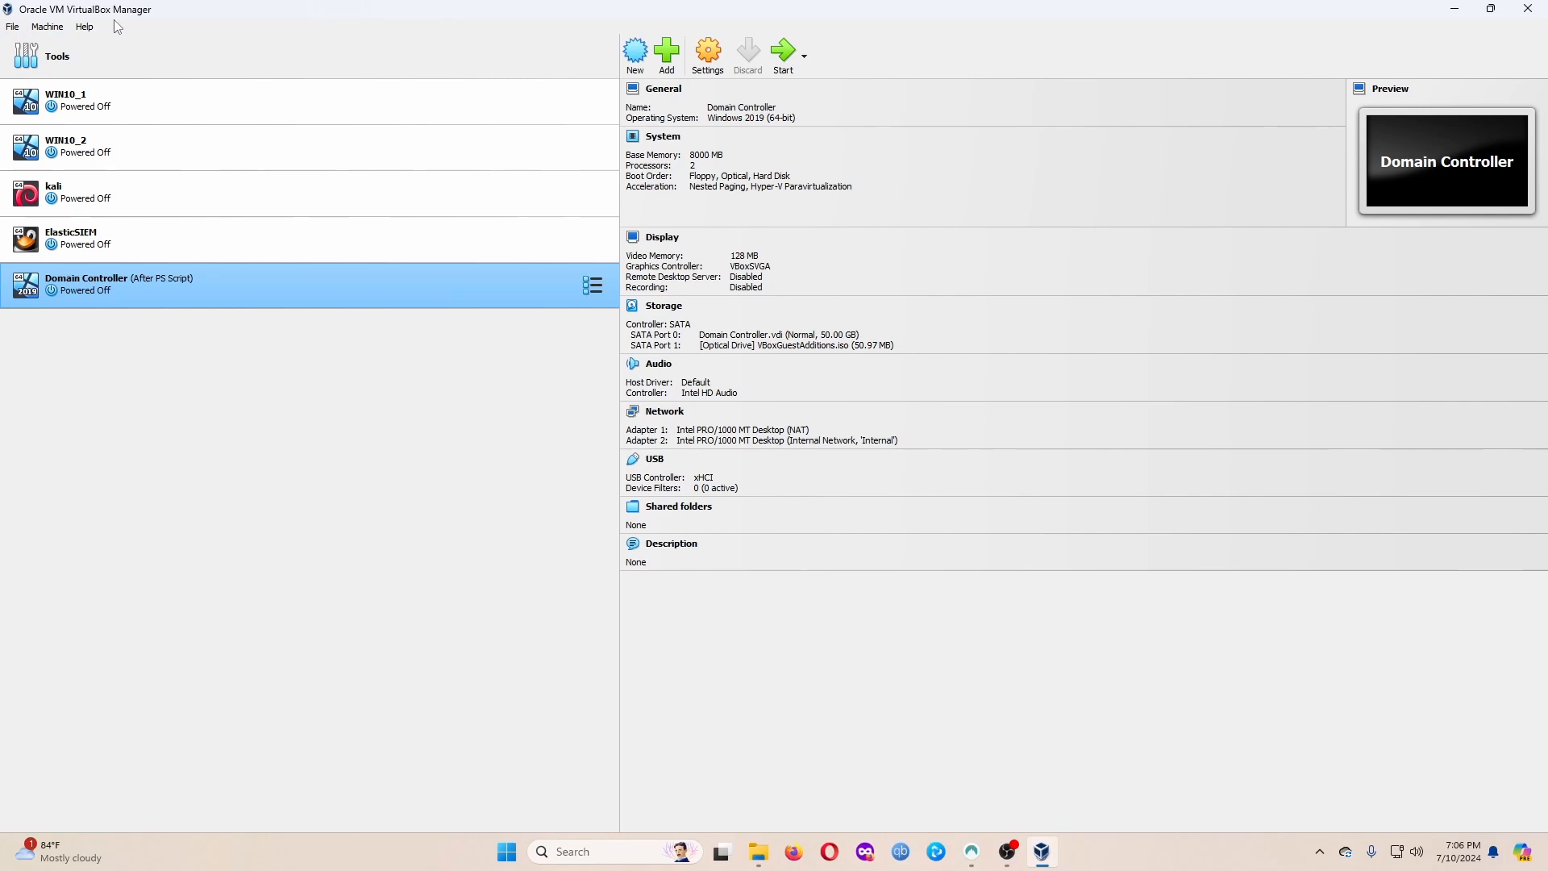
Name a new VM 'Test Windows AD SRV1' and attach the Windows Server 2019 evaluation ISO.
{"action": "left_click", "coordinate": [632, 60]}
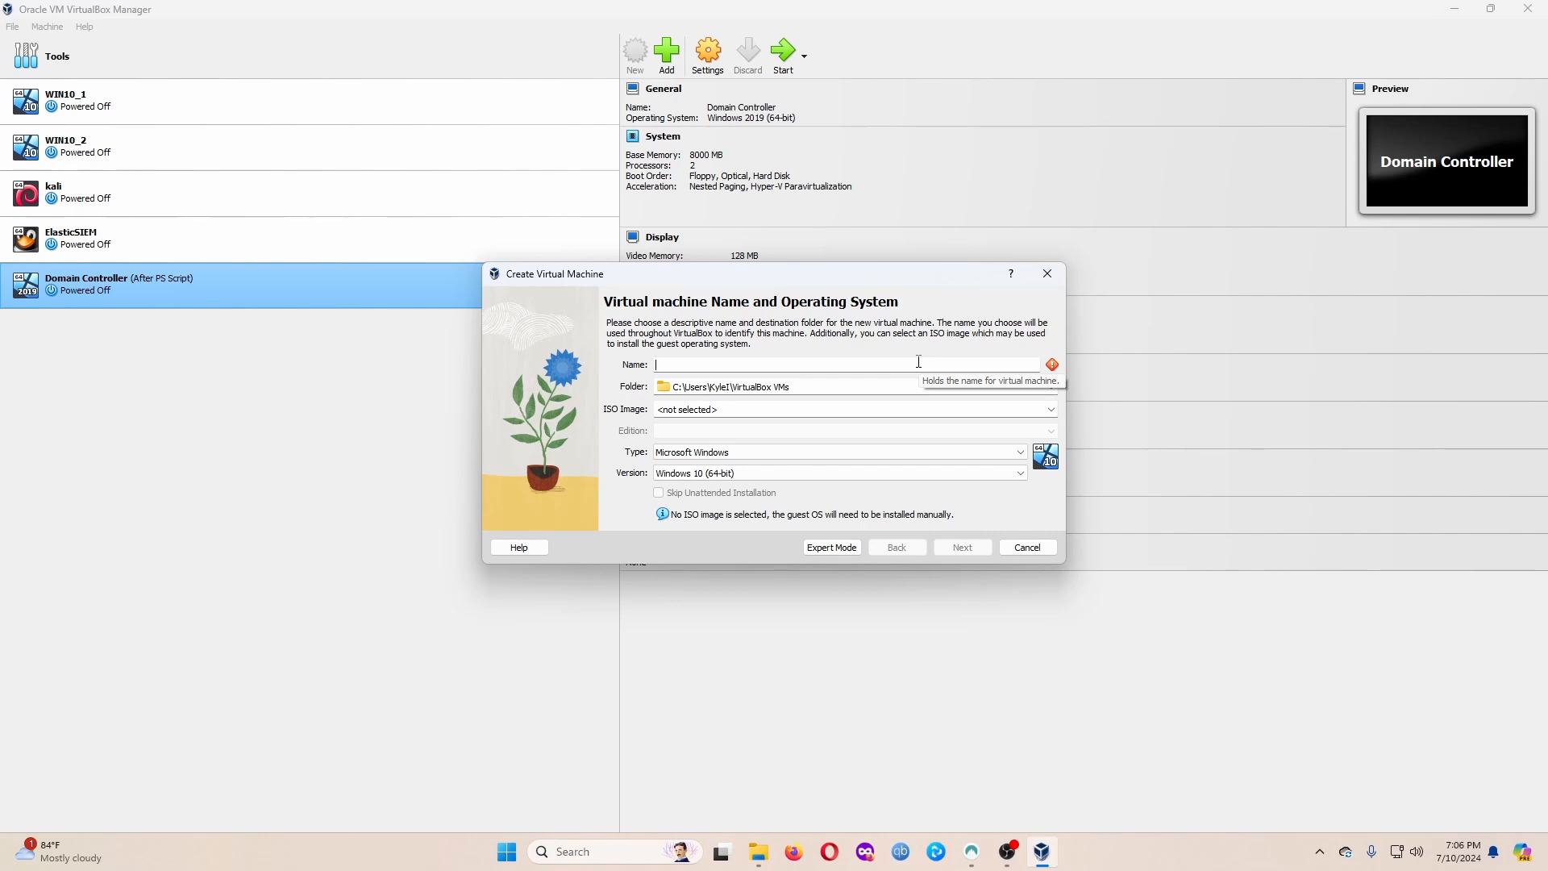
{"action": "type", "text": "Test Windows AD SRV1"}
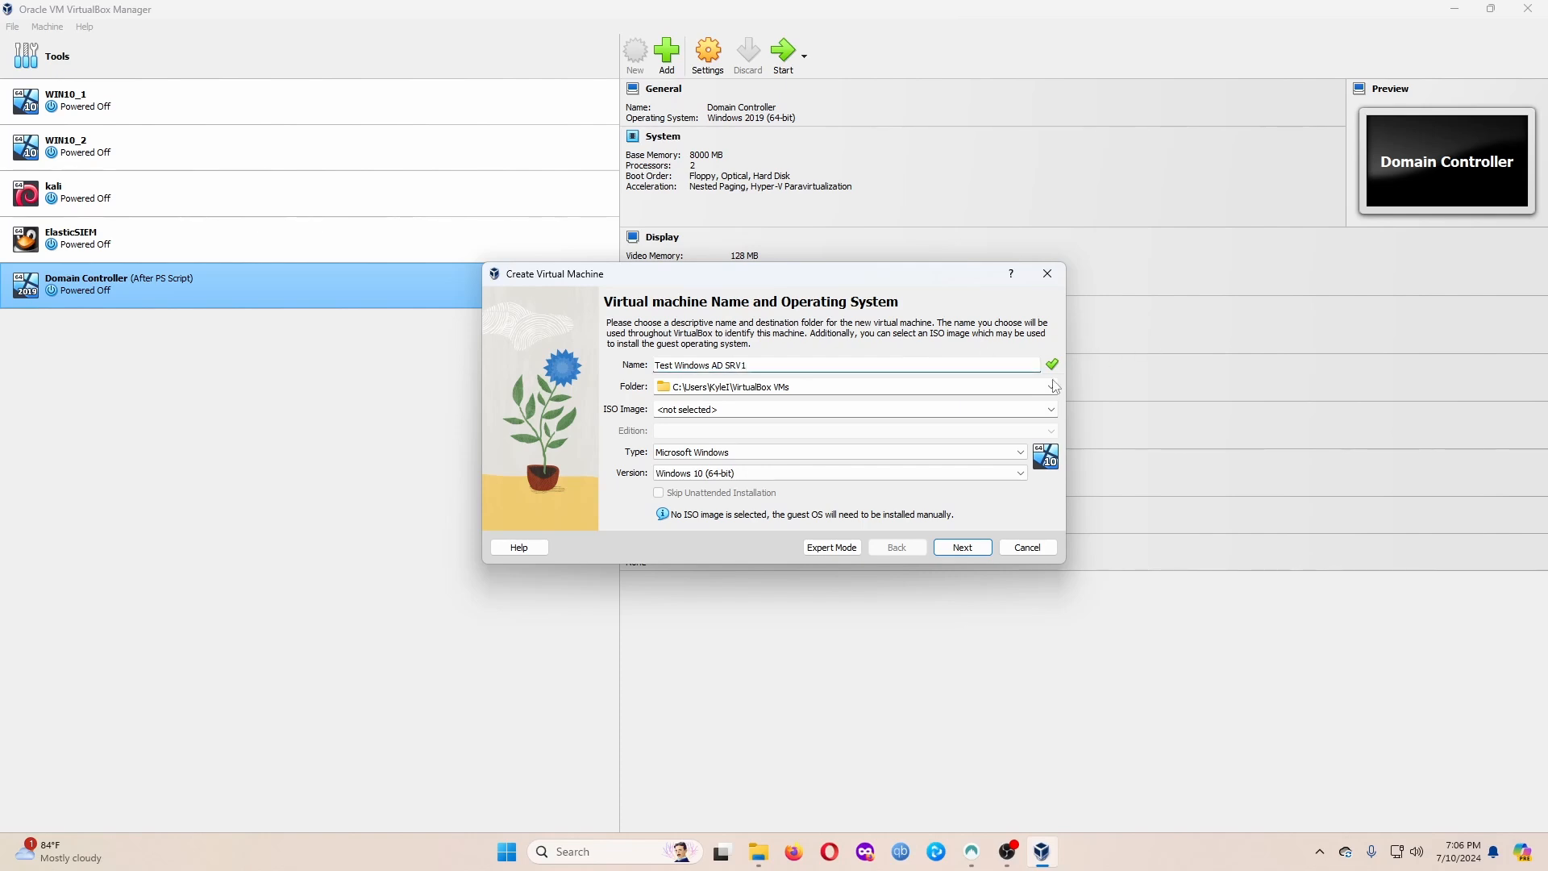
{"action": "left_click", "coordinate": [1052, 407]}
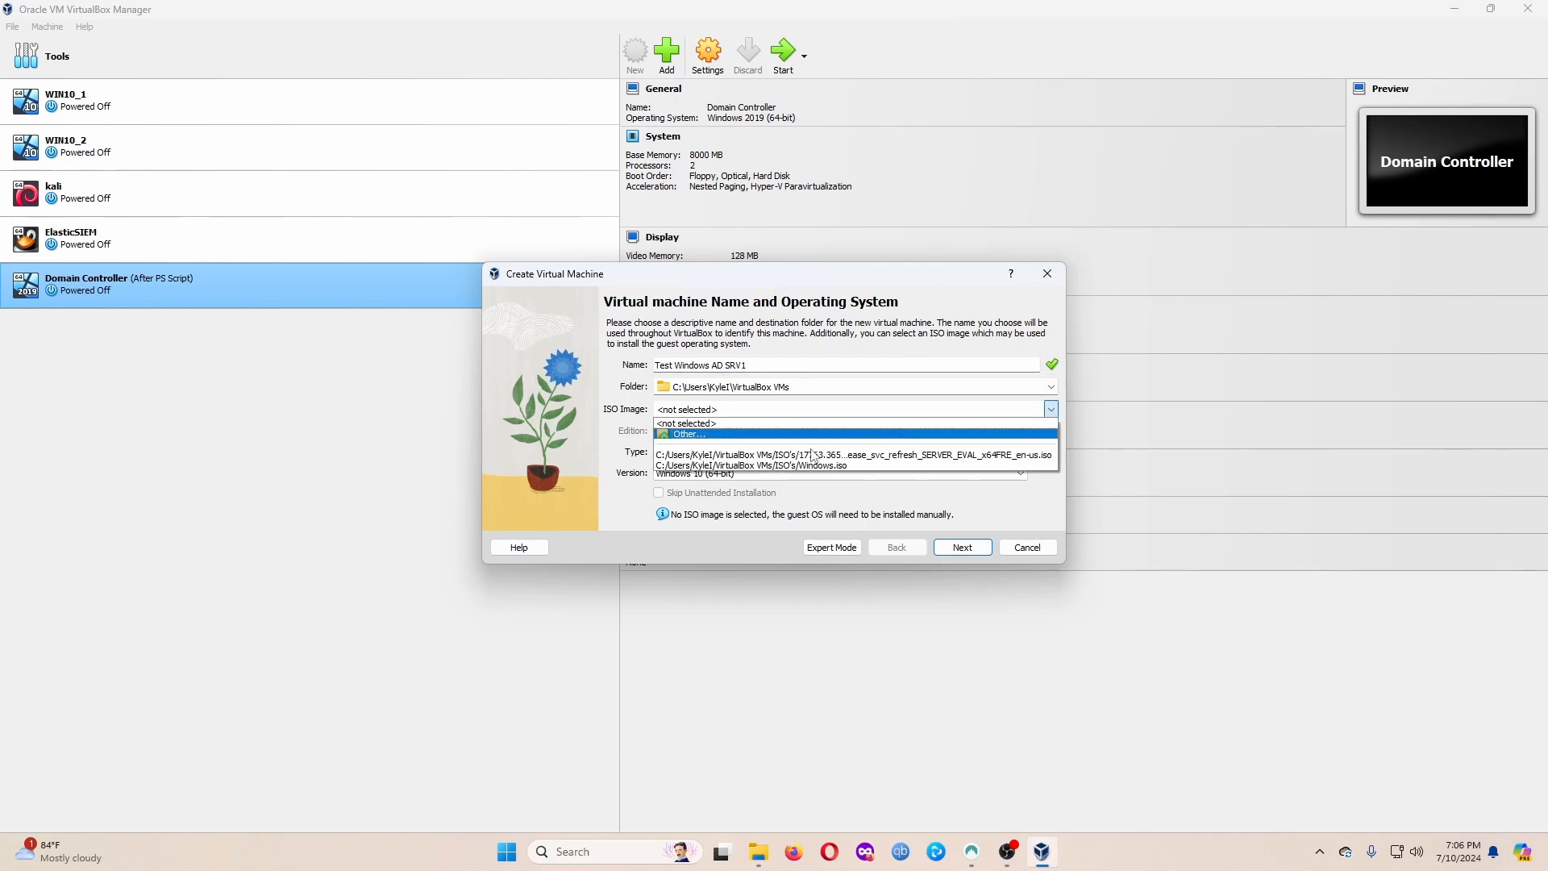
{"action": "left_click", "coordinate": [747, 432]}
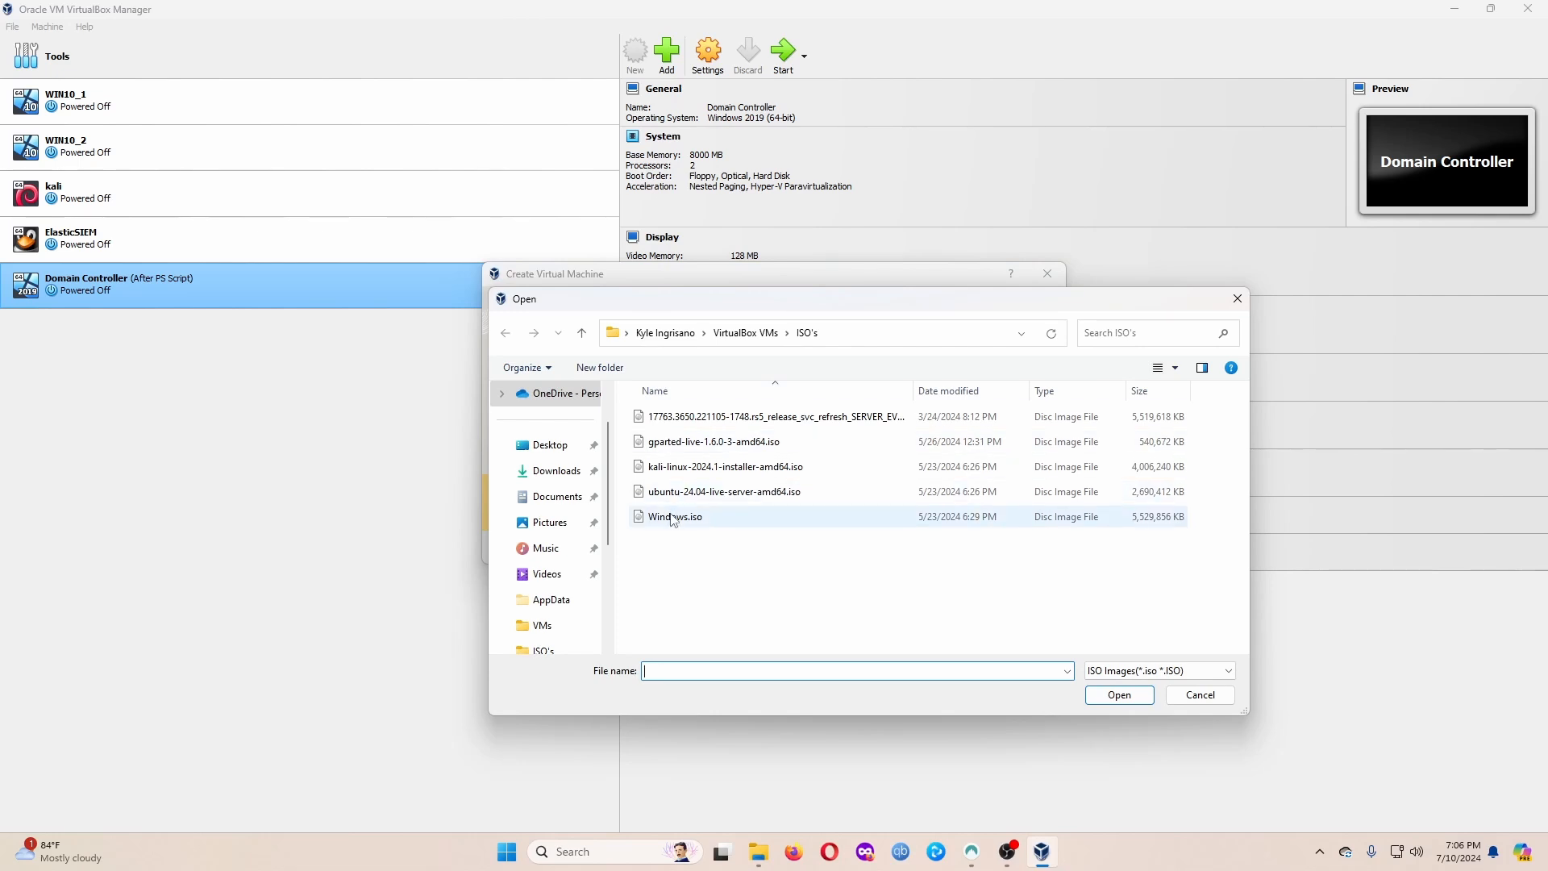
{"action": "double_click", "coordinate": [723, 417]}
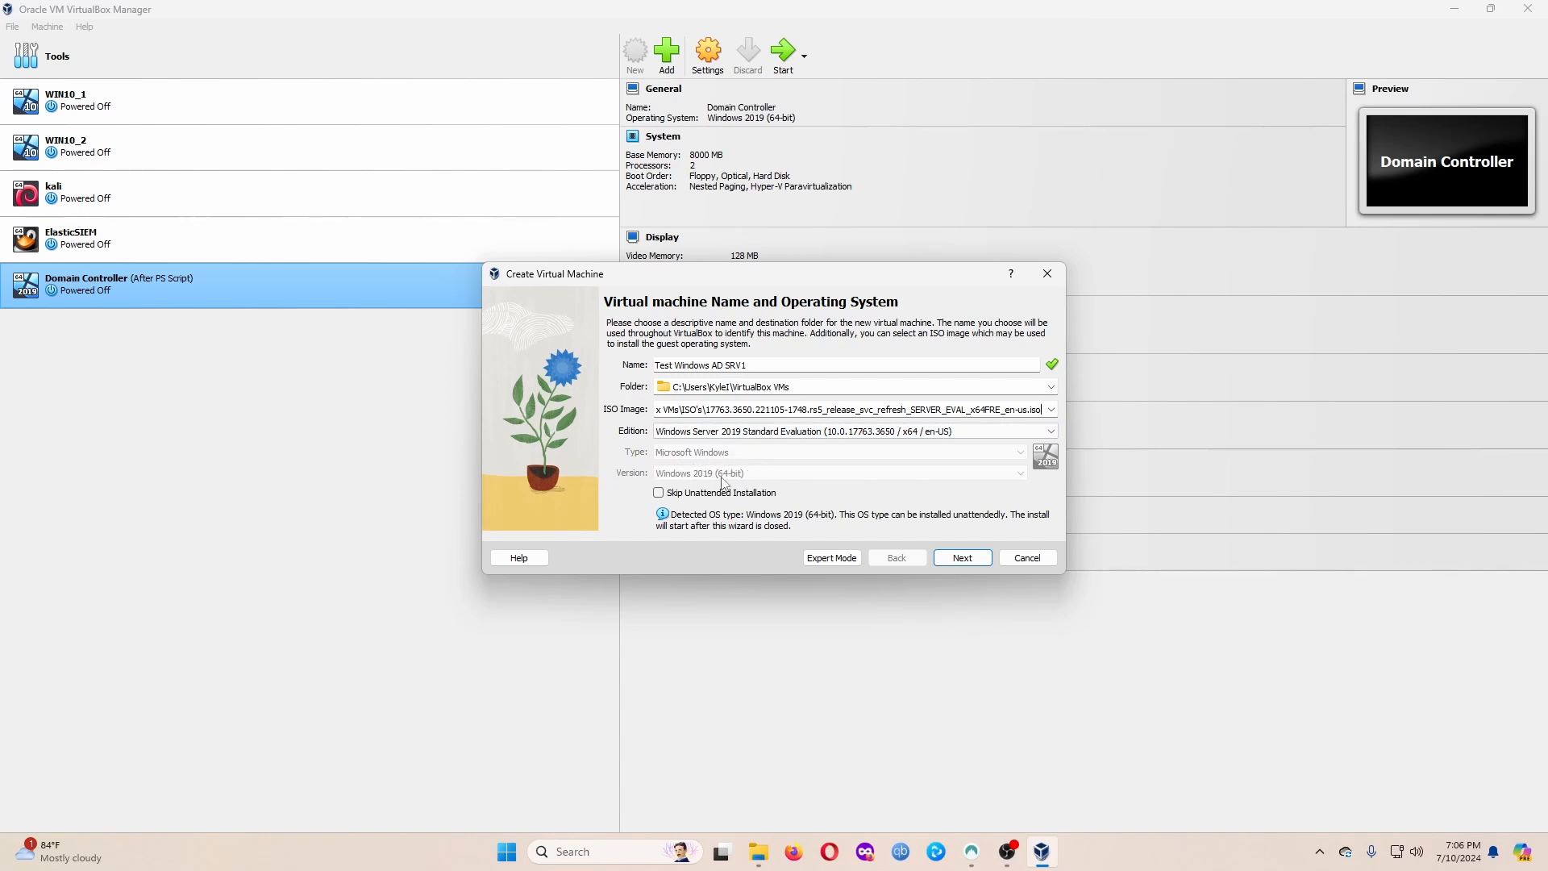
Enable Skip Unattended Installation for the VM and advance to the Hardware page.
{"action": "left_click", "coordinate": [965, 557]}
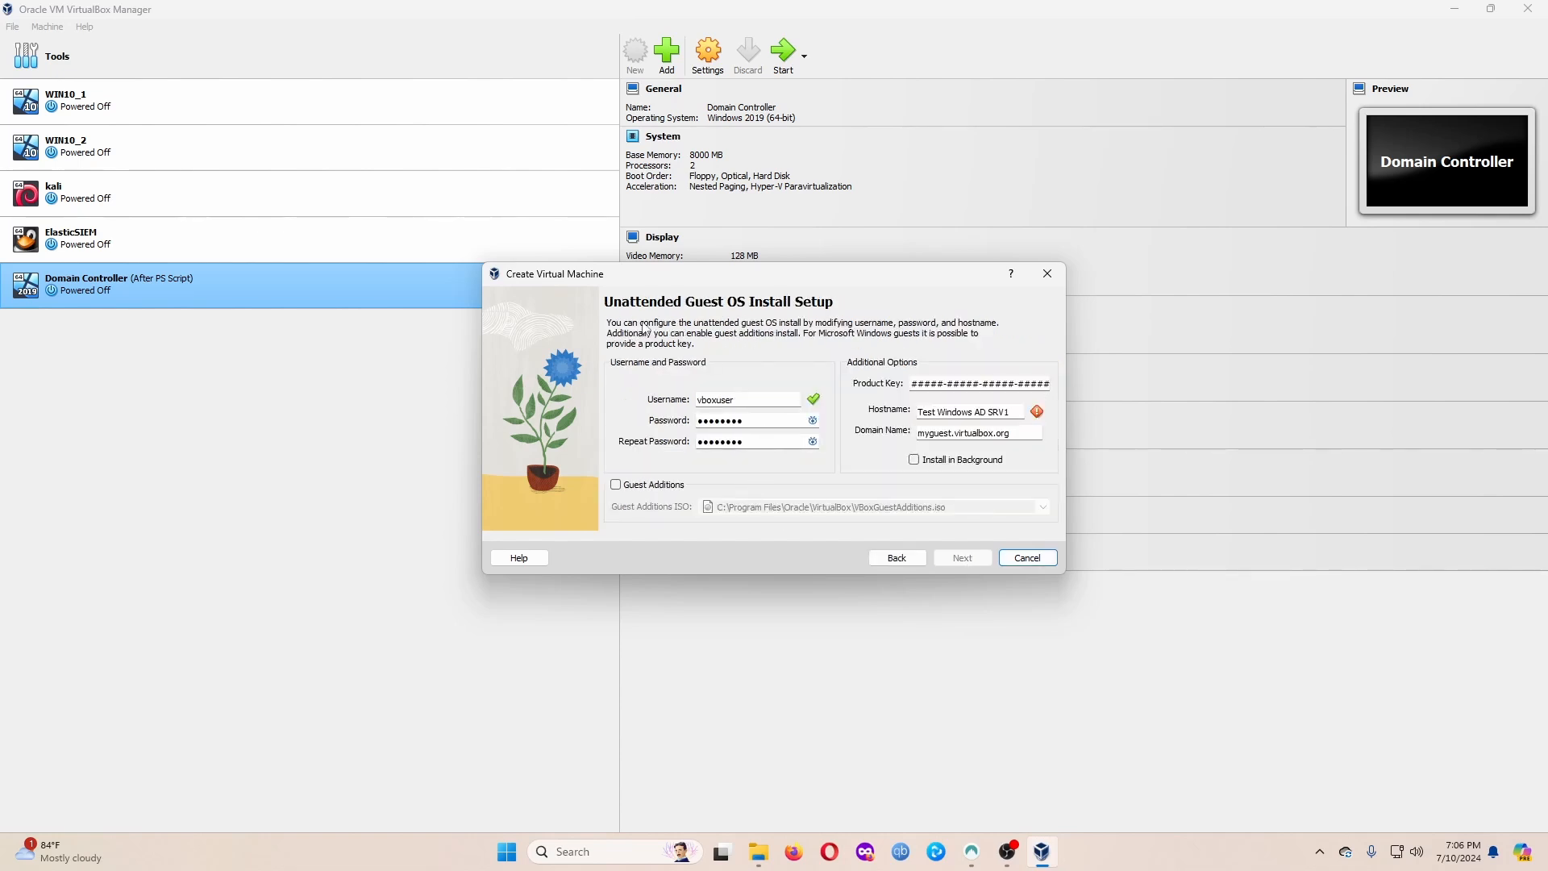
{"action": "left_click", "coordinate": [813, 421]}
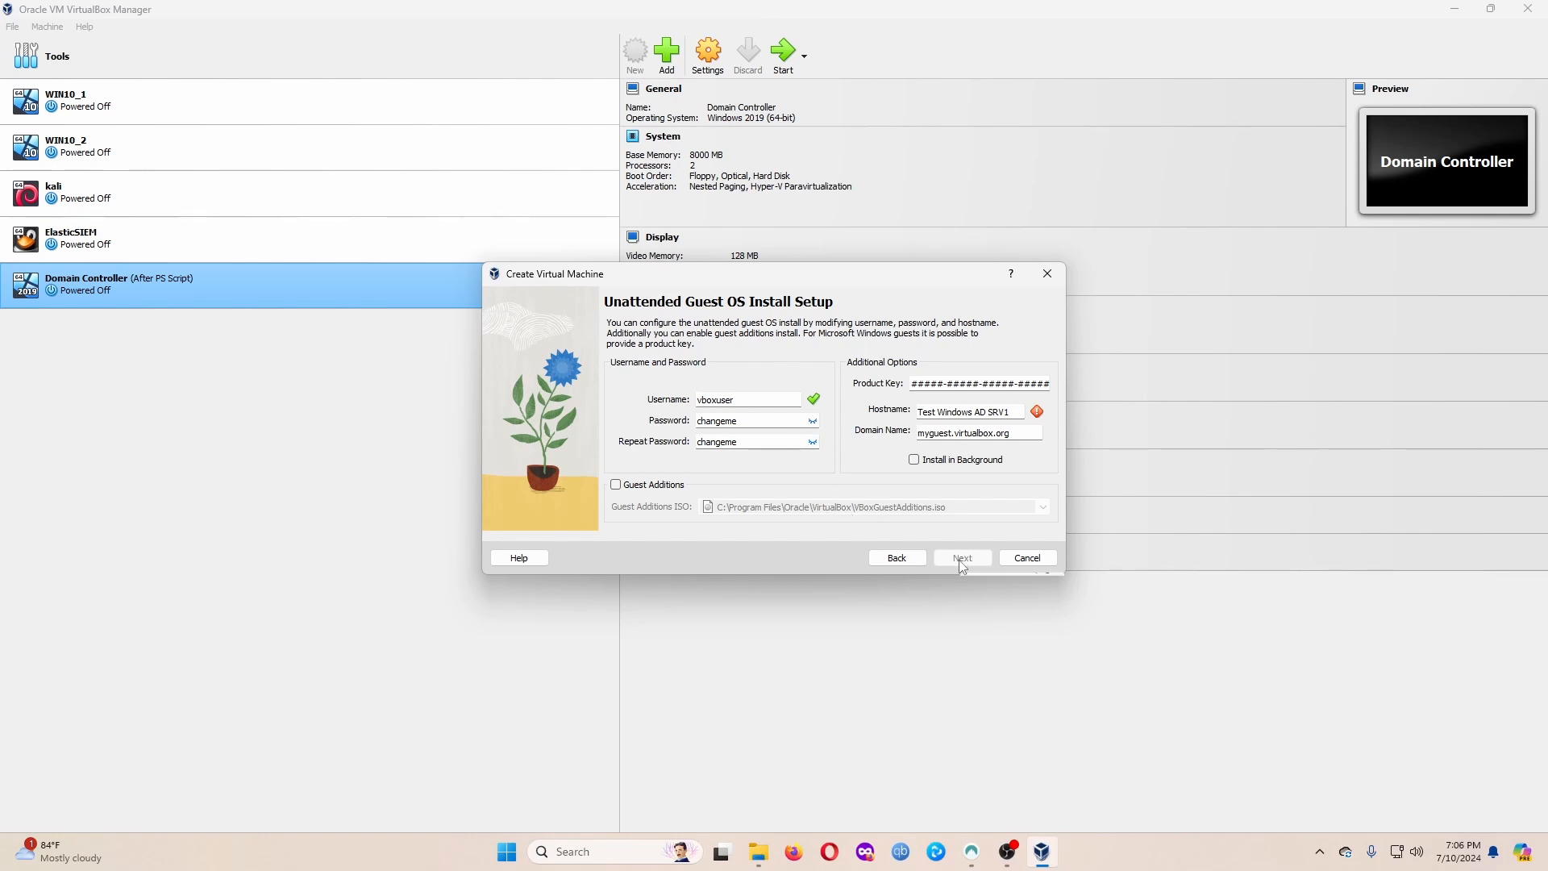
{"action": "left_click", "coordinate": [905, 560]}
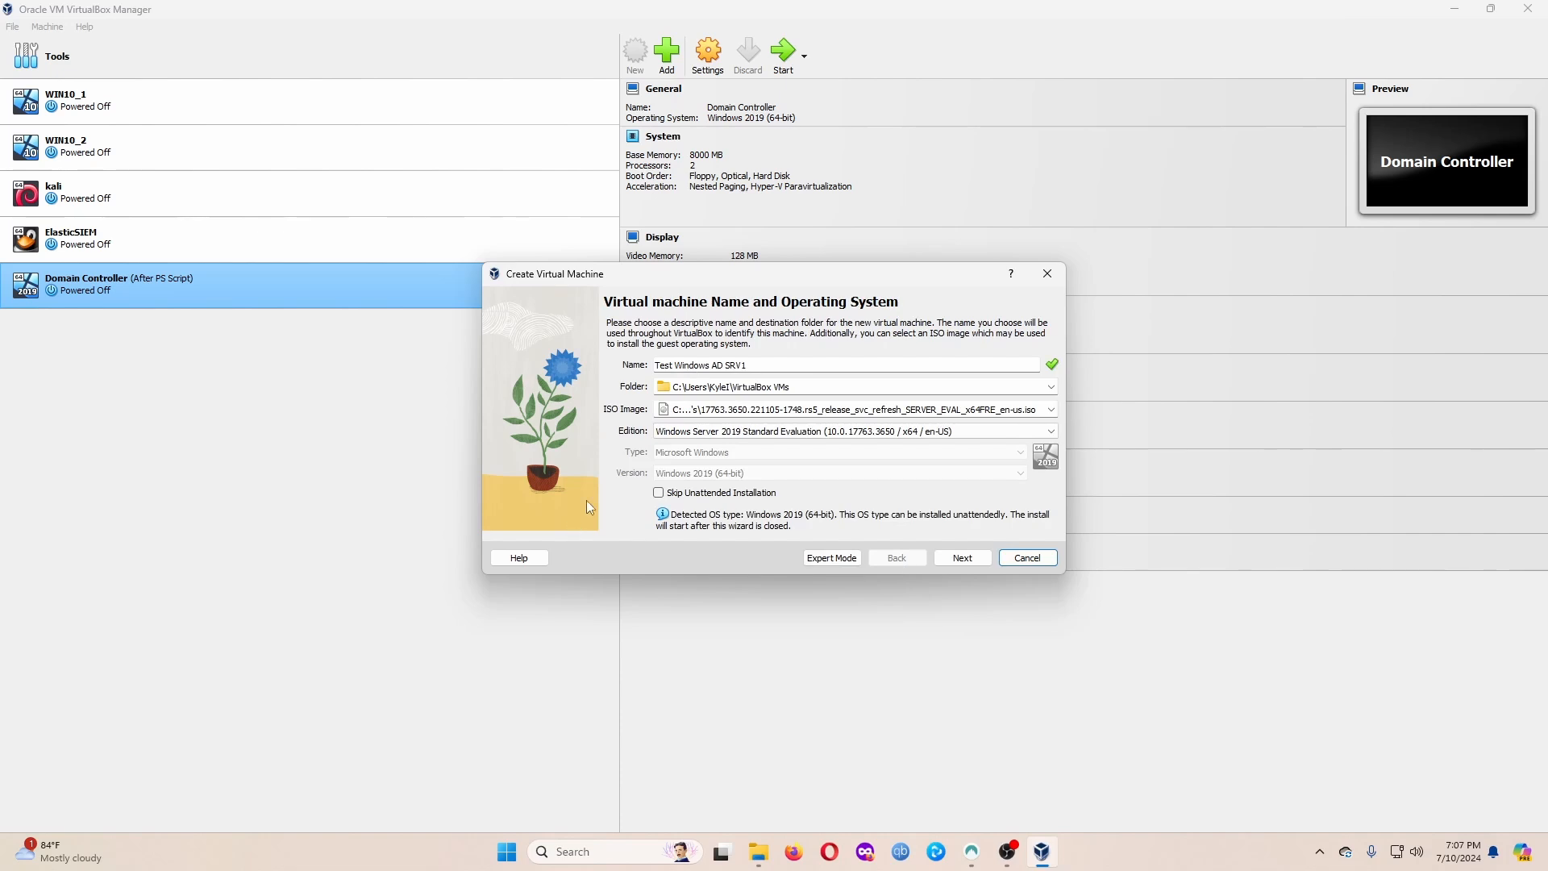
{"action": "left_click", "coordinate": [659, 493]}
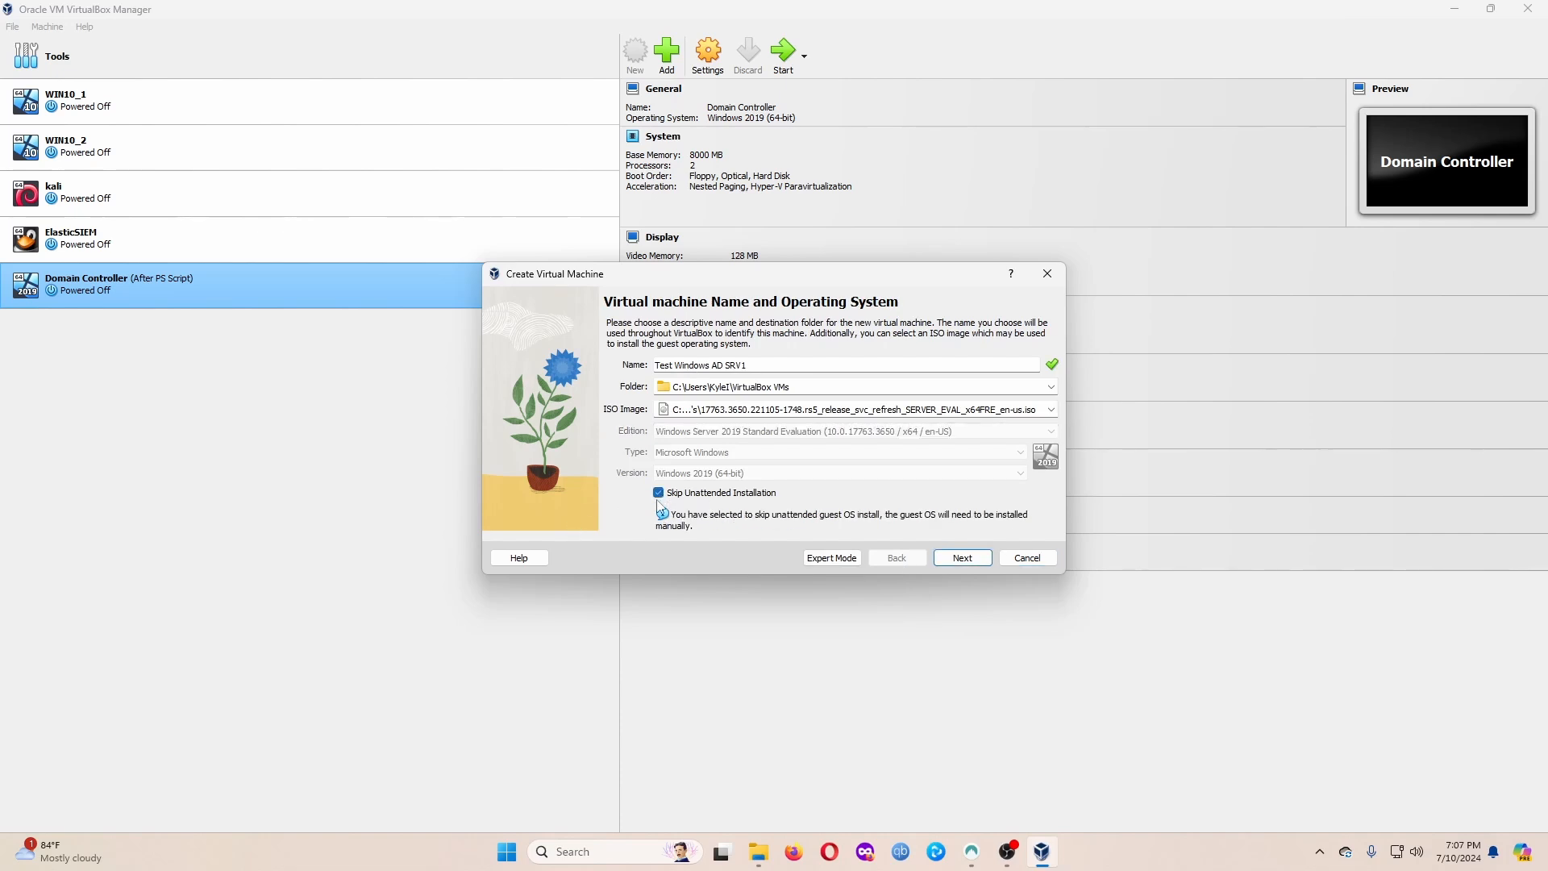
{"action": "left_click", "coordinate": [963, 559]}
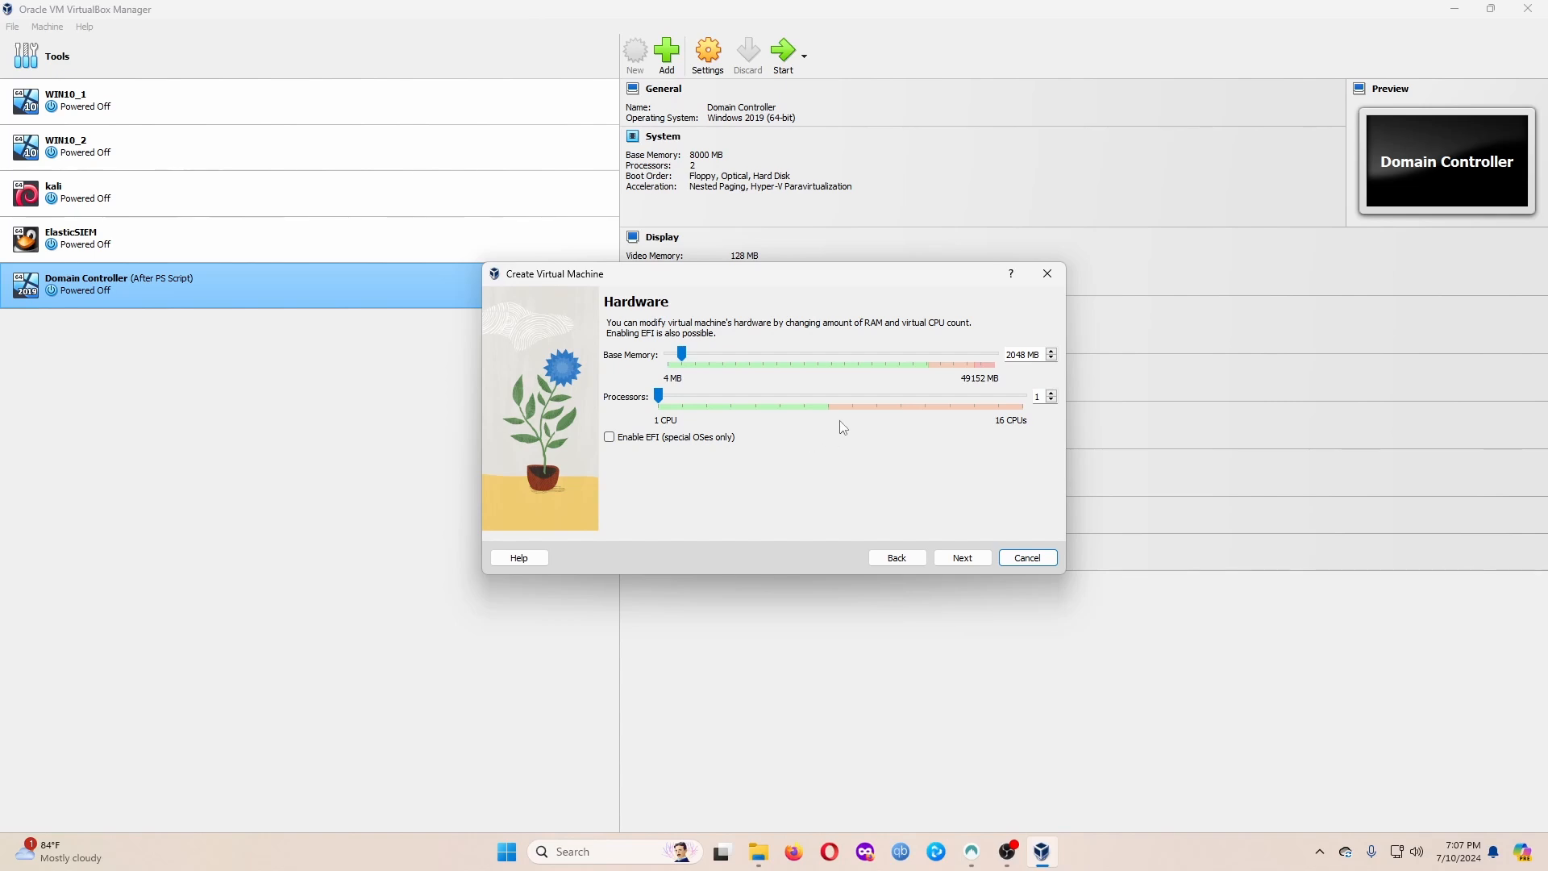
Give the VM 4 processors and 16000 MB base memory.
{"action": "left_click", "coordinate": [1051, 394]}
{"action": "left_click", "coordinate": [1051, 394]}
{"action": "left_click", "coordinate": [1051, 393]}
{"action": "left_click", "coordinate": [1051, 394]}
{"action": "left_click", "coordinate": [1051, 401]}
{"action": "double_click", "coordinate": [1014, 355]}
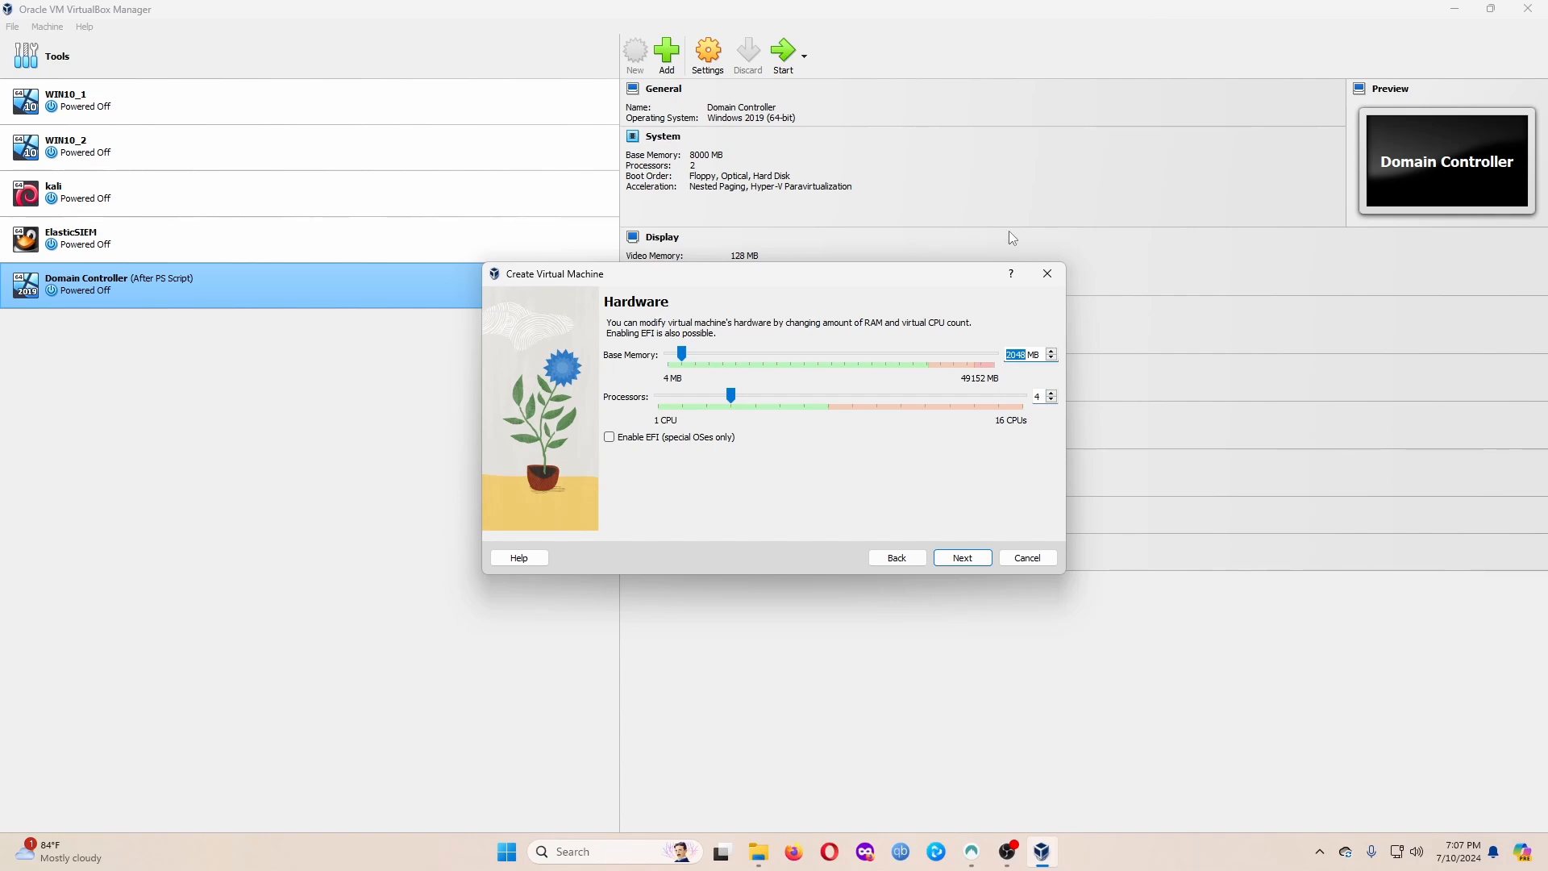
{"action": "type", "text": "16000"}
Keep the default 50 GB virtual disk and finish creating the VM.
{"action": "left_click", "coordinate": [972, 560]}
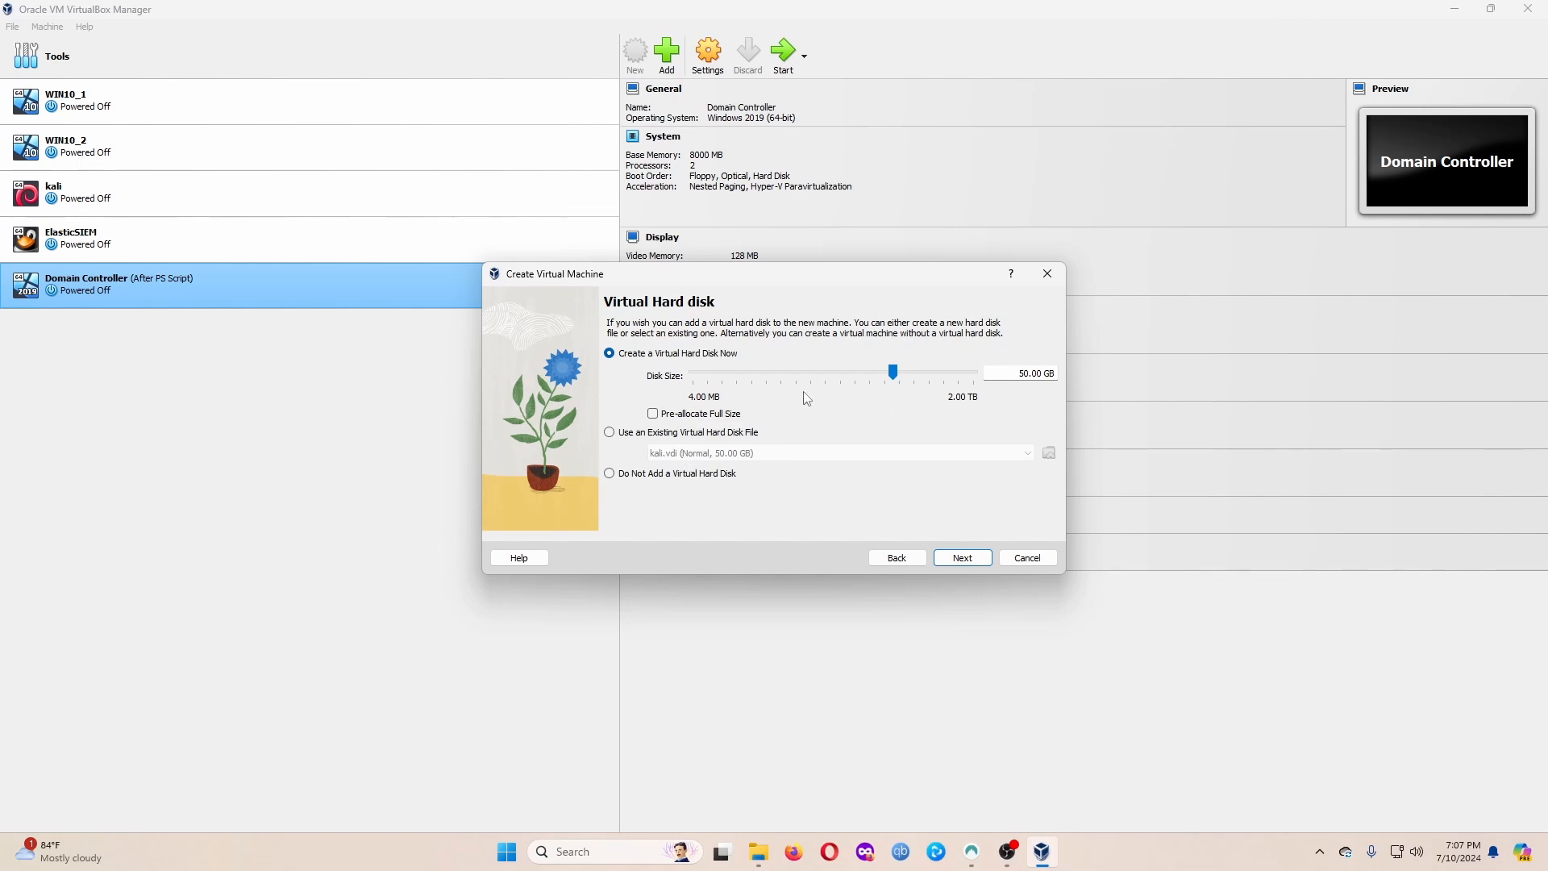
{"action": "left_click", "coordinate": [973, 564]}
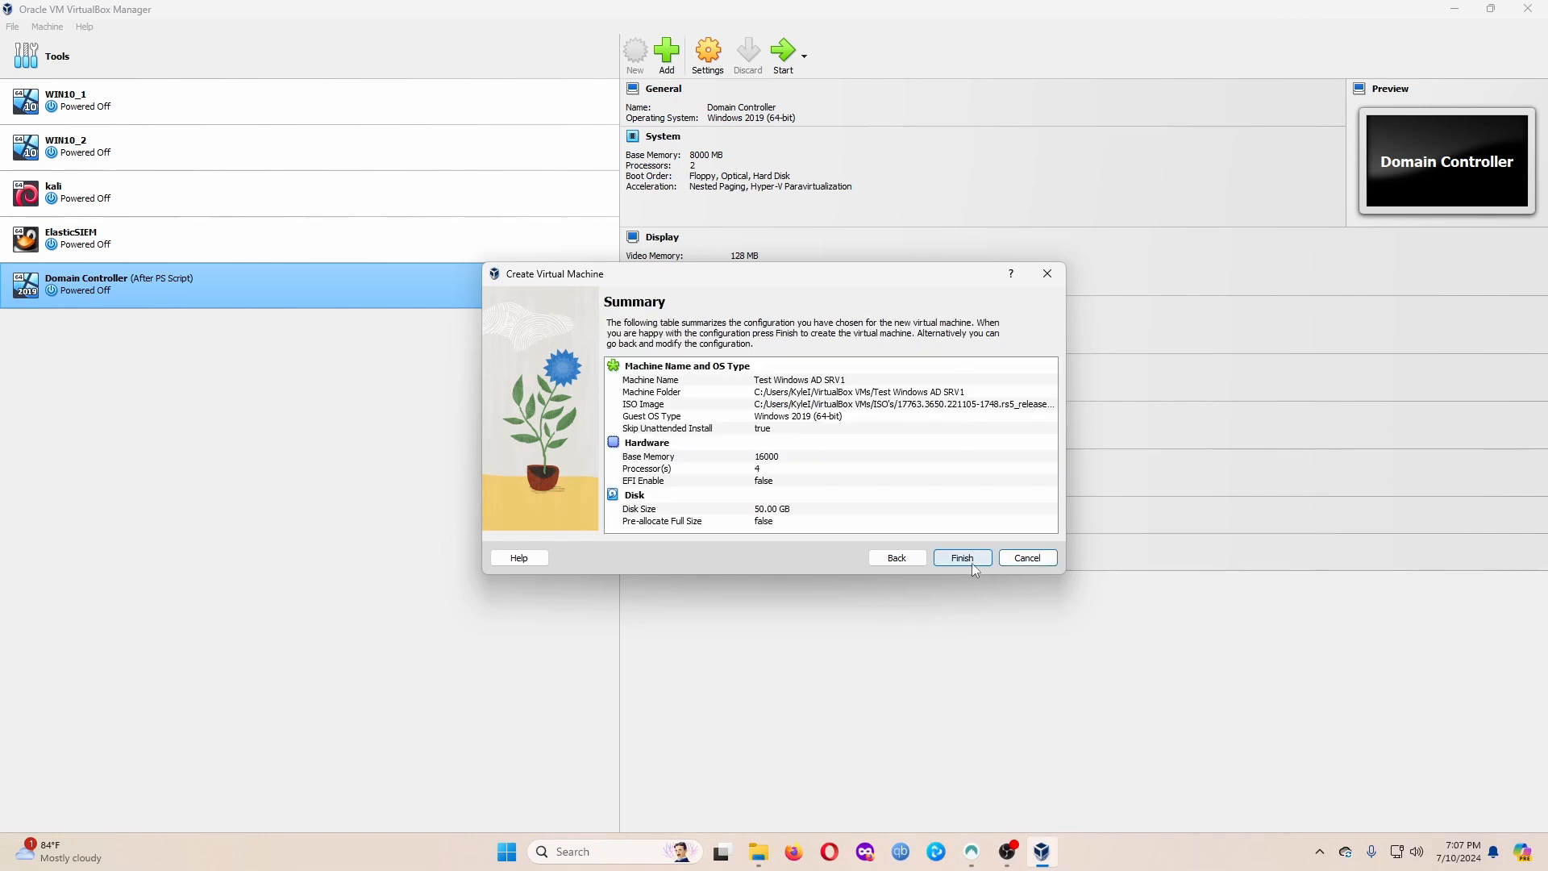
{"action": "left_click", "coordinate": [974, 563]}
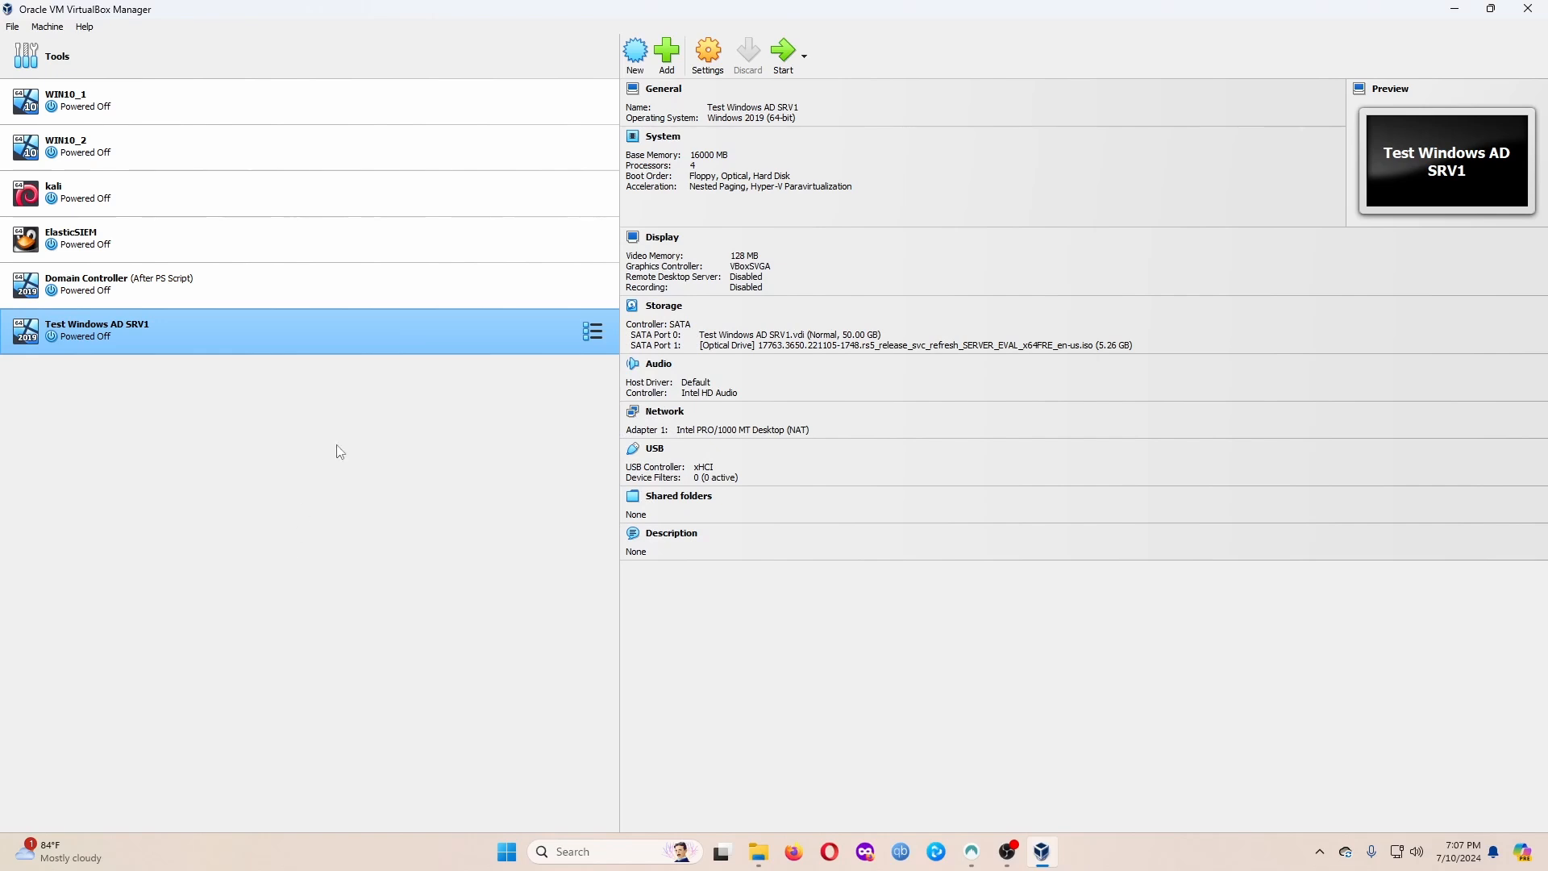
In the VM's General > Advanced settings, set Shared Clipboard and Drag'n'Drop to Bidirectional.
{"action": "left_click", "coordinate": [708, 54]}
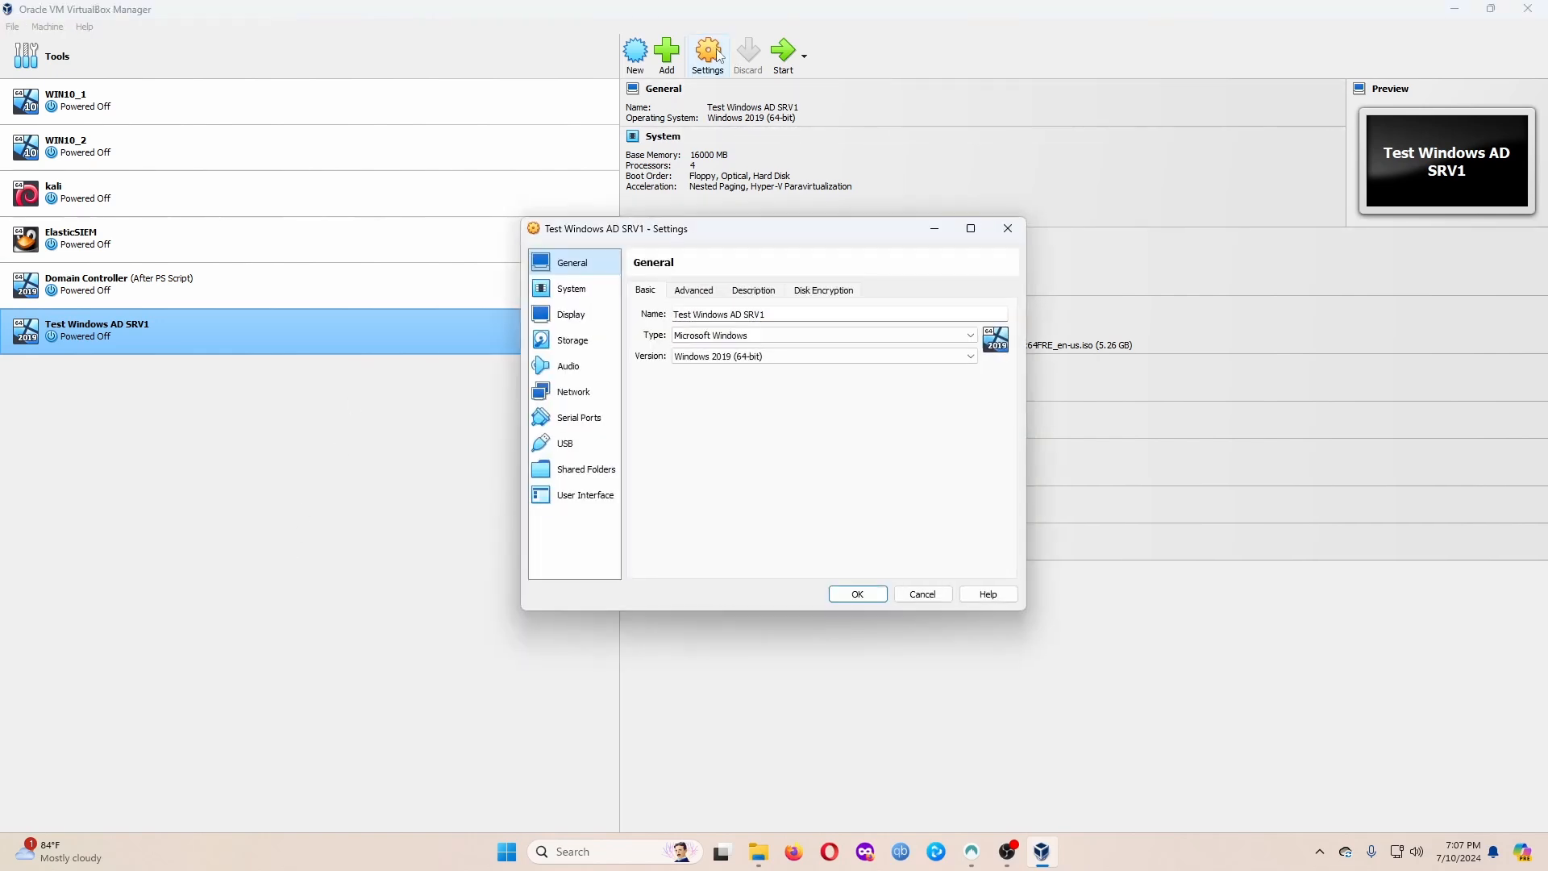
{"action": "left_click_drag", "start_coordinate": [758, 232], "coordinate": [505, 349]}
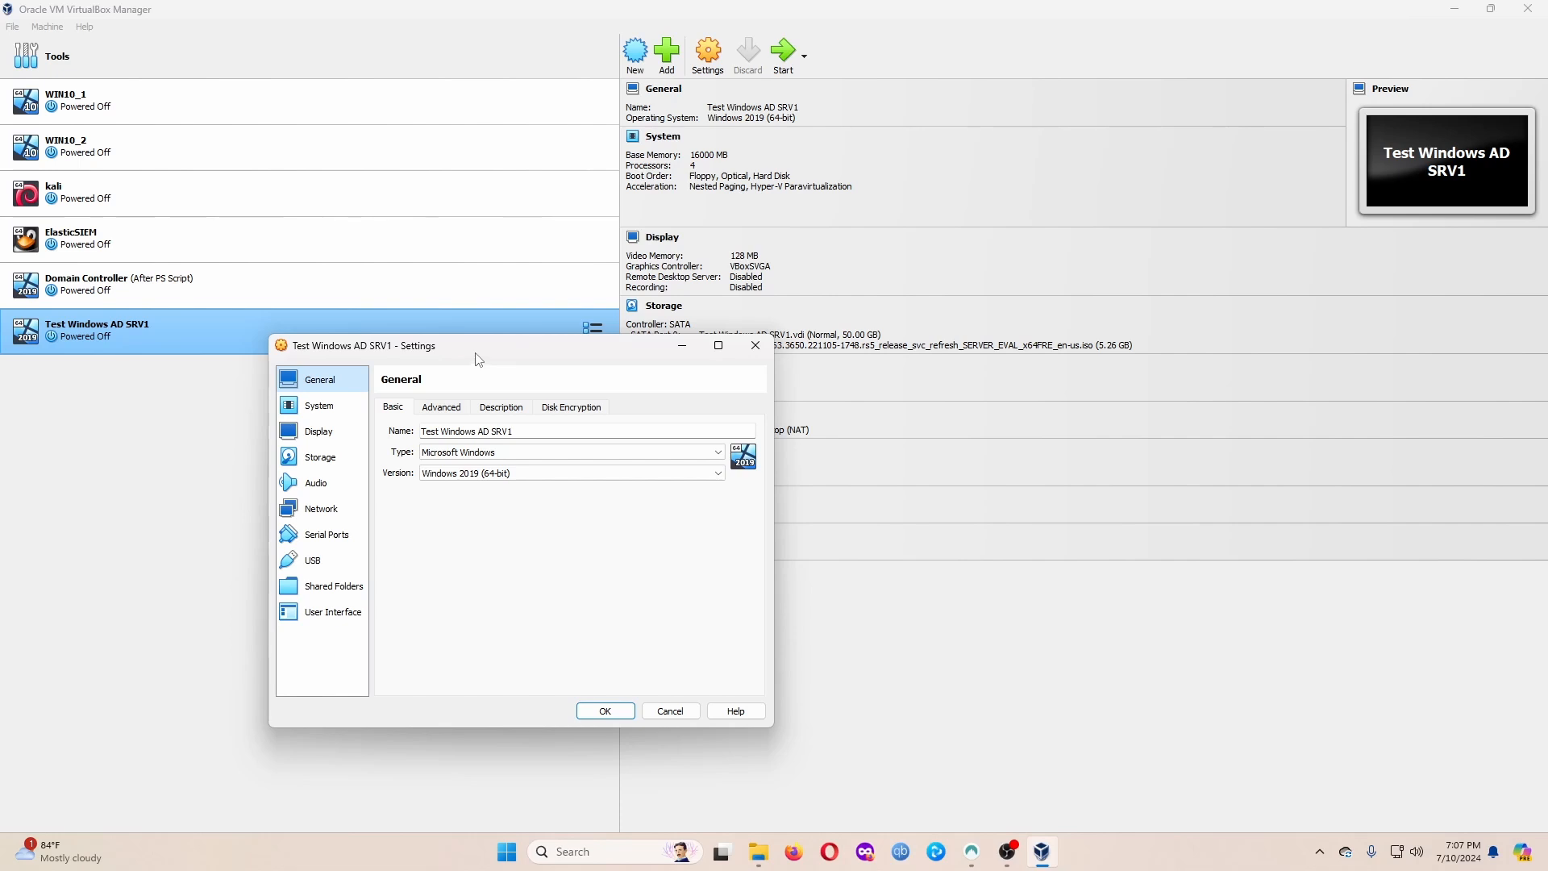
{"action": "left_click_drag", "start_coordinate": [473, 352], "coordinate": [634, 294]}
{"action": "left_click", "coordinate": [595, 356]}
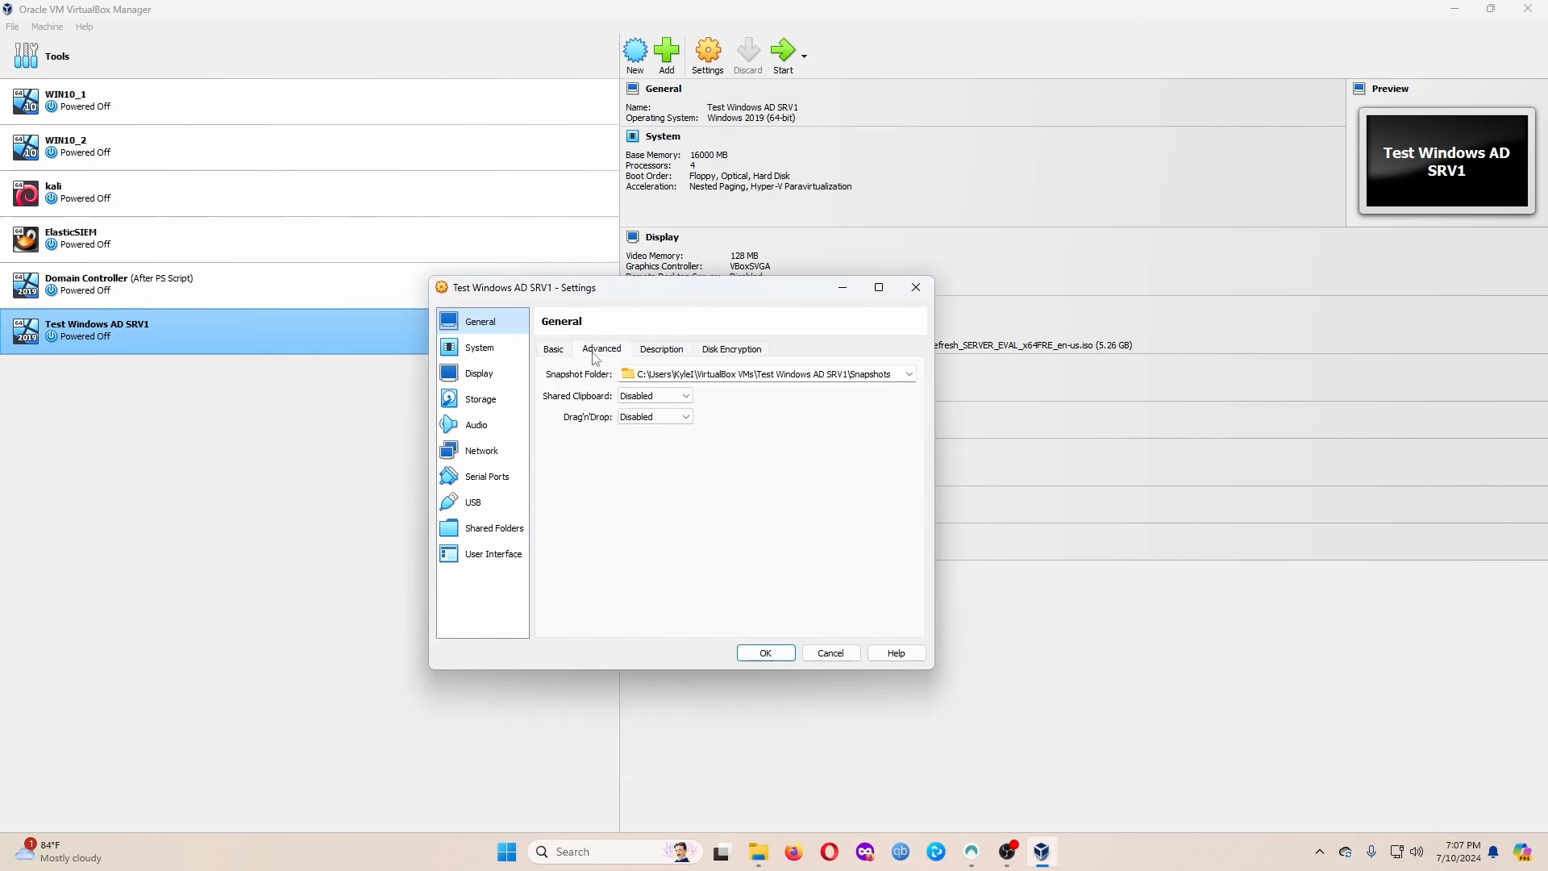
{"action": "left_click", "coordinate": [667, 396]}
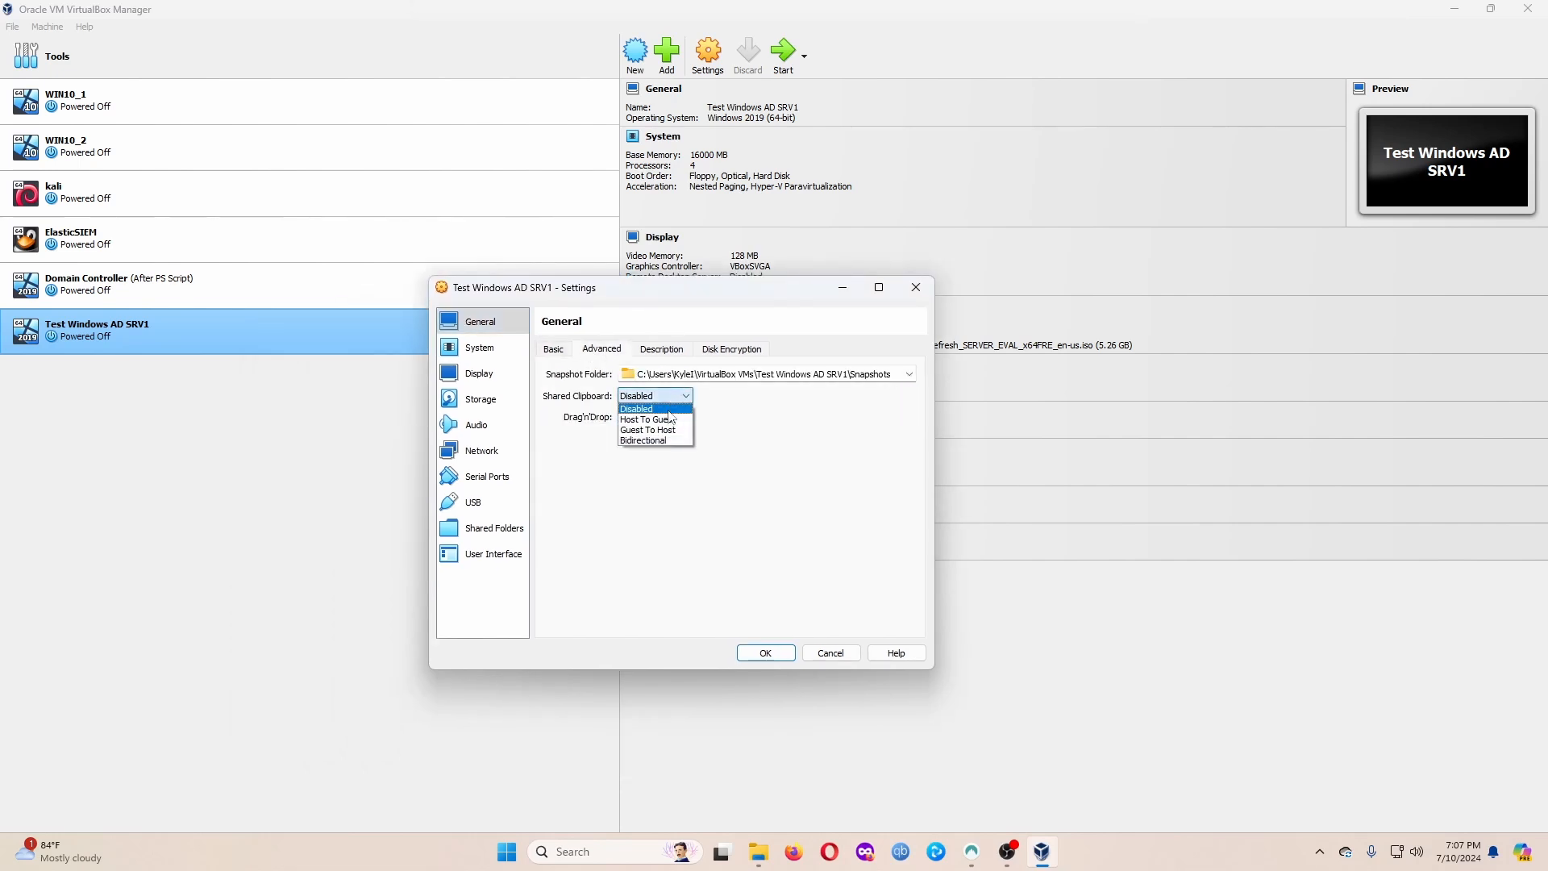
{"action": "left_click", "coordinate": [645, 441]}
{"action": "left_click", "coordinate": [654, 417]}
{"action": "left_click", "coordinate": [669, 461]}
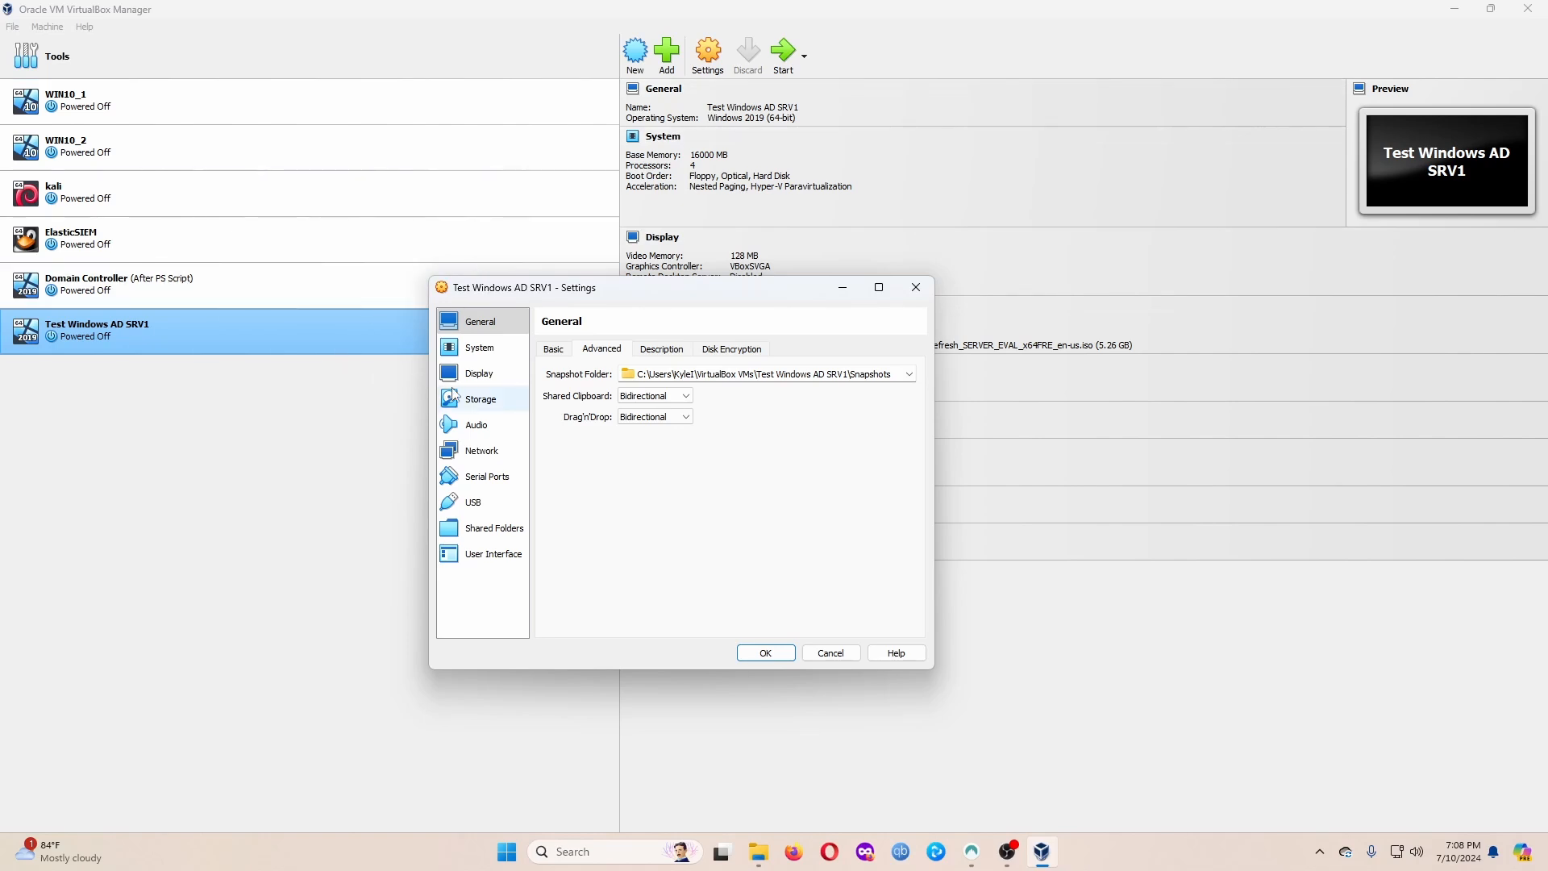
Enable network Adapter 2 and attach it to Internal Network.
{"action": "left_click", "coordinate": [481, 348]}
{"action": "left_click", "coordinate": [492, 374]}
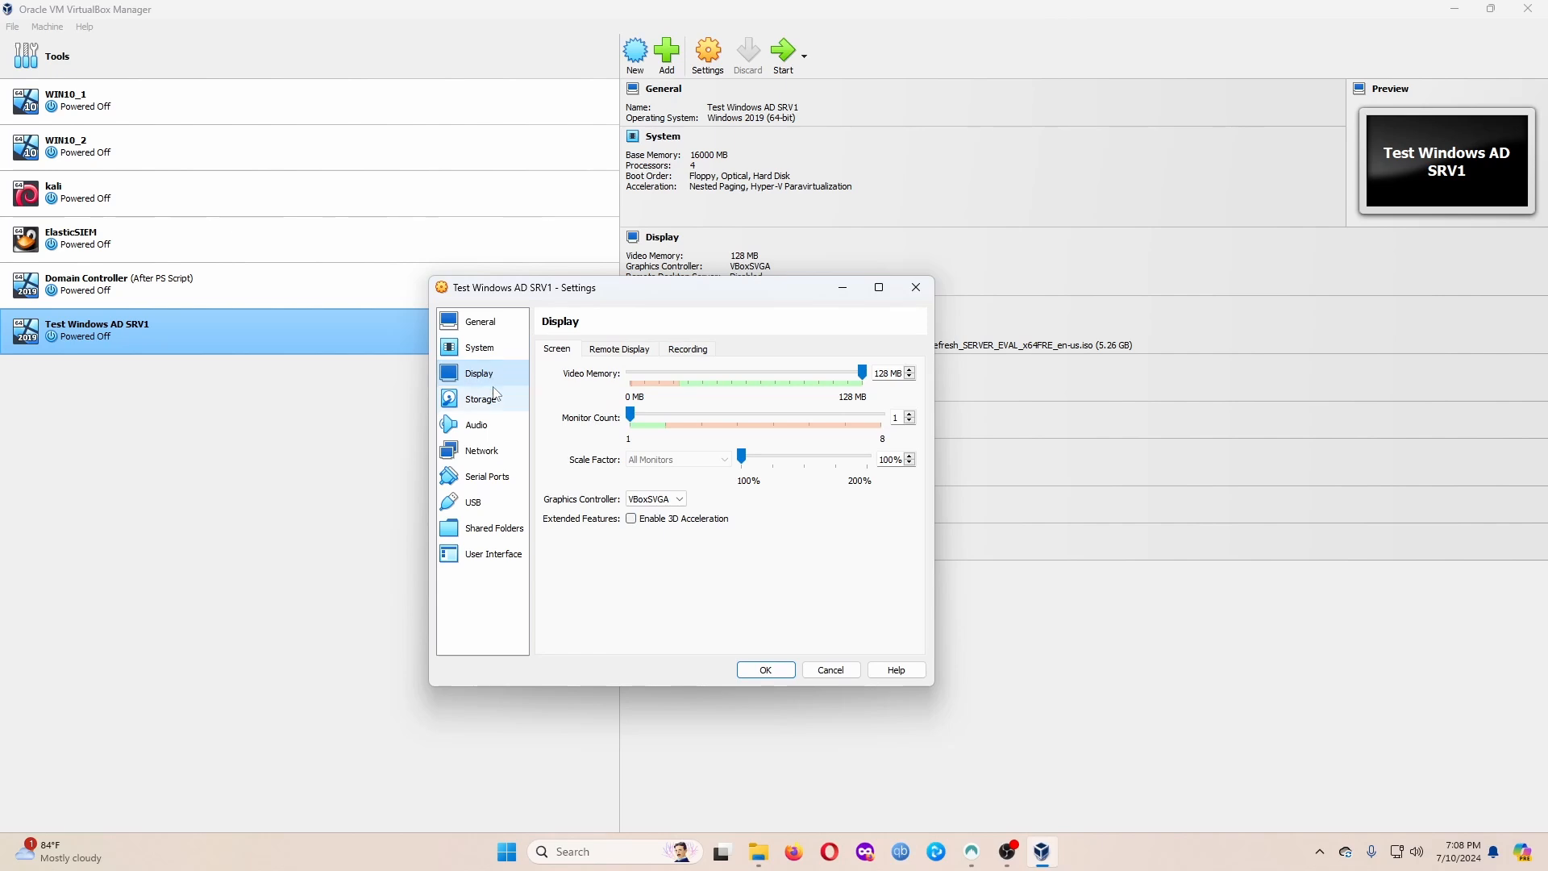
{"action": "left_click", "coordinate": [495, 399]}
{"action": "left_click", "coordinate": [494, 448]}
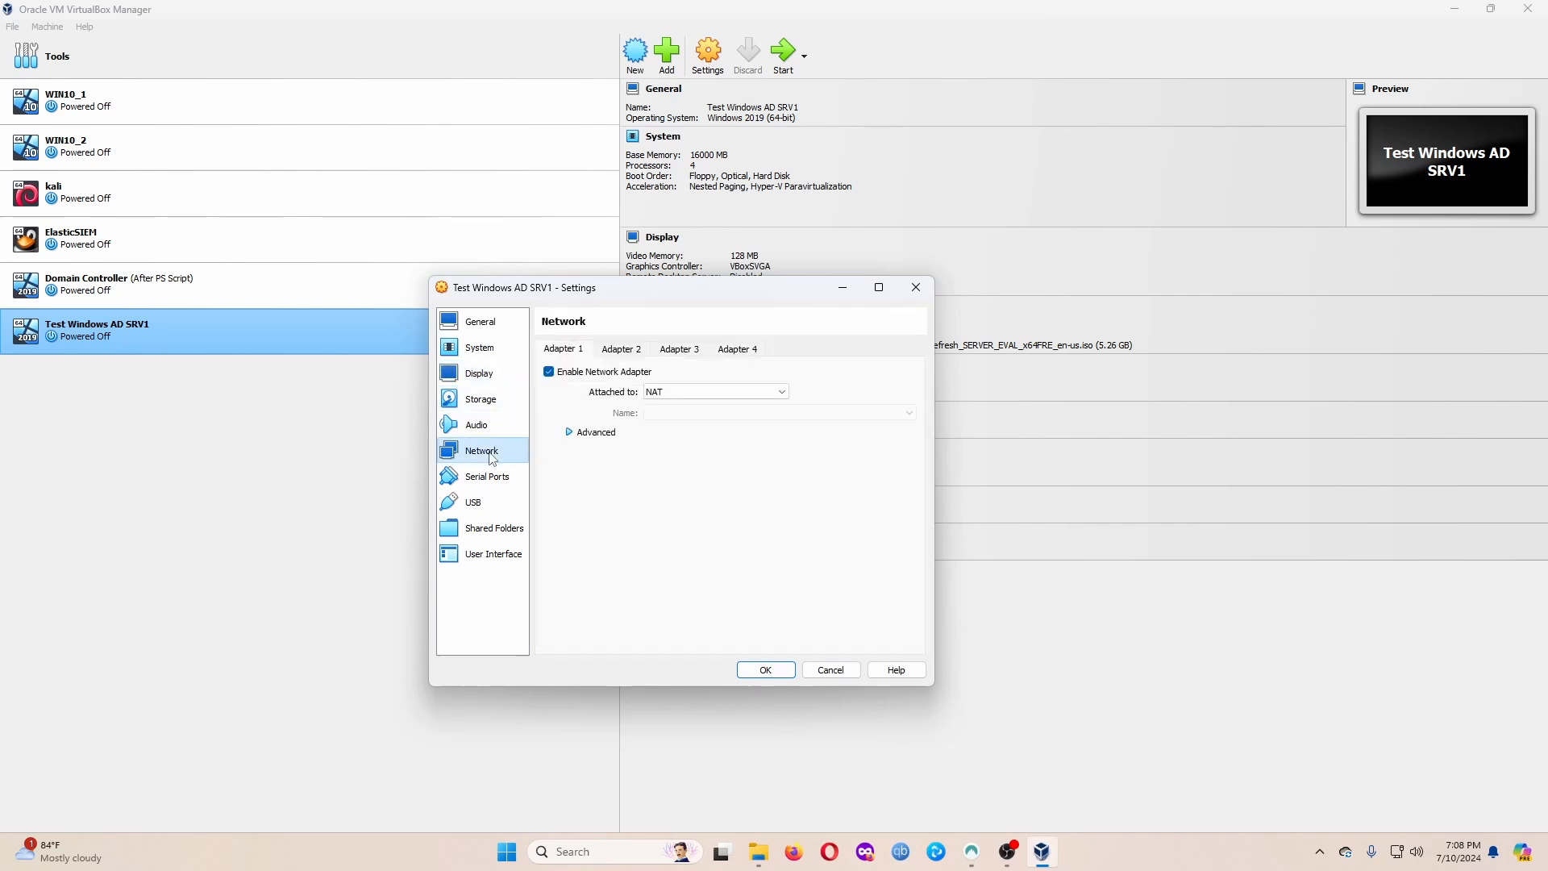
{"action": "left_click", "coordinate": [632, 350]}
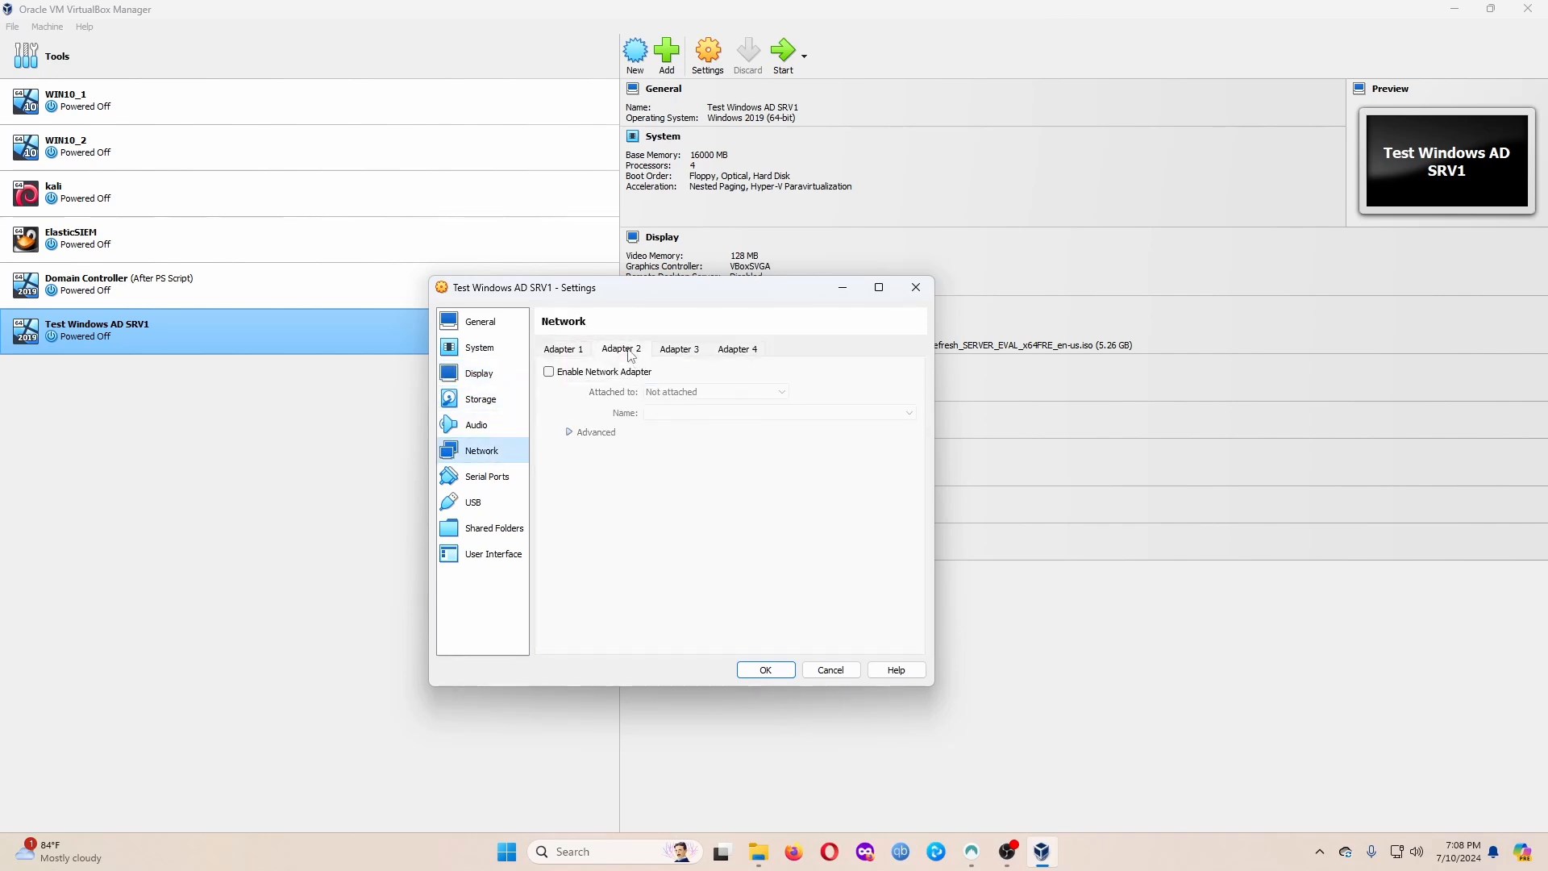
{"action": "left_click", "coordinate": [597, 372]}
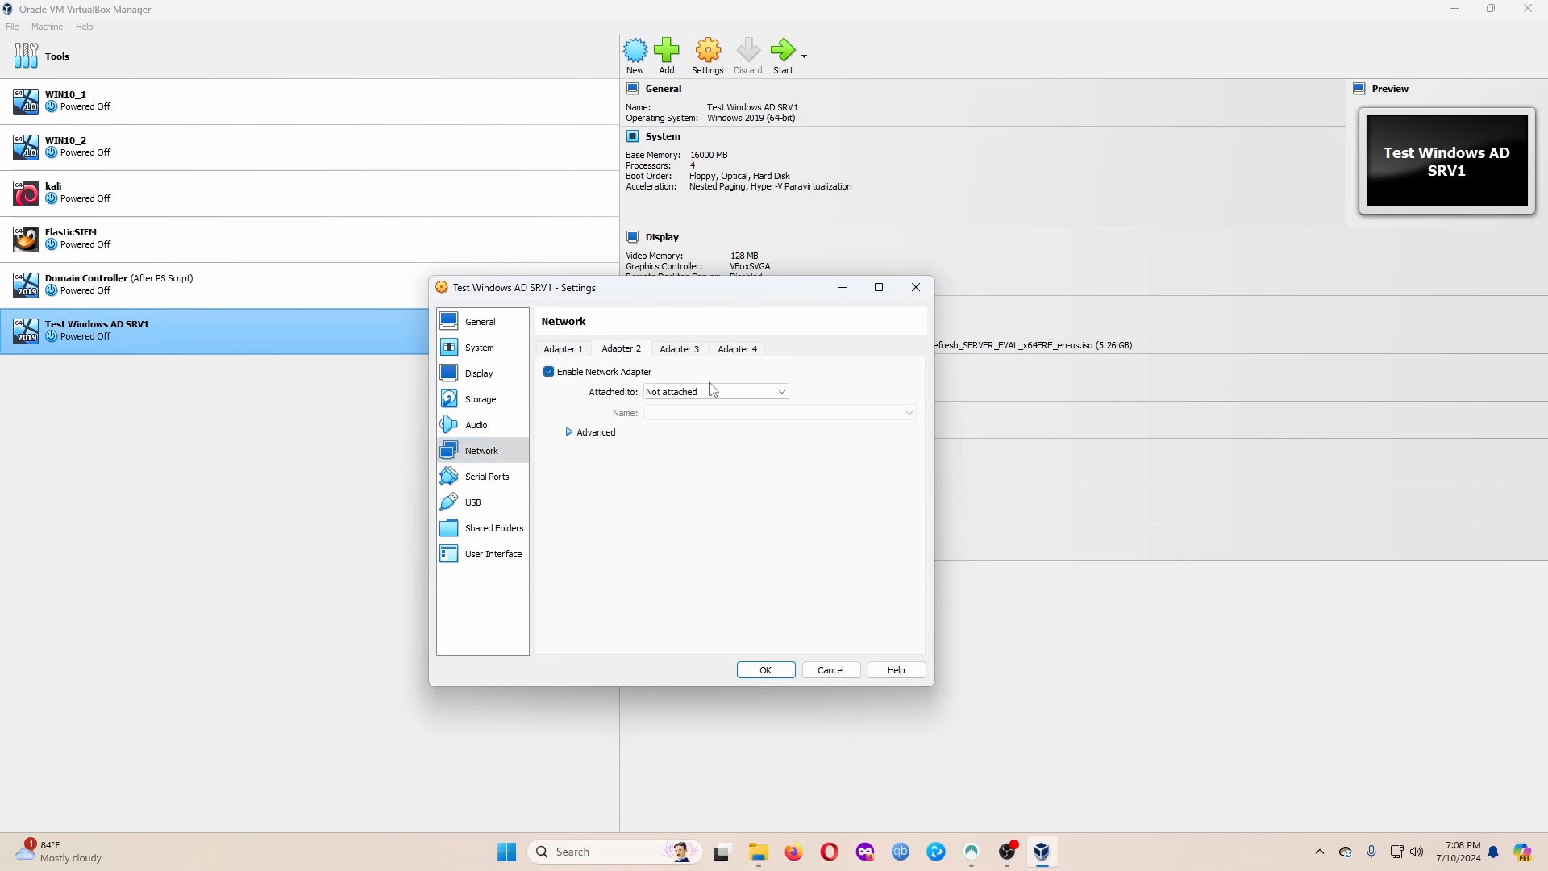
{"action": "left_click", "coordinate": [714, 391]}
{"action": "left_click", "coordinate": [712, 426]}
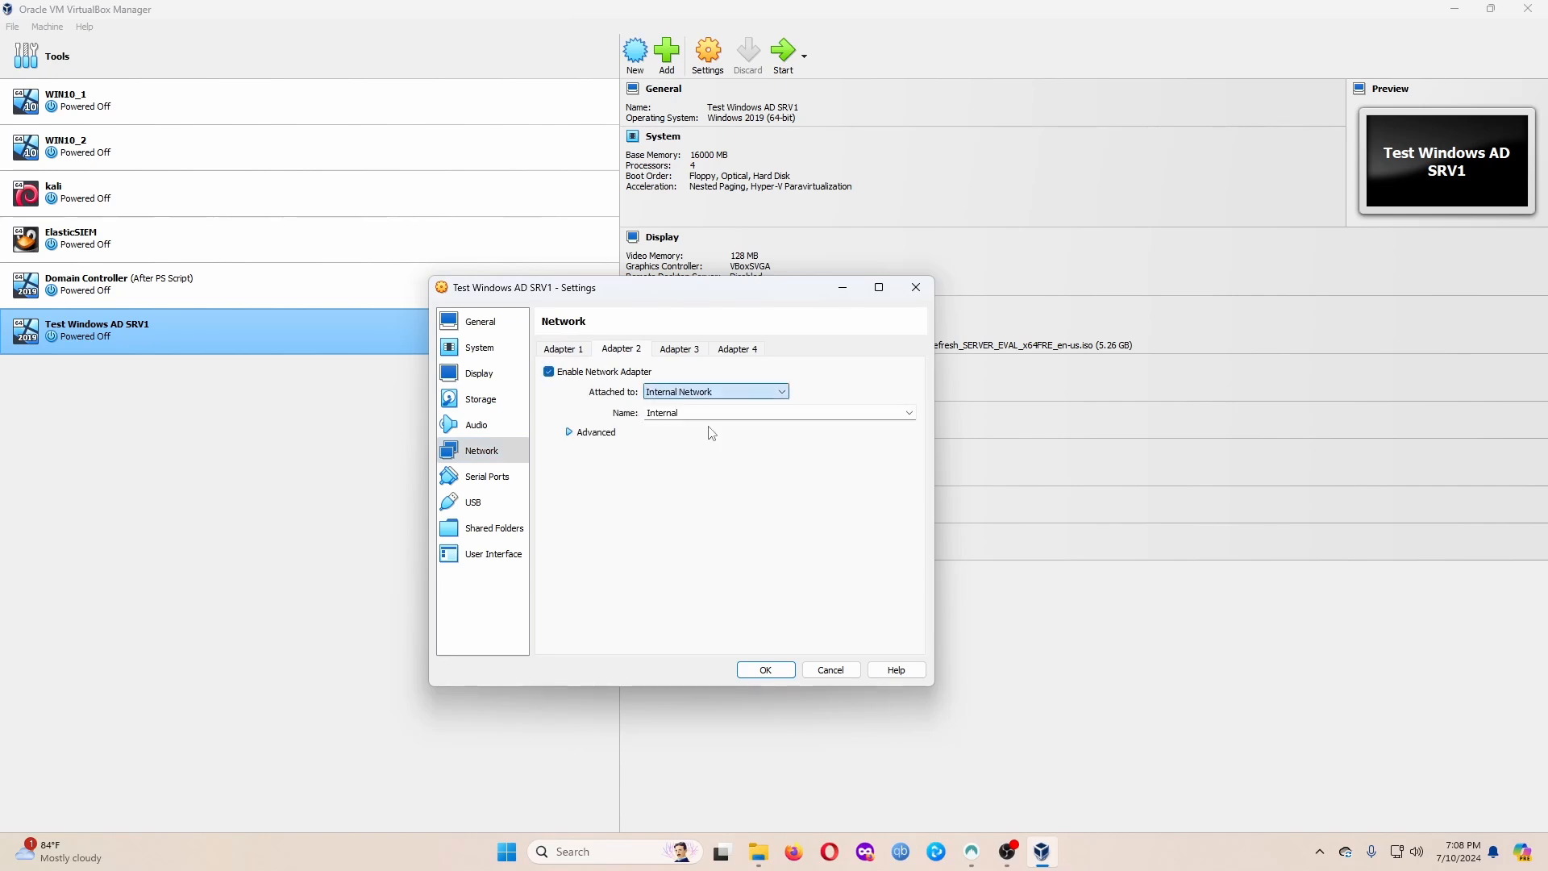
Name the internal network '_INTERNAL' and save the VM settings.
{"action": "left_click_drag", "start_coordinate": [702, 416], "coordinate": [555, 412]}
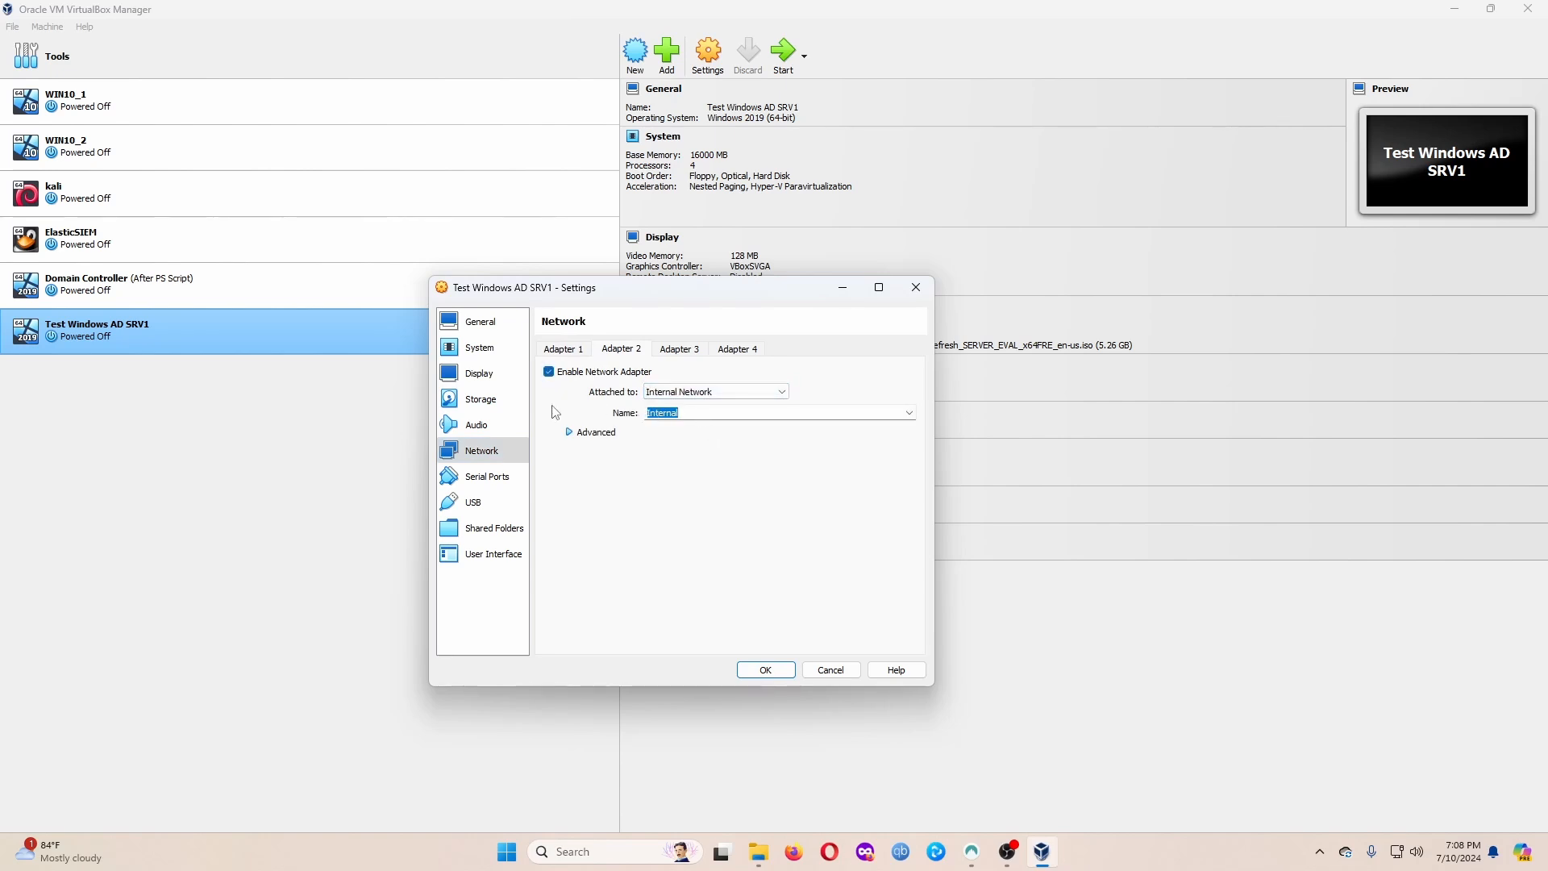
{"action": "type", "text": "_INTERNAL"}
{"action": "key", "text": "Return"}
{"action": "left_click", "coordinate": [566, 350]}
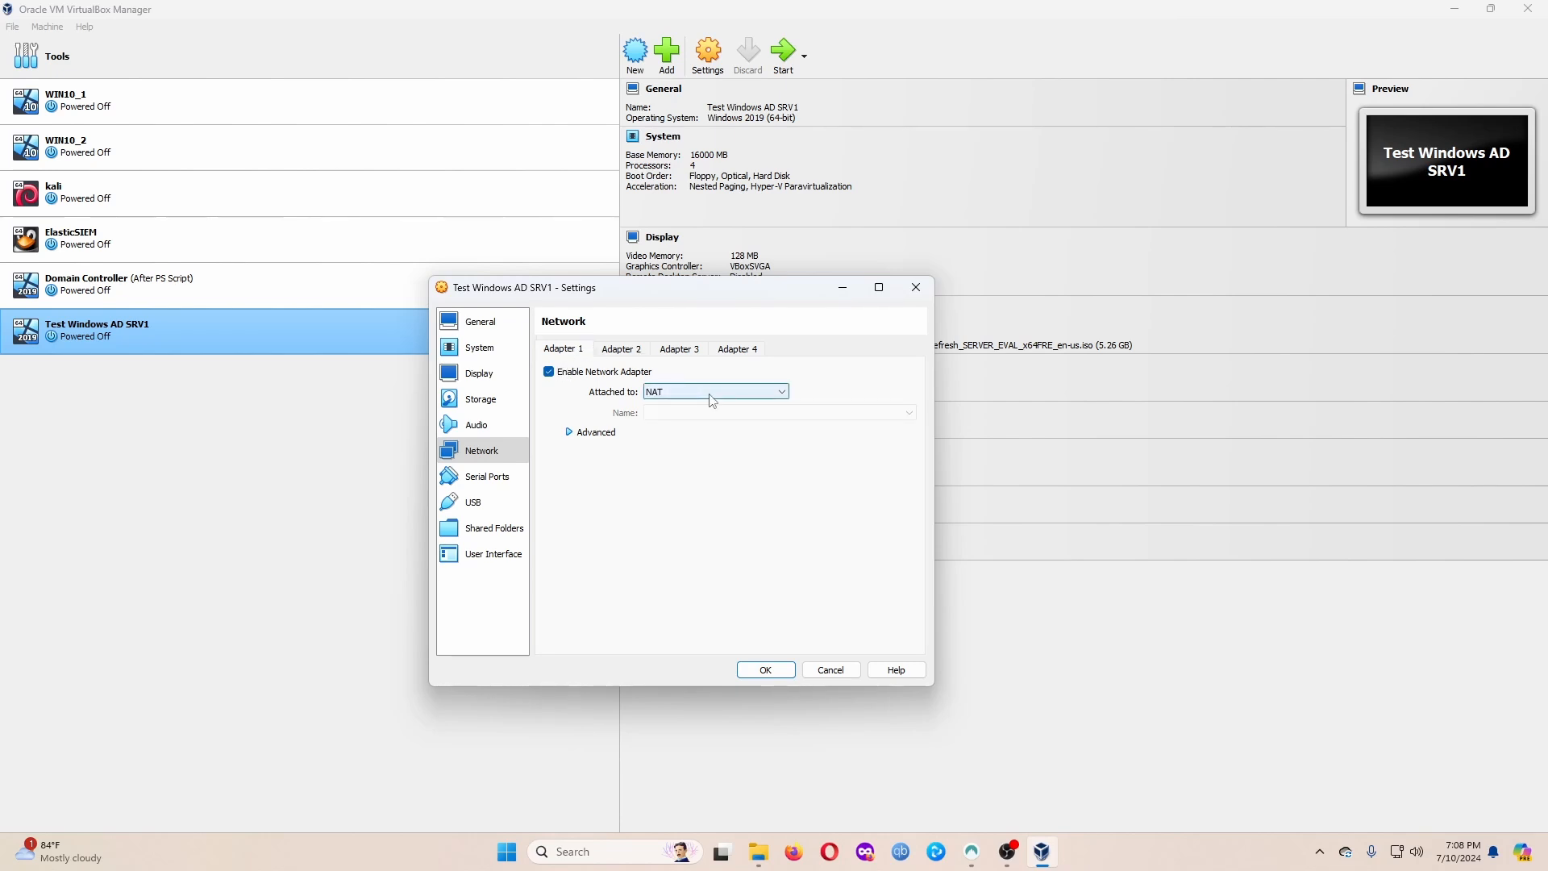
{"action": "left_click", "coordinate": [621, 349]}
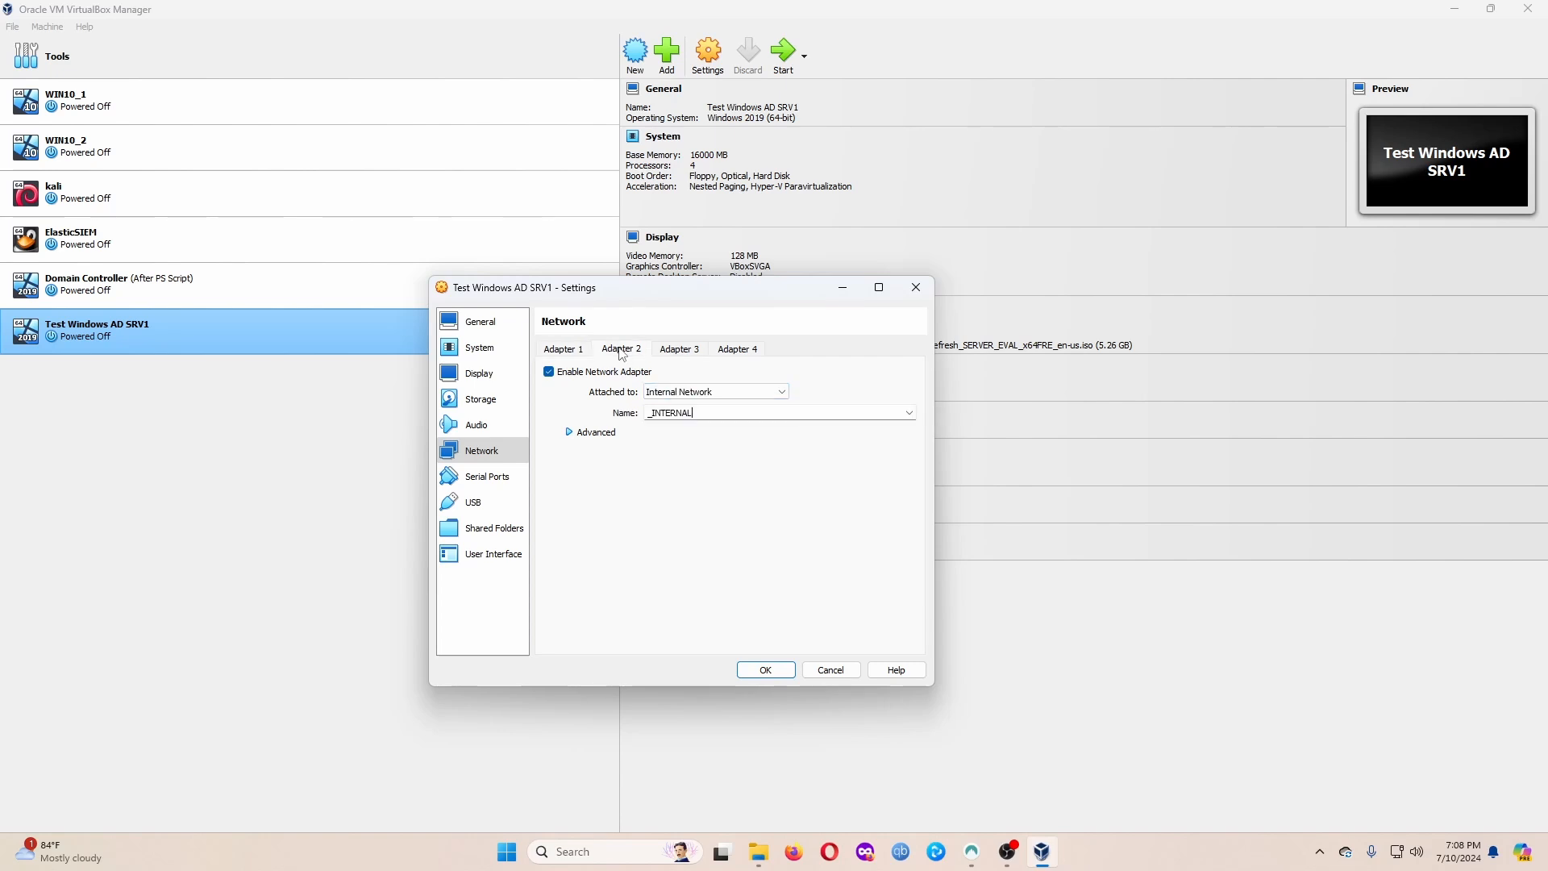
{"action": "left_click", "coordinate": [774, 676]}
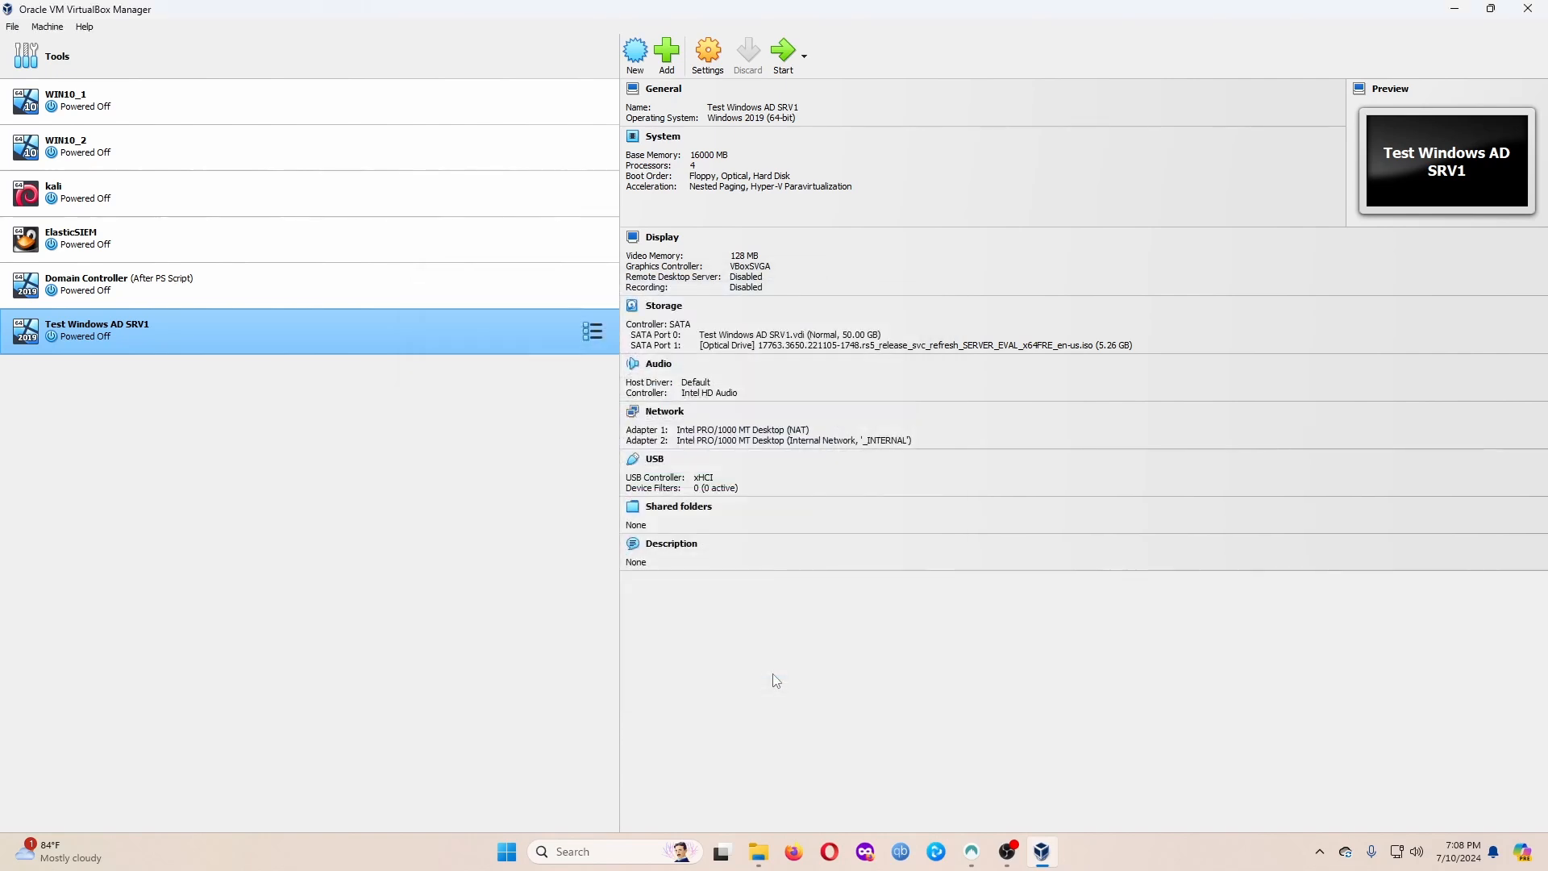
Start Test Windows AD SRV1 and reposition its window while Windows Setup loads.
{"action": "left_click", "coordinate": [784, 71]}
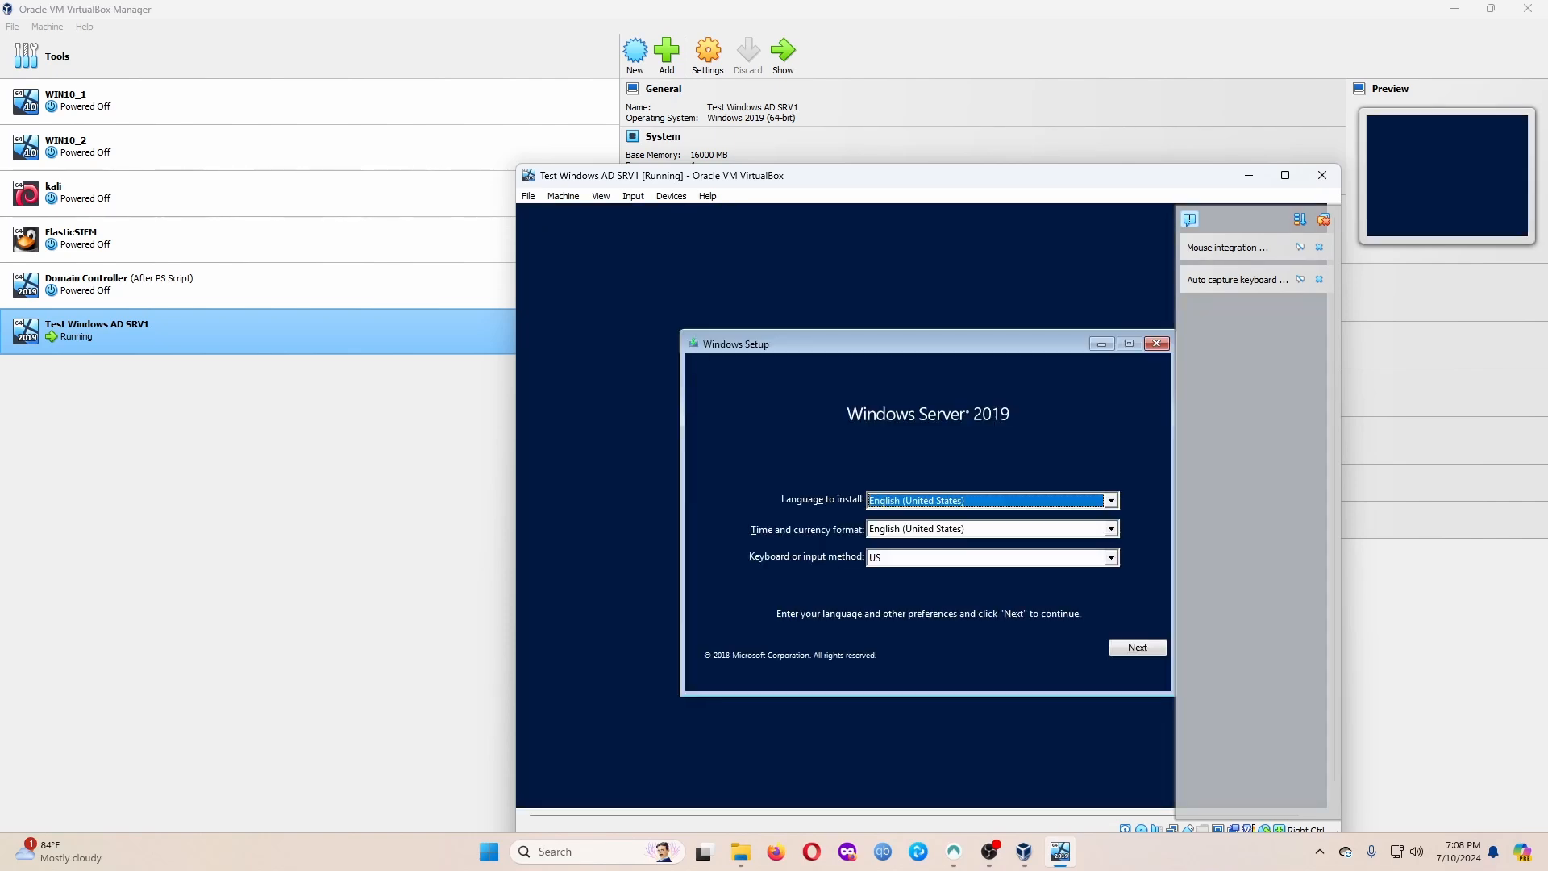
{"action": "left_click_drag", "start_coordinate": [727, 179], "coordinate": [623, 91]}
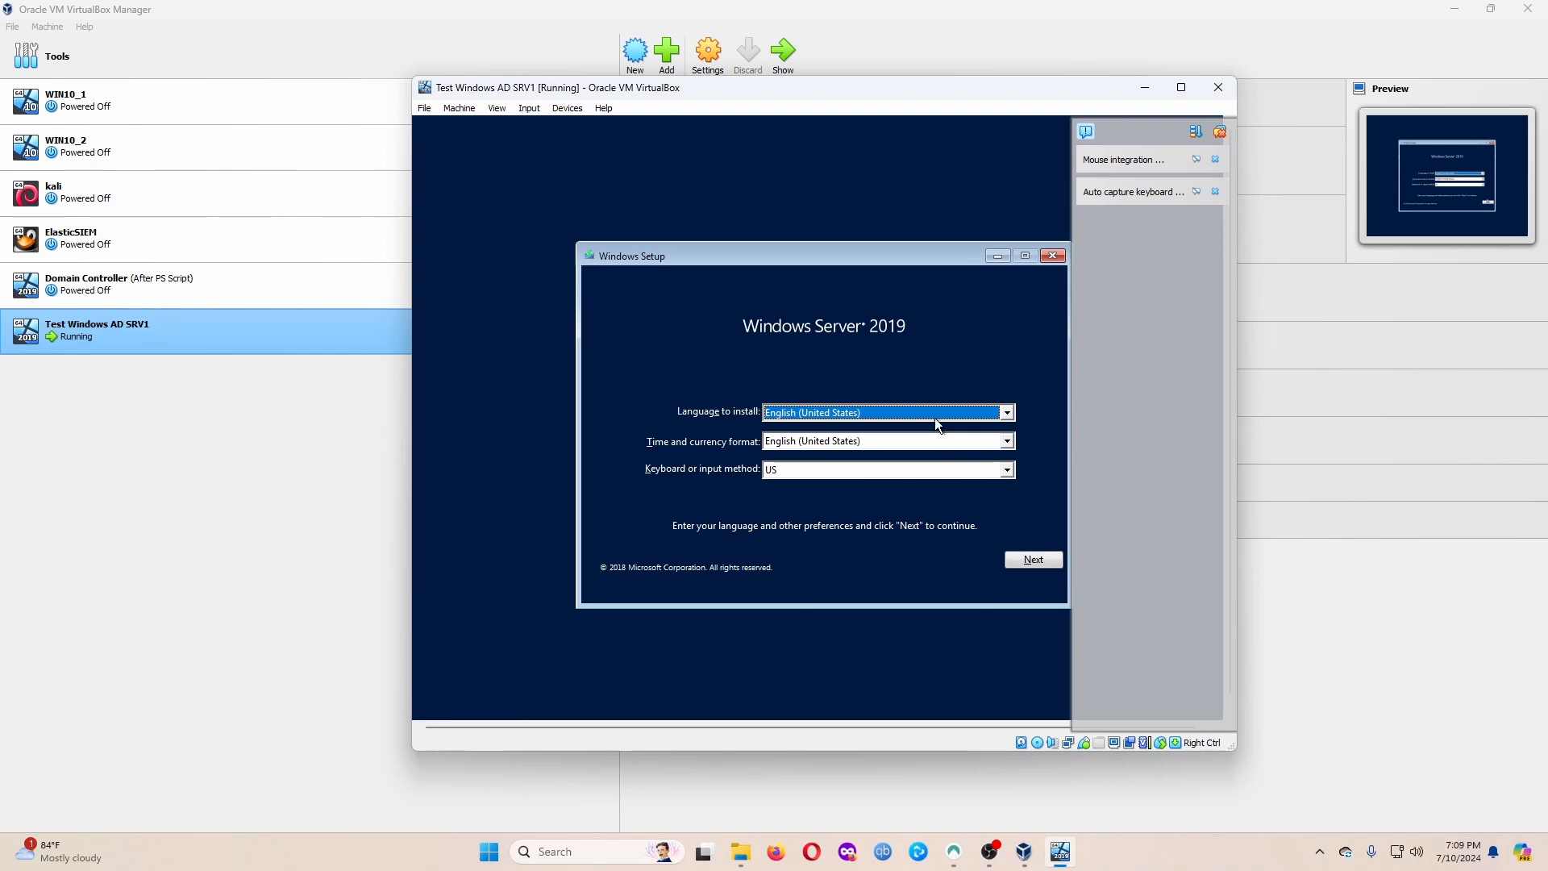
Keep default language settings, begin installing, and pick Standard Evaluation (Desktop Experience).
{"action": "left_click", "coordinate": [1053, 564]}
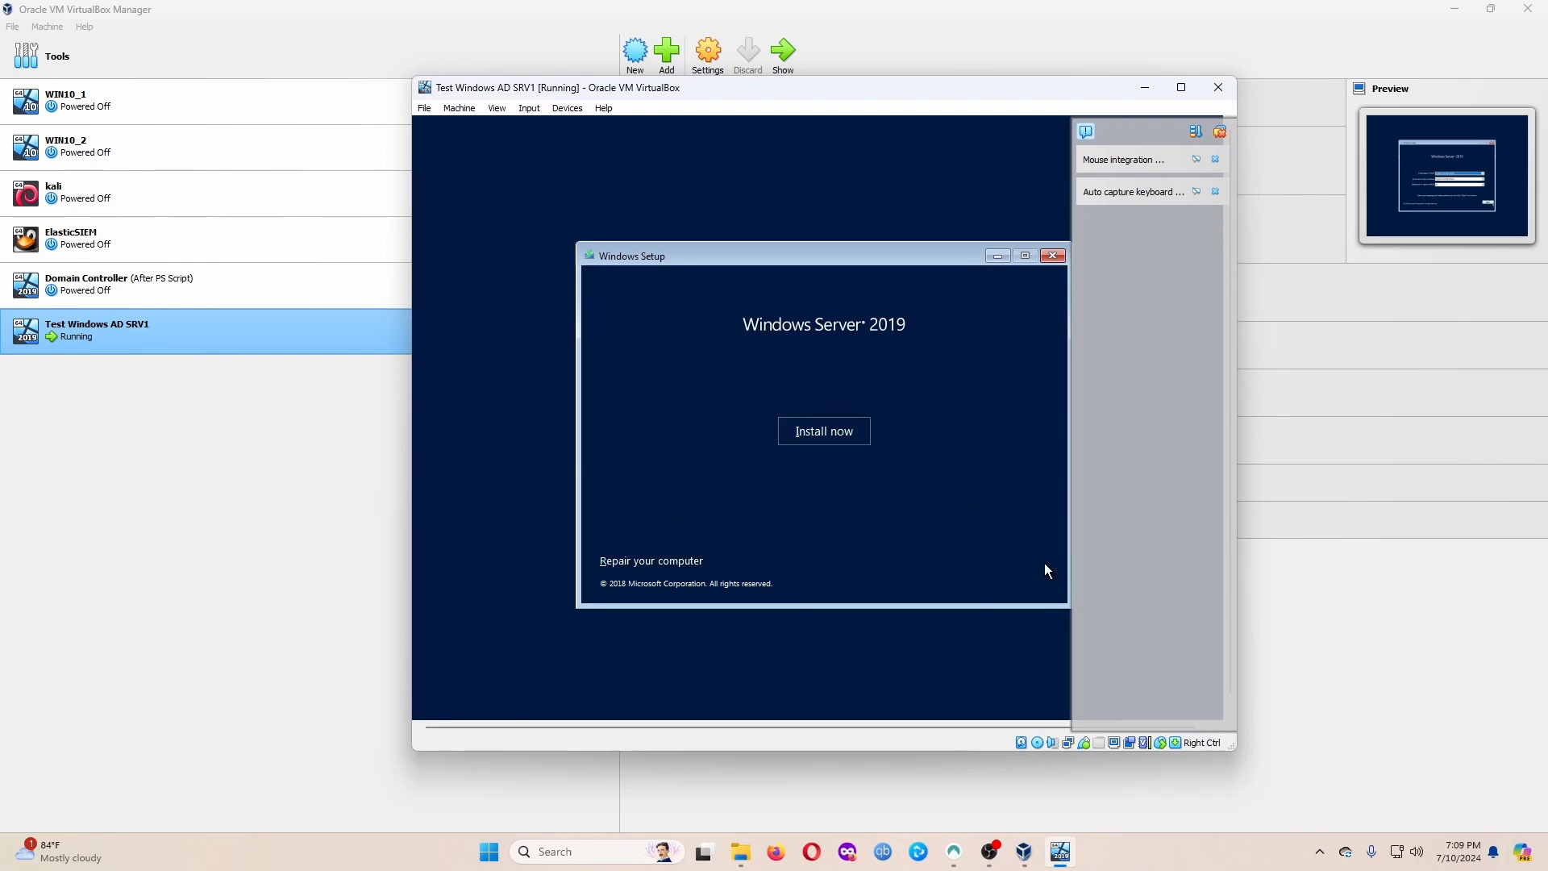
{"action": "left_click", "coordinate": [833, 429]}
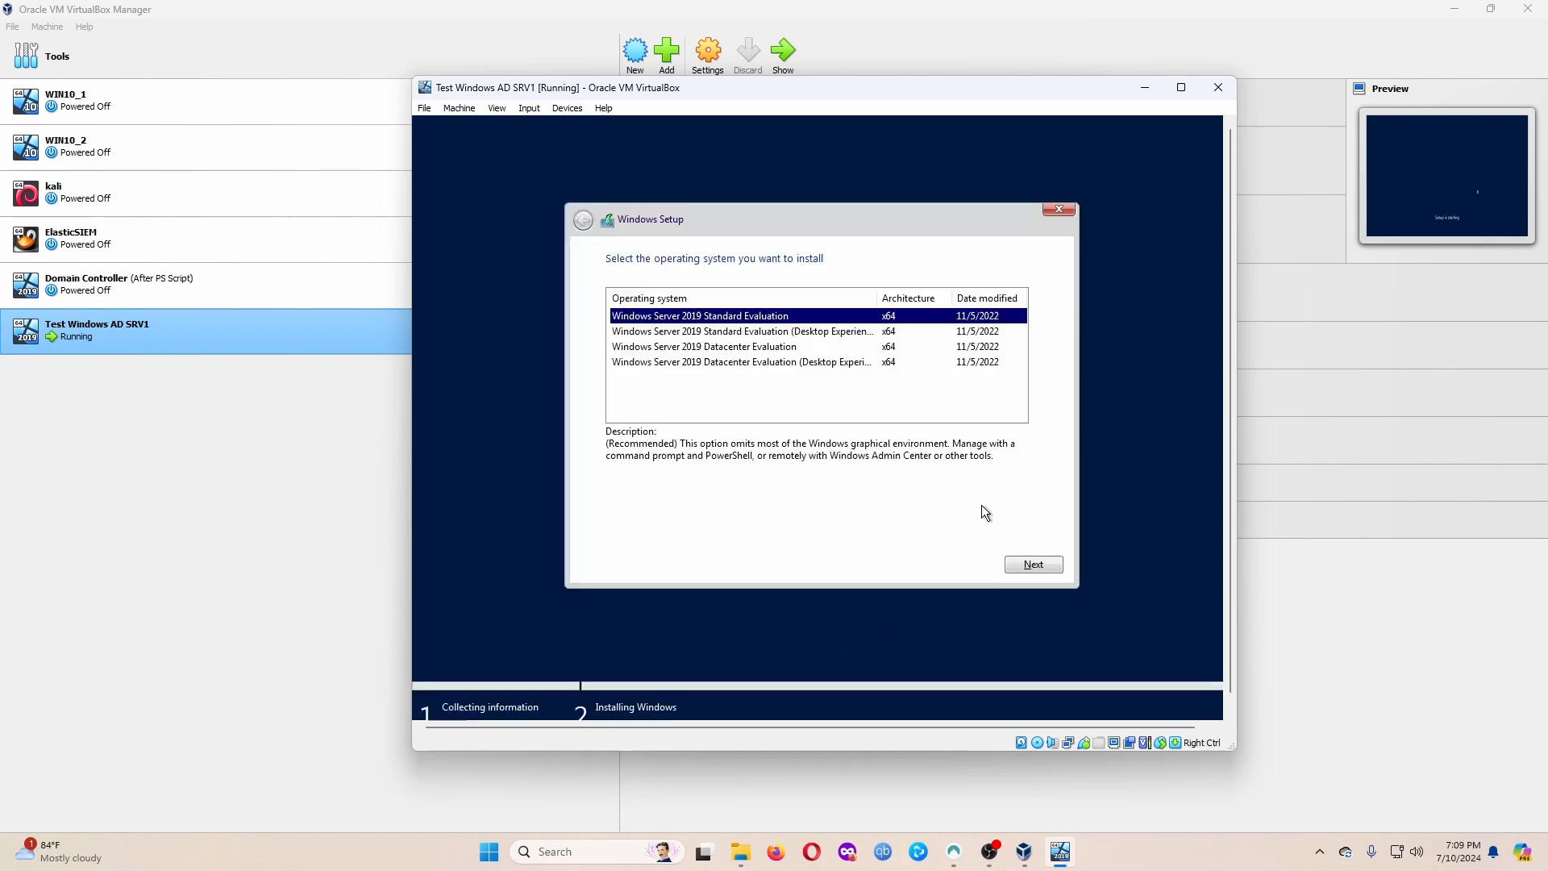
{"action": "left_click", "coordinate": [805, 335]}
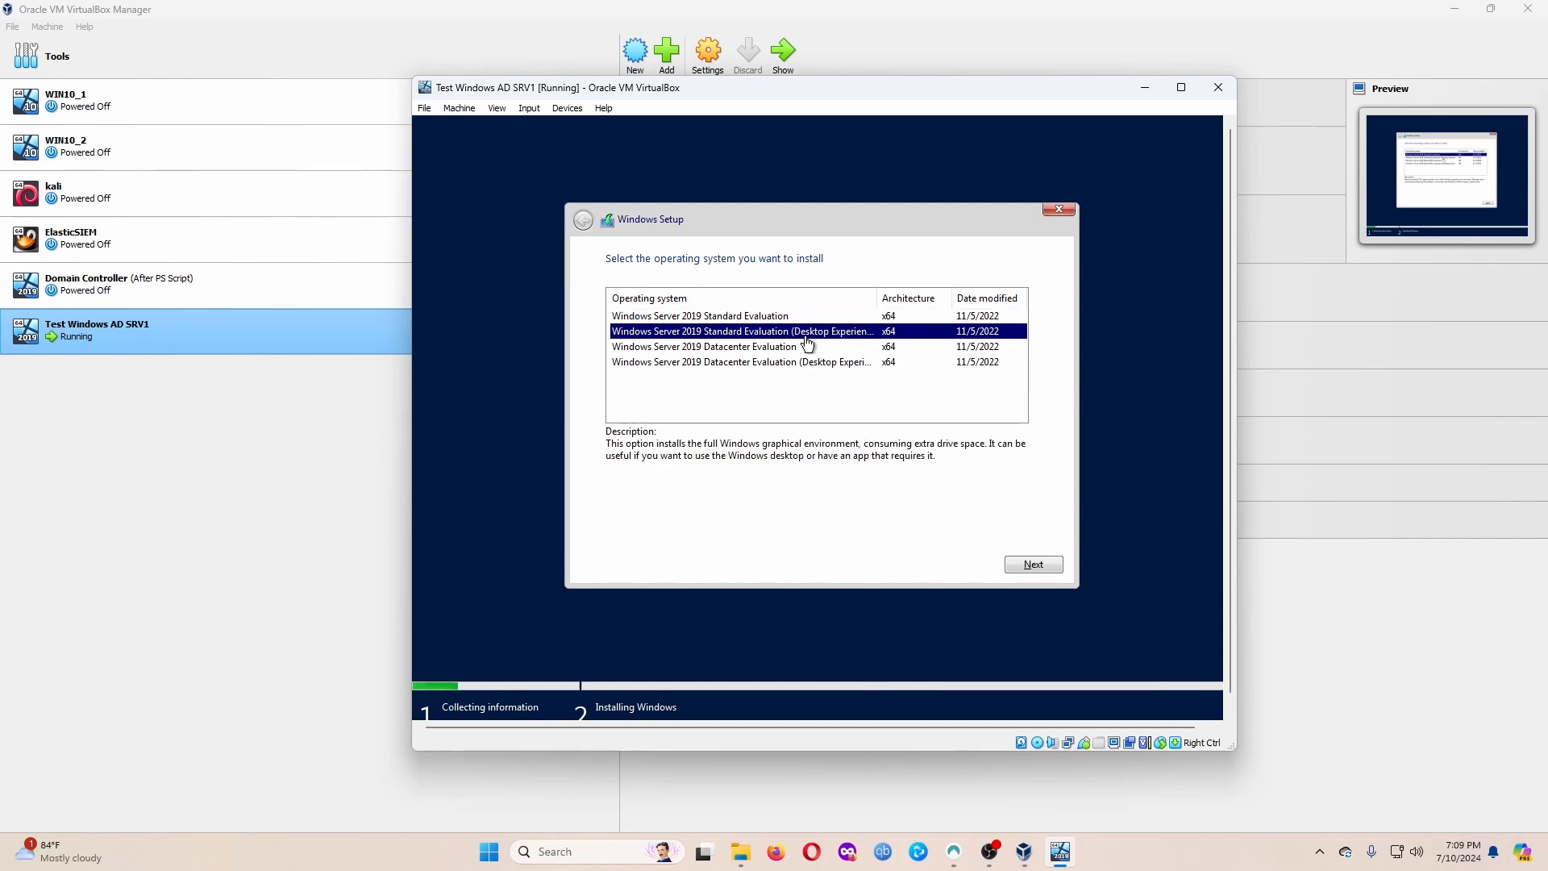
{"action": "left_click", "coordinate": [763, 321]}
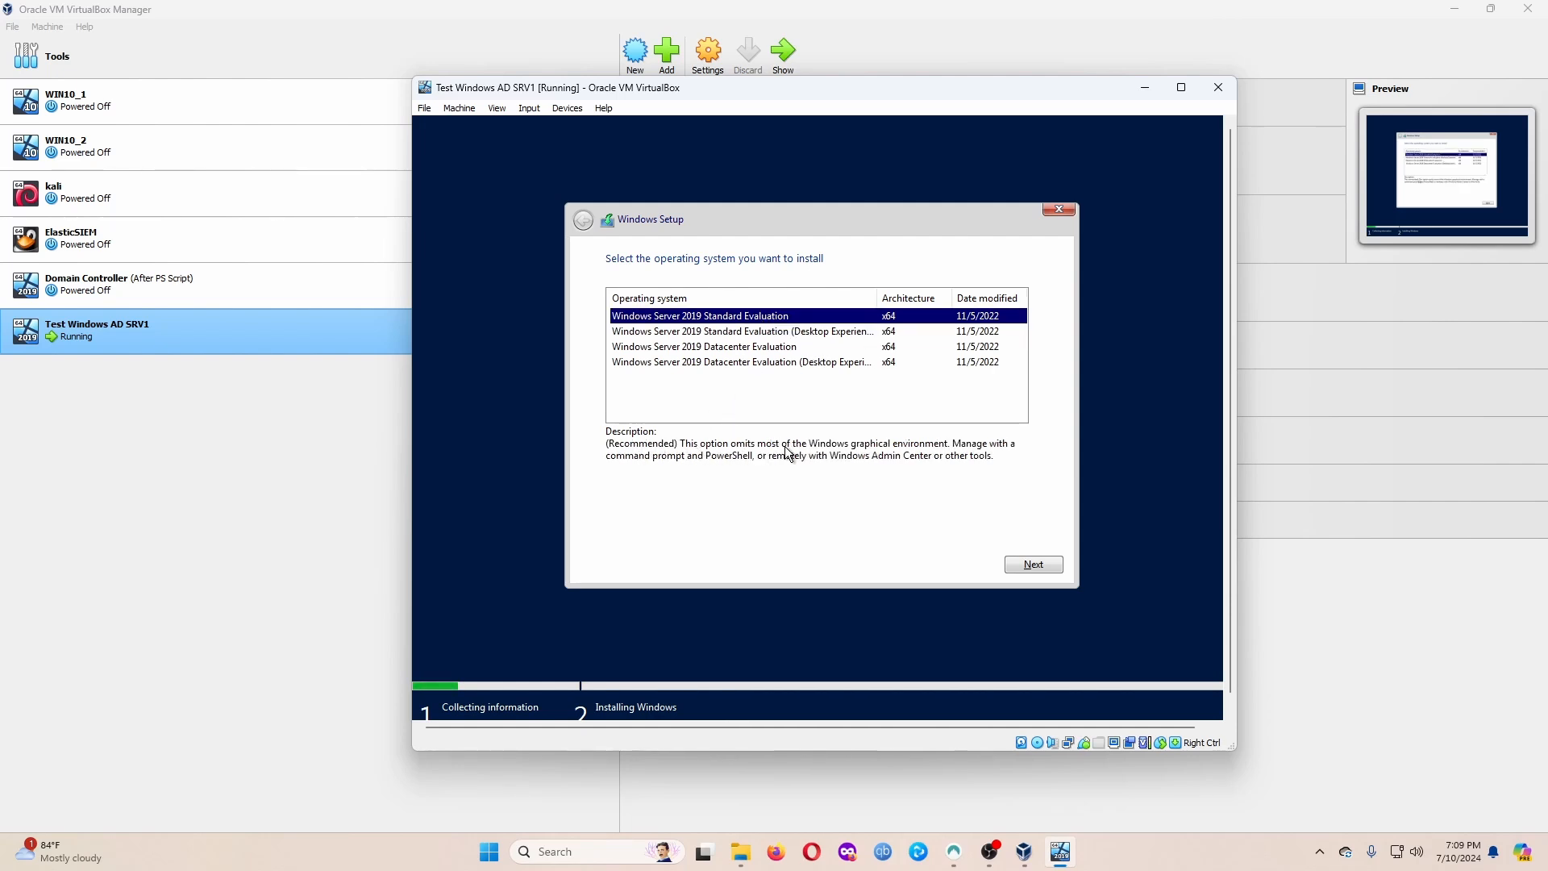
{"action": "left_click", "coordinate": [790, 334]}
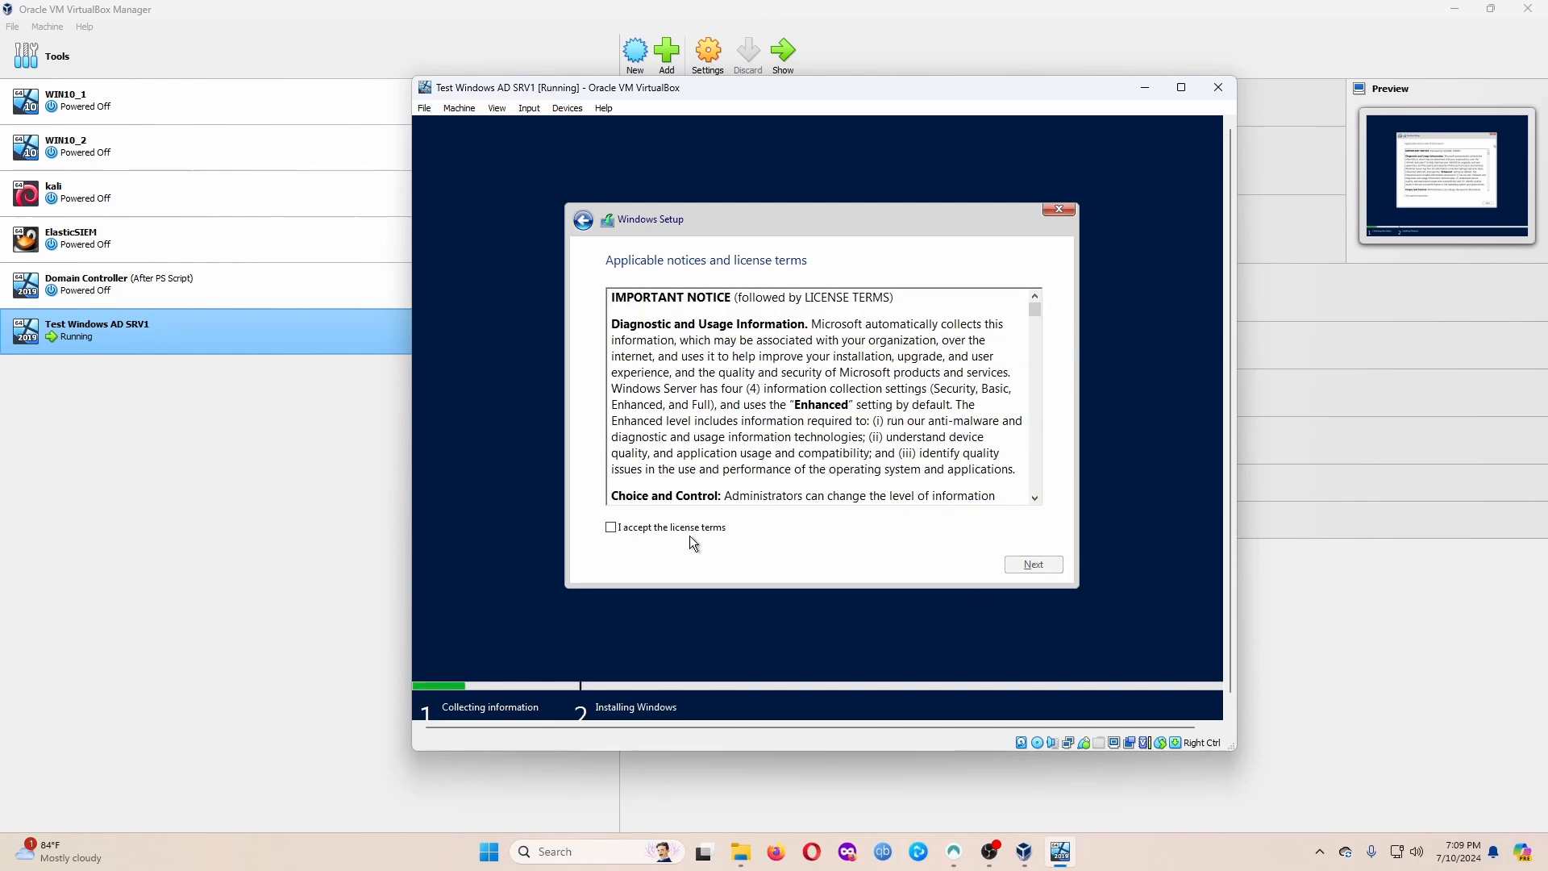
Accept the Windows Server license terms.
{"action": "left_click", "coordinate": [660, 528]}
{"action": "scroll", "coordinate": [753, 451], "scroll_direction": "down", "scroll_amount": 5}
{"action": "scroll", "coordinate": [753, 452], "scroll_direction": "down", "scroll_amount": 10}
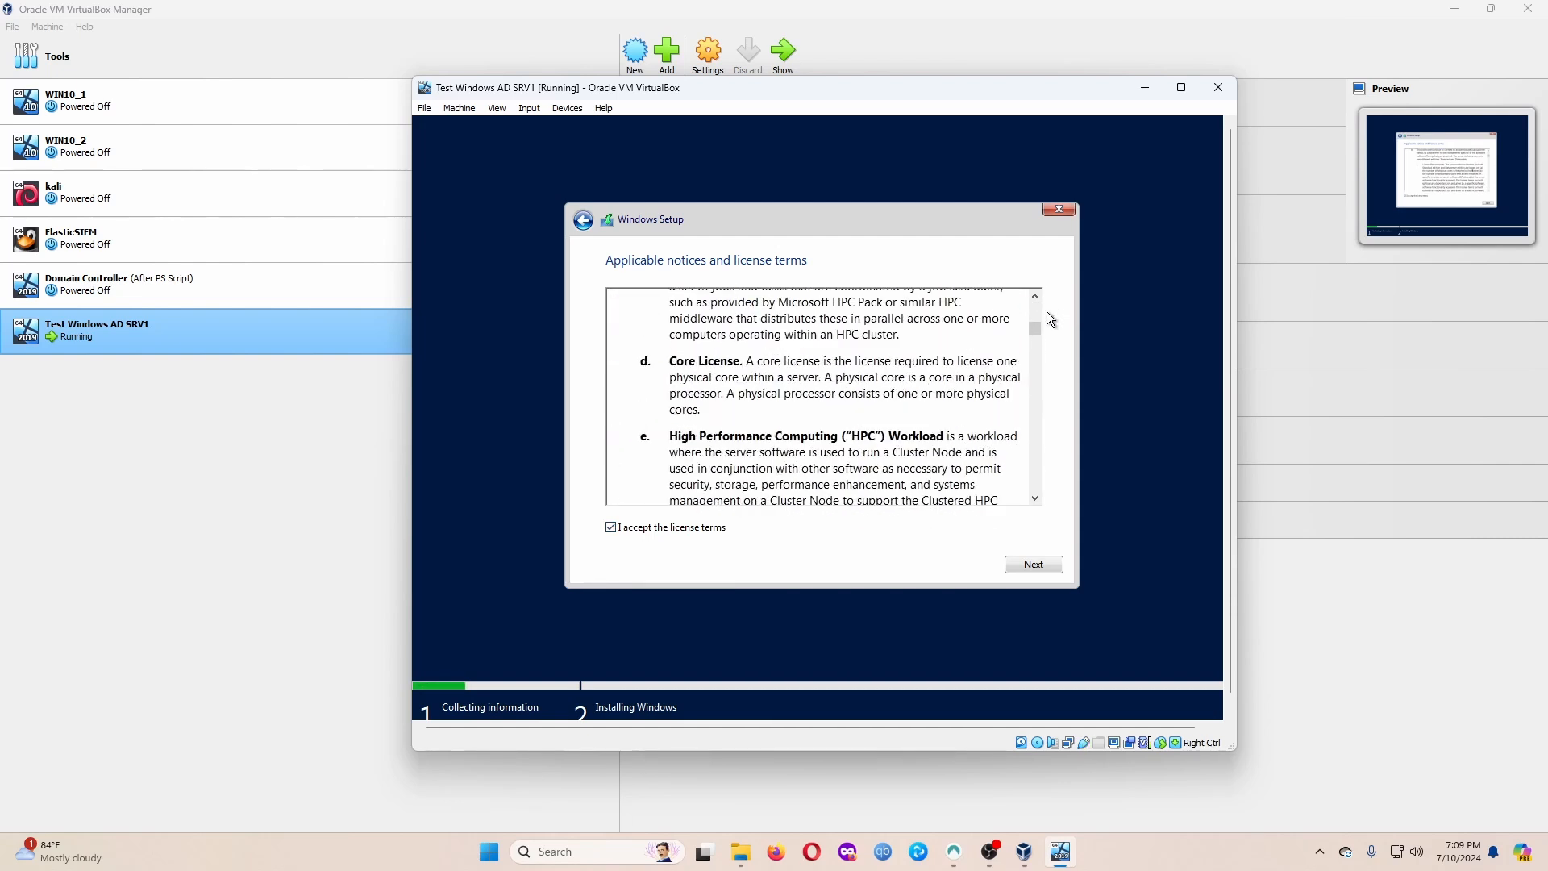
{"action": "mouse_move", "coordinate": [1039, 337]}
{"action": "left_mouse_down"}
{"action": "mouse_move", "coordinate": [1040, 476]}
{"action": "mouse_move", "coordinate": [1049, 338]}
{"action": "left_mouse_up"}
Choose a custom install onto Drive 0's unallocated 50 GB space.
{"action": "left_click", "coordinate": [1040, 565]}
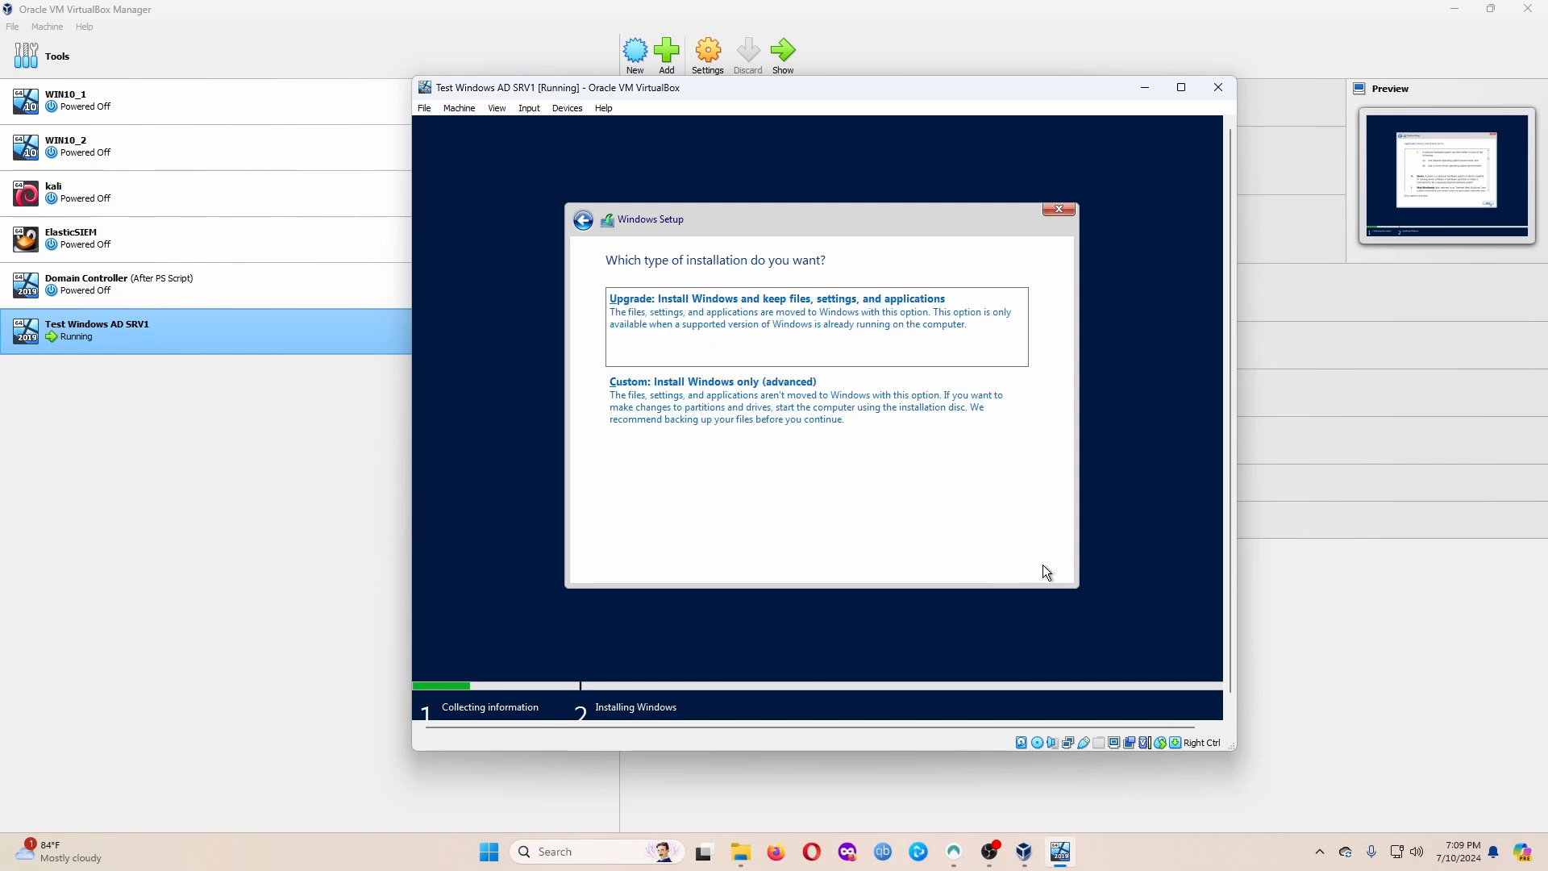
{"action": "left_click", "coordinate": [683, 408]}
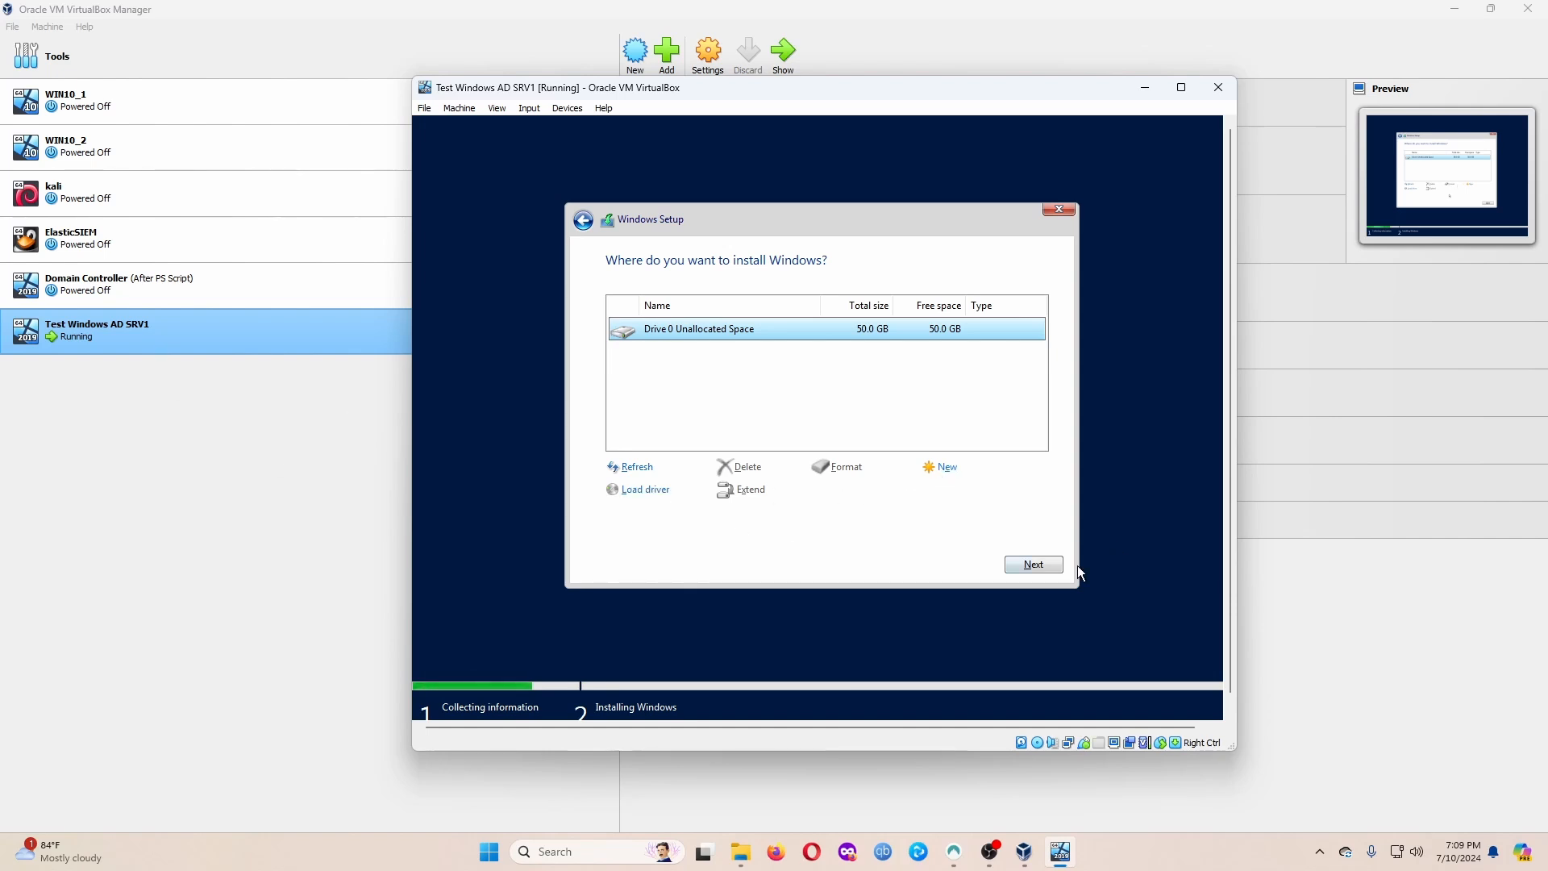
{"action": "left_click", "coordinate": [1034, 565]}
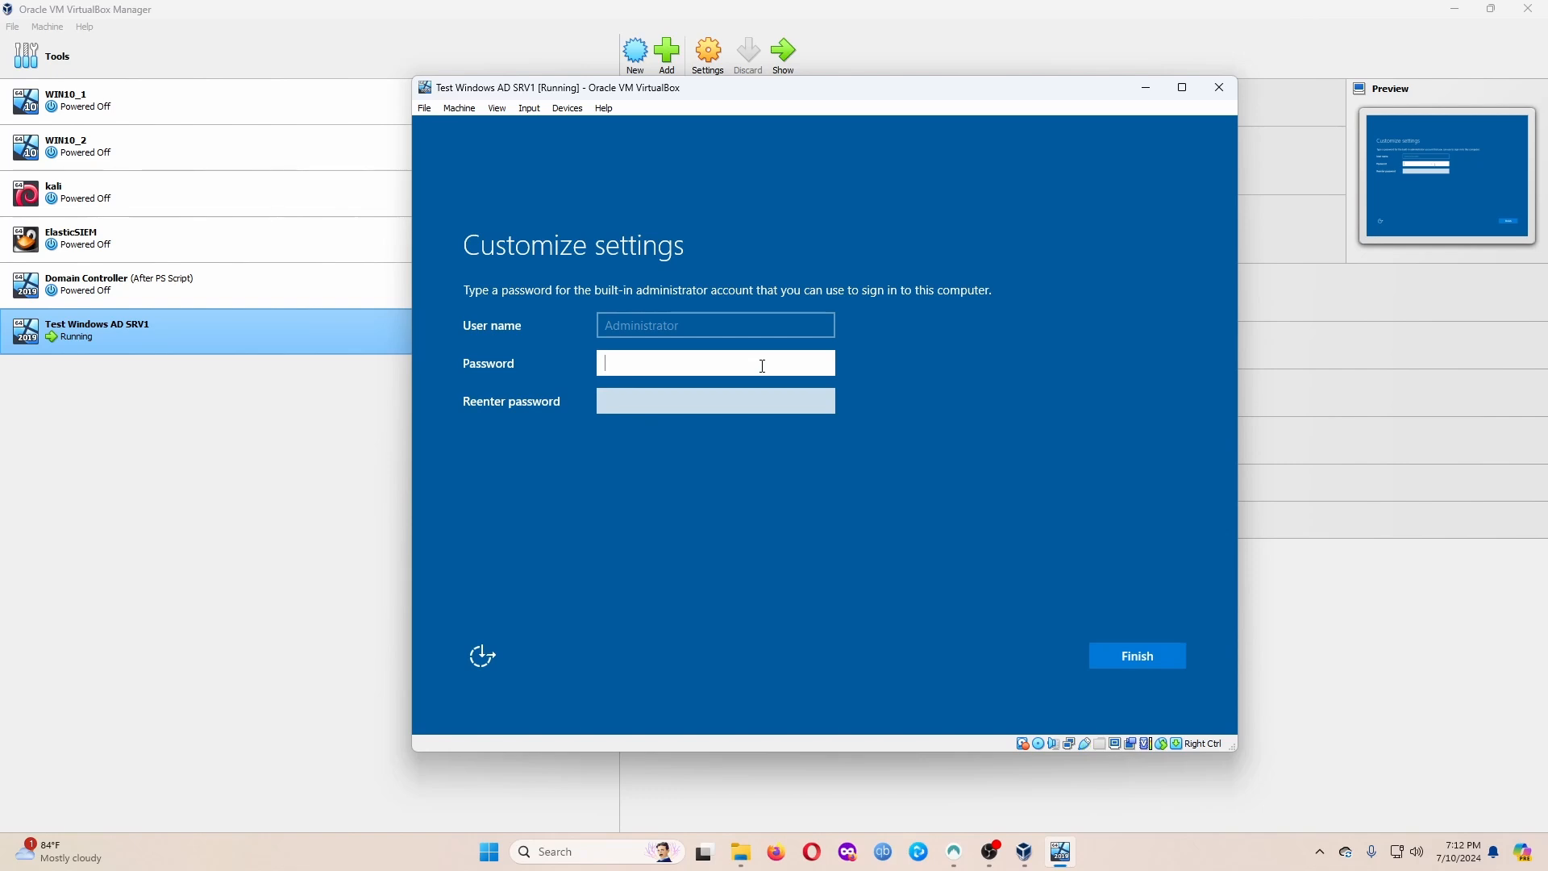
Enter an administrator password in both fields and submit it.
{"action": "type", "text": "P"}
{"action": "left_click", "coordinate": [822, 364]}
{"action": "left_click", "coordinate": [756, 407]}
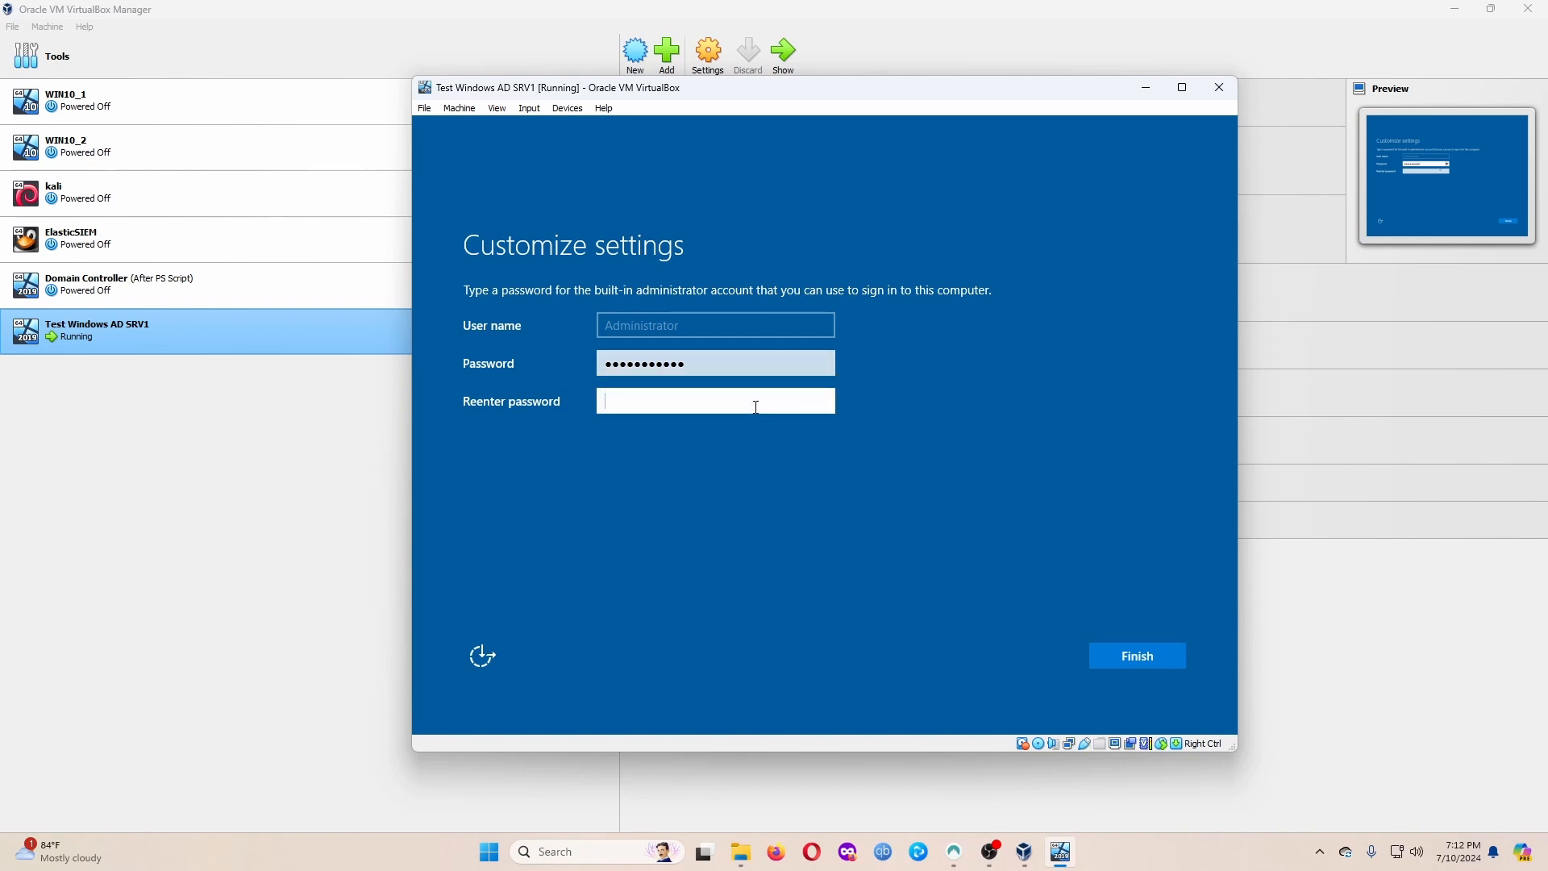
{"action": "type", "text": "password123"}
{"action": "key", "text": "Return"}
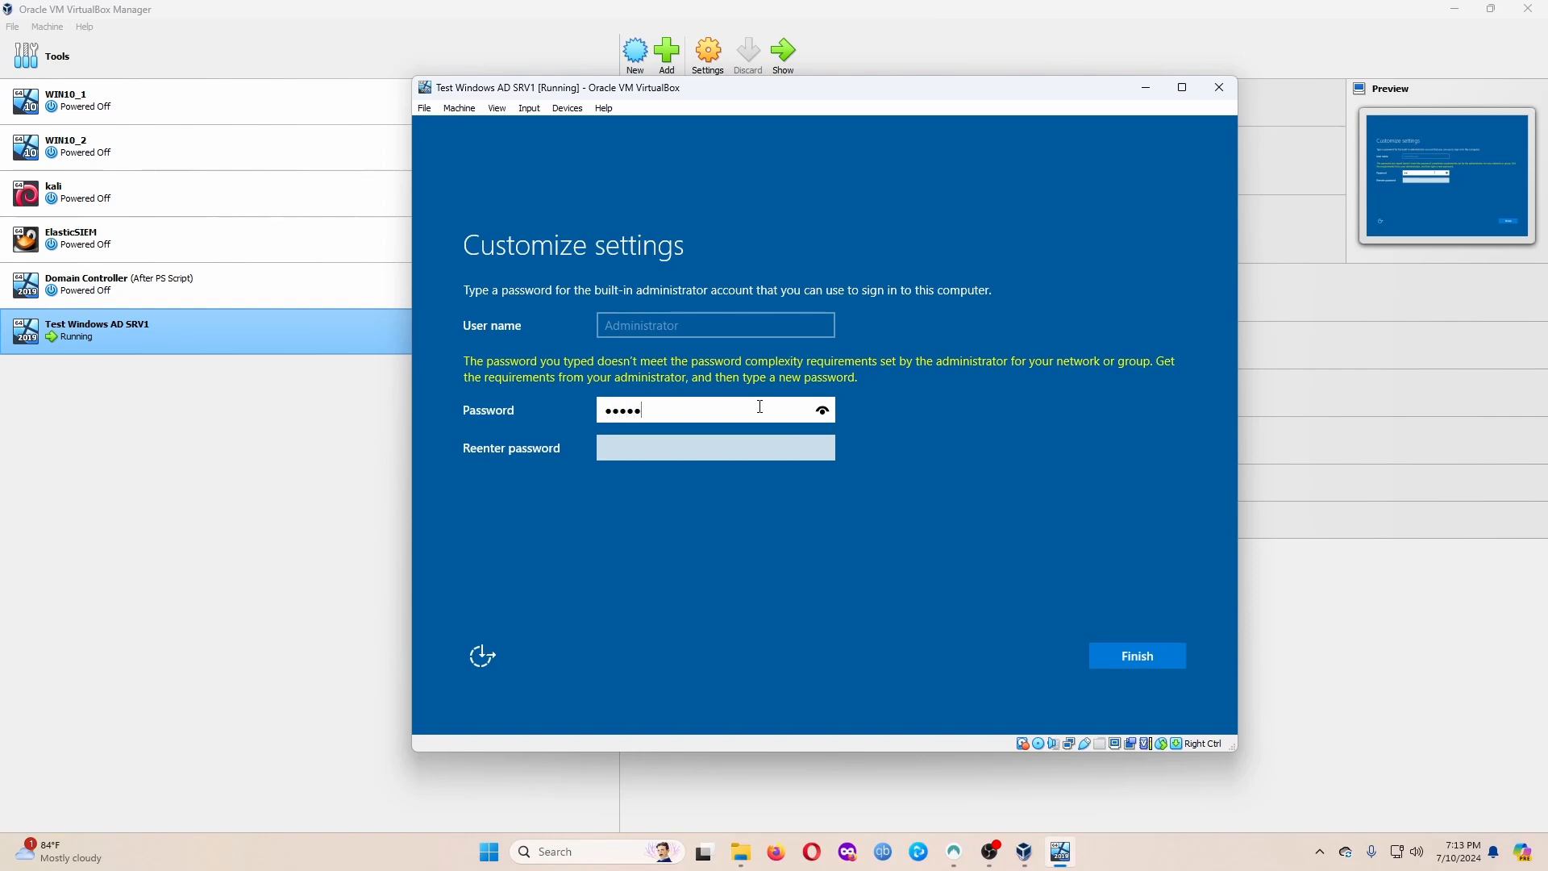
After the complexity error, enter a stronger password in both fields and submit.
{"action": "key", "text": "Tab"}
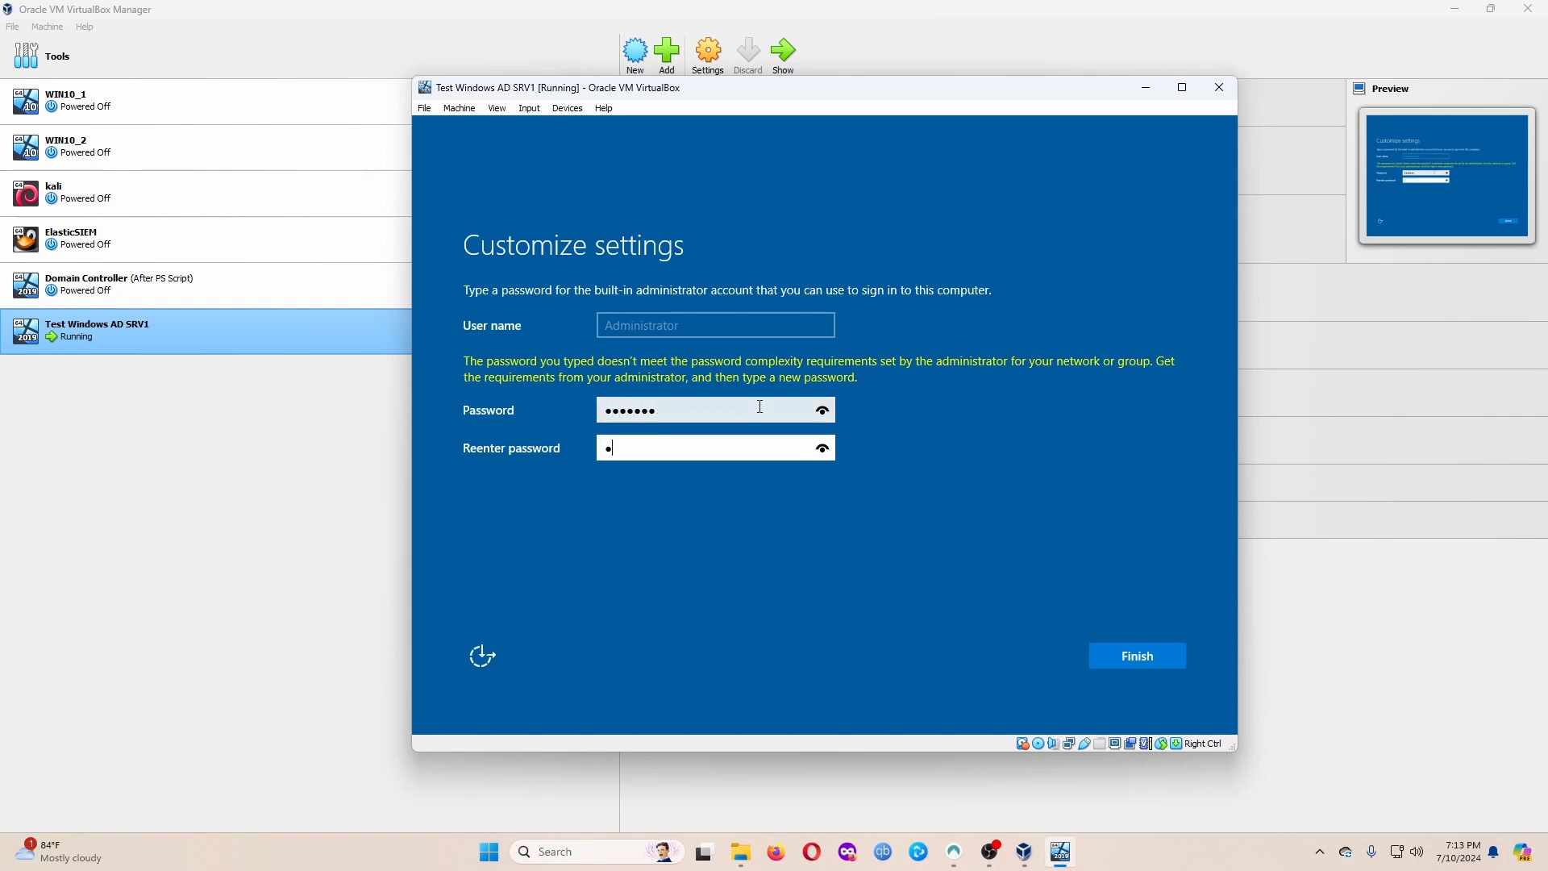
{"action": "type", "text": "•••••••••"}
{"action": "double_click", "coordinate": [759, 406]}
{"action": "type", "text": "•••"}
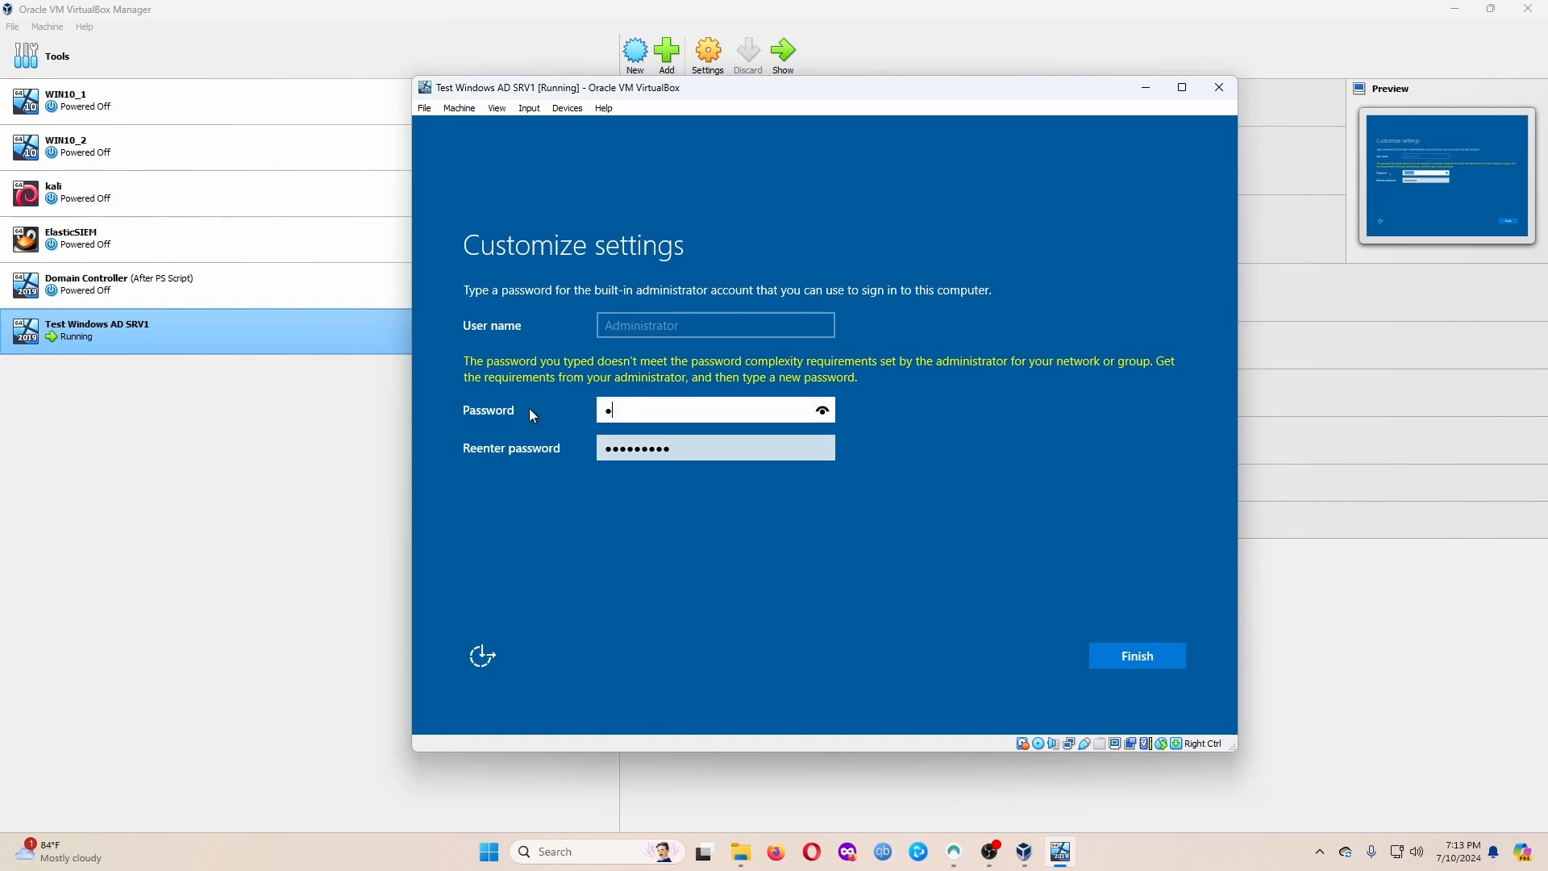
{"action": "type", "text": "••••••"}
{"action": "key", "text": "Return"}
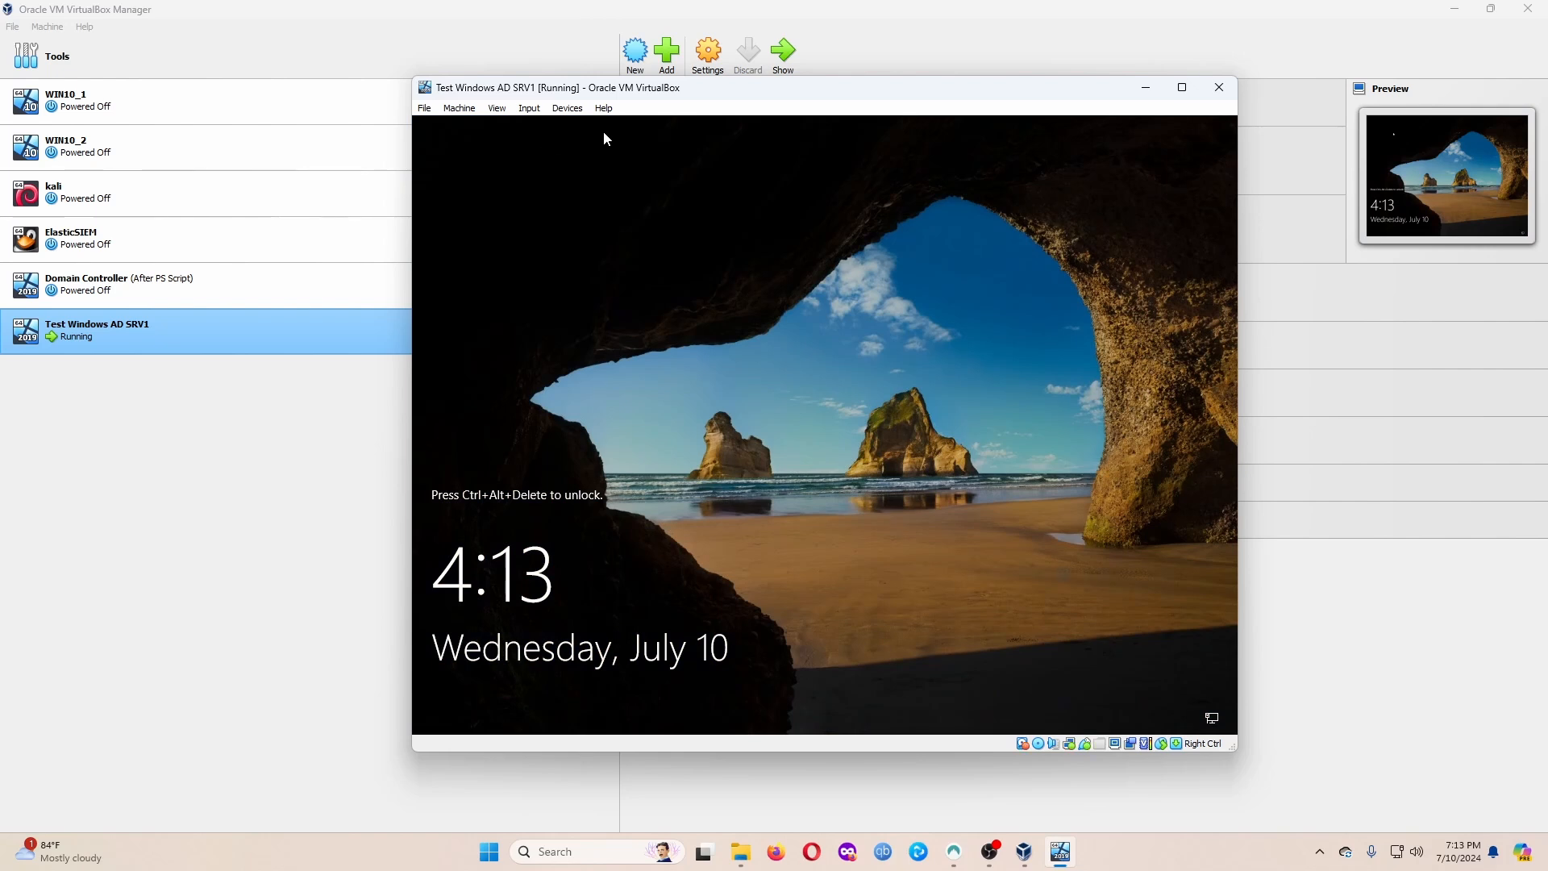
Send Ctrl-Alt-Del via Input > Keyboard and sign in with the Administrator password.
{"action": "left_click", "coordinate": [424, 109]}
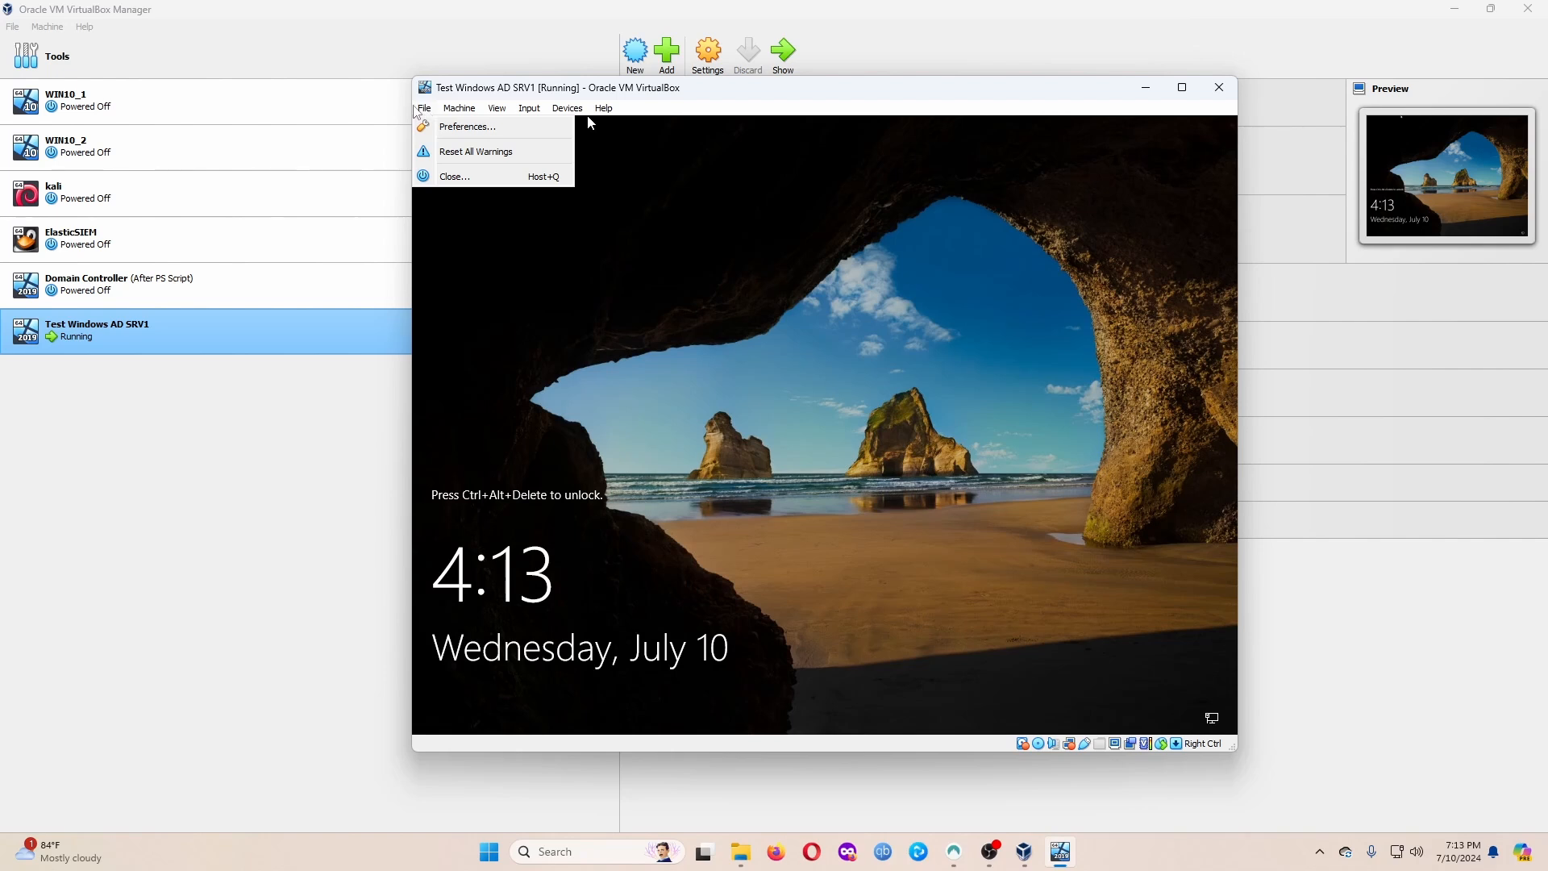
{"action": "mouse_move", "coordinate": [453, 111]}
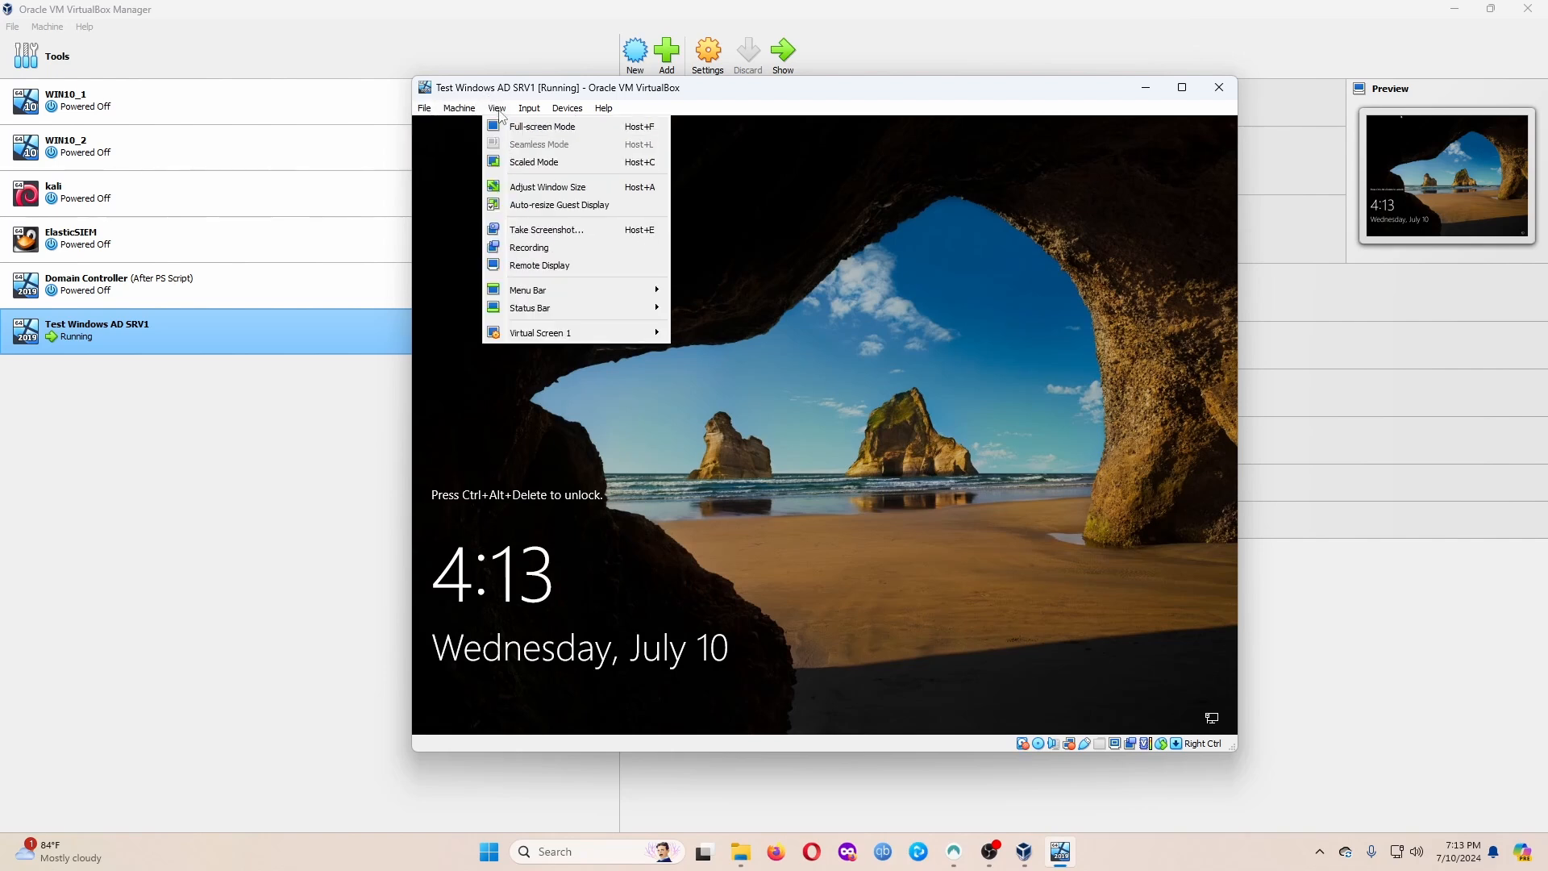
{"action": "mouse_move", "coordinate": [529, 109]}
{"action": "mouse_move", "coordinate": [552, 133]}
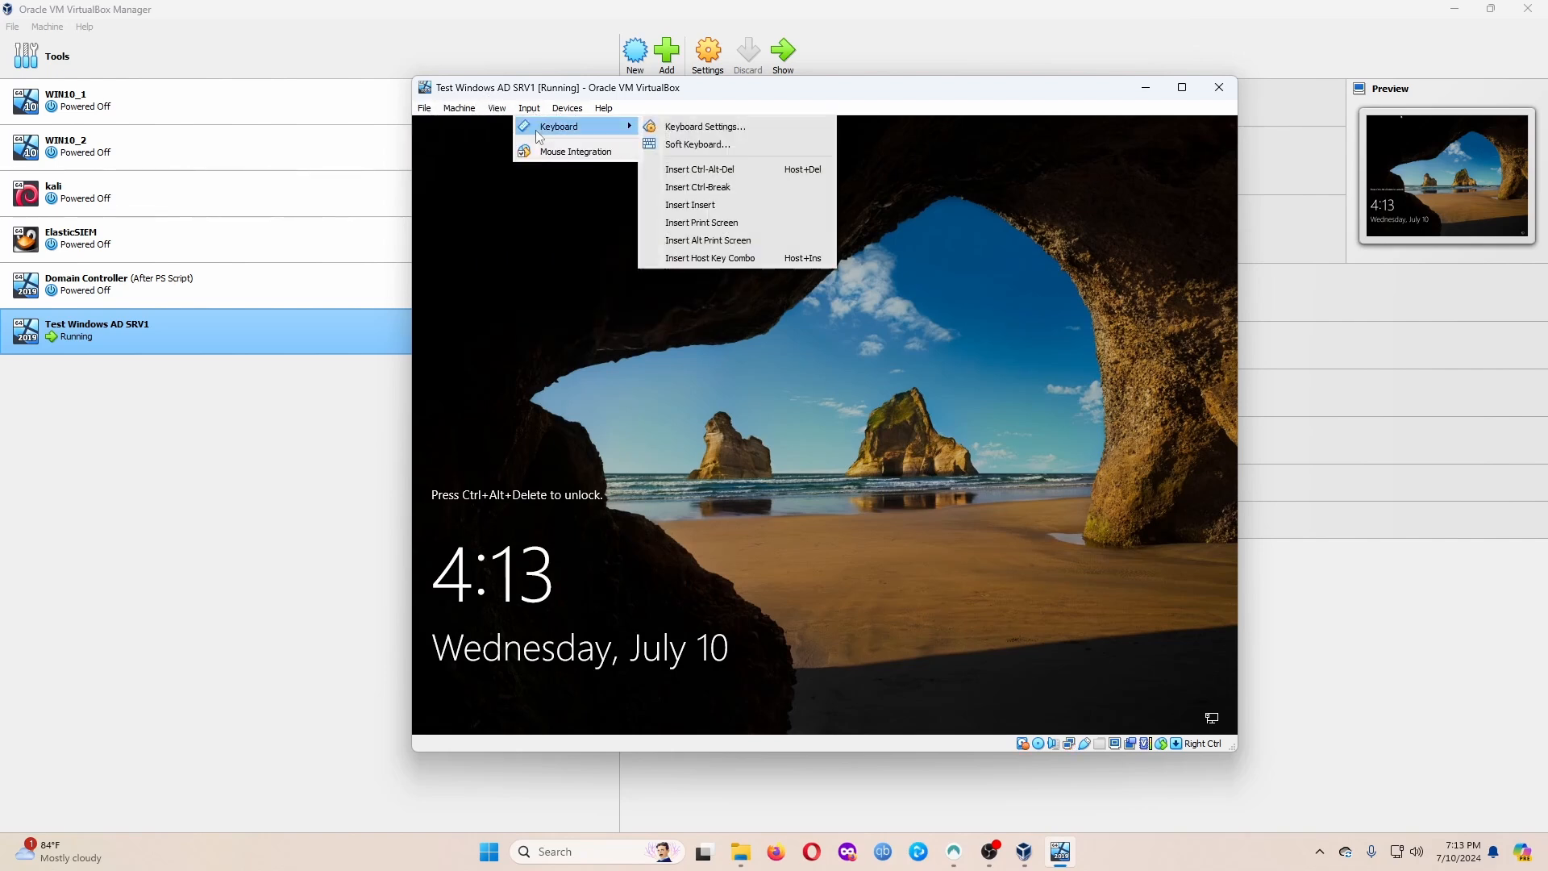
{"action": "left_click", "coordinate": [712, 172]}
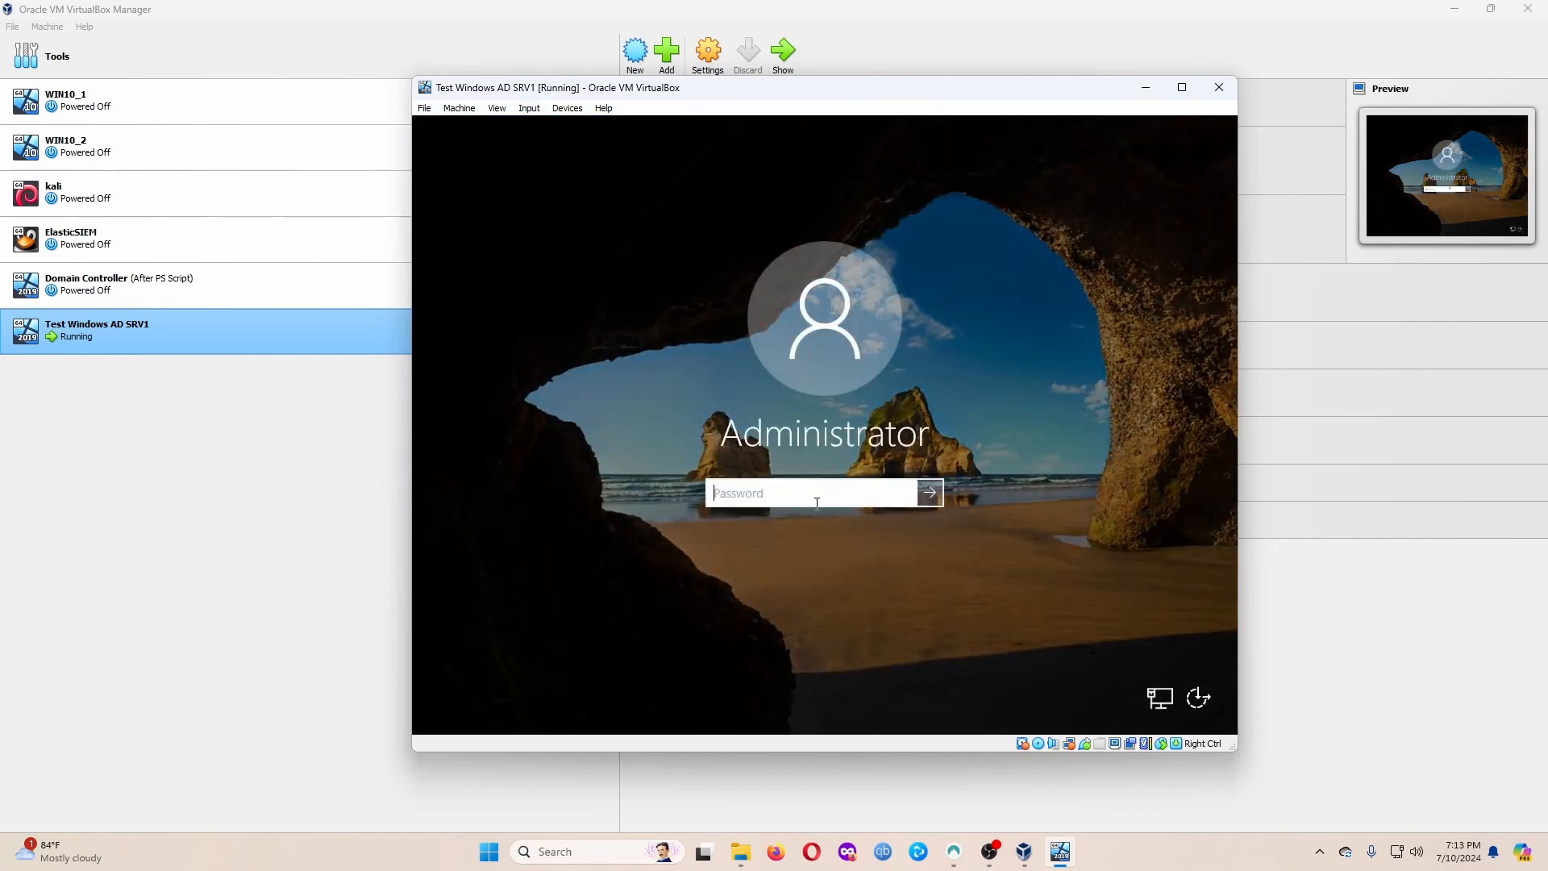
{"action": "type", "text": "Password1"}
{"action": "key", "text": "Return"}
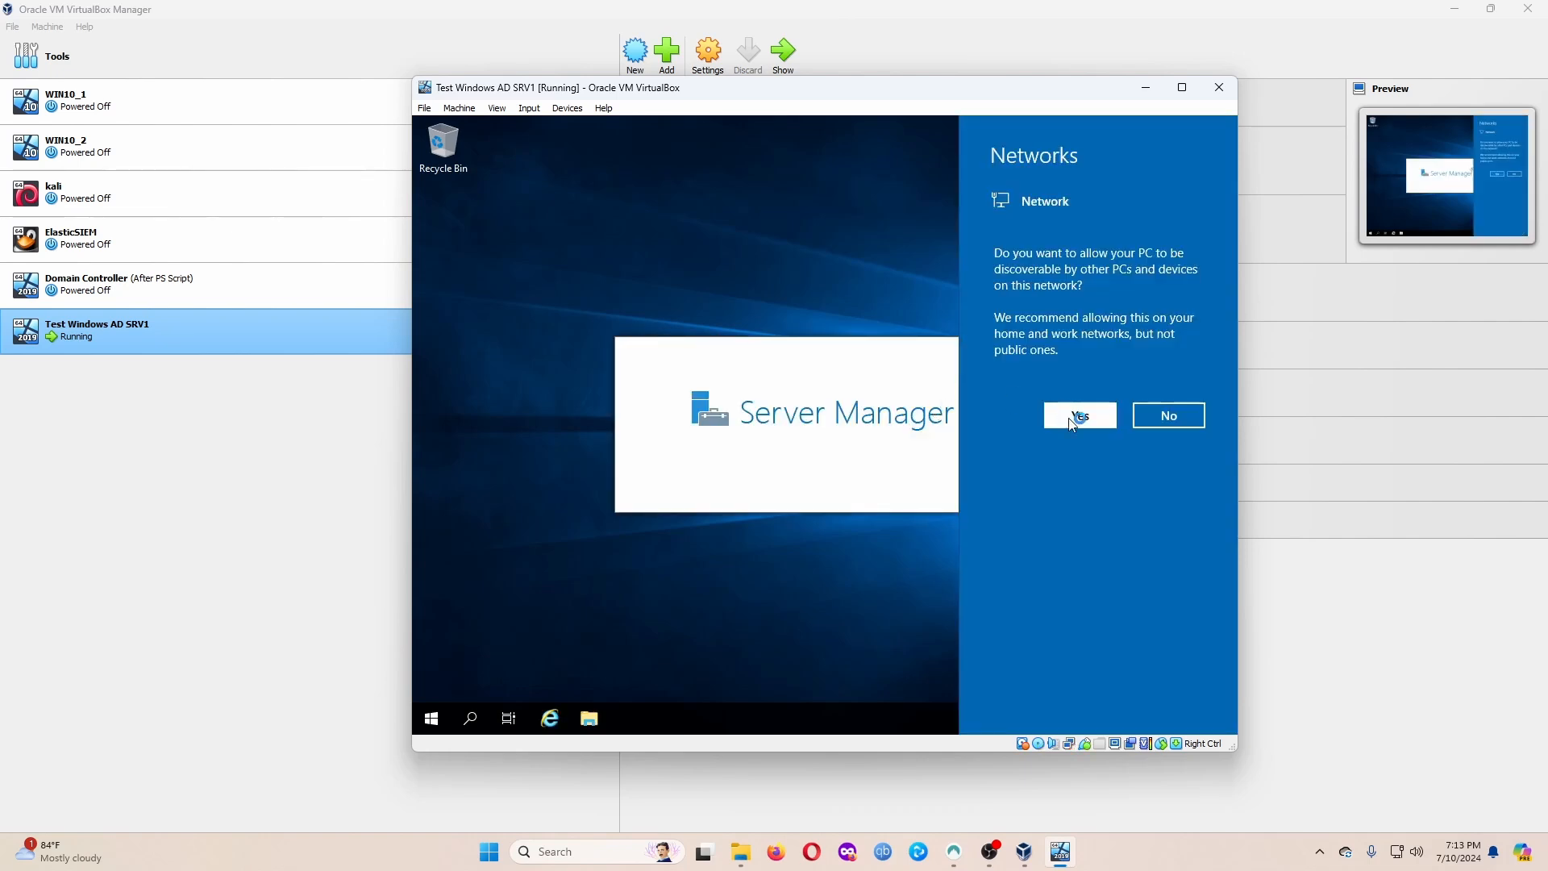
Allow network discovery, close the Windows Admin Center notice, and maximize the VM window.
{"action": "left_click", "coordinate": [1069, 419]}
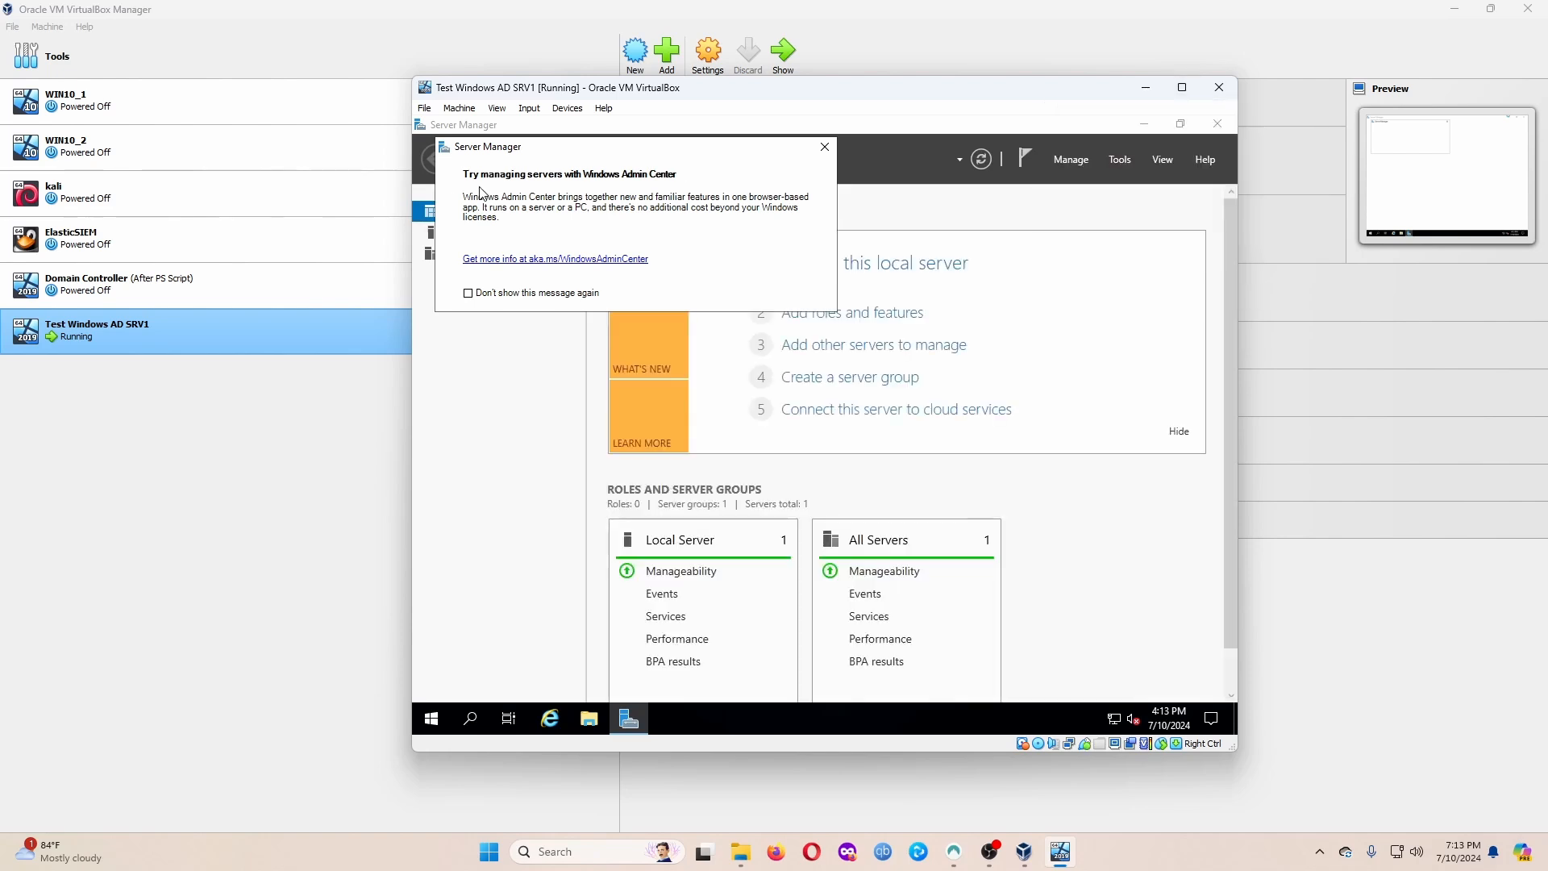
{"action": "left_click", "coordinate": [823, 146]}
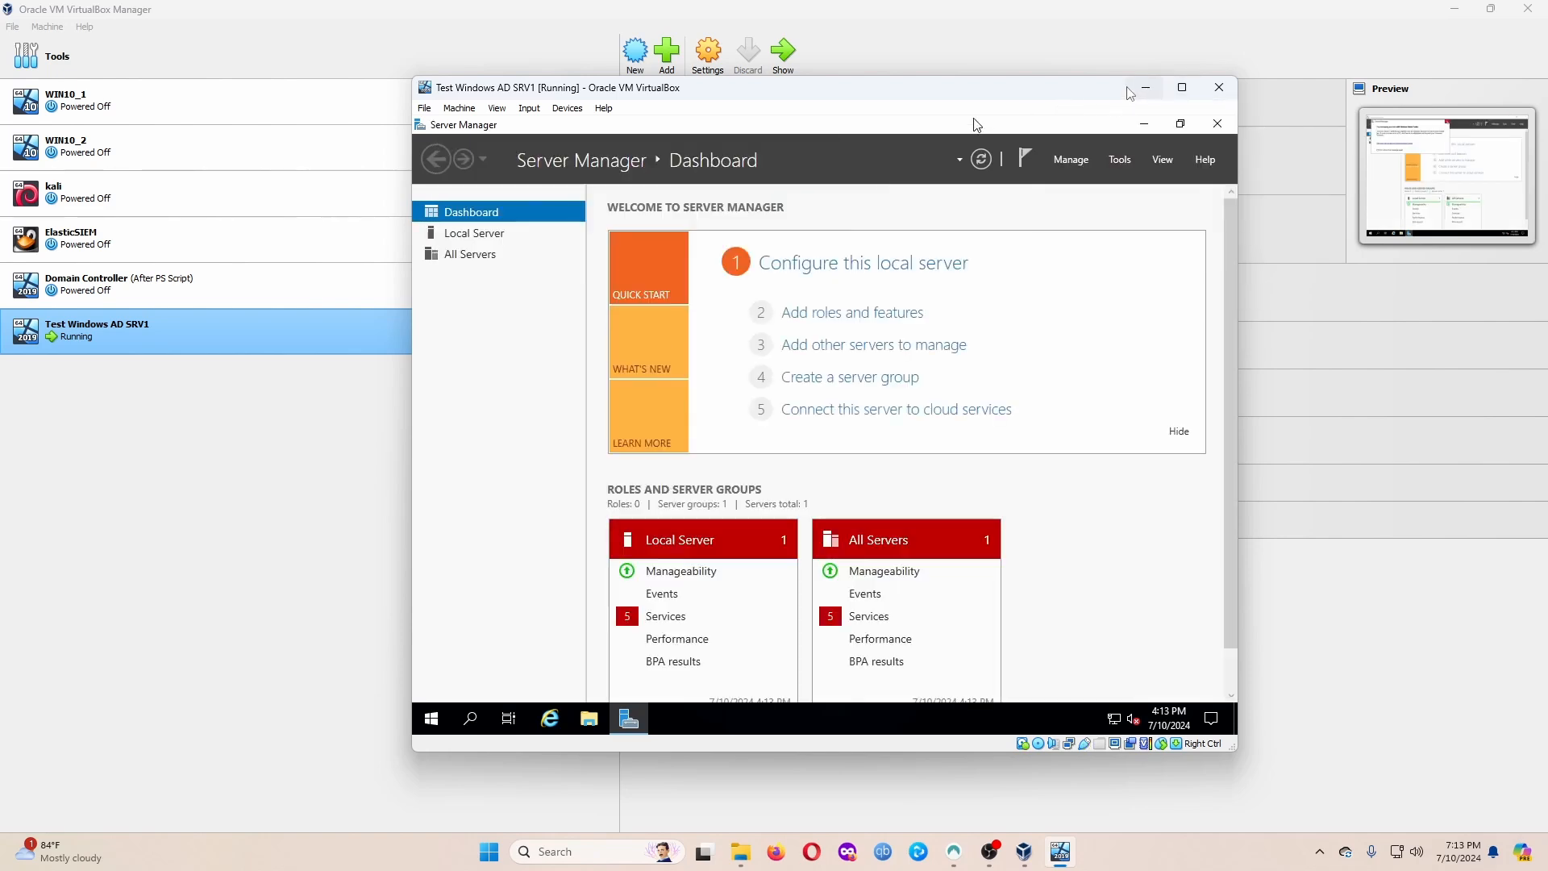
{"action": "left_click", "coordinate": [1182, 87]}
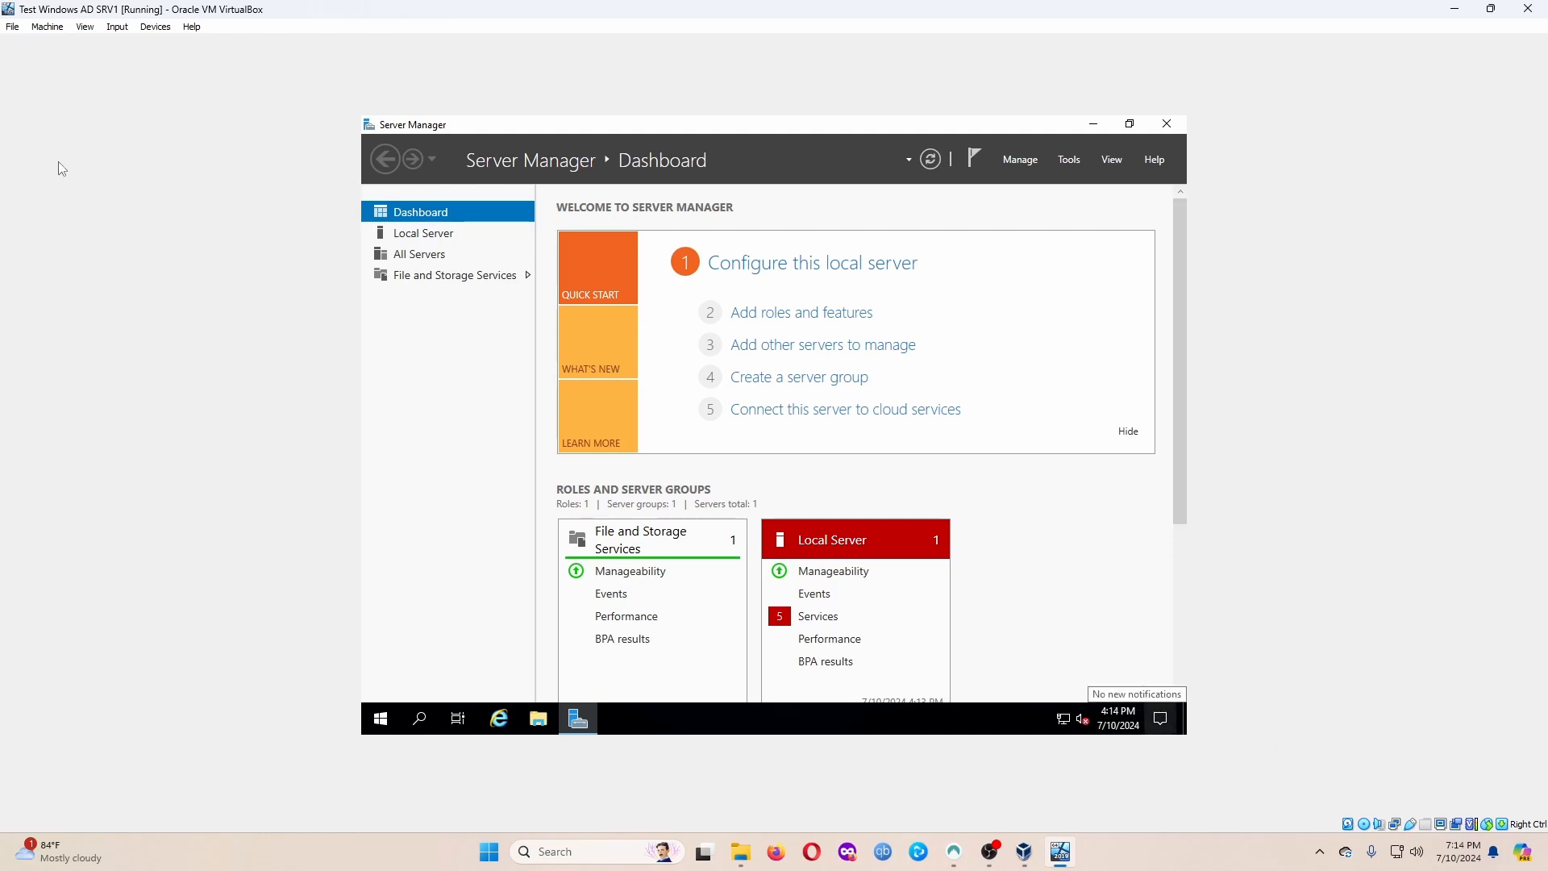
{"action": "left_click", "coordinate": [117, 30]}
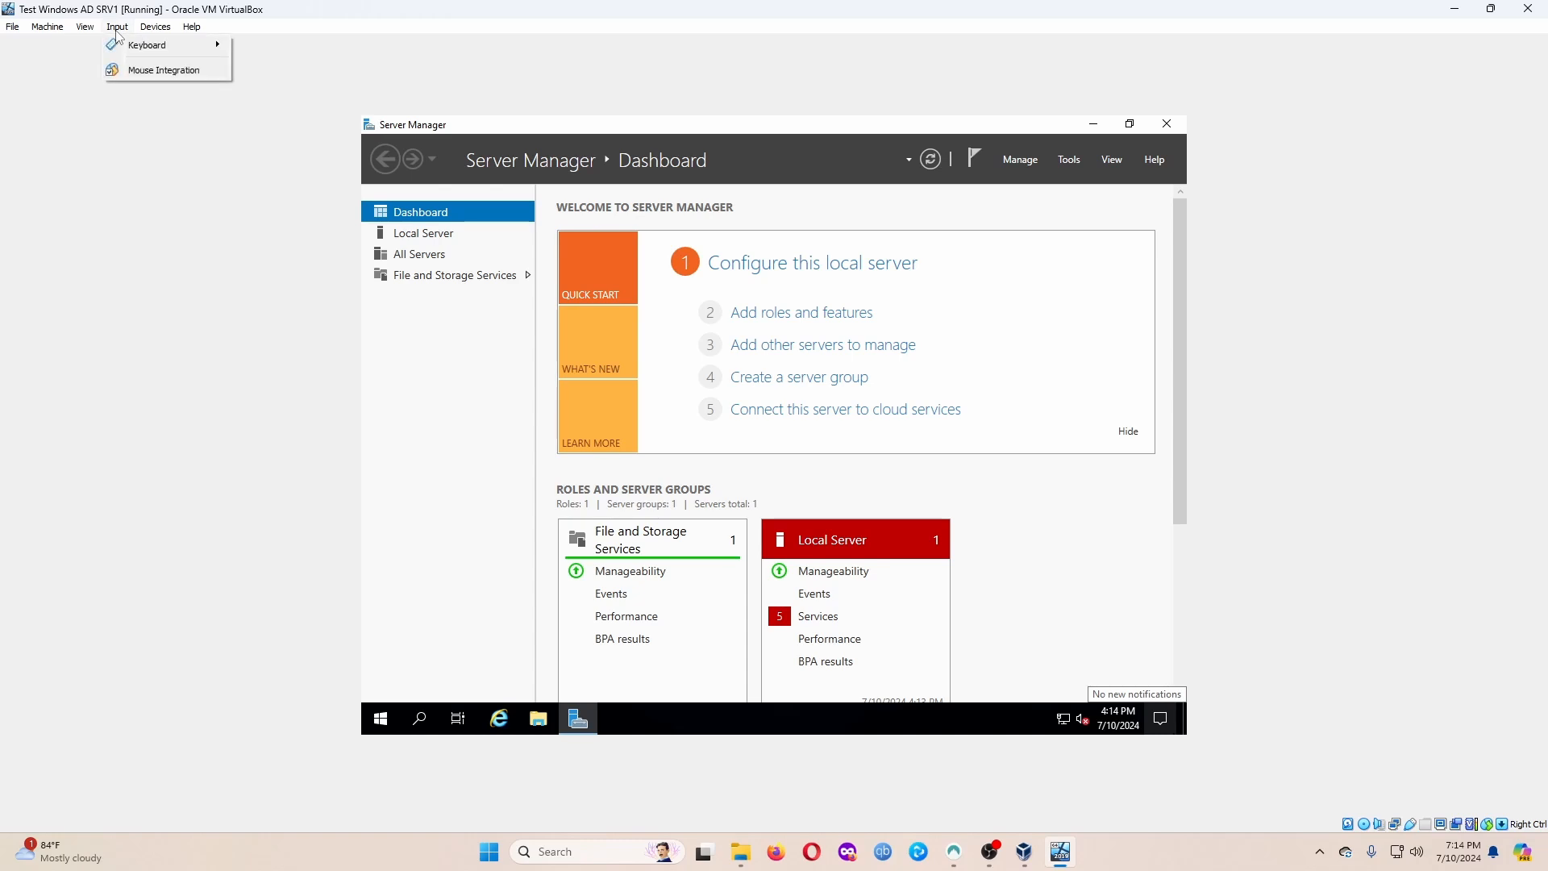
{"action": "mouse_move", "coordinate": [139, 46]}
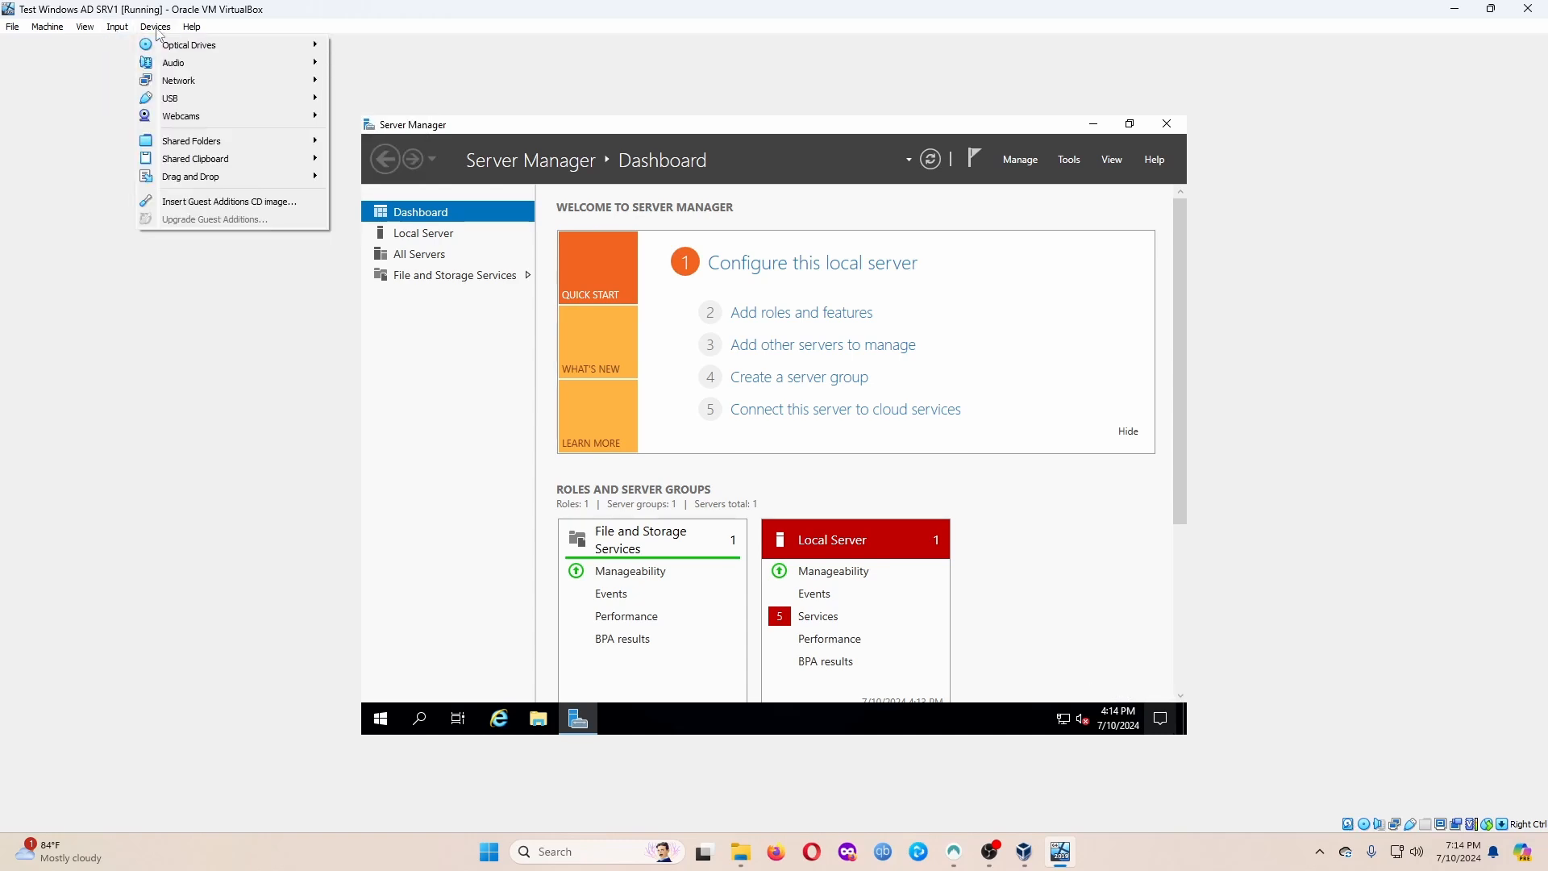
Insert the Guest Additions CD, run VBoxWindowsAdditions-amd64 from drive D: with defaults, and reboot.
{"action": "left_click", "coordinate": [187, 203]}
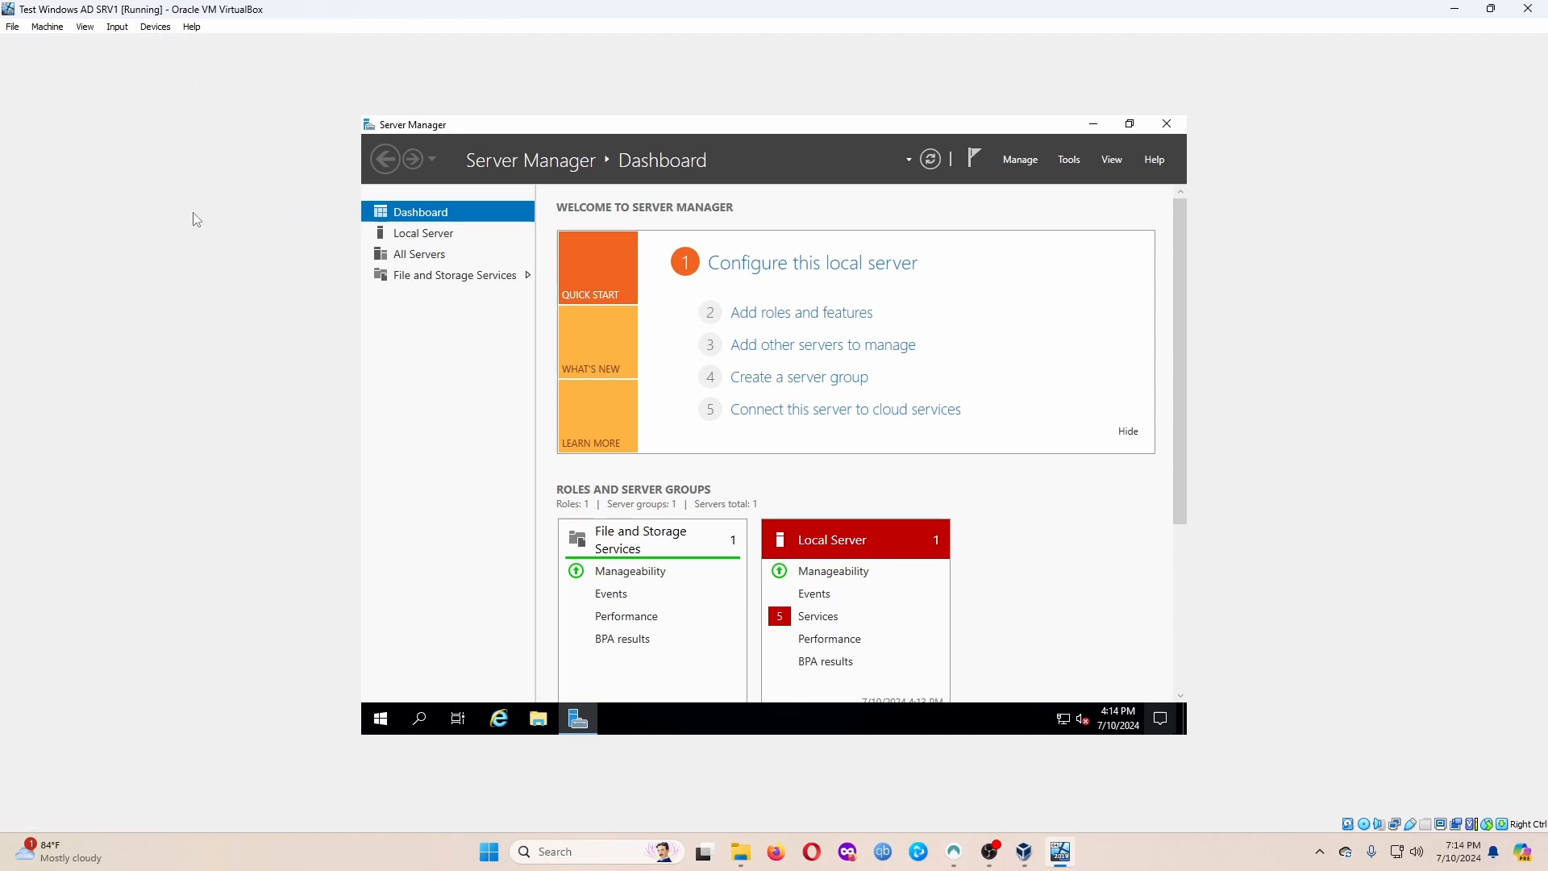
{"action": "left_click", "coordinate": [552, 726]}
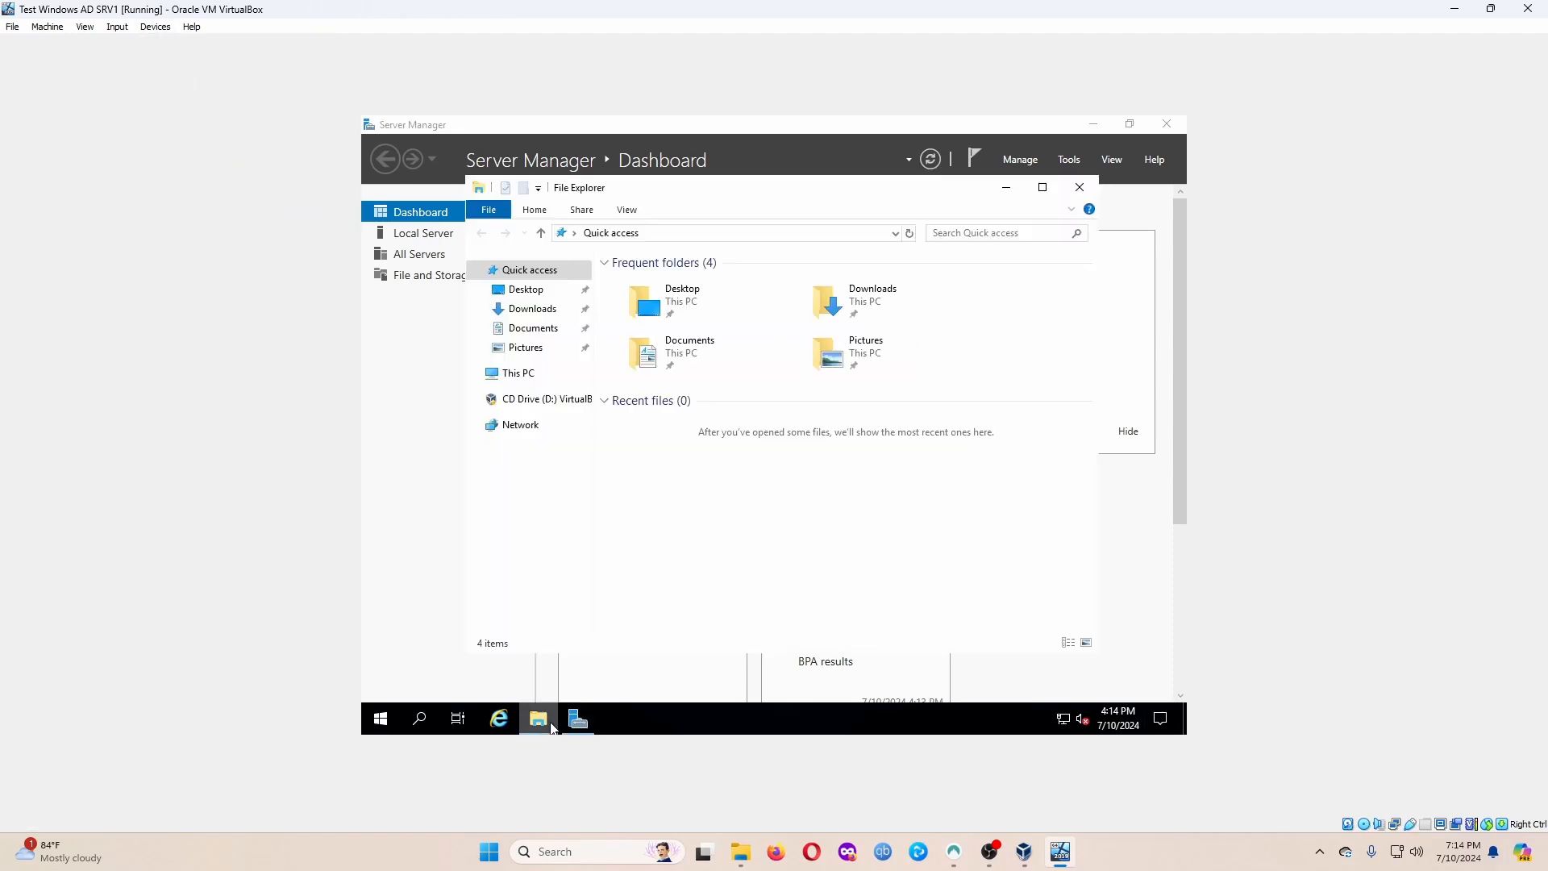
{"action": "left_click", "coordinate": [538, 403]}
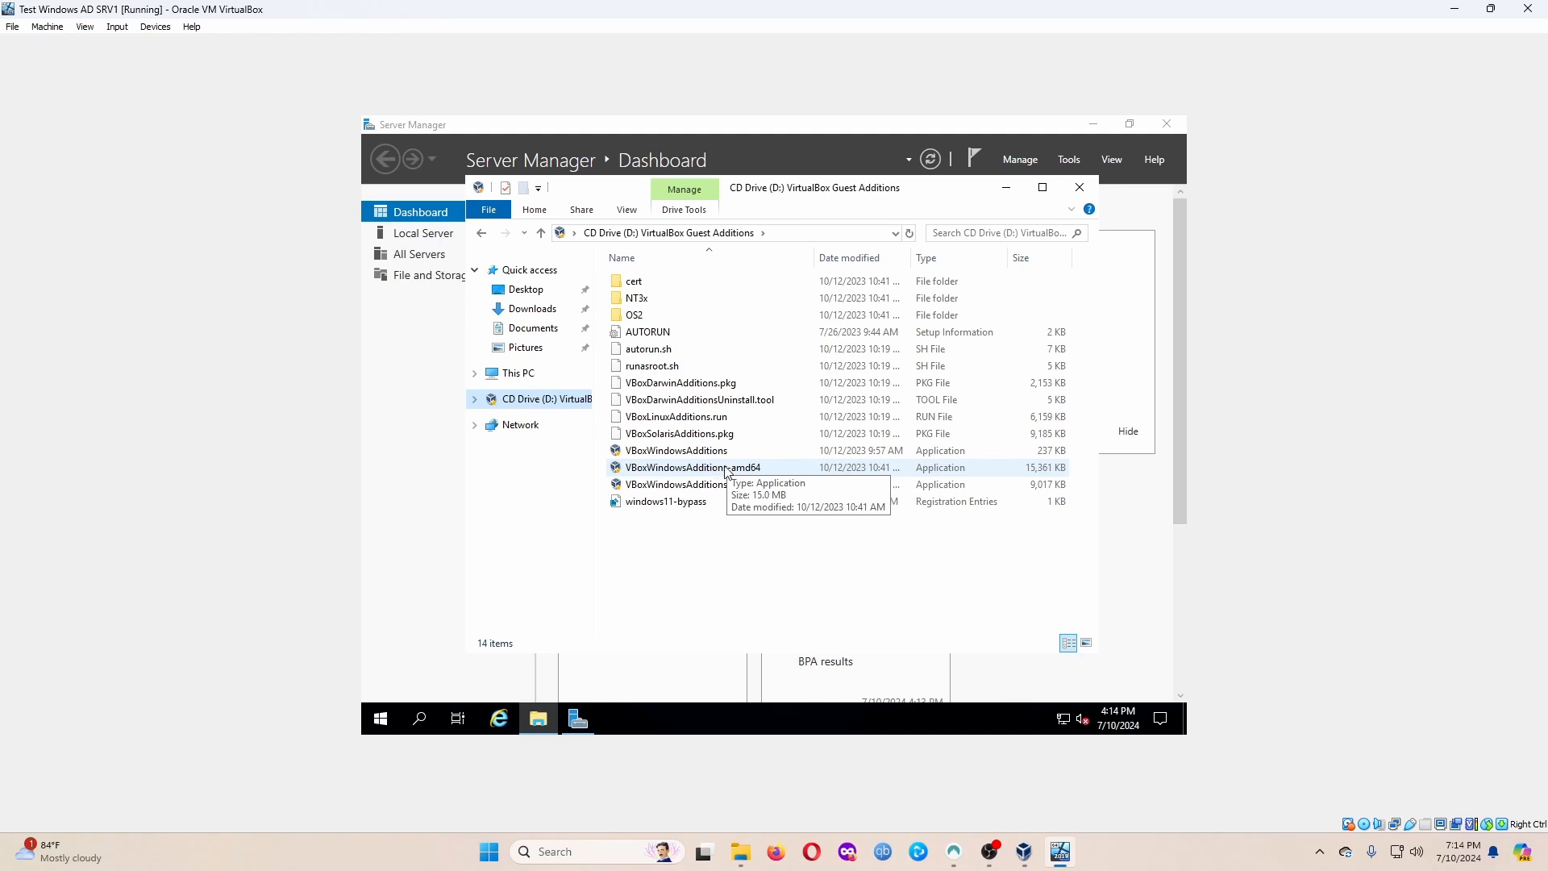
{"action": "double_click", "coordinate": [740, 473]}
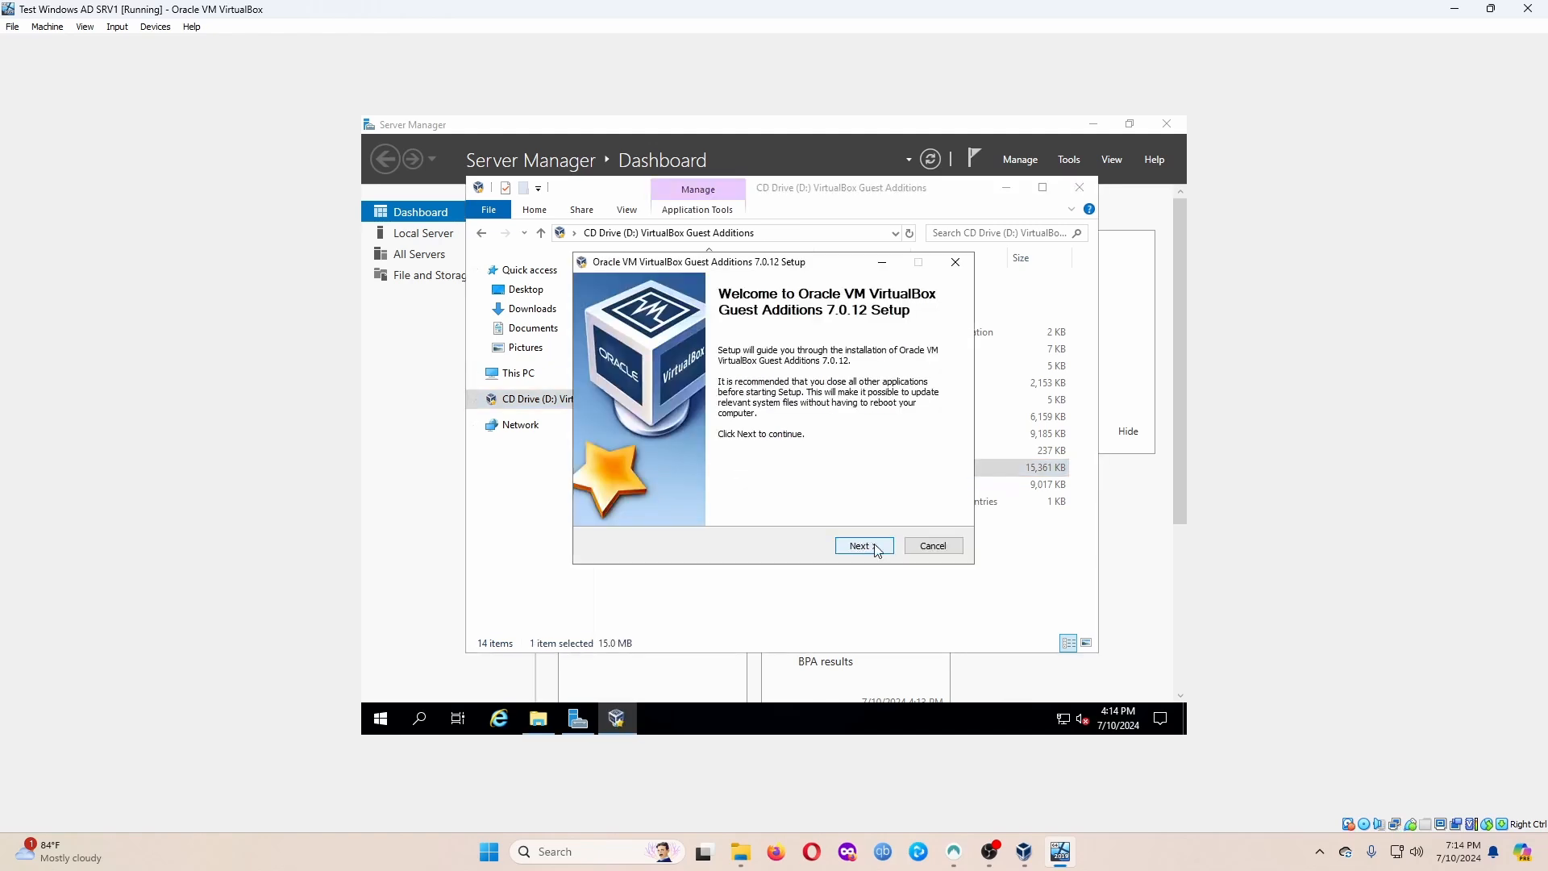
{"action": "left_click", "coordinate": [877, 548]}
{"action": "left_click", "coordinate": [877, 548]}
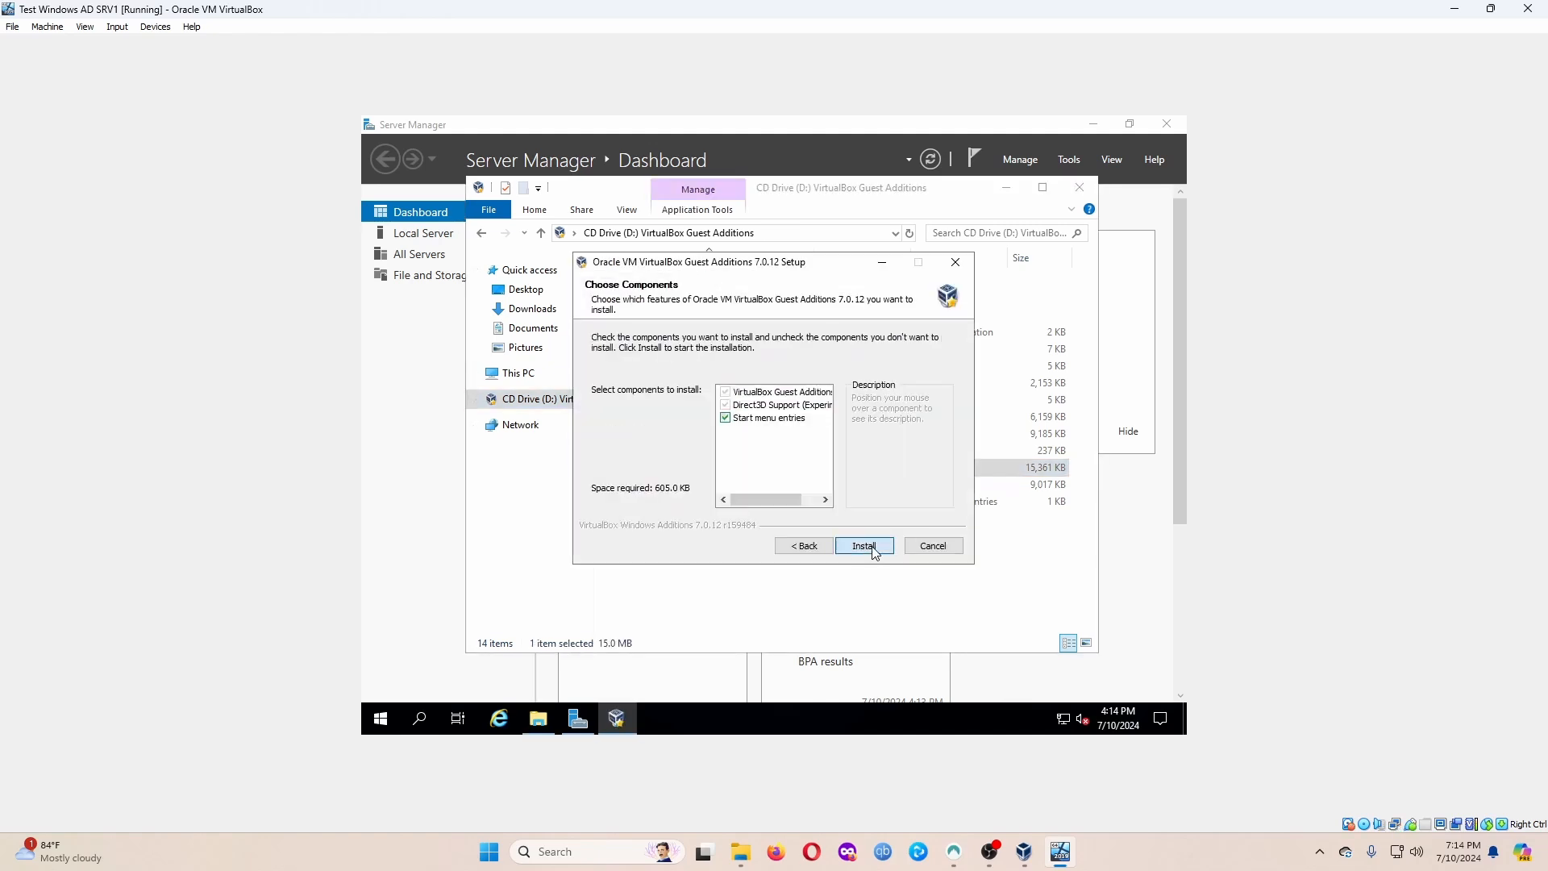
{"action": "left_click", "coordinate": [874, 547]}
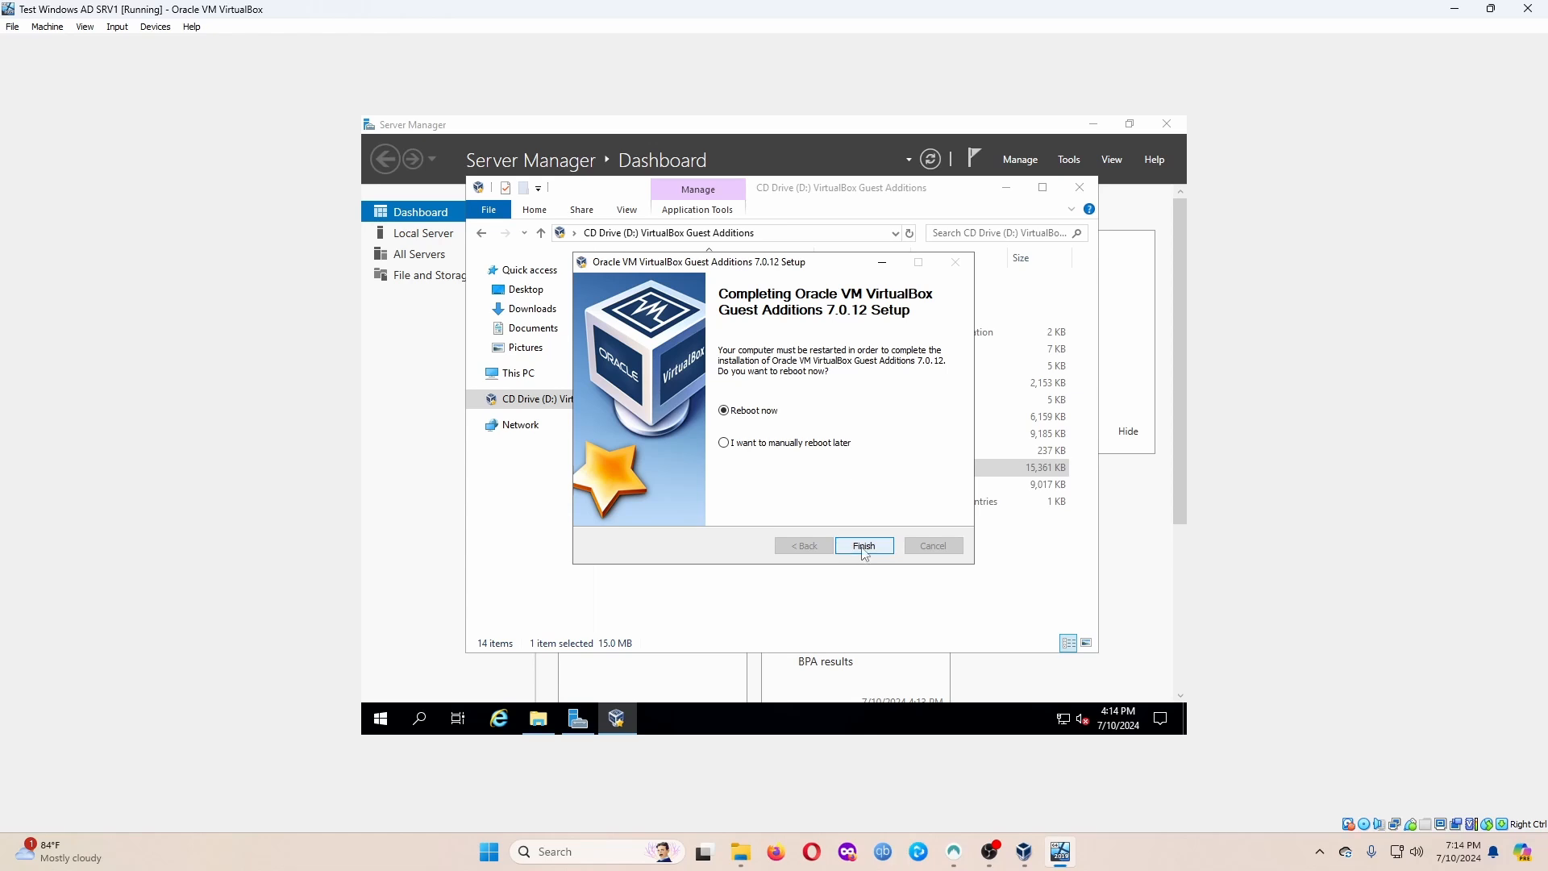
{"action": "left_click", "coordinate": [864, 546]}
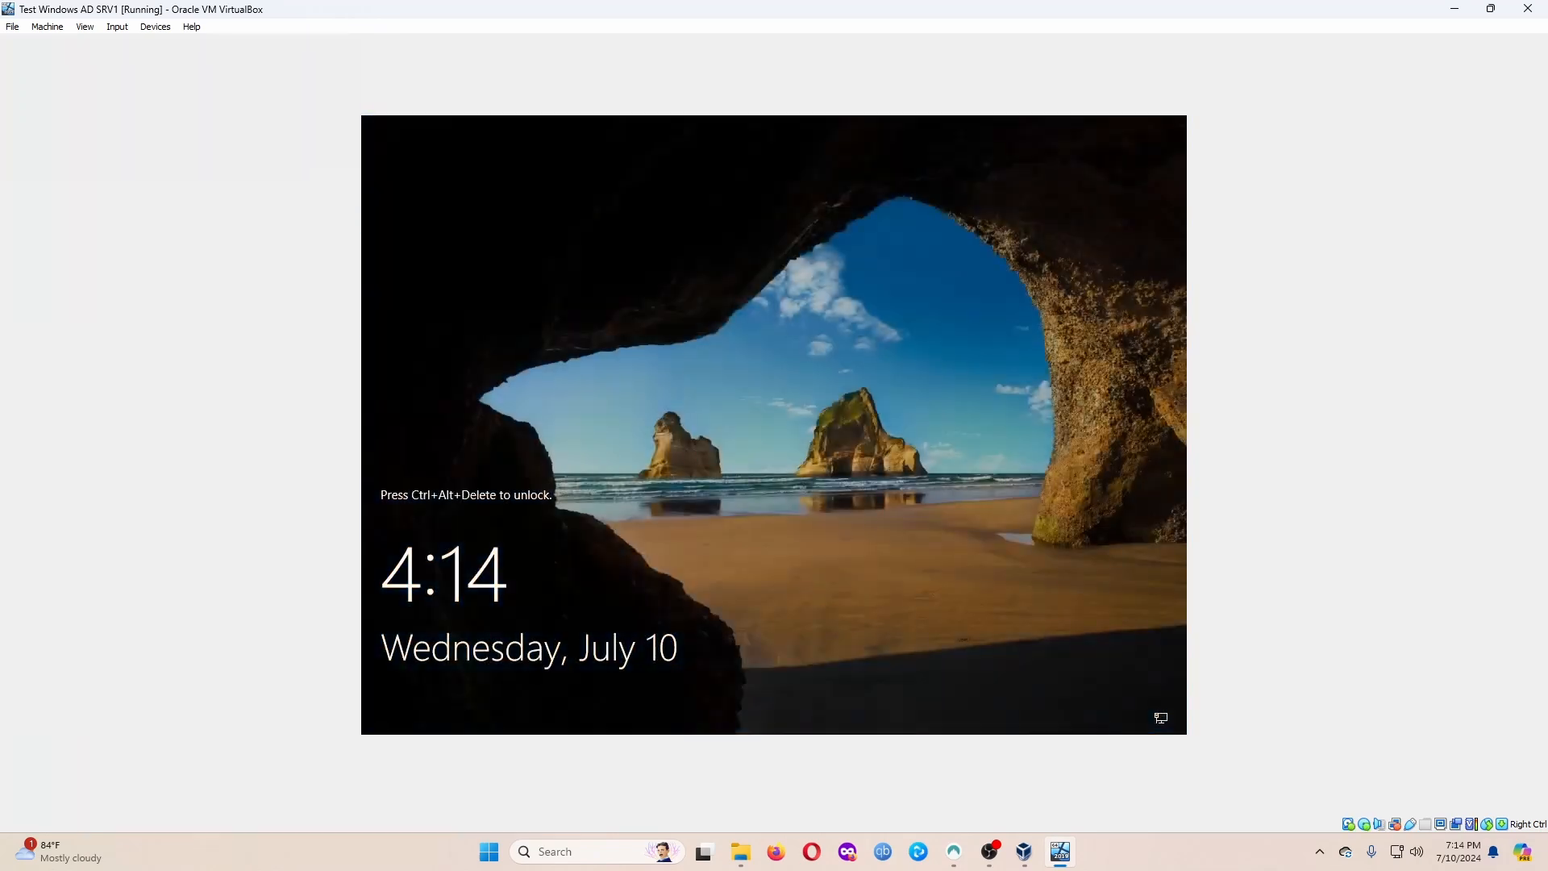
Restore the VM window, send Ctrl+Alt+Del, sign in as Administrator with the account password.
{"action": "left_click", "coordinate": [1489, 8]}
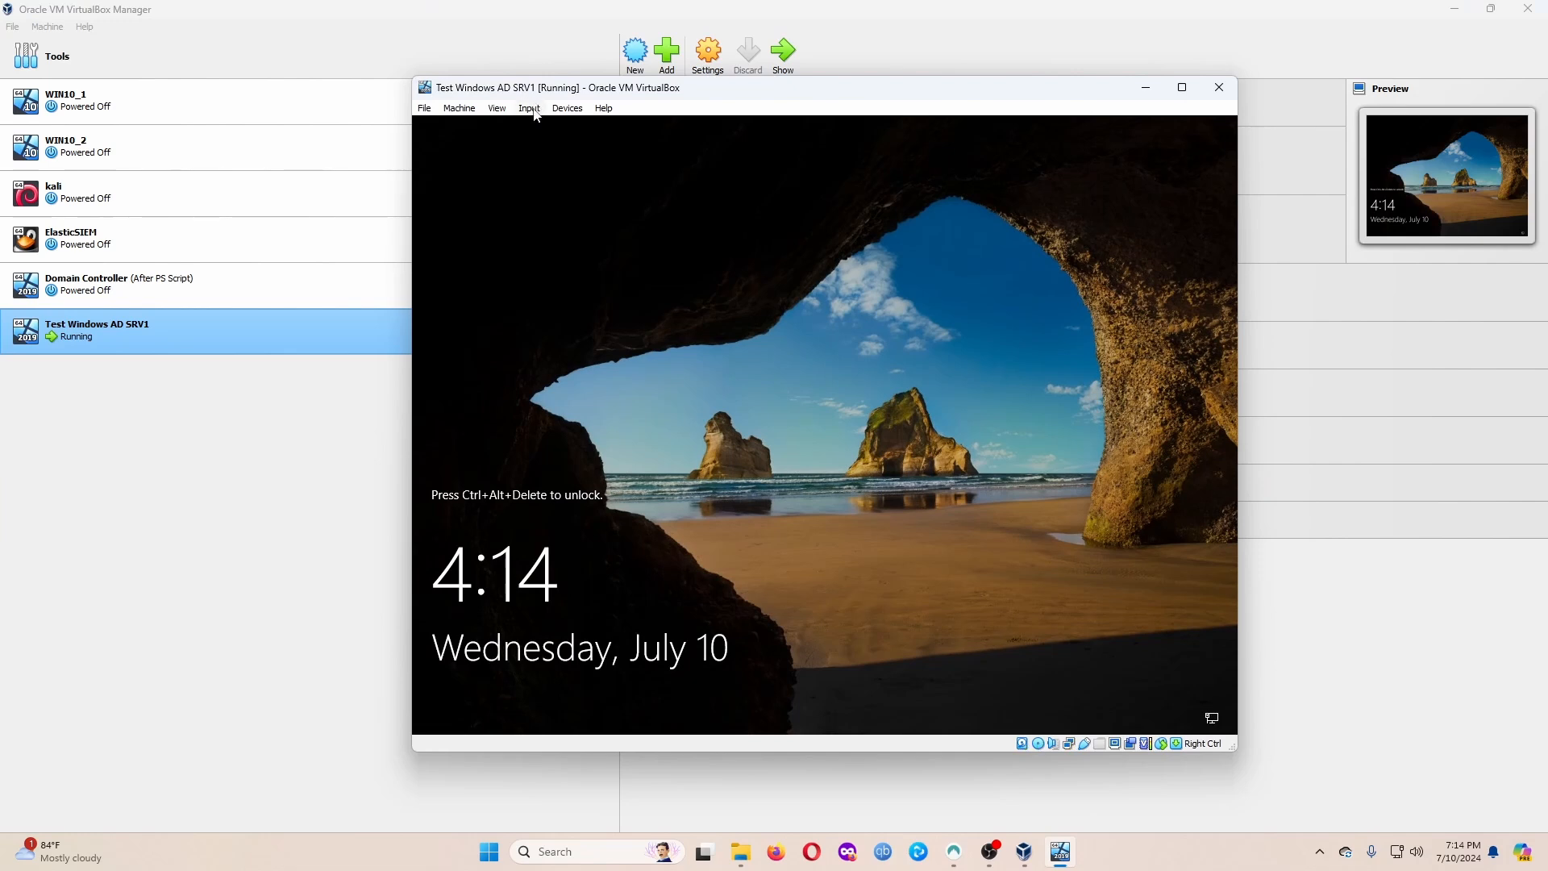
{"action": "left_click", "coordinate": [535, 110]}
{"action": "mouse_move", "coordinate": [557, 126]}
{"action": "left_click", "coordinate": [738, 170]}
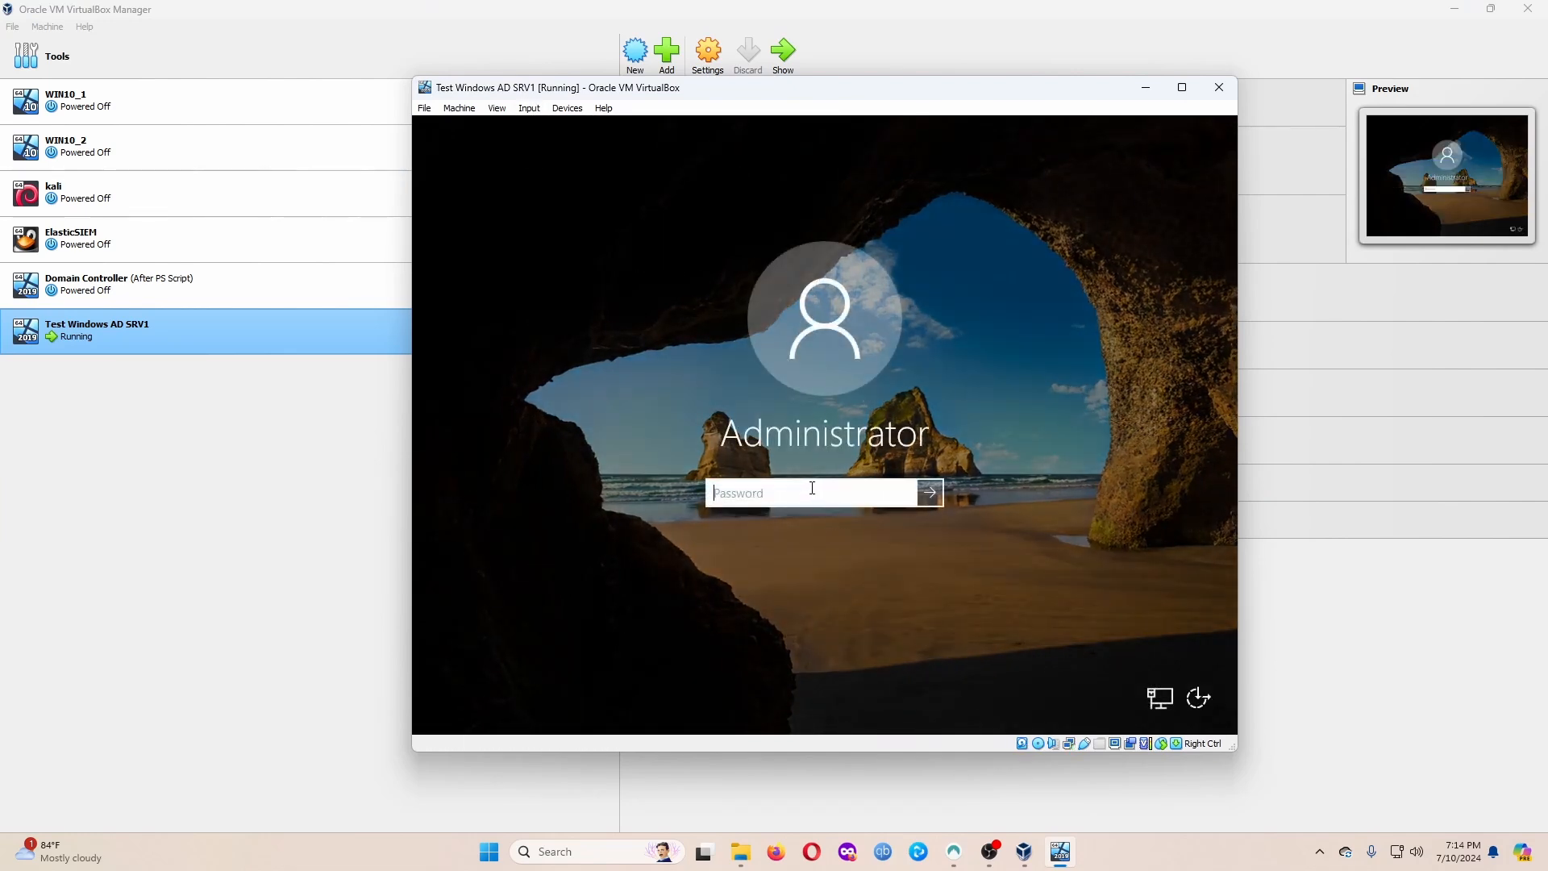
{"action": "type", "text": "P"}
{"action": "key", "text": "Return"}
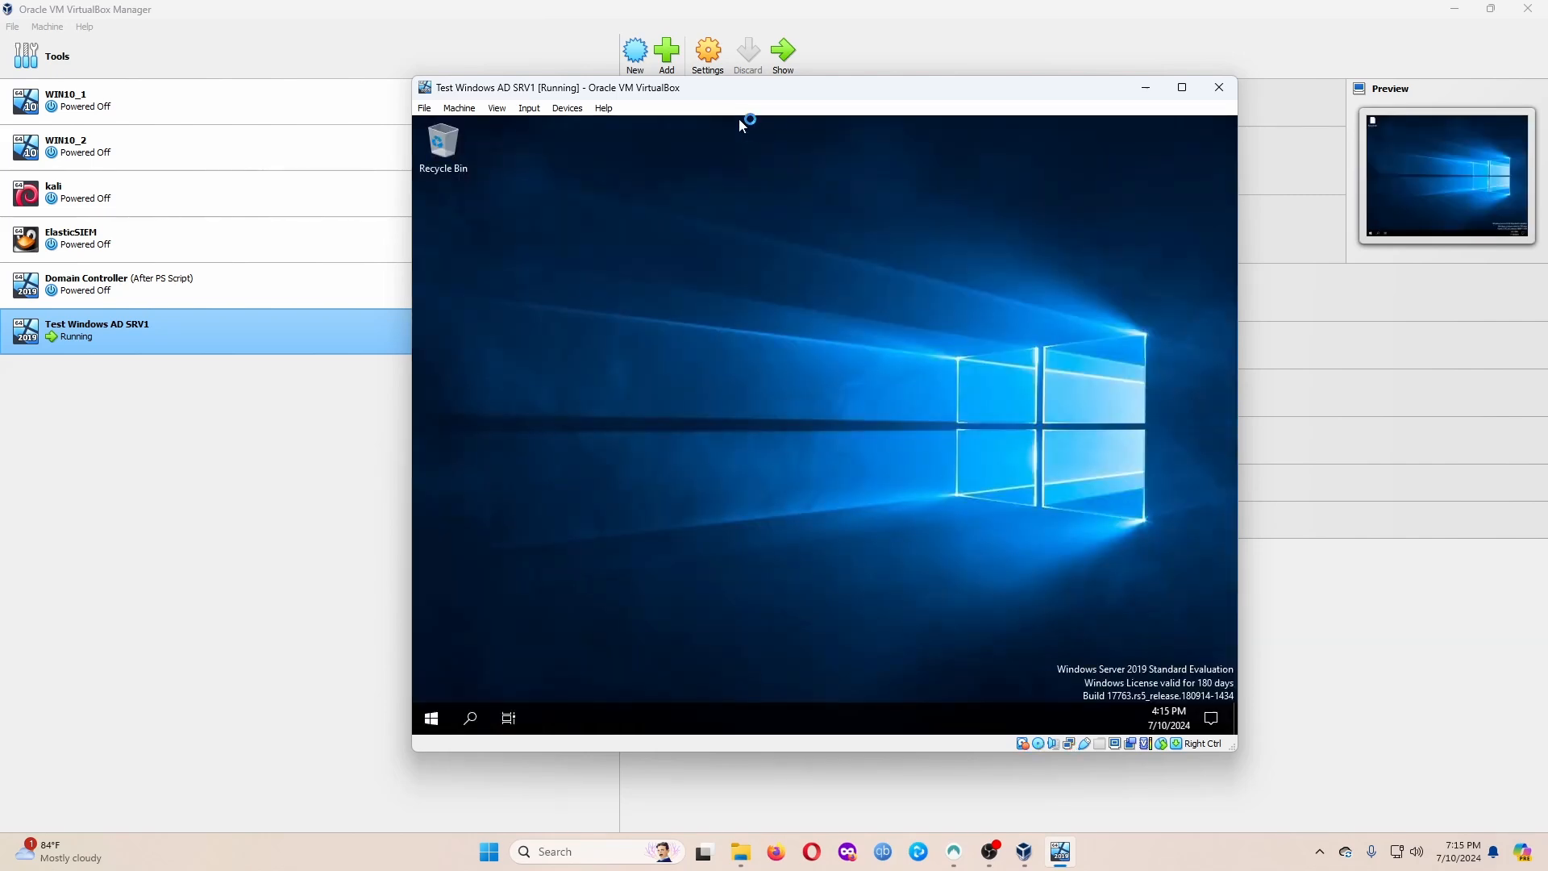
{"action": "left_click_drag", "start_coordinate": [730, 90], "coordinate": [496, 22]}
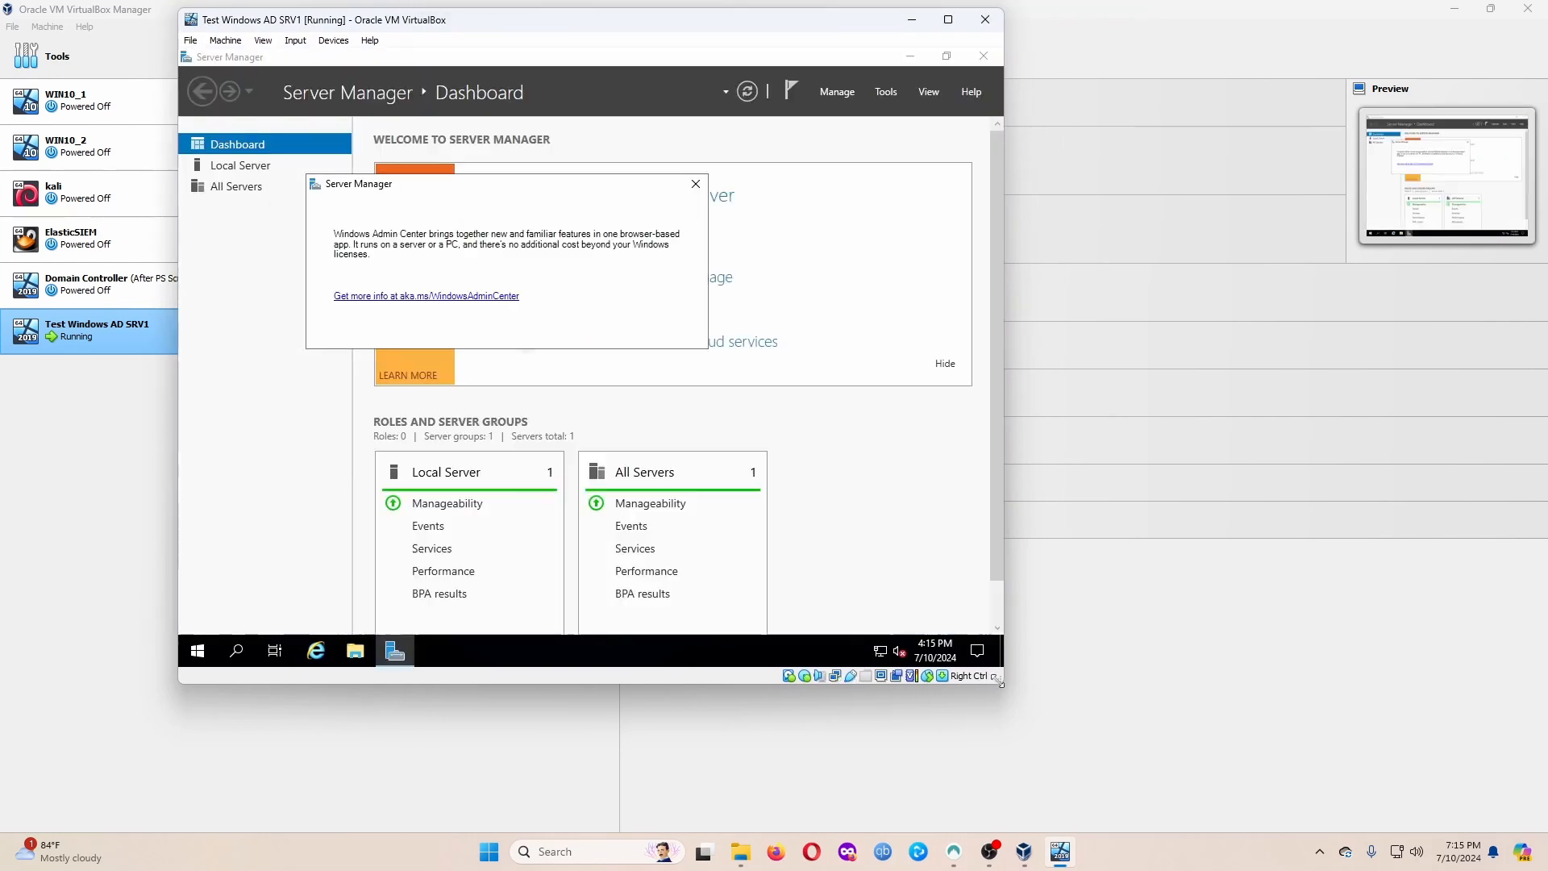
Close the Admin Center notice and resize the VM window to full screen via View > Adjust Window Size.
{"action": "left_click_drag", "start_coordinate": [1000, 682], "coordinate": [1458, 808]}
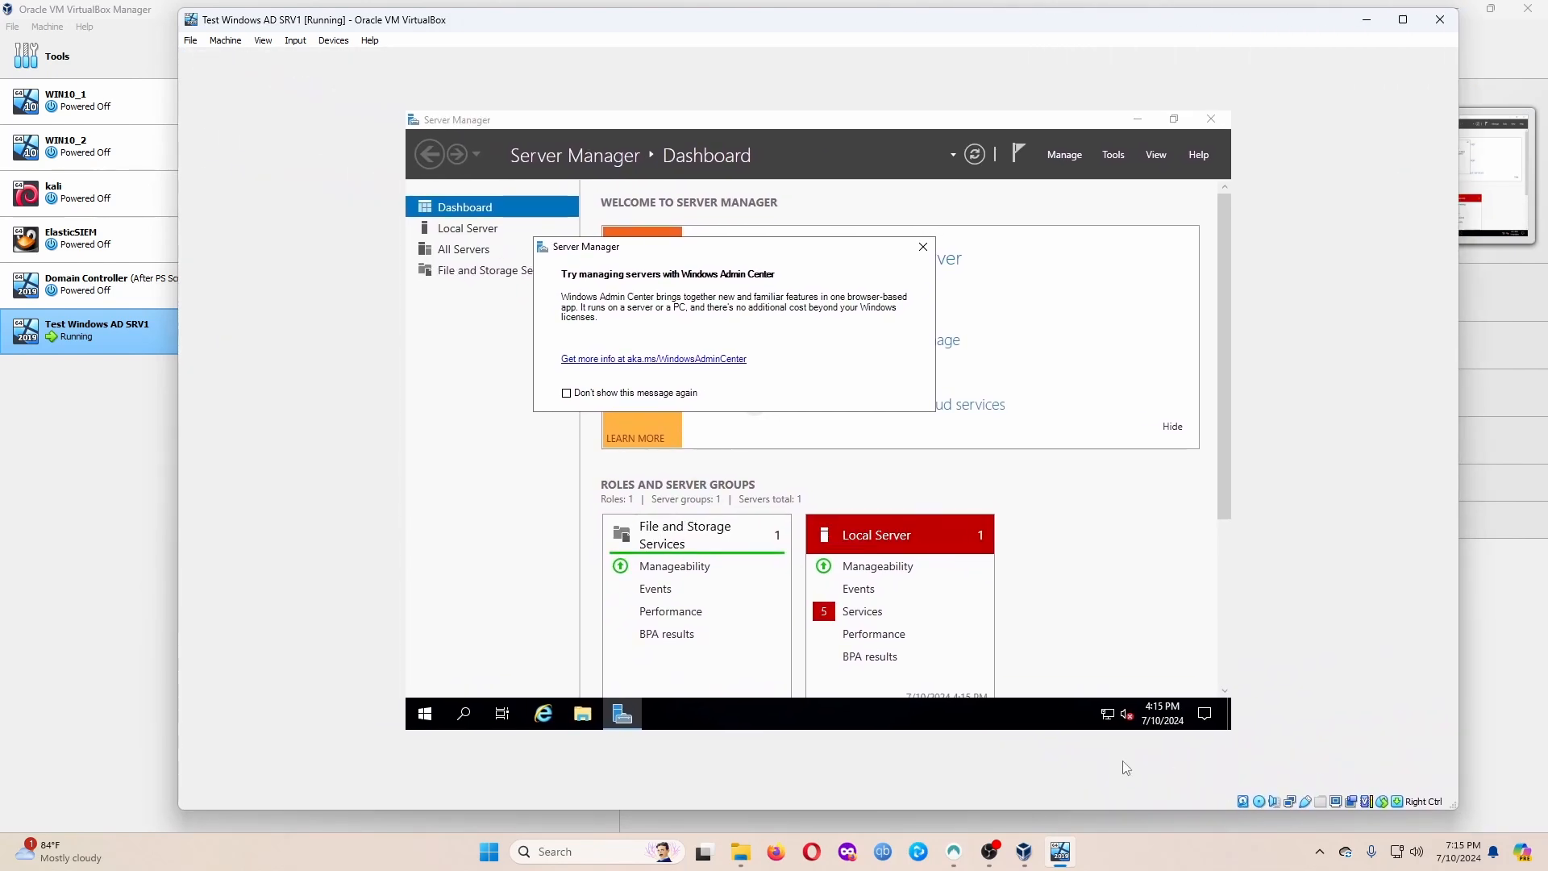
{"action": "left_click", "coordinate": [923, 246]}
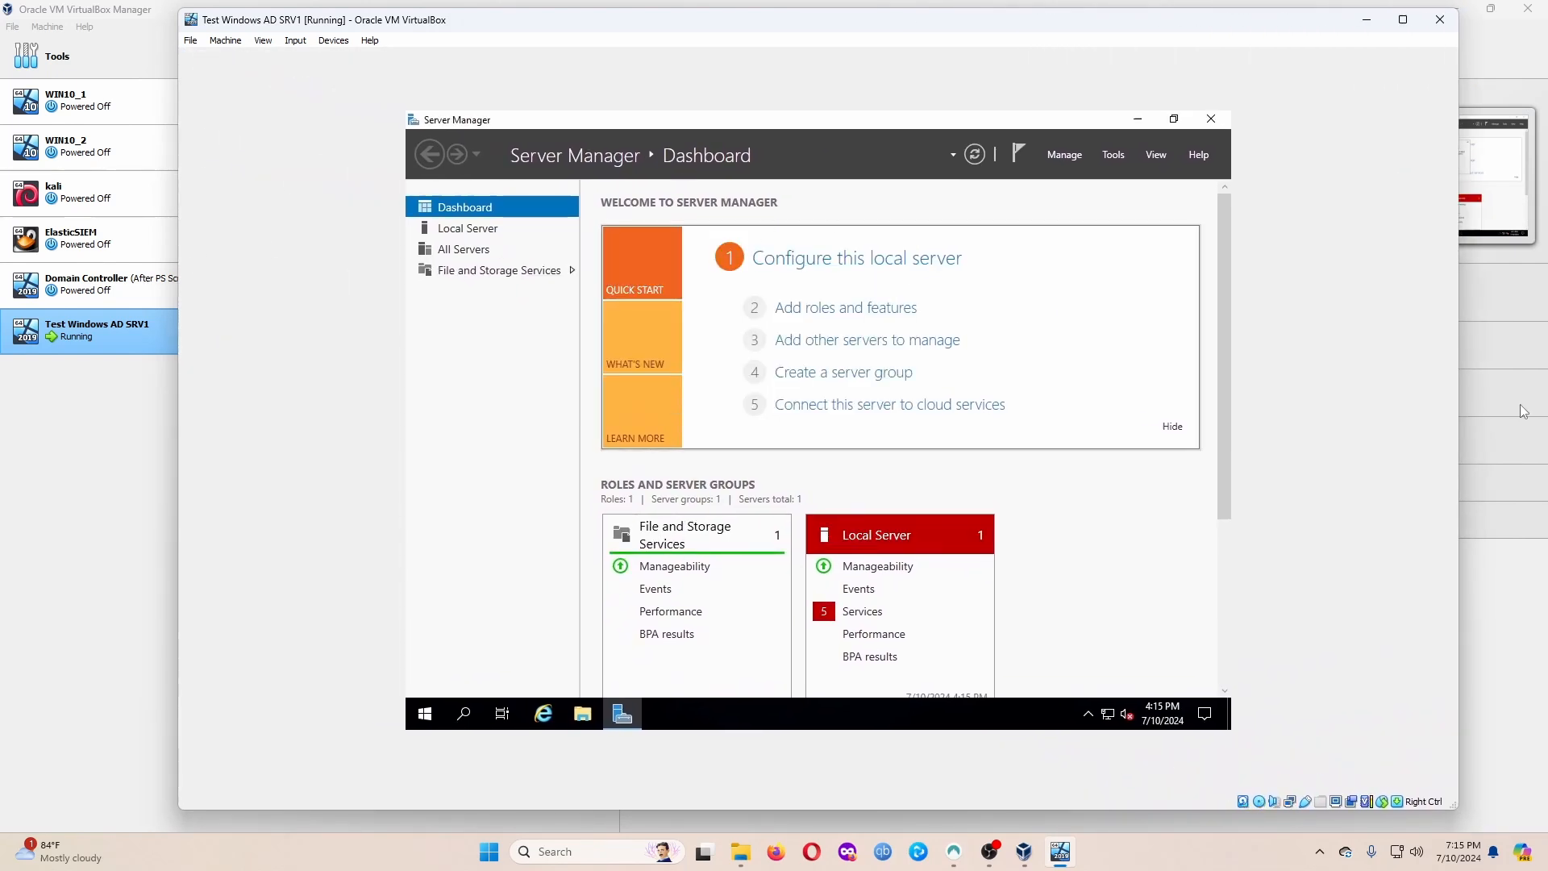
{"action": "left_click", "coordinate": [271, 45]}
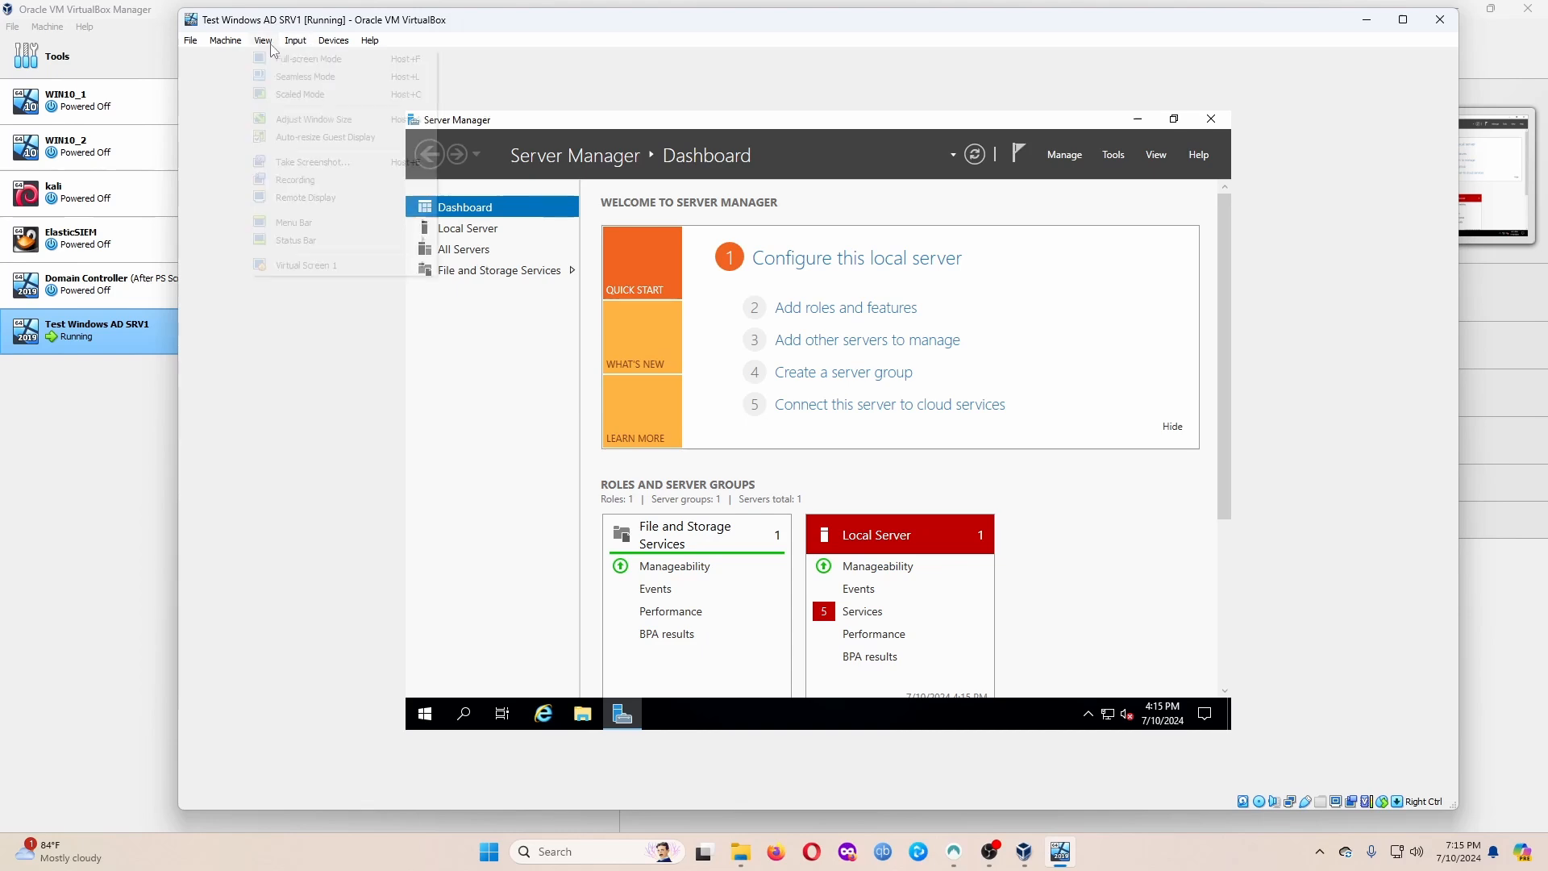
{"action": "left_click", "coordinate": [320, 124]}
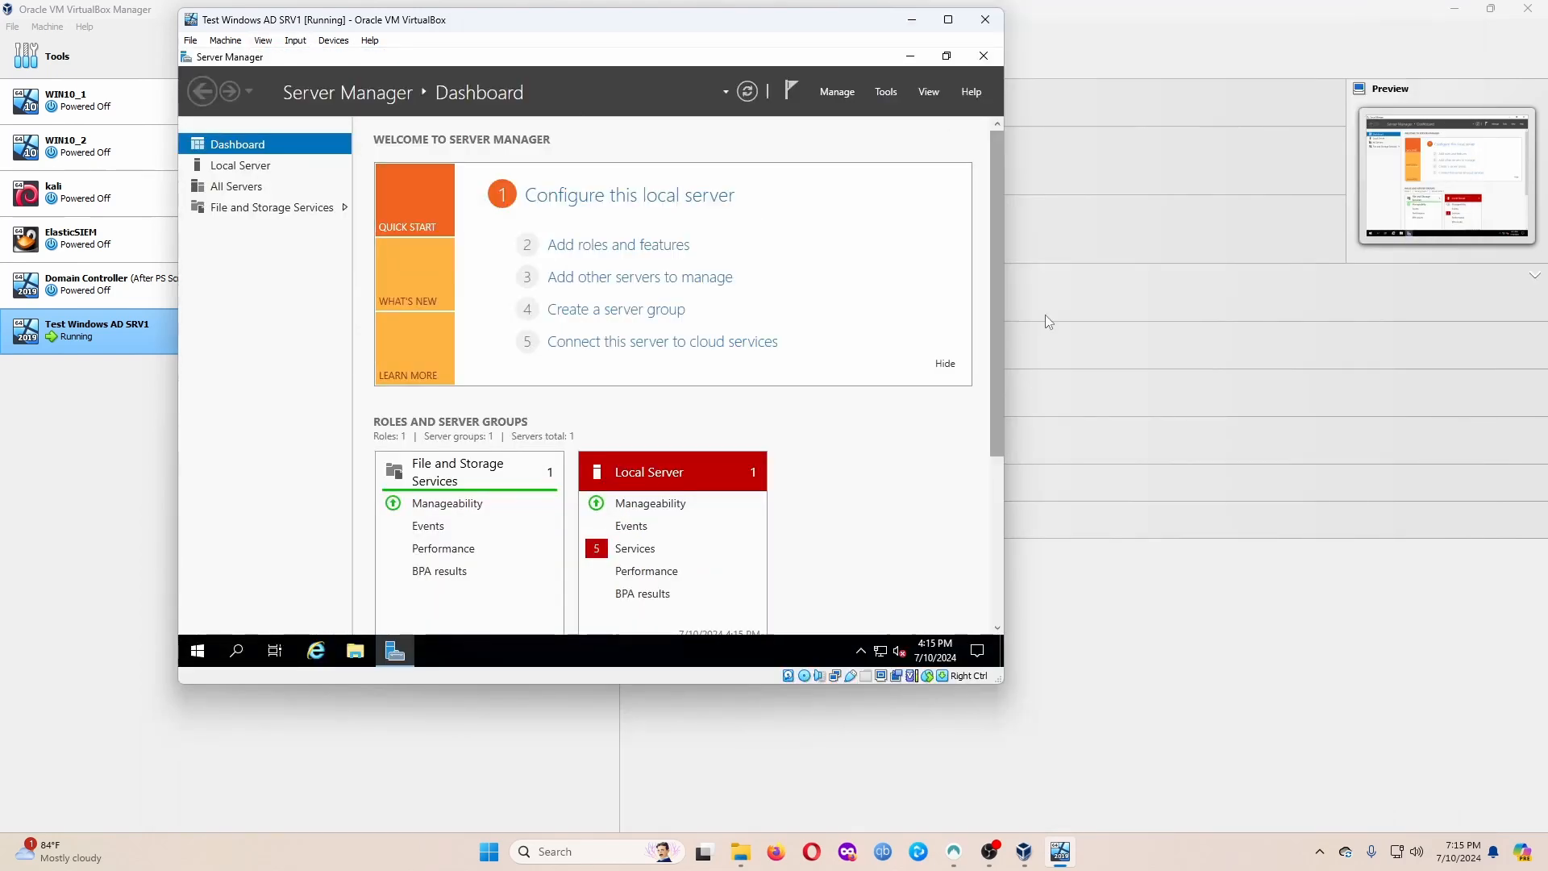
{"action": "left_click_drag", "start_coordinate": [994, 666], "coordinate": [1408, 772]}
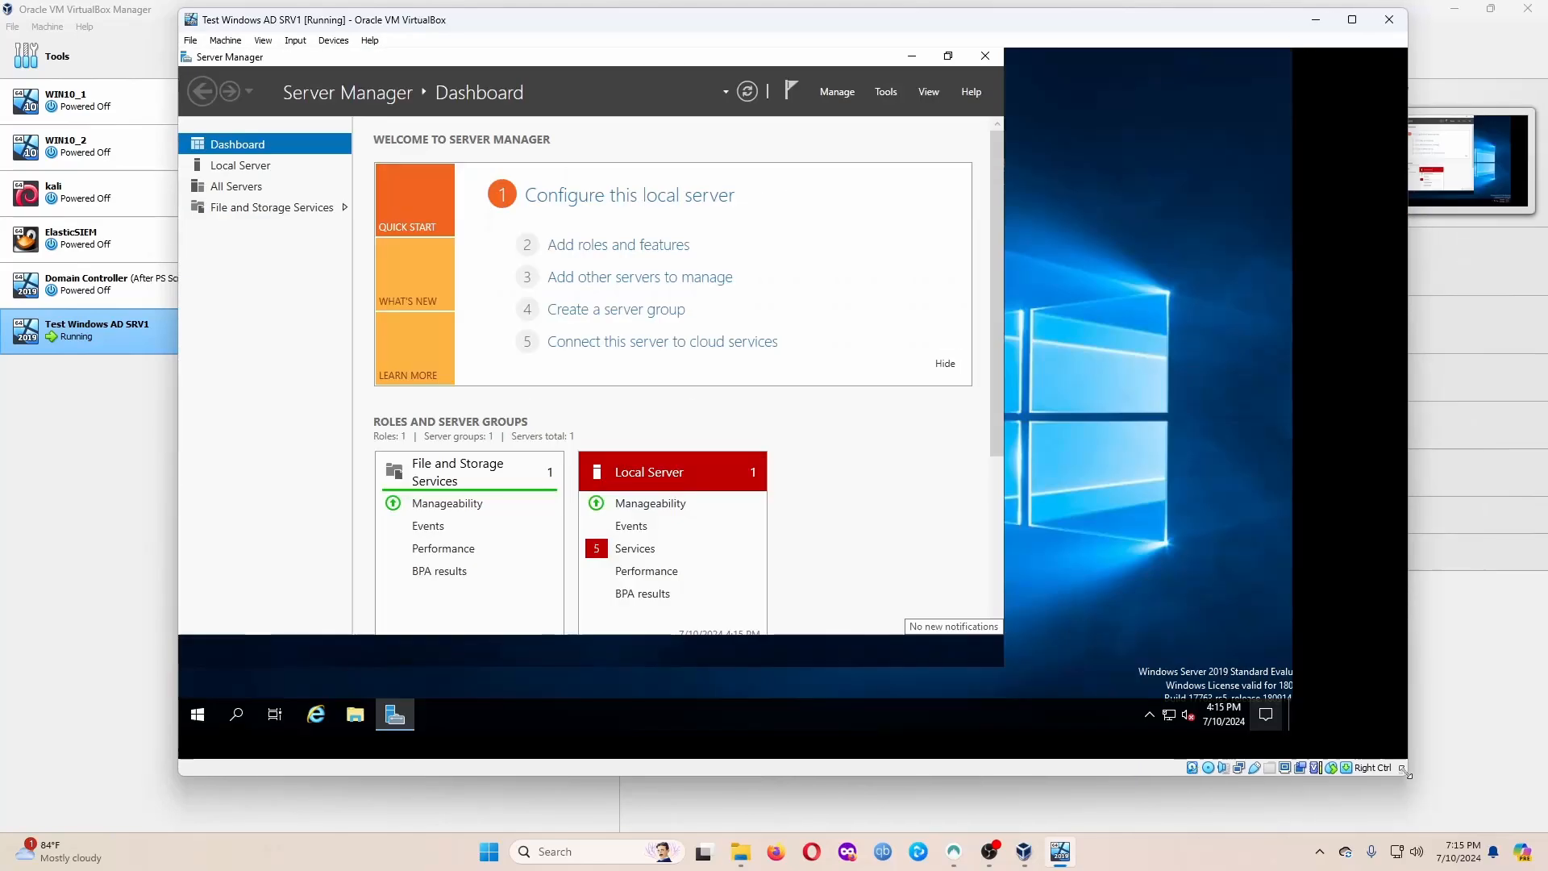
{"action": "left_click", "coordinate": [1352, 20]}
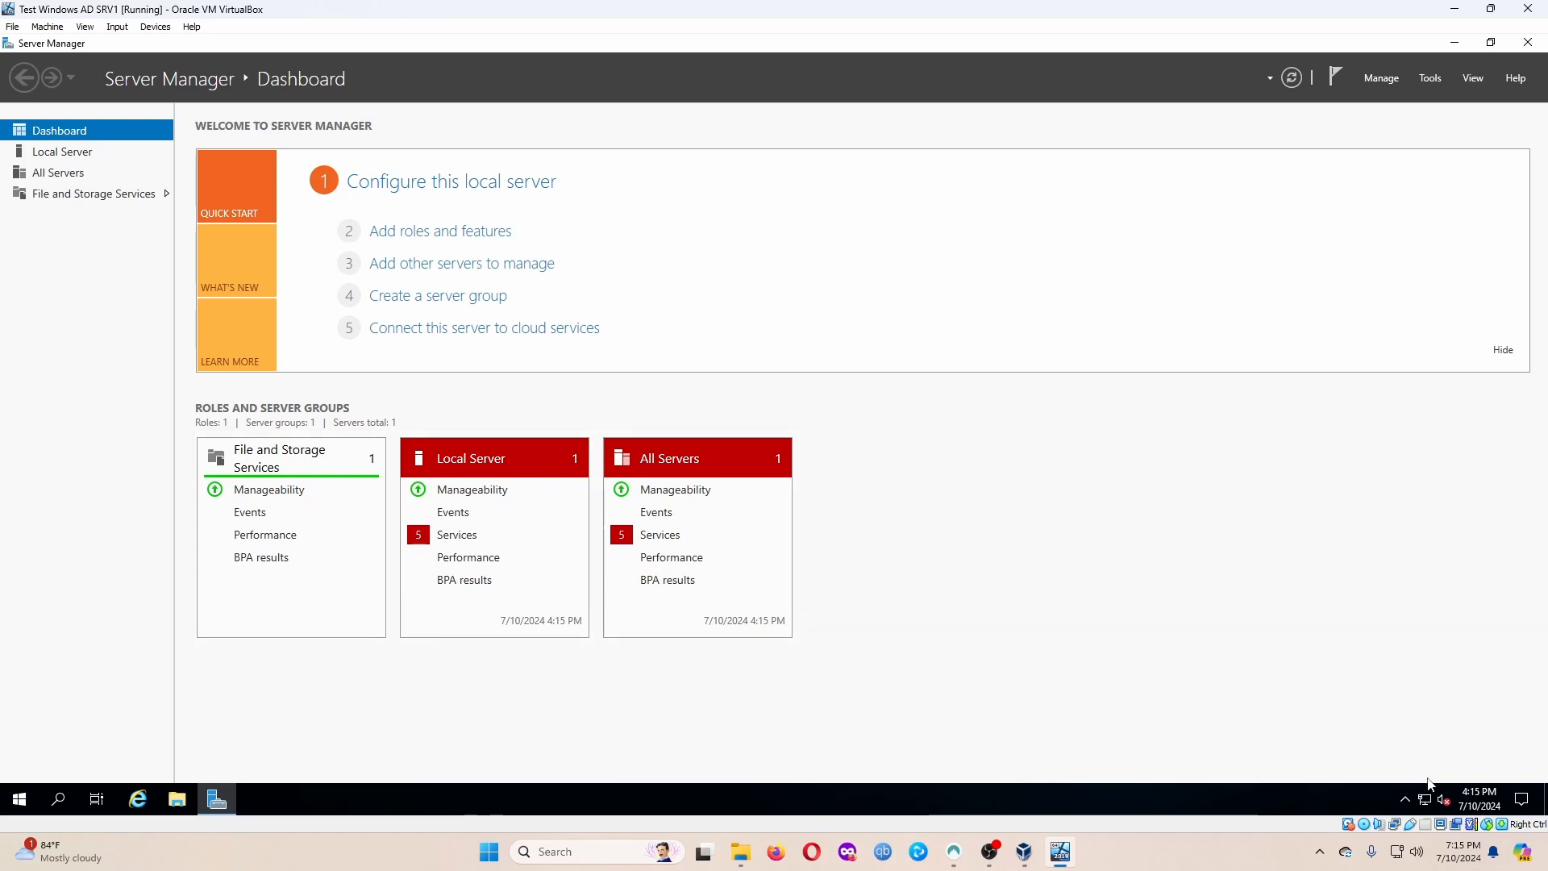
{"action": "mouse_move", "coordinate": [1427, 798]}
Open Network Connections from the tray network icon's Network & Internet settings.
{"action": "left_click", "coordinate": [1432, 802]}
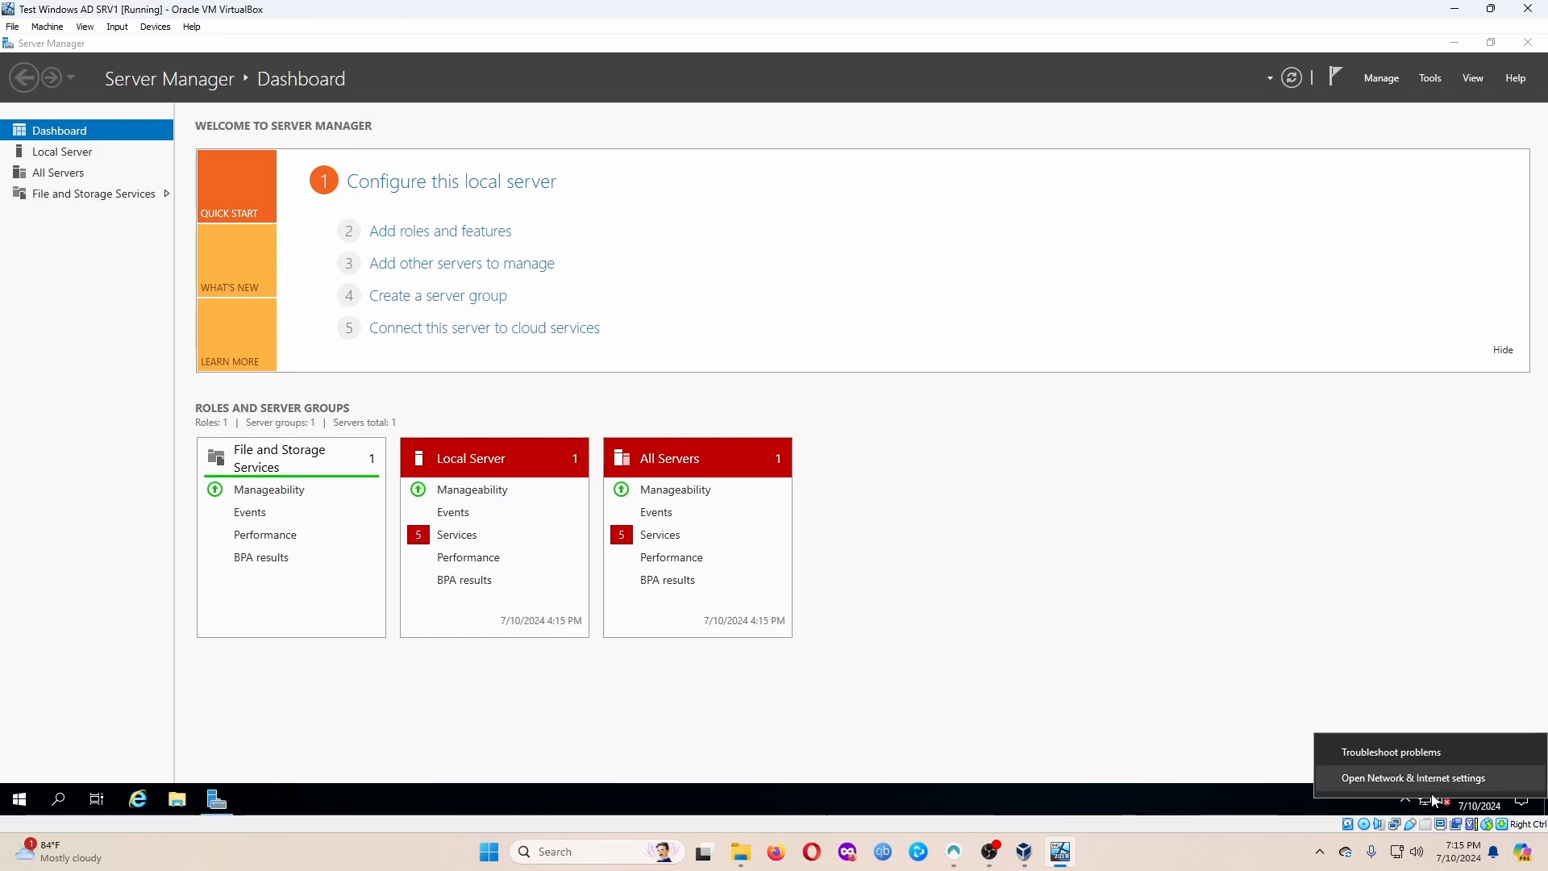
{"action": "left_click", "coordinate": [1431, 794]}
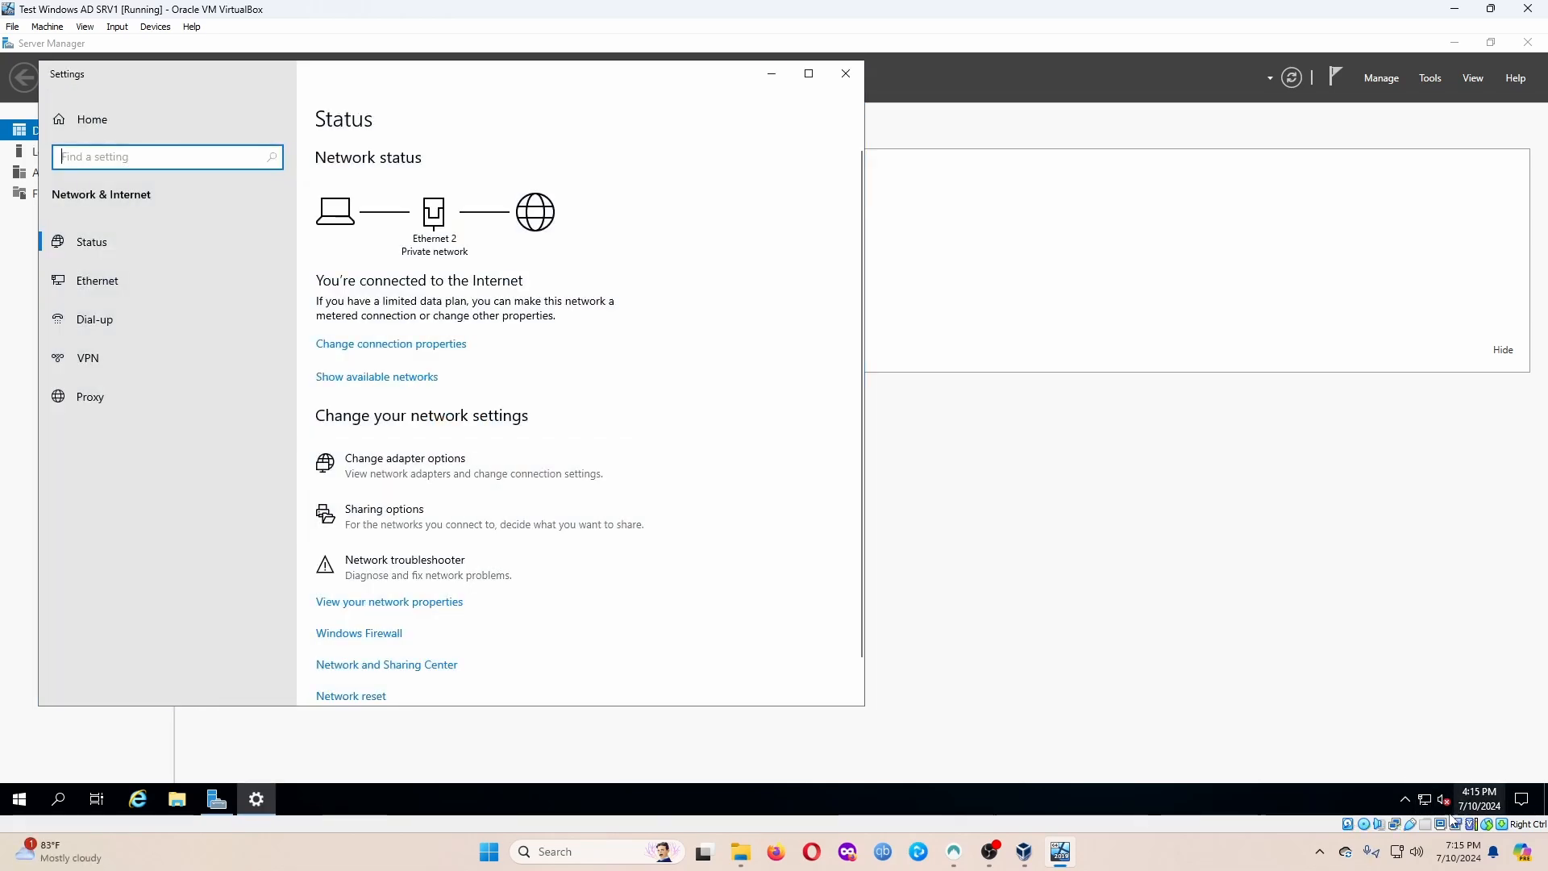
{"action": "left_click", "coordinate": [1423, 806]}
{"action": "right_click", "coordinate": [1422, 806]}
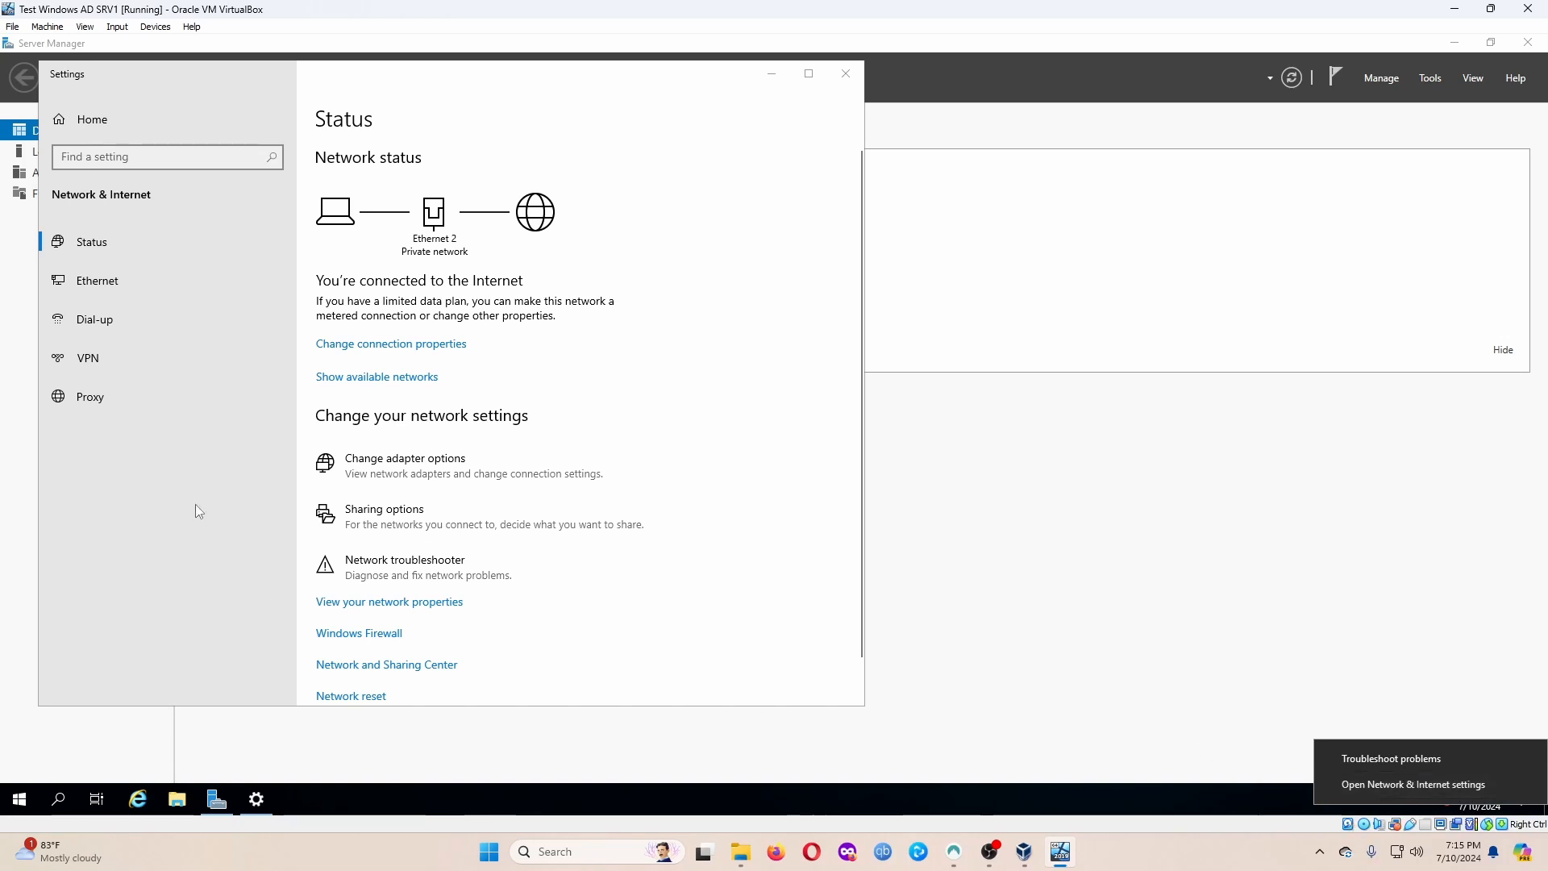
{"action": "left_click", "coordinate": [426, 469]}
{"action": "left_click", "coordinate": [426, 469]}
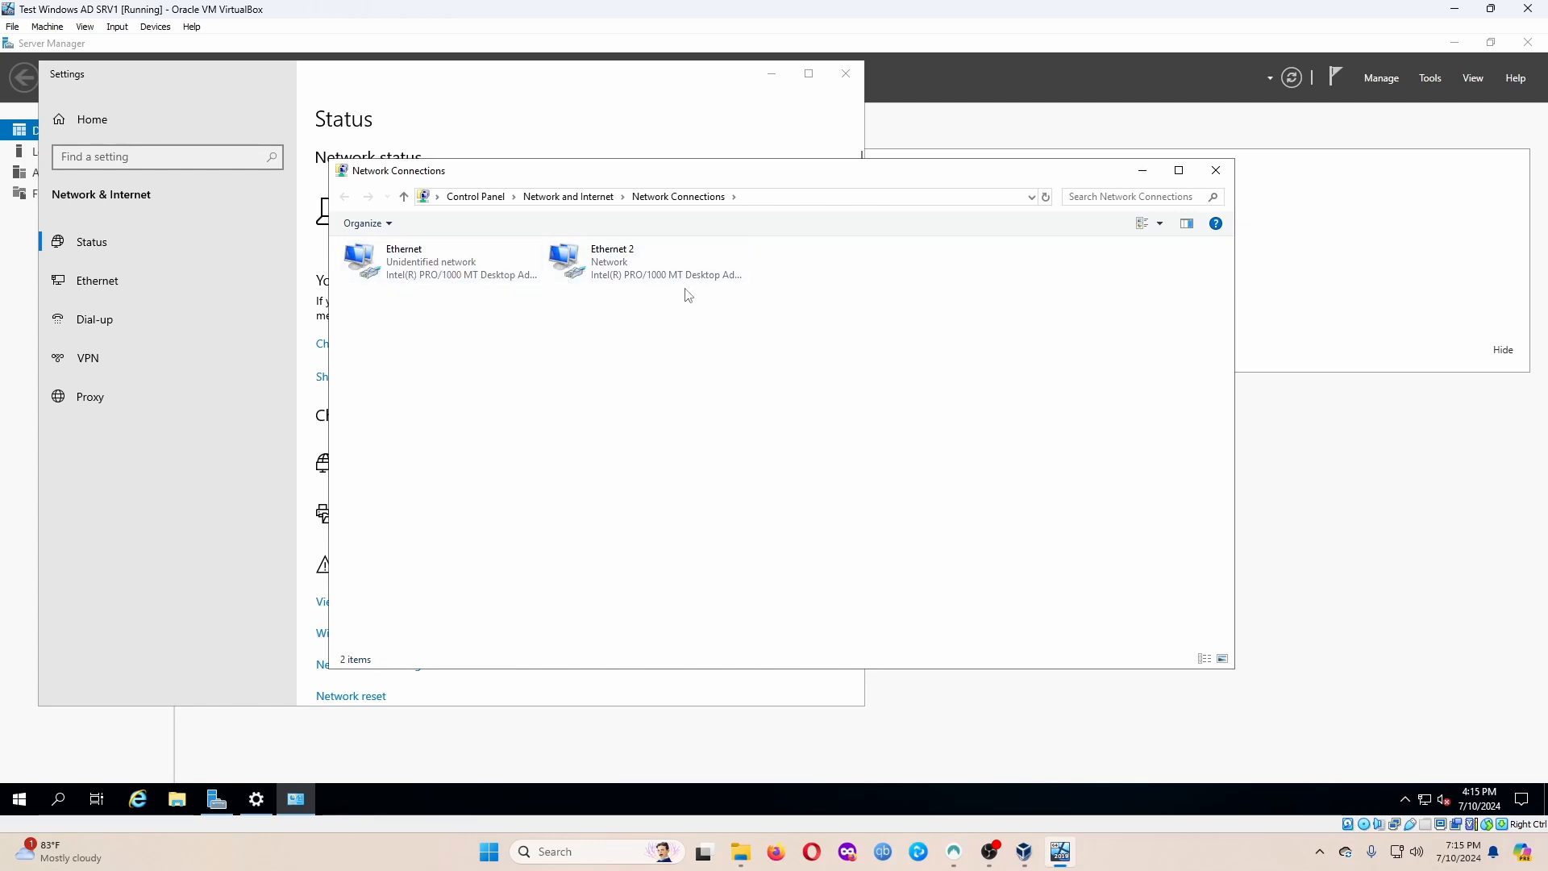
Review the Ethernet adapter's status and details, then open its Properties and select TCP/IPv4.
{"action": "right_click", "coordinate": [456, 269]}
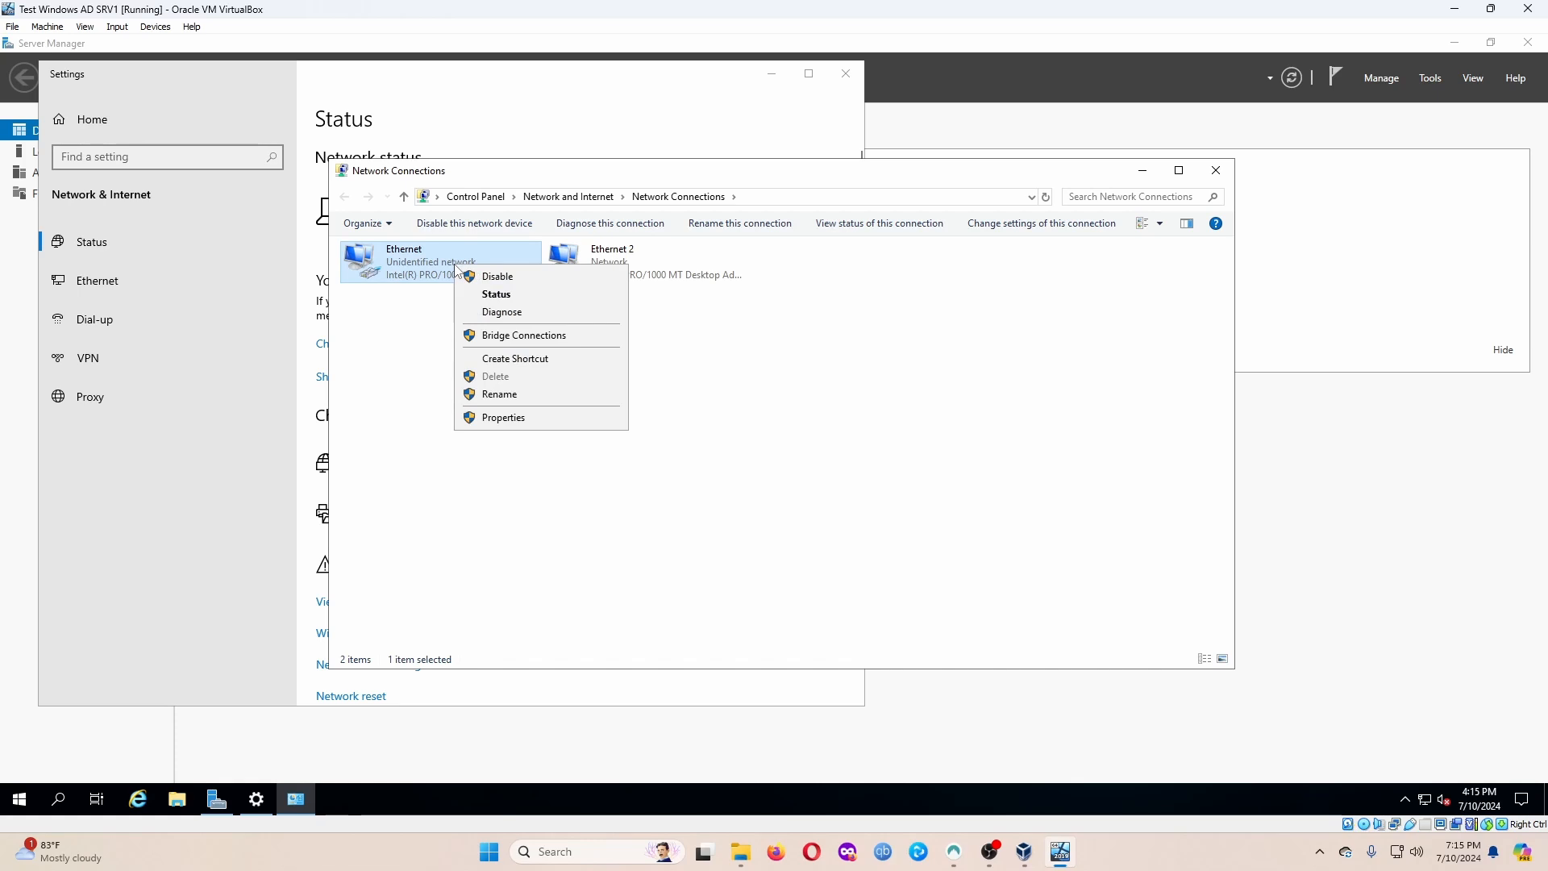
{"action": "left_click", "coordinate": [500, 294]}
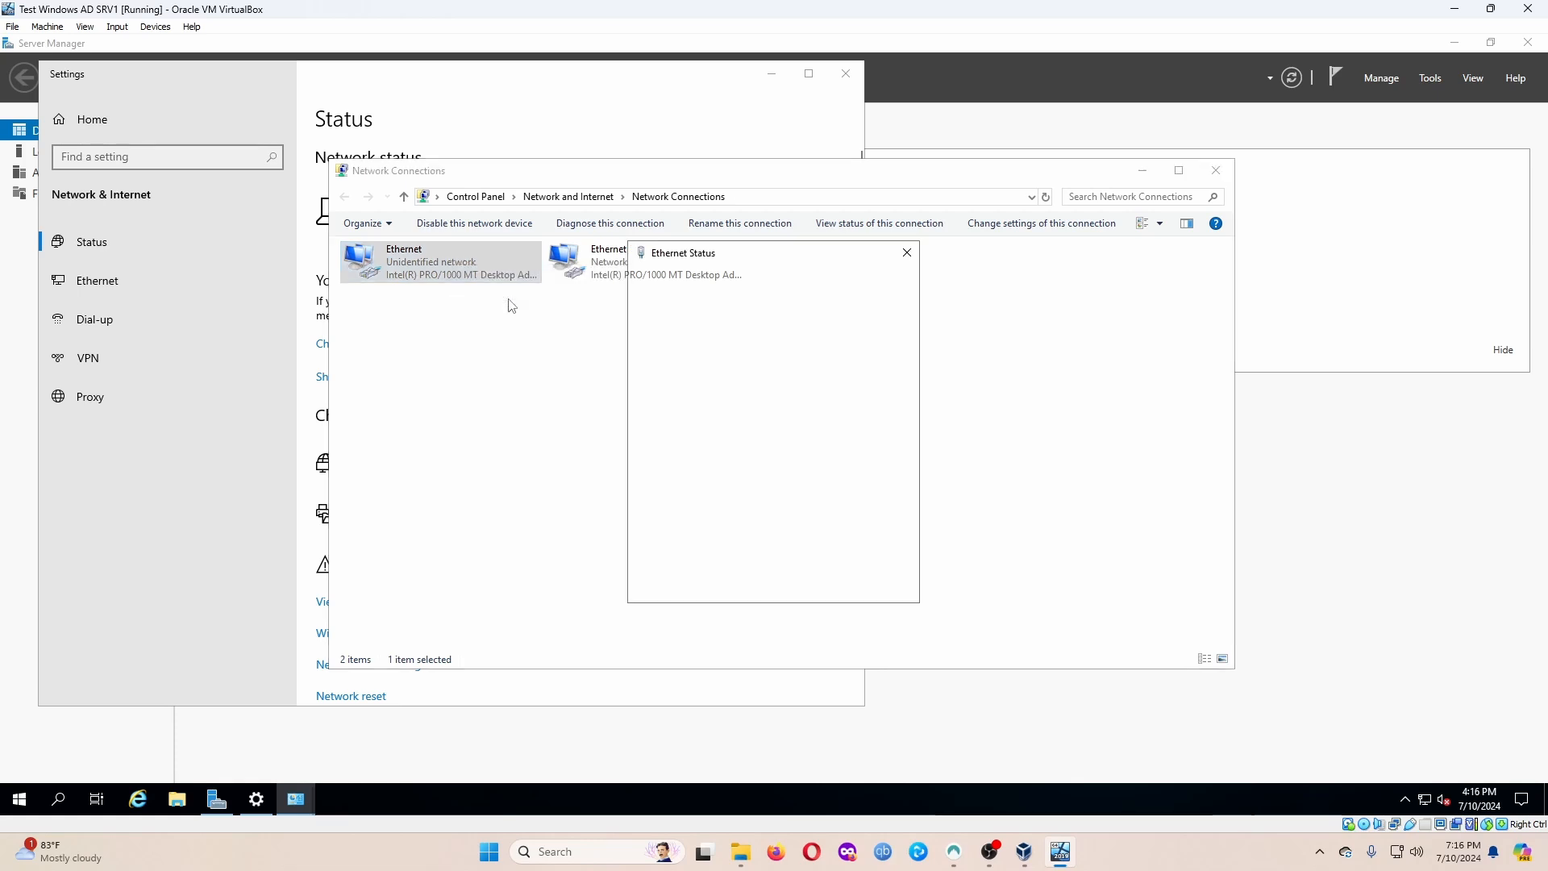
{"action": "left_click", "coordinate": [677, 550]}
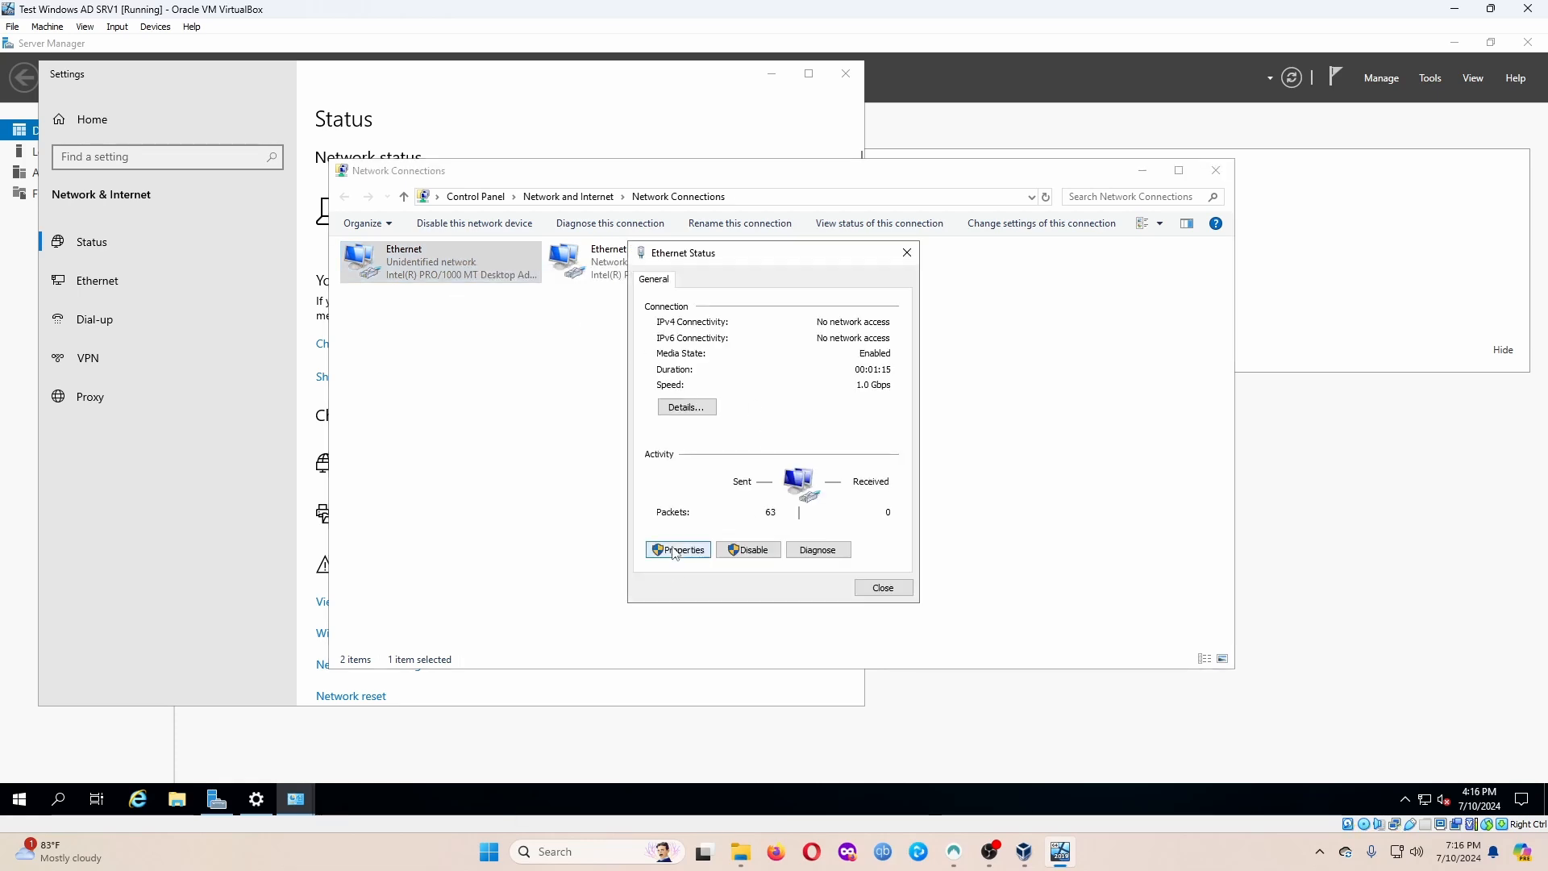
{"action": "left_click", "coordinate": [895, 615]}
{"action": "left_click", "coordinate": [685, 408]}
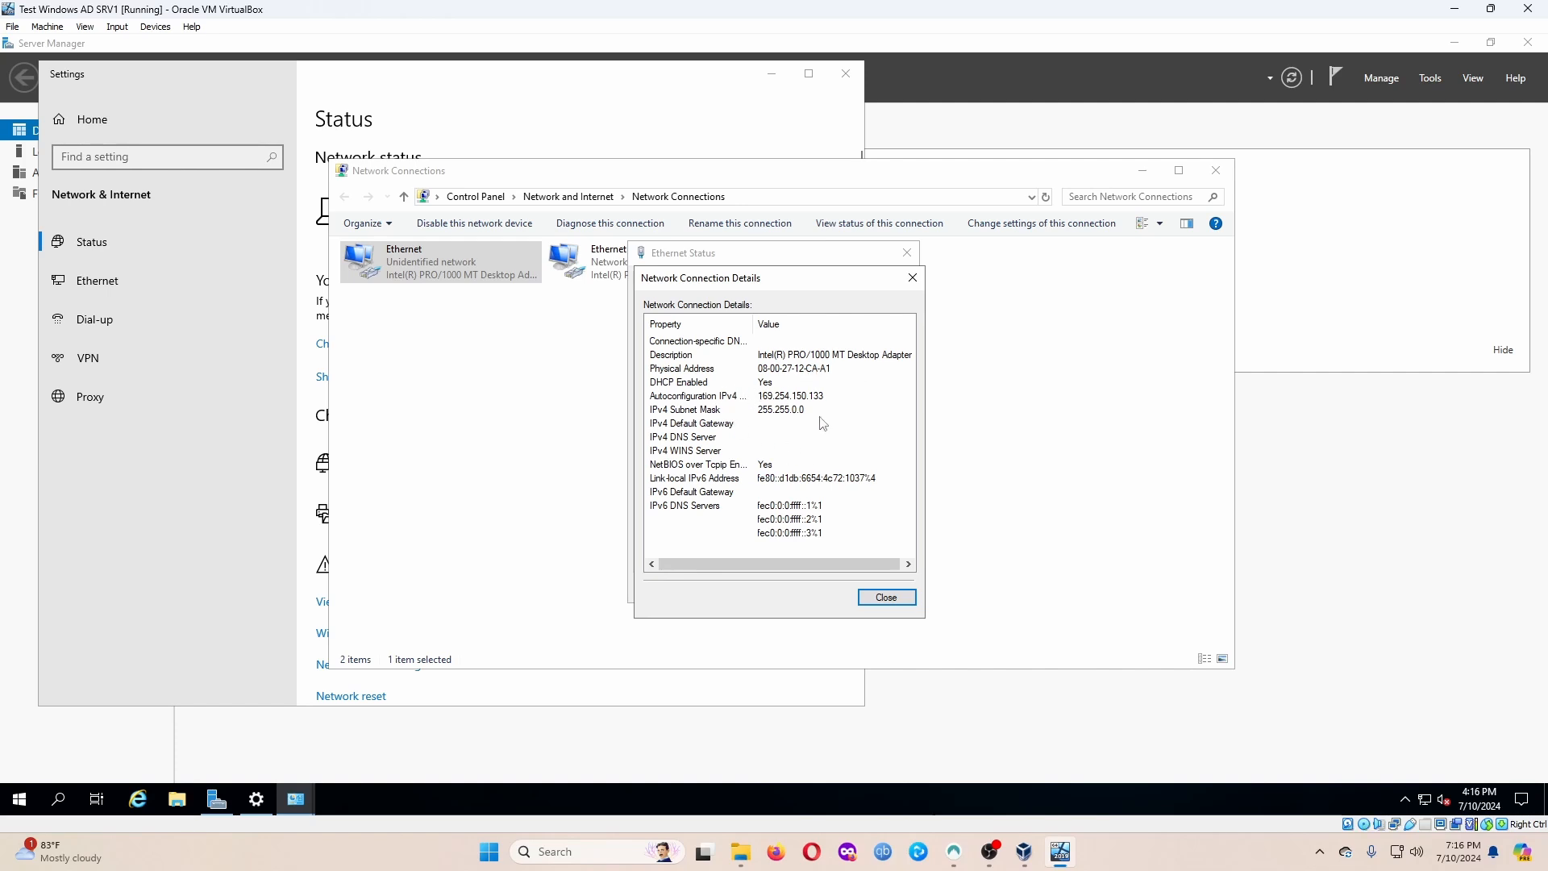
{"action": "left_click", "coordinate": [887, 597]}
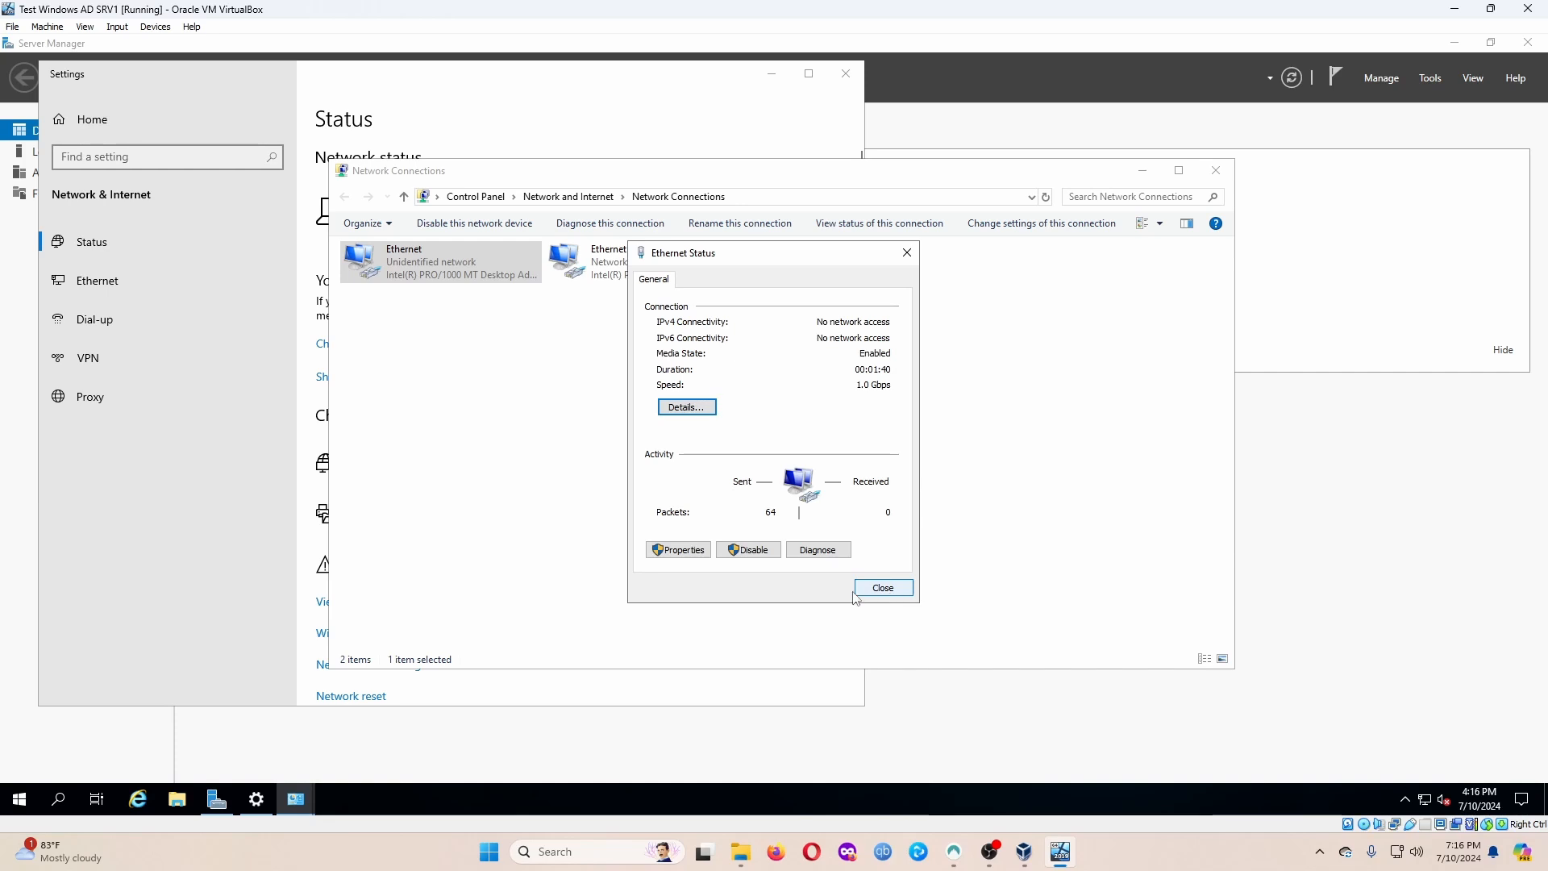
{"action": "left_click", "coordinate": [678, 550]}
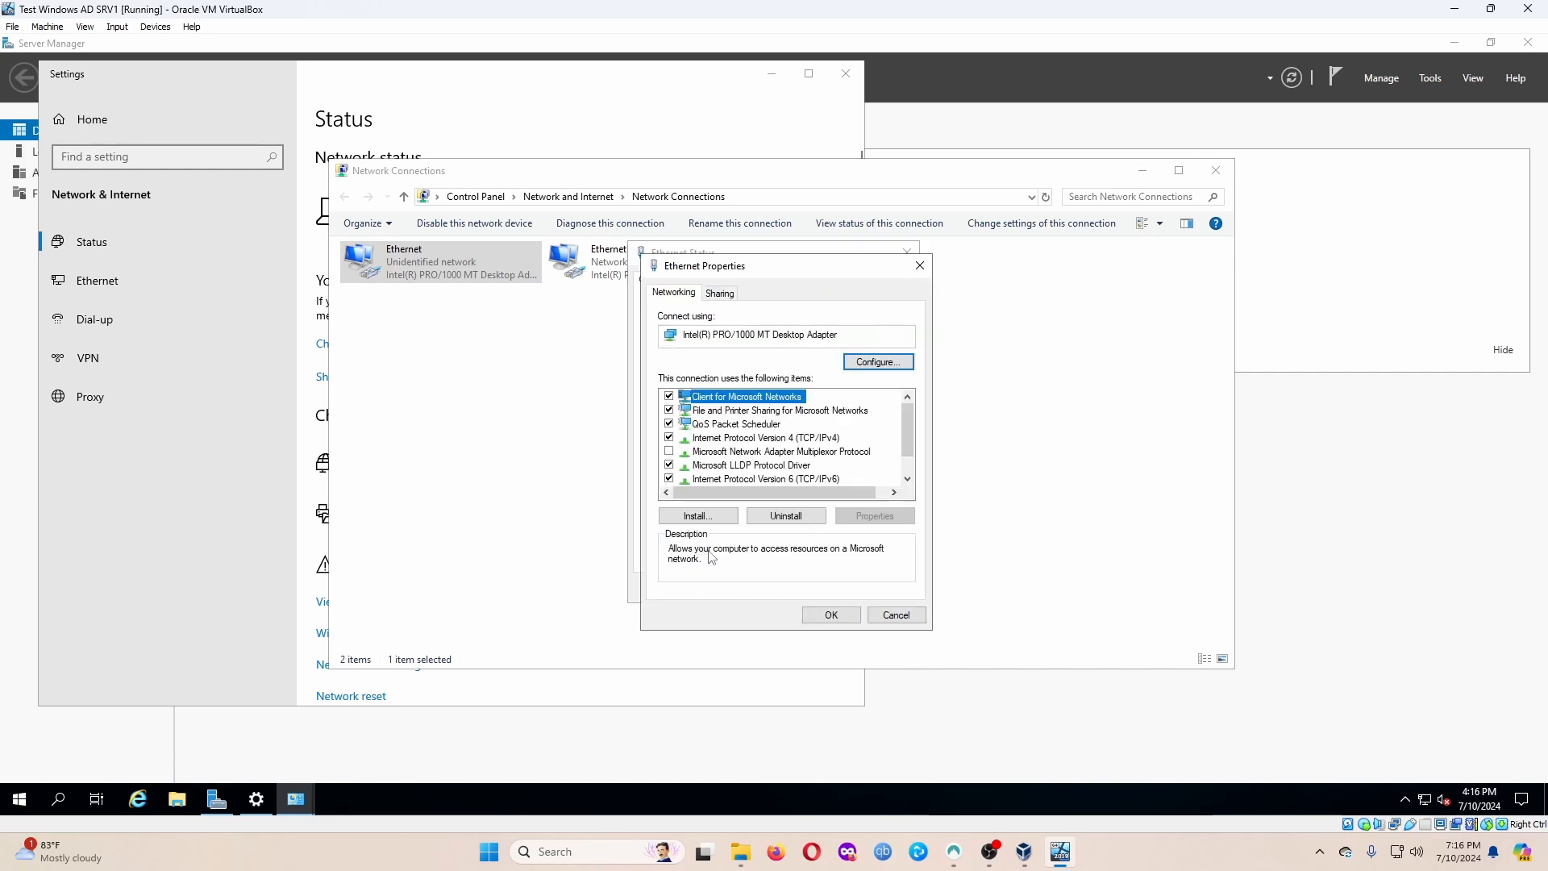
{"action": "left_click", "coordinate": [780, 439]}
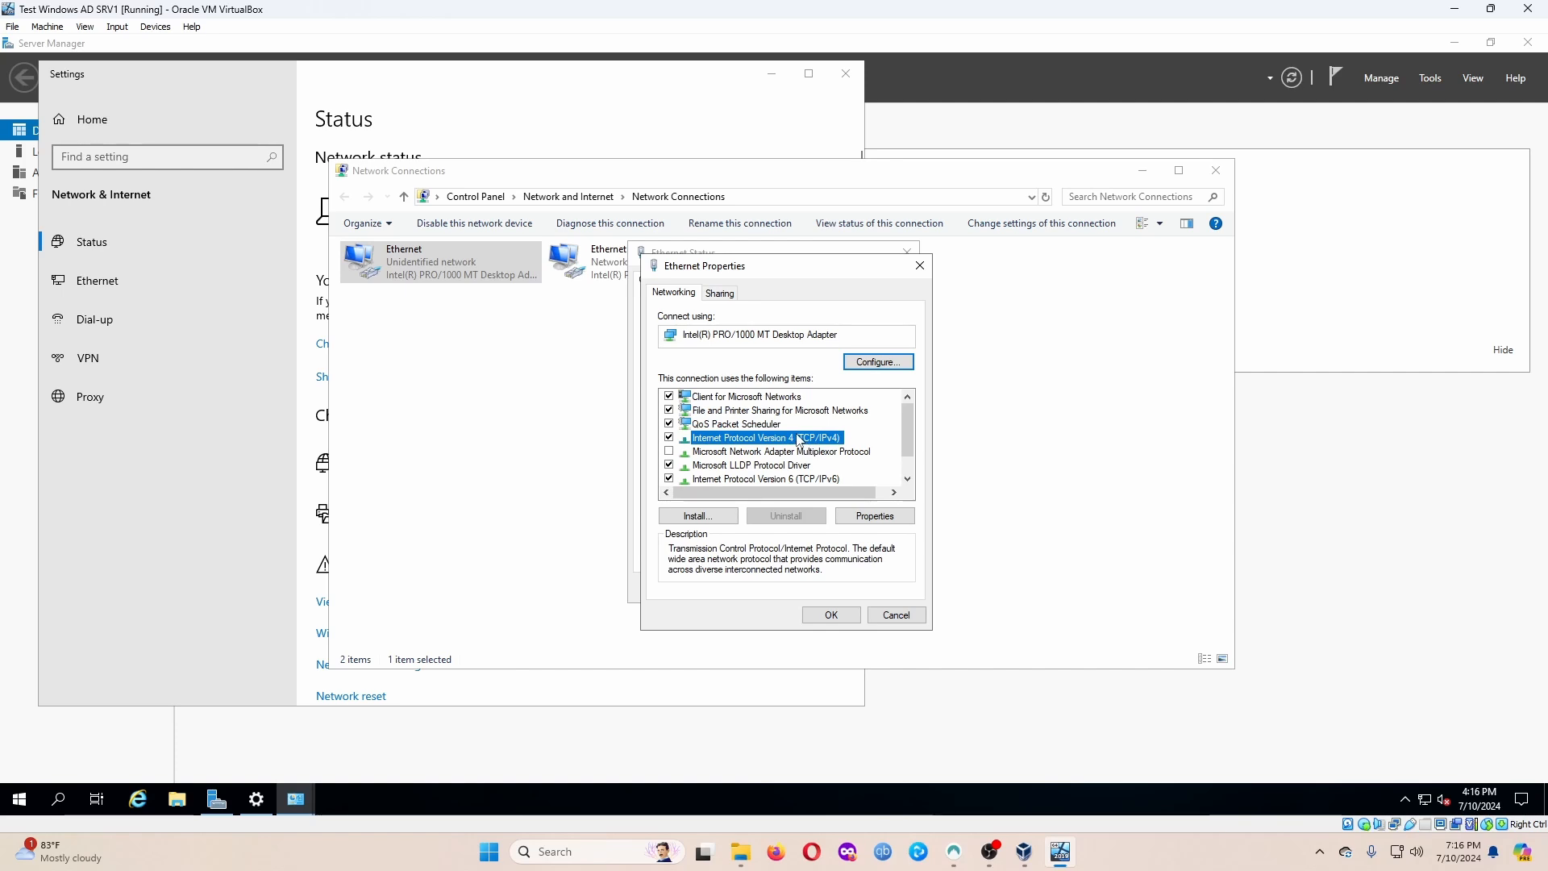
Switch TCP/IPv4 to manual: IP 172.16.0.1, mask 255.255.255.0, preferred DNS 127.0.0.1.
{"action": "double_click", "coordinate": [799, 439]}
{"action": "left_click", "coordinate": [706, 444]}
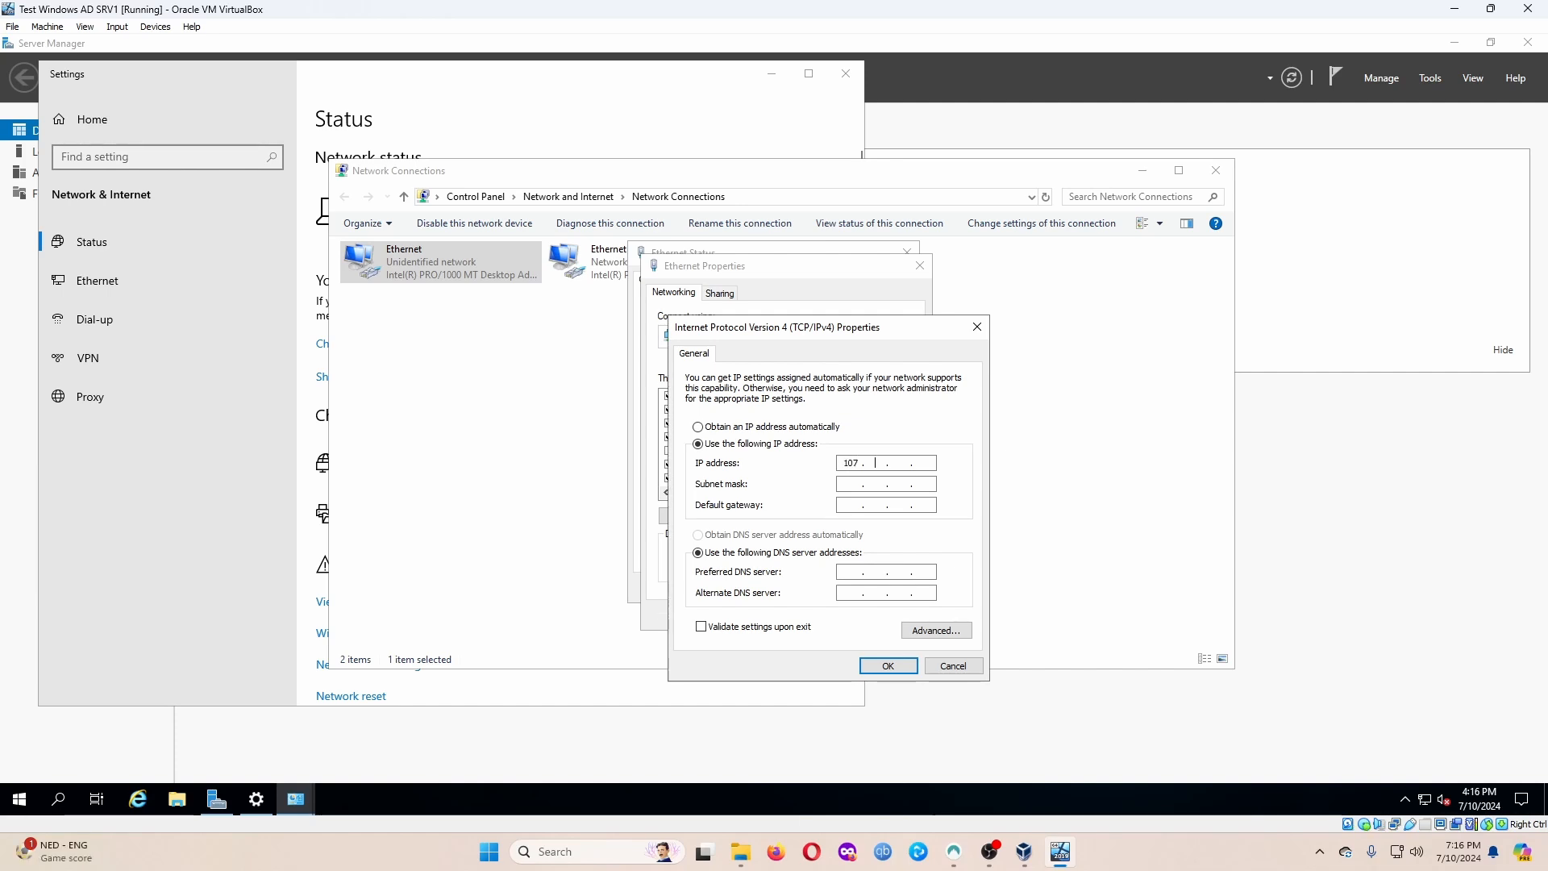
{"action": "key", "text": "BackSpace"}
{"action": "key", "text": "BackSpace"}
{"action": "type", "text": "172 . 16 . 0 . 1"}
{"action": "key", "text": "Tab"}
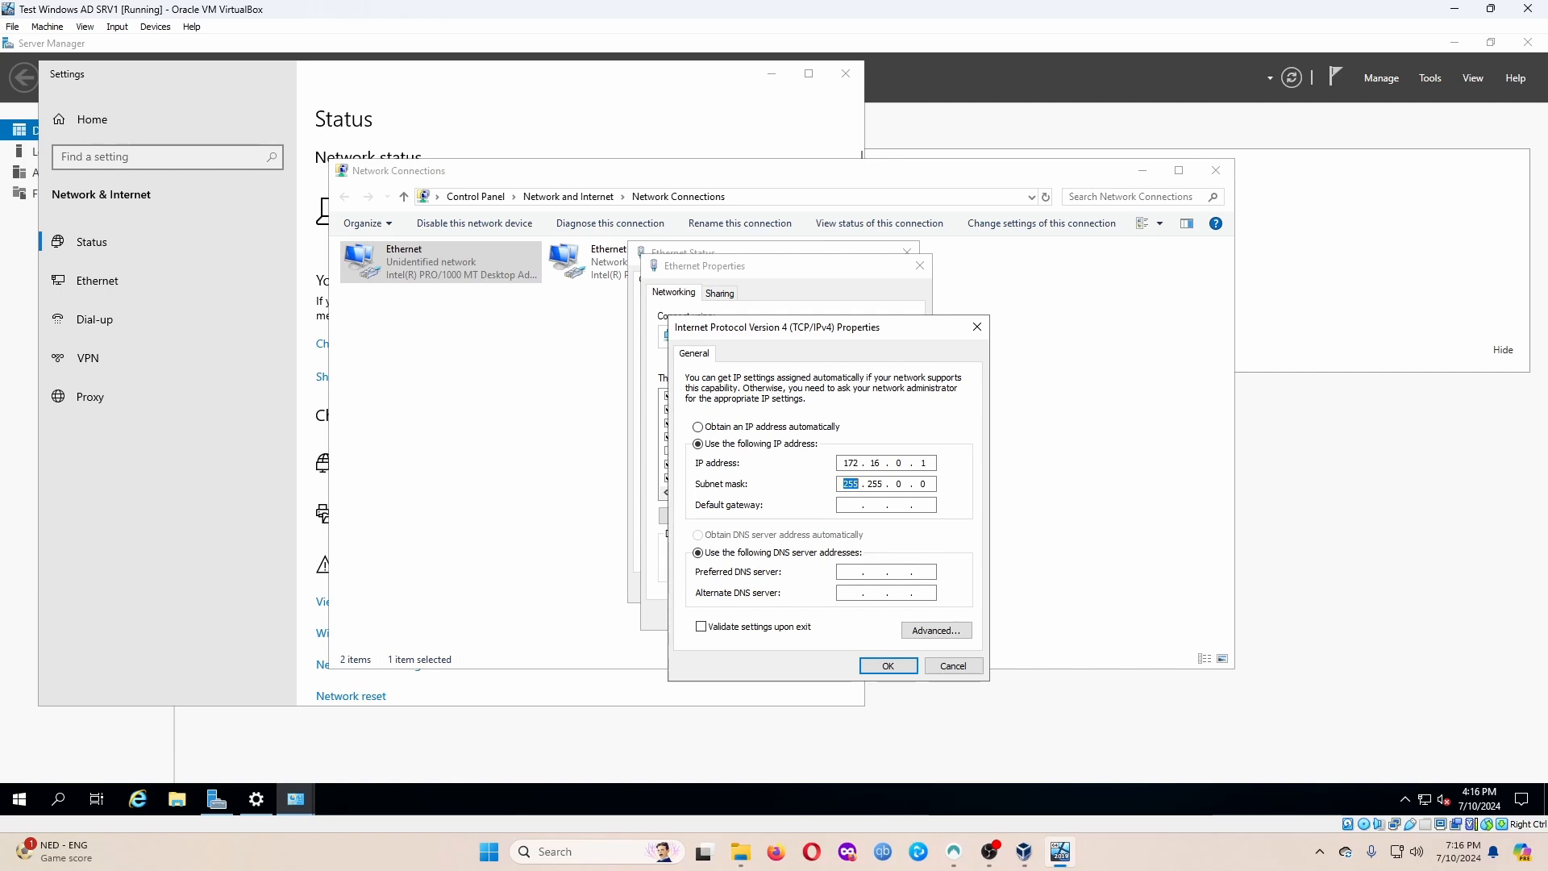
{"action": "key", "text": "Tab"}
{"action": "key", "text": "Tab"}
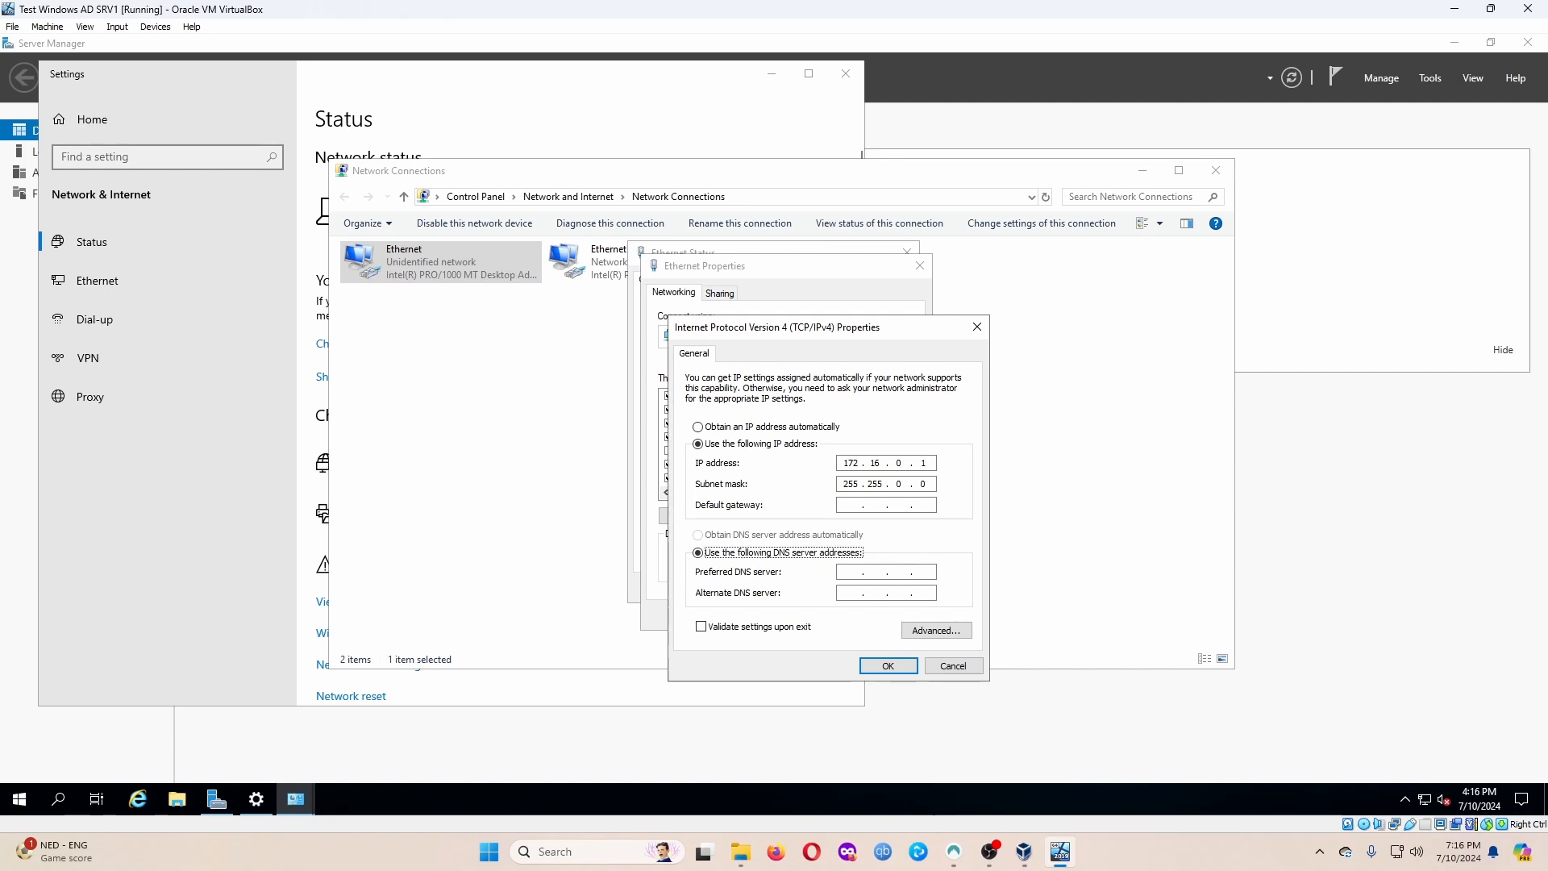
{"action": "left_click", "coordinate": [900, 483]}
{"action": "key", "text": "BackSpace"}
{"action": "type", "text": "255."}
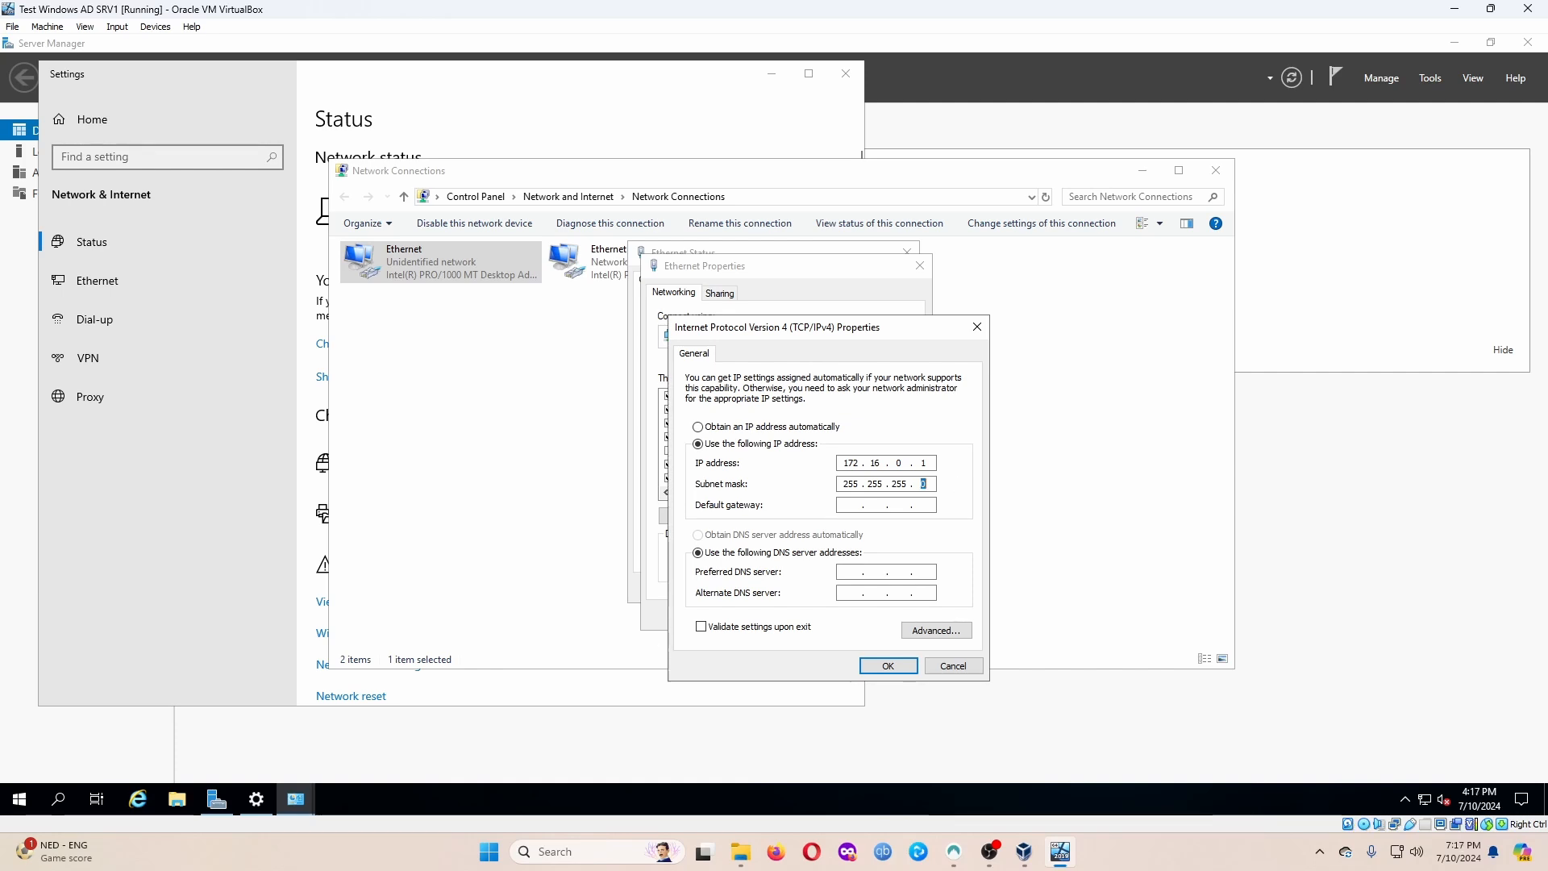
{"action": "left_click", "coordinate": [854, 507]}
{"action": "type", "text": "127.0.0.1"}
Apply the IPv4 settings, close the dialogs, and rename the Ethernet connection to _INTERNAL.
{"action": "left_click", "coordinate": [895, 667]}
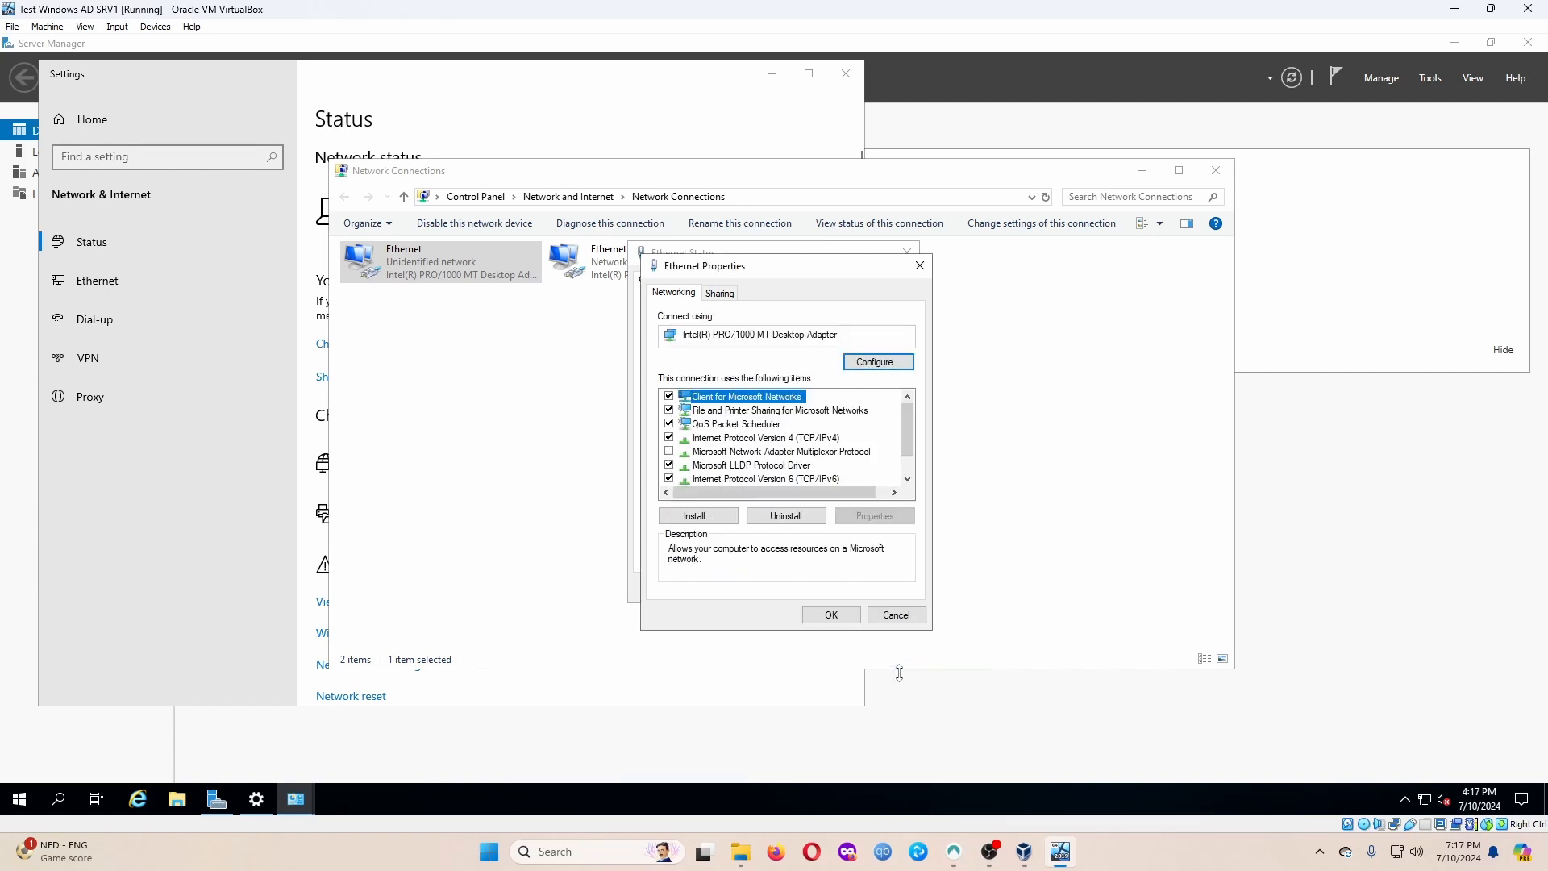
{"action": "left_click", "coordinate": [831, 615]}
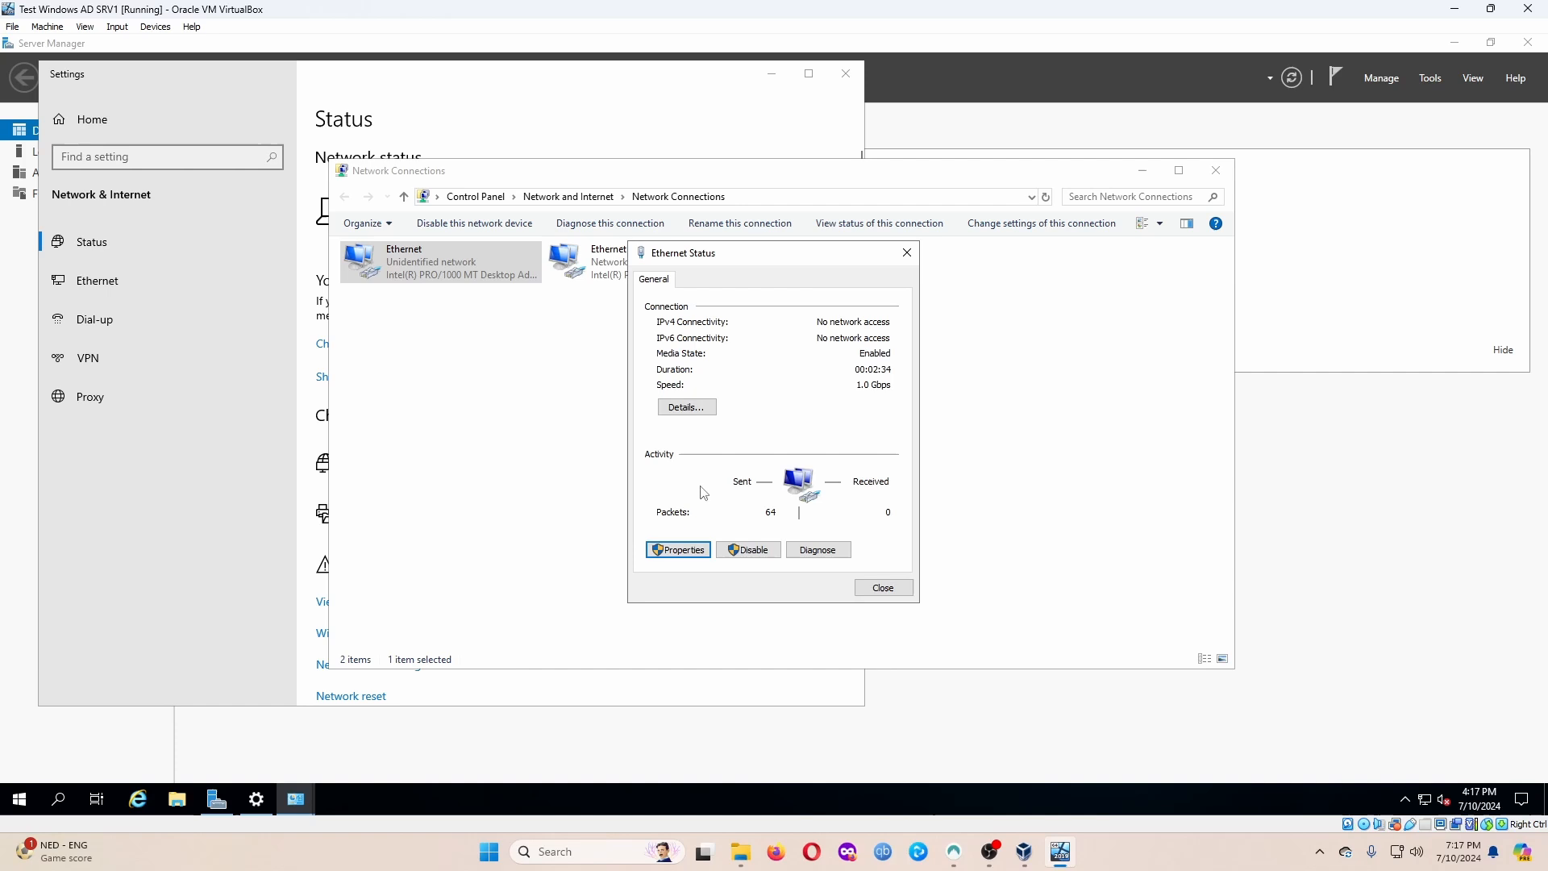
{"action": "left_click", "coordinate": [887, 589]}
{"action": "left_click", "coordinate": [413, 257]}
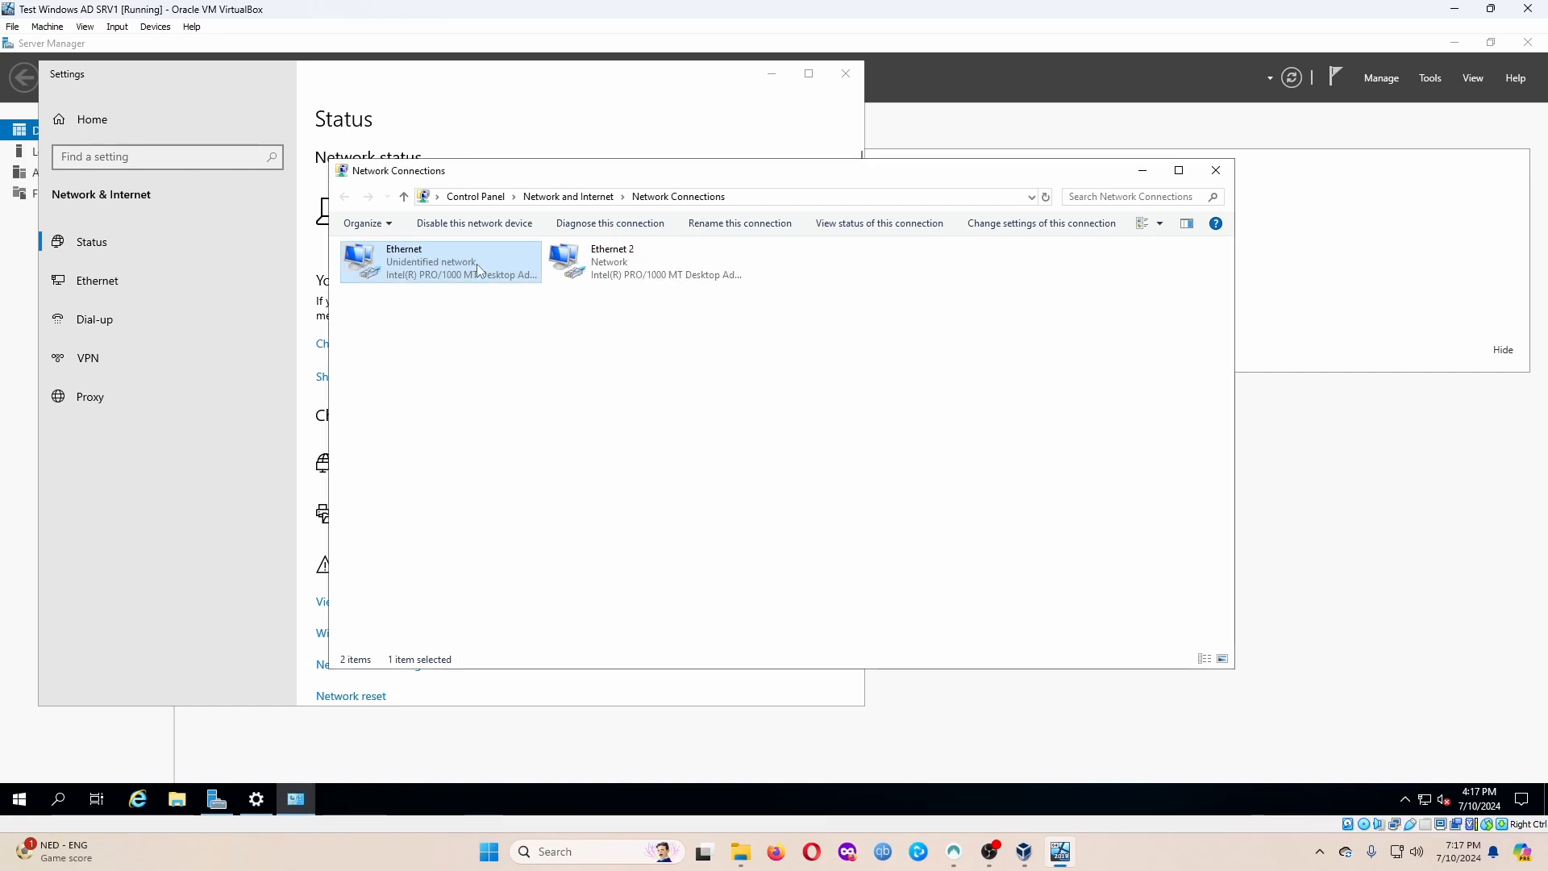
{"action": "key", "text": "BackSpace"}
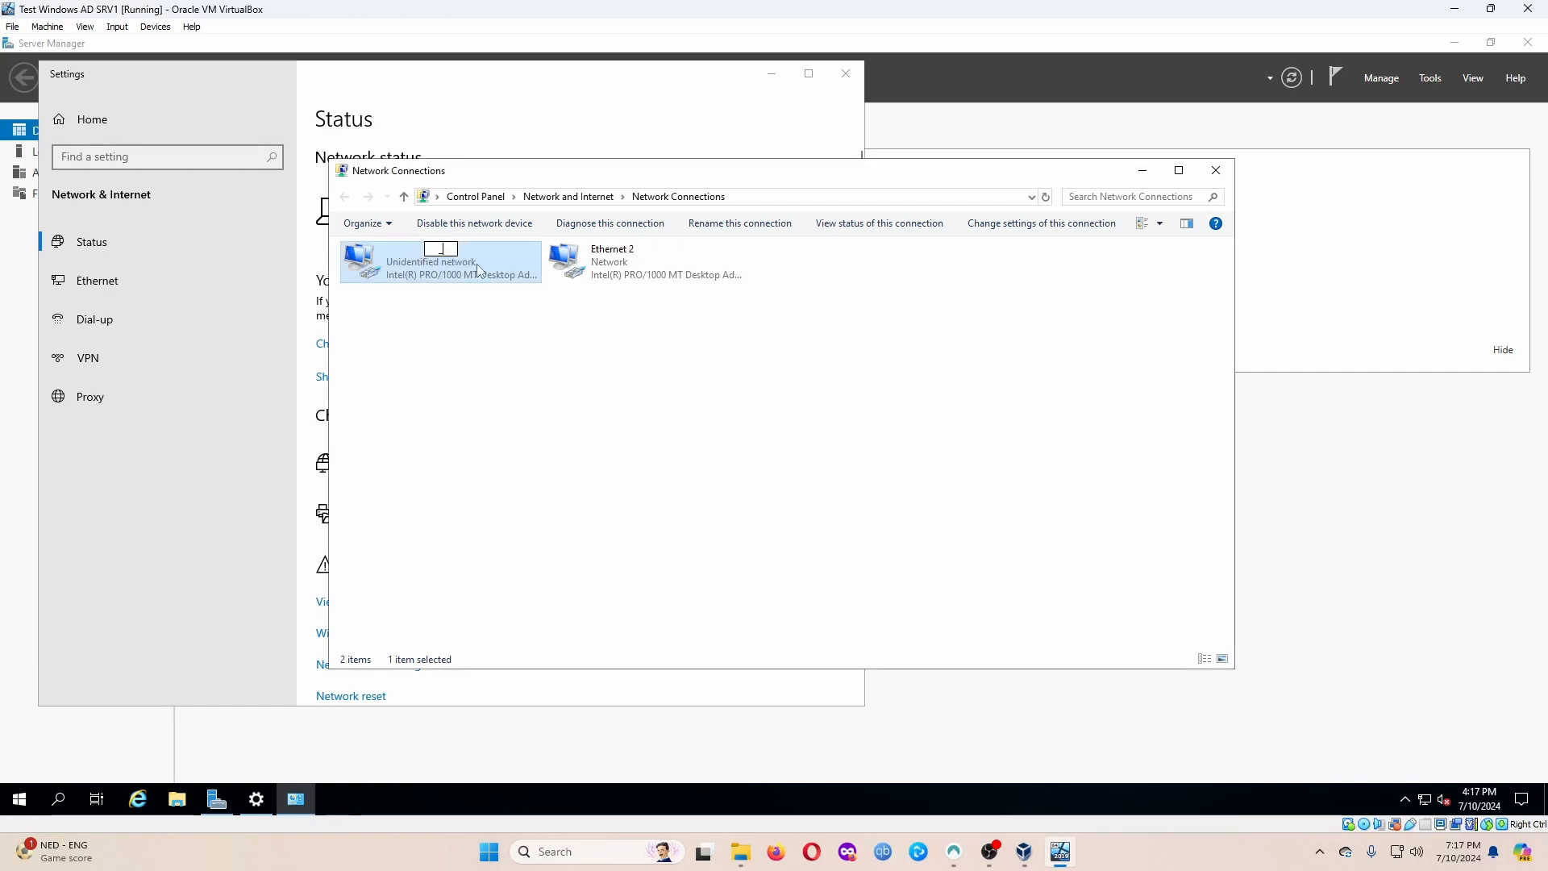
{"action": "type", "text": "_INTERNAL"}
{"action": "key", "text": "Return"}
Check the Ethernet 2 adapter's status and connection details.
{"action": "right_click", "coordinate": [614, 273]}
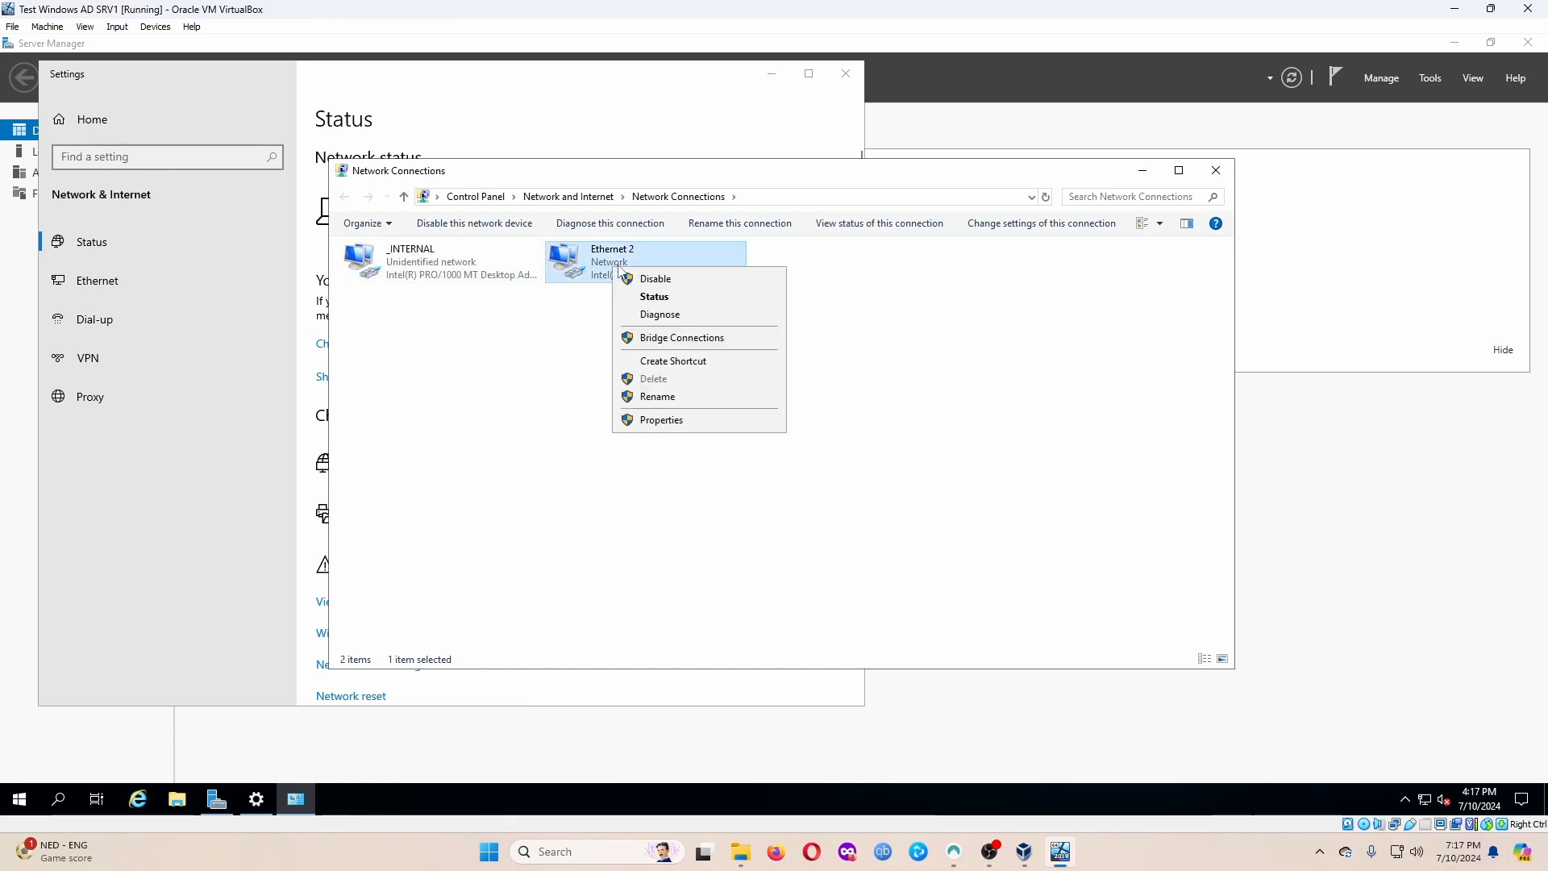
{"action": "left_click", "coordinate": [660, 297]}
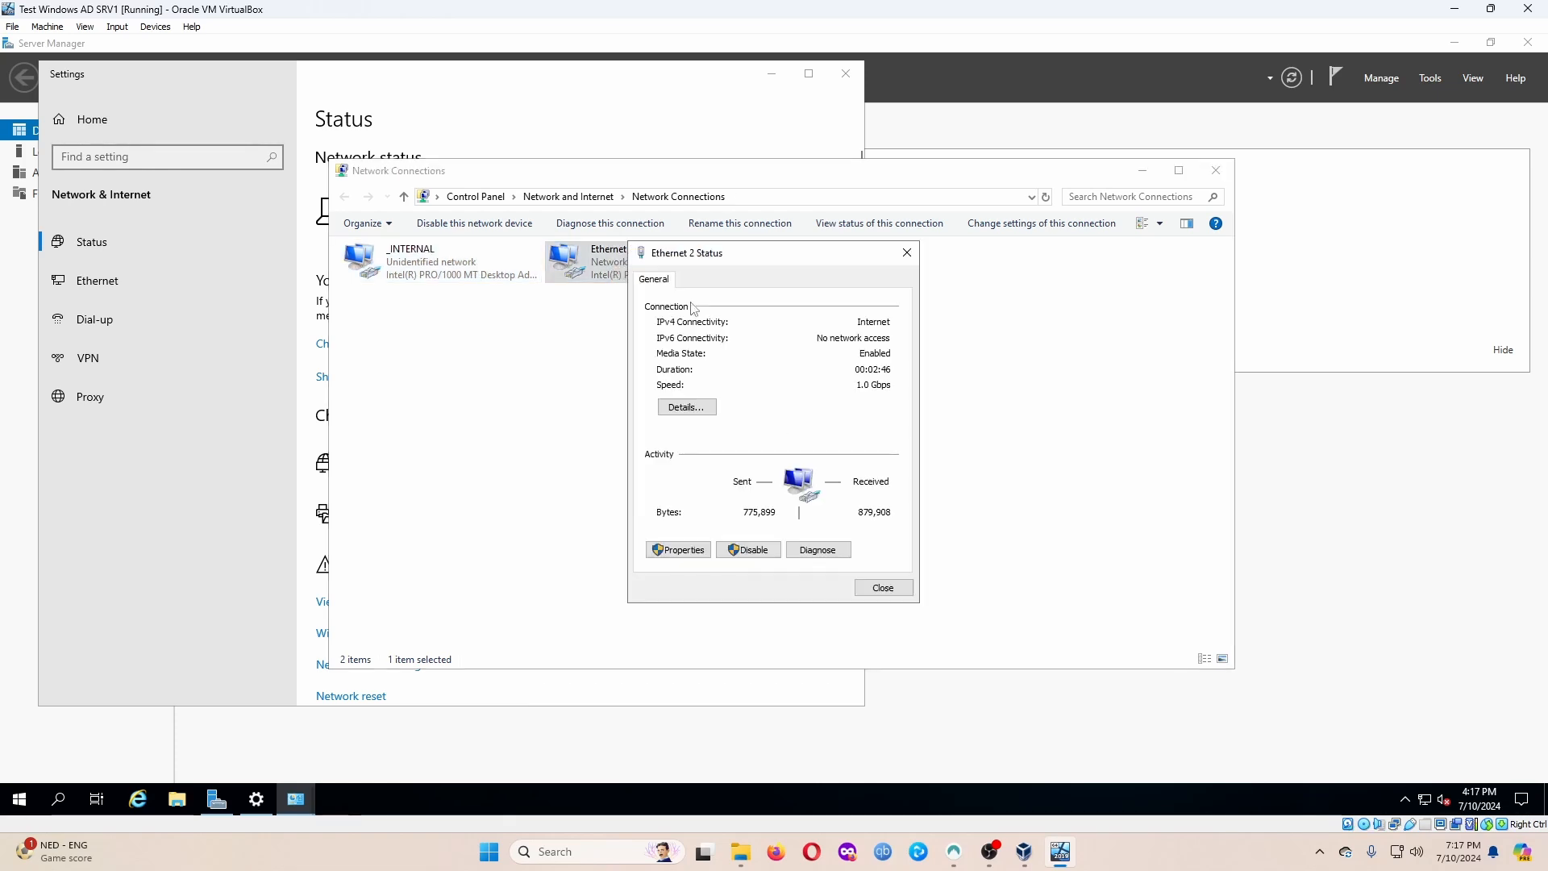
{"action": "left_click", "coordinate": [696, 411]}
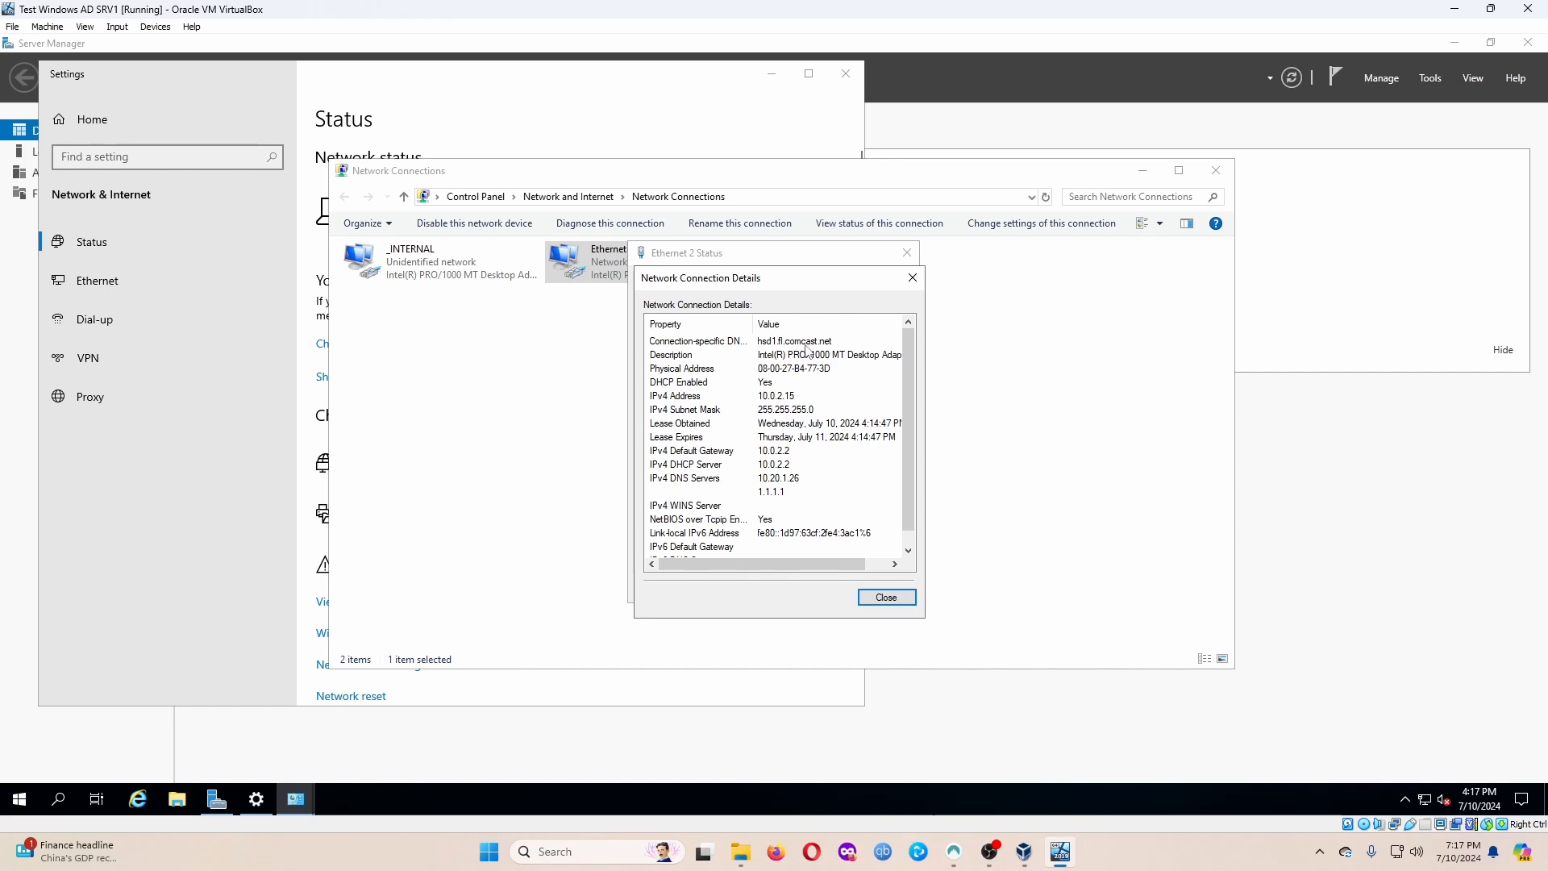
{"action": "left_click", "coordinate": [887, 597]}
{"action": "left_click", "coordinate": [882, 587]}
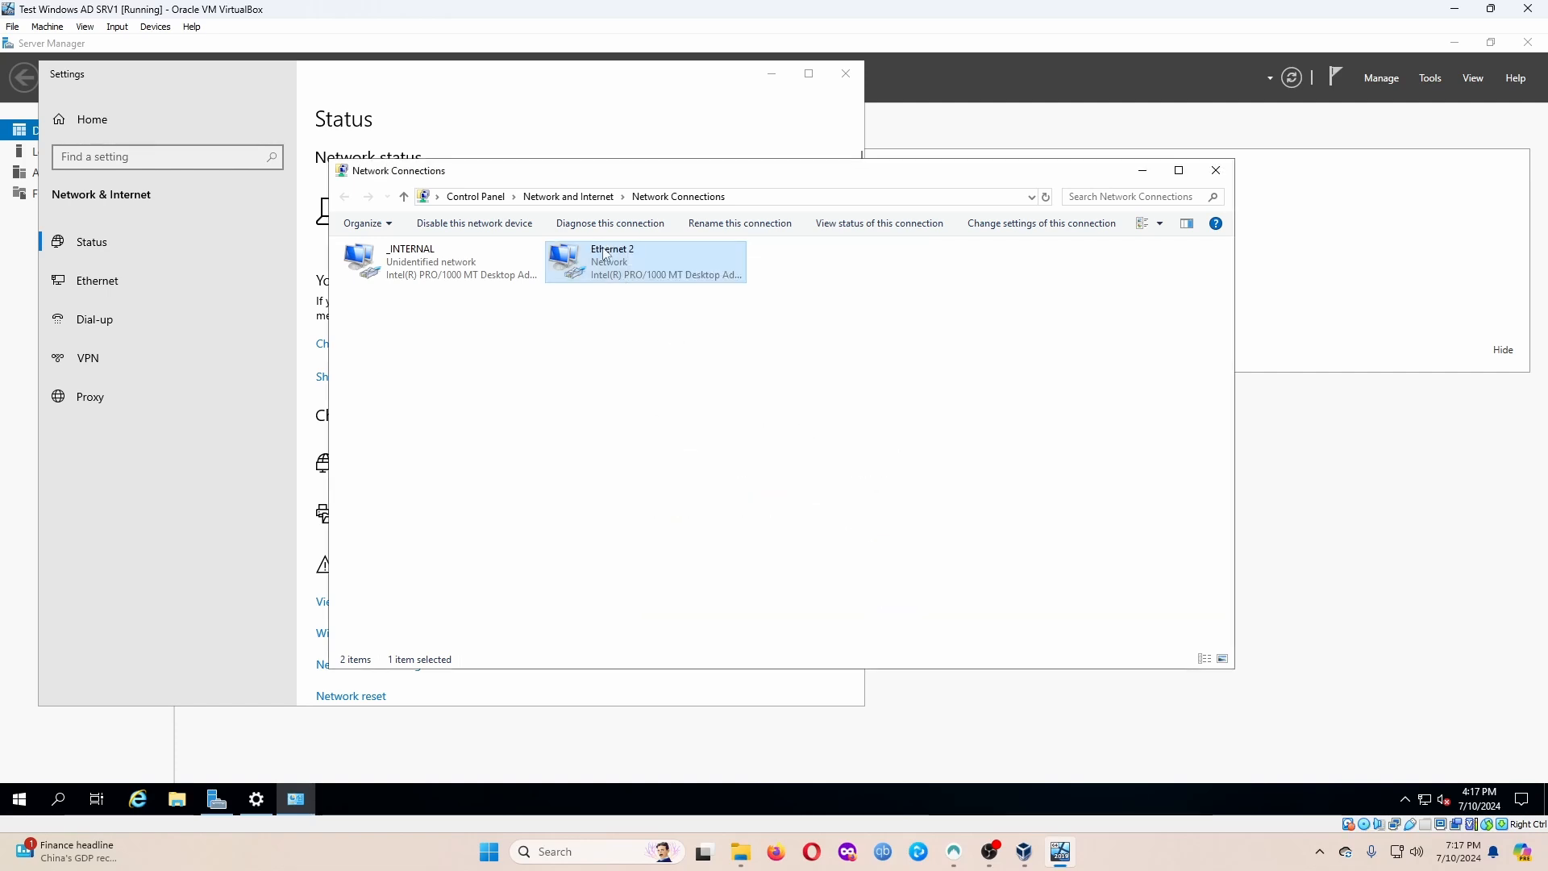
Rename the Ethernet 2 connection to _EXTERNAL_DHCP_.
{"action": "left_click", "coordinate": [661, 268]}
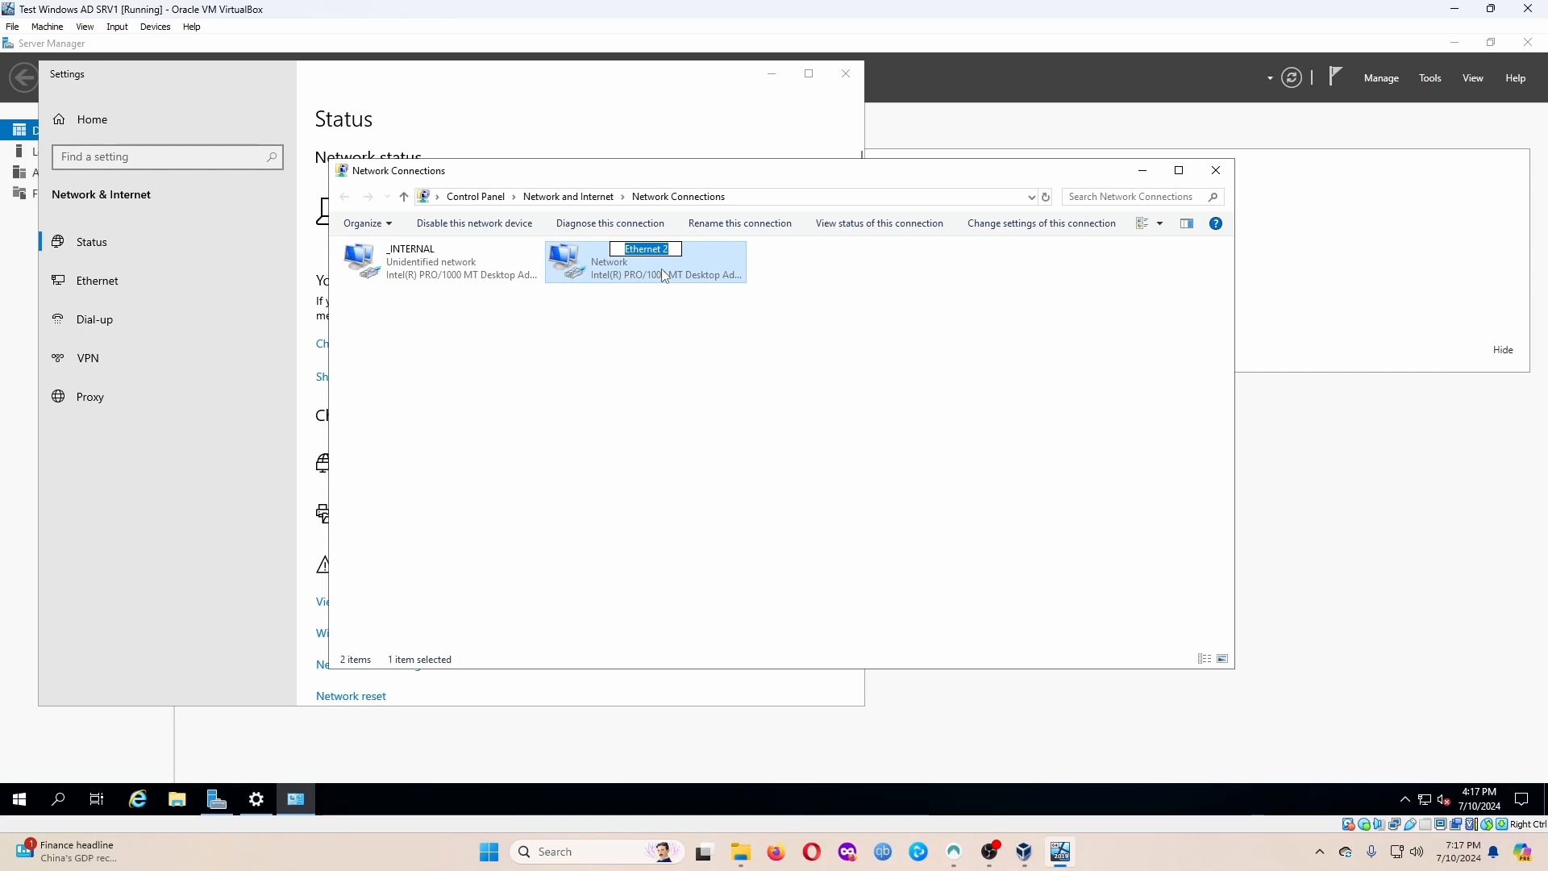
{"action": "key", "text": "BackSpace"}
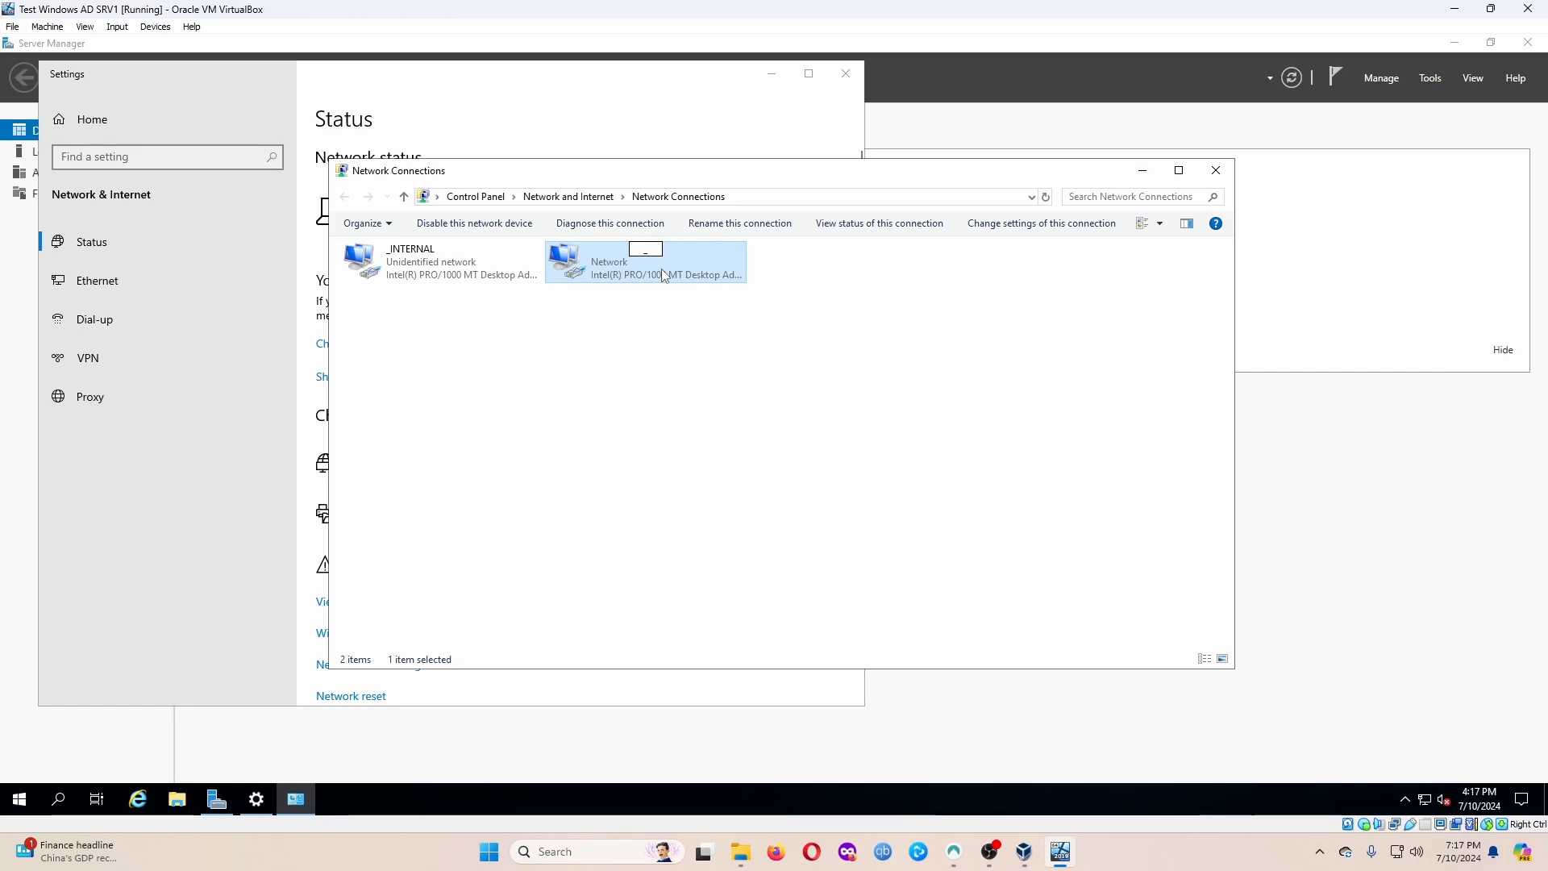
{"action": "type", "text": "_EXTERNAL_"}
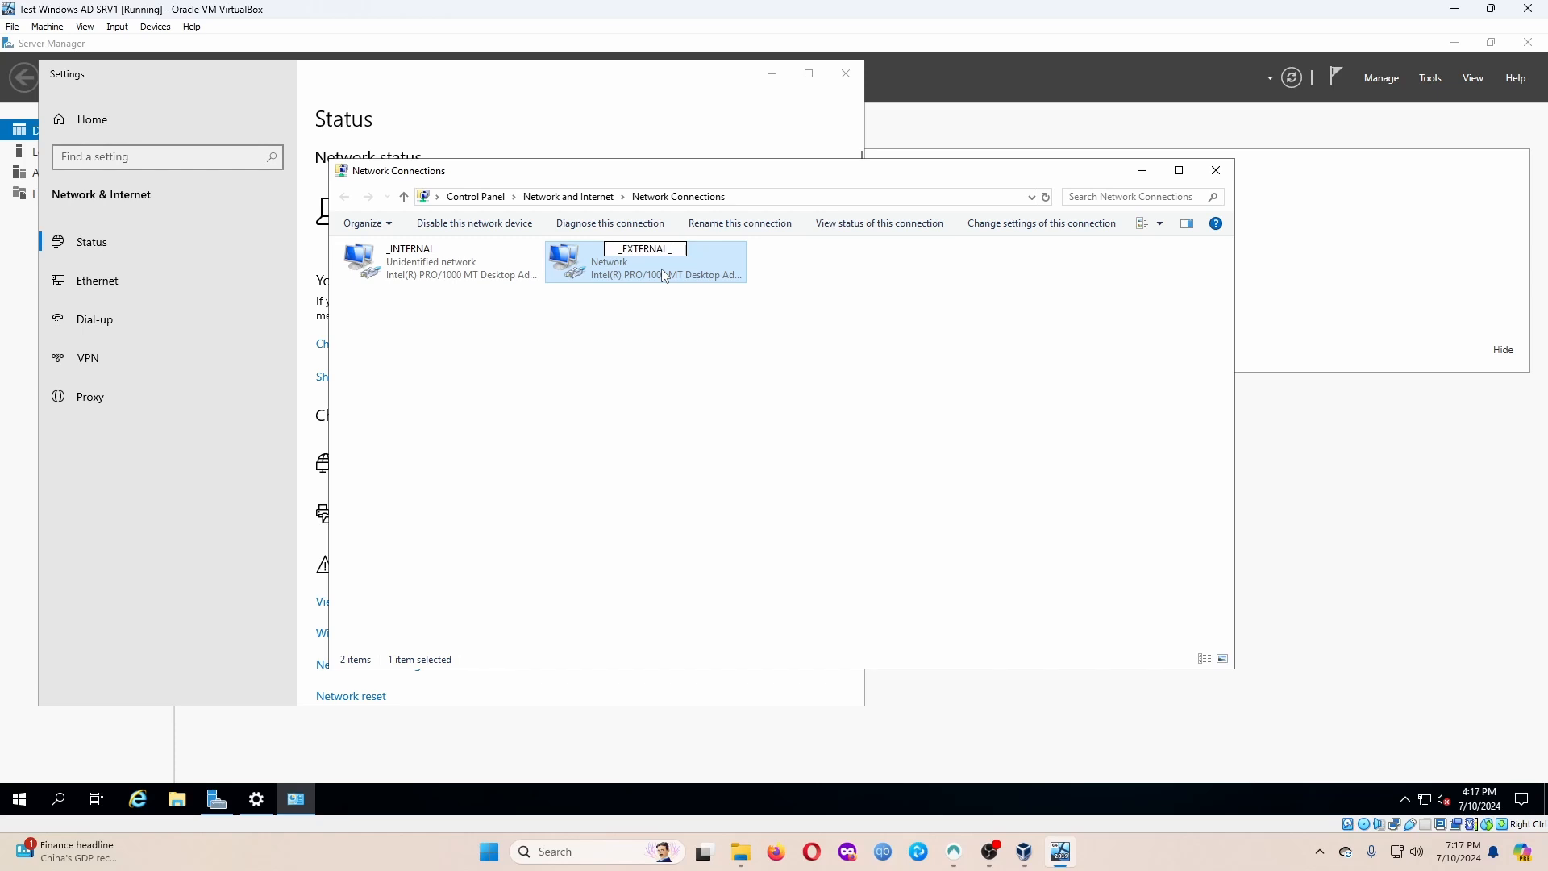
{"action": "type", "text": "DHCP_"}
{"action": "key", "text": "Return"}
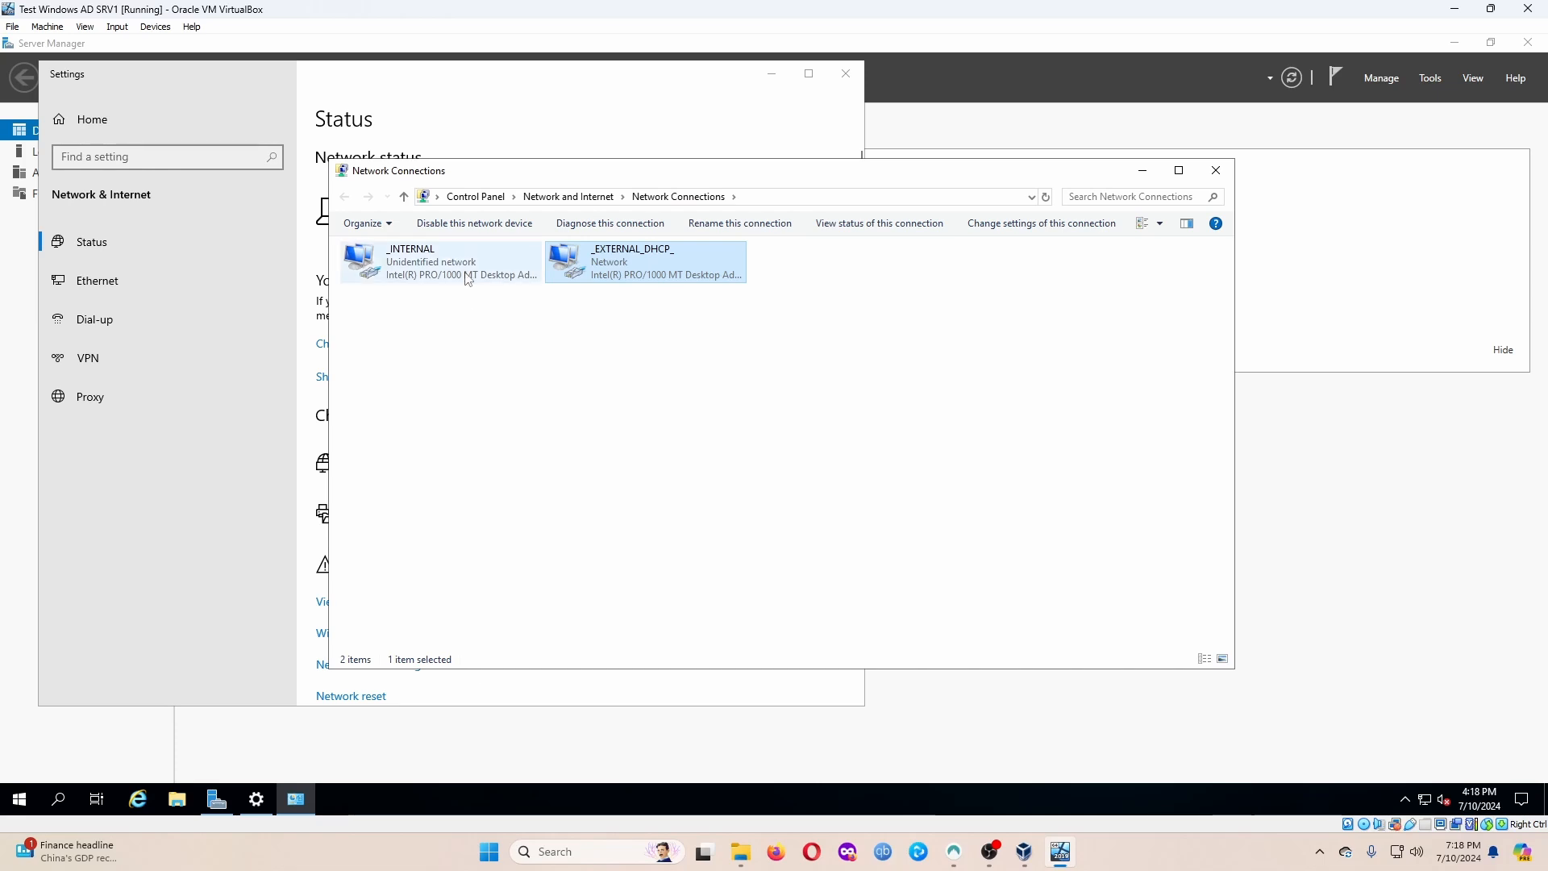
Close the network Settings and Network Connections windows, then launch Add roles and features.
{"action": "left_click", "coordinate": [624, 122]}
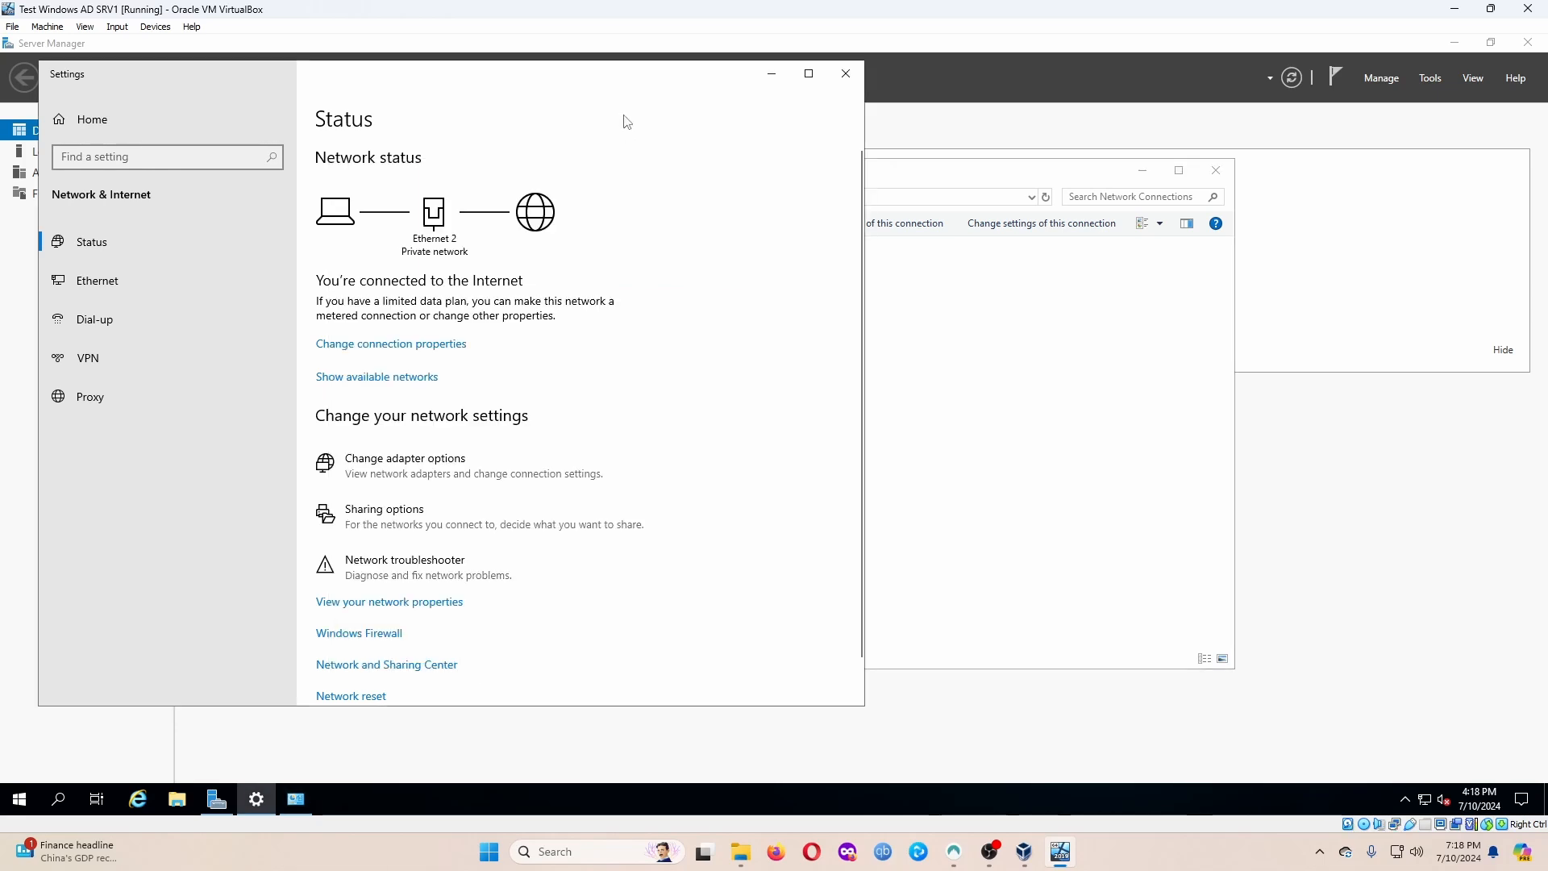
{"action": "left_click", "coordinate": [846, 74]}
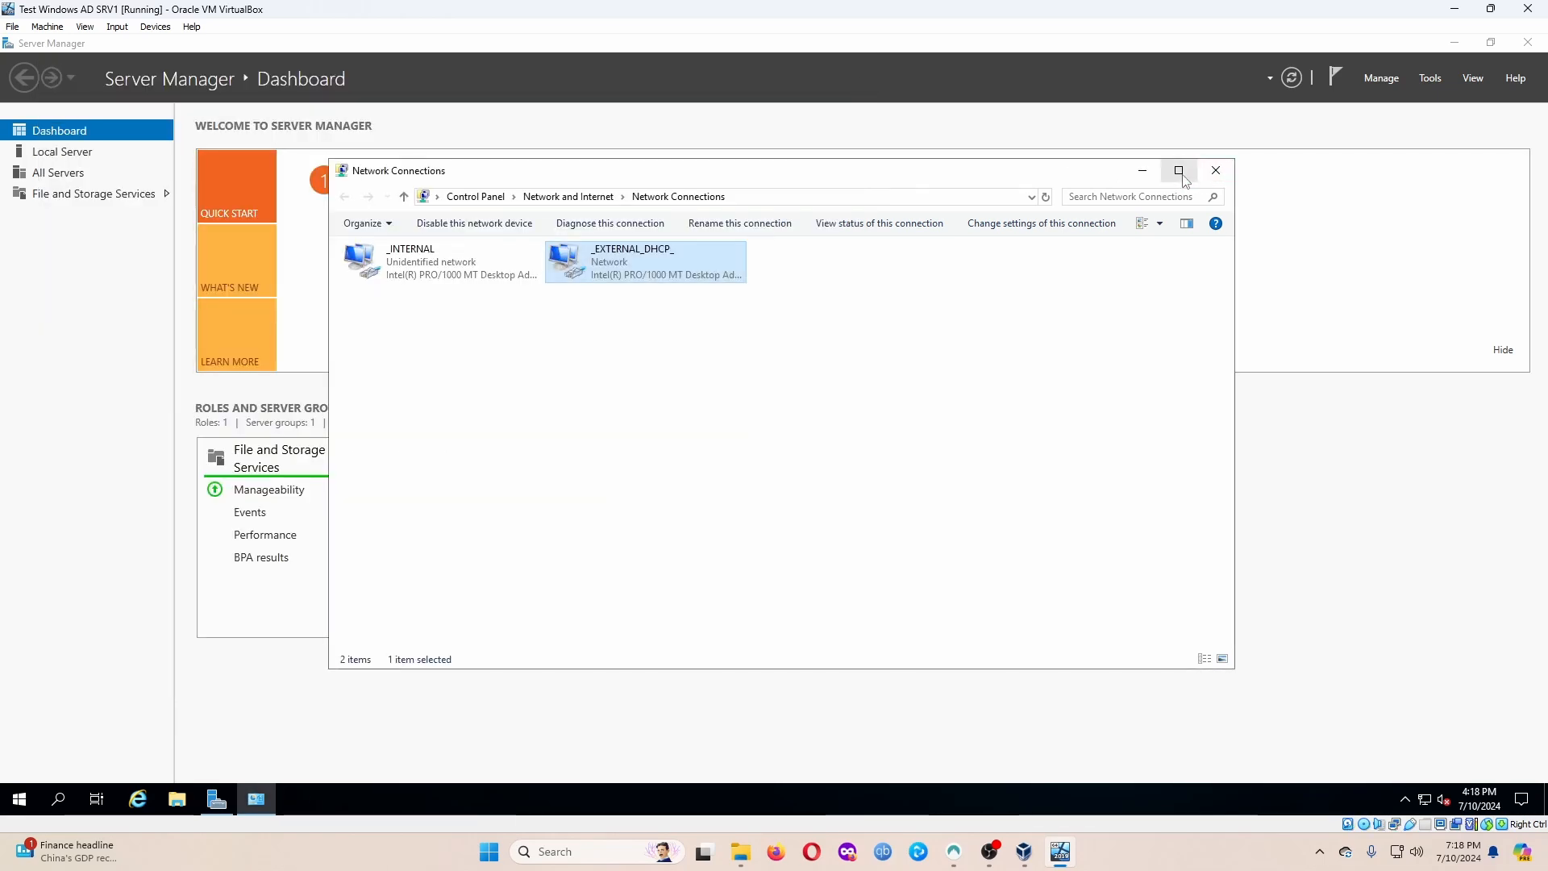
{"action": "left_click", "coordinate": [1214, 176]}
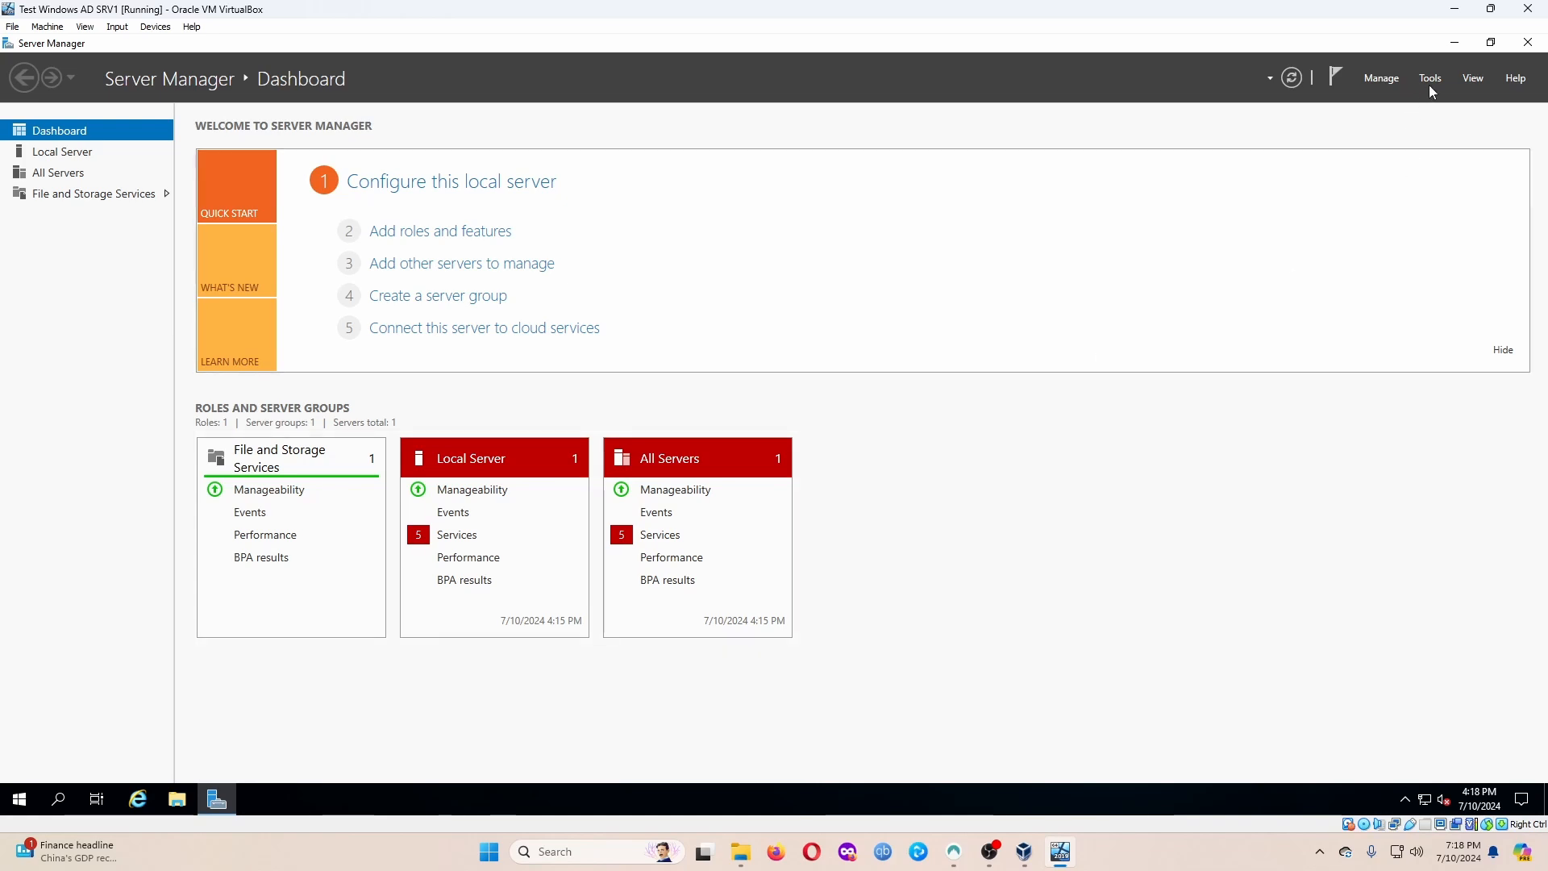
{"action": "left_click", "coordinate": [403, 233]}
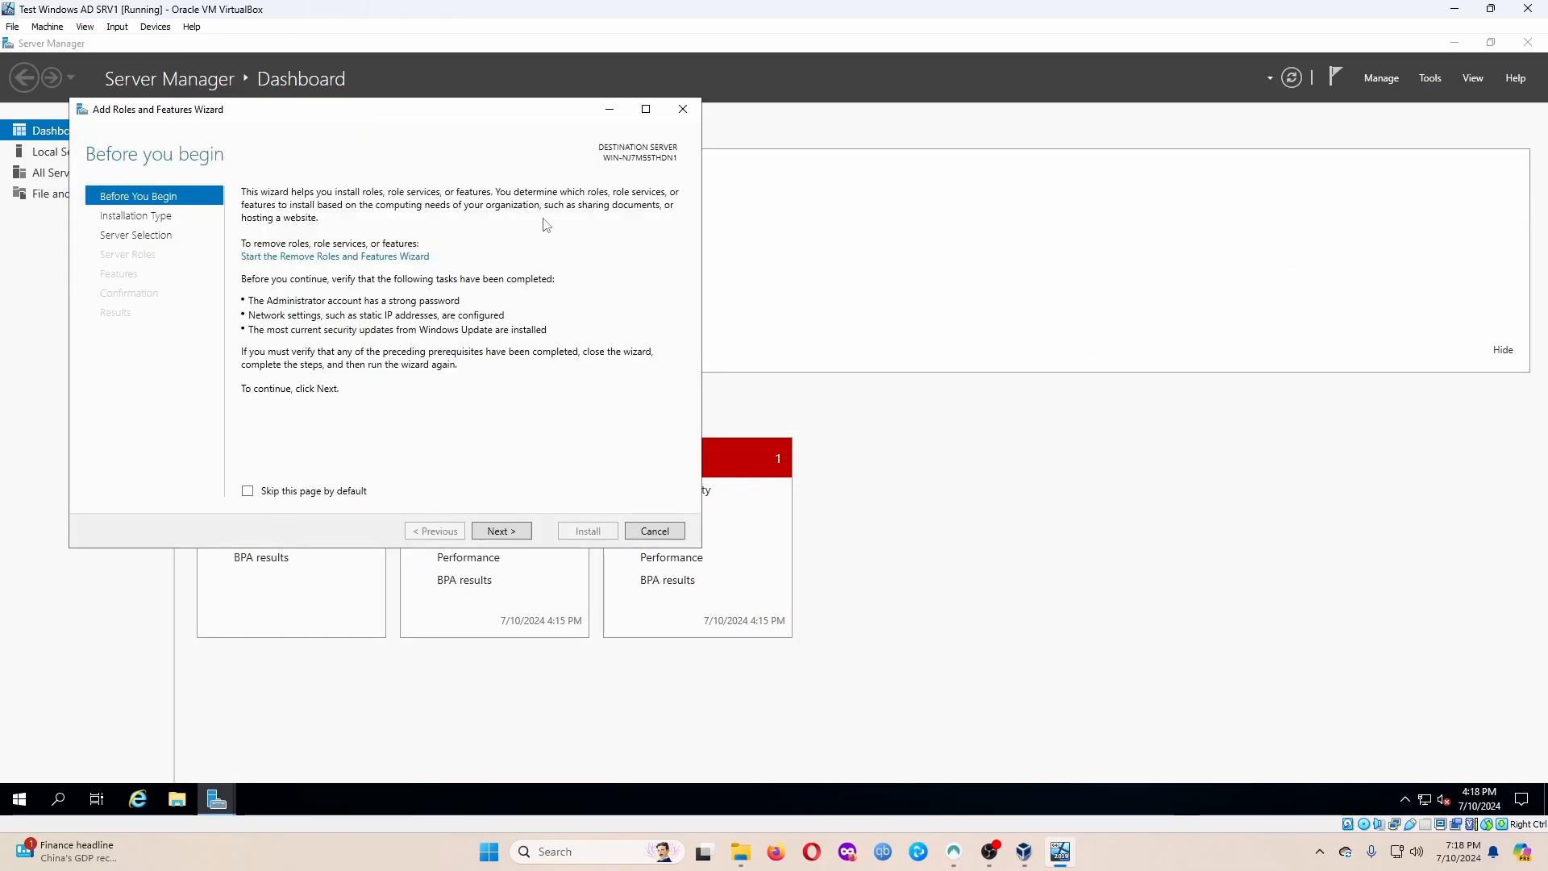
Install Active Directory Domain Services with its management features using wizard defaults, then close the wizard.
{"action": "left_click", "coordinate": [498, 535]}
{"action": "left_click", "coordinate": [497, 535]}
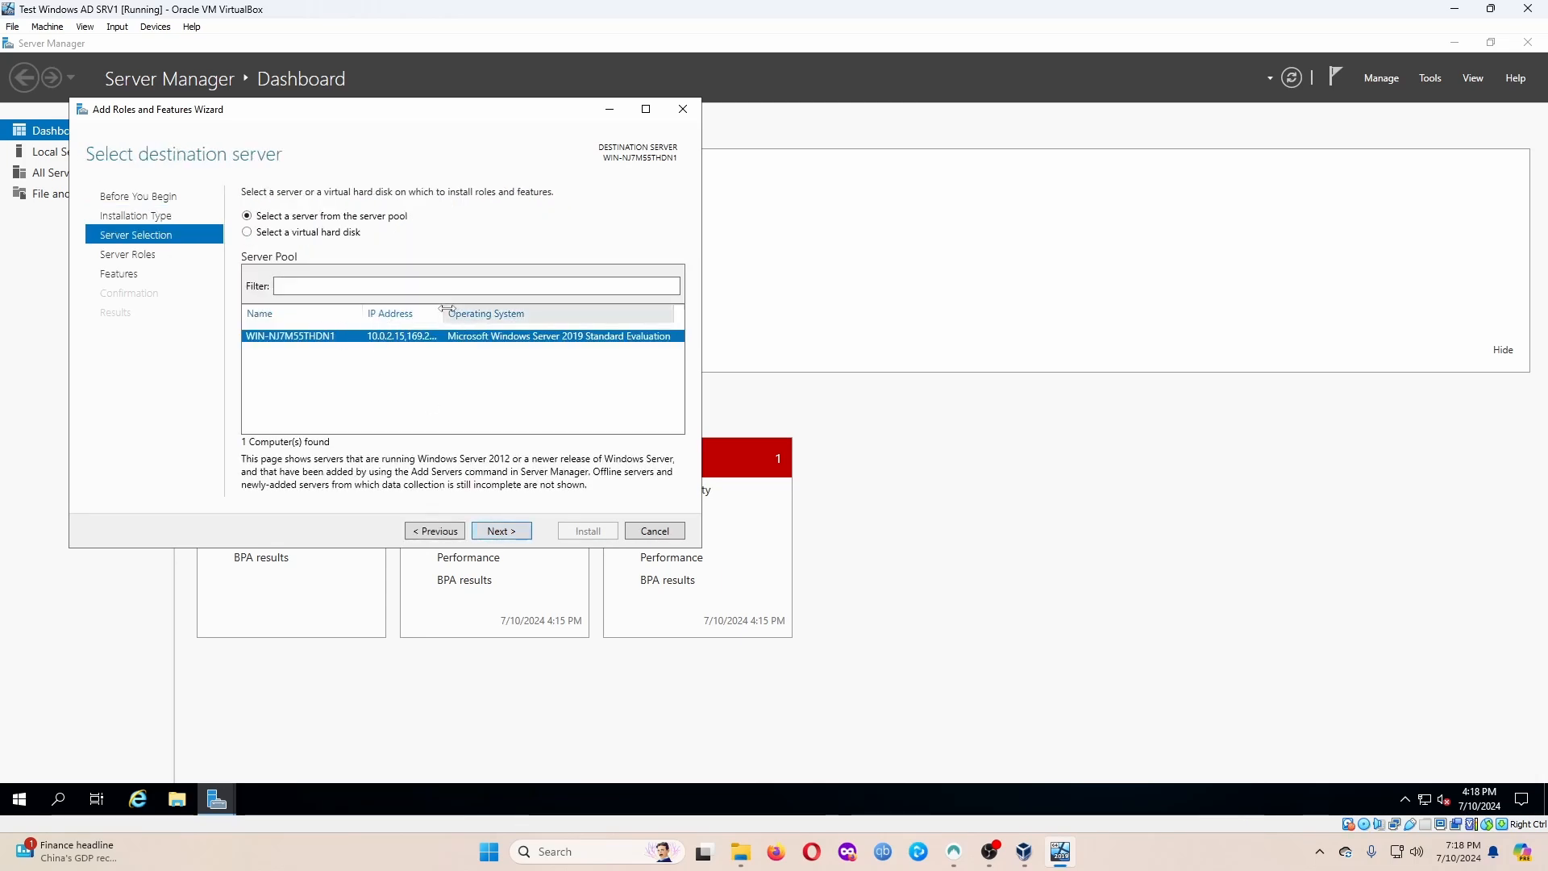
{"action": "left_click_drag", "start_coordinate": [445, 311], "coordinate": [513, 312]}
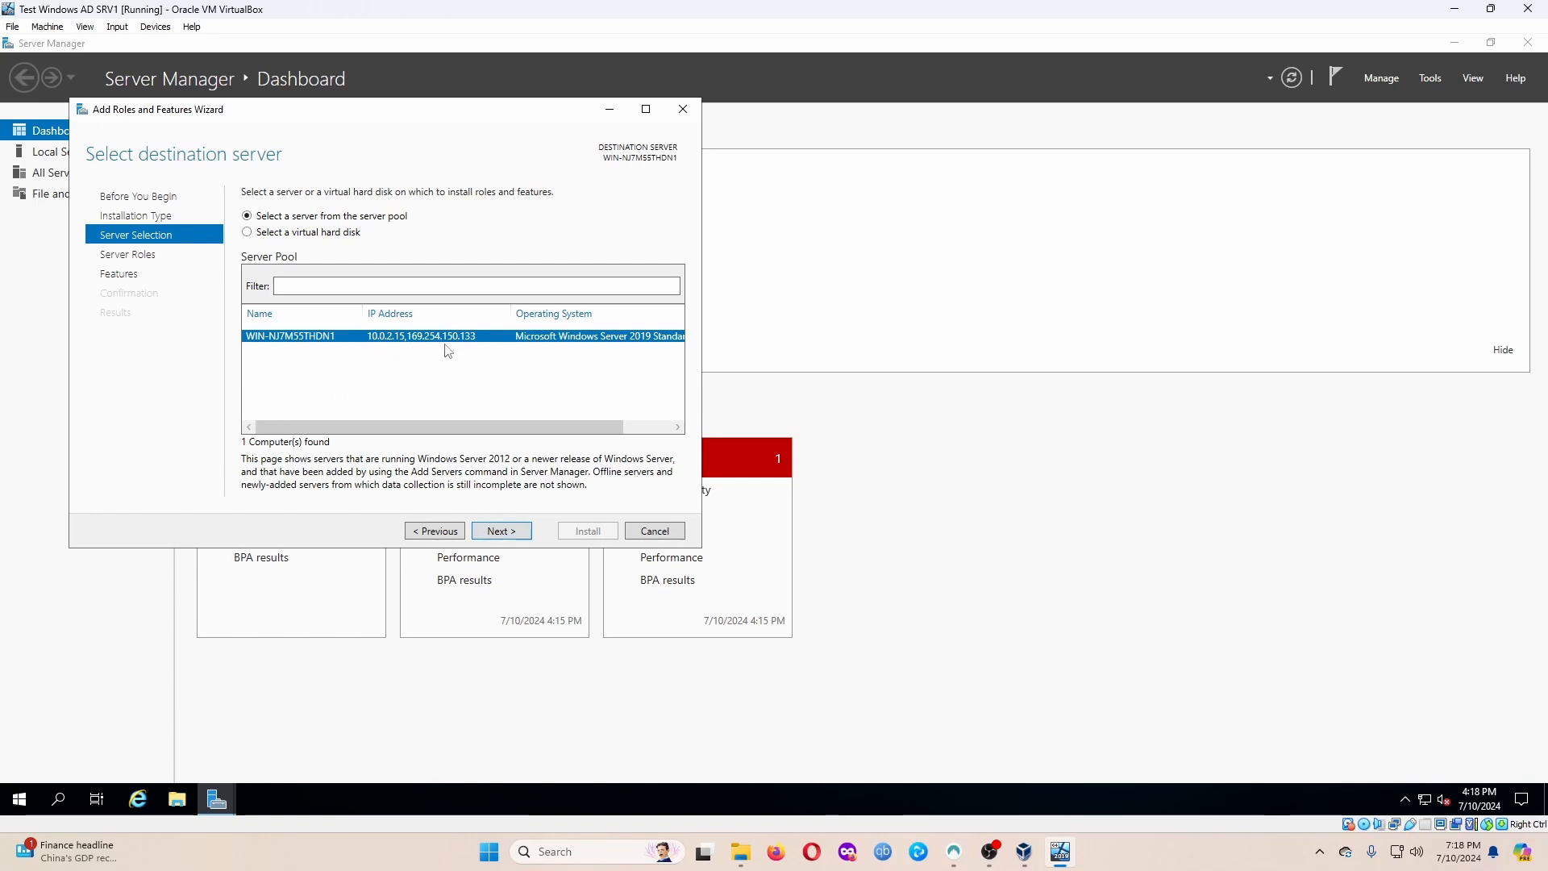
{"action": "left_click", "coordinate": [529, 536]}
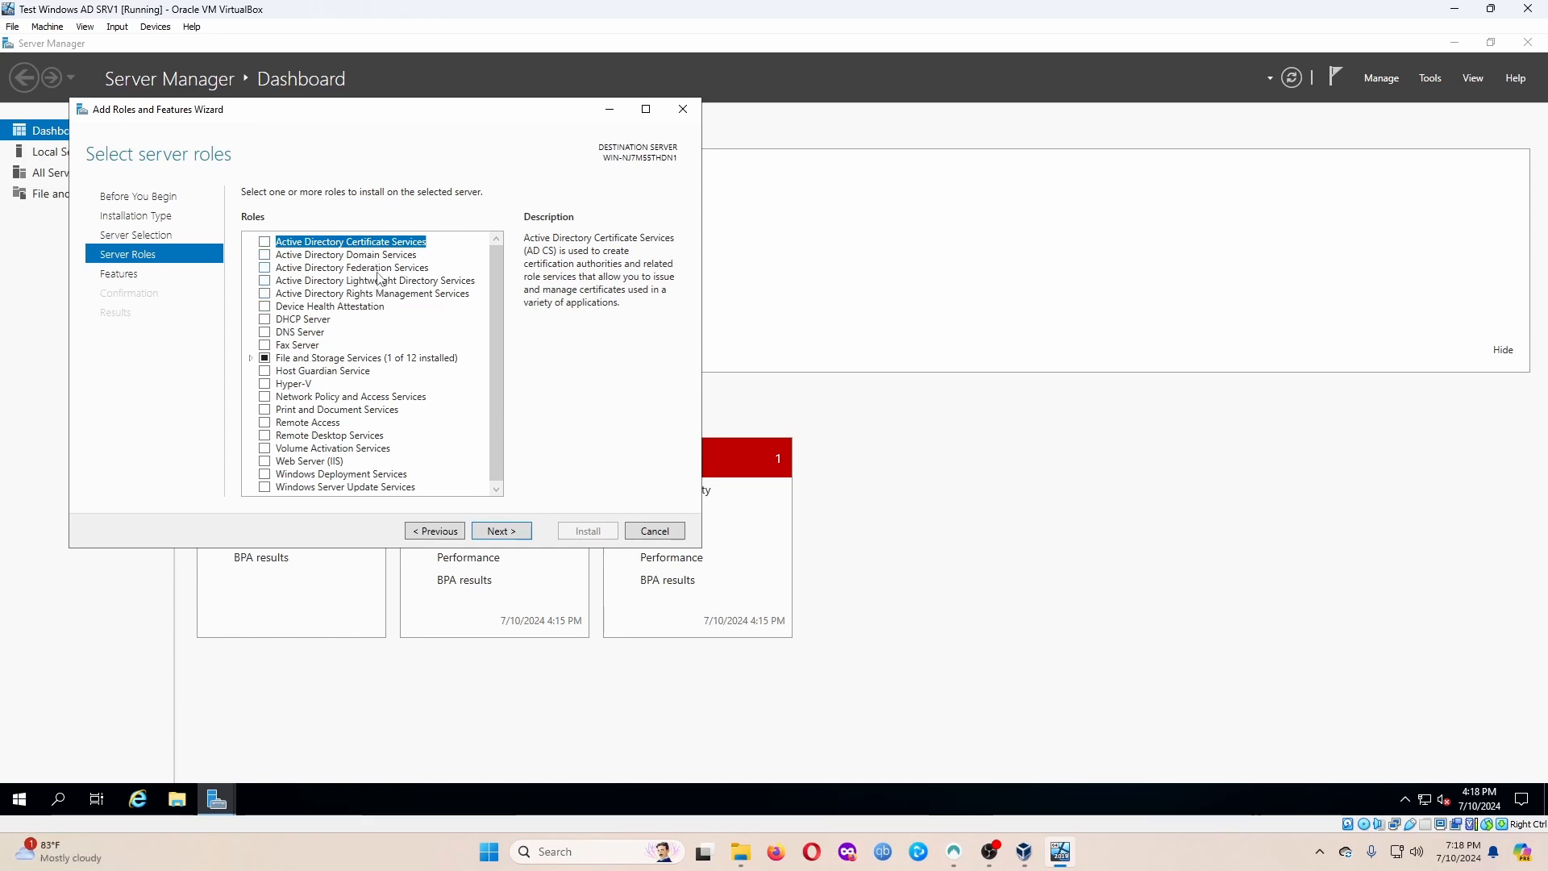
{"action": "left_click", "coordinate": [365, 256]}
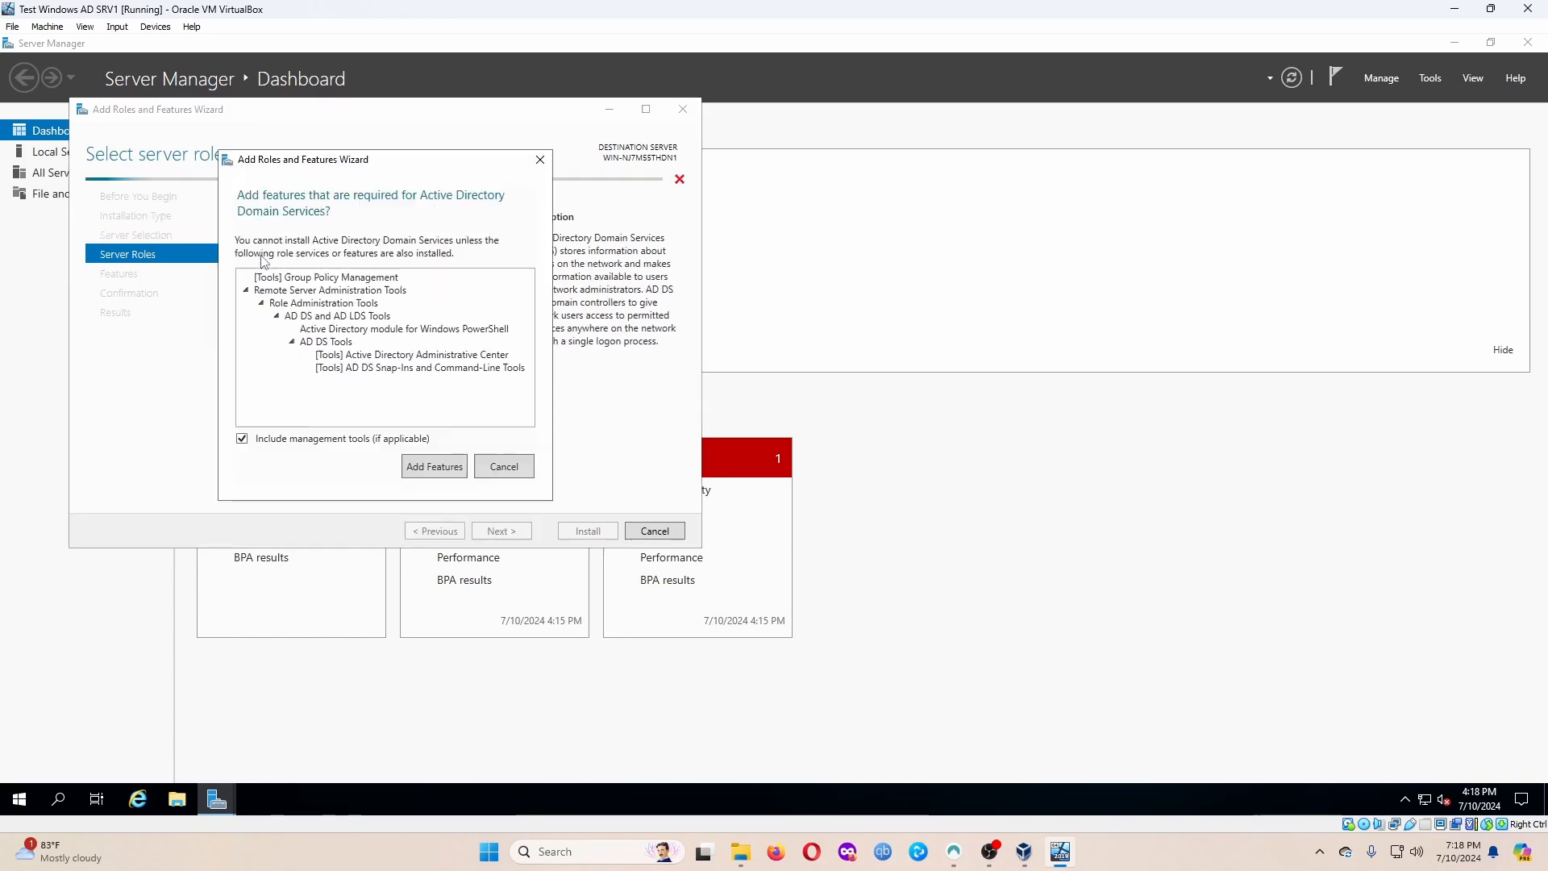
{"action": "left_click", "coordinate": [433, 468]}
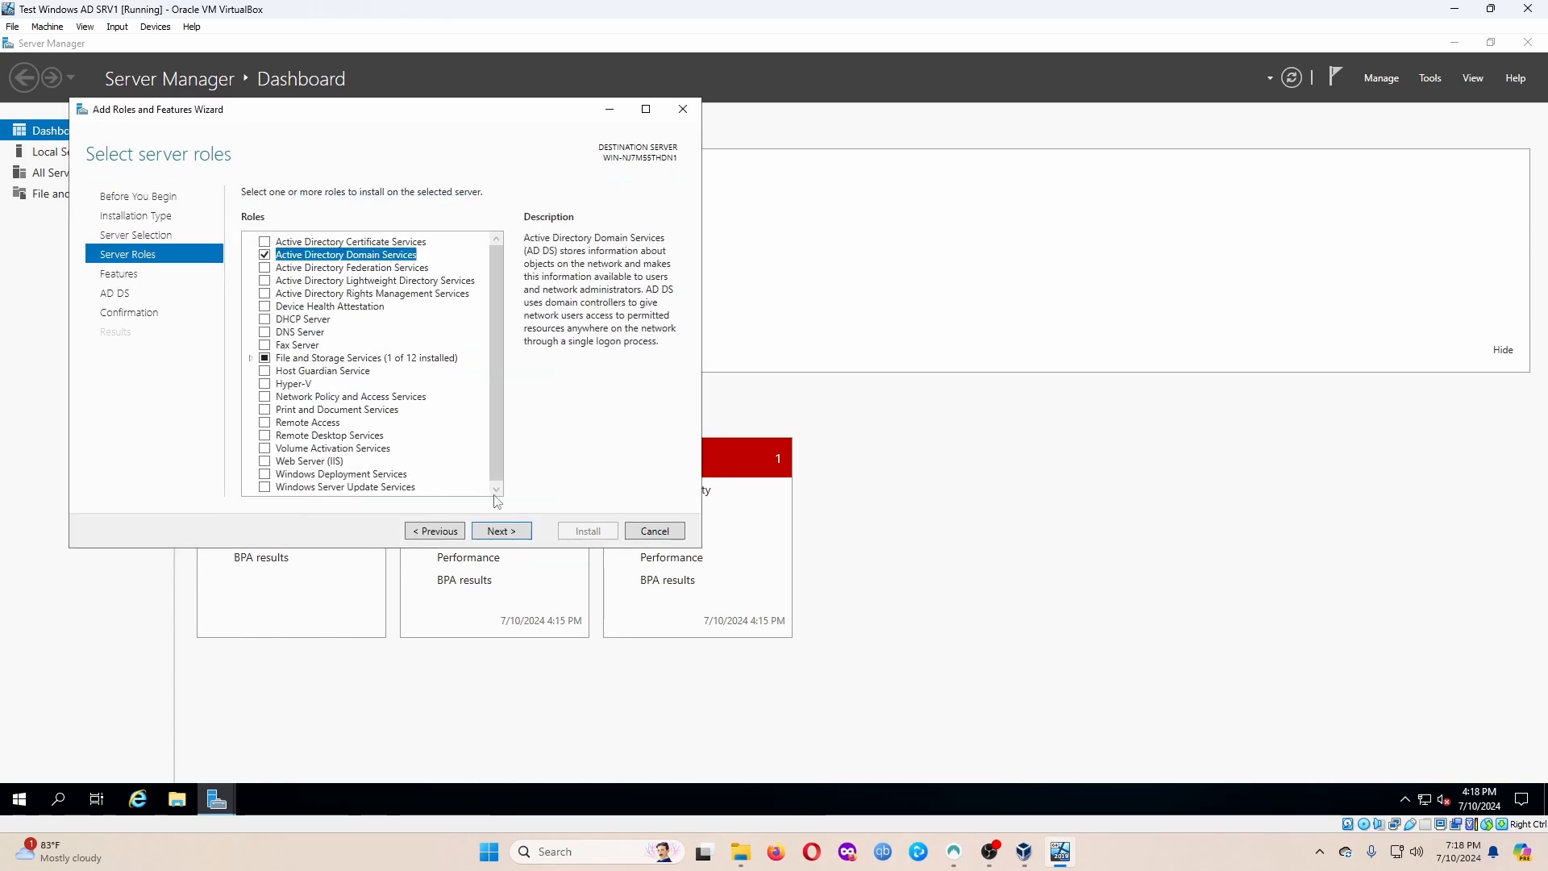
{"action": "left_click", "coordinate": [524, 532]}
{"action": "left_click", "coordinate": [522, 534]}
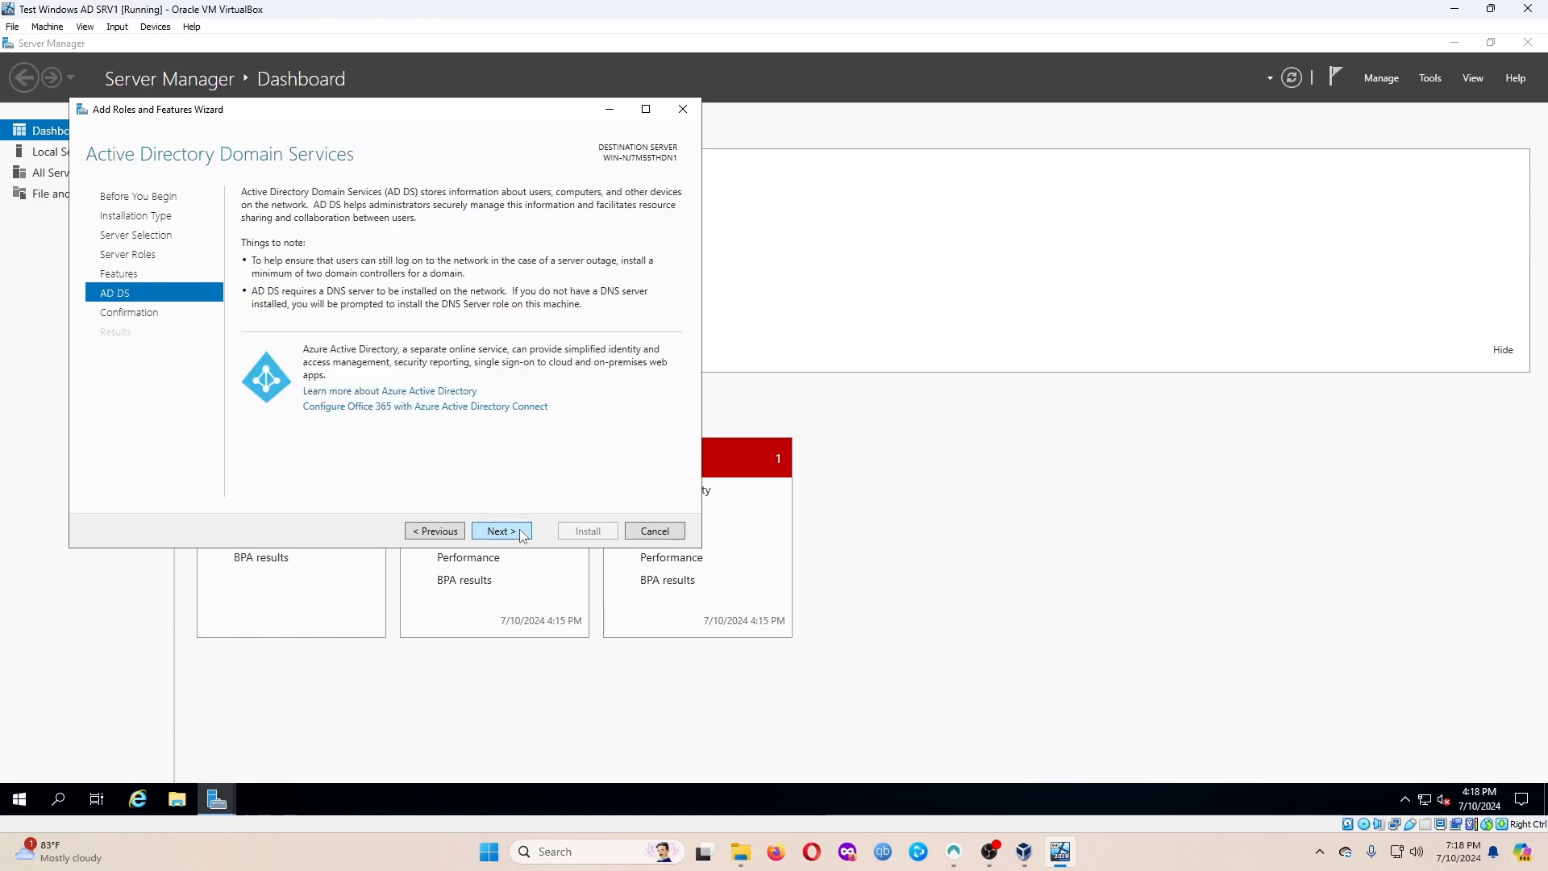
{"action": "left_click", "coordinate": [523, 534]}
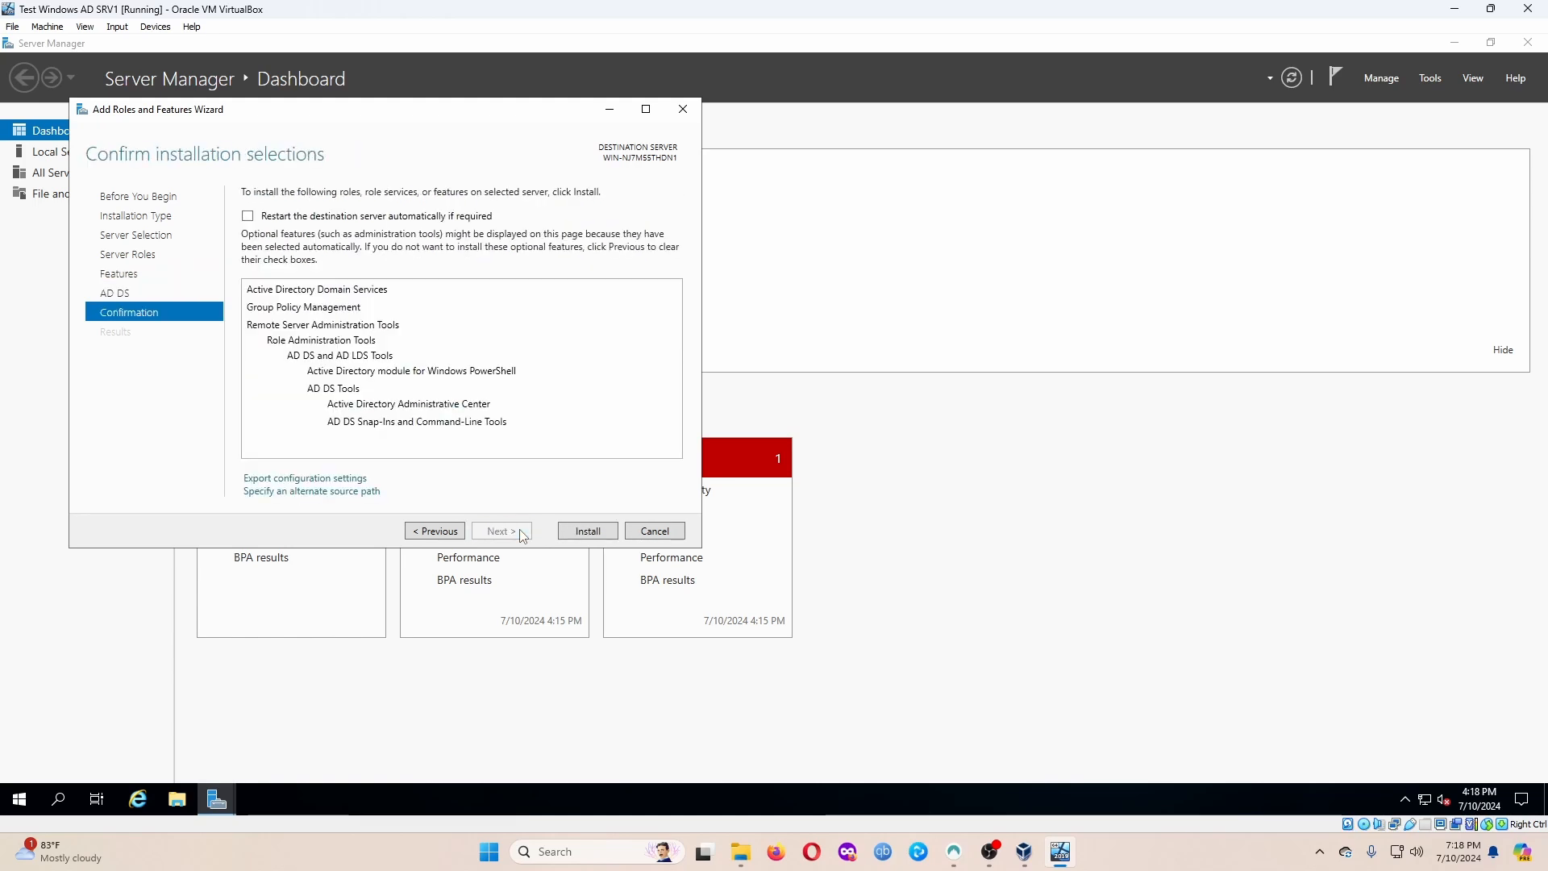
{"action": "left_click", "coordinate": [570, 532]}
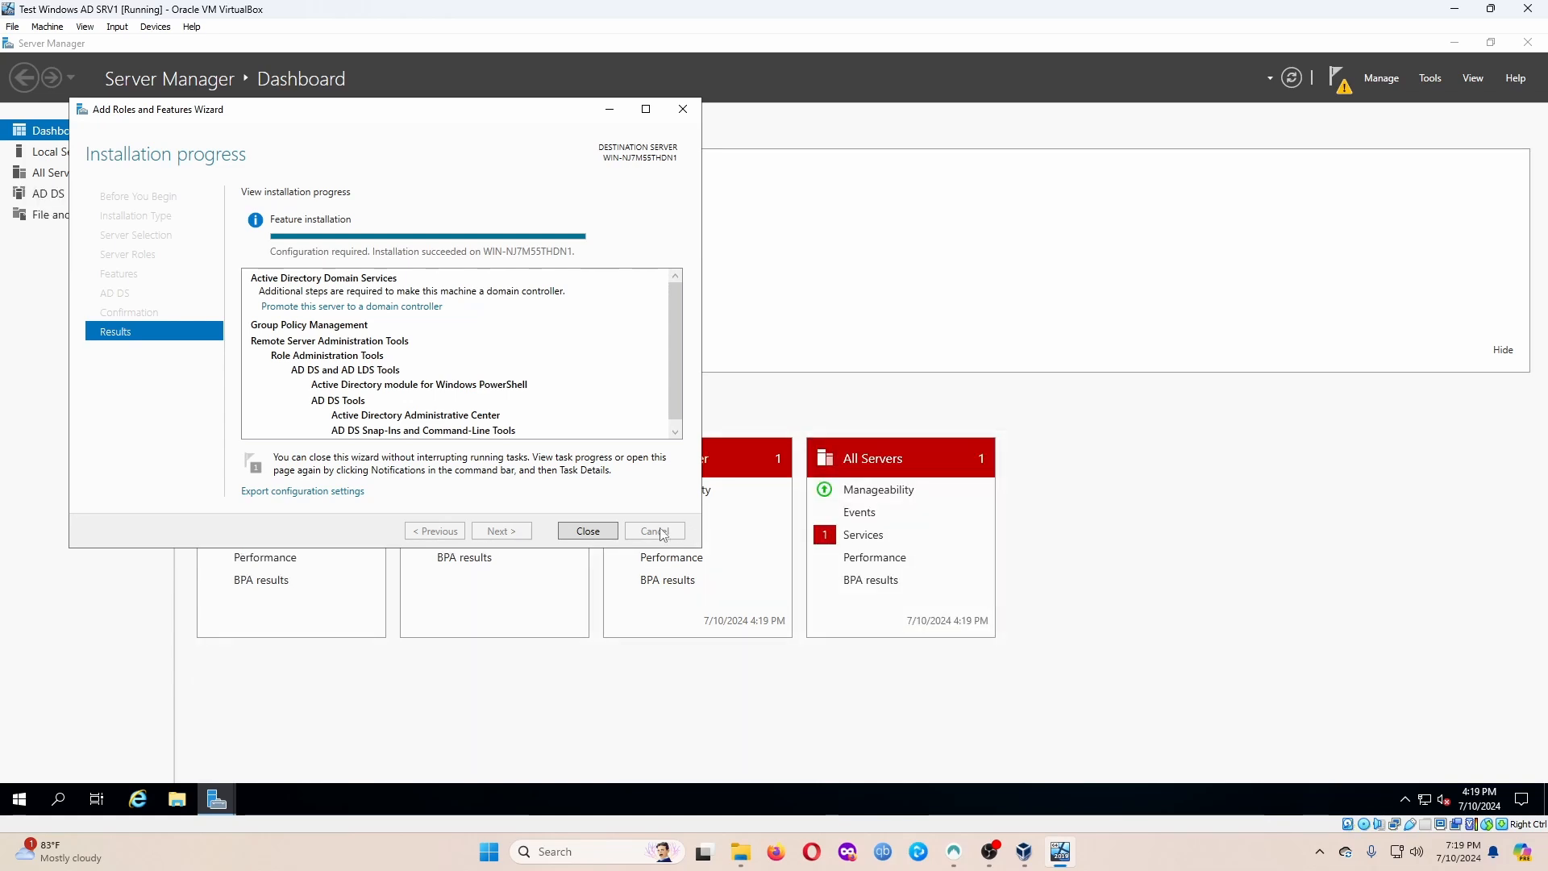
{"action": "left_click", "coordinate": [601, 541]}
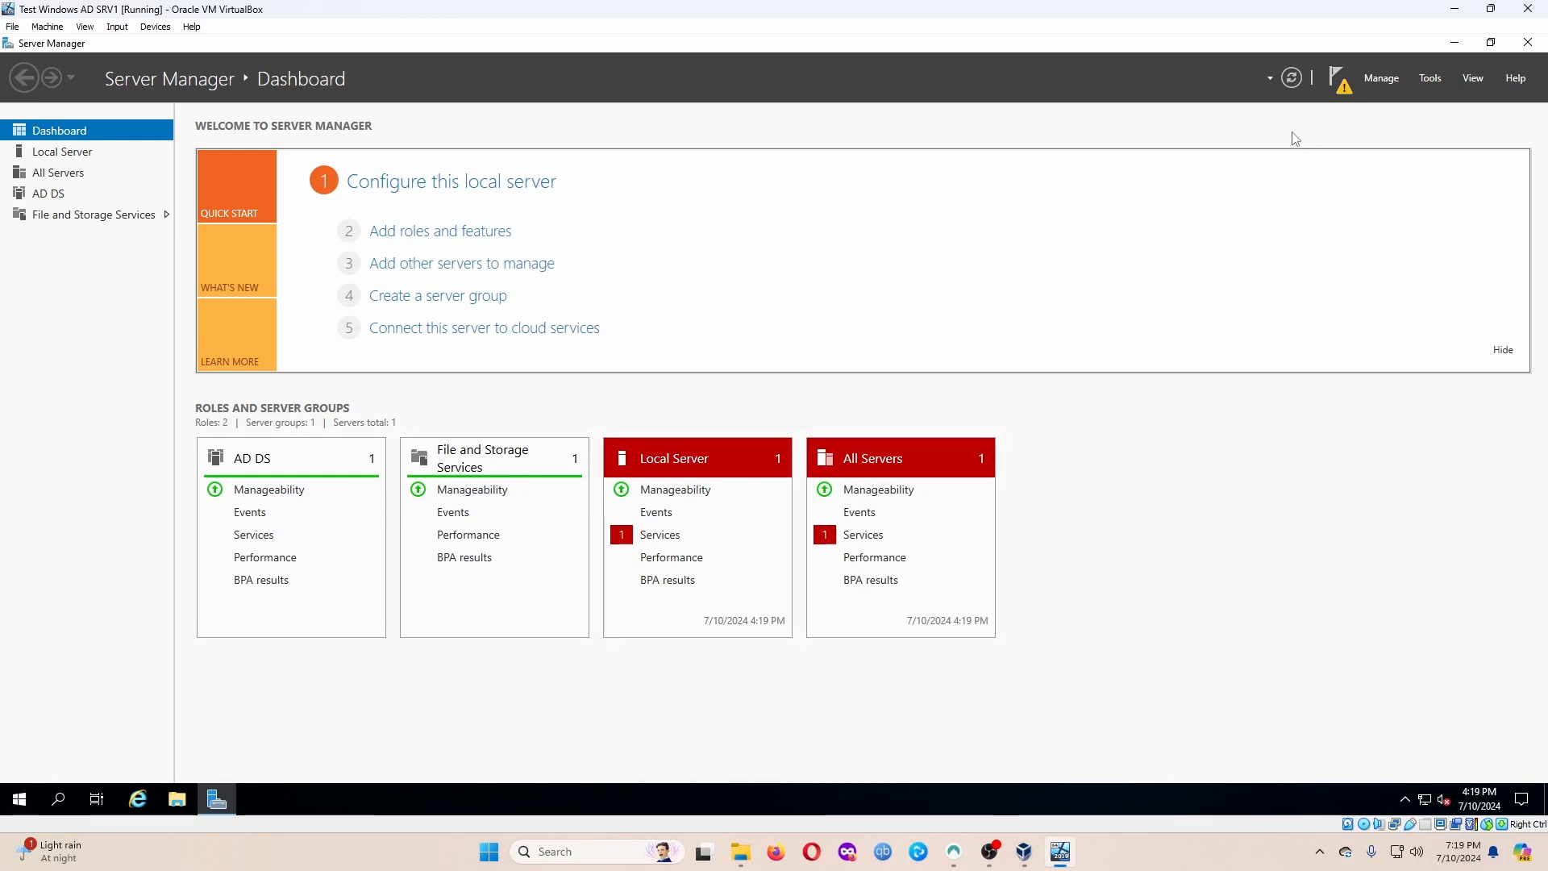
Open the System page and select the current device name.
{"action": "right_click", "coordinate": [19, 800]}
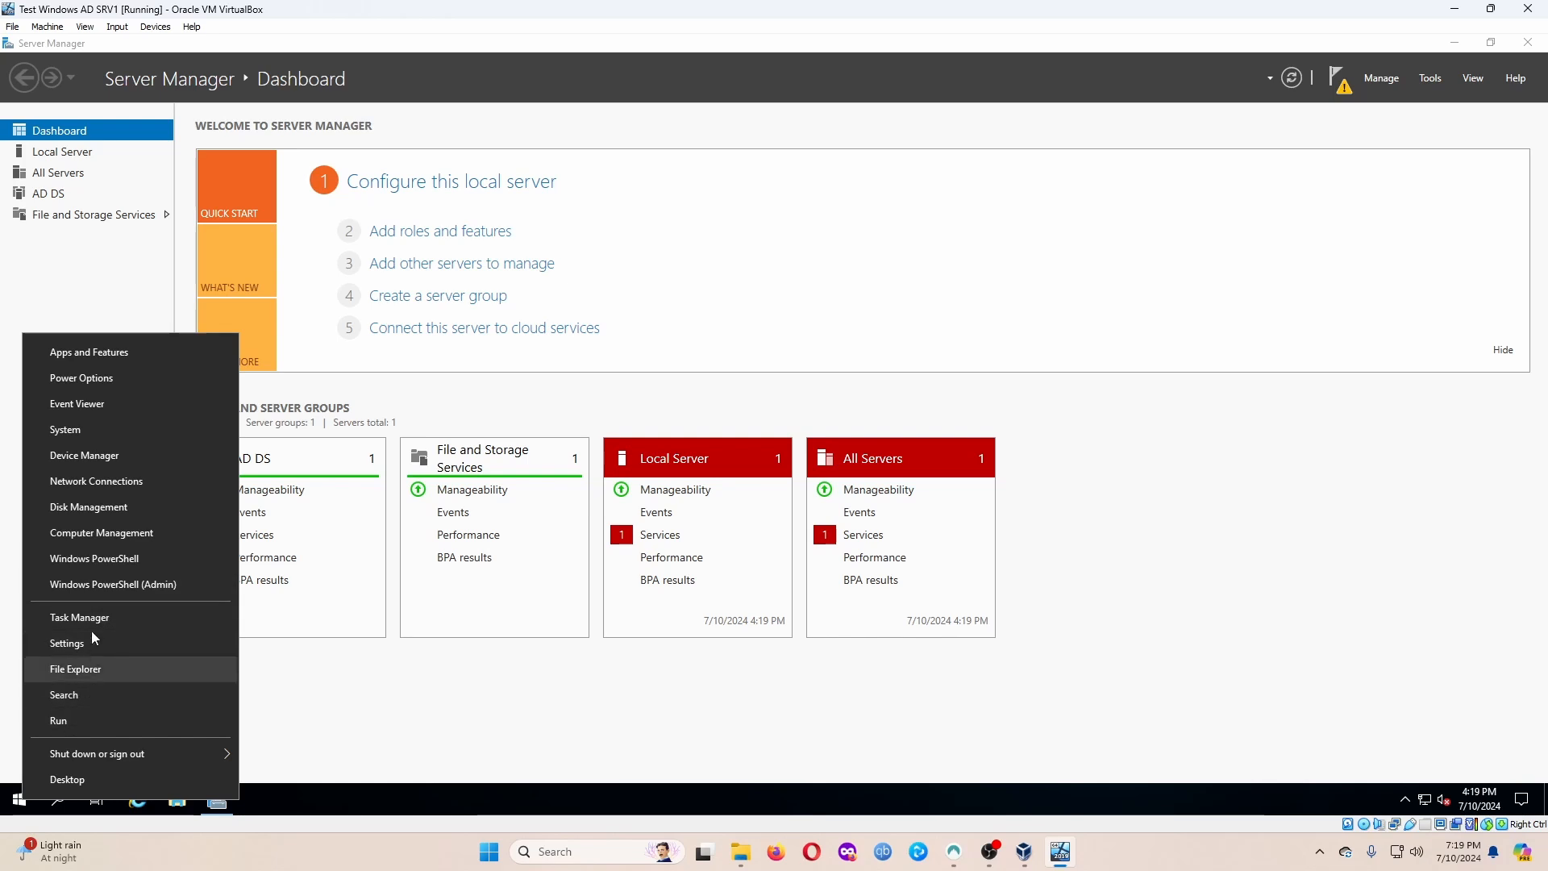
{"action": "left_click", "coordinate": [101, 429]}
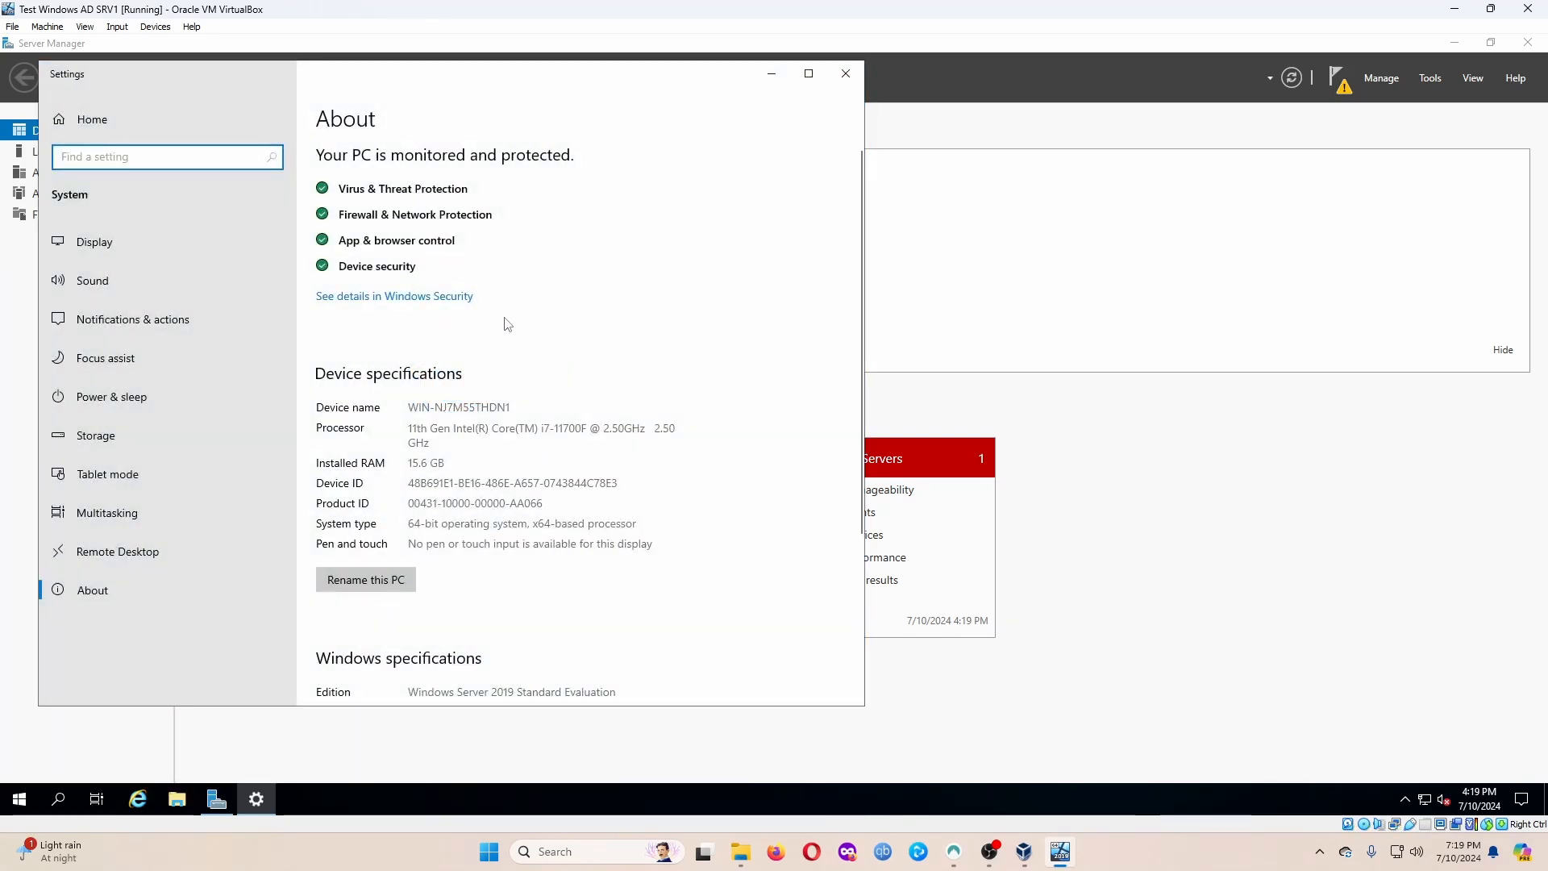
{"action": "double_click", "coordinate": [420, 409]}
{"action": "left_click", "coordinate": [529, 404]}
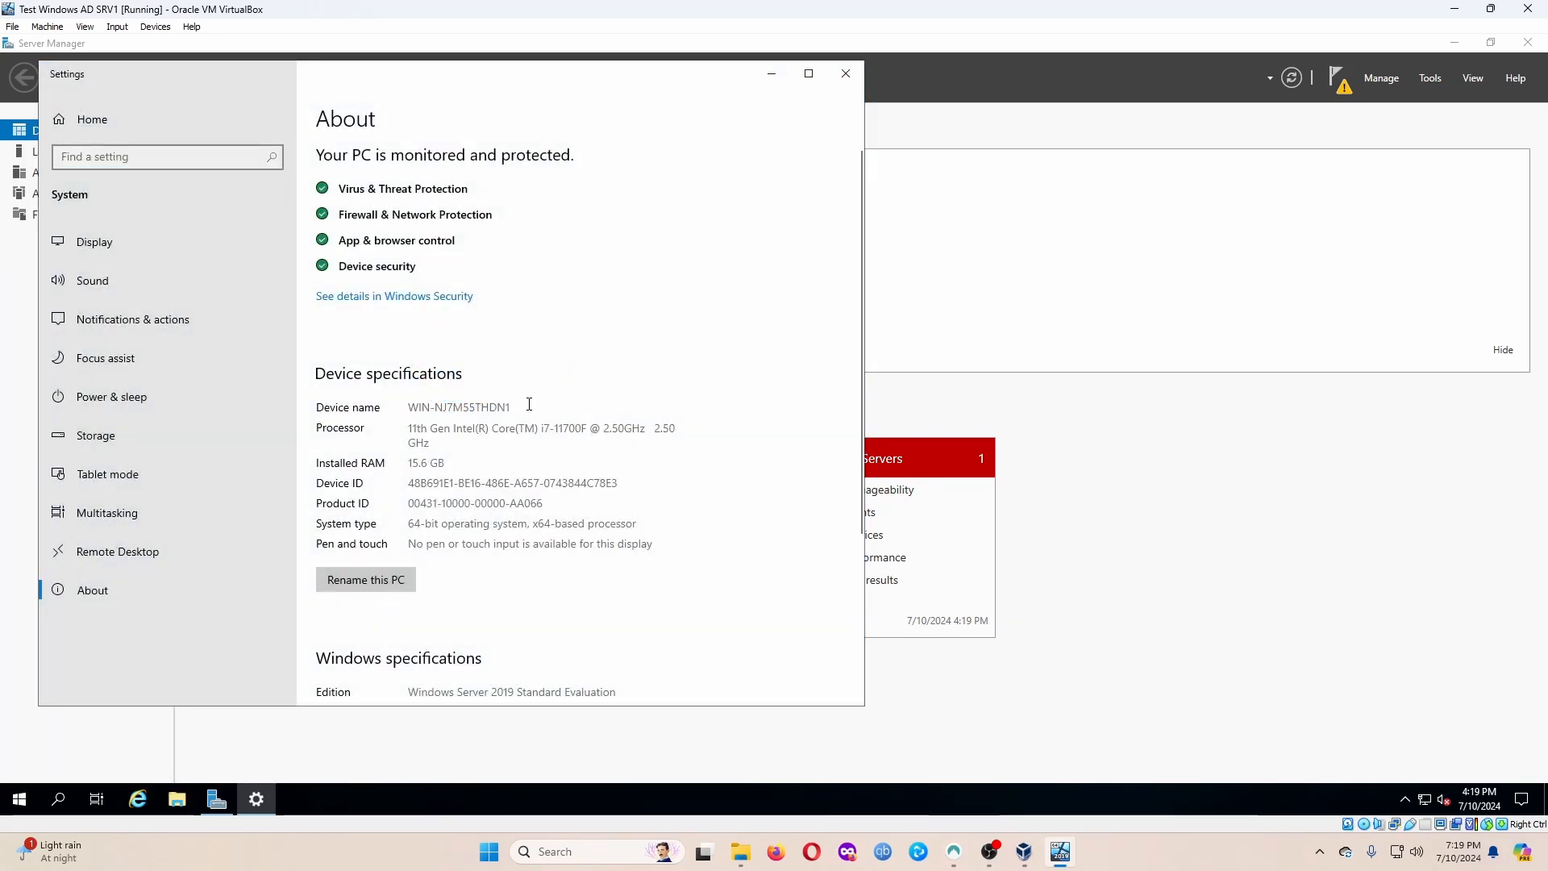
{"action": "left_click_drag", "start_coordinate": [528, 404], "coordinate": [368, 408]}
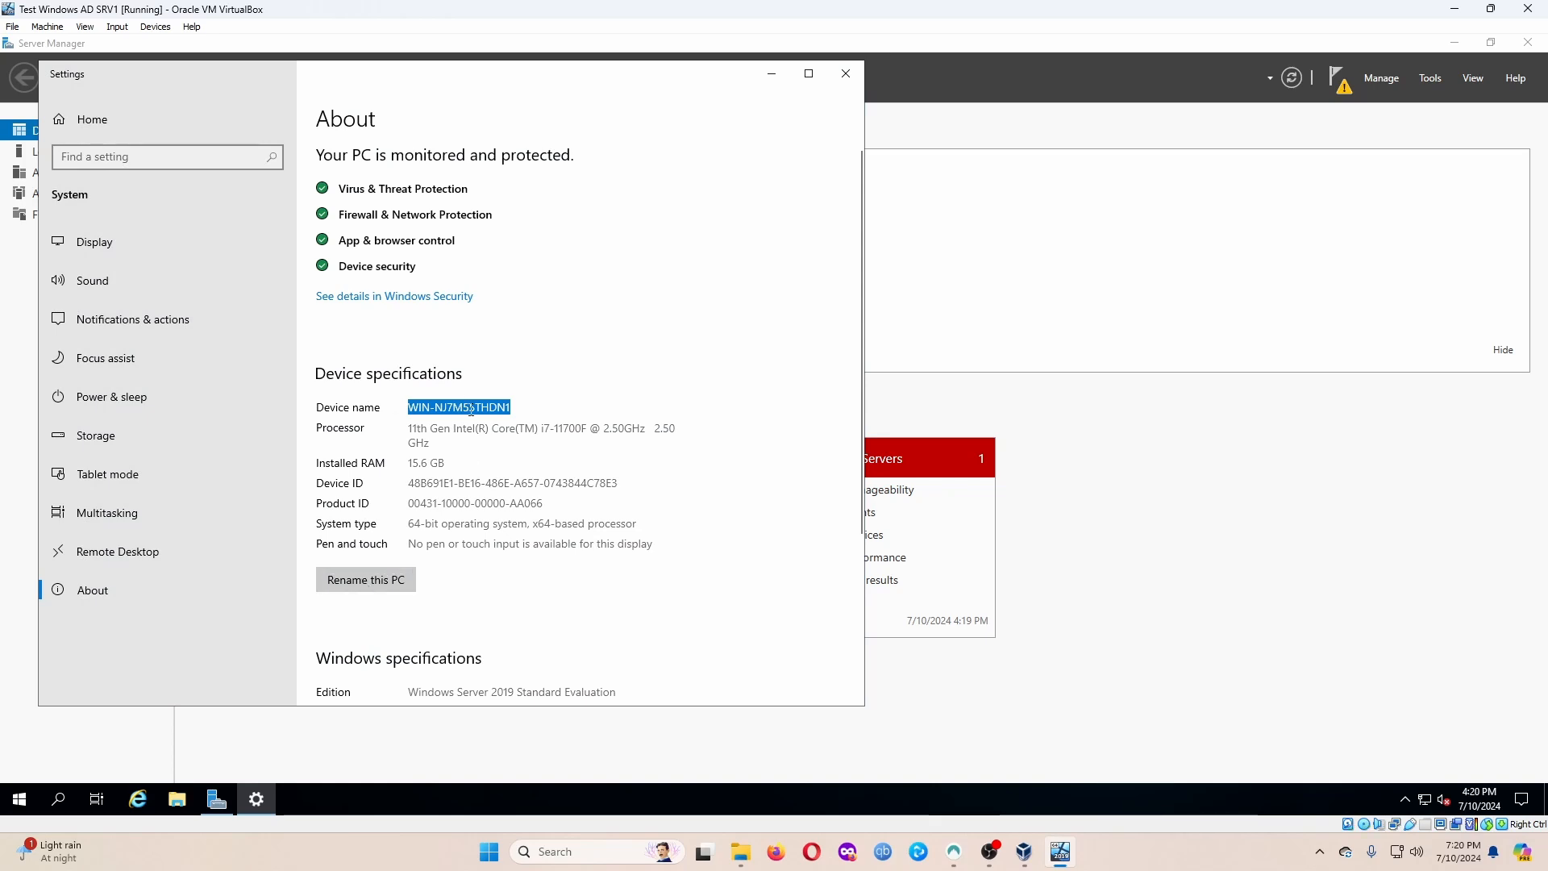
Rename the PC to DC01 and restart now to apply the new name.
{"action": "left_click", "coordinate": [398, 589]}
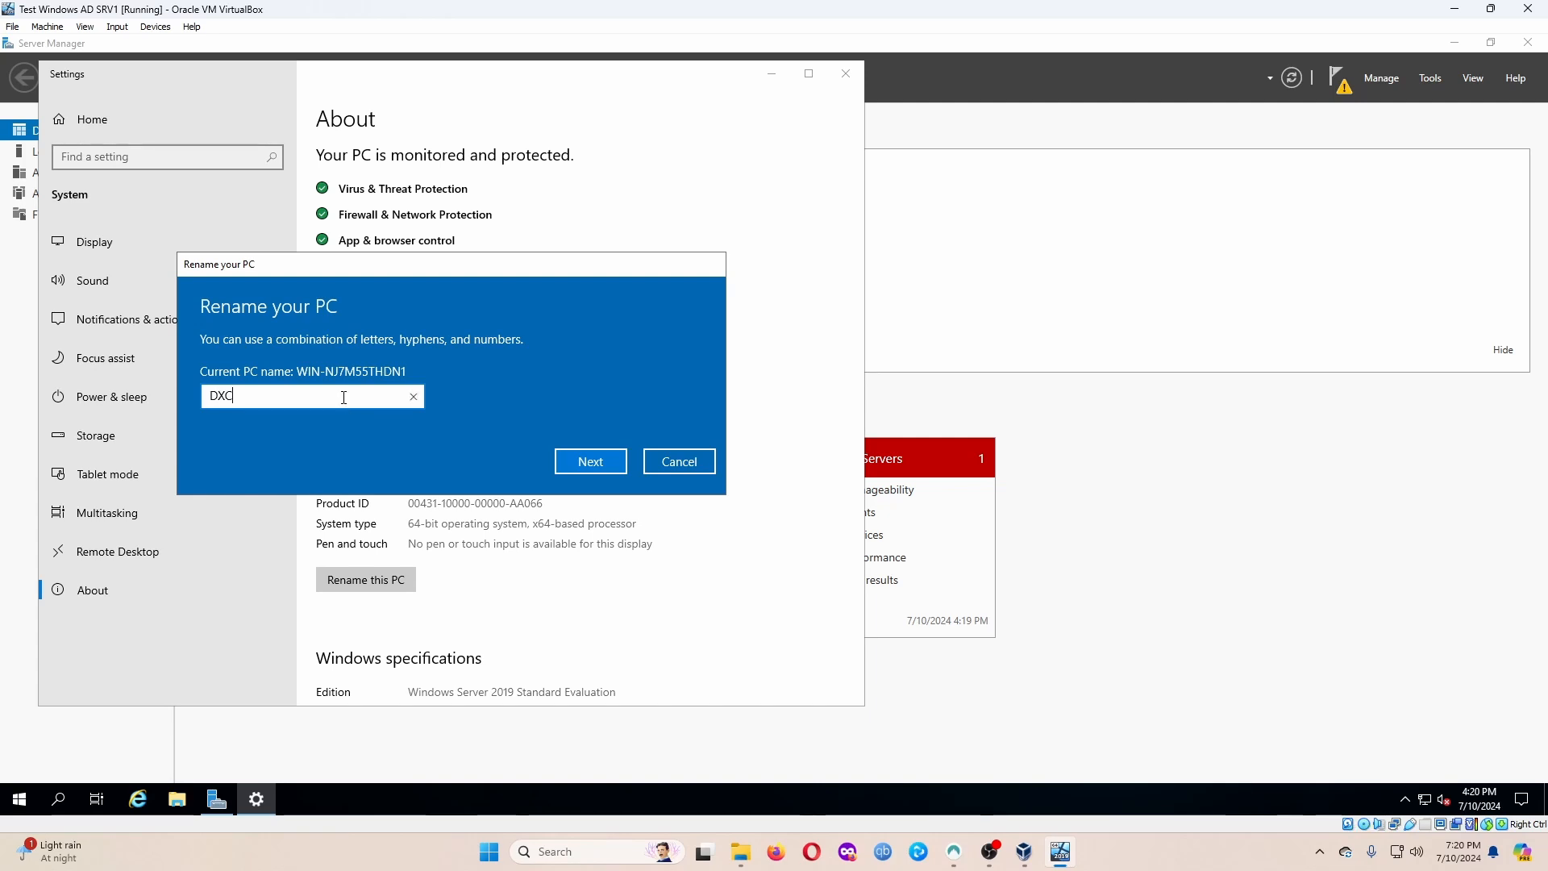
{"action": "type", "text": "DXC"}
{"action": "key", "text": "BackSpace"}
{"action": "key", "text": "BackSpace"}
{"action": "type", "text": "C01"}
{"action": "left_click", "coordinate": [611, 465]}
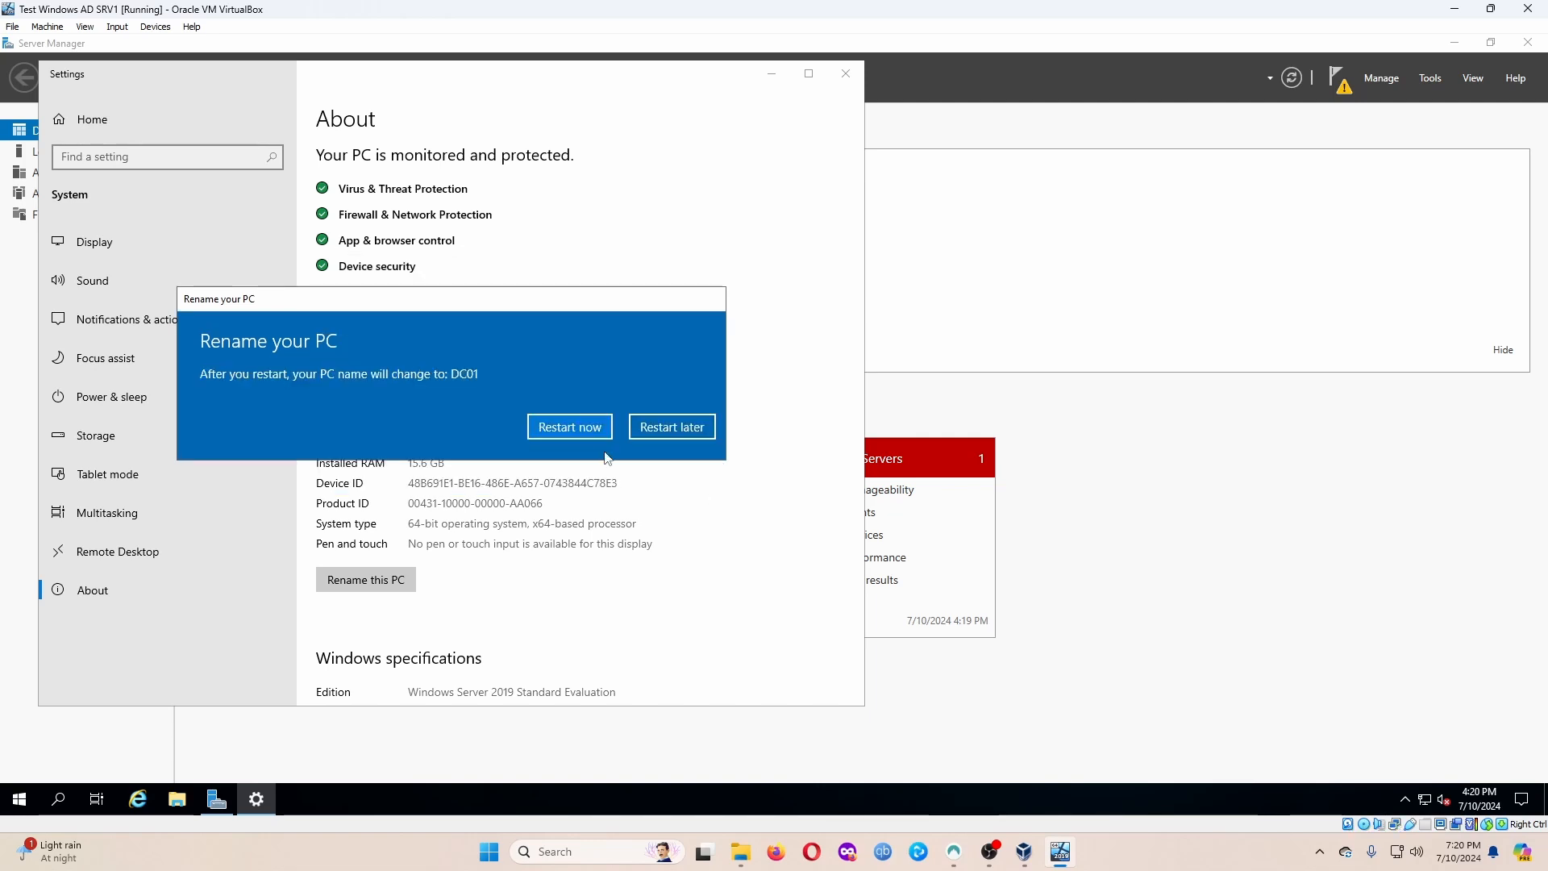
{"action": "left_click", "coordinate": [573, 435]}
{"action": "left_click", "coordinate": [506, 375]}
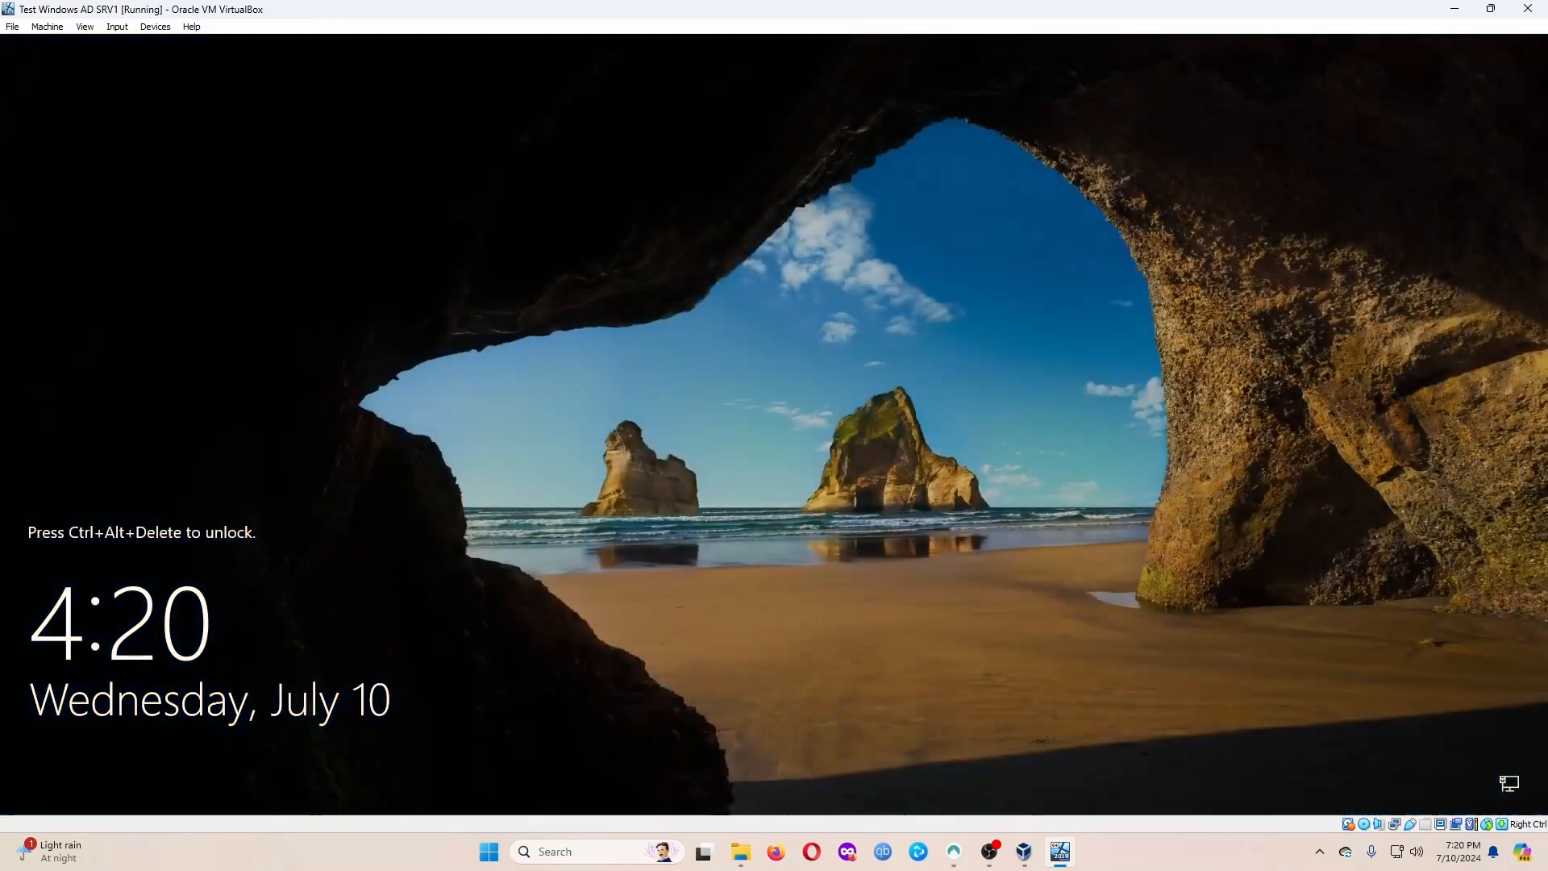
Send Ctrl+Alt+Del, sign in as Administrator, and dismiss the Windows Admin Center popup.
{"action": "left_click", "coordinate": [118, 28]}
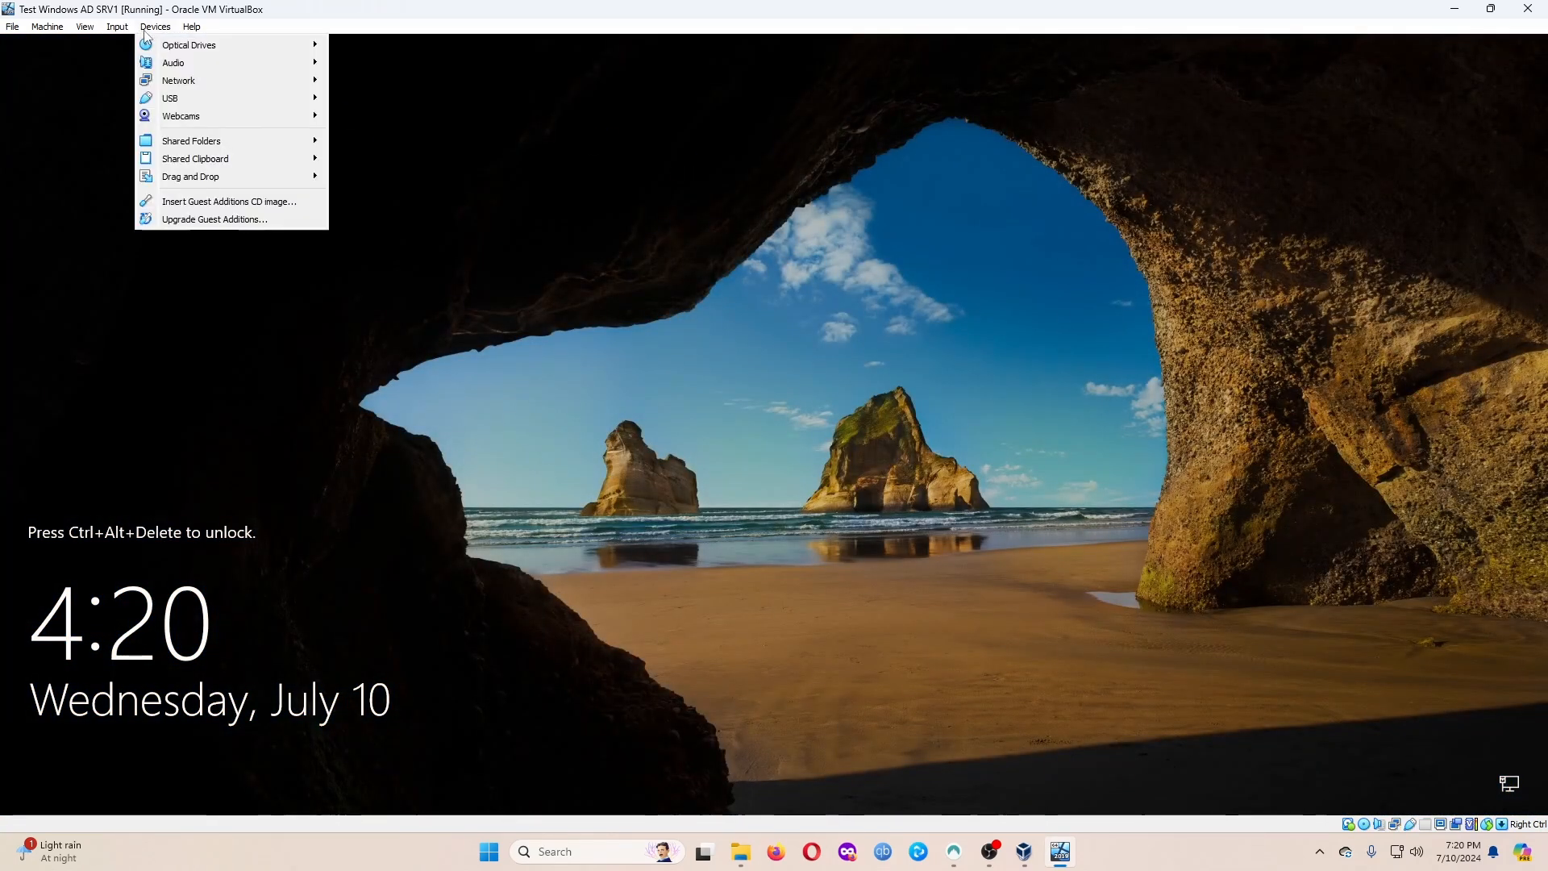
{"action": "mouse_move", "coordinate": [162, 45]}
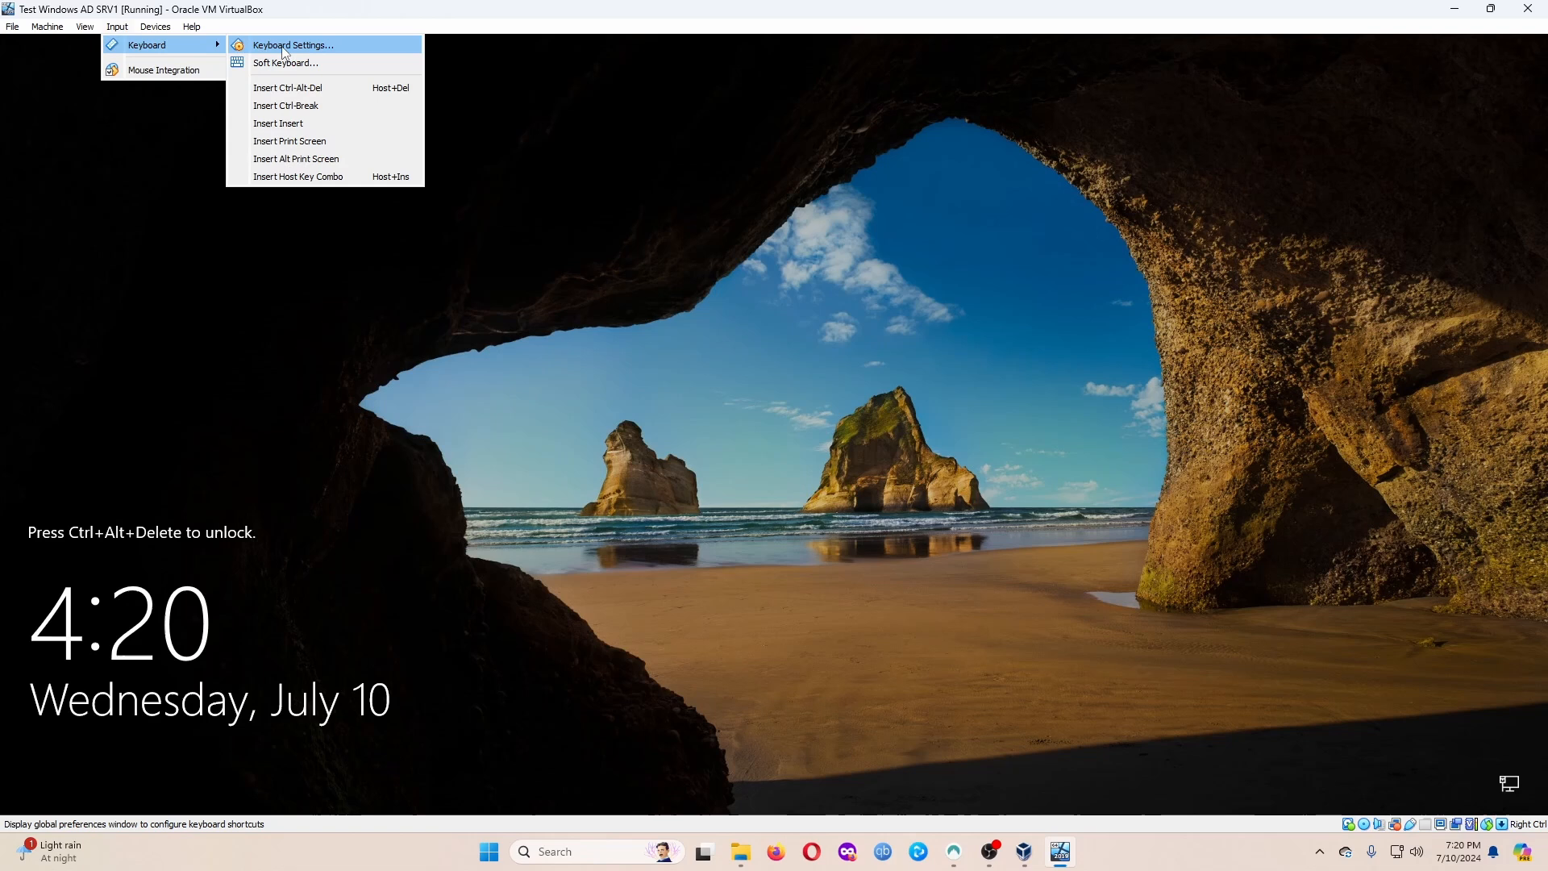
{"action": "left_click", "coordinate": [307, 87]}
{"action": "left_click", "coordinate": [719, 493]}
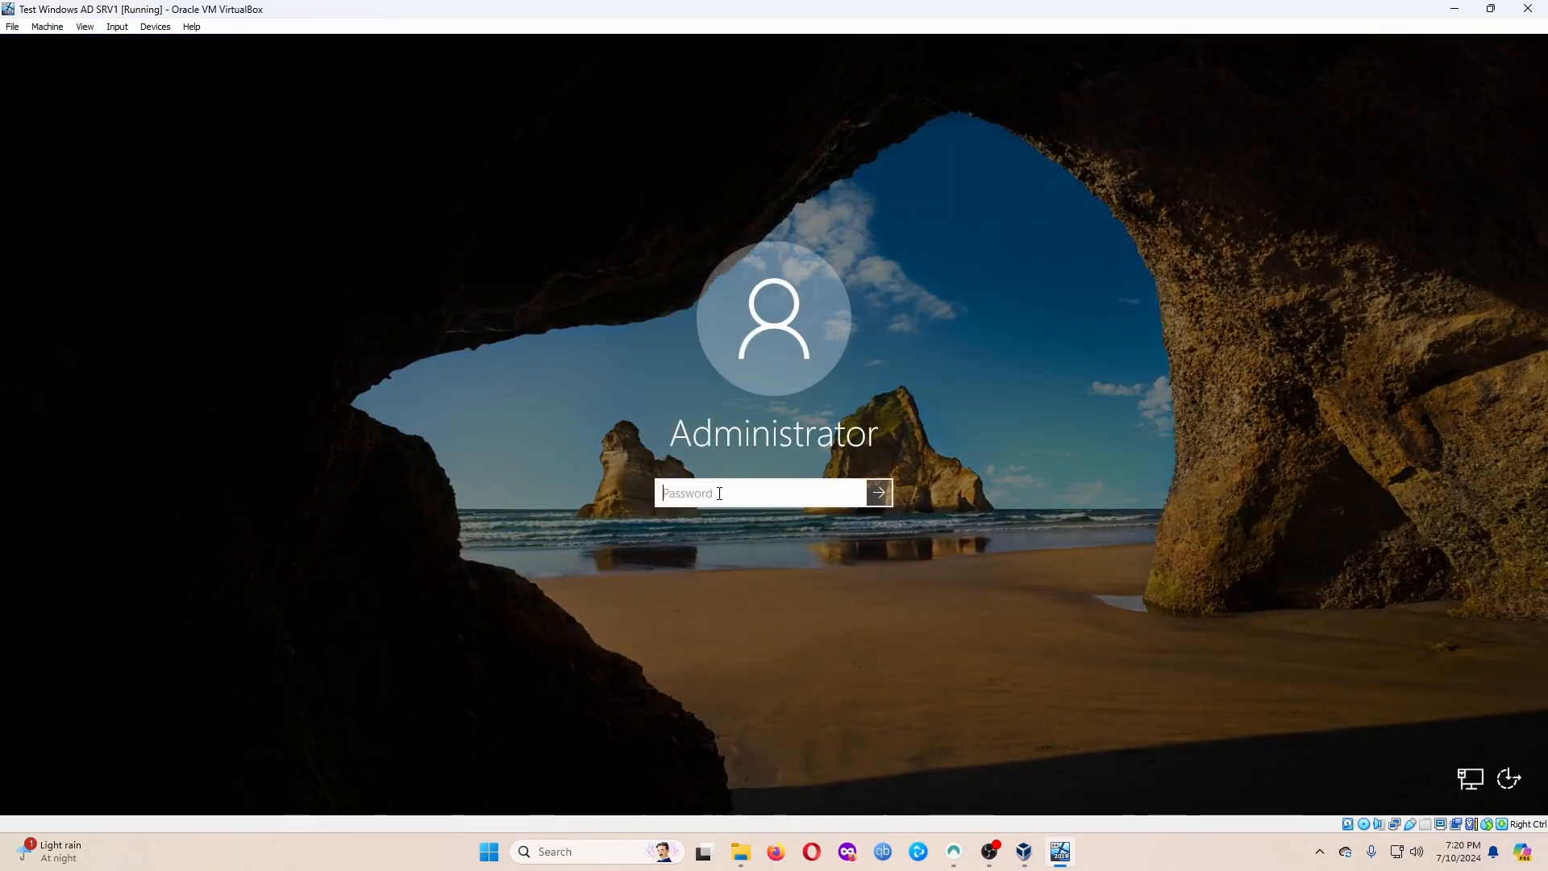
{"action": "type", "text": "•••"}
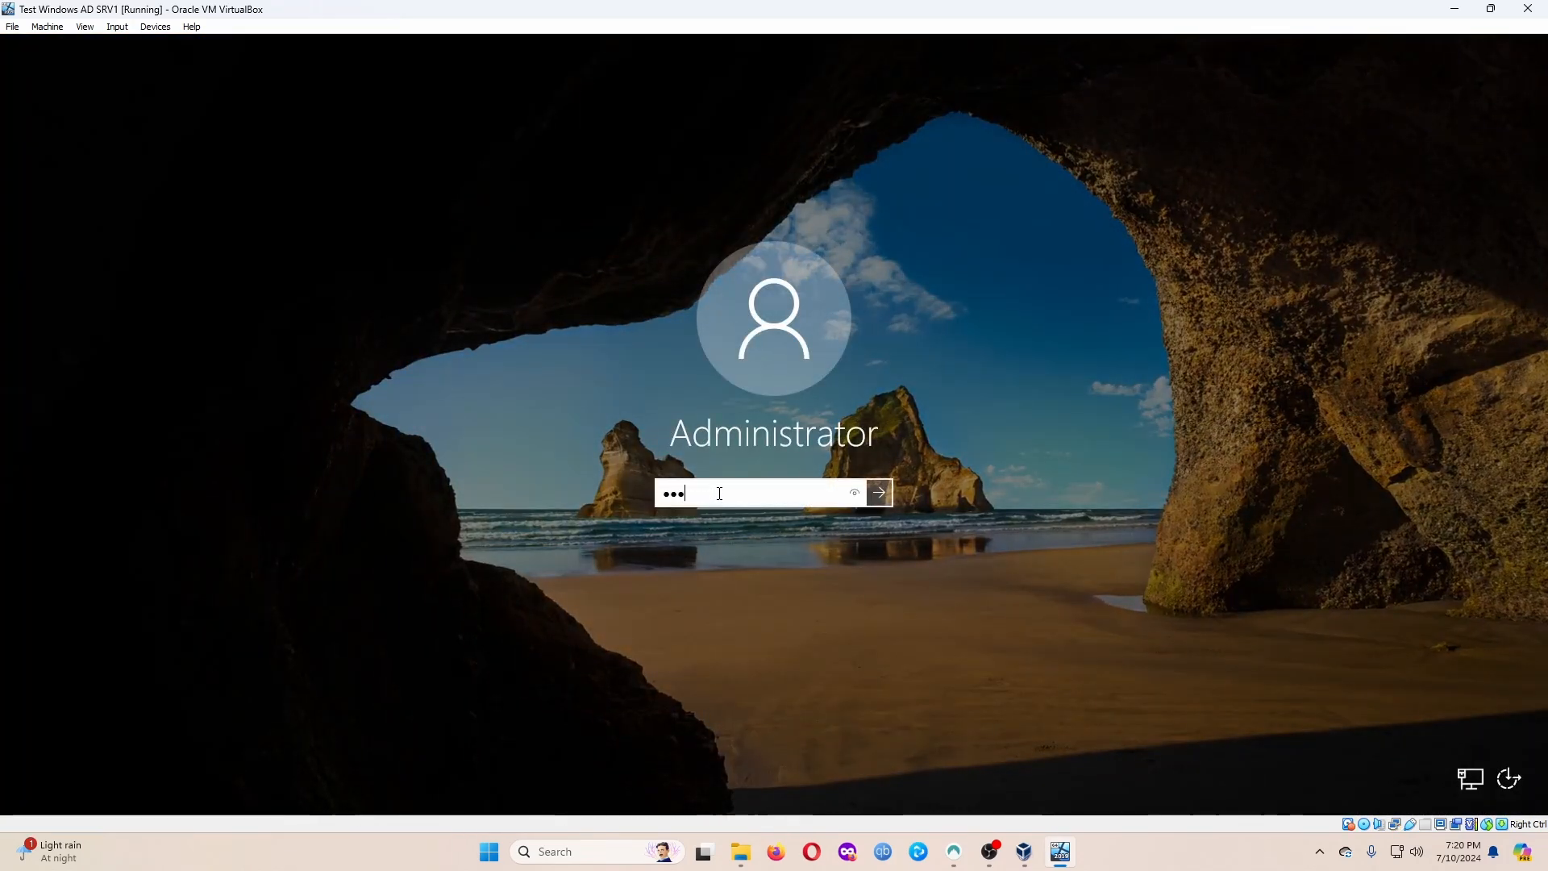
{"action": "type", "text": "••••"}
{"action": "key", "text": "Return"}
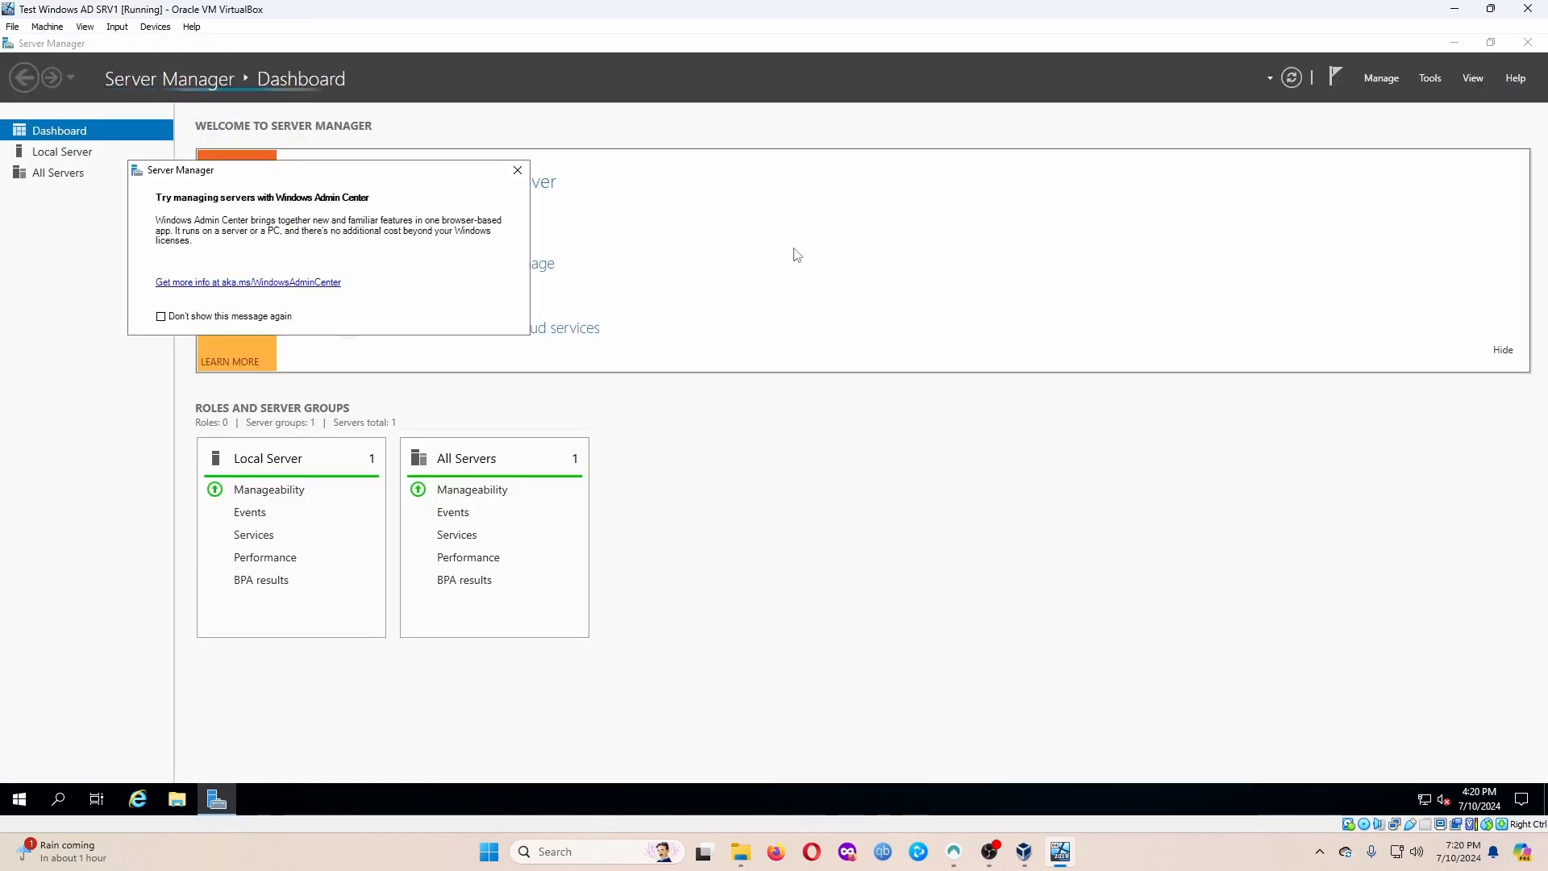
{"action": "left_click", "coordinate": [520, 172]}
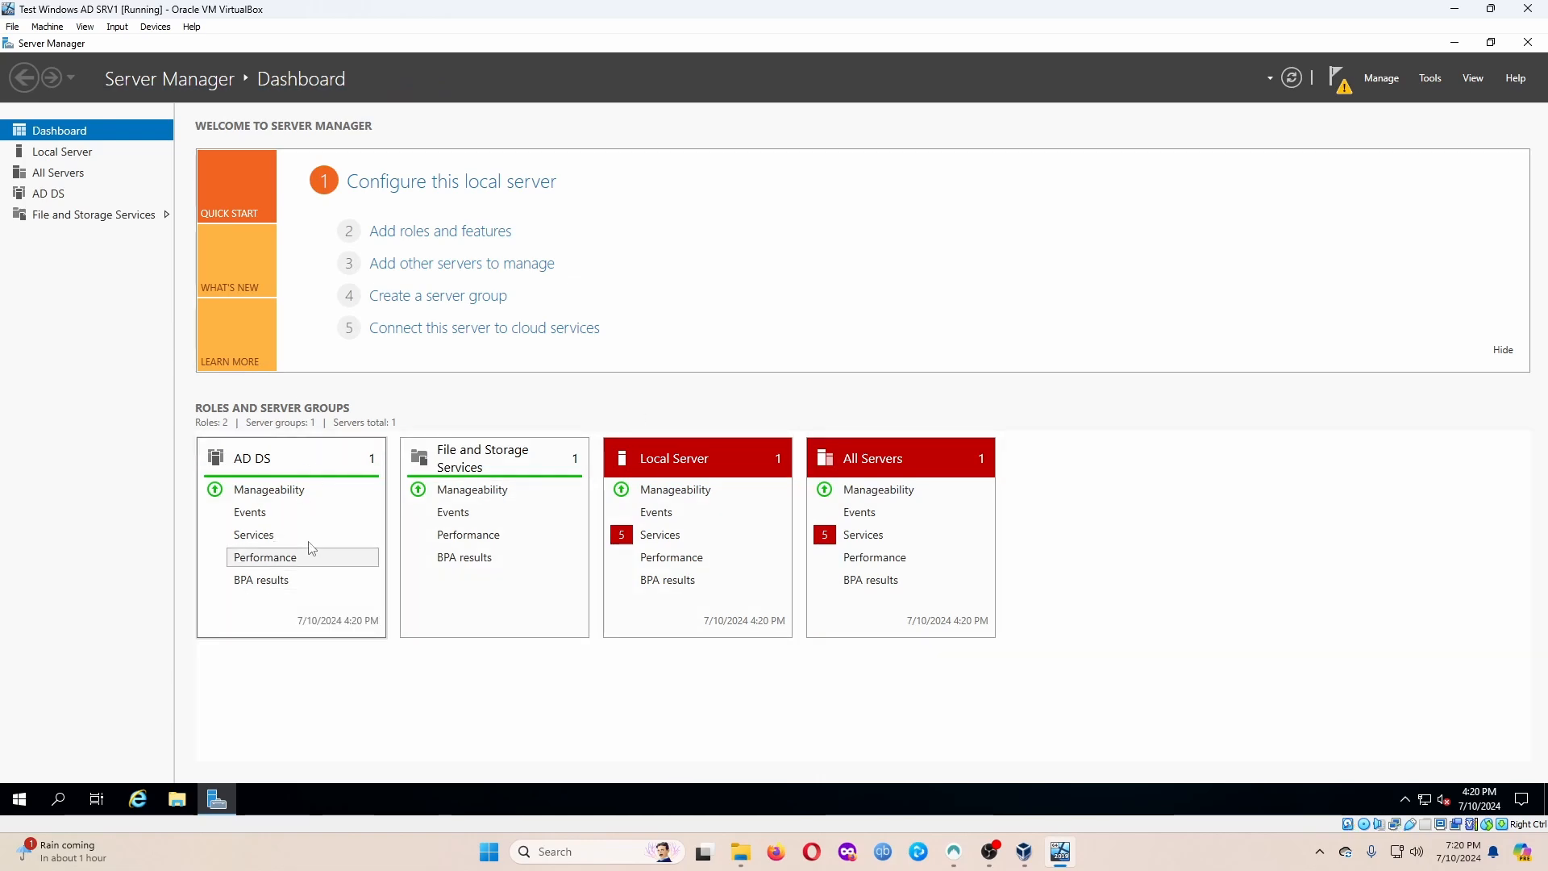
From the Server Manager notifications, choose 'Promote this server to a domain controller'.
{"action": "left_click", "coordinate": [1336, 77]}
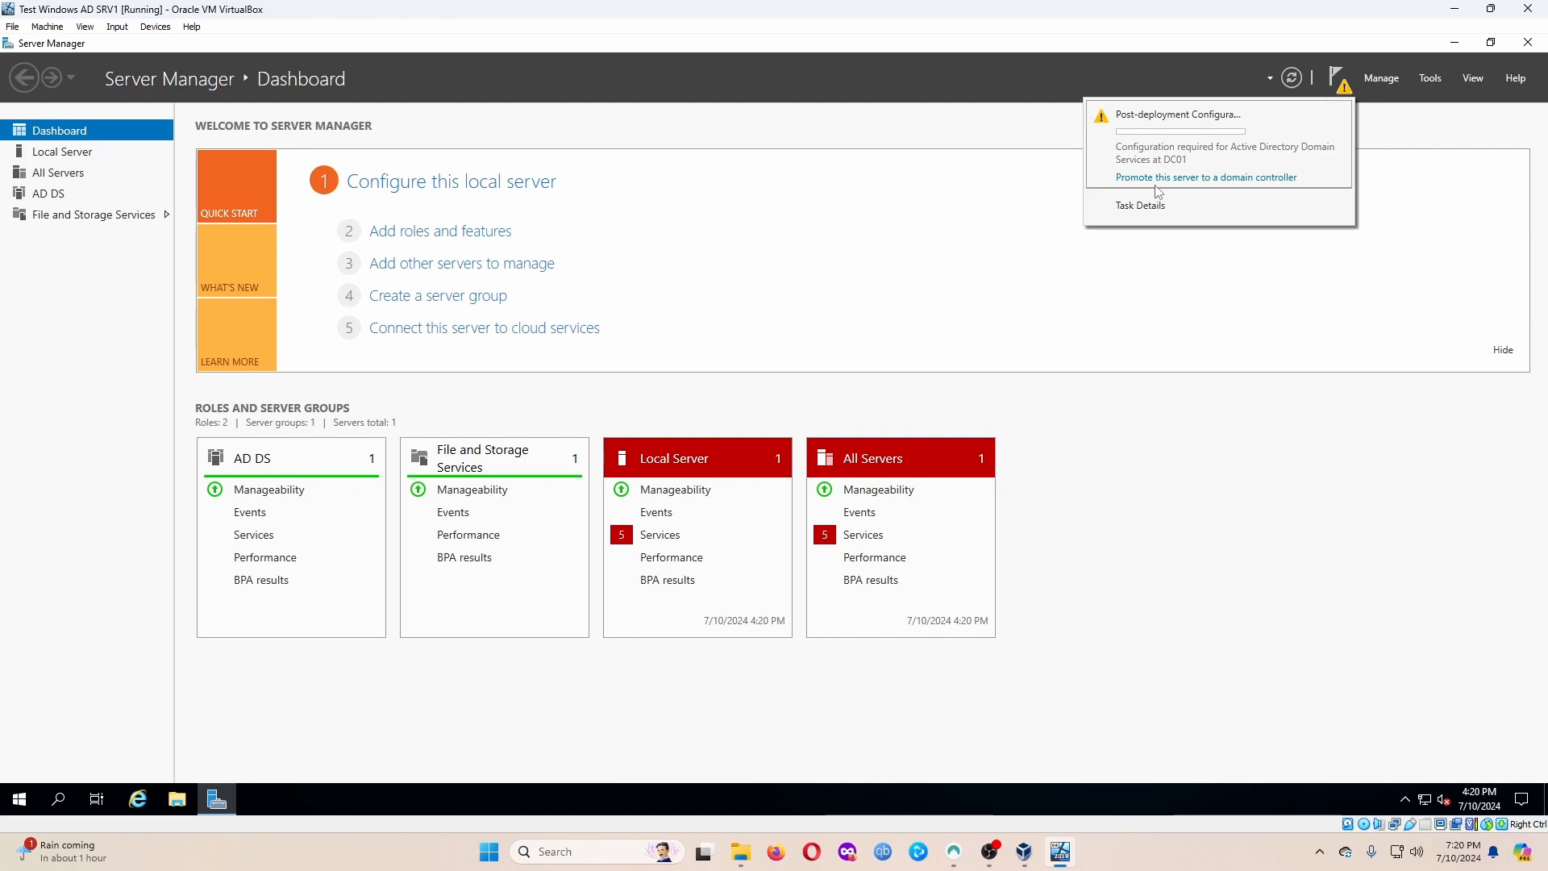
{"action": "left_click", "coordinate": [1233, 183]}
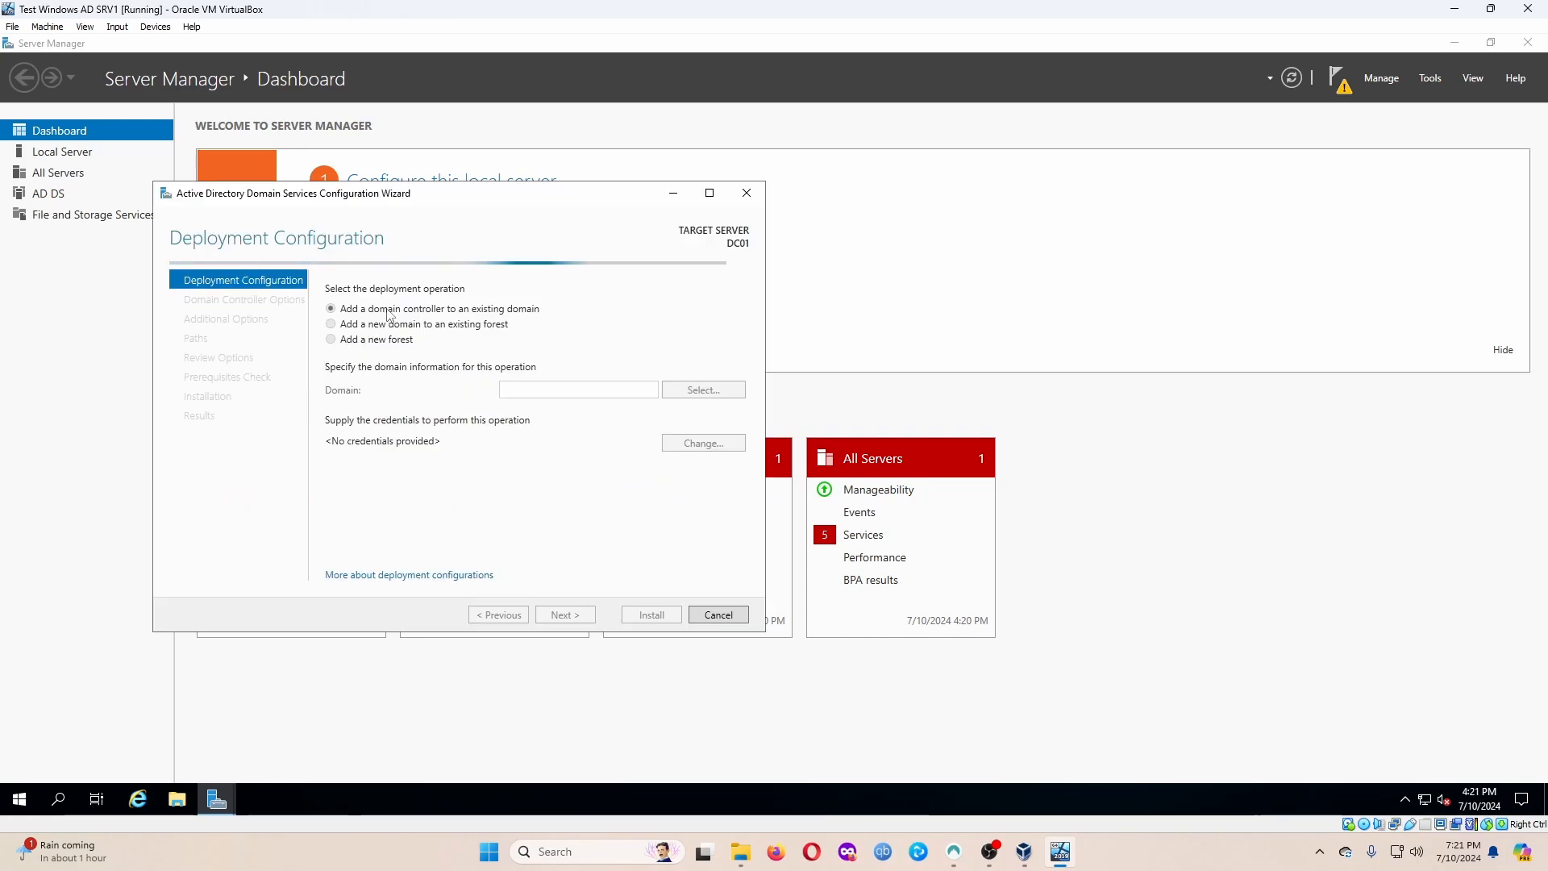
Choose 'Add a new forest' with root domain name MYDOMAIN.COM and continue.
{"action": "left_click_drag", "start_coordinate": [428, 200], "coordinate": [572, 184]}
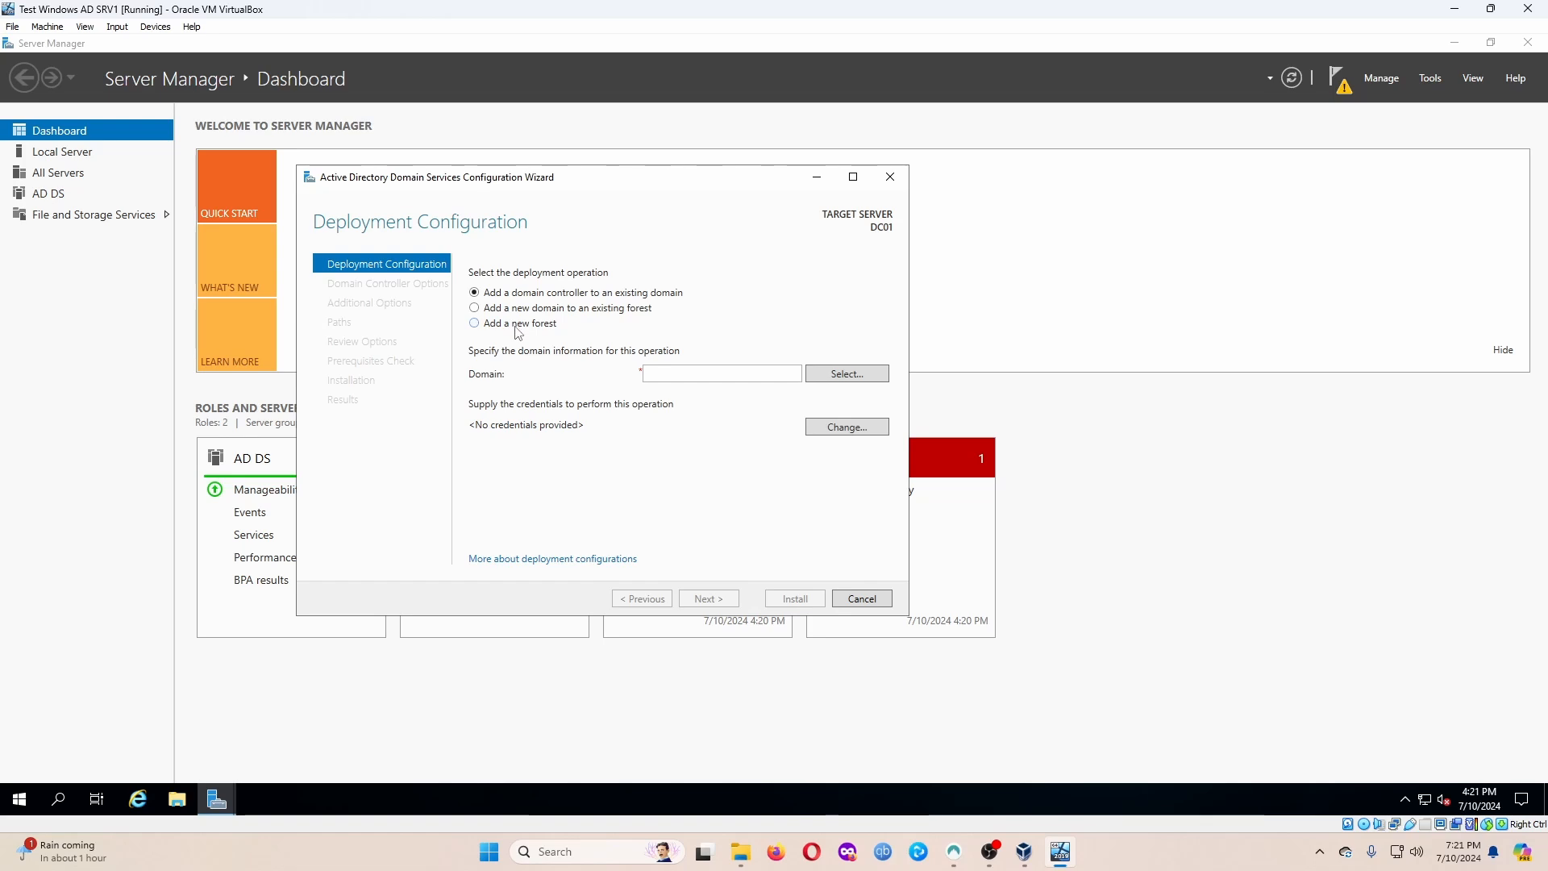
{"action": "left_click", "coordinate": [515, 326]}
{"action": "left_click", "coordinate": [707, 376]}
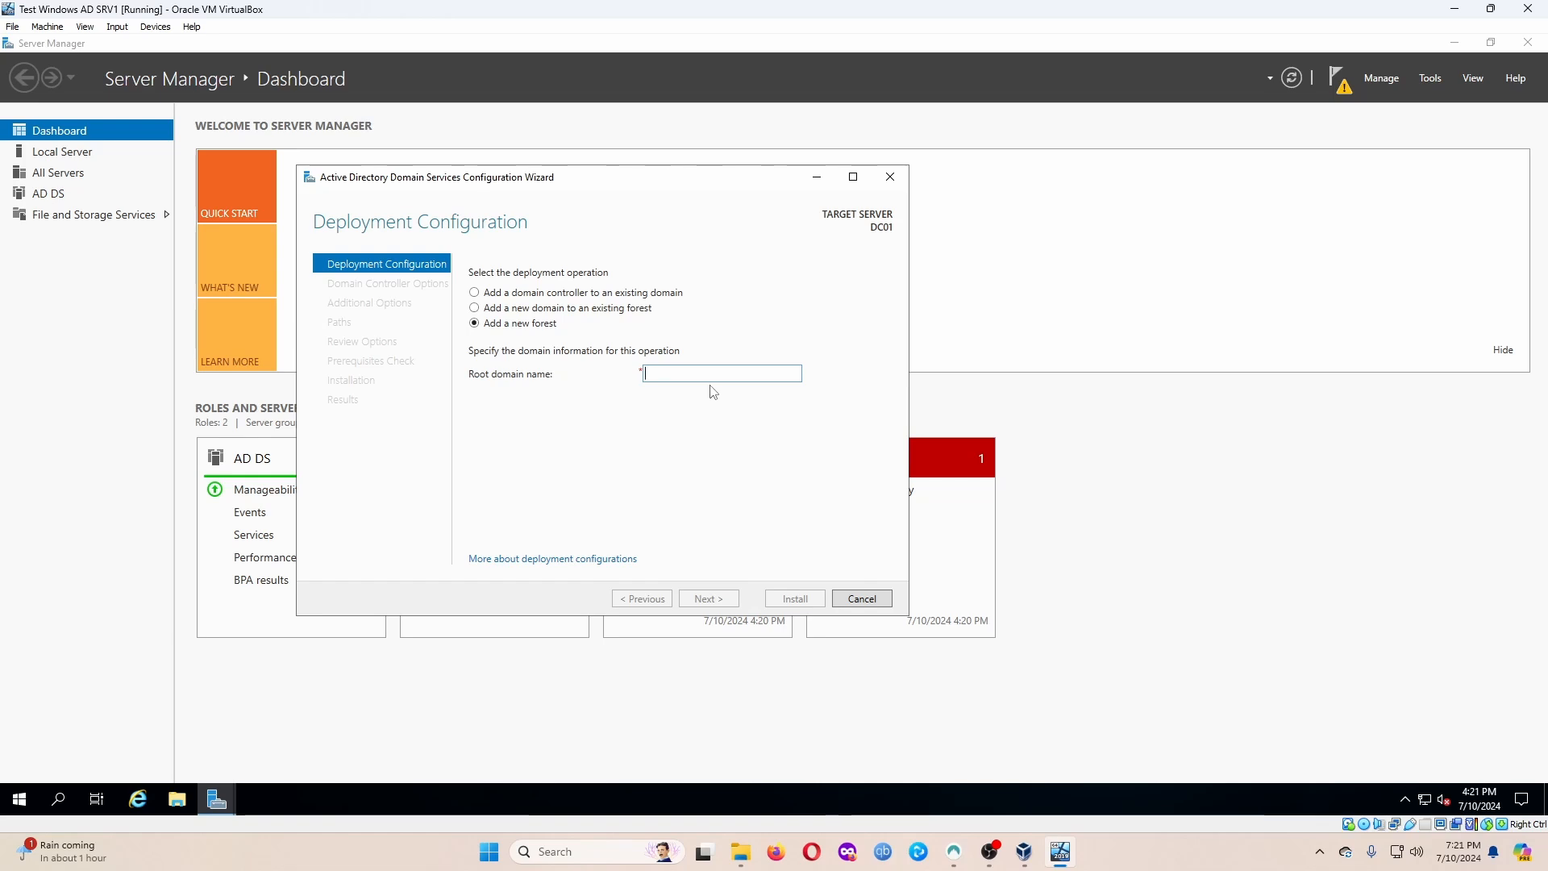
{"action": "type", "text": "MYDOMAIN"}
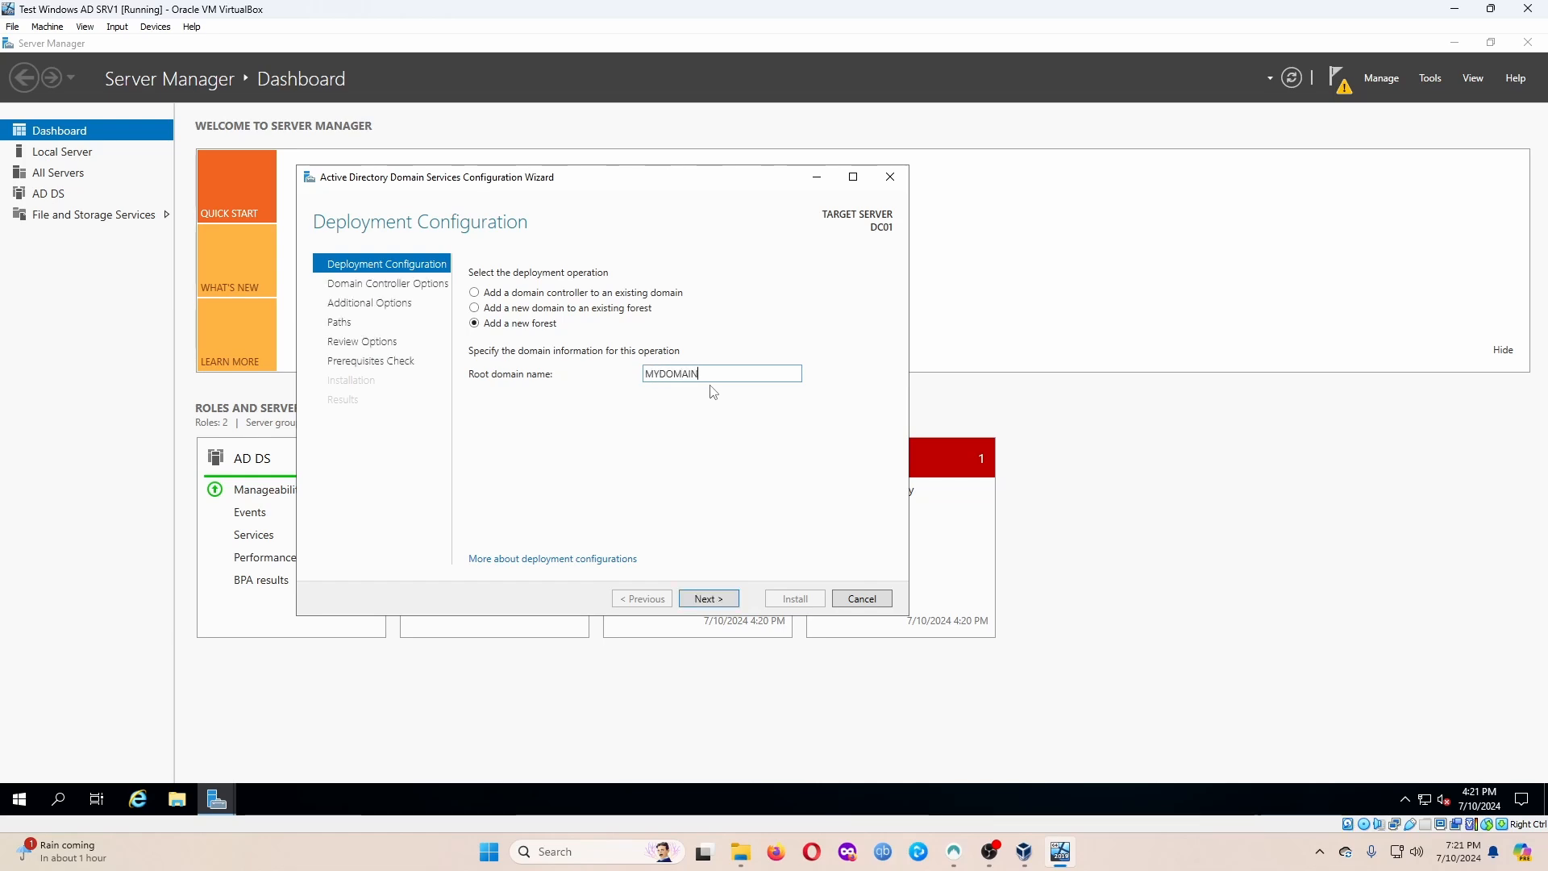
{"action": "type", "text": ".COM"}
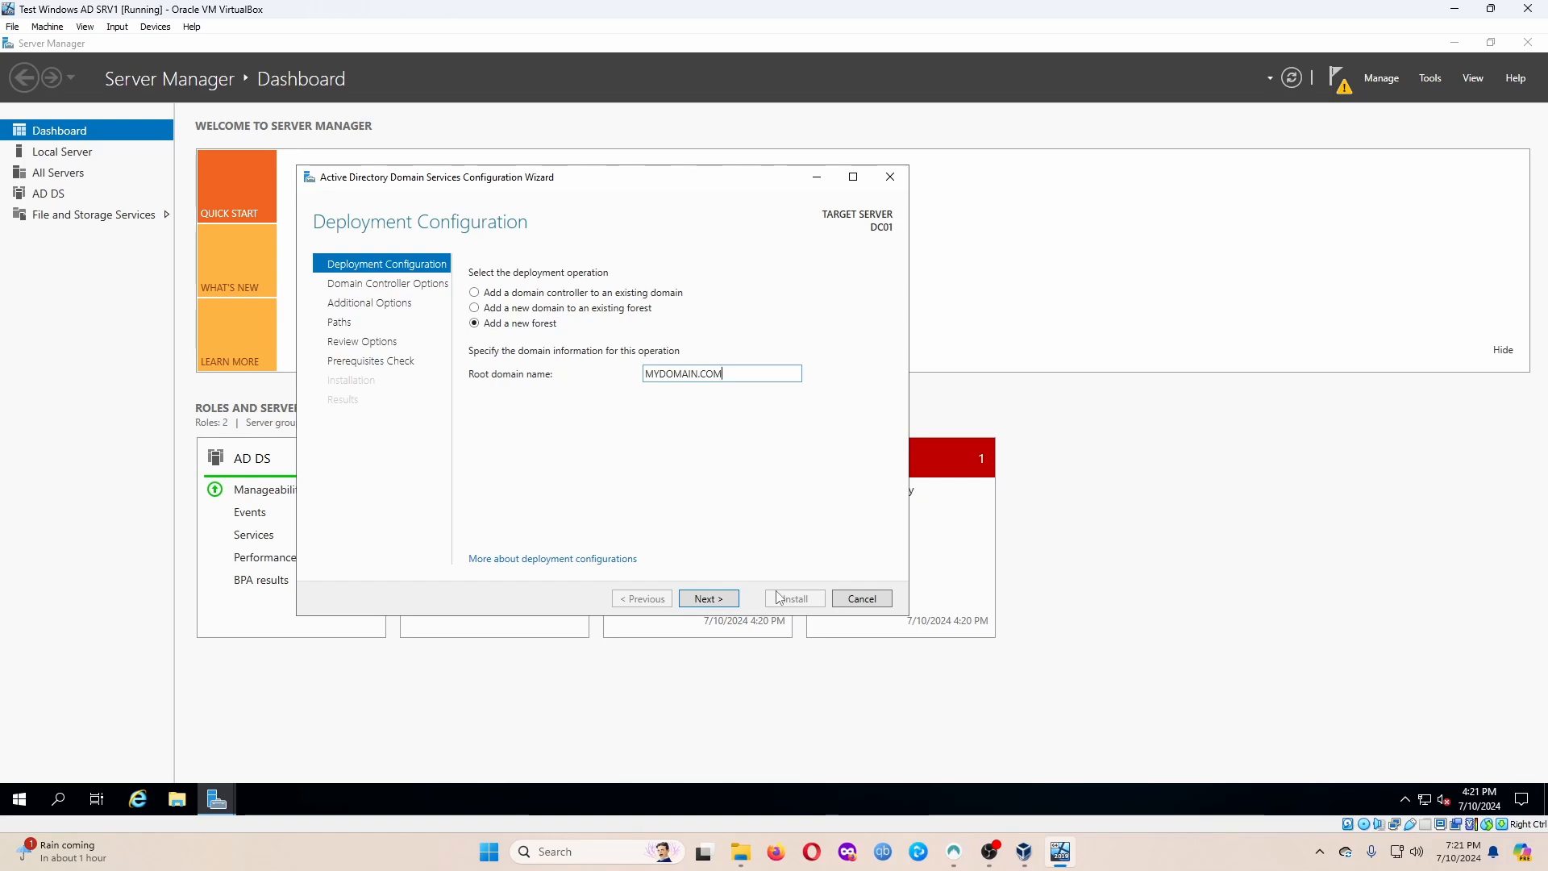
{"action": "left_click", "coordinate": [729, 603]}
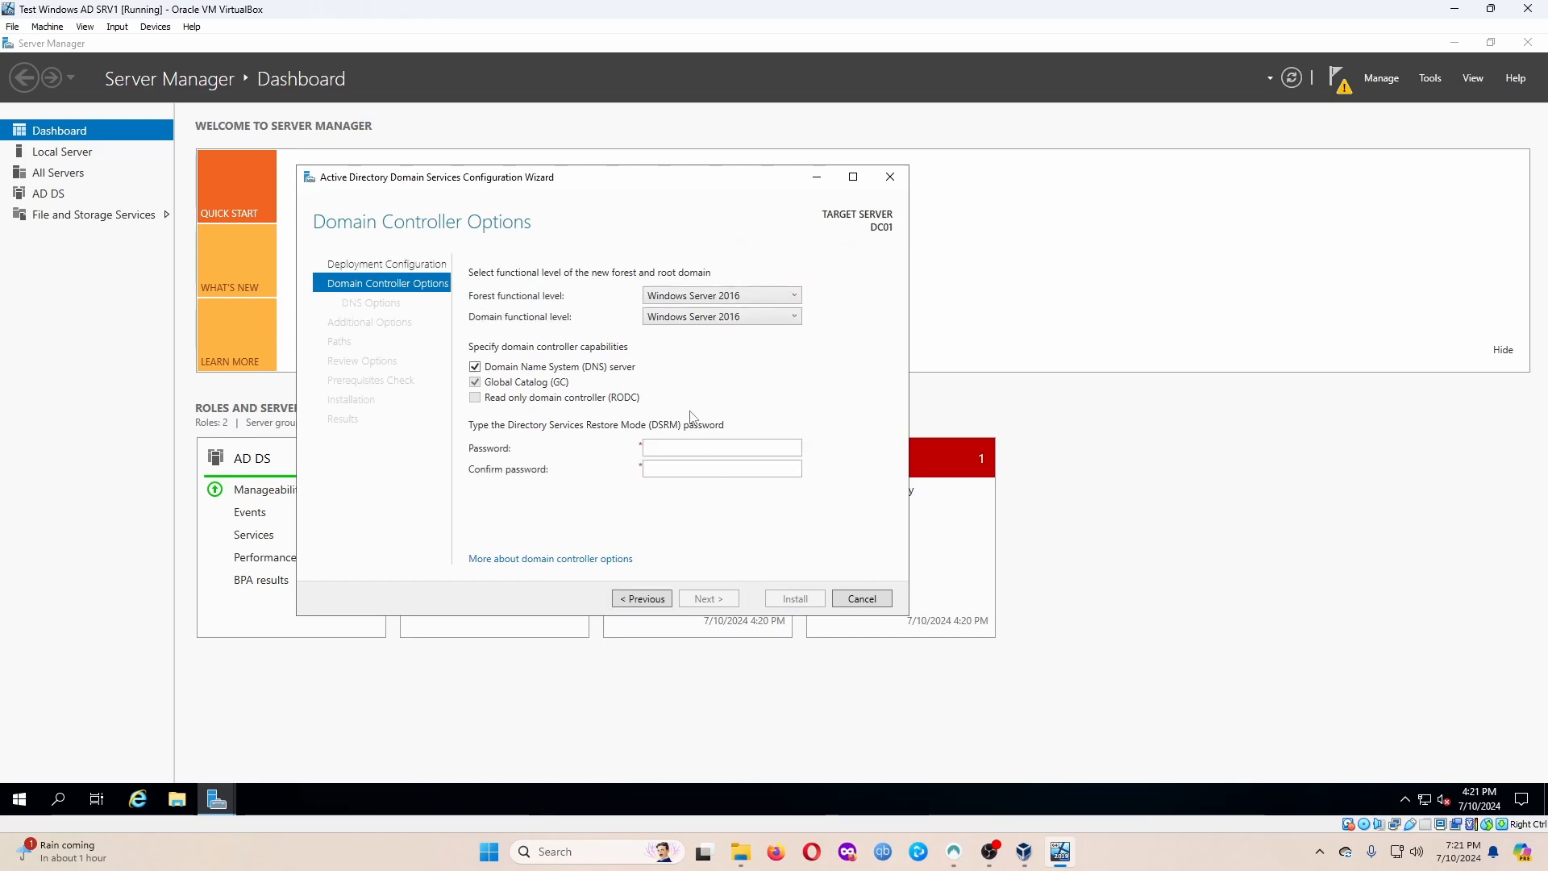
Enter a Directory Services Restore Mode password and submit the Domain Controller Options.
{"action": "left_click", "coordinate": [675, 446]}
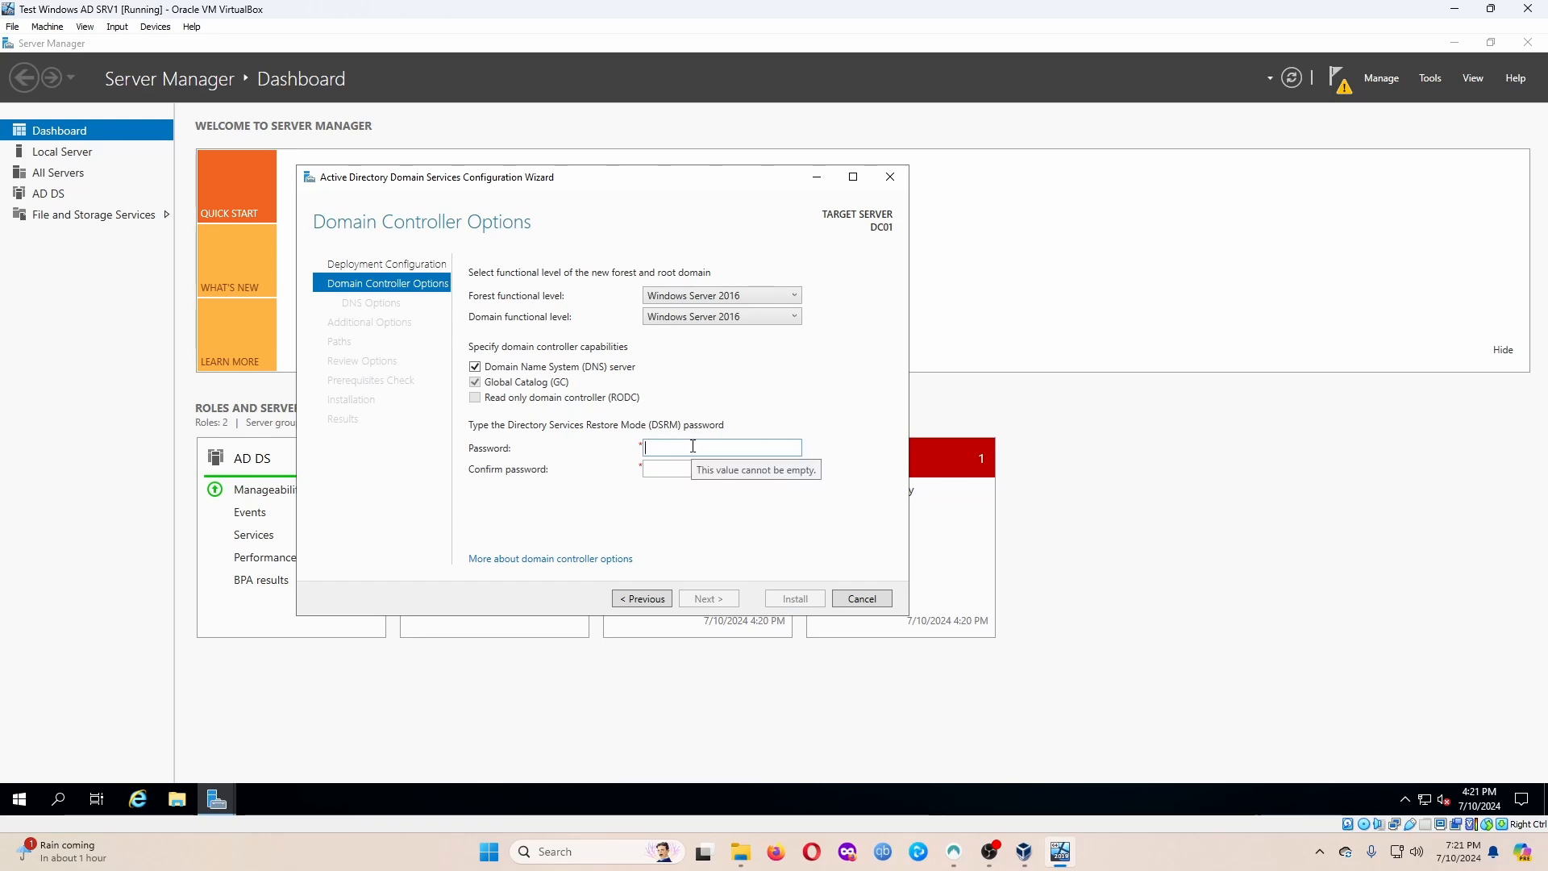
{"action": "type", "text": "•••••••"}
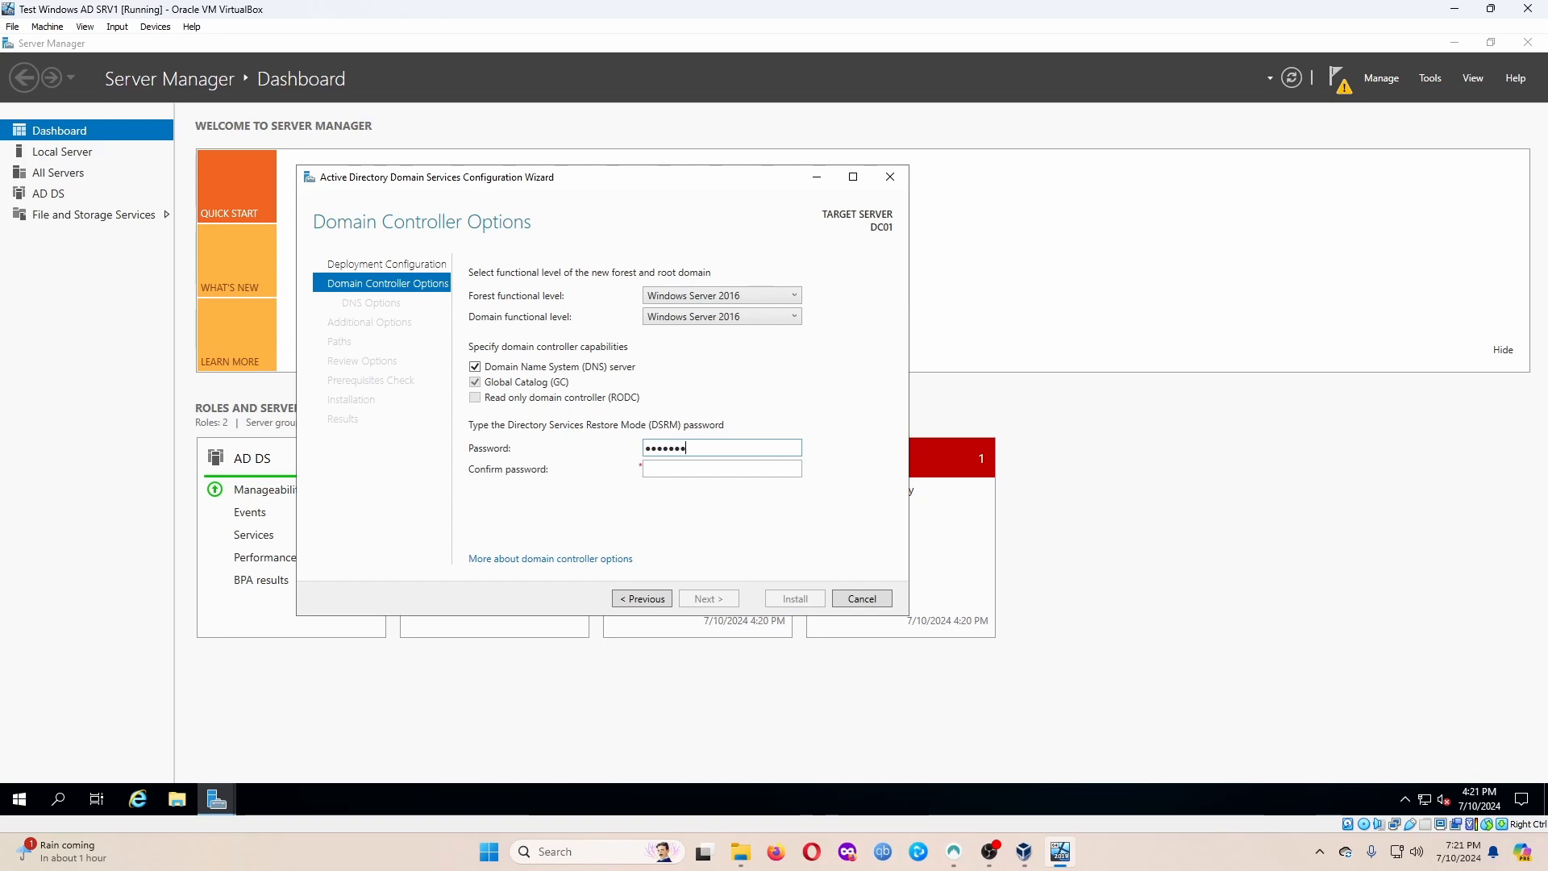
{"action": "type", "text": "••••"}
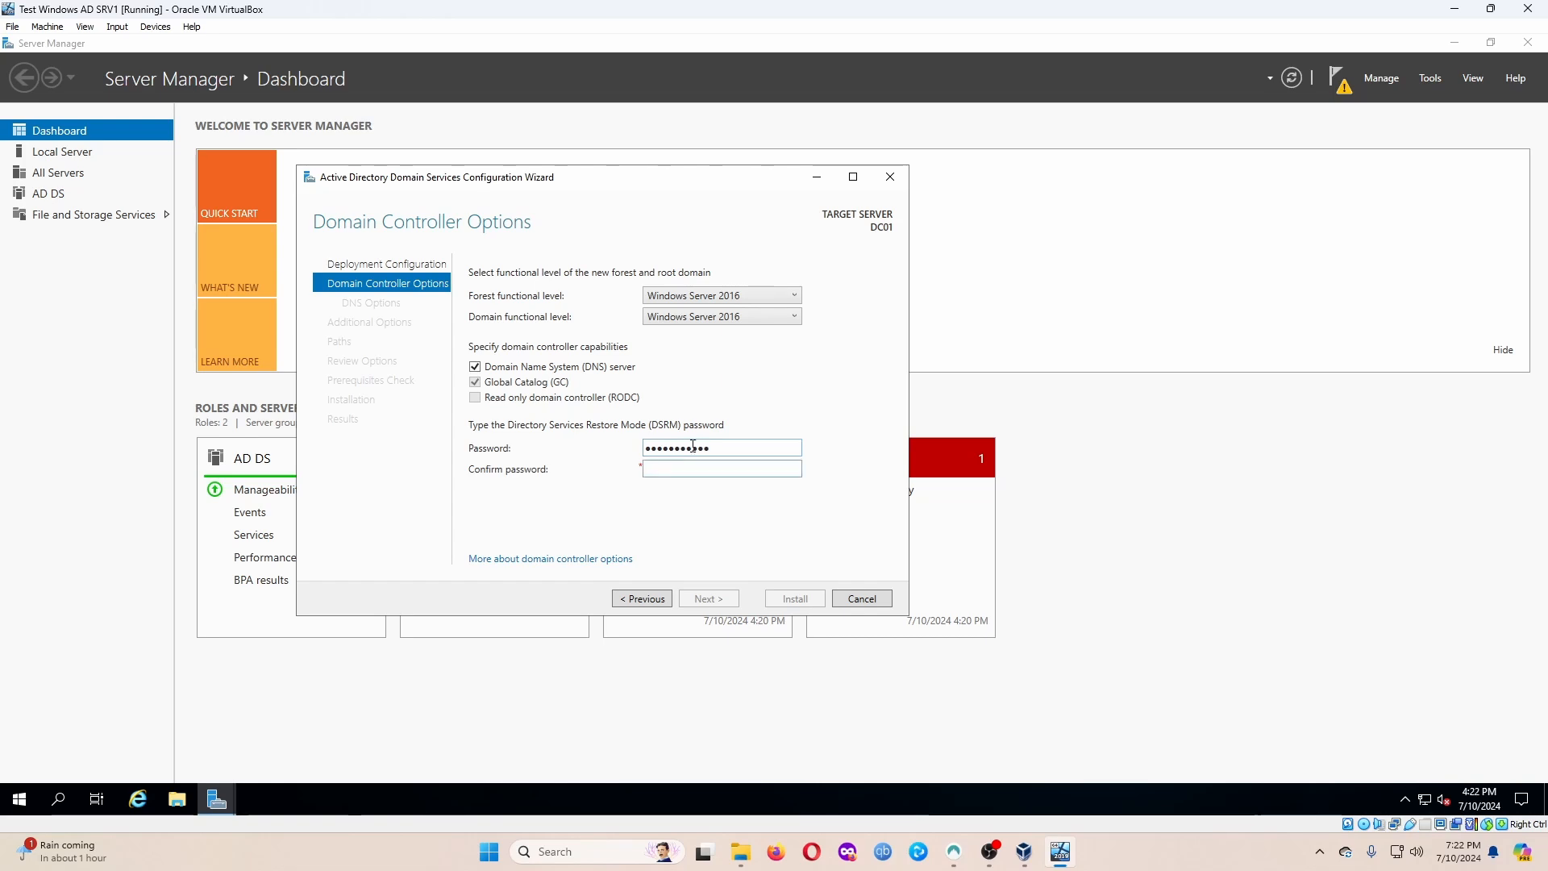
{"action": "type", "text": "•••••••••••"}
{"action": "left_click", "coordinate": [719, 599]}
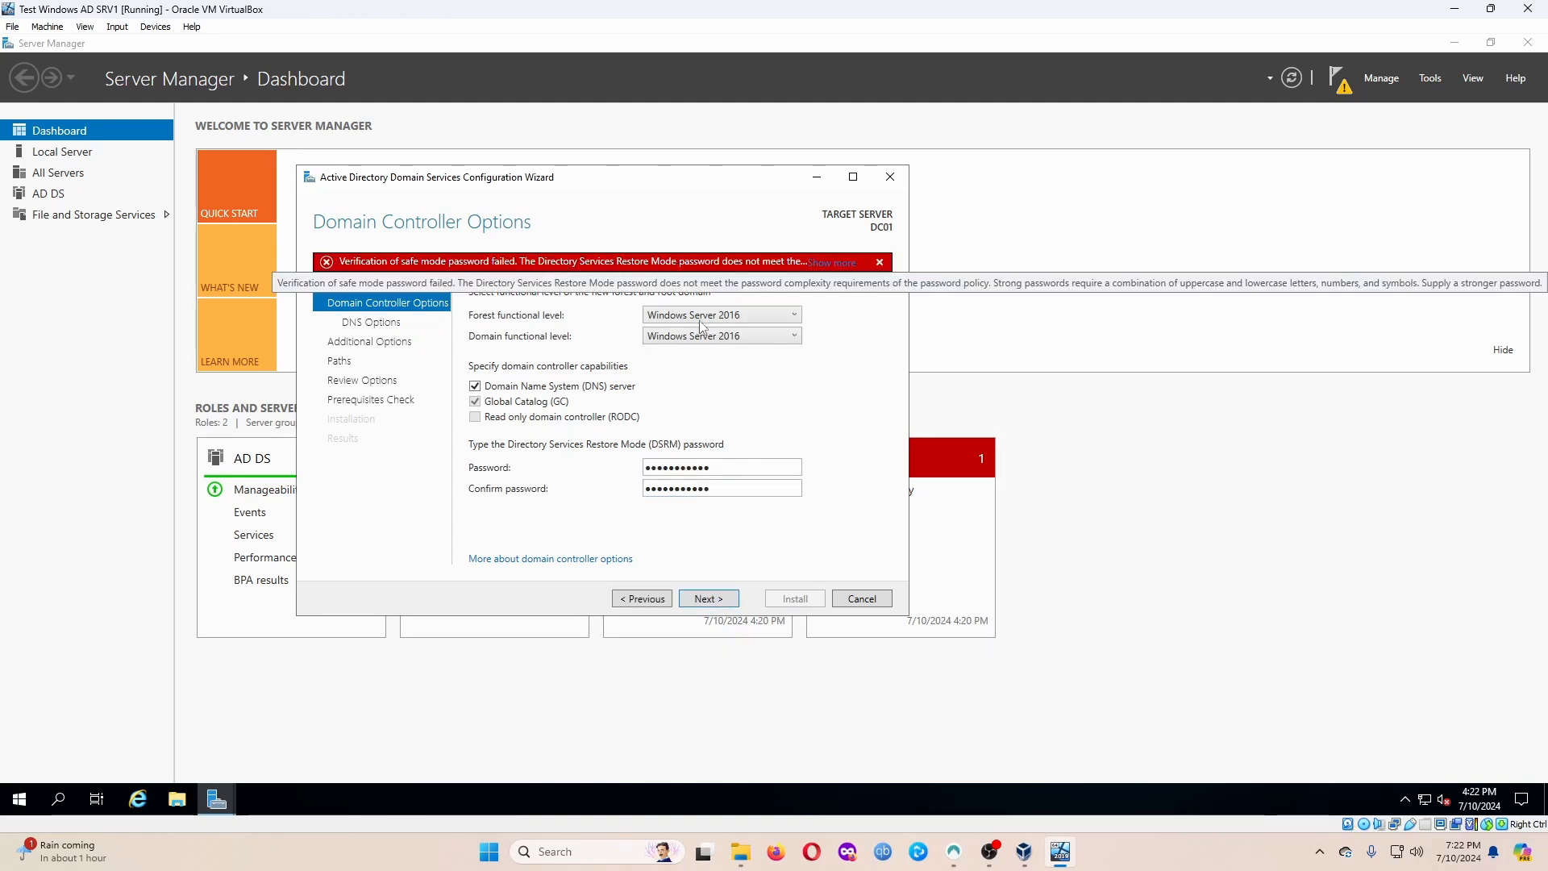
Replace the rejected DSRM password with a stronger one in both fields and continue.
{"action": "left_click_drag", "start_coordinate": [749, 467], "coordinate": [530, 469]}
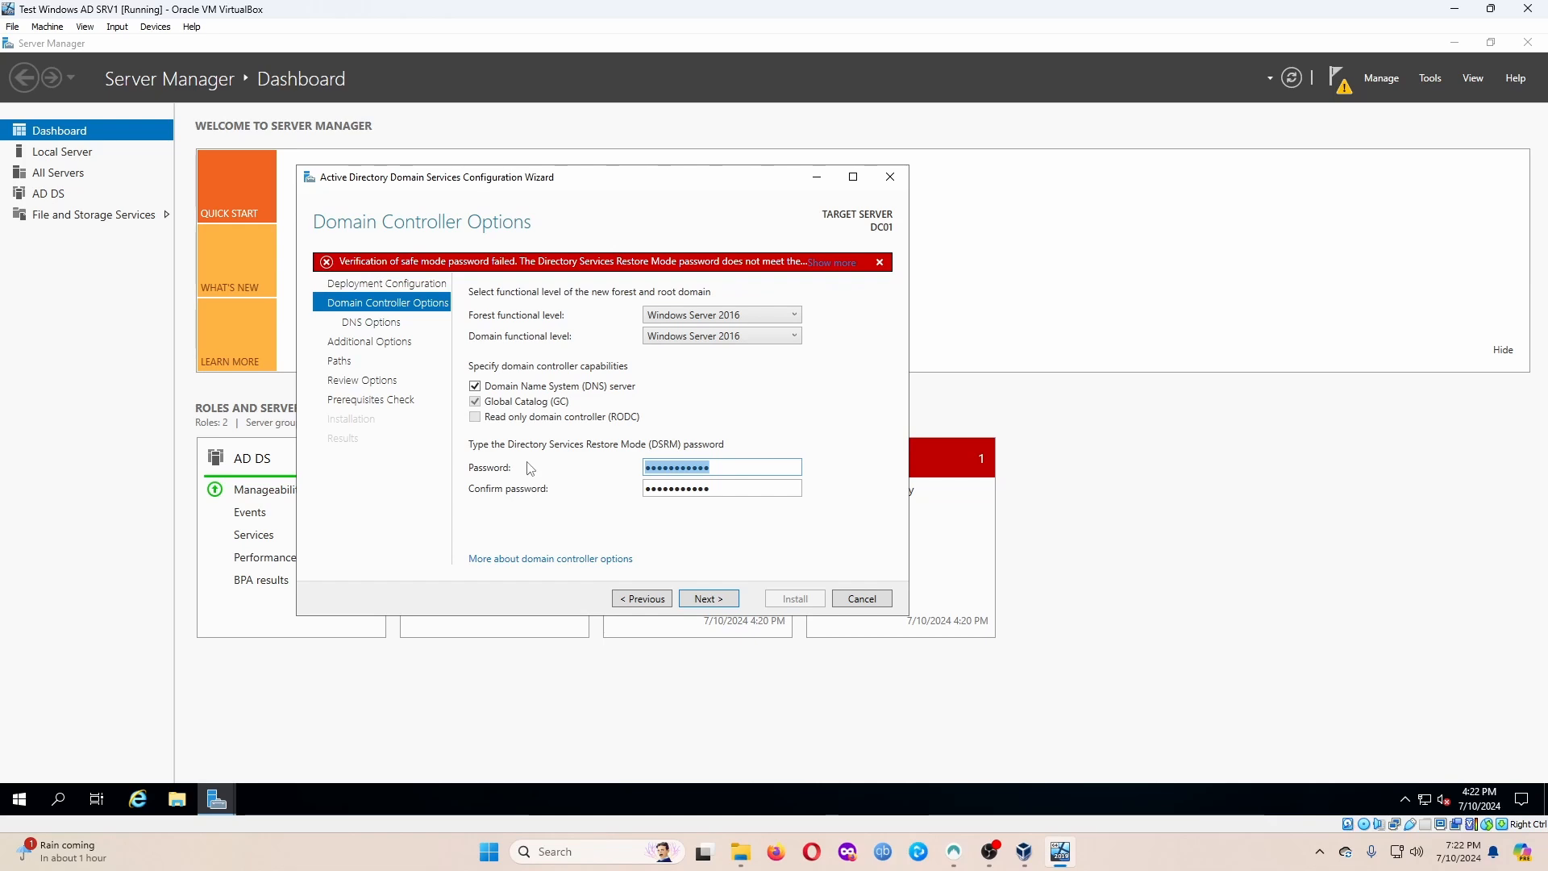
{"action": "type", "text": "Pa•••••"}
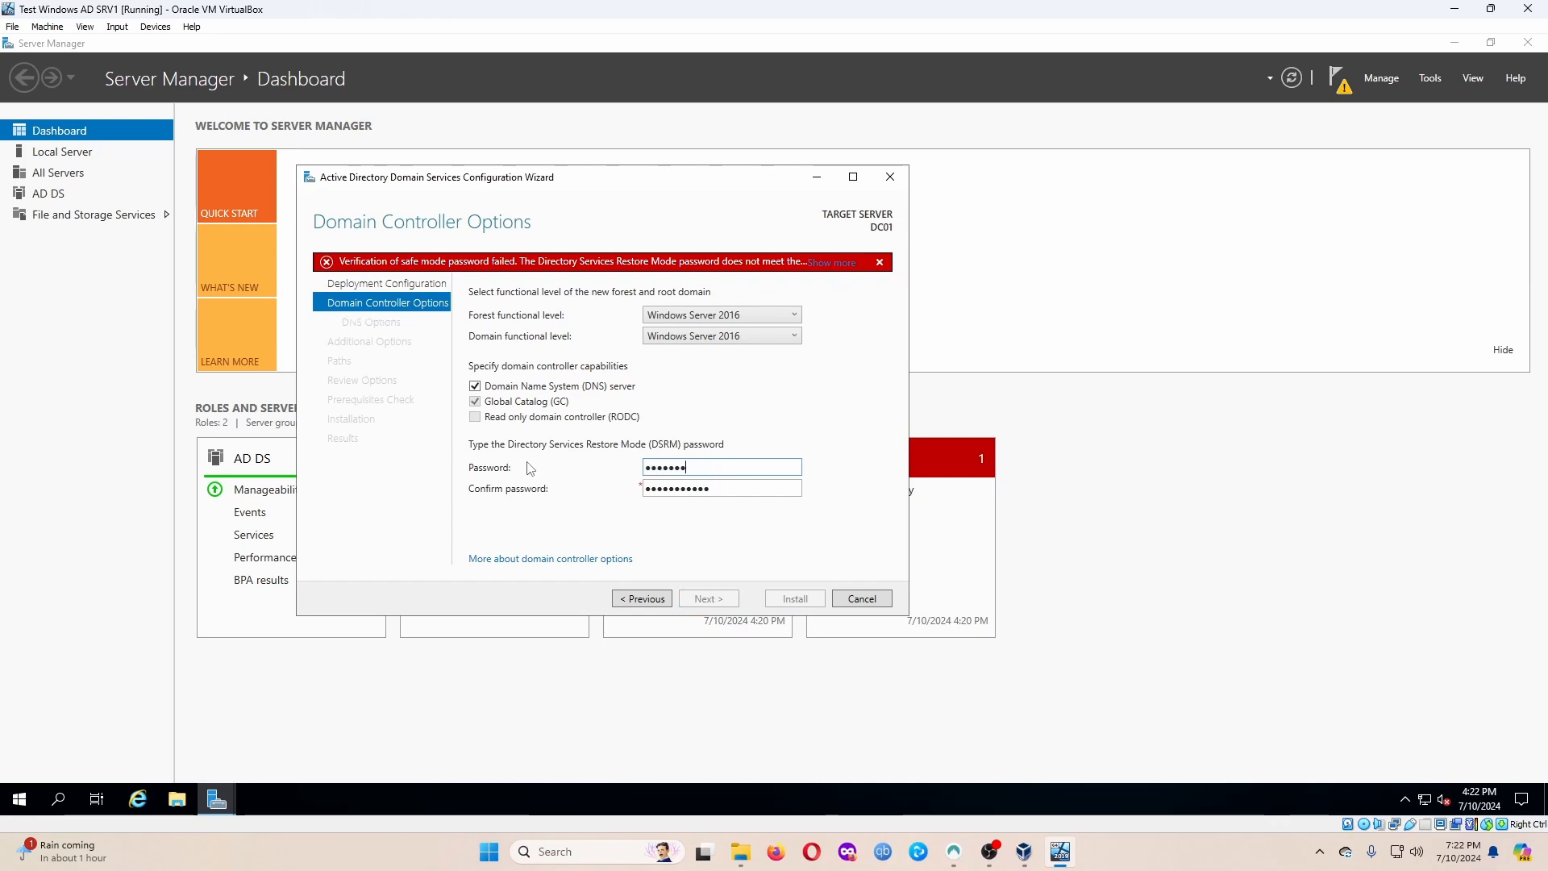
{"action": "type", "text": "••"}
{"action": "key", "text": "Tab"}
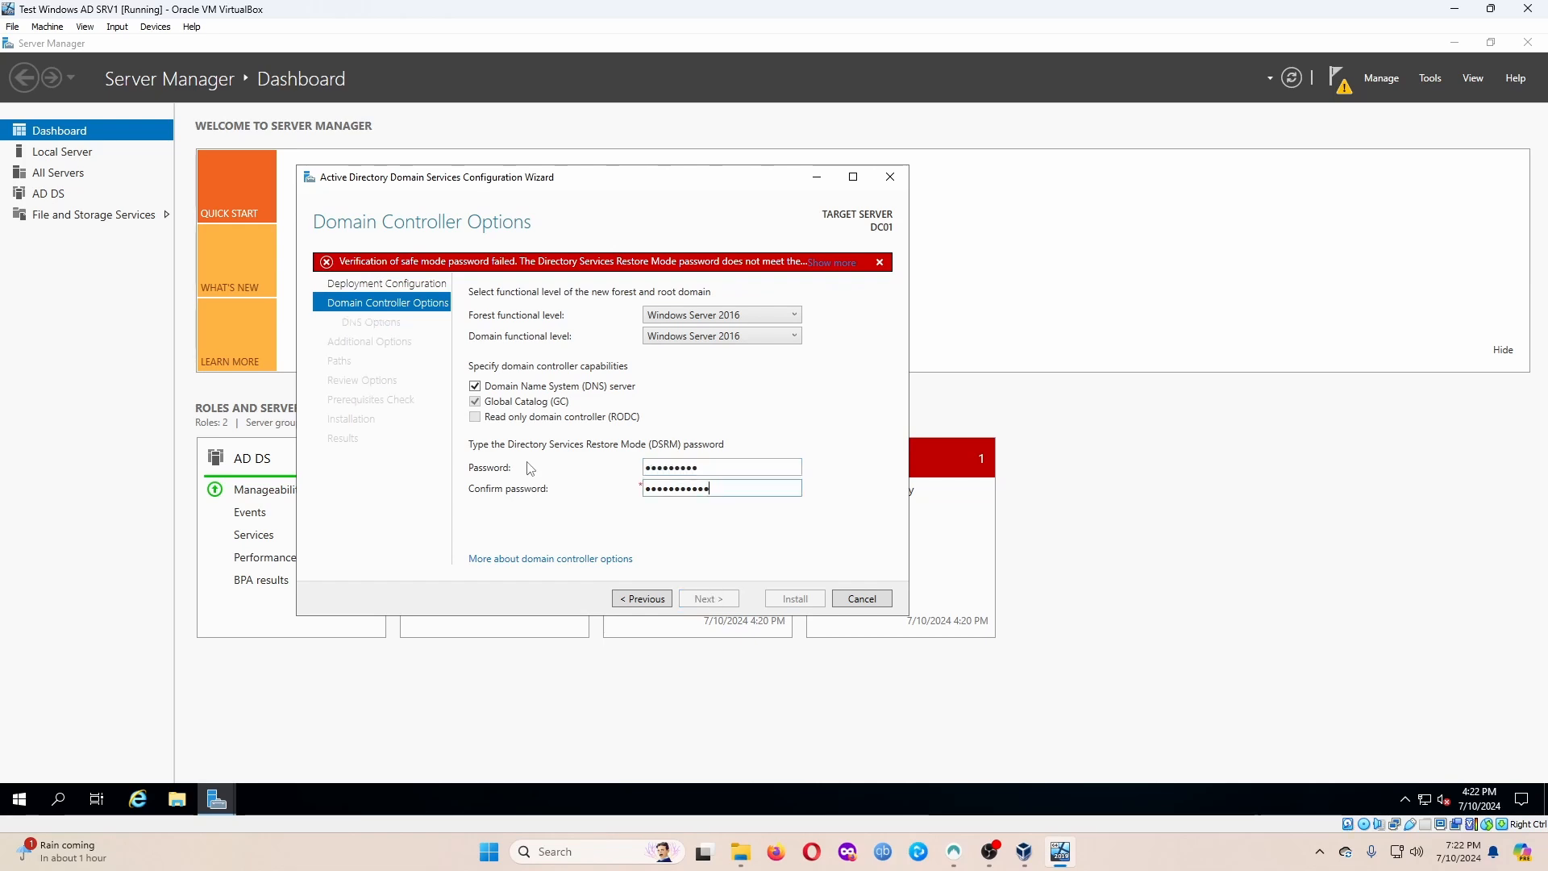
{"action": "key", "text": "ctrl+a"}
{"action": "type", "text": "Password1"}
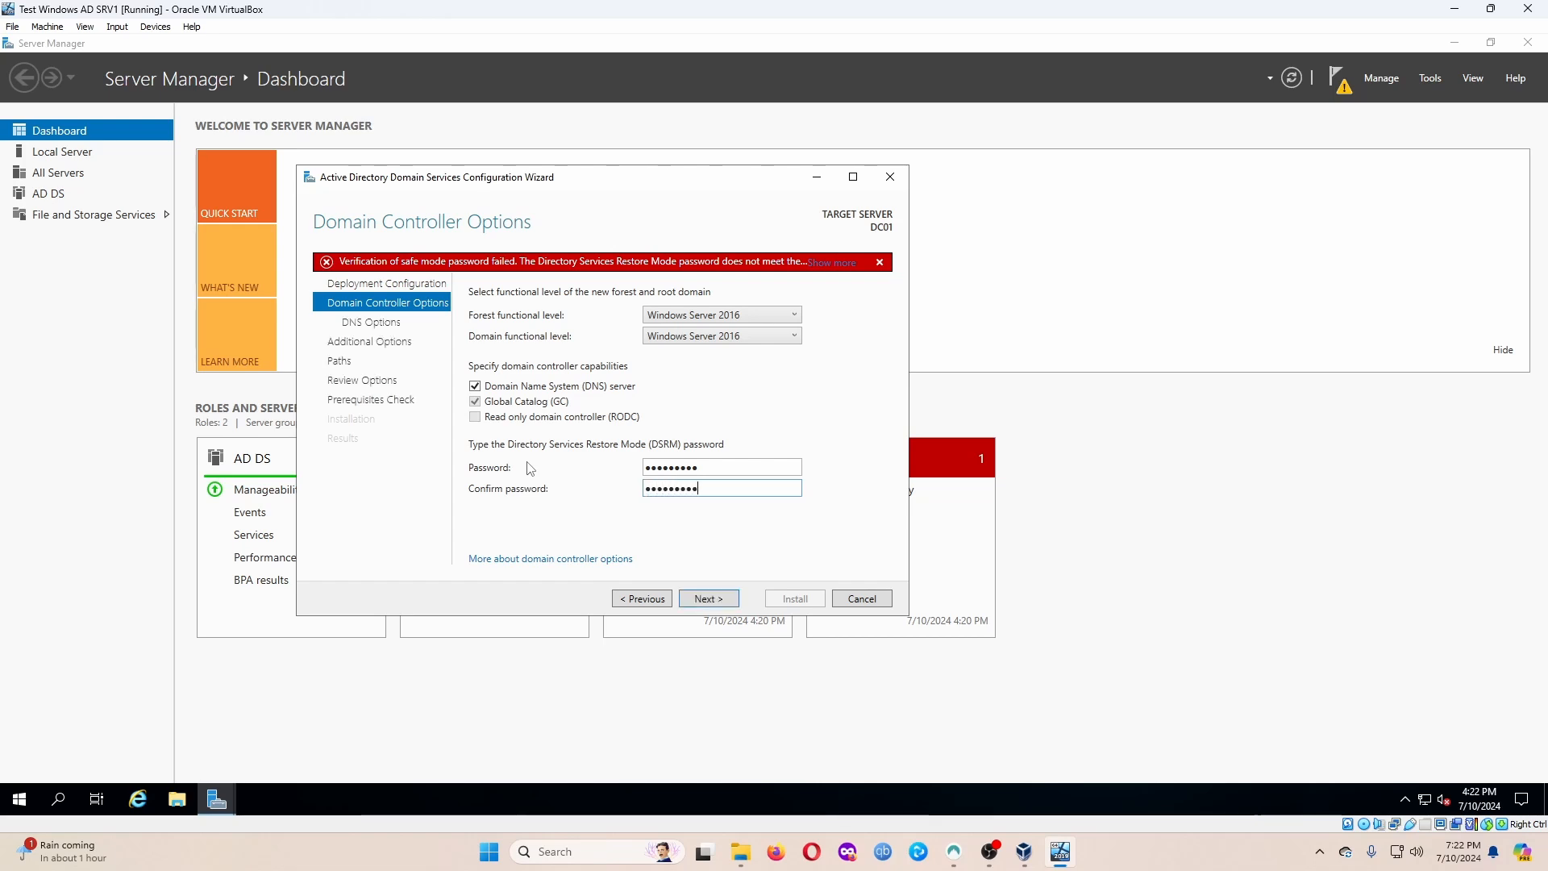
{"action": "key", "text": "Return"}
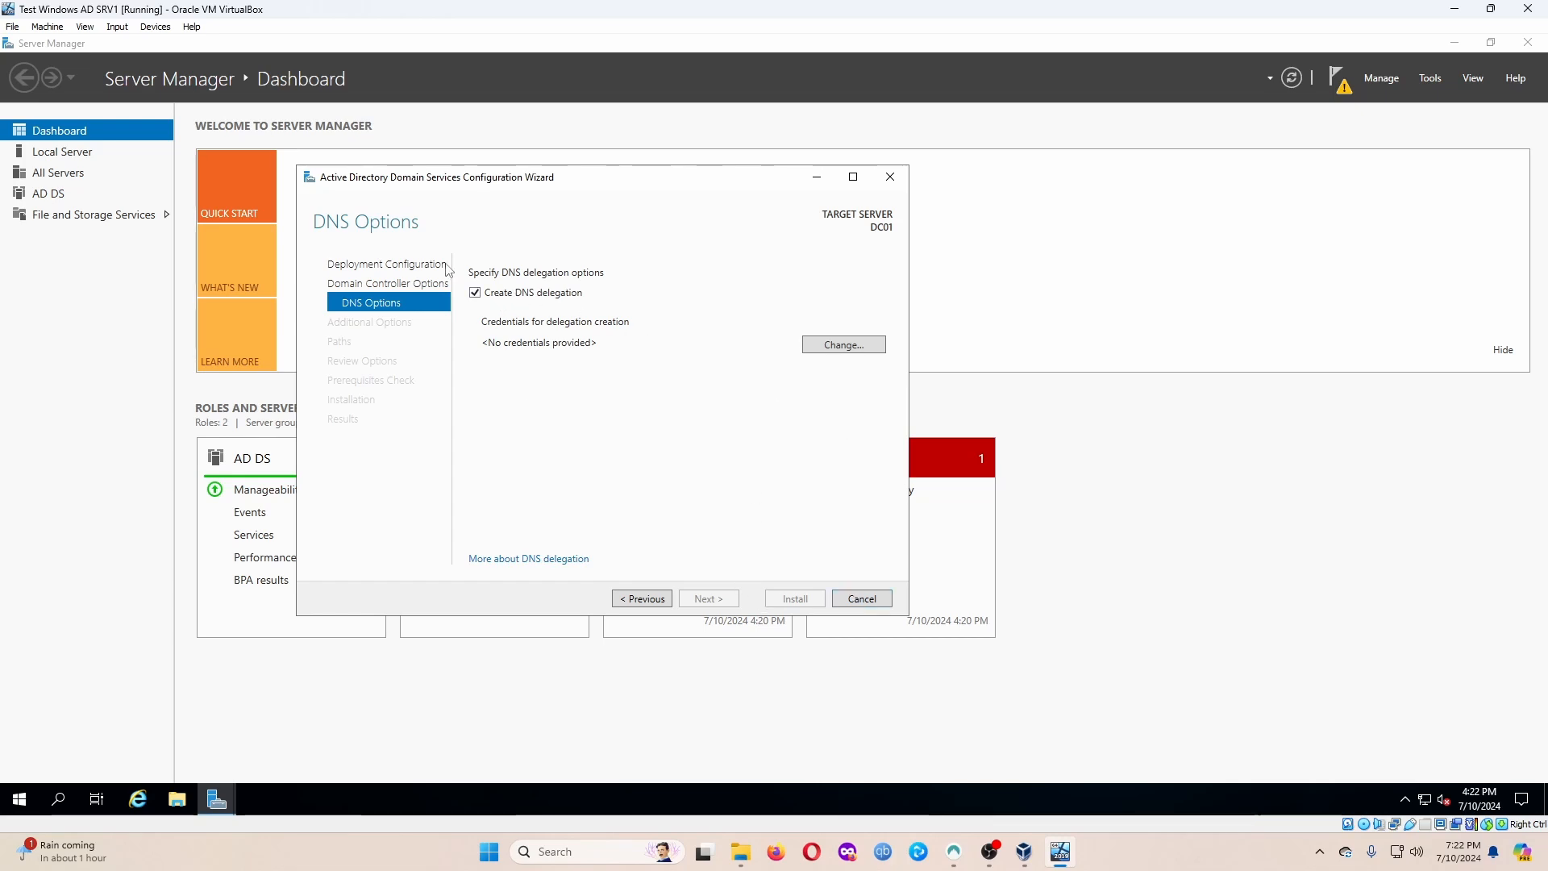
Cancel the DNS delegation credentials prompt, uncheck Create DNS delegation, and continue.
{"action": "left_click", "coordinate": [835, 345]}
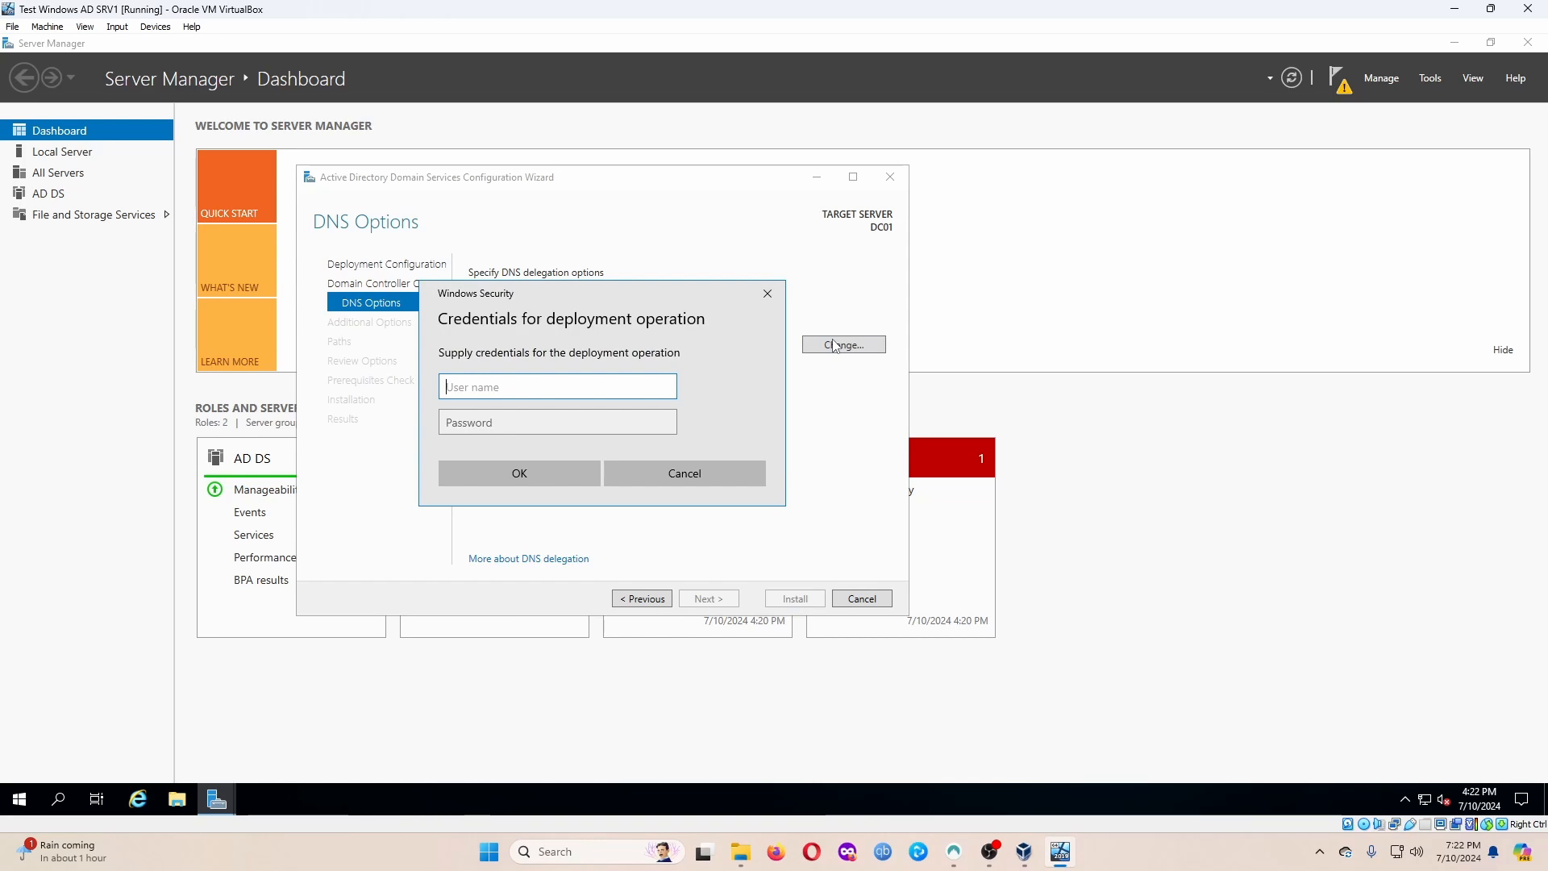
{"action": "left_click", "coordinate": [727, 487]}
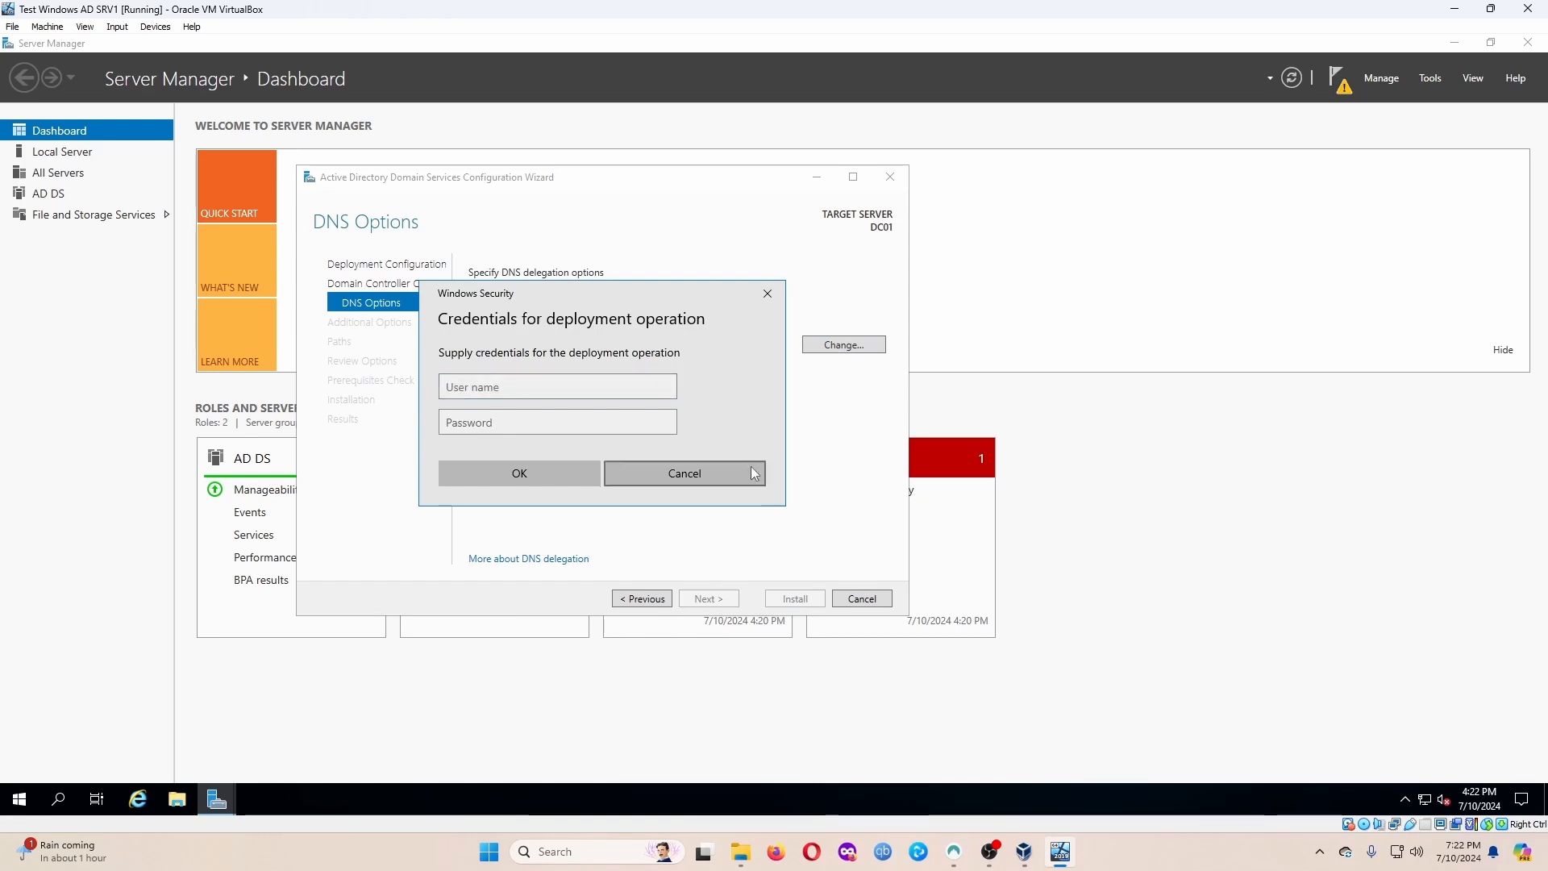
{"action": "left_click", "coordinate": [751, 473]}
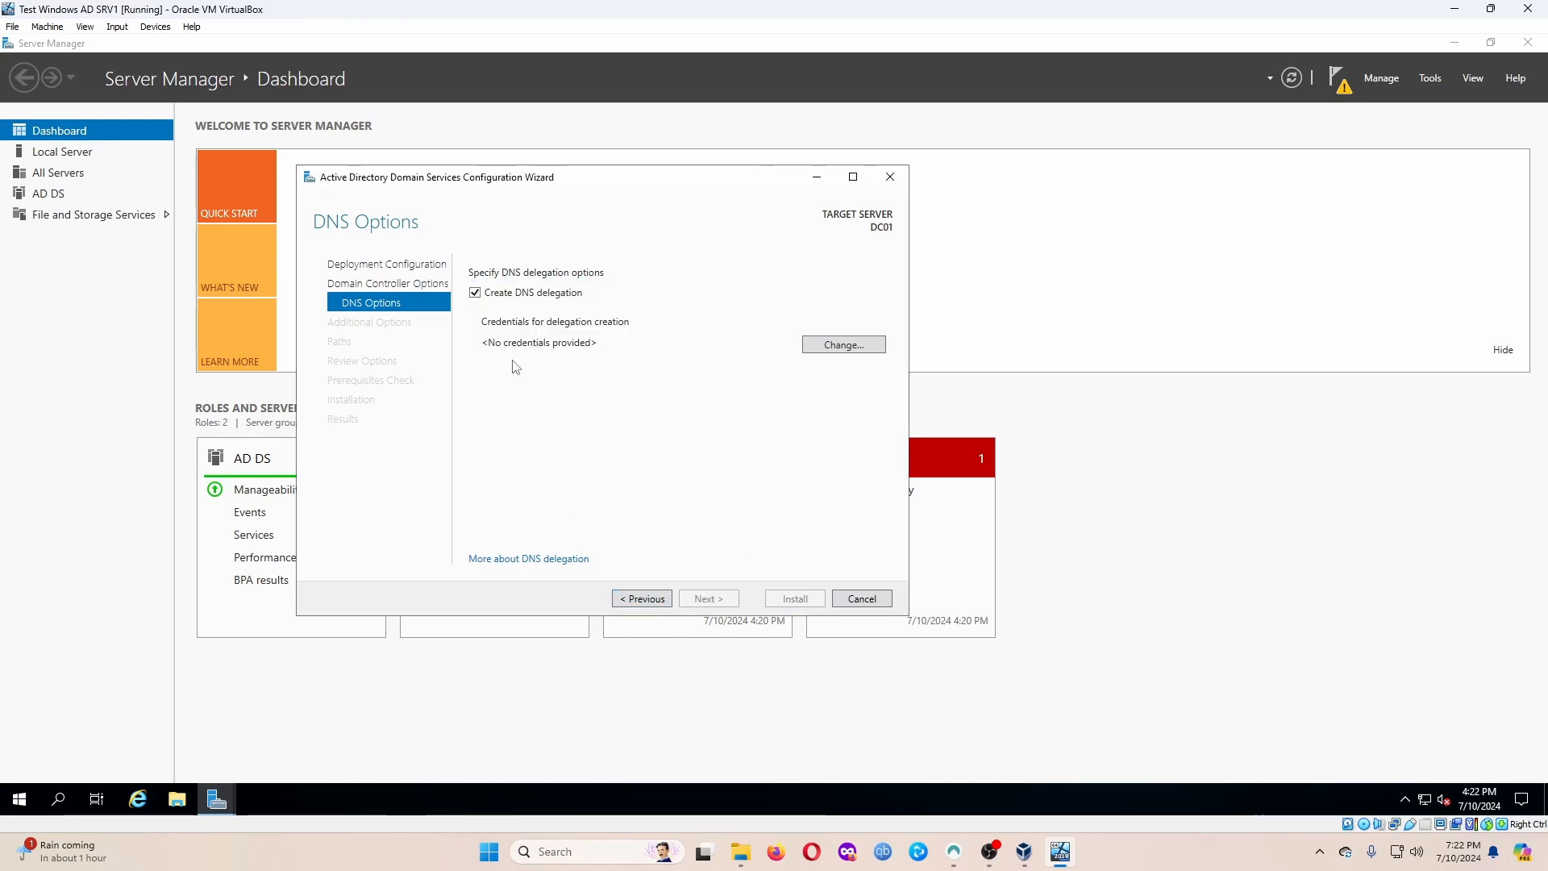
{"action": "left_click", "coordinate": [514, 293]}
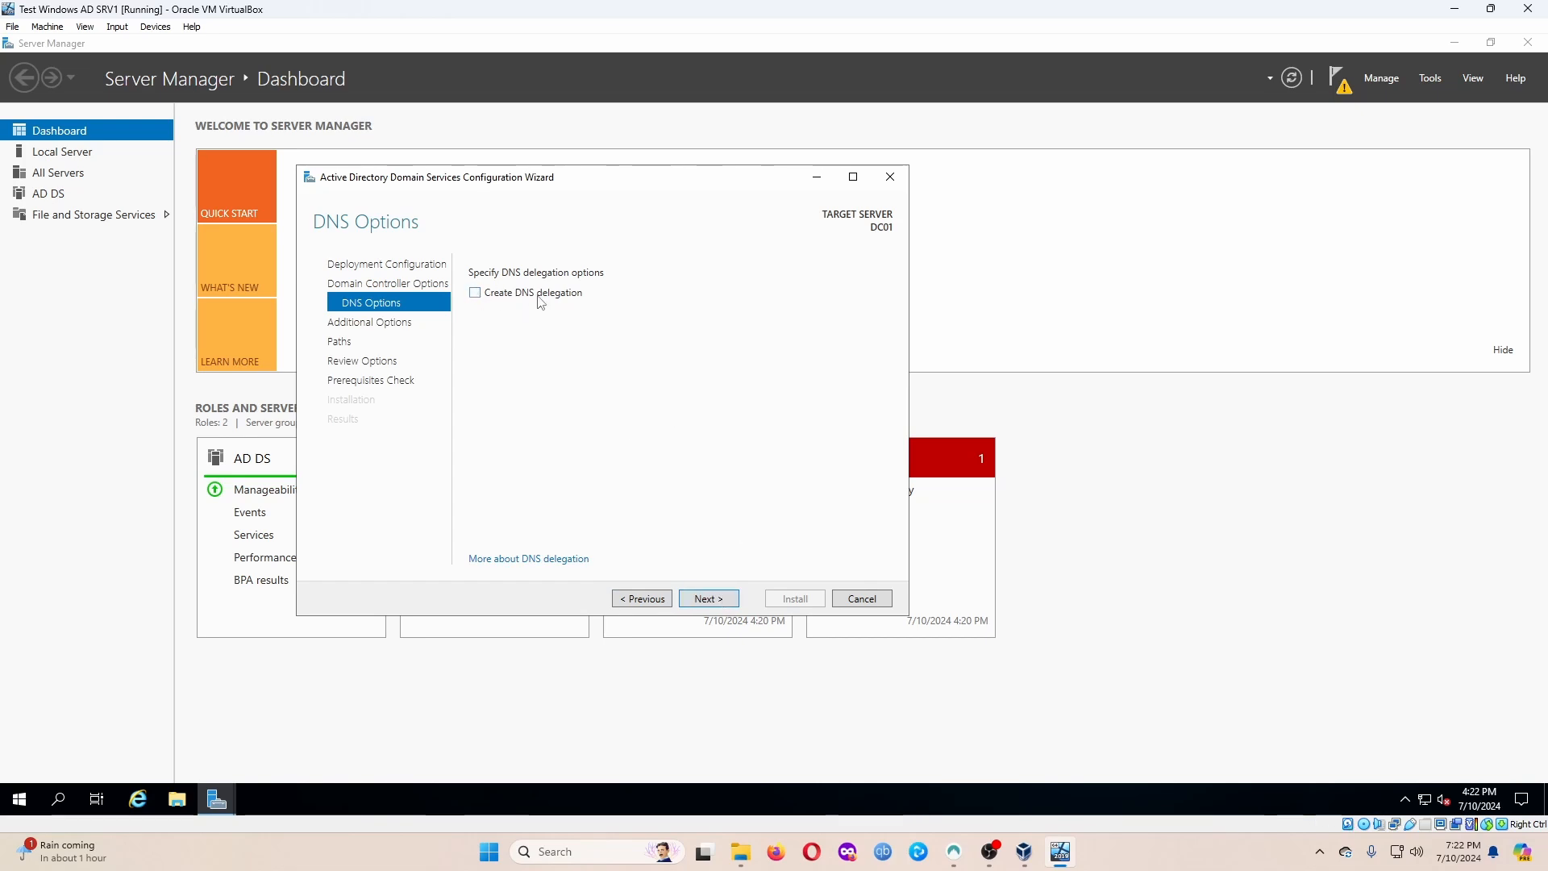
{"action": "left_click", "coordinate": [715, 600]}
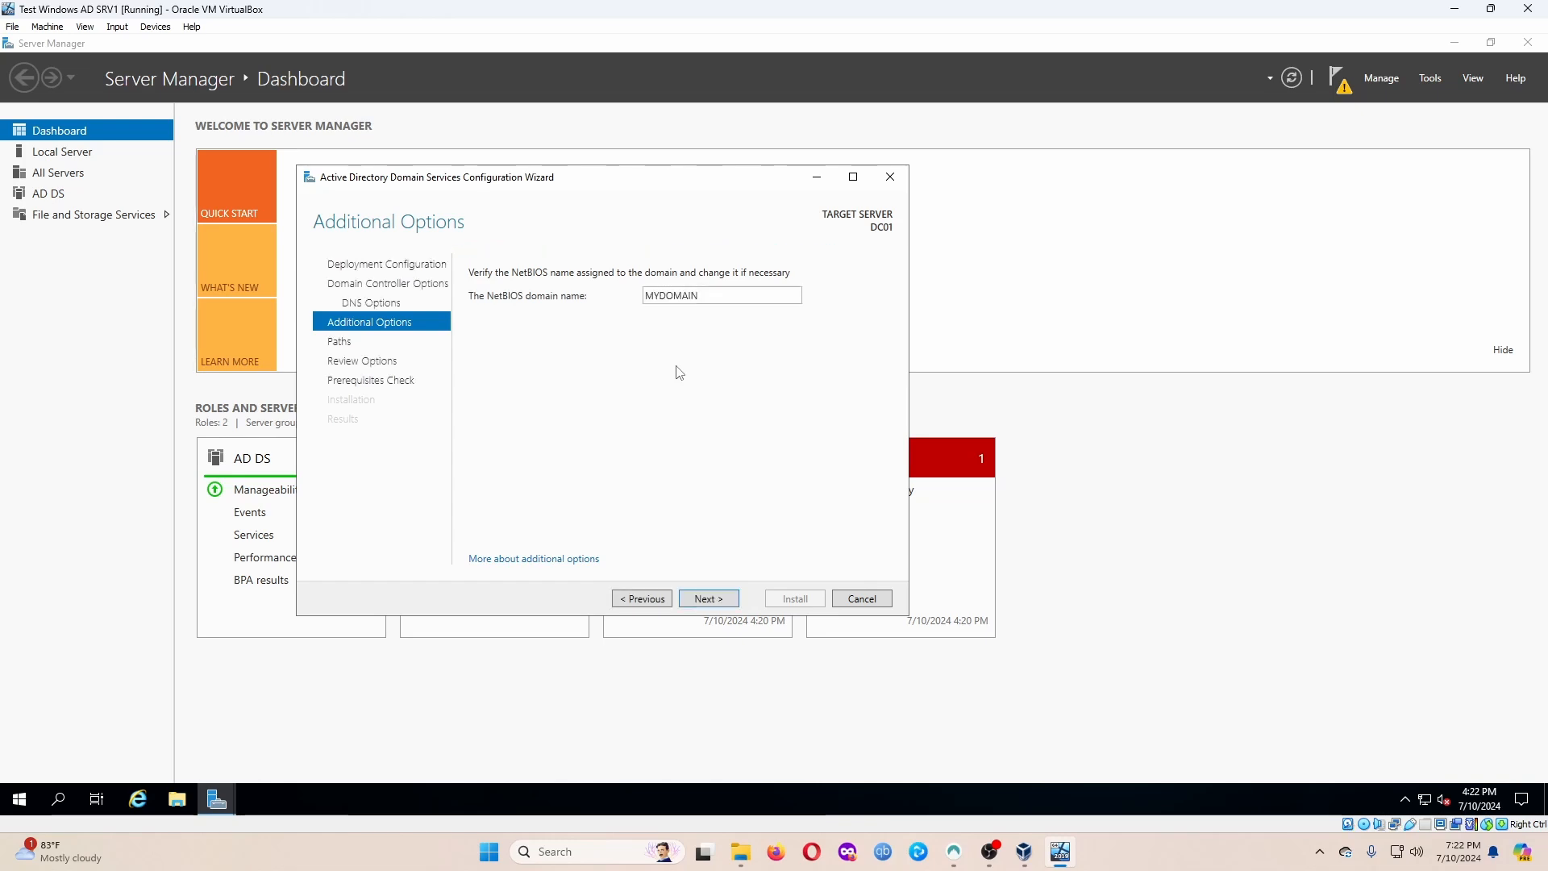
Accept the MYDOMAIN NetBIOS name, default NTDS/SYSVOL paths, and reviewed options.
{"action": "left_click", "coordinate": [712, 605]}
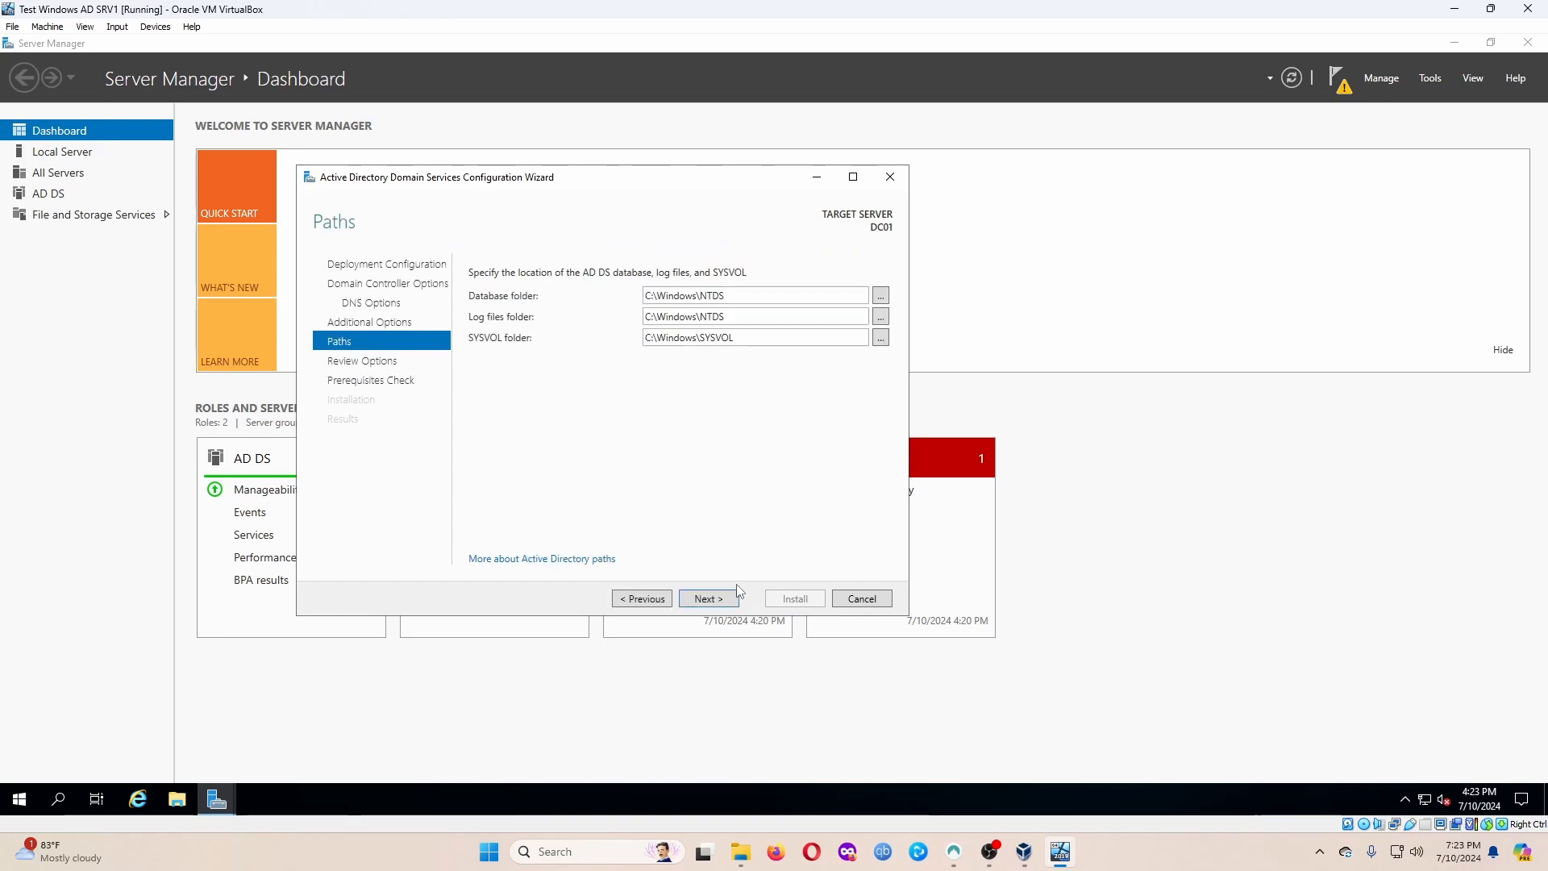
{"action": "left_click", "coordinate": [709, 600]}
{"action": "left_click", "coordinate": [710, 600]}
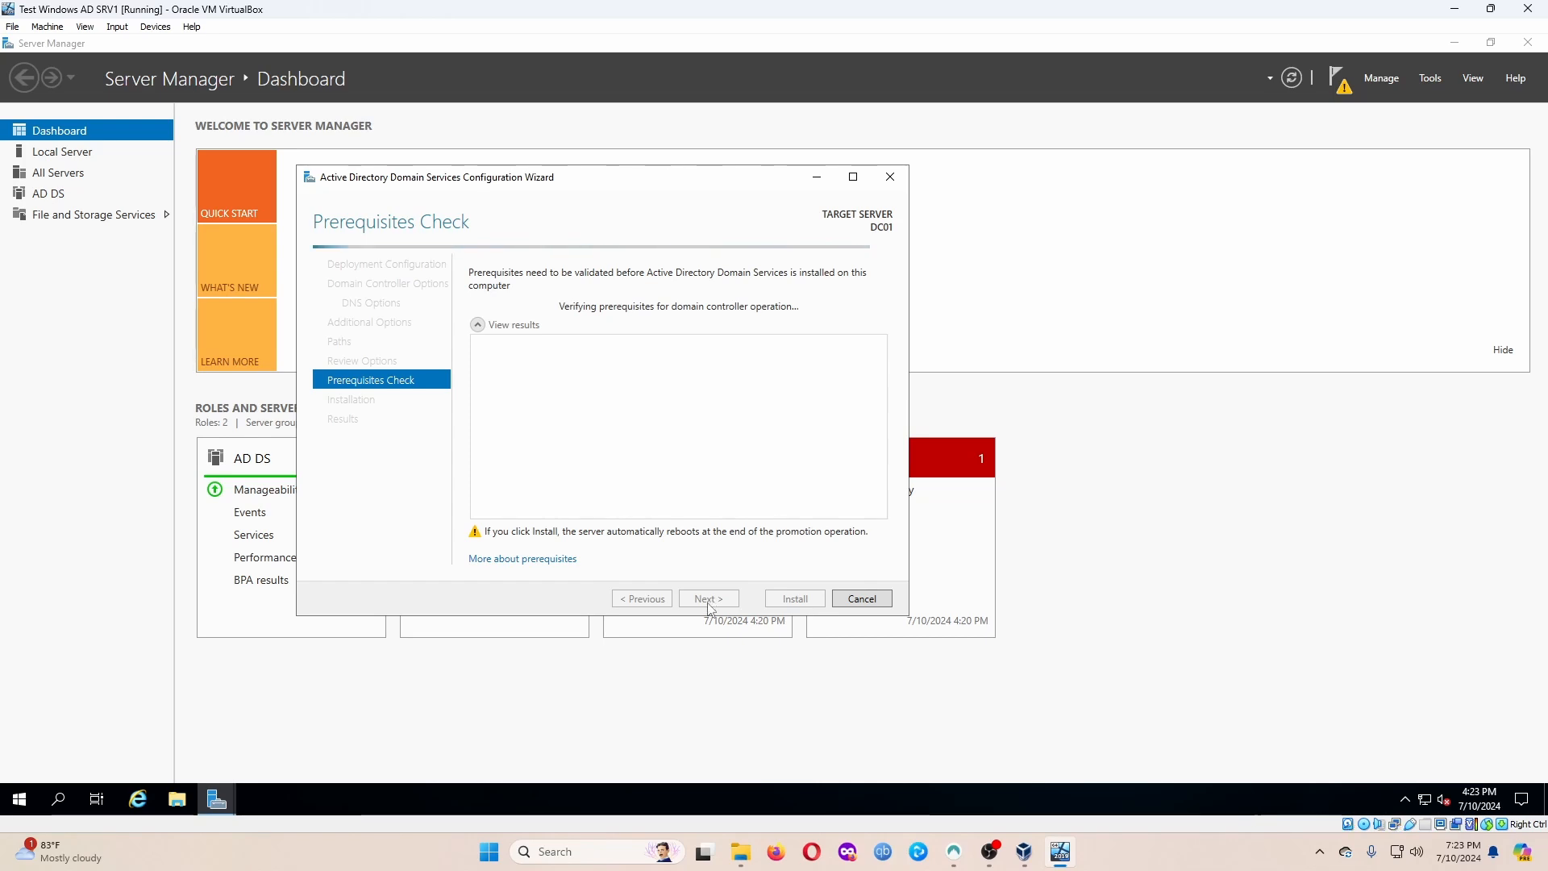
Start the AD DS installation after the prerequisites check passes.
{"action": "scroll", "coordinate": [819, 467], "scroll_direction": "down", "scroll_amount": 3}
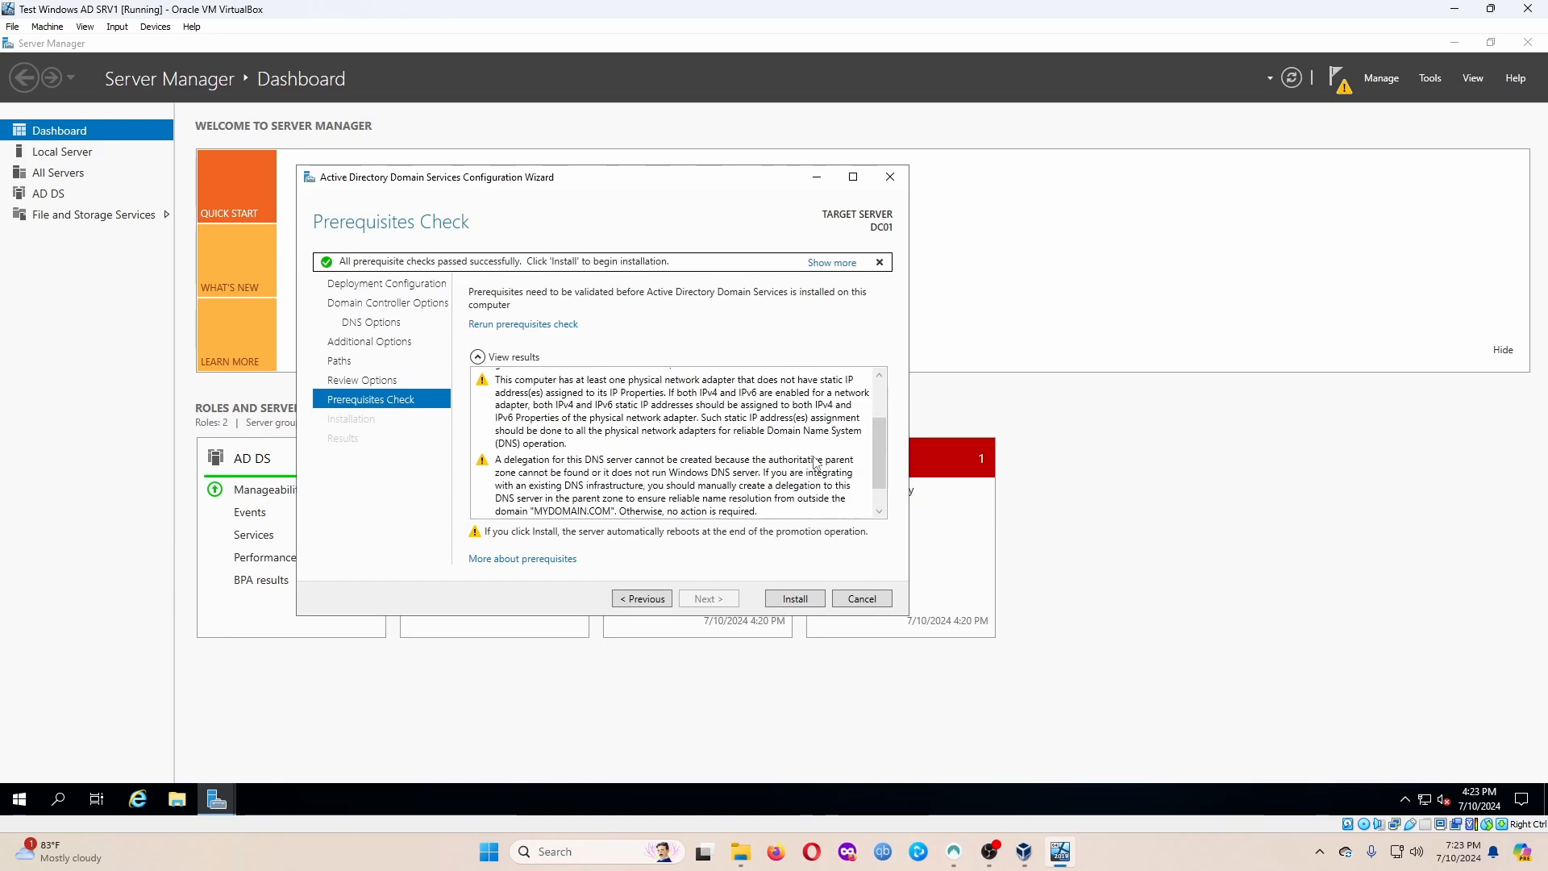
{"action": "left_click", "coordinate": [795, 599]}
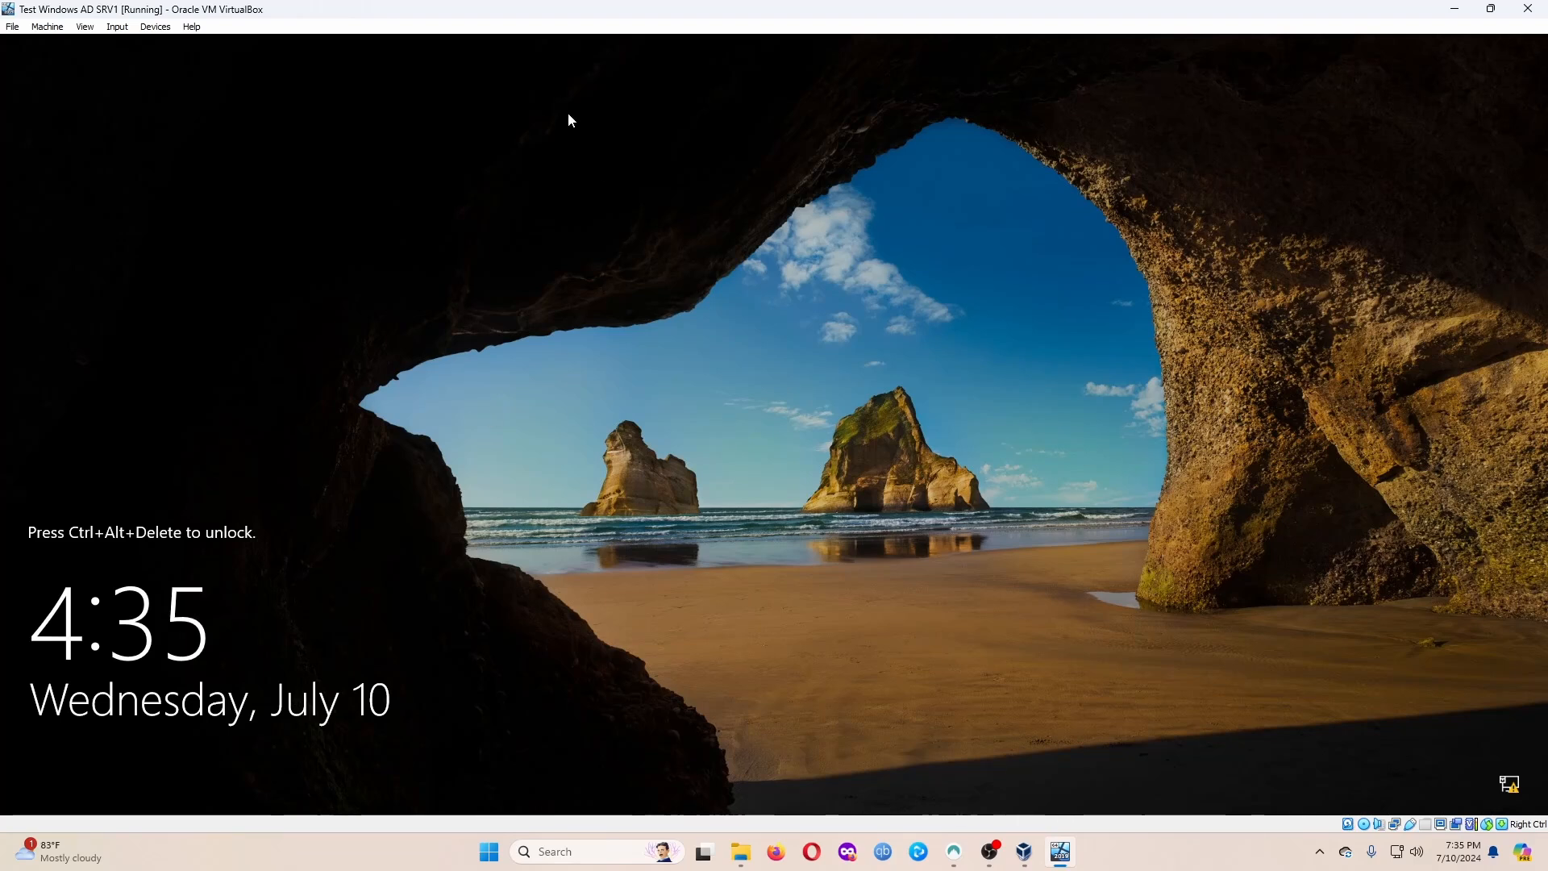
Send Ctrl+Alt+Del and sign in as MYDOMAIN\Administrator with its password.
{"action": "left_click", "coordinate": [117, 27]}
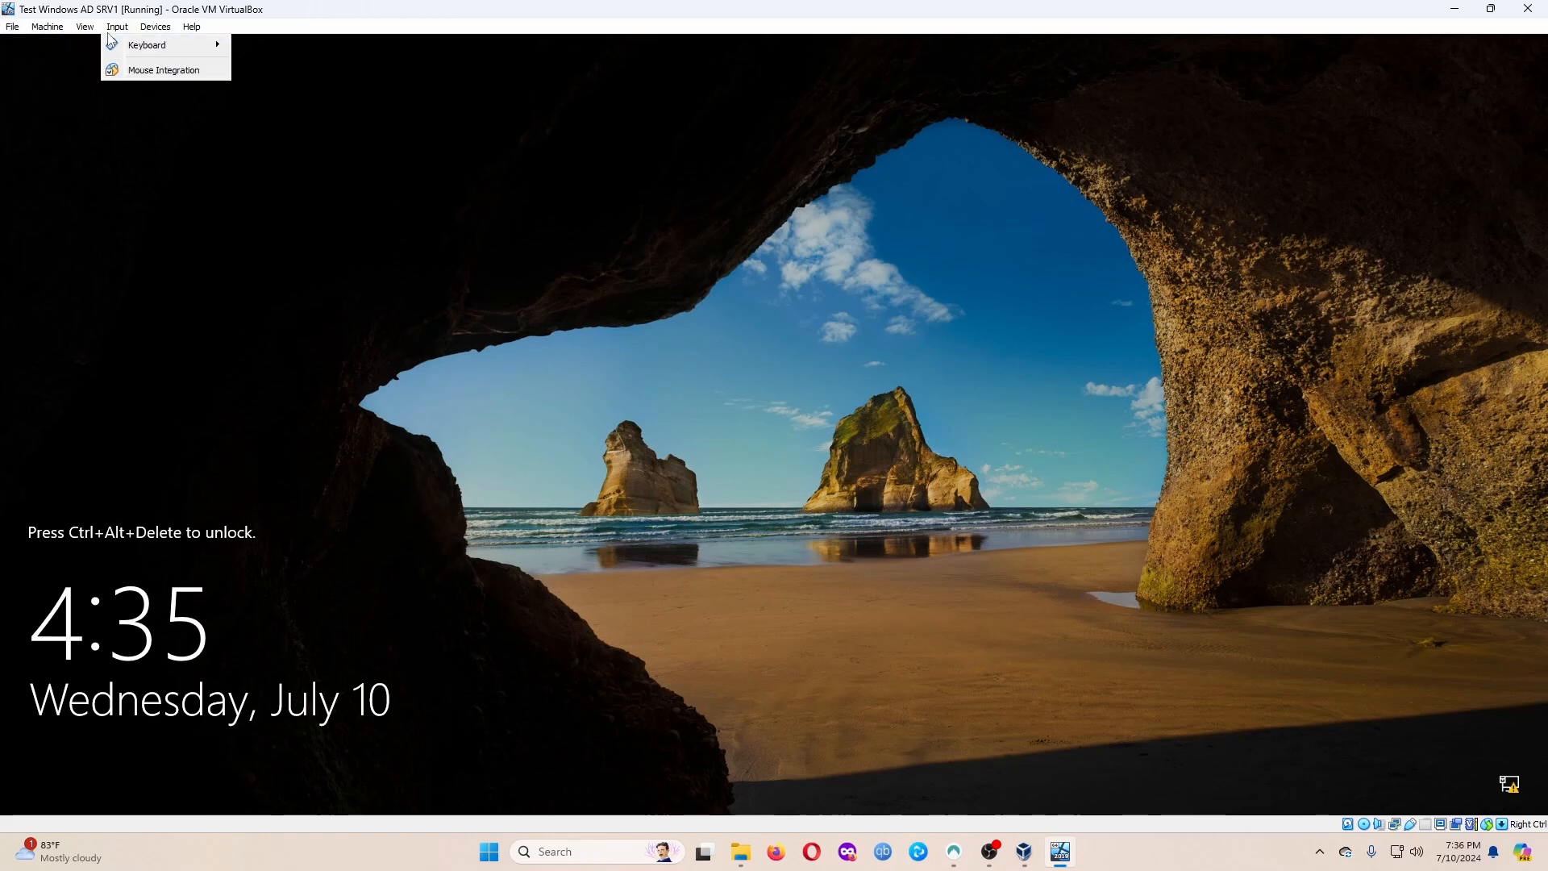
{"action": "mouse_move", "coordinate": [165, 45]}
{"action": "left_click", "coordinate": [366, 87]}
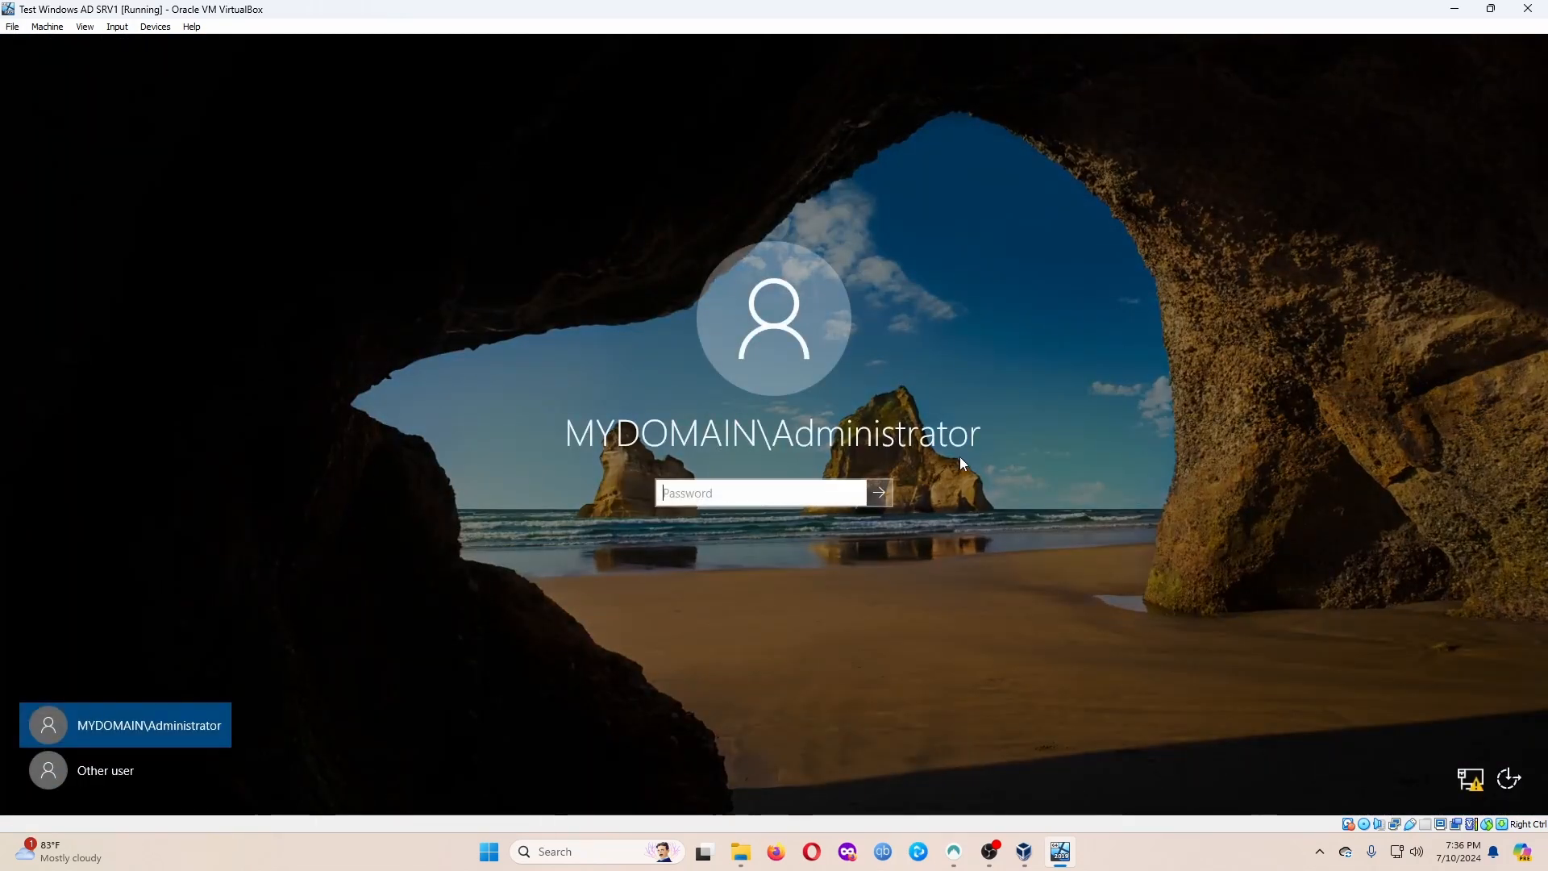
{"action": "type", "text": "••••••••••"}
{"action": "key", "text": "Return"}
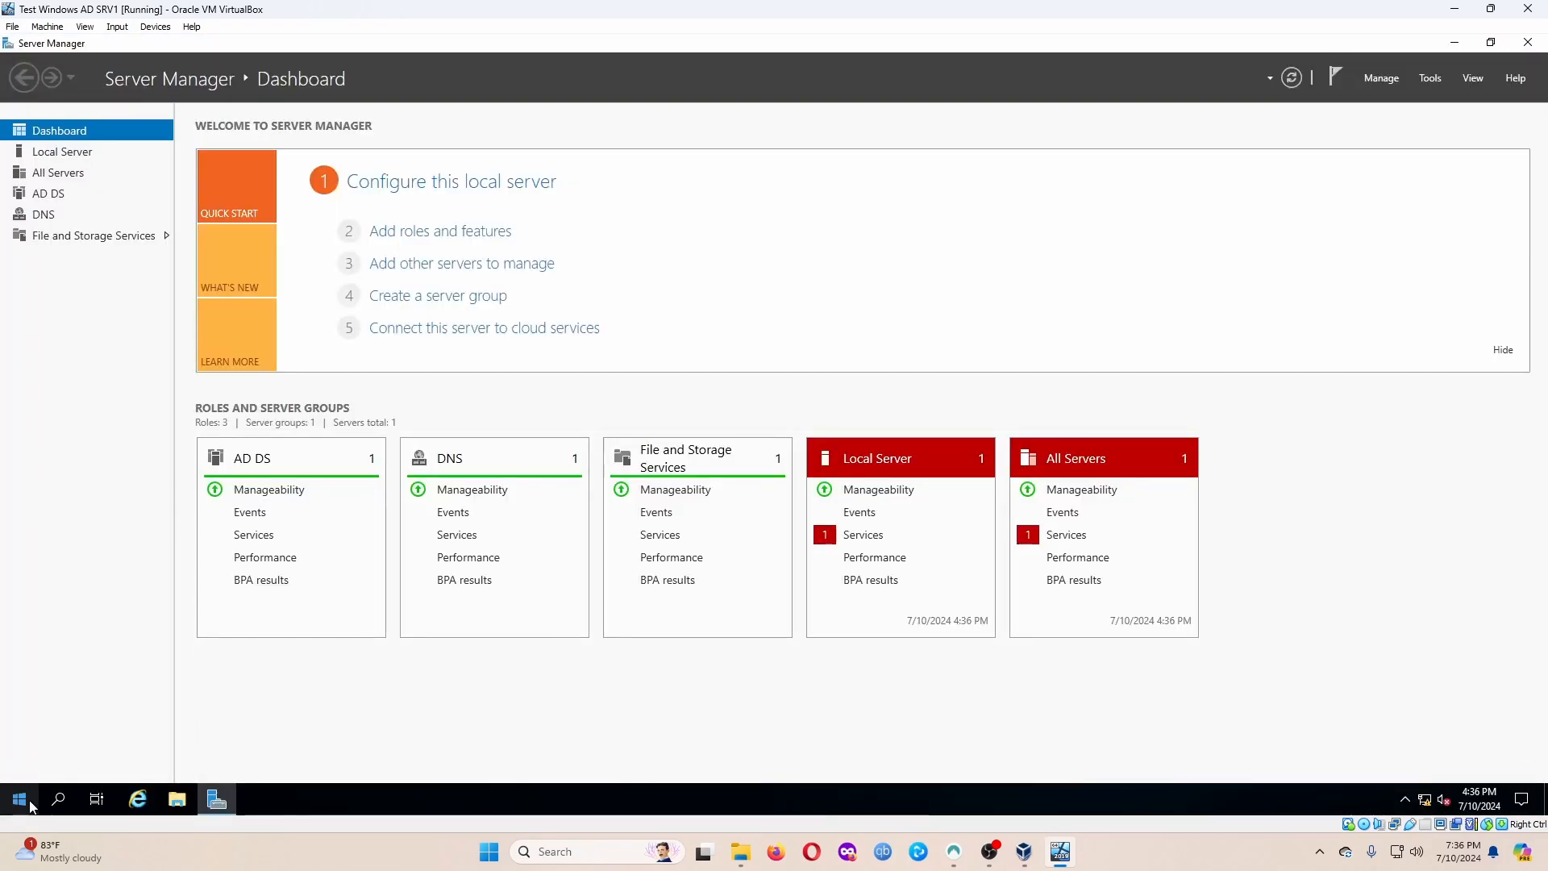
Launch Active Directory Users and Computers from Windows Administrative Tools.
{"action": "left_click", "coordinate": [19, 798]}
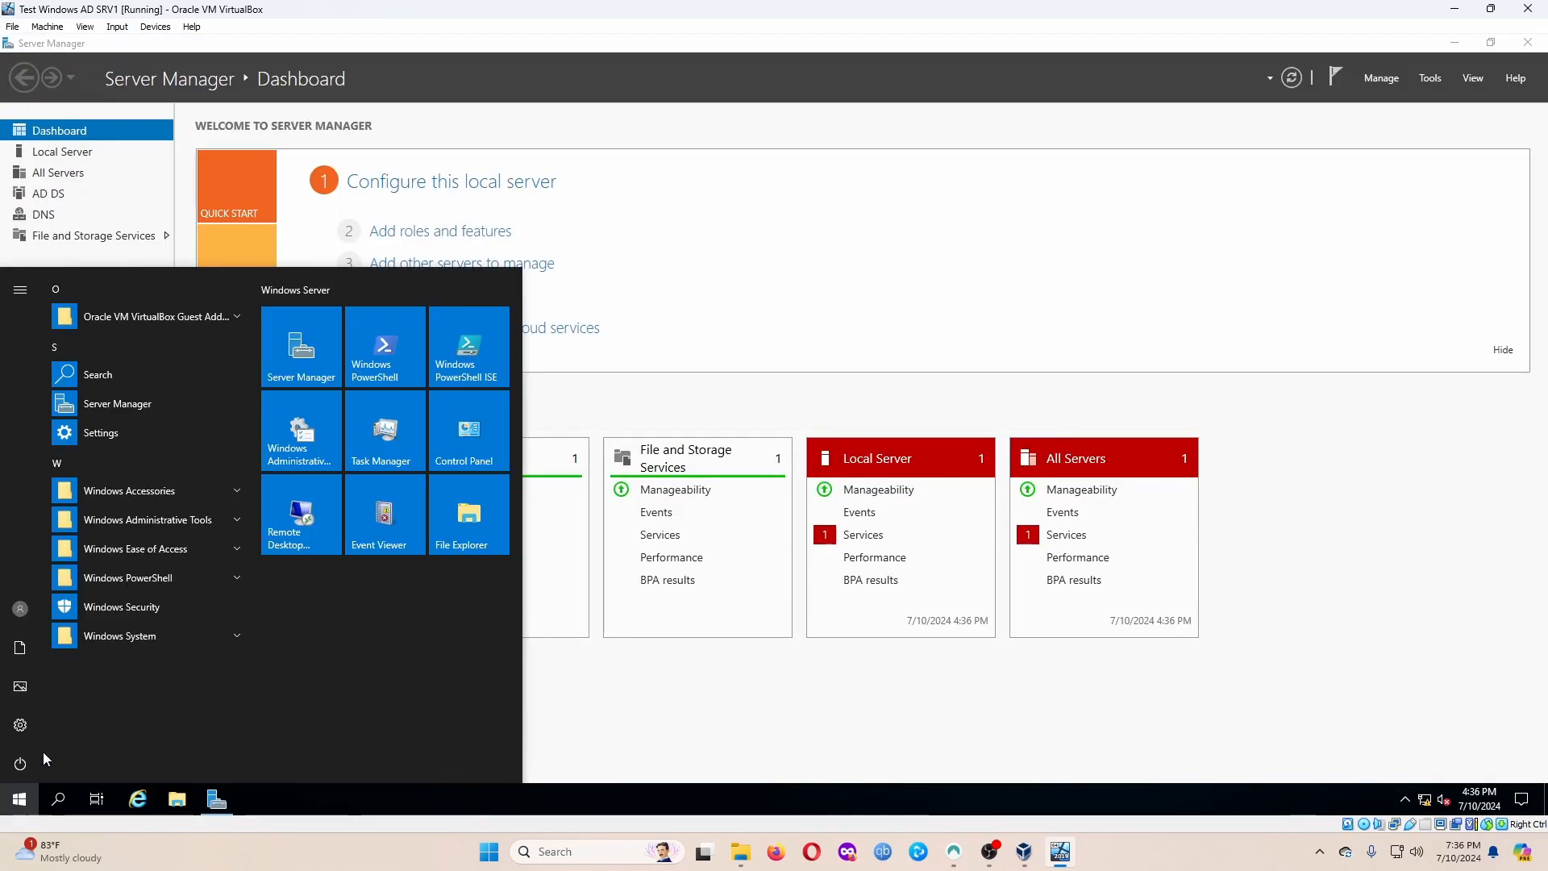
{"action": "left_click", "coordinate": [216, 528]}
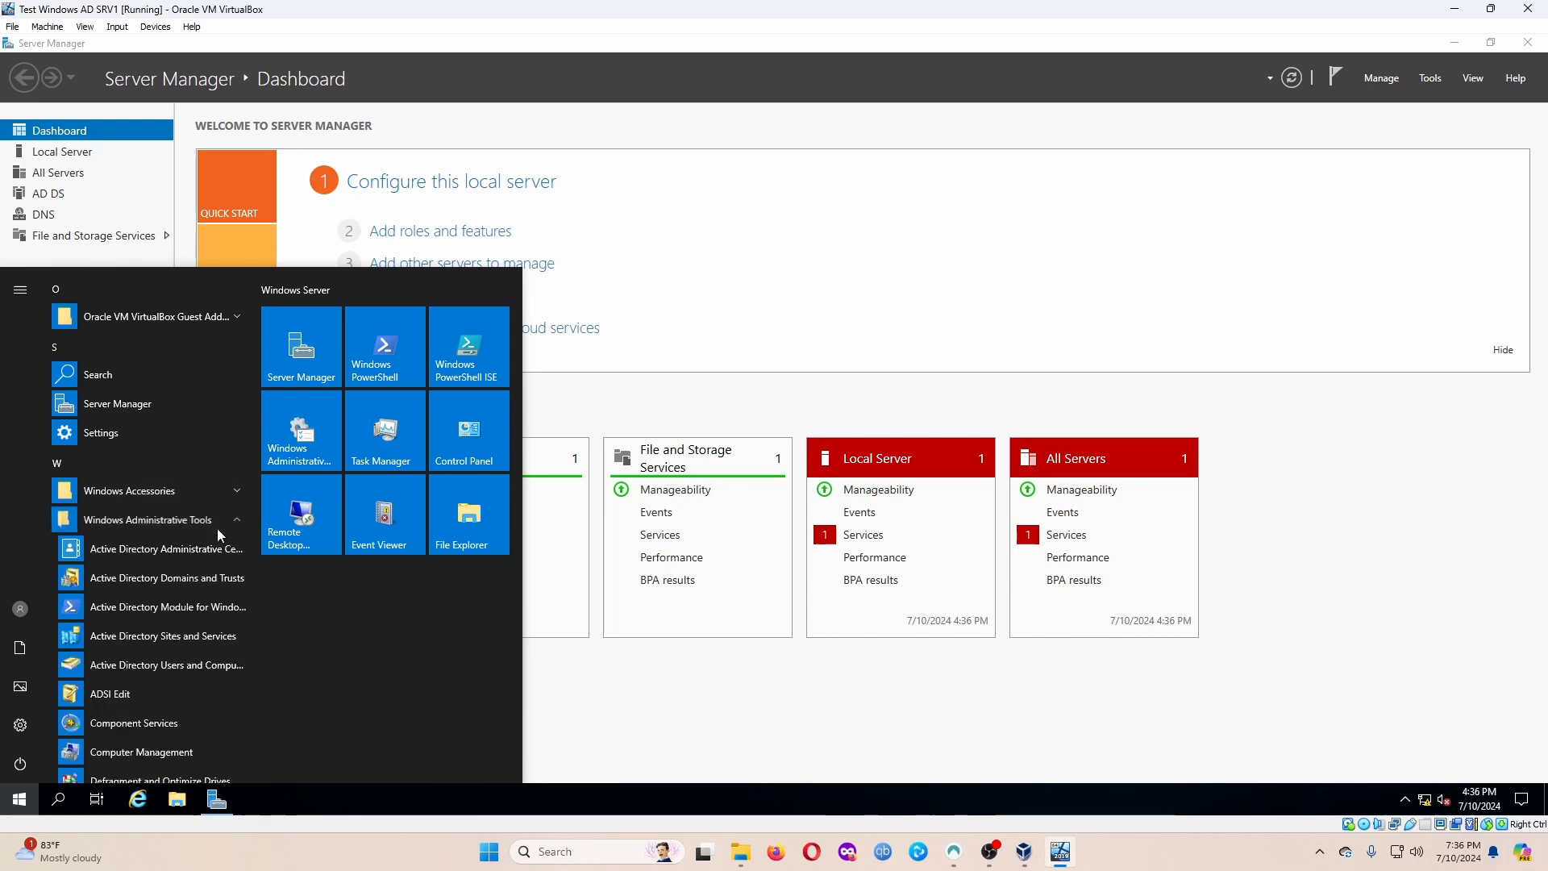
{"action": "left_click", "coordinate": [140, 669]}
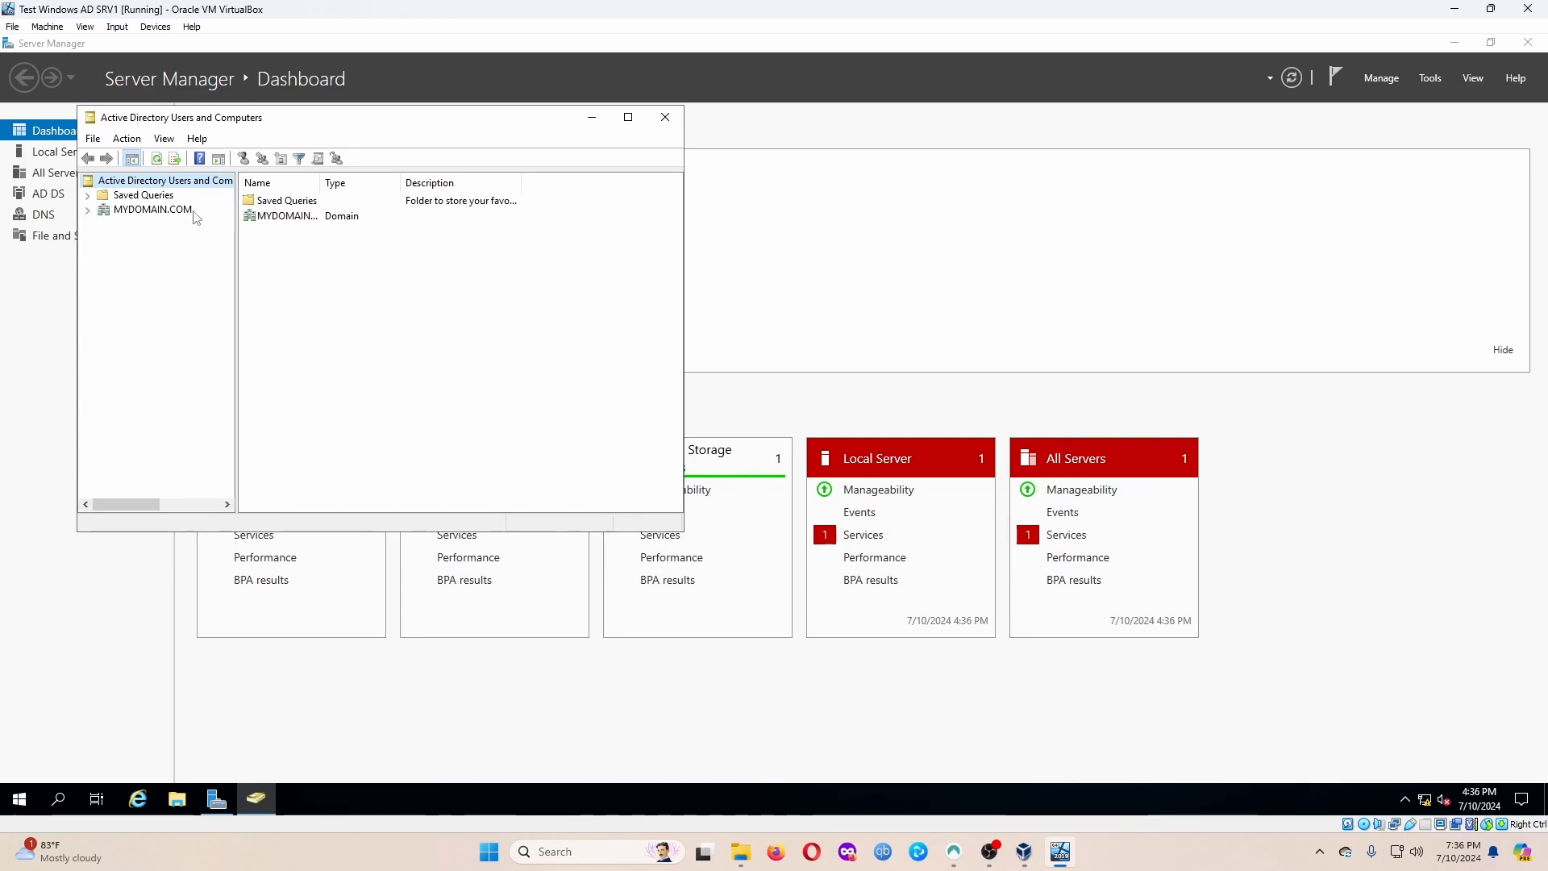
Create OU _ADMINS_ under MYDOMAIN.COM with accidental-deletion protection unchecked.
{"action": "left_click", "coordinate": [89, 212]}
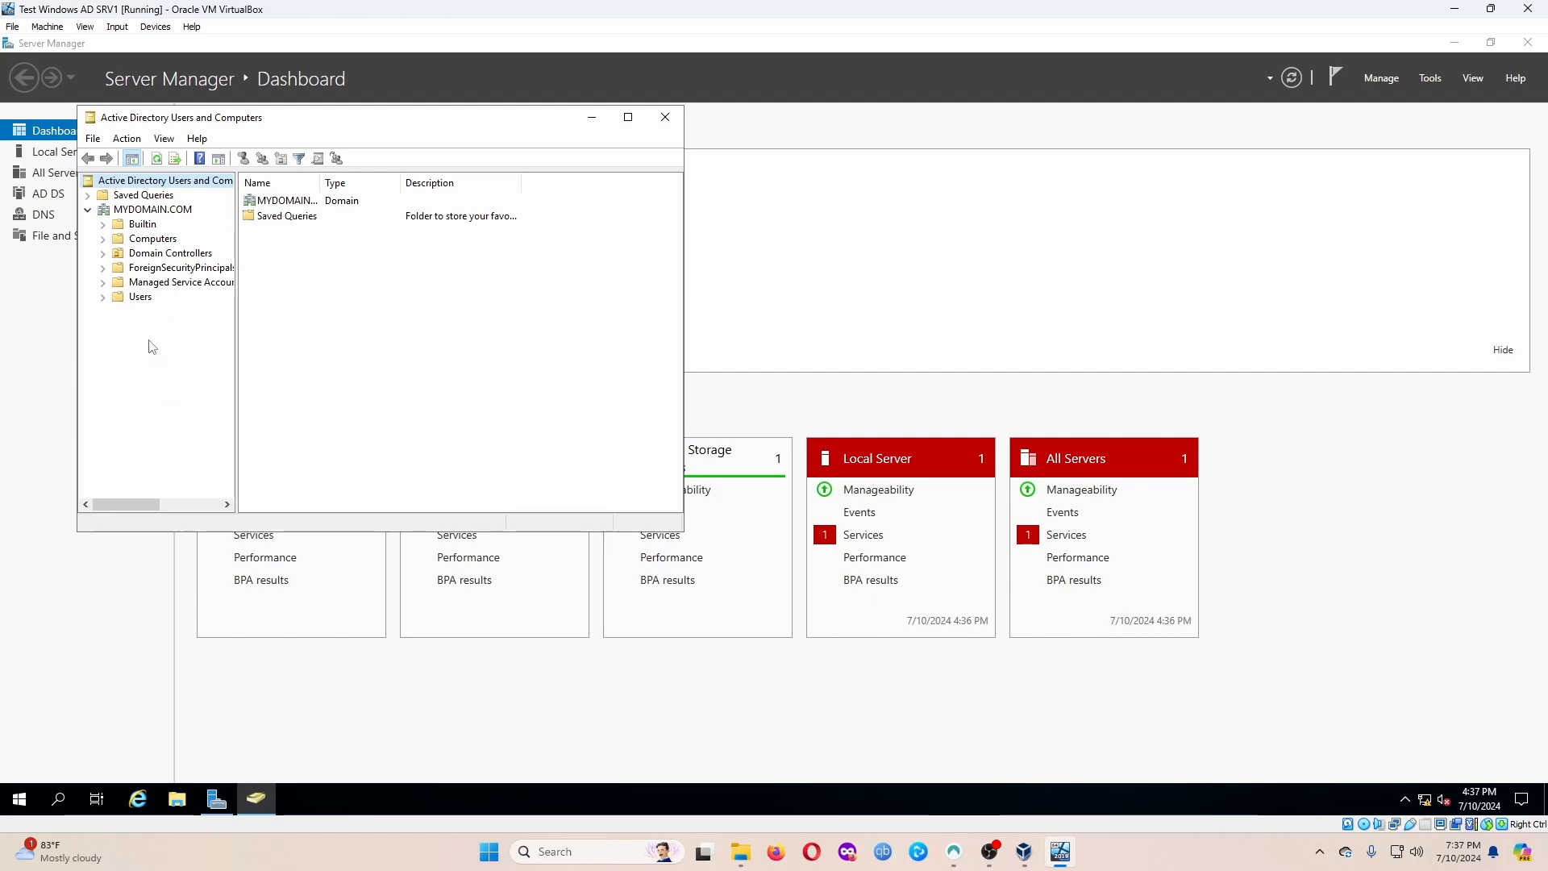
{"action": "right_click", "coordinate": [169, 212]}
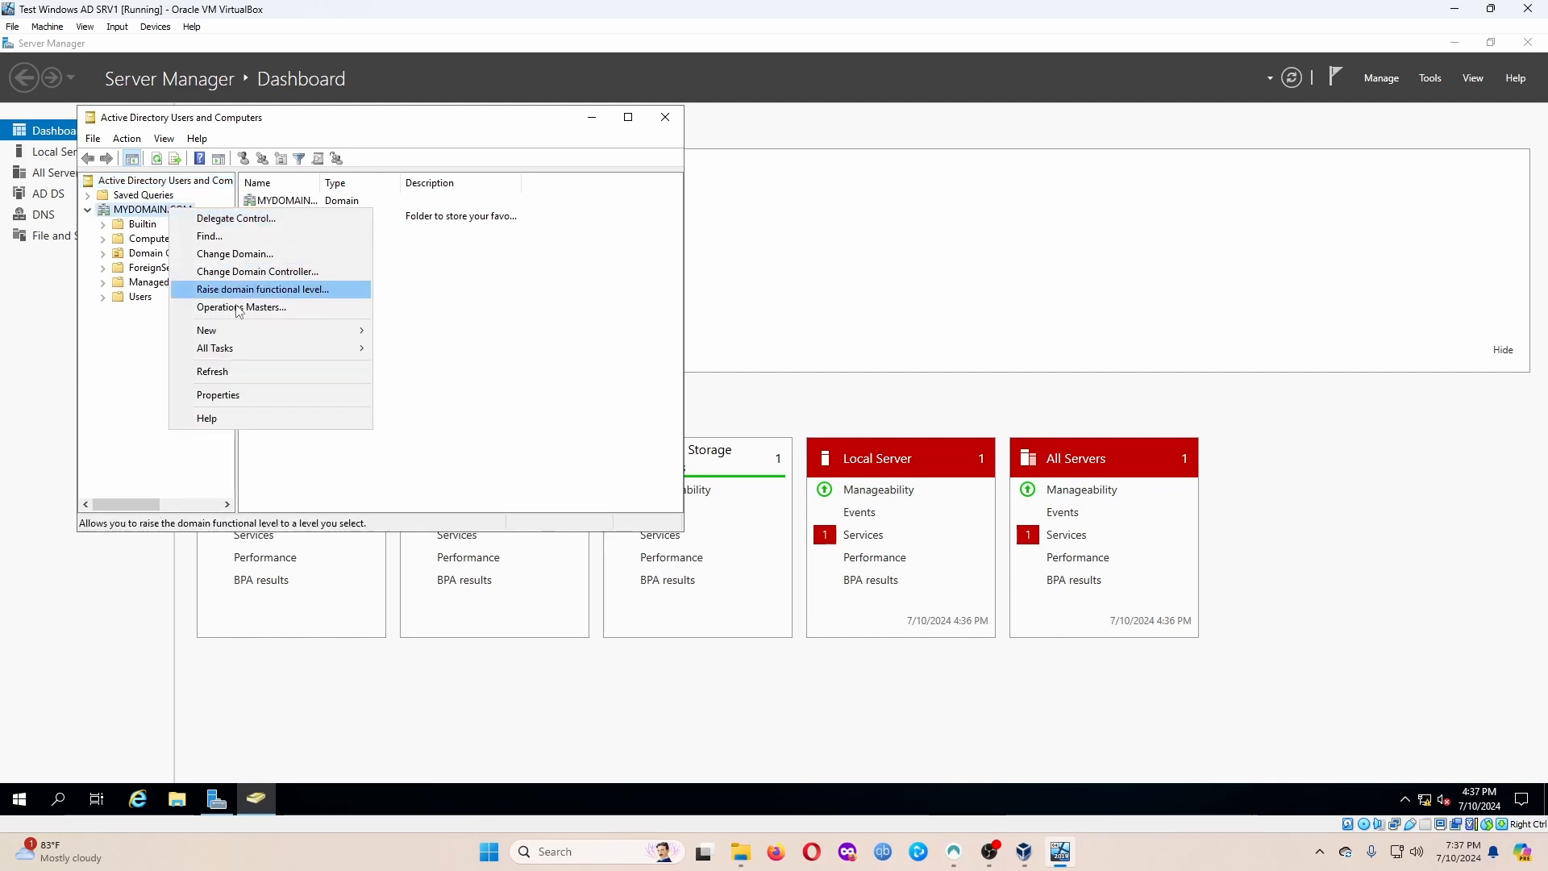
{"action": "mouse_move", "coordinate": [239, 333]}
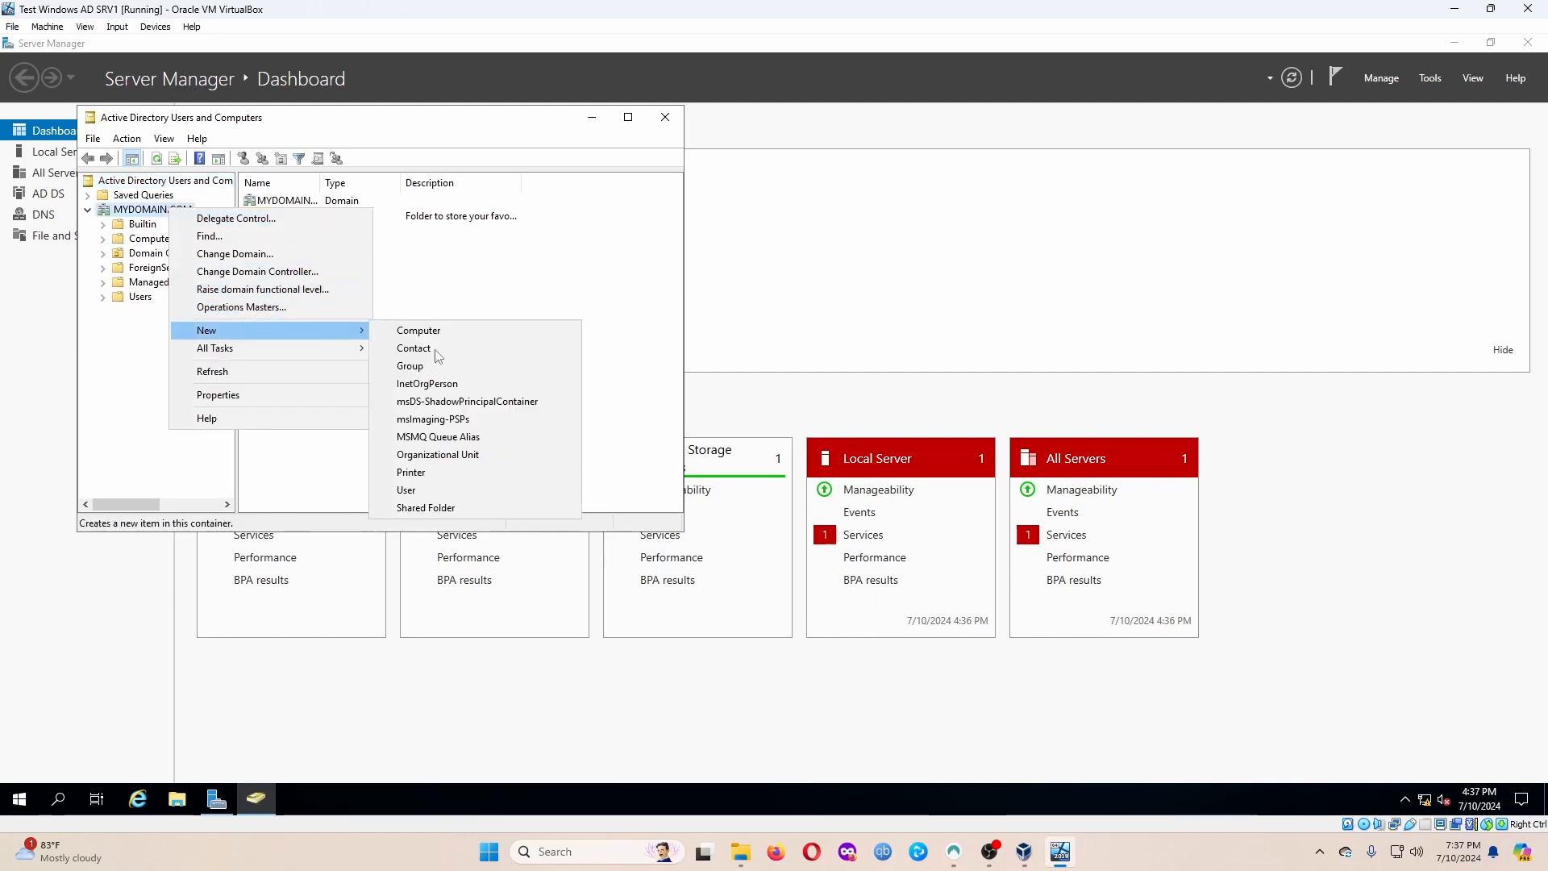
{"action": "left_click", "coordinate": [441, 457]}
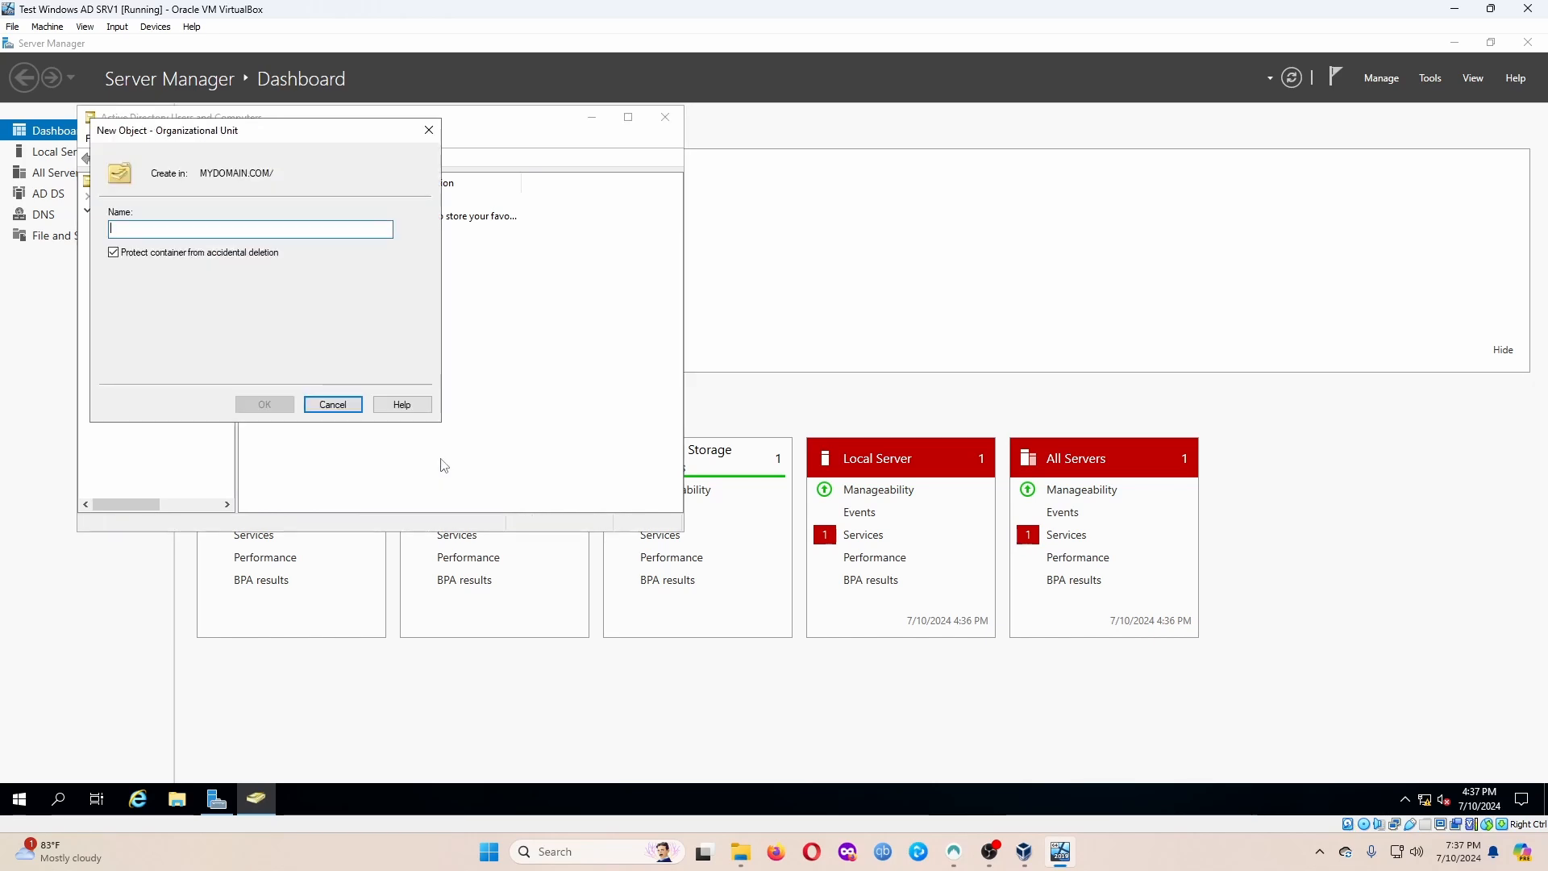
{"action": "left_click_drag", "start_coordinate": [209, 132], "coordinate": [481, 168]}
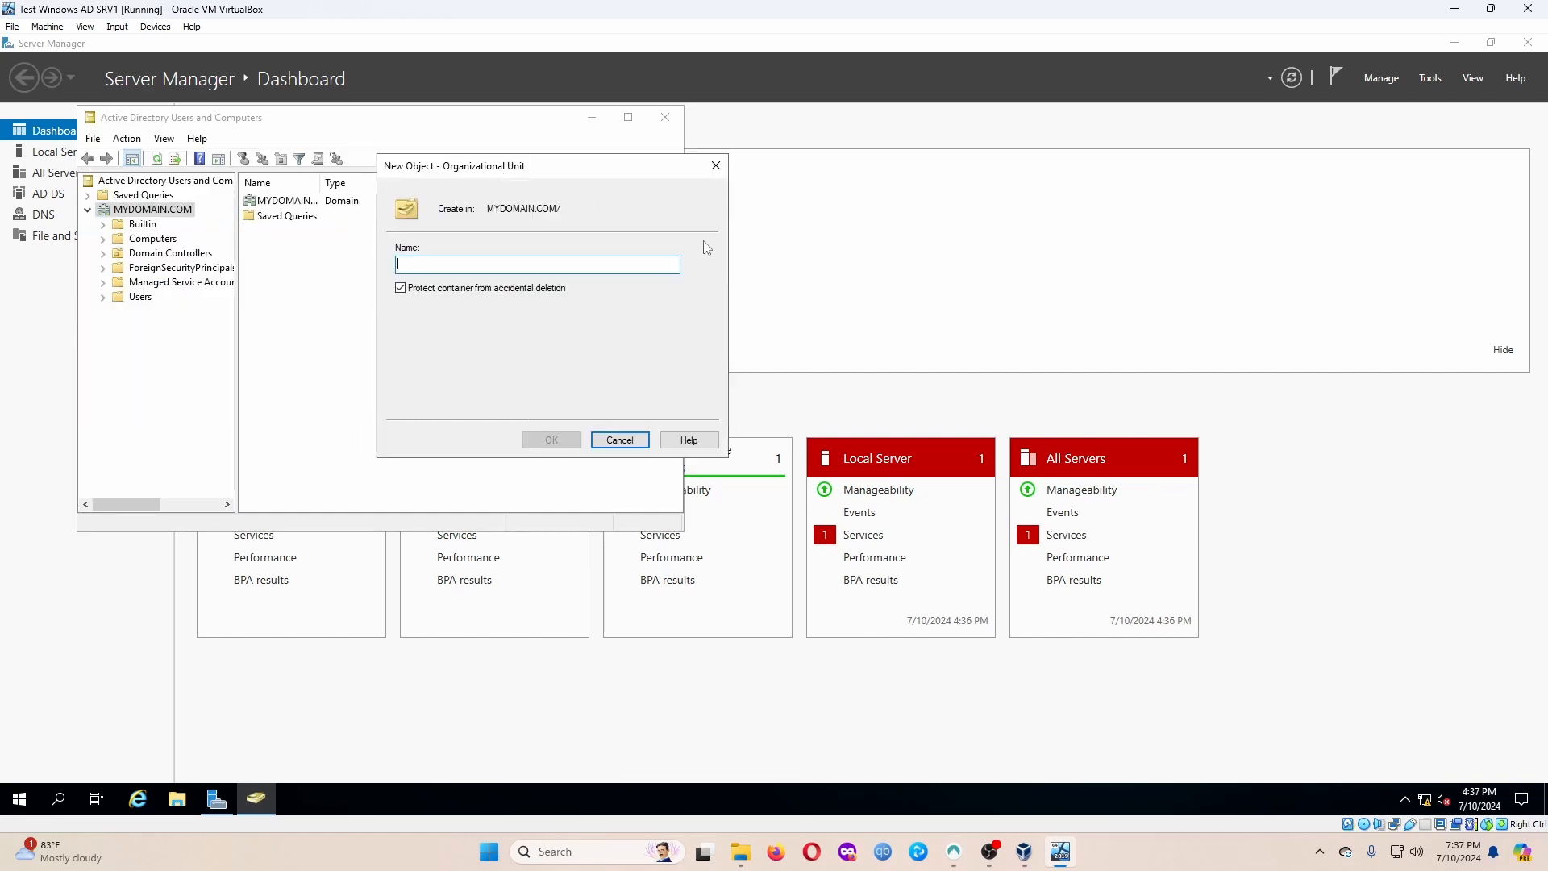
{"action": "left_click", "coordinate": [459, 292]}
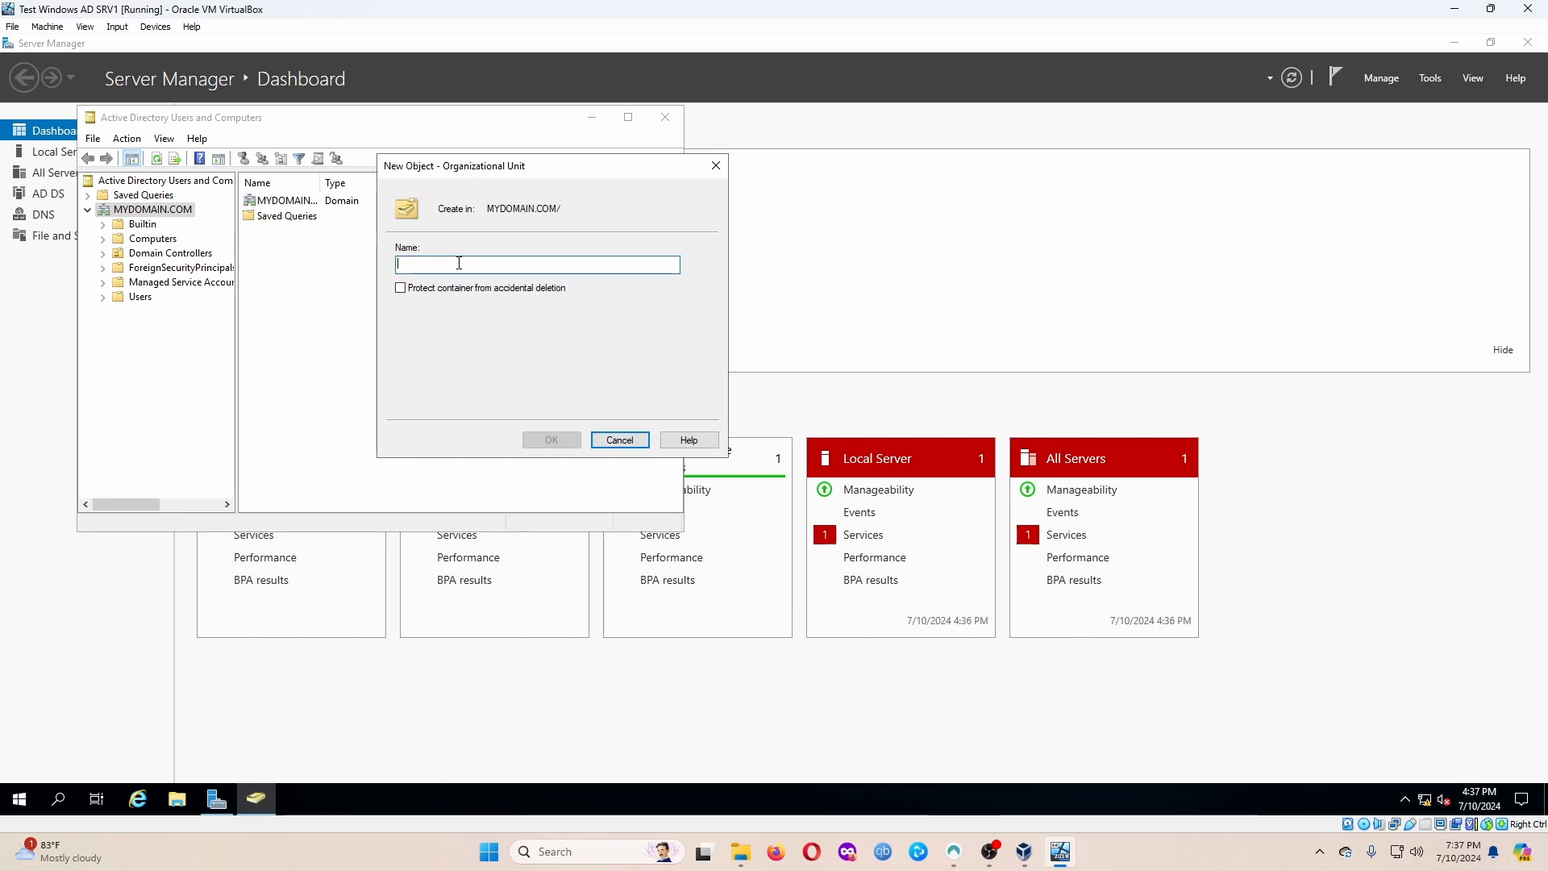
{"action": "type", "text": "_ADMINS"}
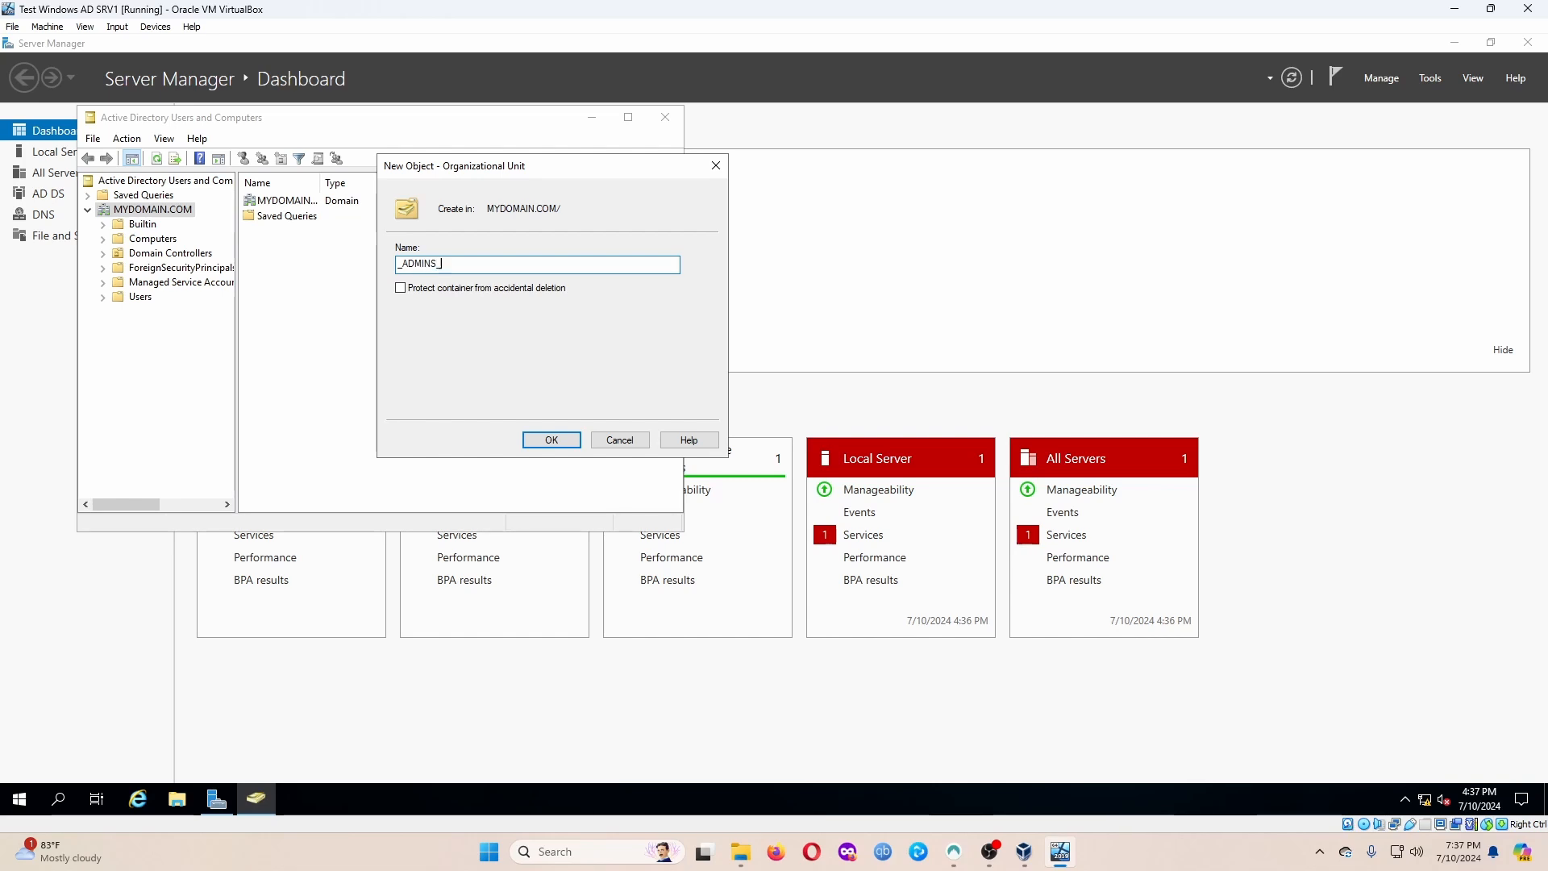
{"action": "type", "text": "_"}
{"action": "left_click", "coordinate": [551, 439]}
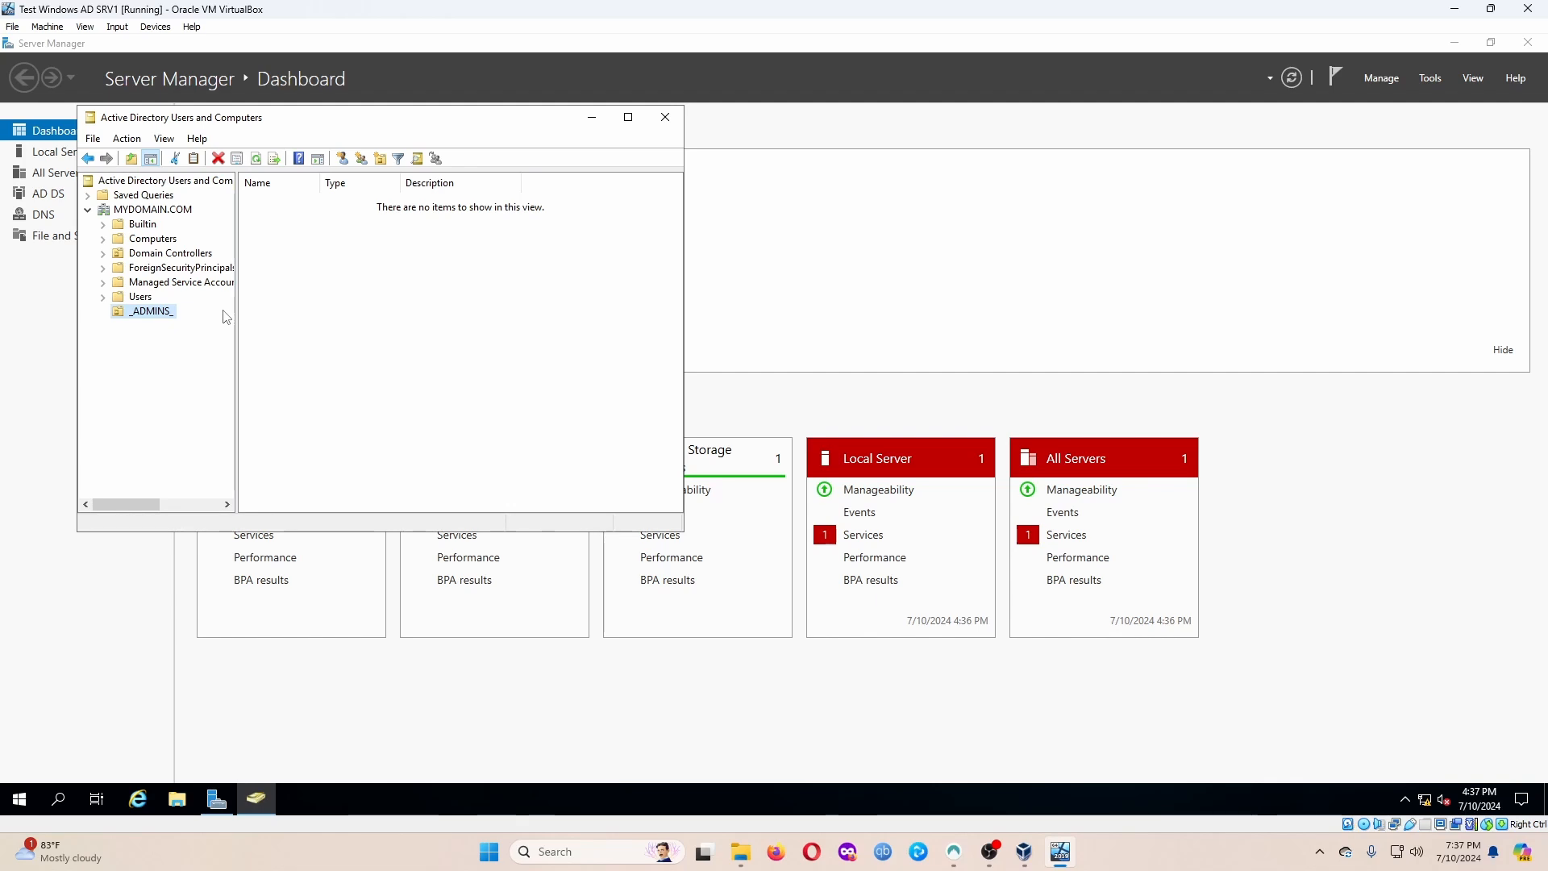
Start a new user in the _ADMINS_ OU, entering the person's first name, last name and an admin logon name.
{"action": "right_click", "coordinate": [158, 314]}
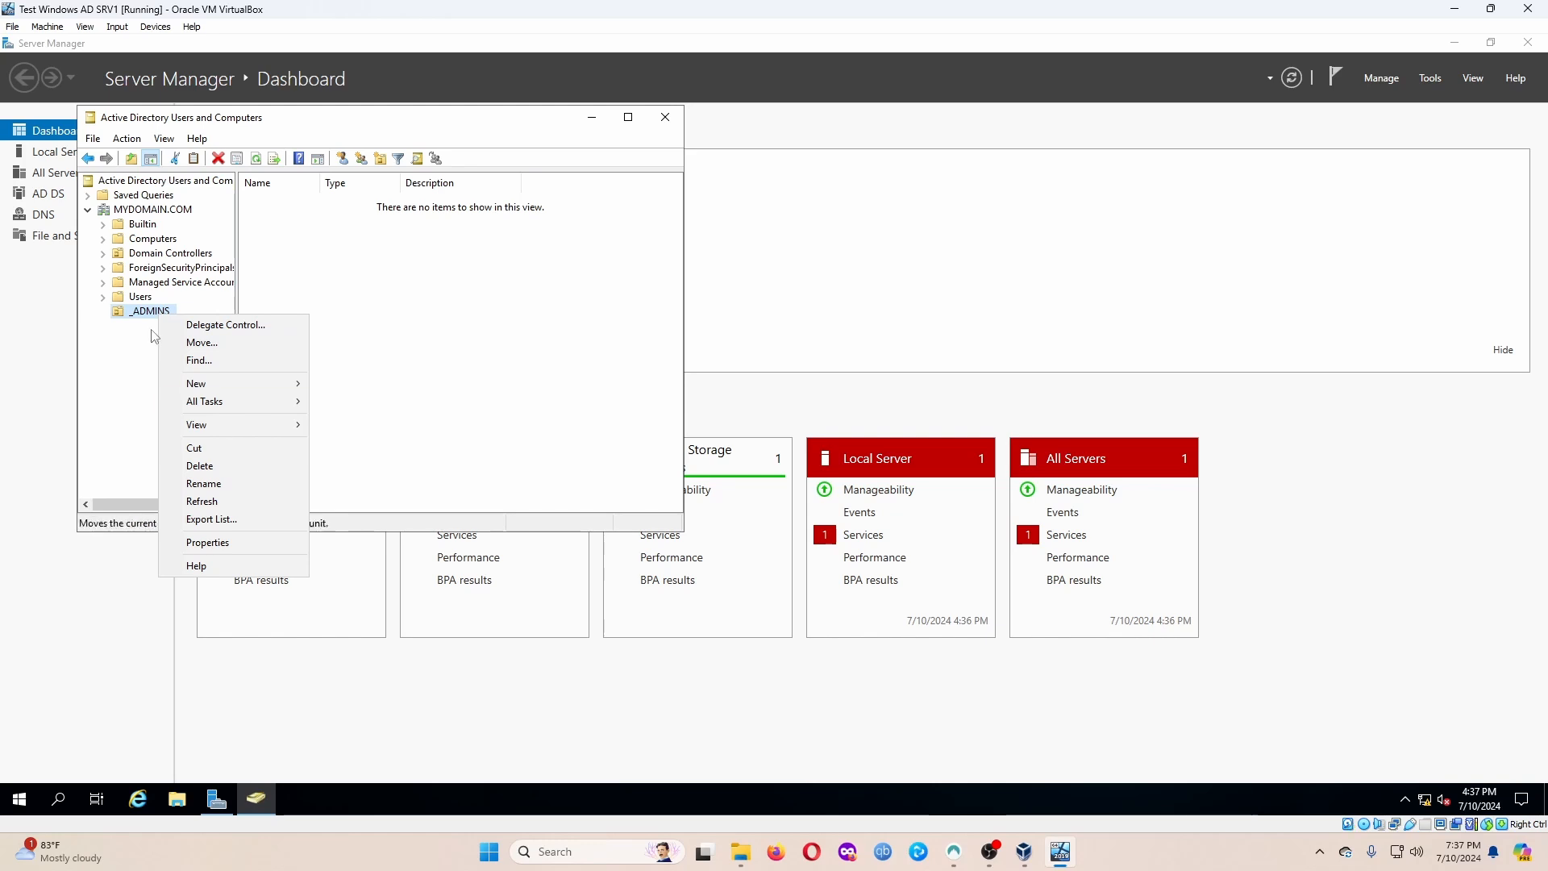
{"action": "mouse_move", "coordinate": [232, 390]}
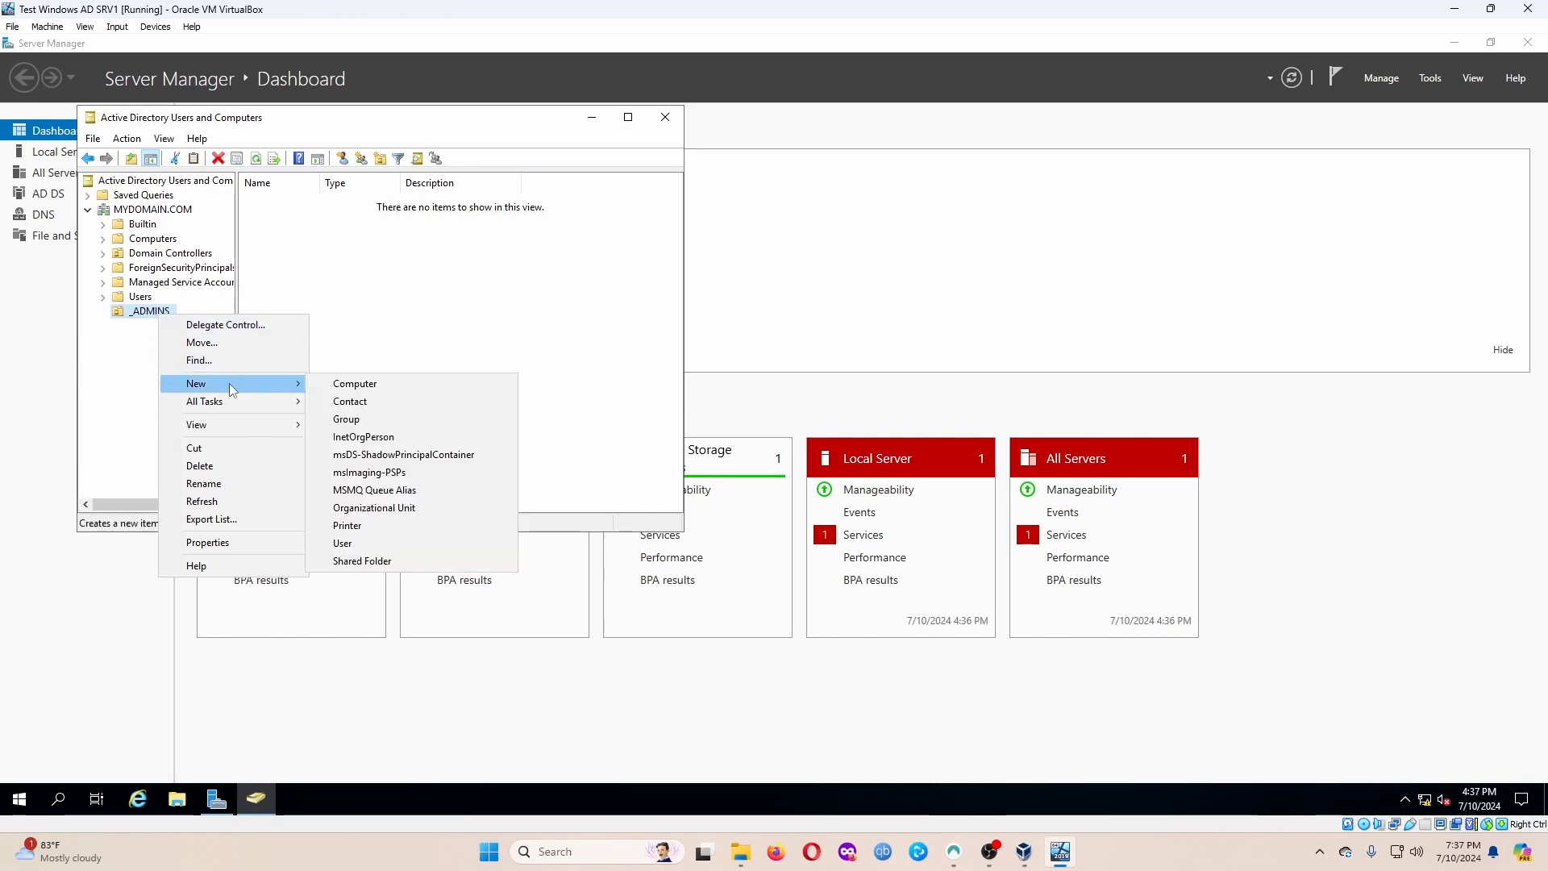
{"action": "left_click", "coordinate": [343, 542]}
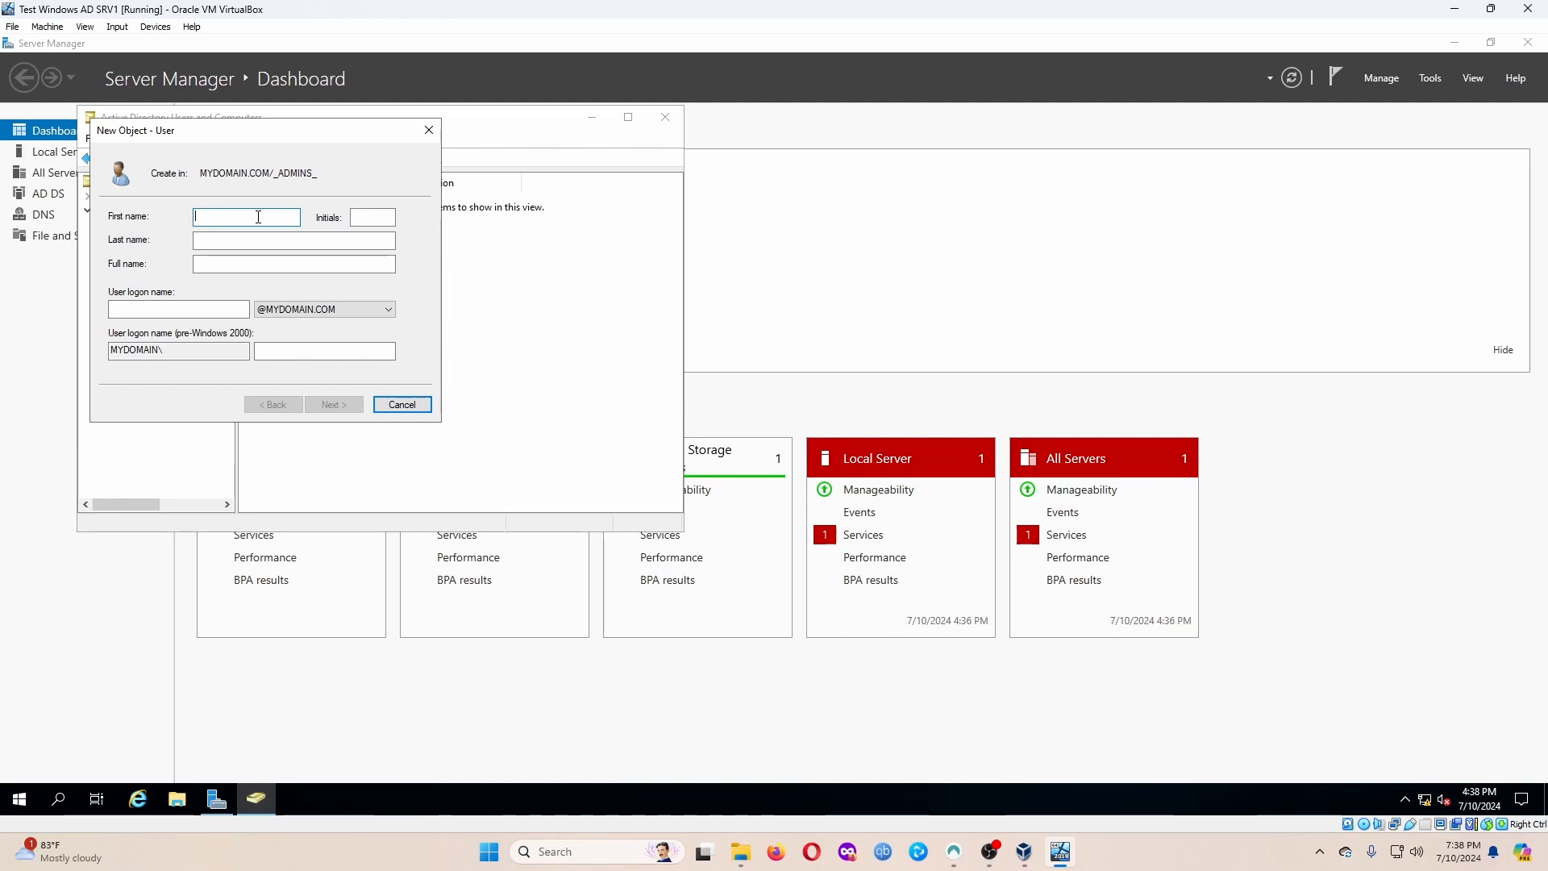
{"action": "key", "text": "Tab"}
{"action": "key", "text": "Tab"}
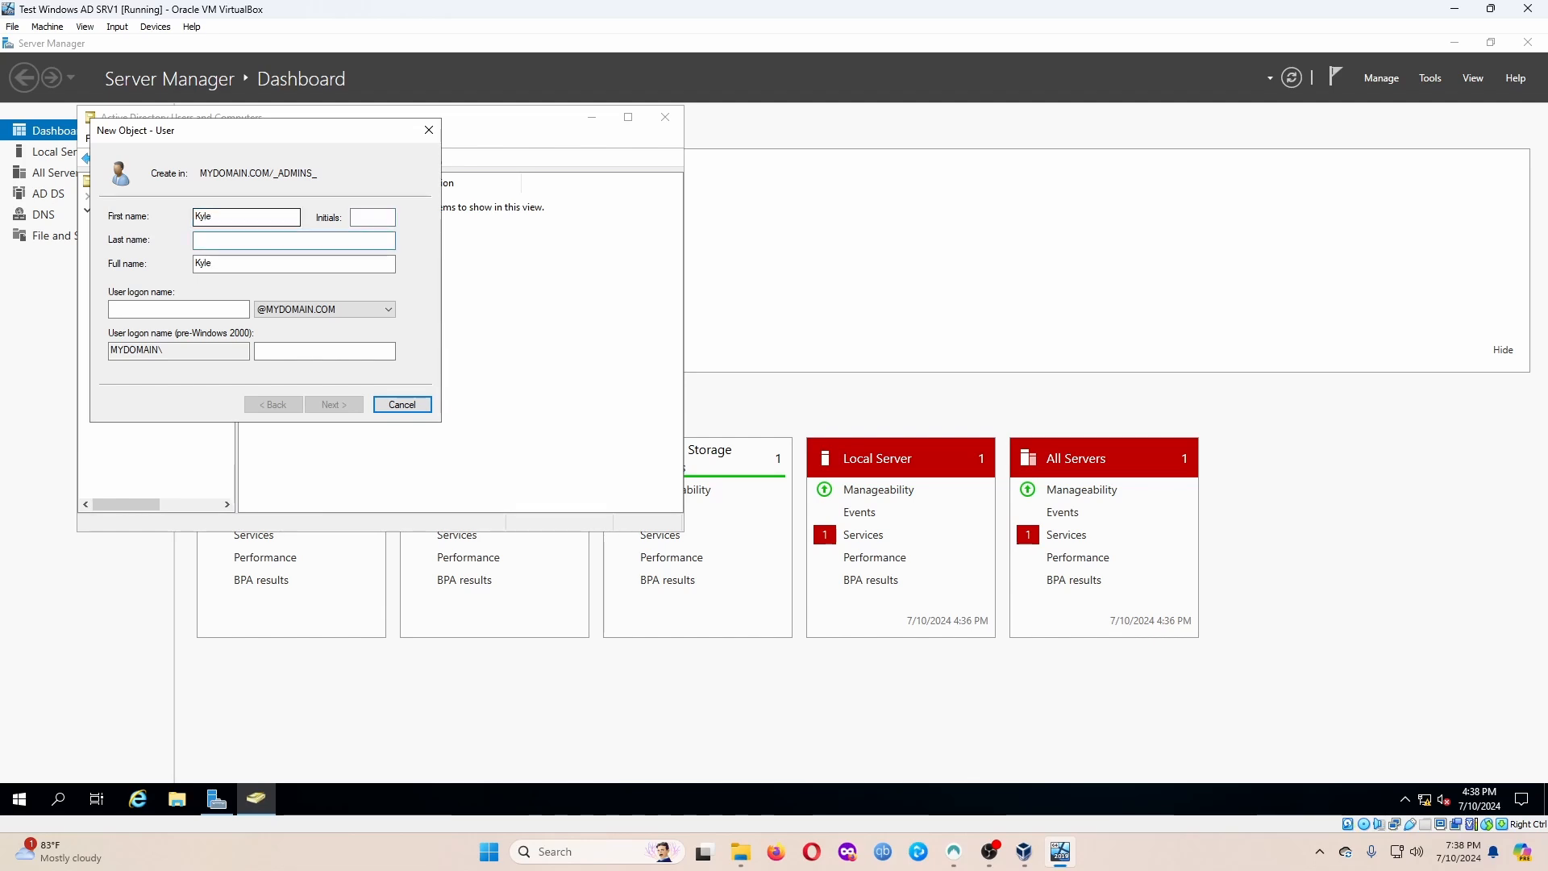
{"action": "key", "text": "Tab"}
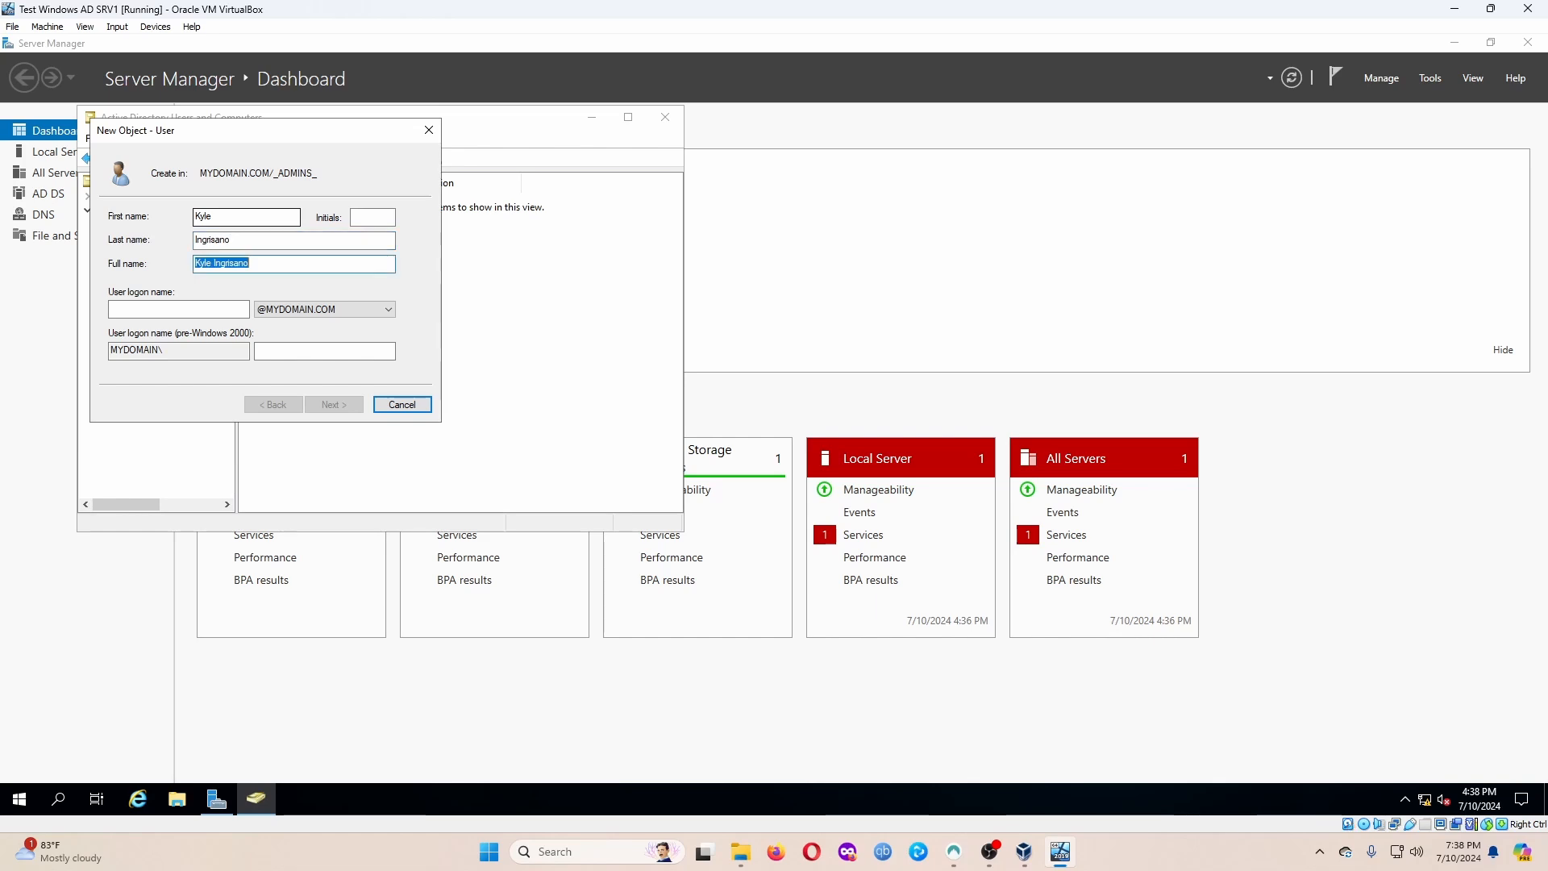
{"action": "key", "text": "Tab"}
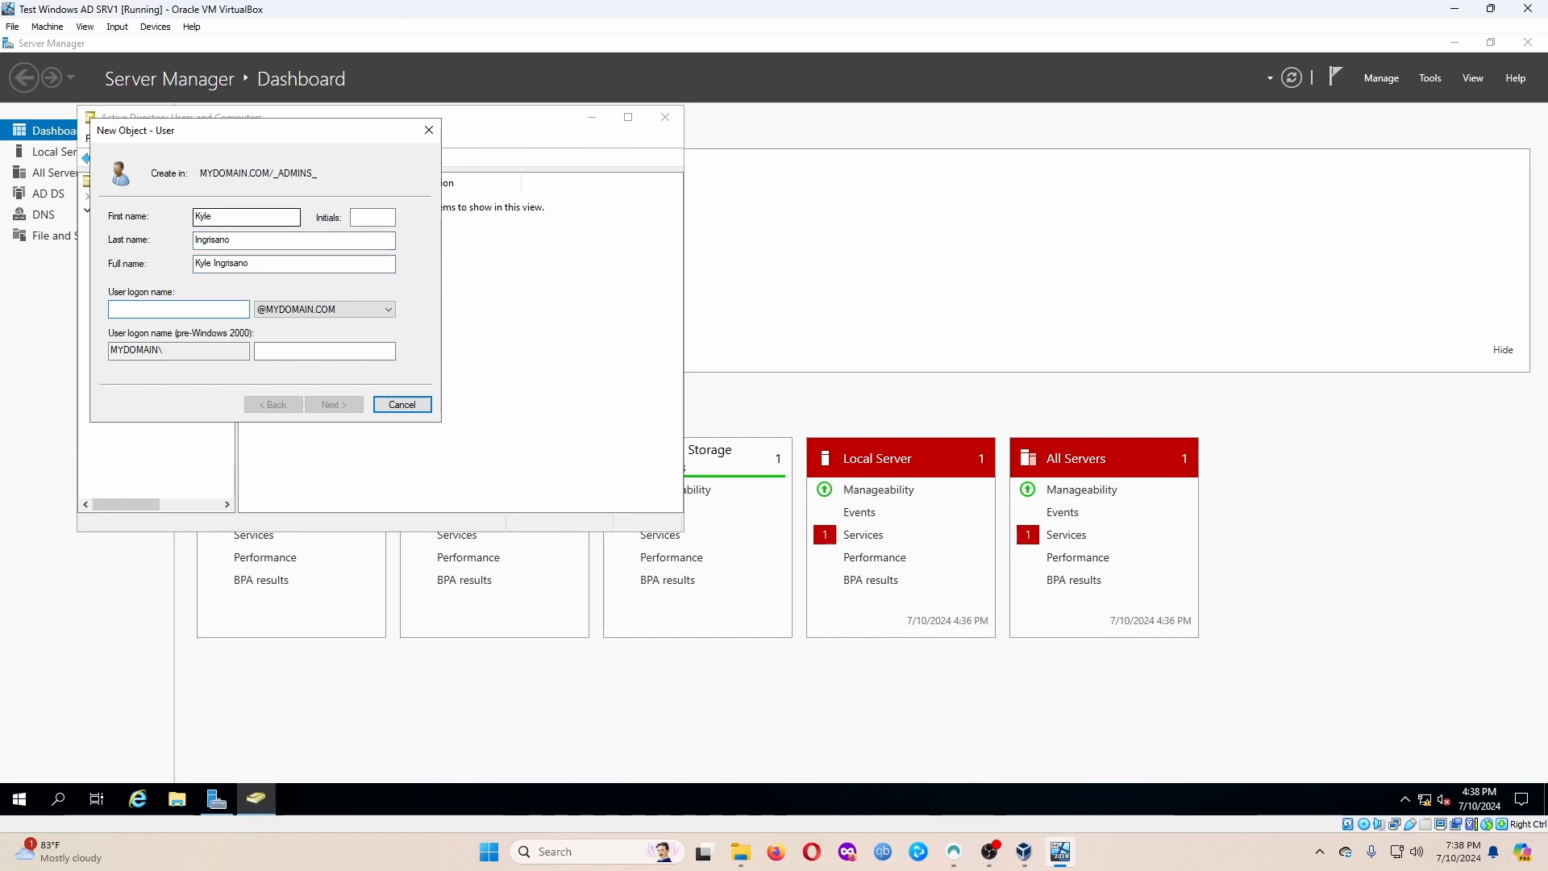
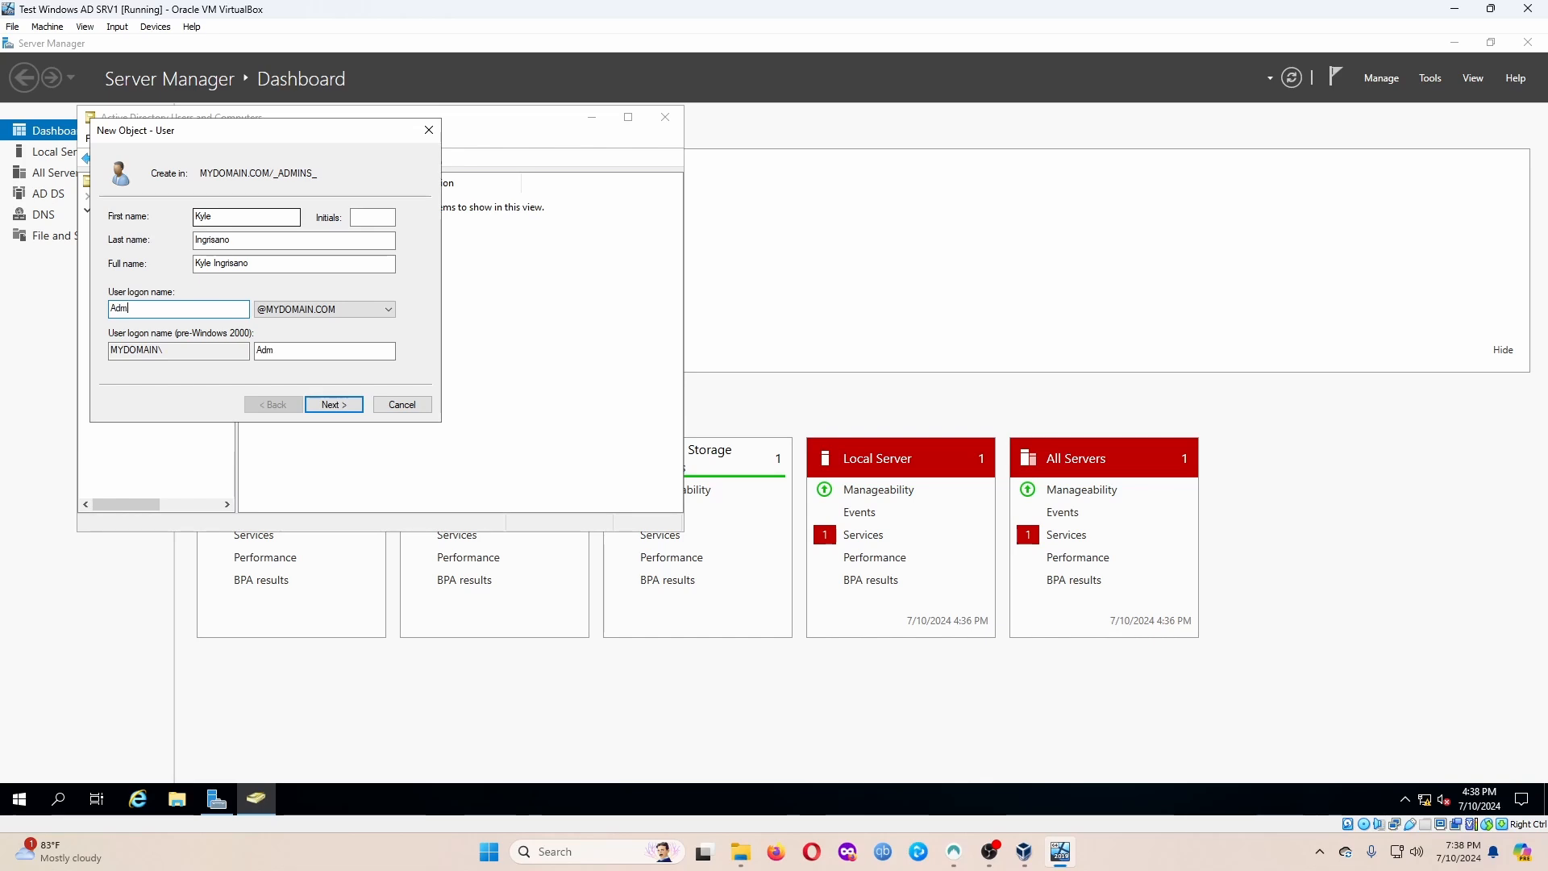
{"action": "key", "text": "ctrl+BackSpace"}
{"action": "key", "text": "BackSpace"}
{"action": "key", "text": "BackSpace"}
{"action": "key", "text": "BackSpace"}
{"action": "key", "text": "BackSpace"}
{"action": "key", "text": "BackSpace"}
{"action": "key", "text": "BackSpace"}
{"action": "key", "text": "BackSpace"}
{"action": "key", "text": "BackSpace"}
{"action": "key", "text": "BackSpace"}
{"action": "key", "text": "BackSpace"}
{"action": "key", "text": "BackSpace"}
{"action": "key", "text": "BackSpace"}
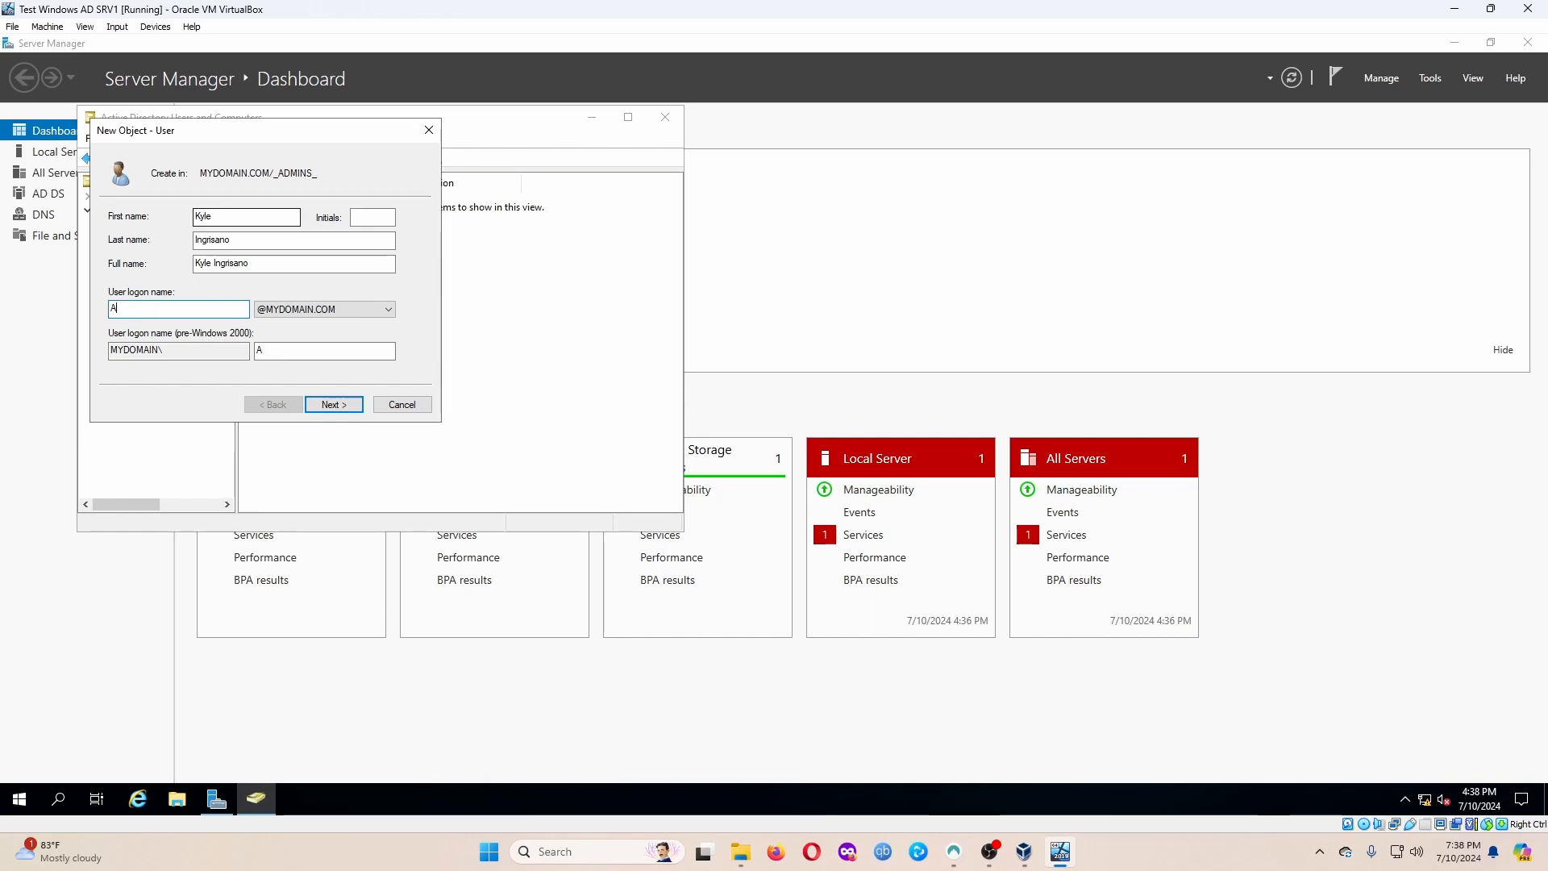
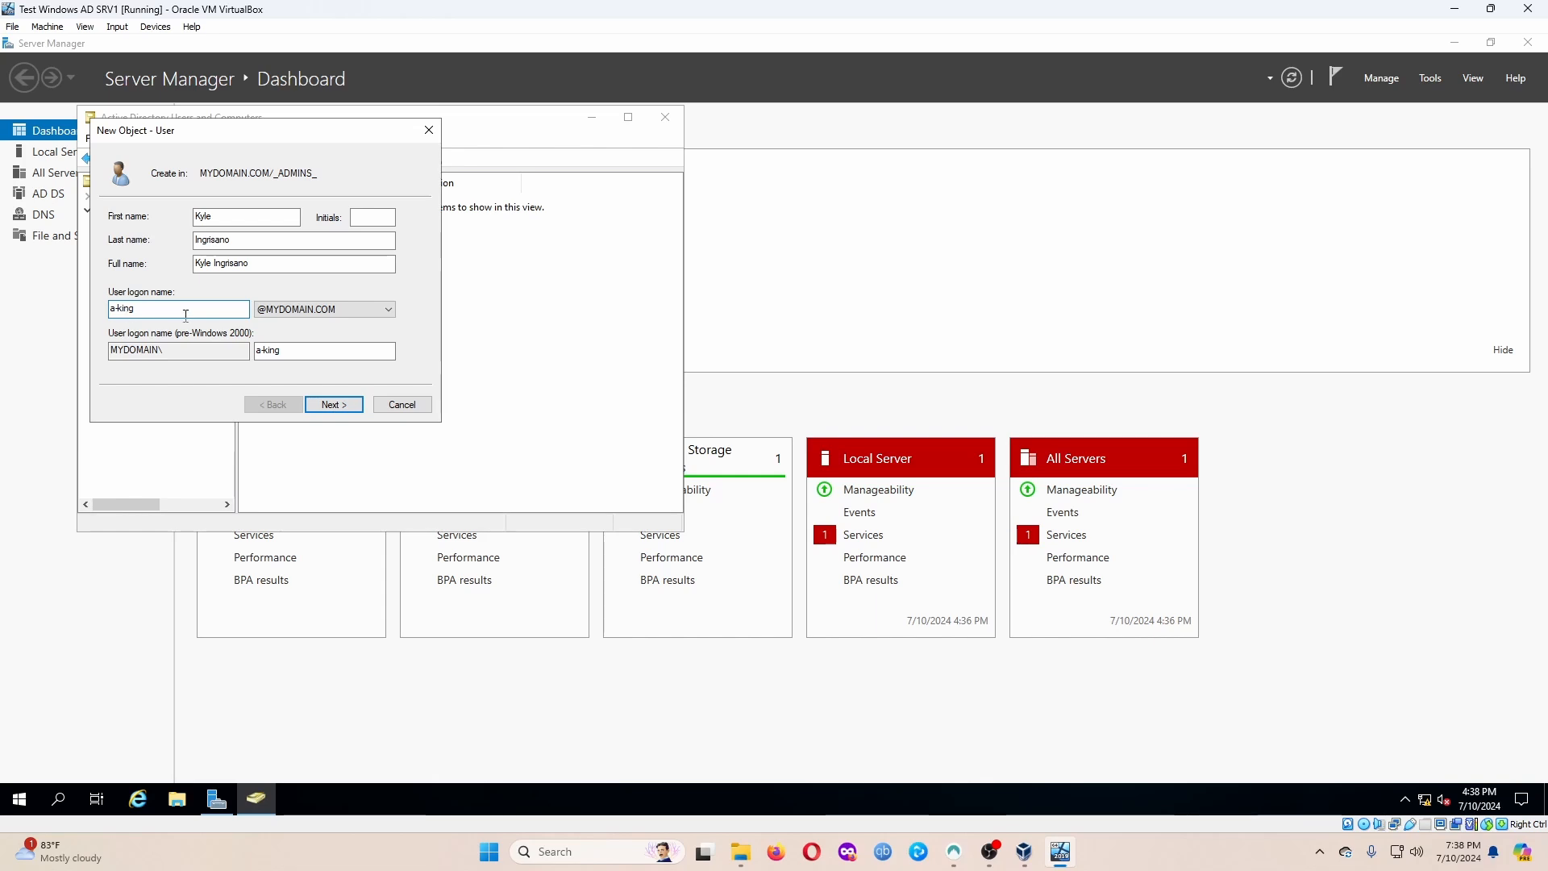
Set the account password with no change required at next logon and never expiring, then finish.
{"action": "left_click", "coordinate": [342, 407]}
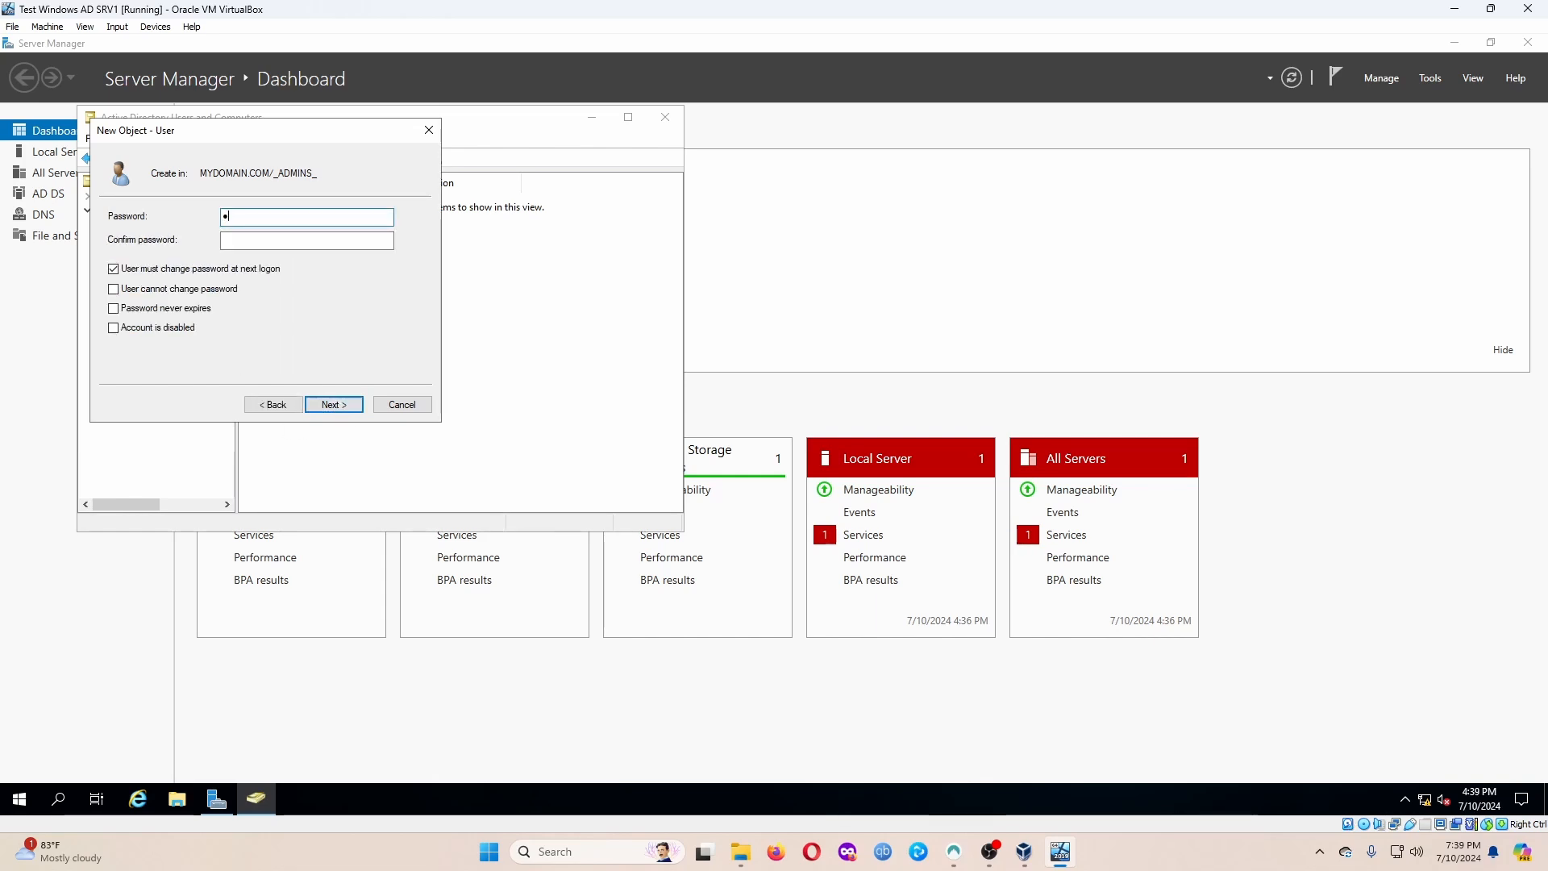
{"action": "type", "text": "•••••••••"}
{"action": "key", "text": "Tab"}
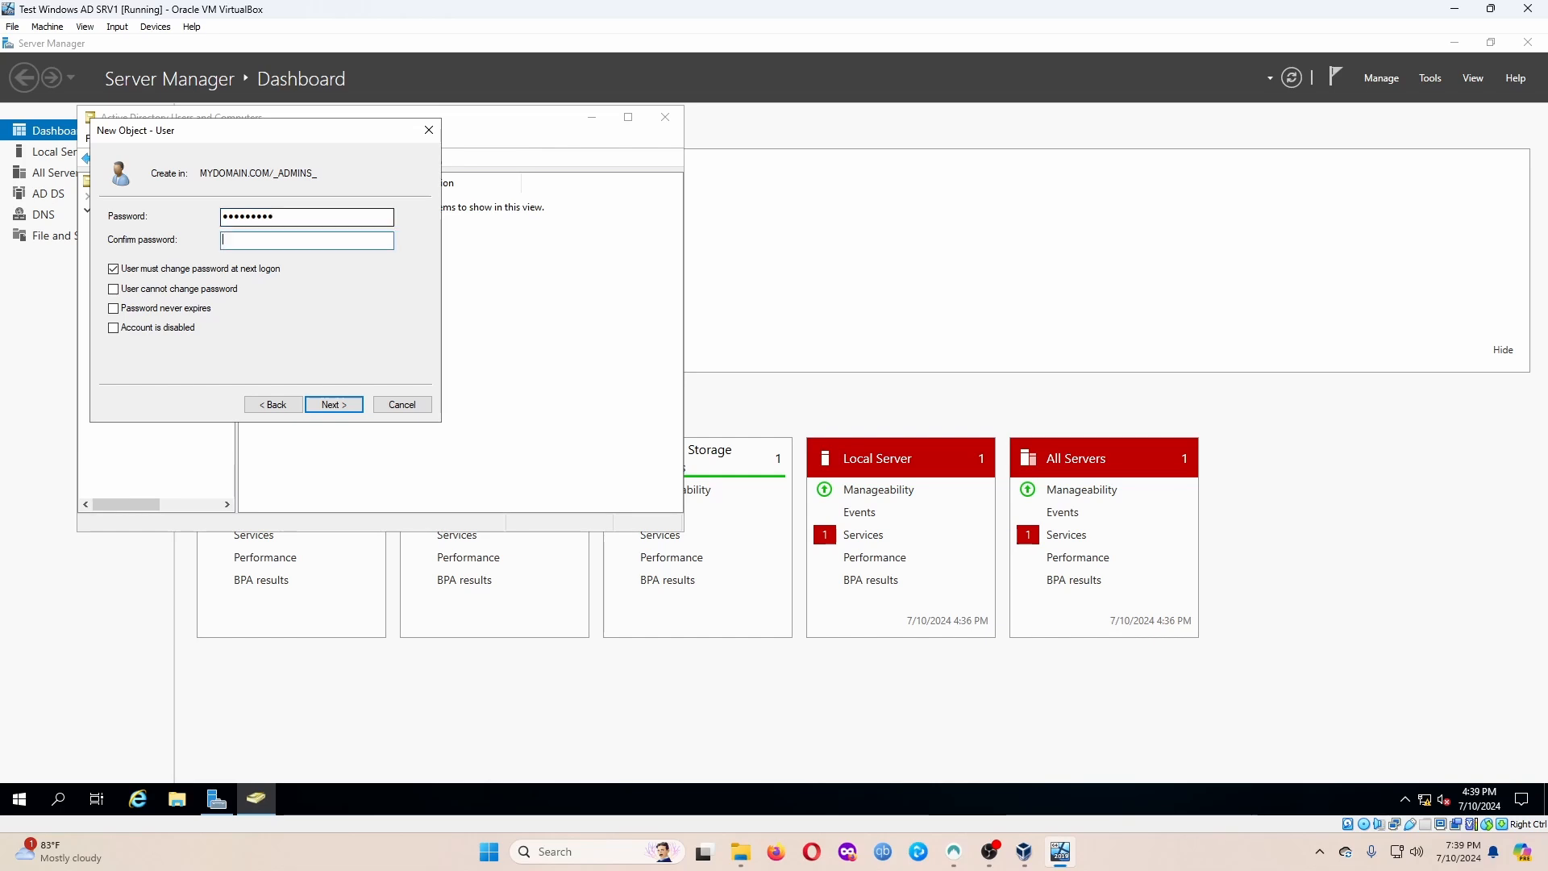
{"action": "type", "text": "•••••"}
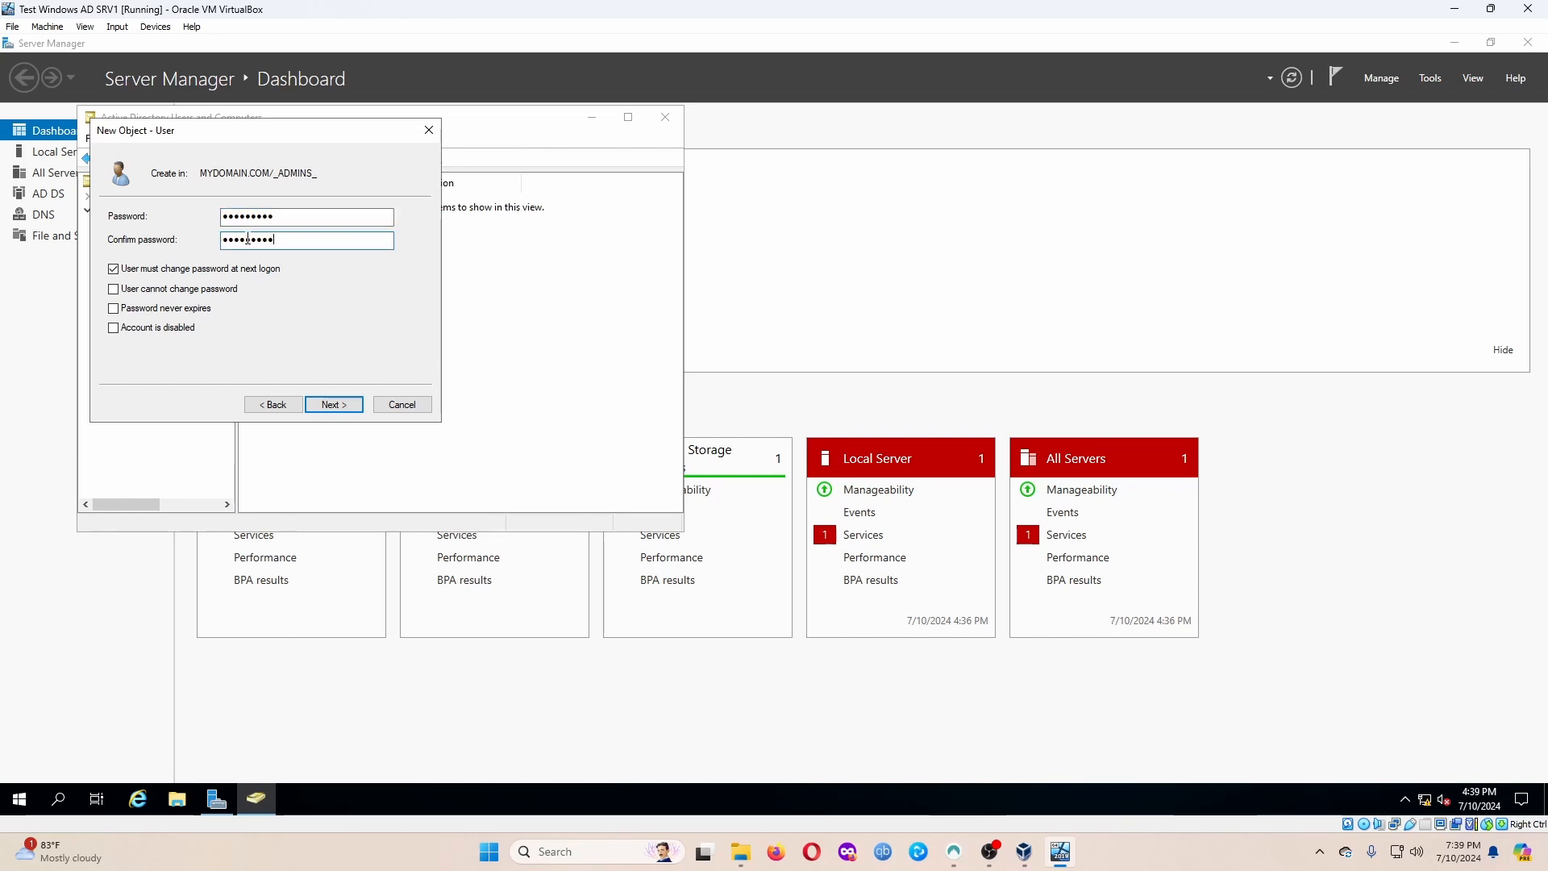
{"action": "left_click", "coordinate": [202, 270]}
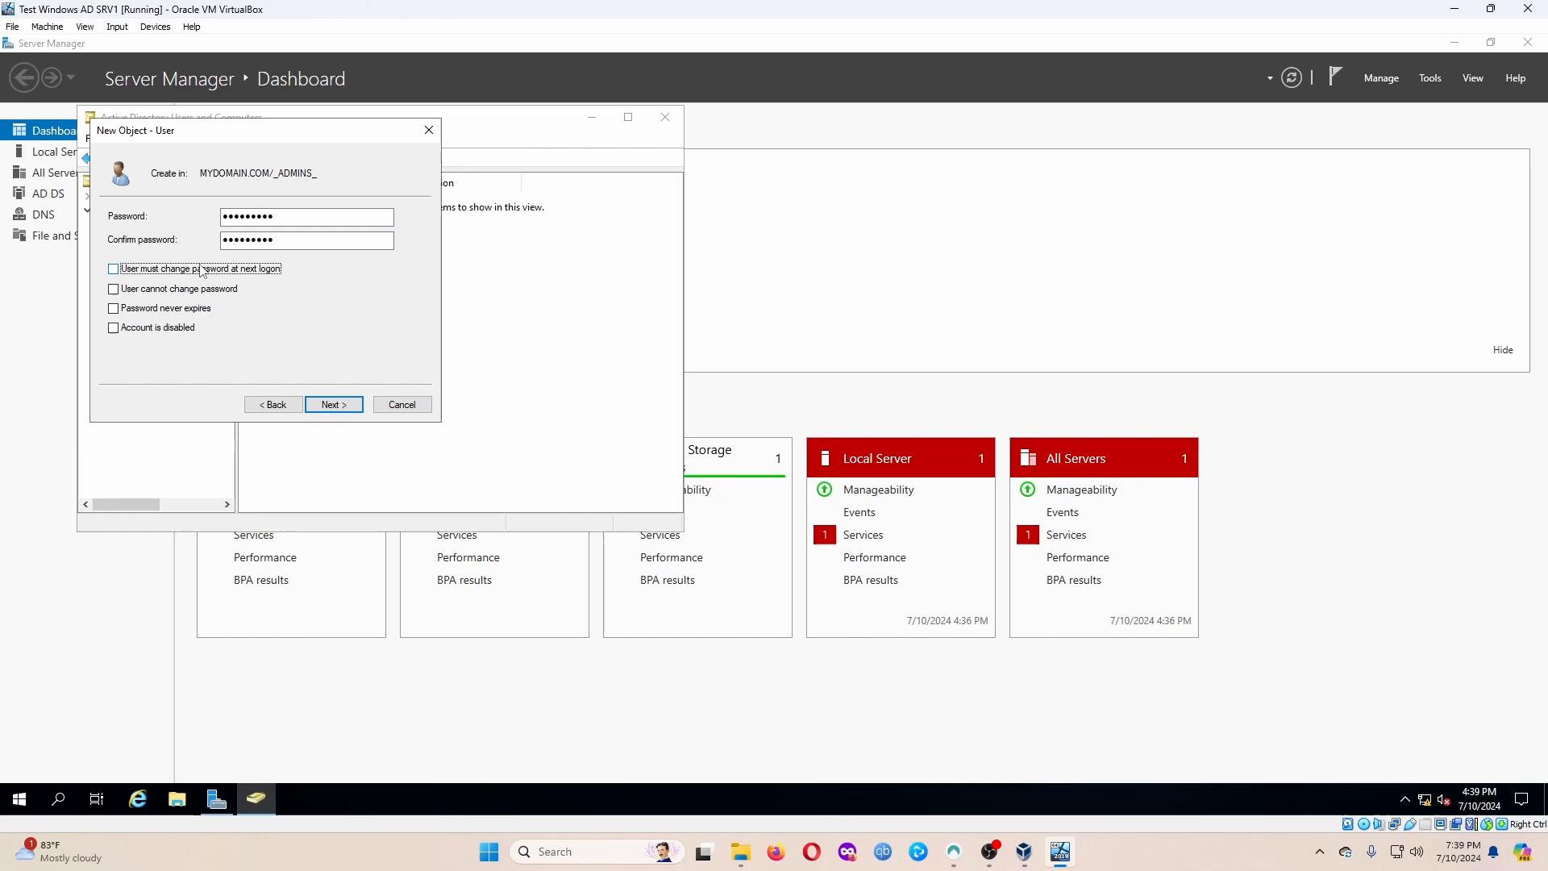
{"action": "left_click", "coordinate": [174, 310]}
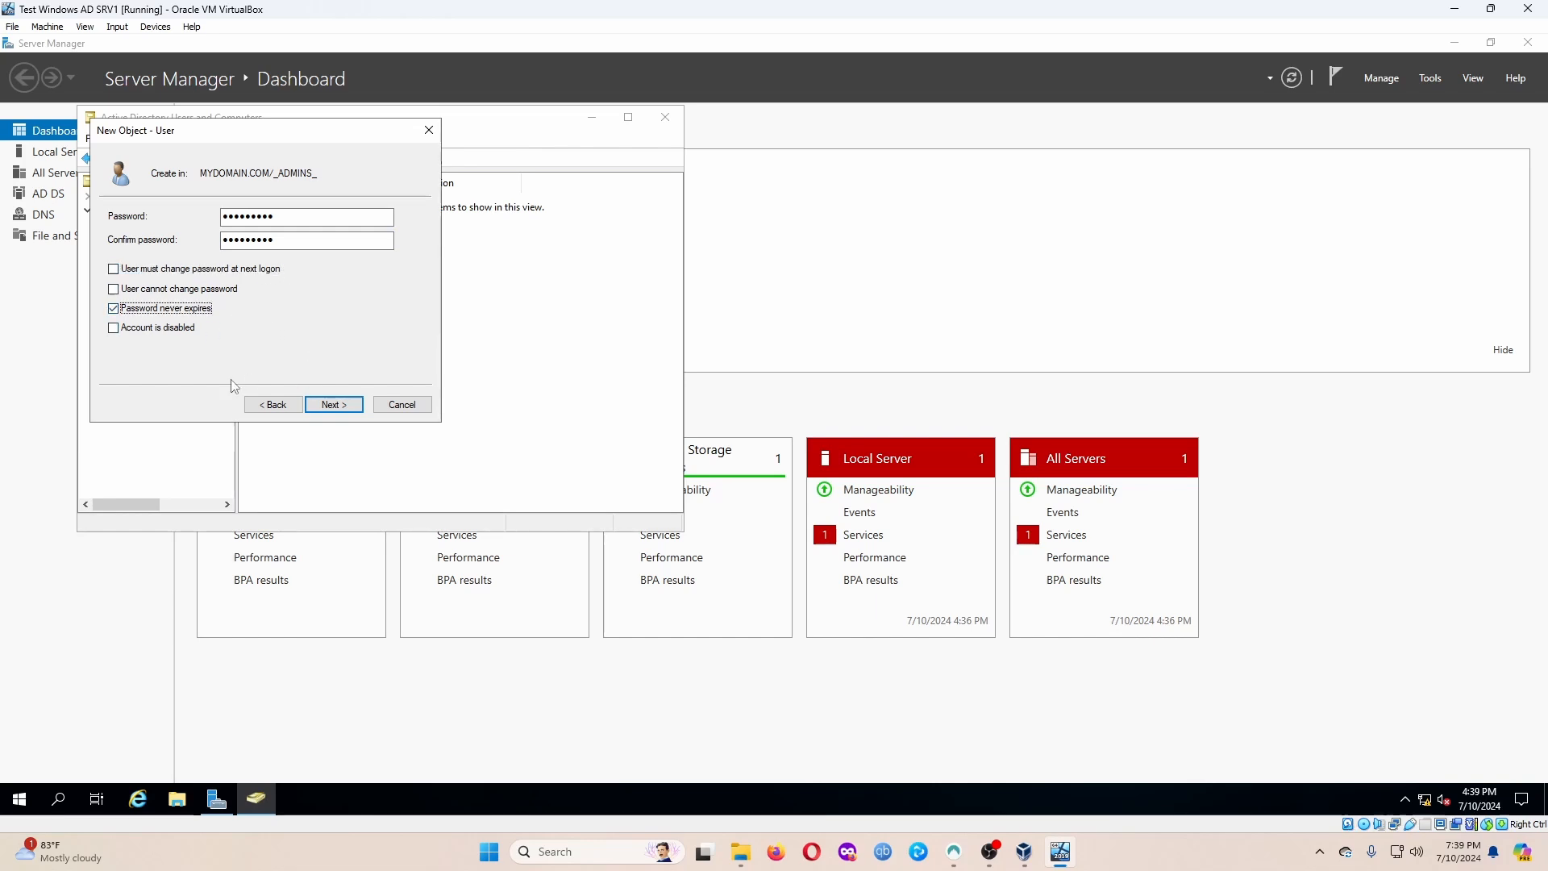
{"action": "left_click", "coordinate": [335, 407]}
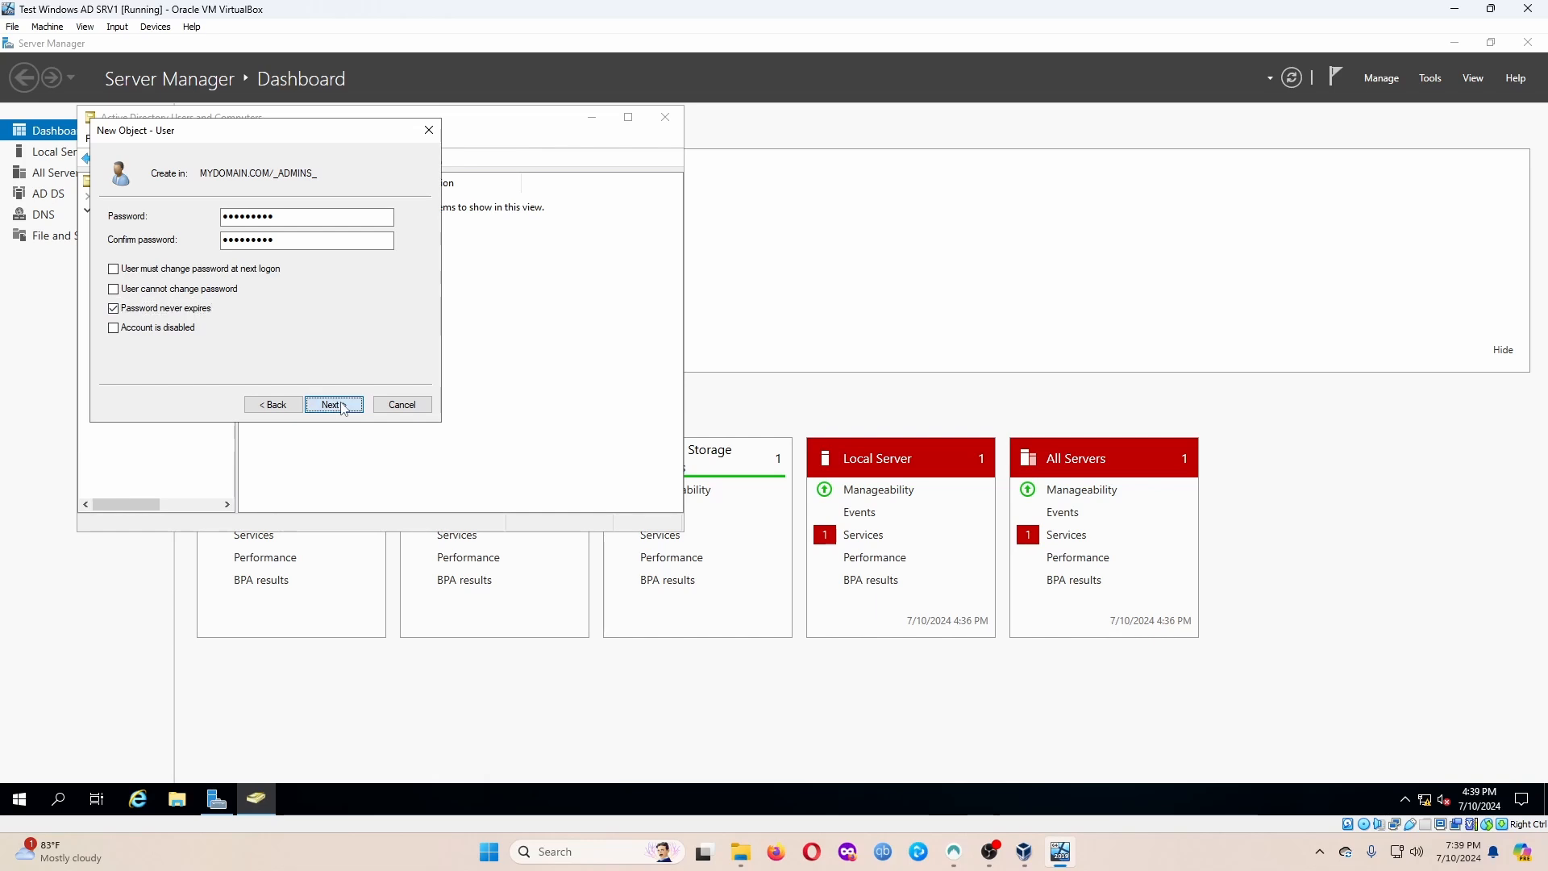
{"action": "left_click", "coordinate": [335, 405]}
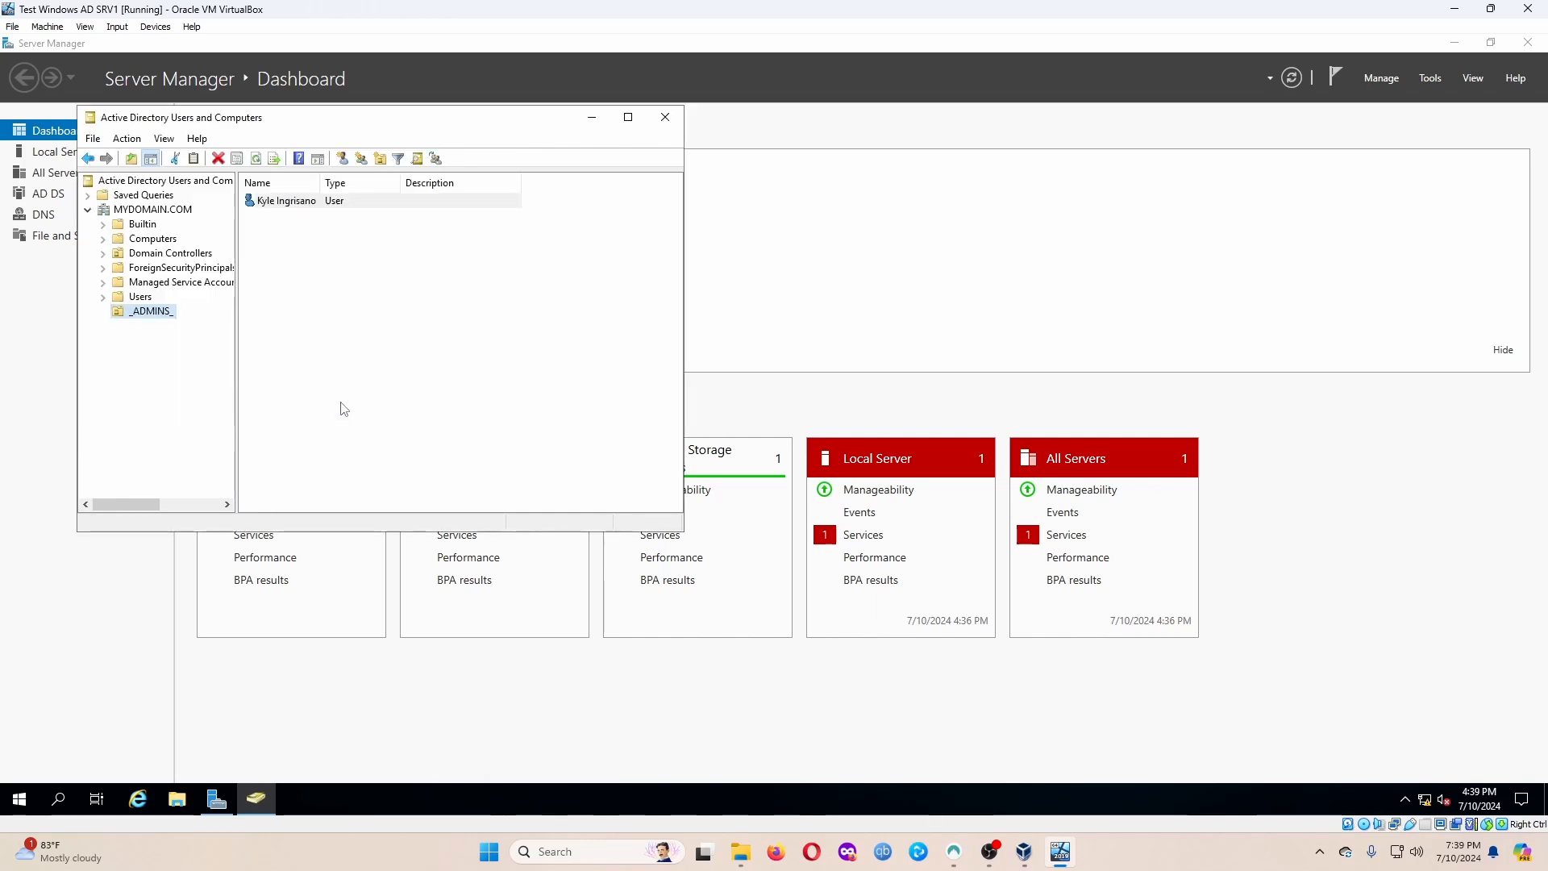
Open the new user's properties and add it to Domain Admins under Member Of.
{"action": "left_click", "coordinate": [279, 206]}
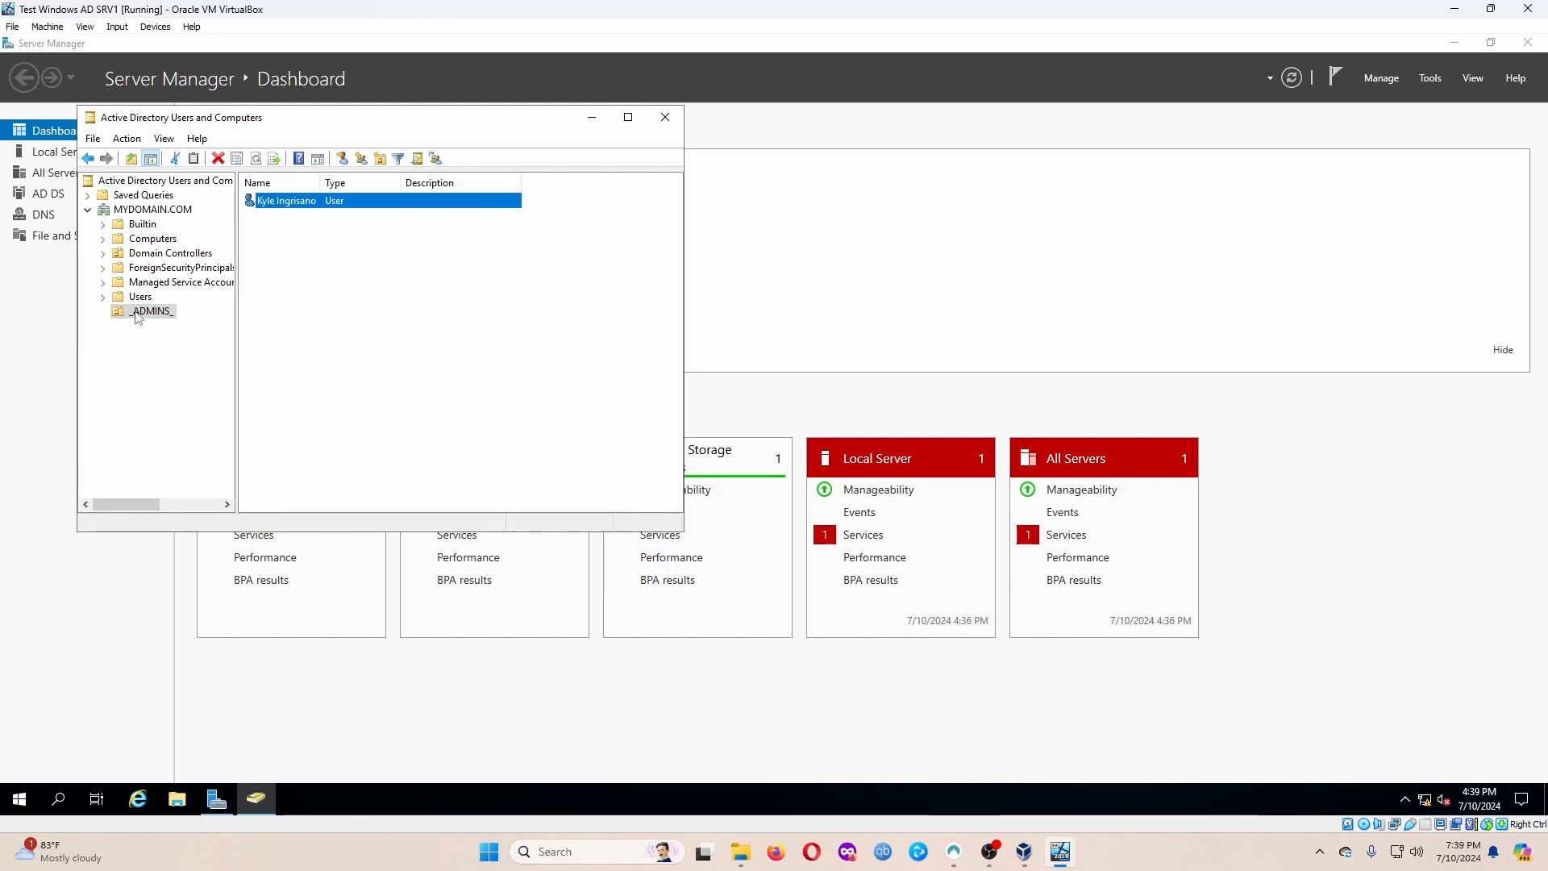
{"action": "right_click", "coordinate": [284, 201]}
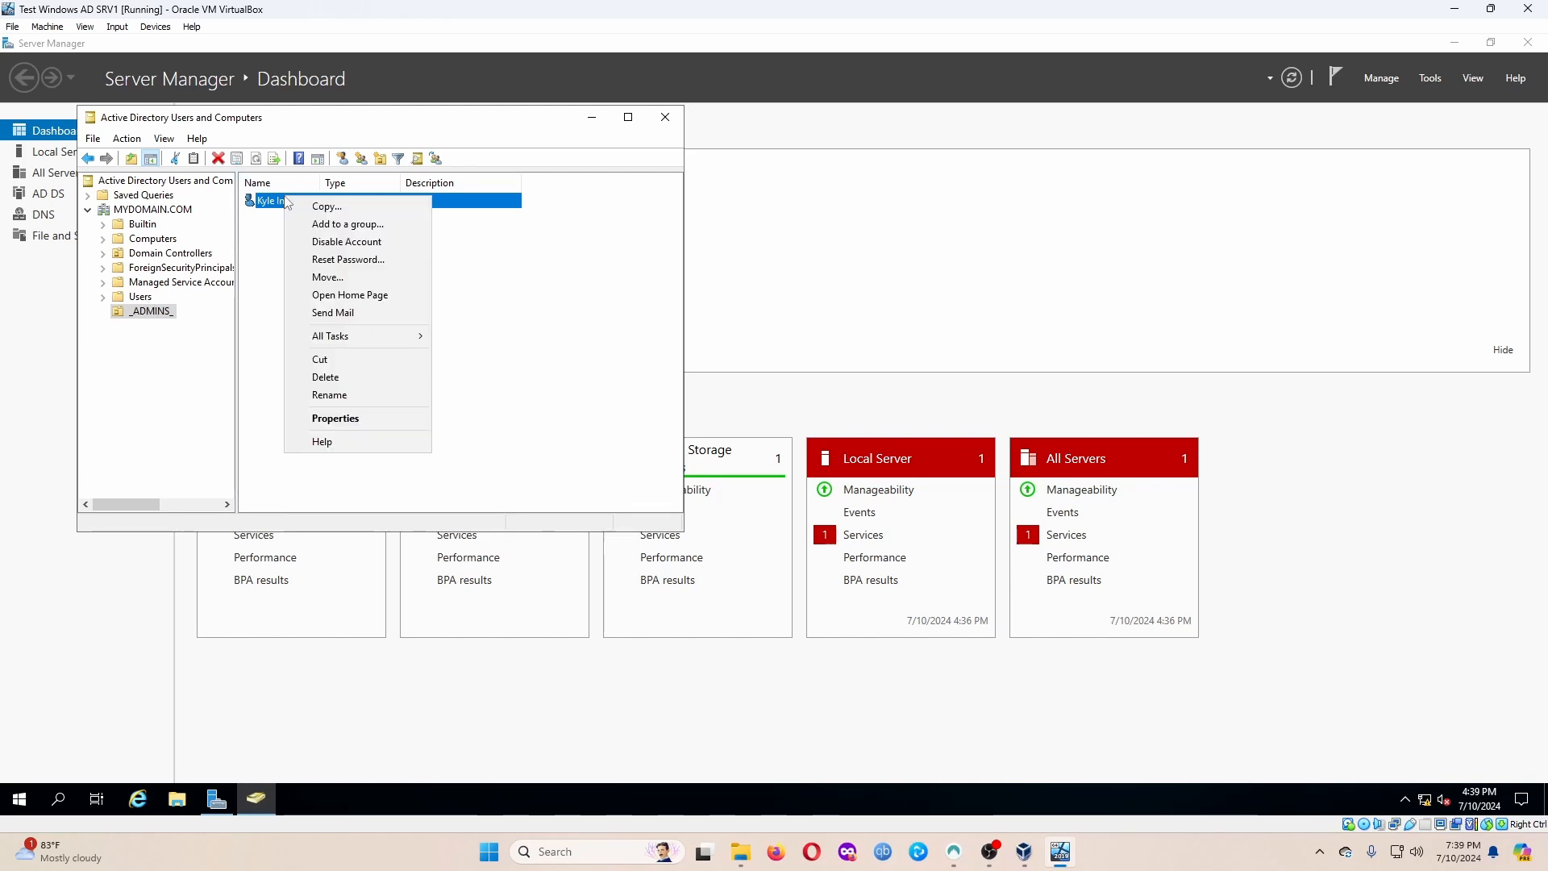
{"action": "left_click", "coordinate": [347, 419]}
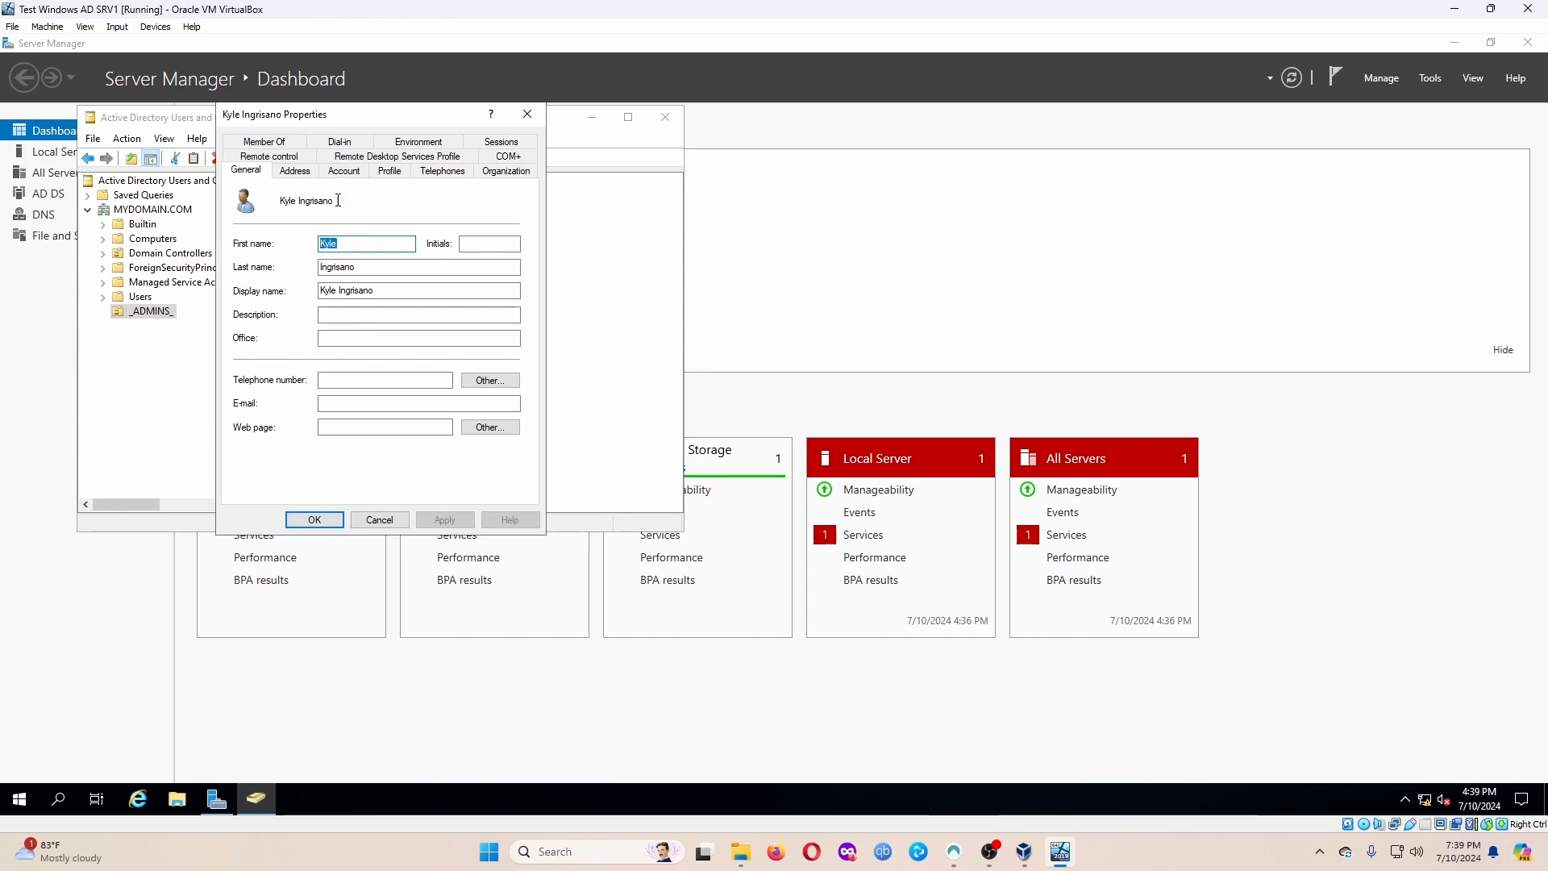
{"action": "left_click", "coordinate": [291, 143]}
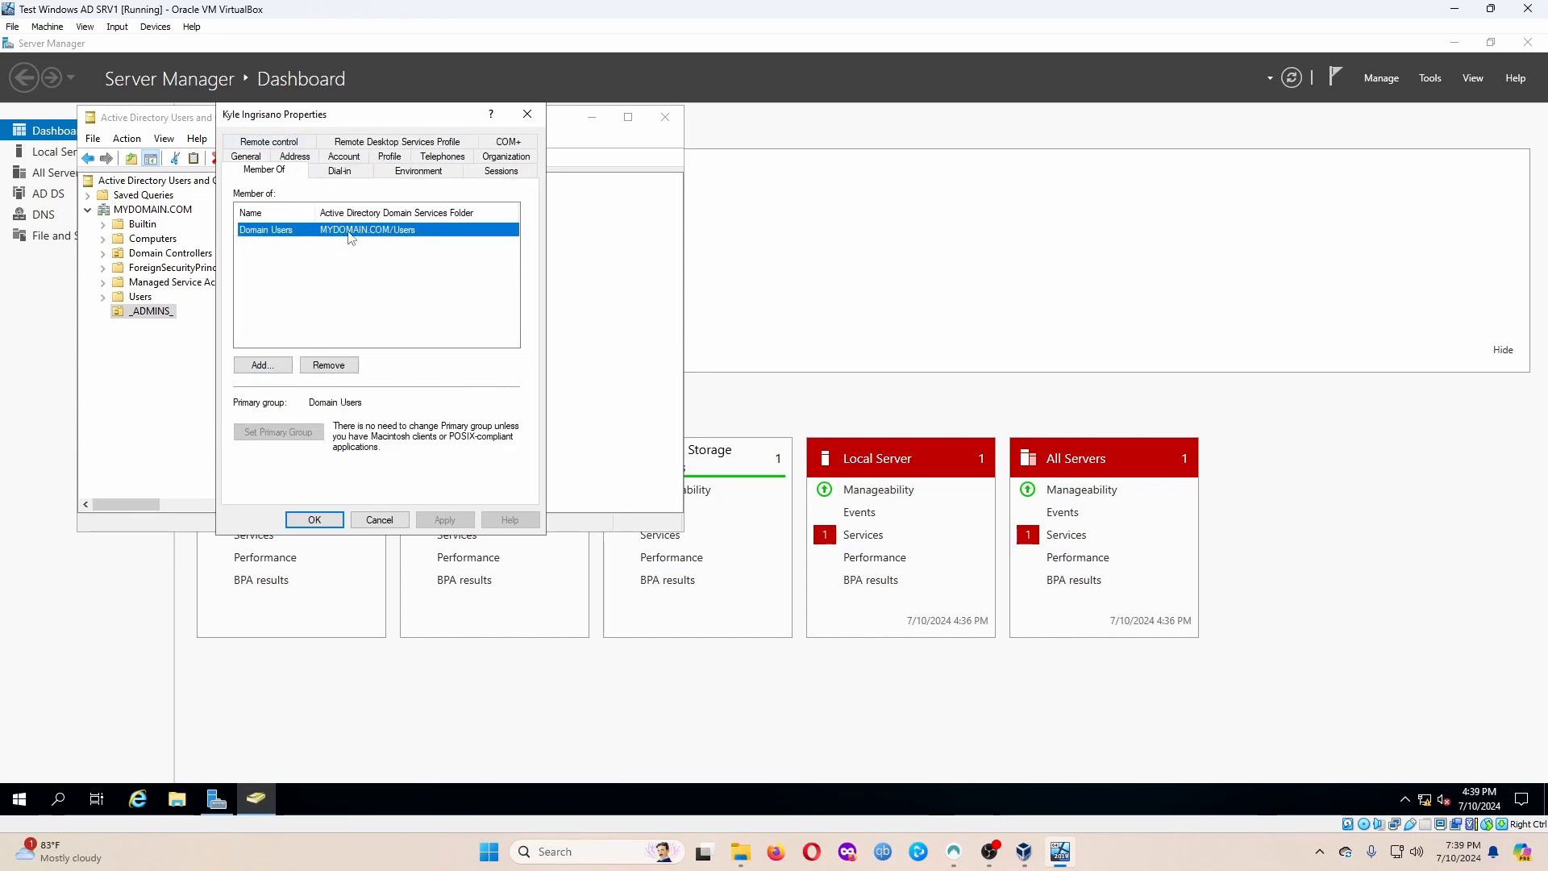
{"action": "left_click", "coordinate": [264, 364]}
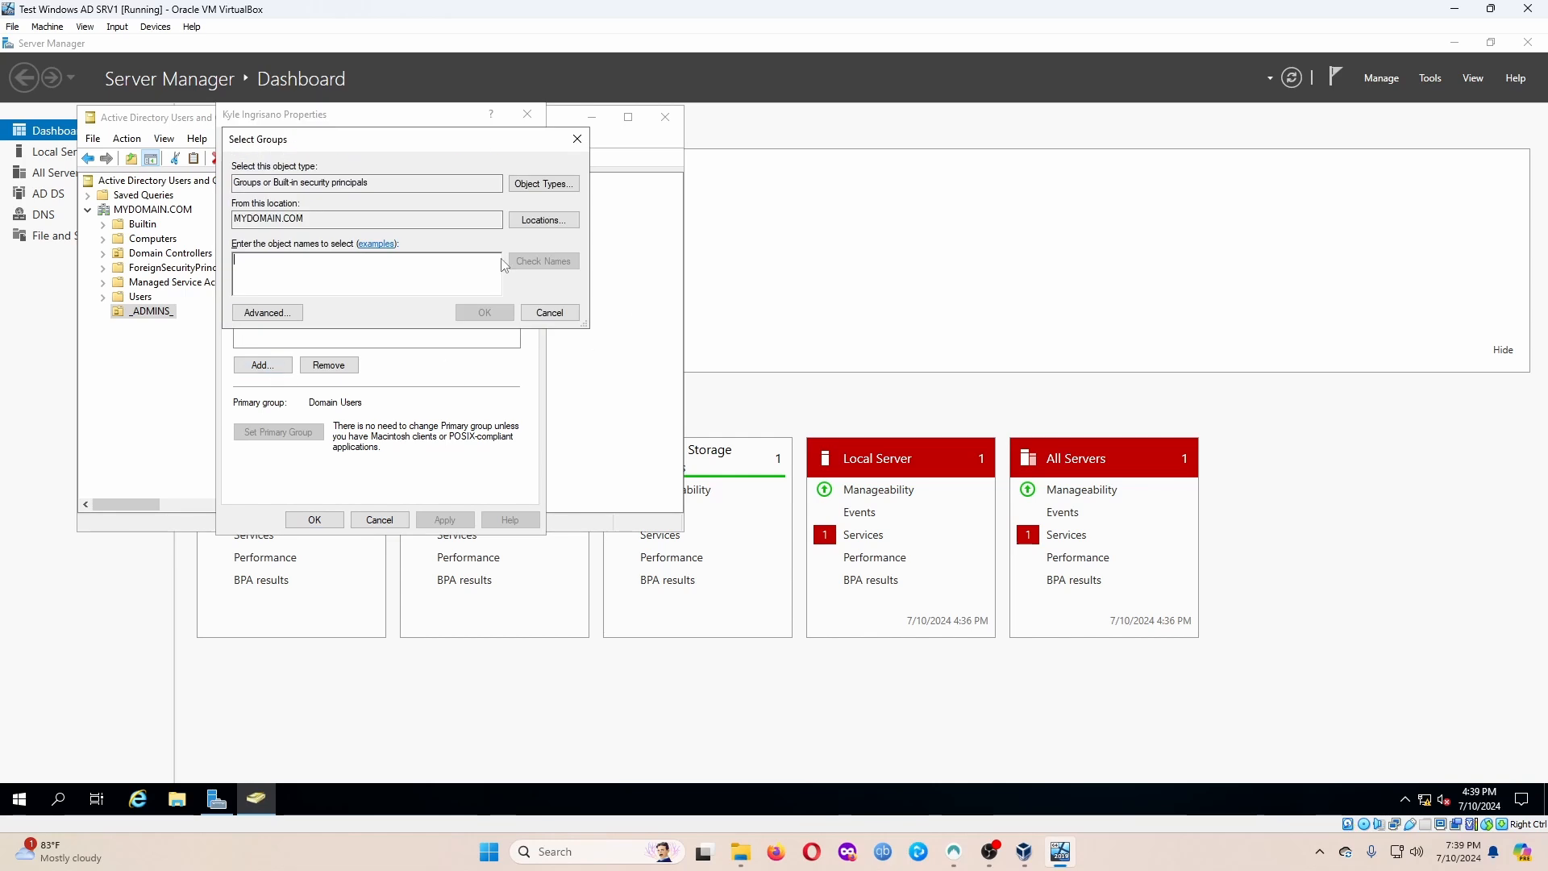
{"action": "type", "text": "doma"}
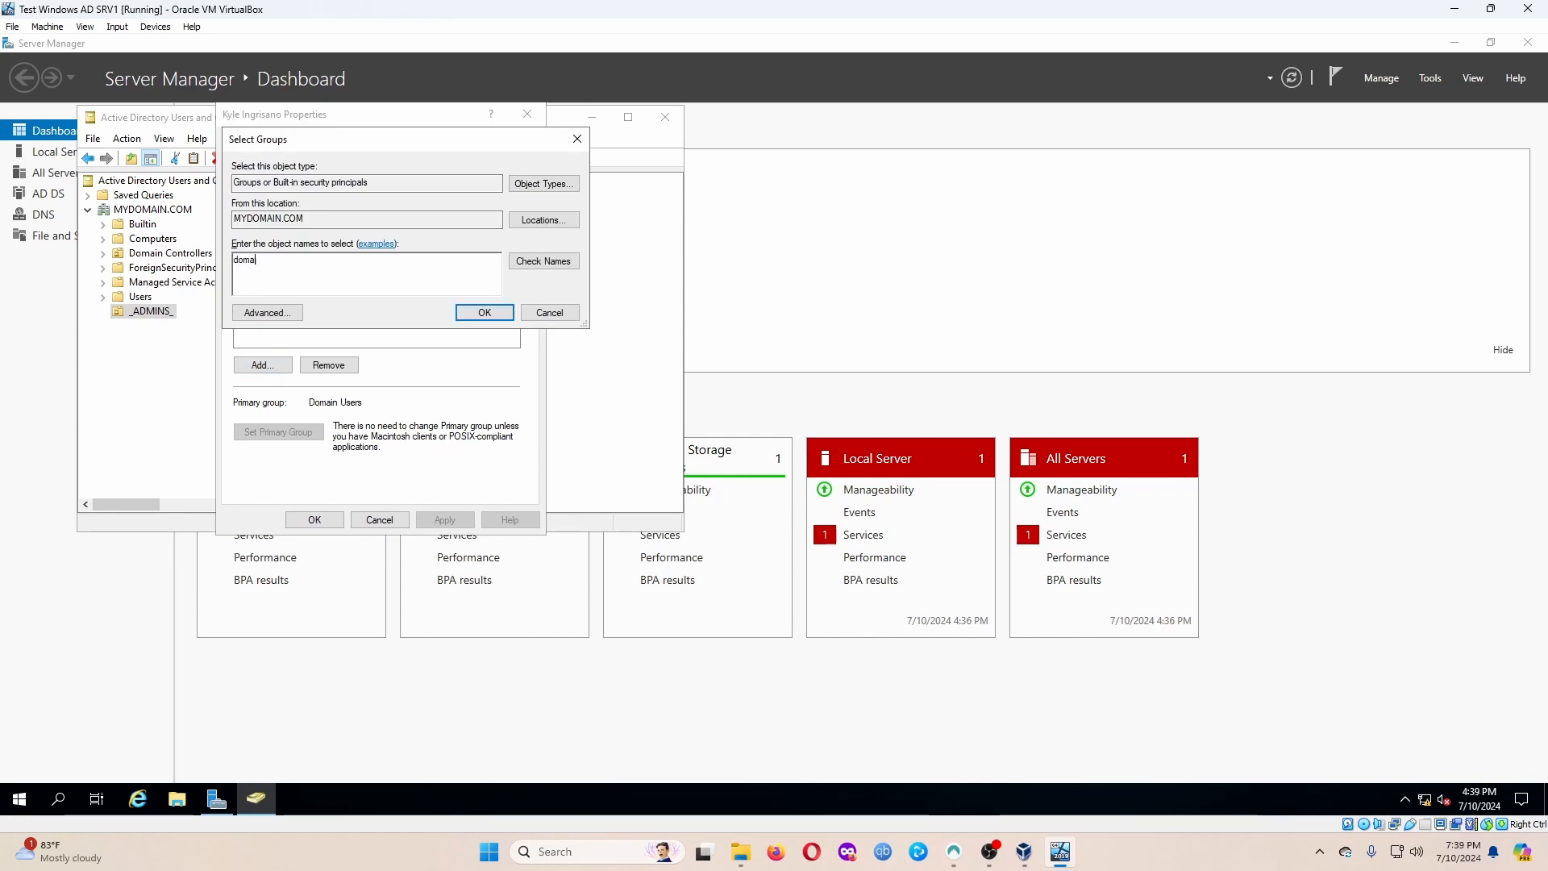
{"action": "type", "text": "in  admi"}
{"action": "key", "text": "BackSpace"}
{"action": "key", "text": "BackSpace"}
{"action": "key", "text": "BackSpace"}
{"action": "key", "text": "BackSpace"}
{"action": "key", "text": "BackSpace"}
{"action": "key", "text": "BackSpace"}
{"action": "key", "text": "BackSpace"}
{"action": "type", "text": "domain admin"}
{"action": "key", "text": "Return"}
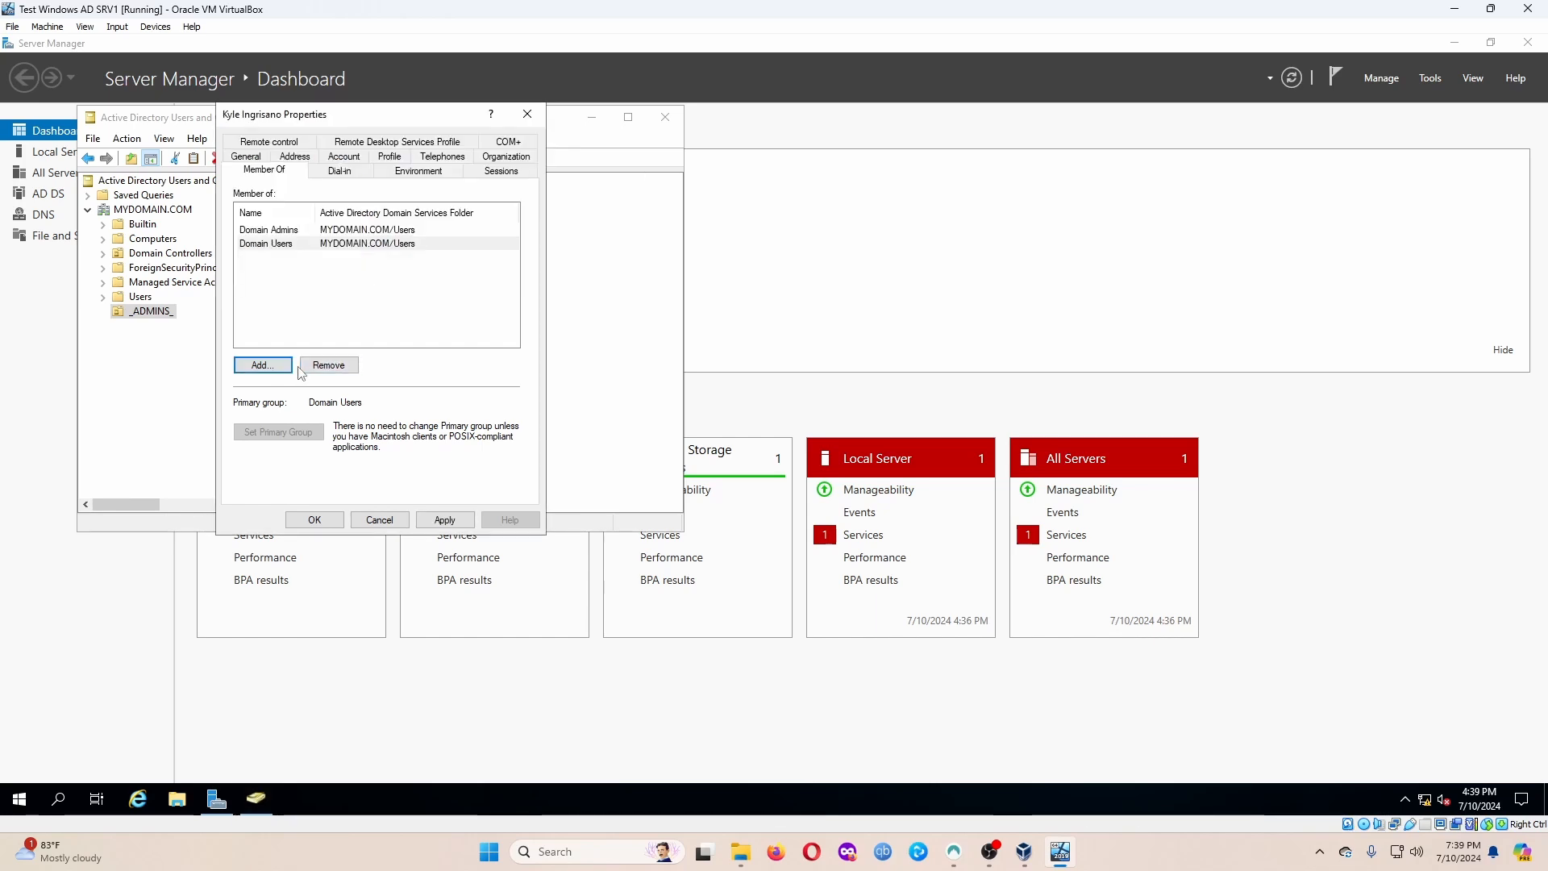
Remove and re-add the Domain Admins membership via Check Names, then apply and close properties.
{"action": "left_click", "coordinate": [305, 231]}
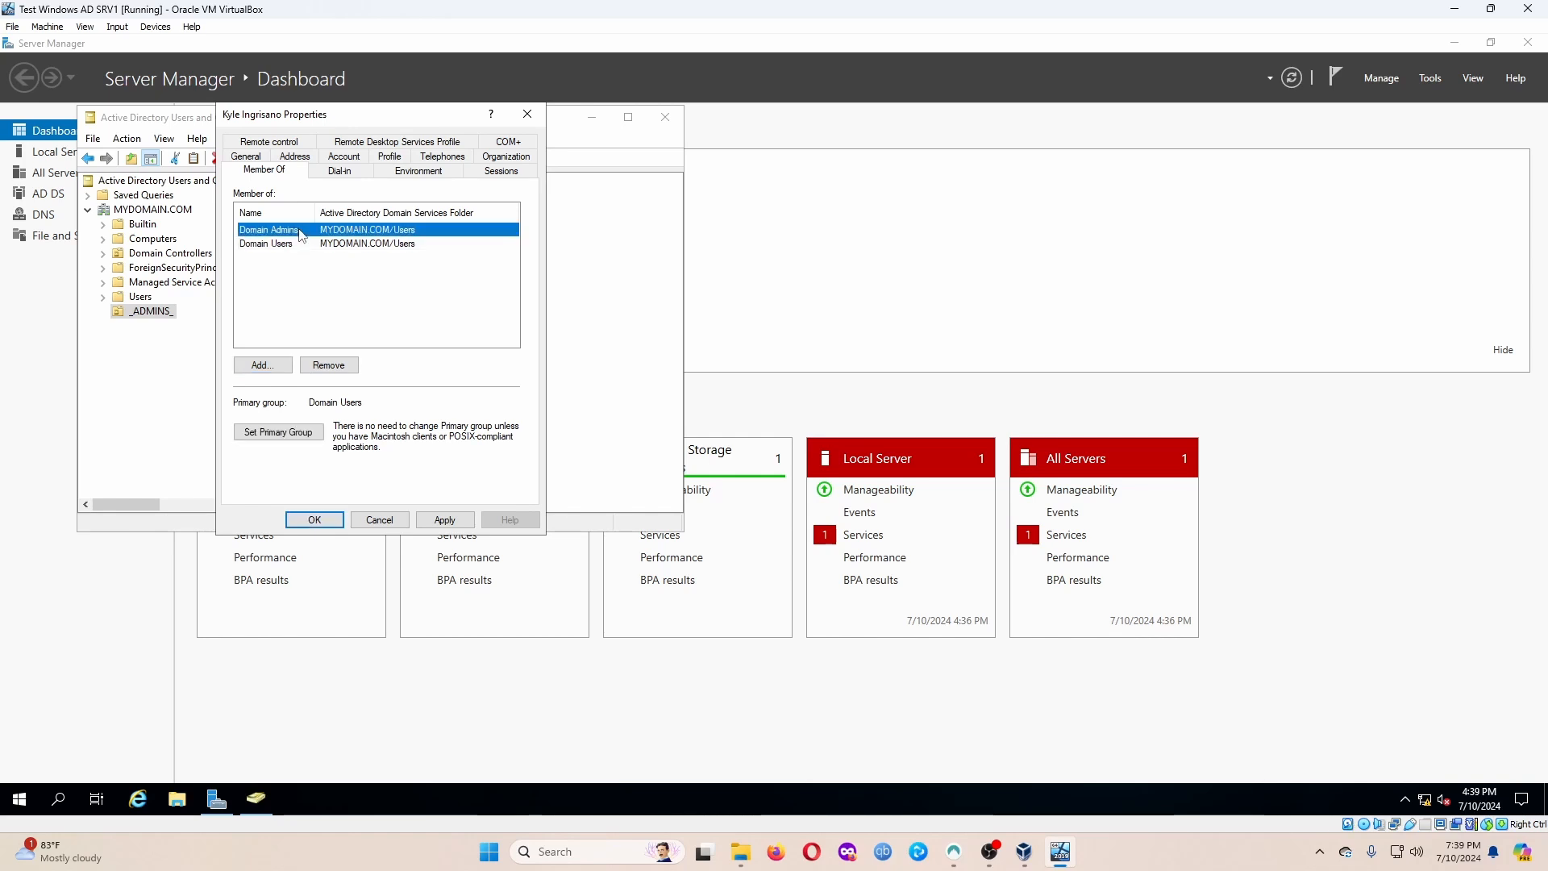
{"action": "left_click", "coordinate": [329, 364]}
{"action": "left_click", "coordinate": [826, 474]}
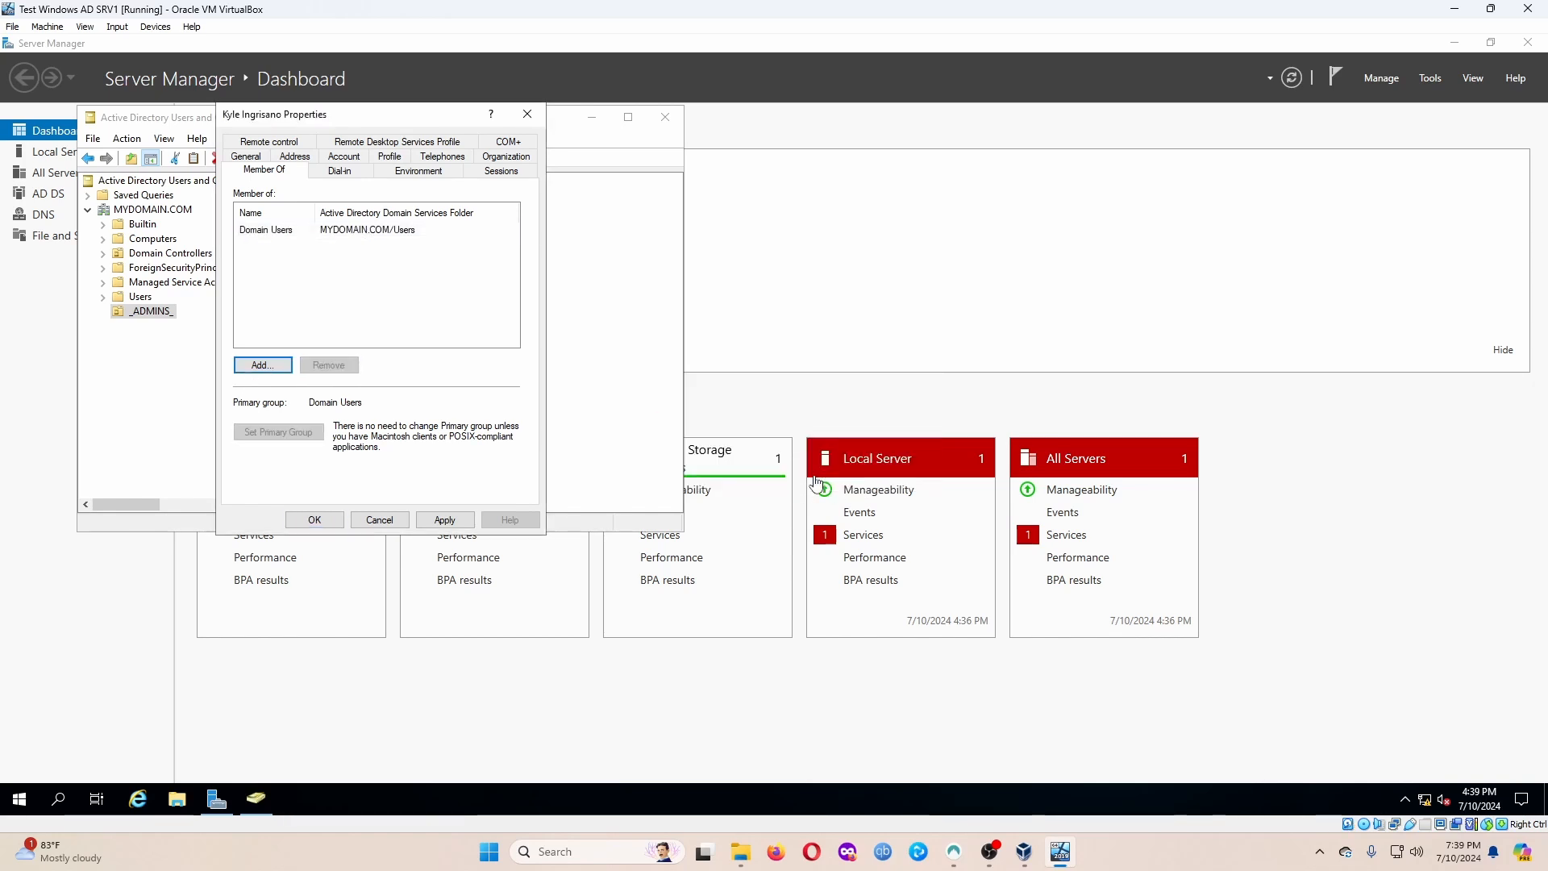
{"action": "left_click", "coordinate": [262, 364]}
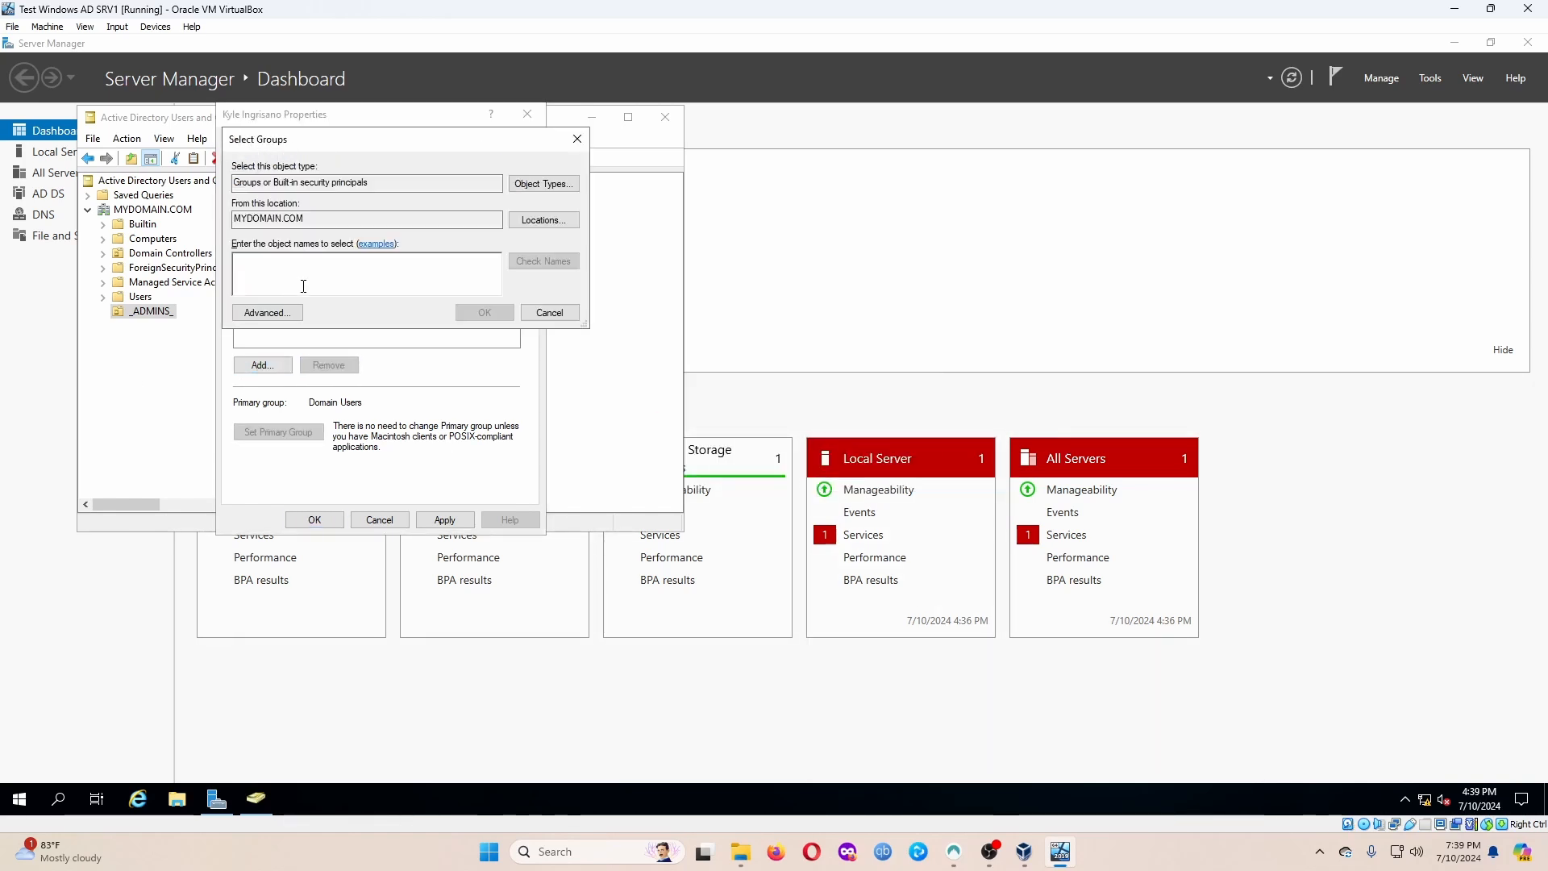
{"action": "type", "text": "domain ad"}
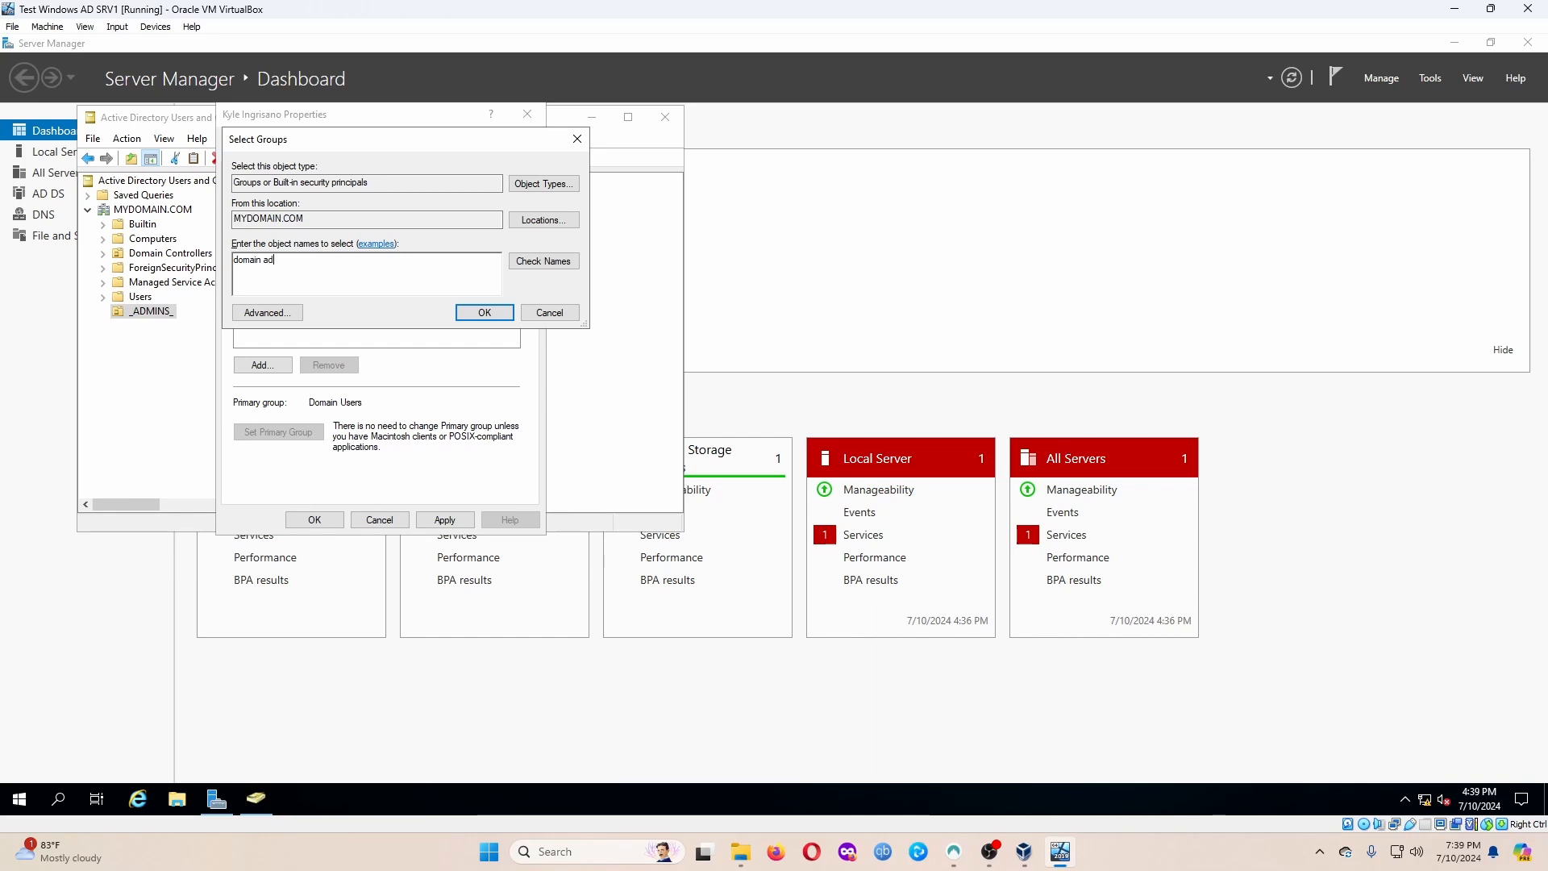
{"action": "type", "text": "min"}
{"action": "left_click", "coordinate": [567, 266]}
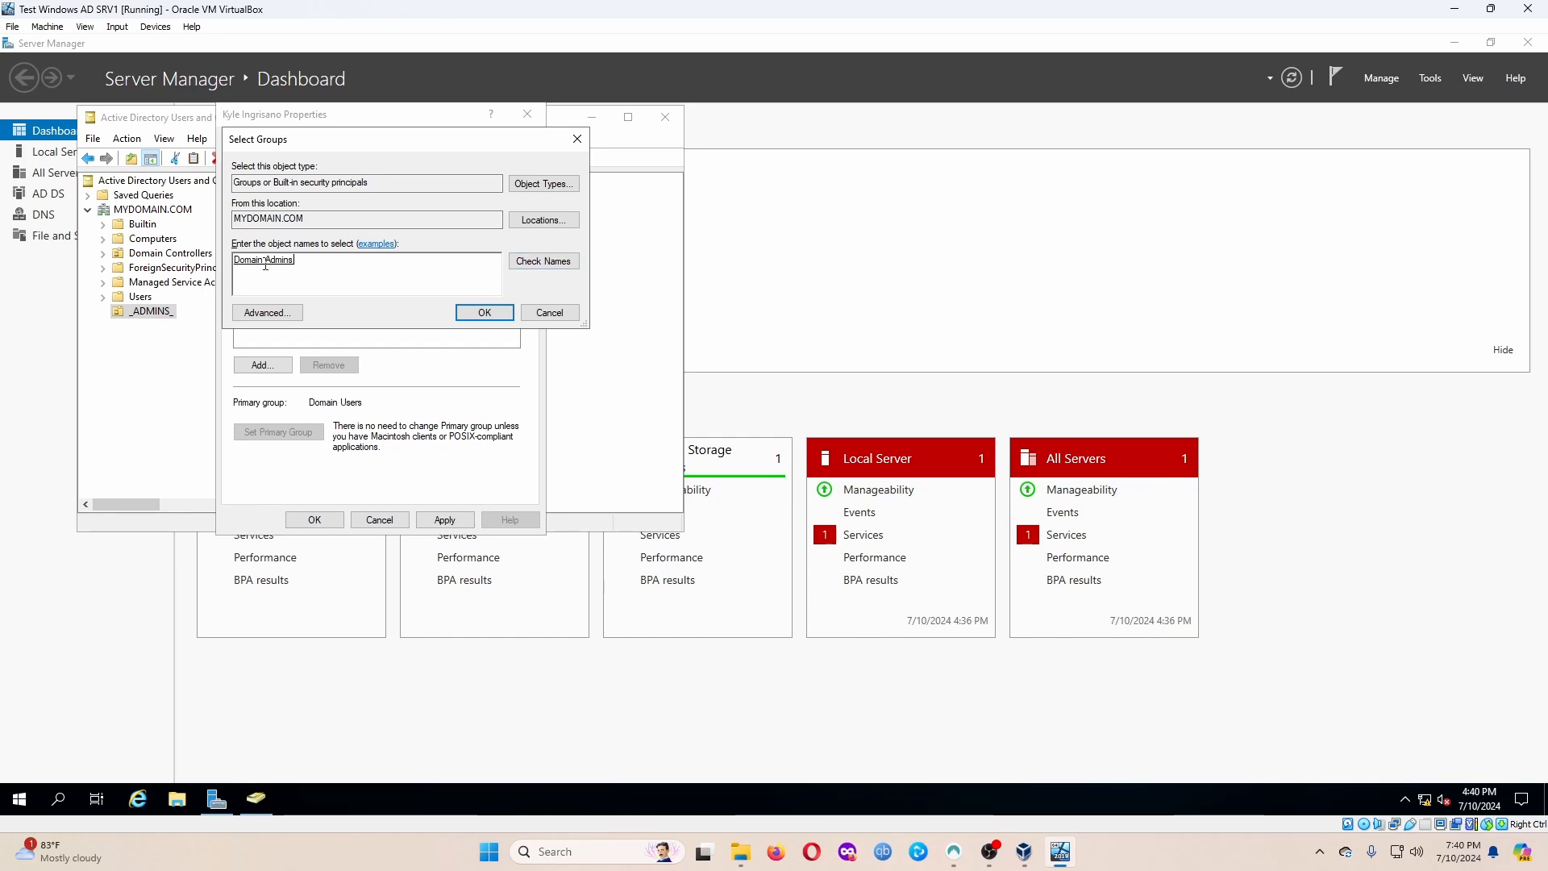
{"action": "left_click", "coordinate": [485, 313]}
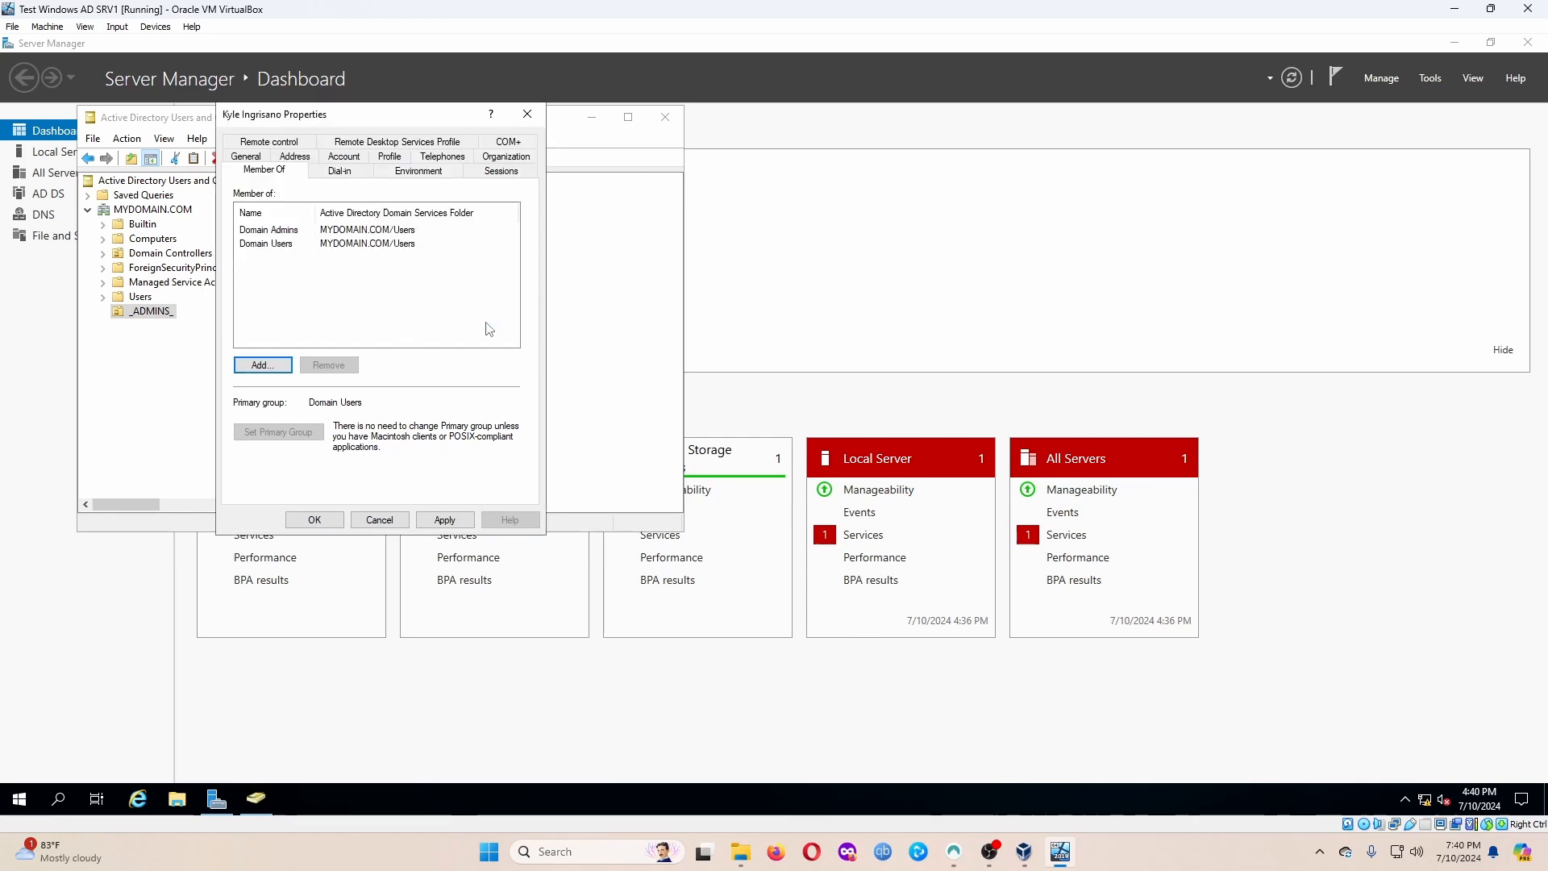
{"action": "left_click", "coordinate": [445, 519]}
{"action": "left_click", "coordinate": [315, 520]}
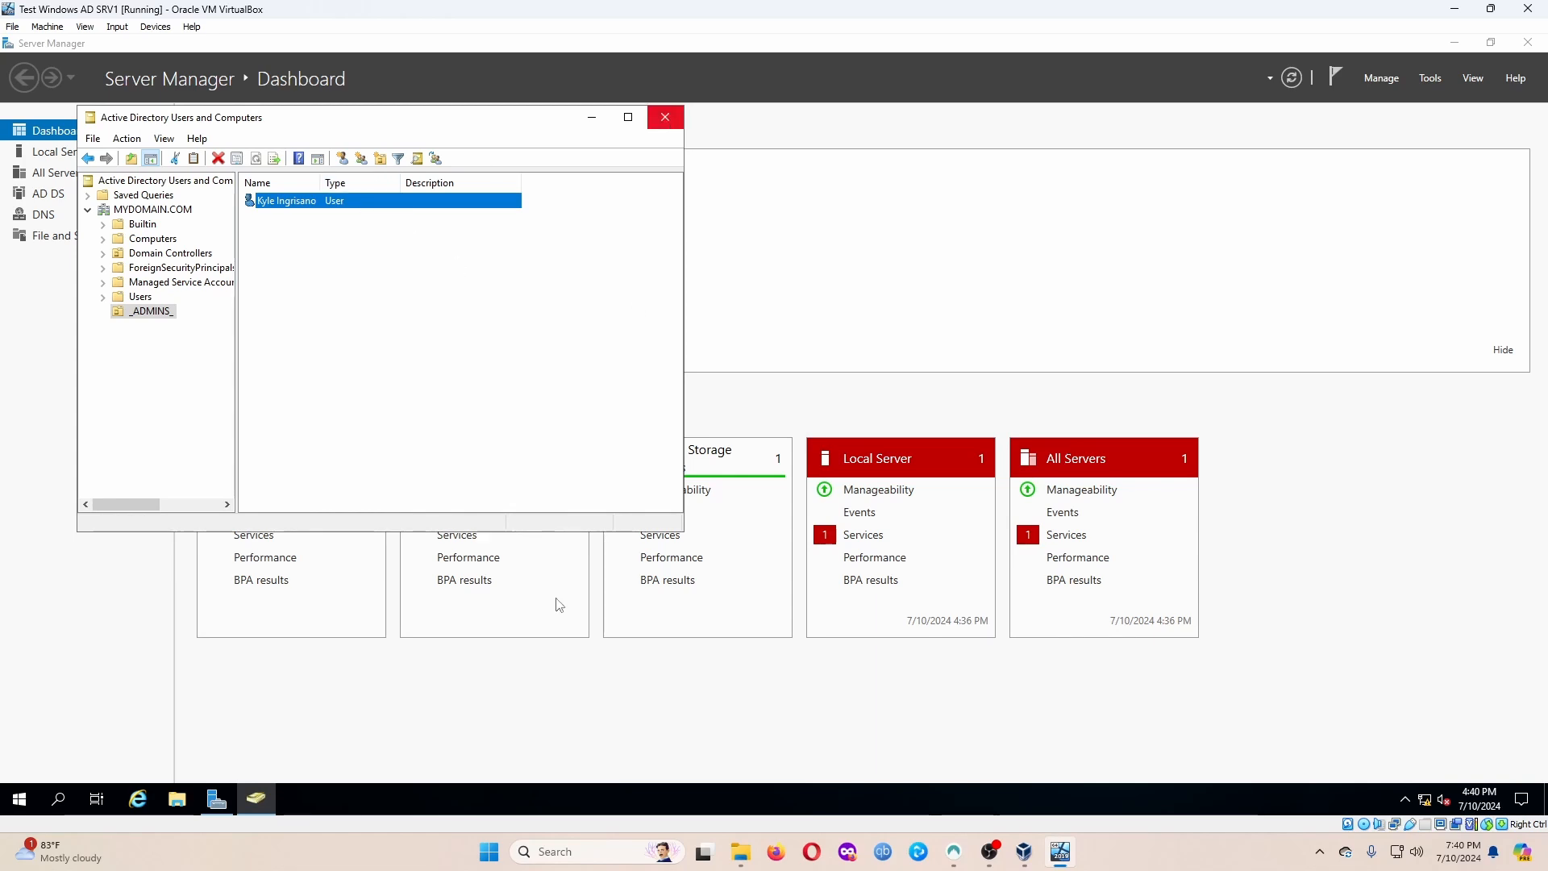
Sign out of the Administrator session and send Ctrl-Alt-Del to the VM.
{"action": "left_click", "coordinate": [13, 807]}
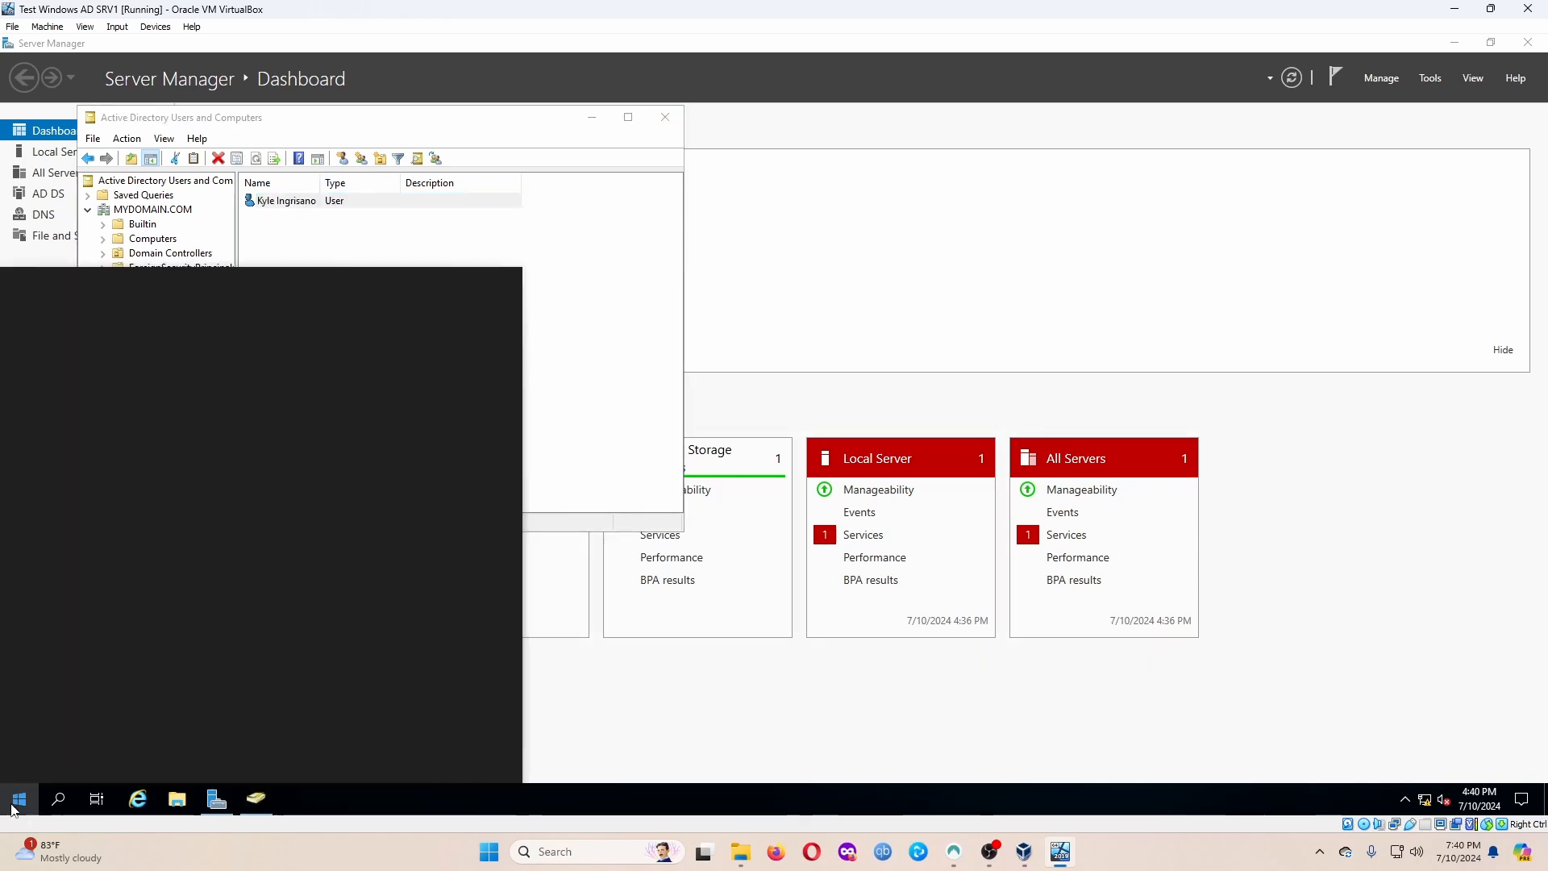
{"action": "left_click", "coordinate": [20, 607]}
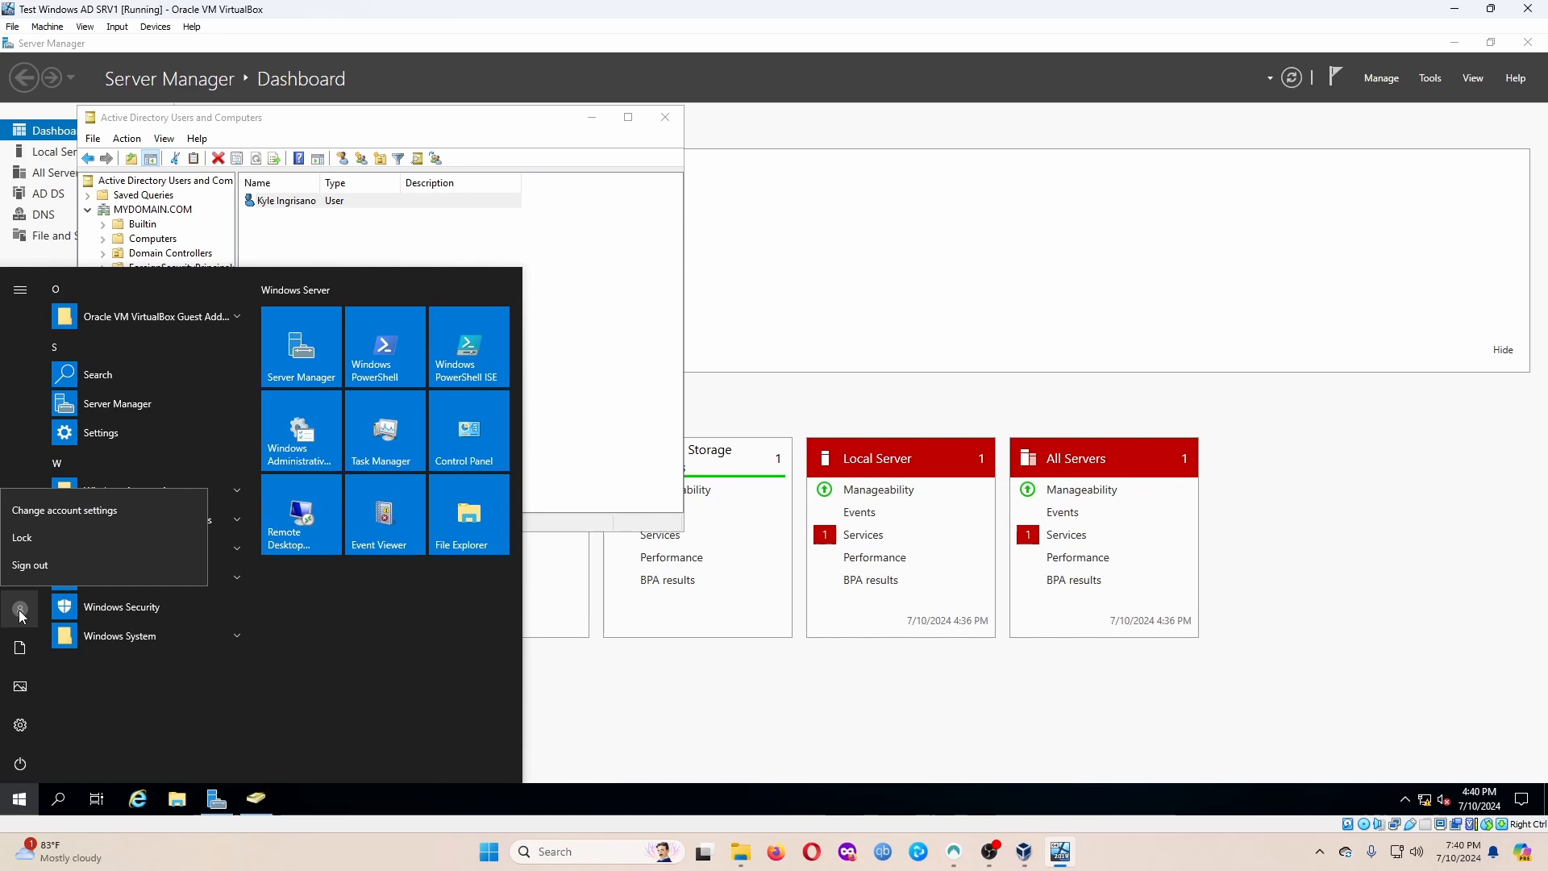
{"action": "left_click", "coordinate": [45, 566]}
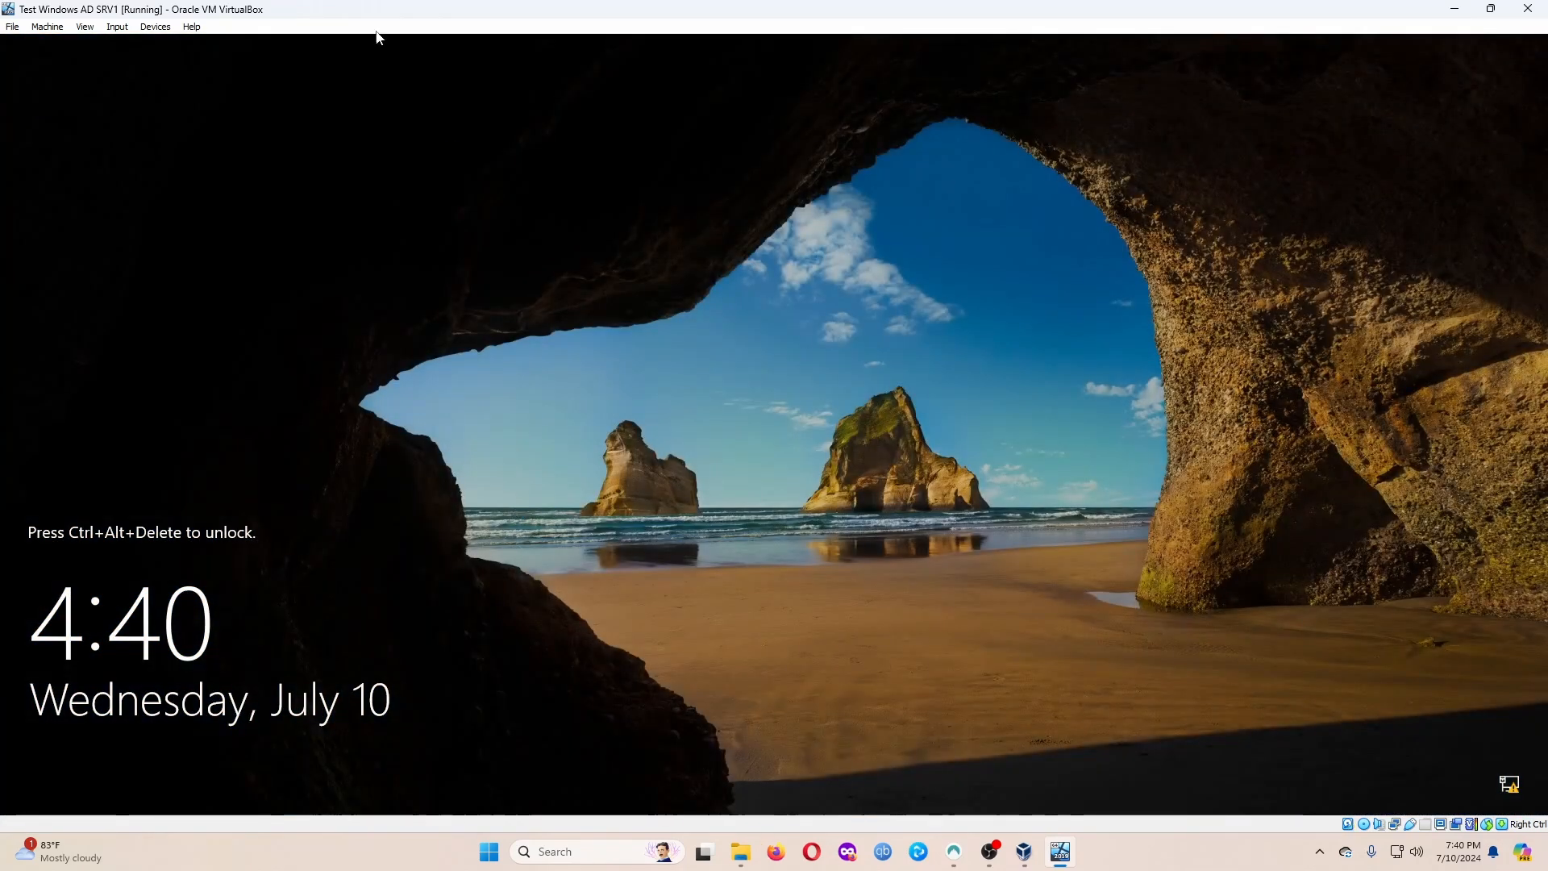
{"action": "left_click", "coordinate": [117, 26]}
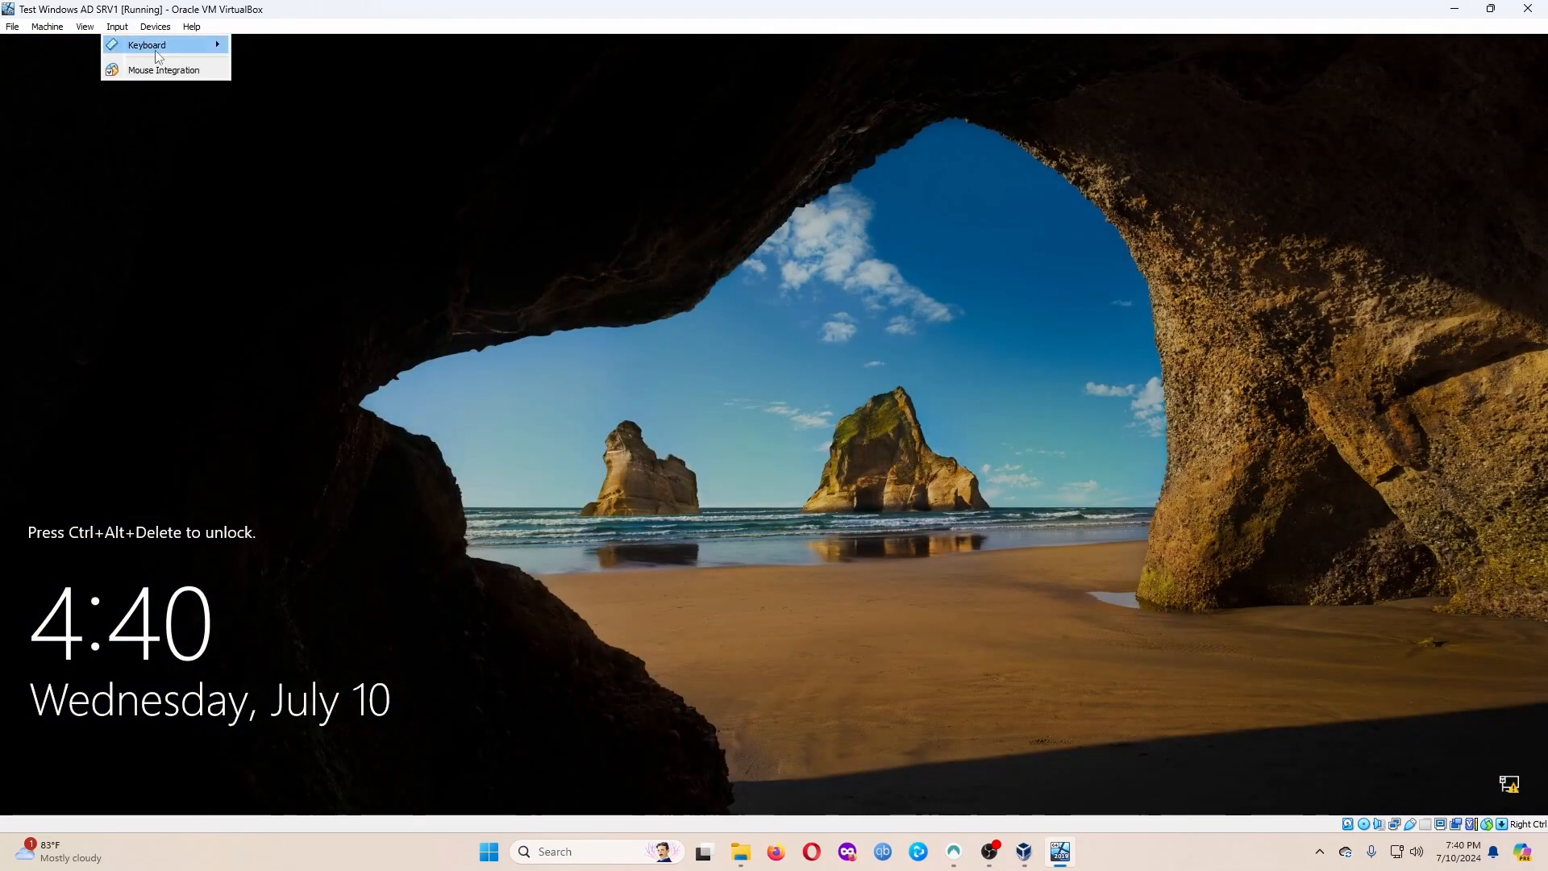
{"action": "mouse_move", "coordinate": [155, 50]}
{"action": "left_click", "coordinate": [270, 91]}
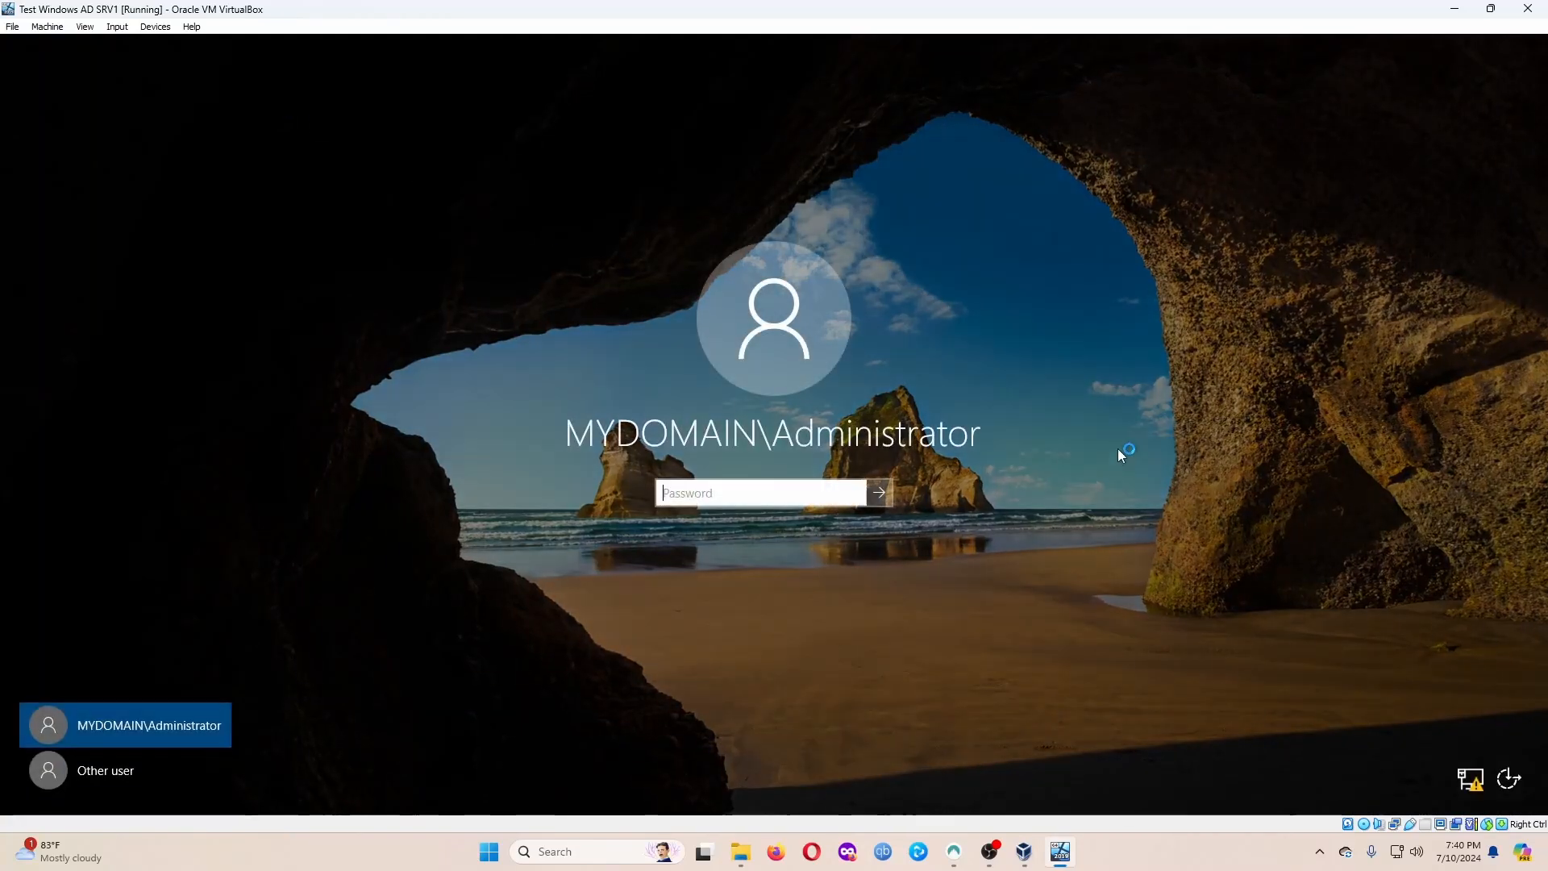
Sign in as Other user with the new admin account's username and password.
{"action": "left_click", "coordinate": [79, 771]}
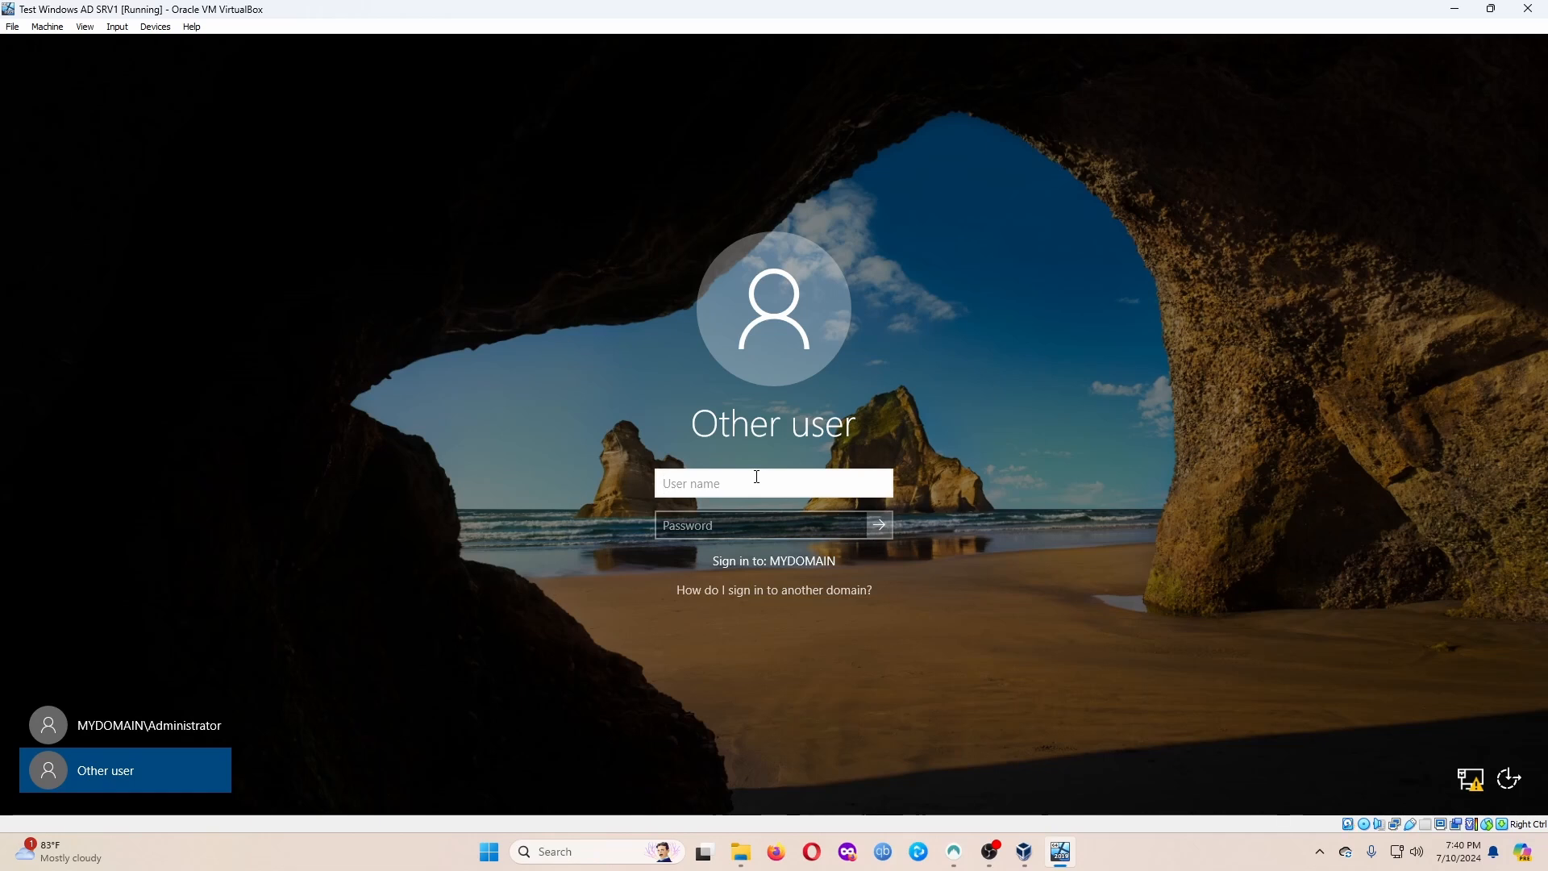
{"action": "type", "text": "dc\\"}
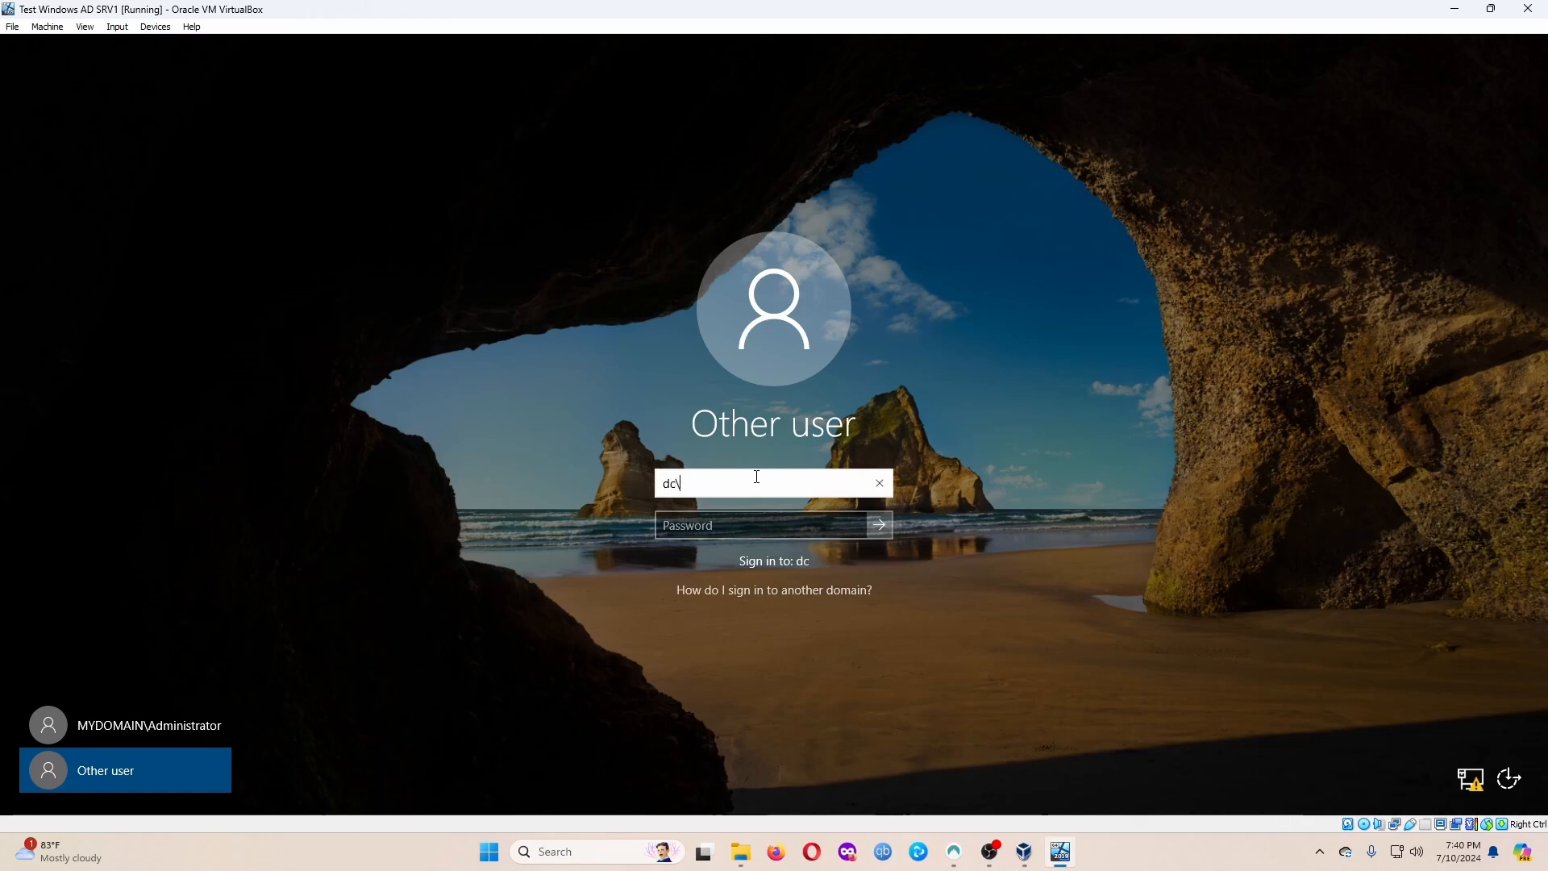
{"action": "key", "text": "BackSpace"}
{"action": "key", "text": "BackSpace"}
{"action": "key", "text": "BackSpace"}
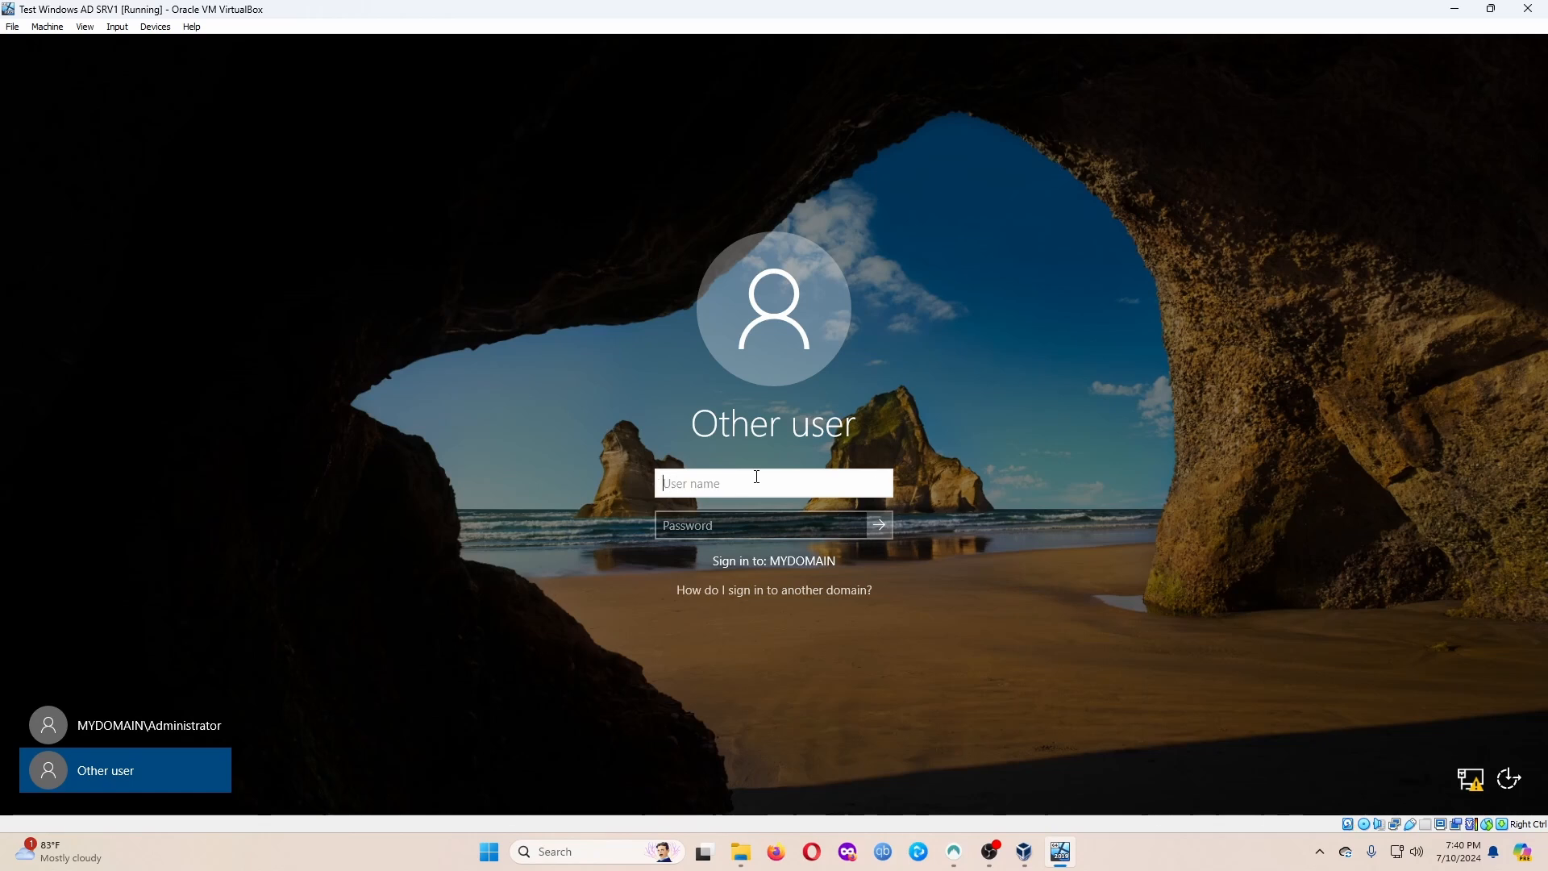
{"action": "type", "text": "a-king"}
{"action": "key", "text": "Tab"}
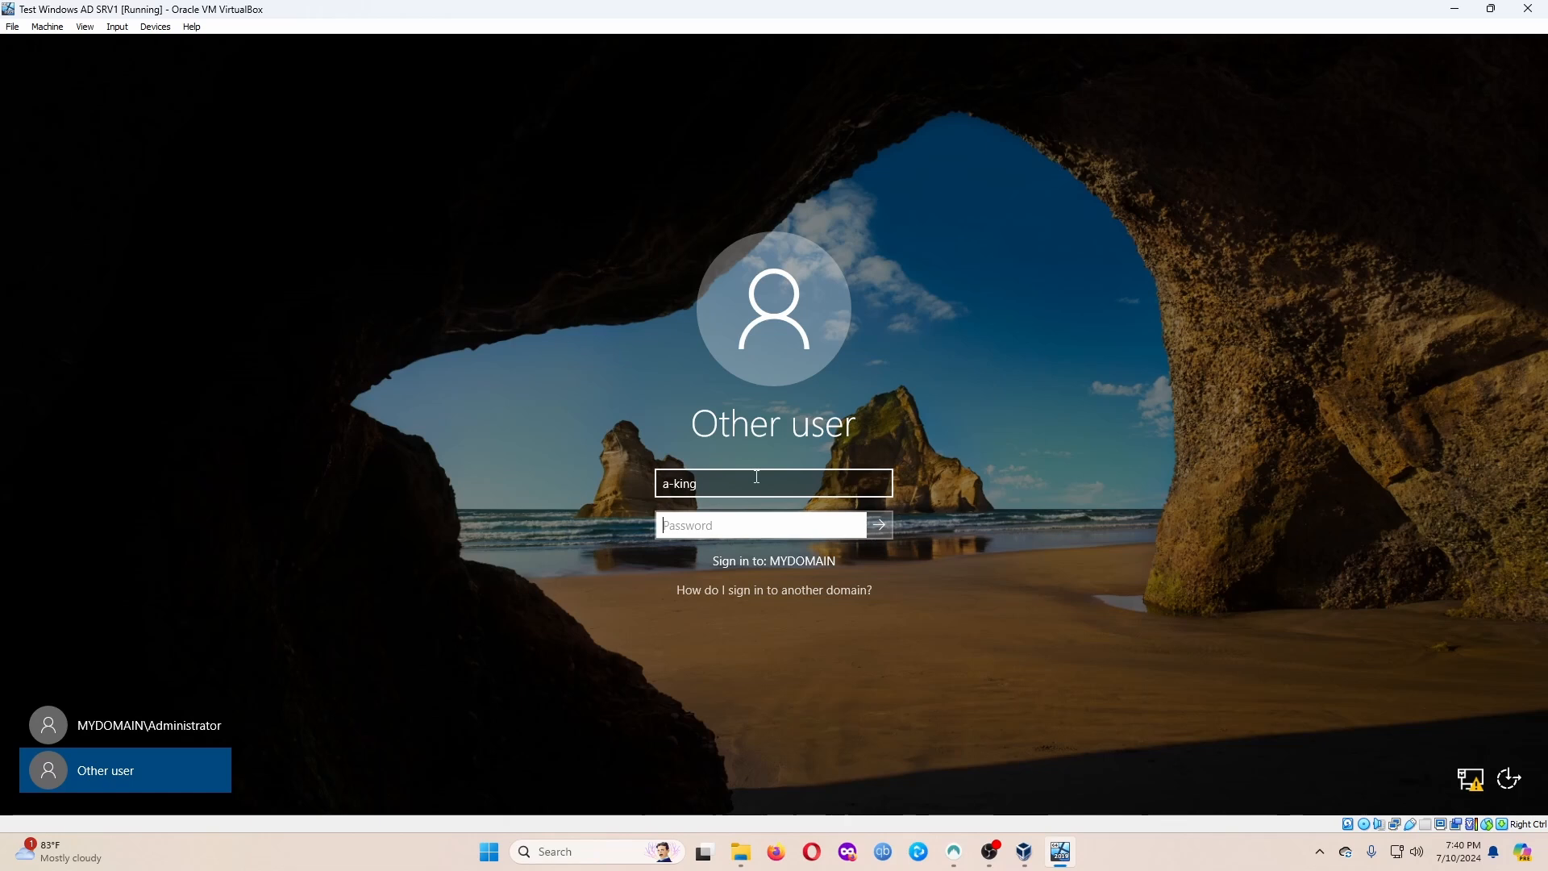
{"action": "type", "text": "P"}
{"action": "key", "text": "Return"}
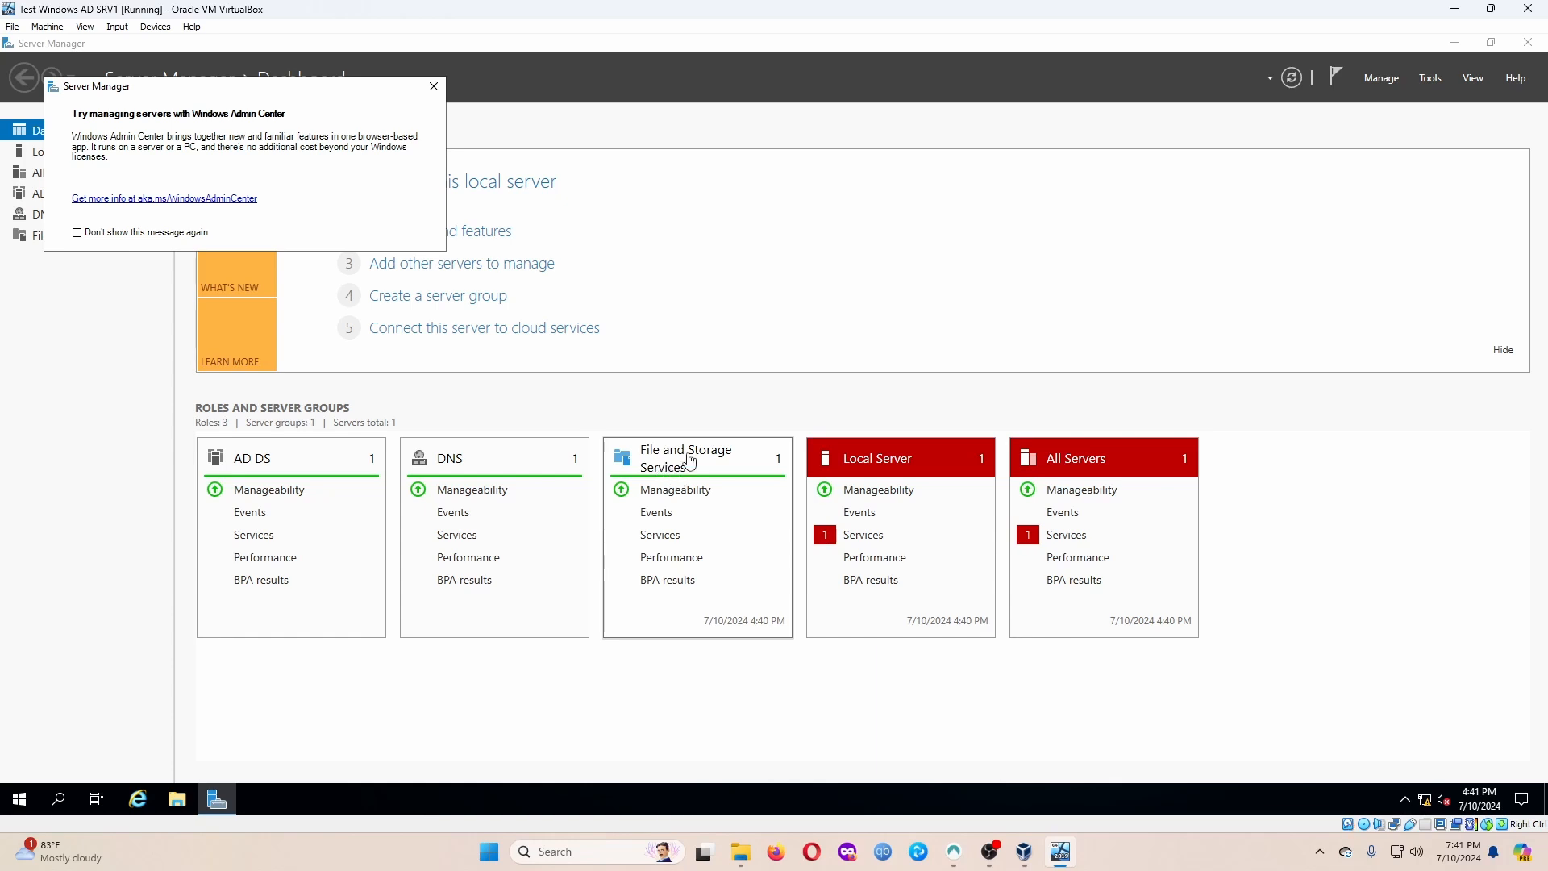
Close the Windows Admin Center popup over the Server Manager Dashboard.
{"action": "left_click", "coordinate": [434, 87]}
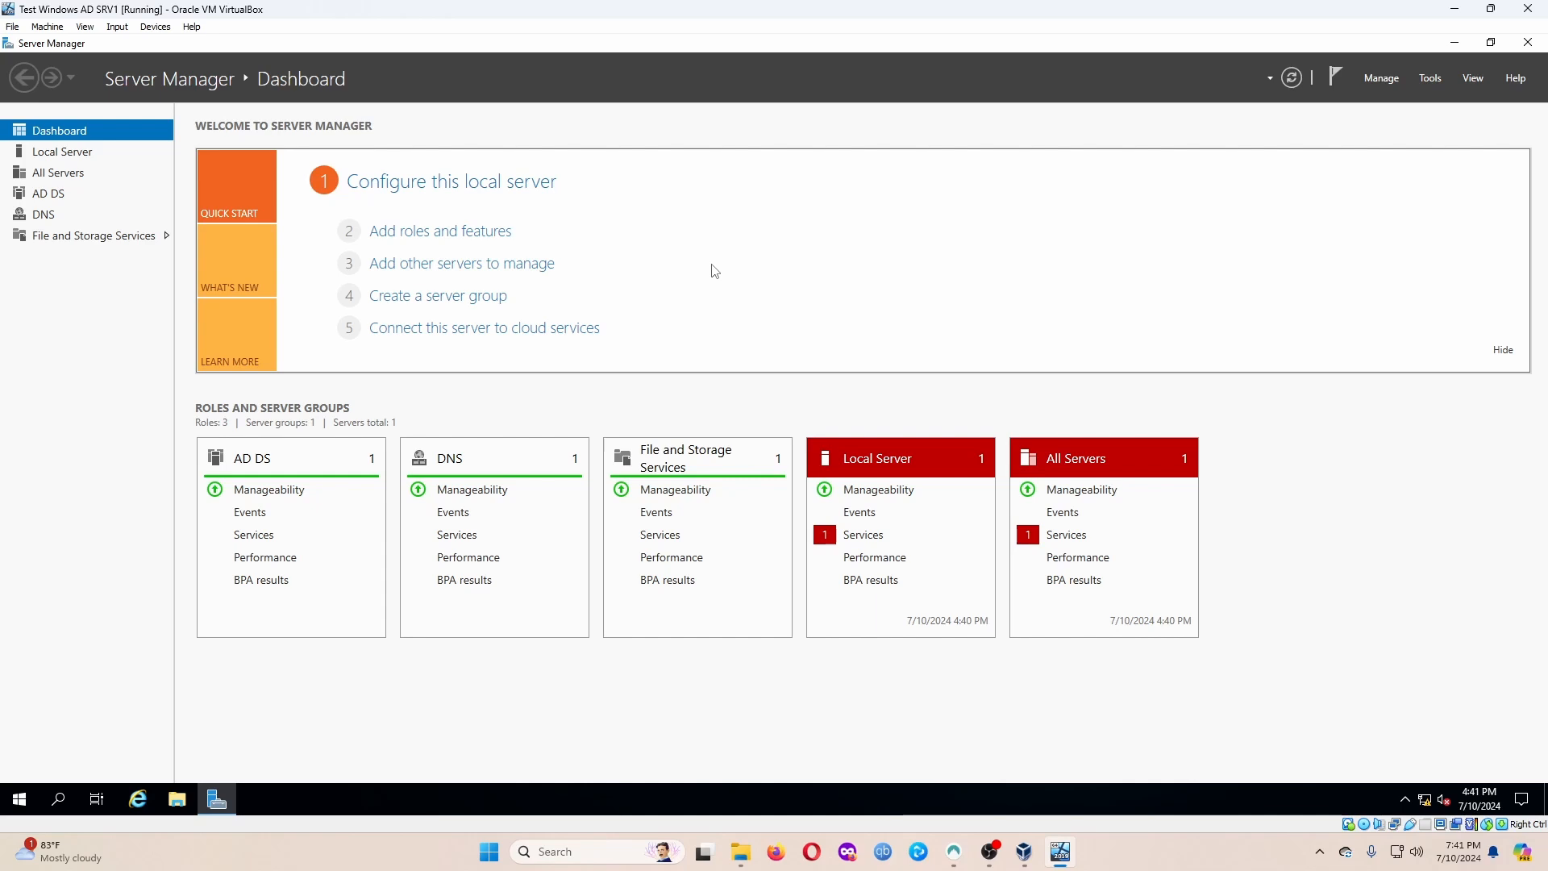
In Add Roles and Features, keep role-based install on DC01 and select the Remote Access role.
{"action": "left_click", "coordinate": [448, 231]}
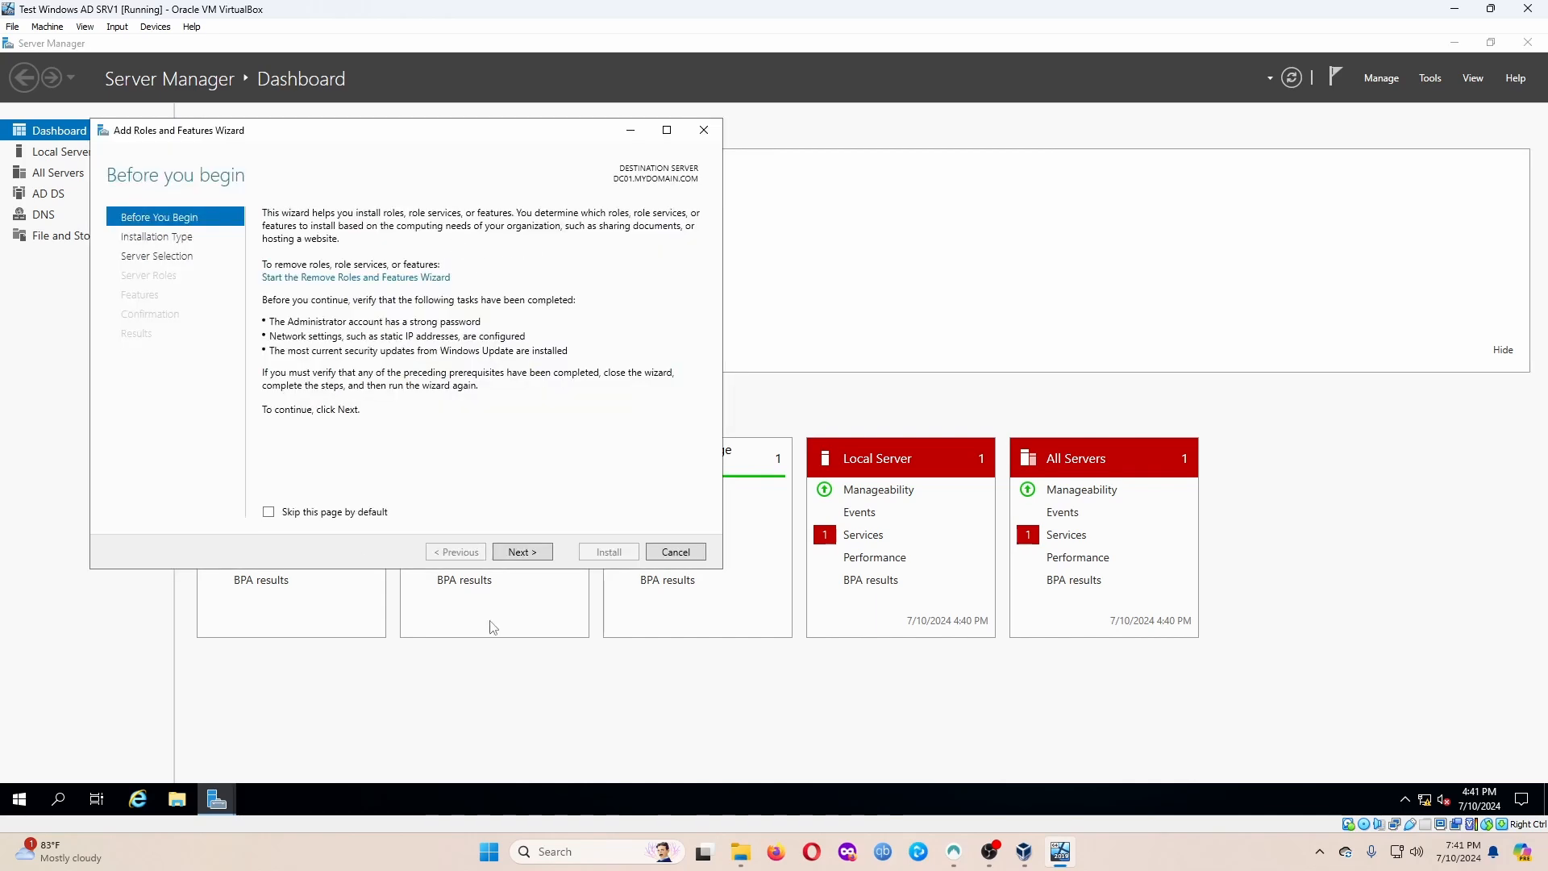
{"action": "left_click", "coordinate": [520, 555]}
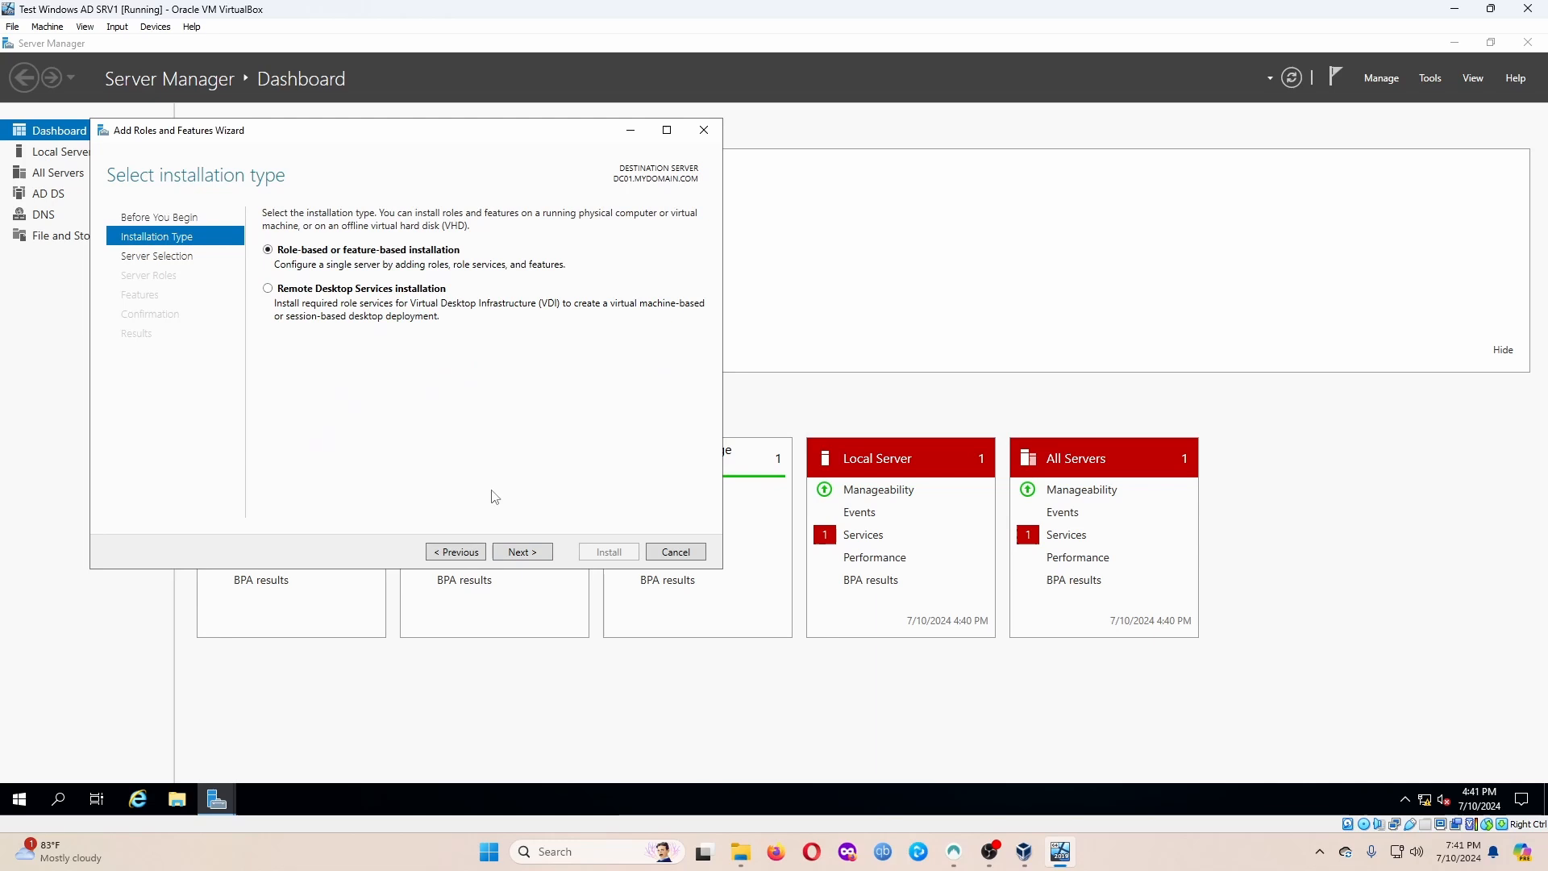
{"action": "left_click", "coordinate": [522, 551]}
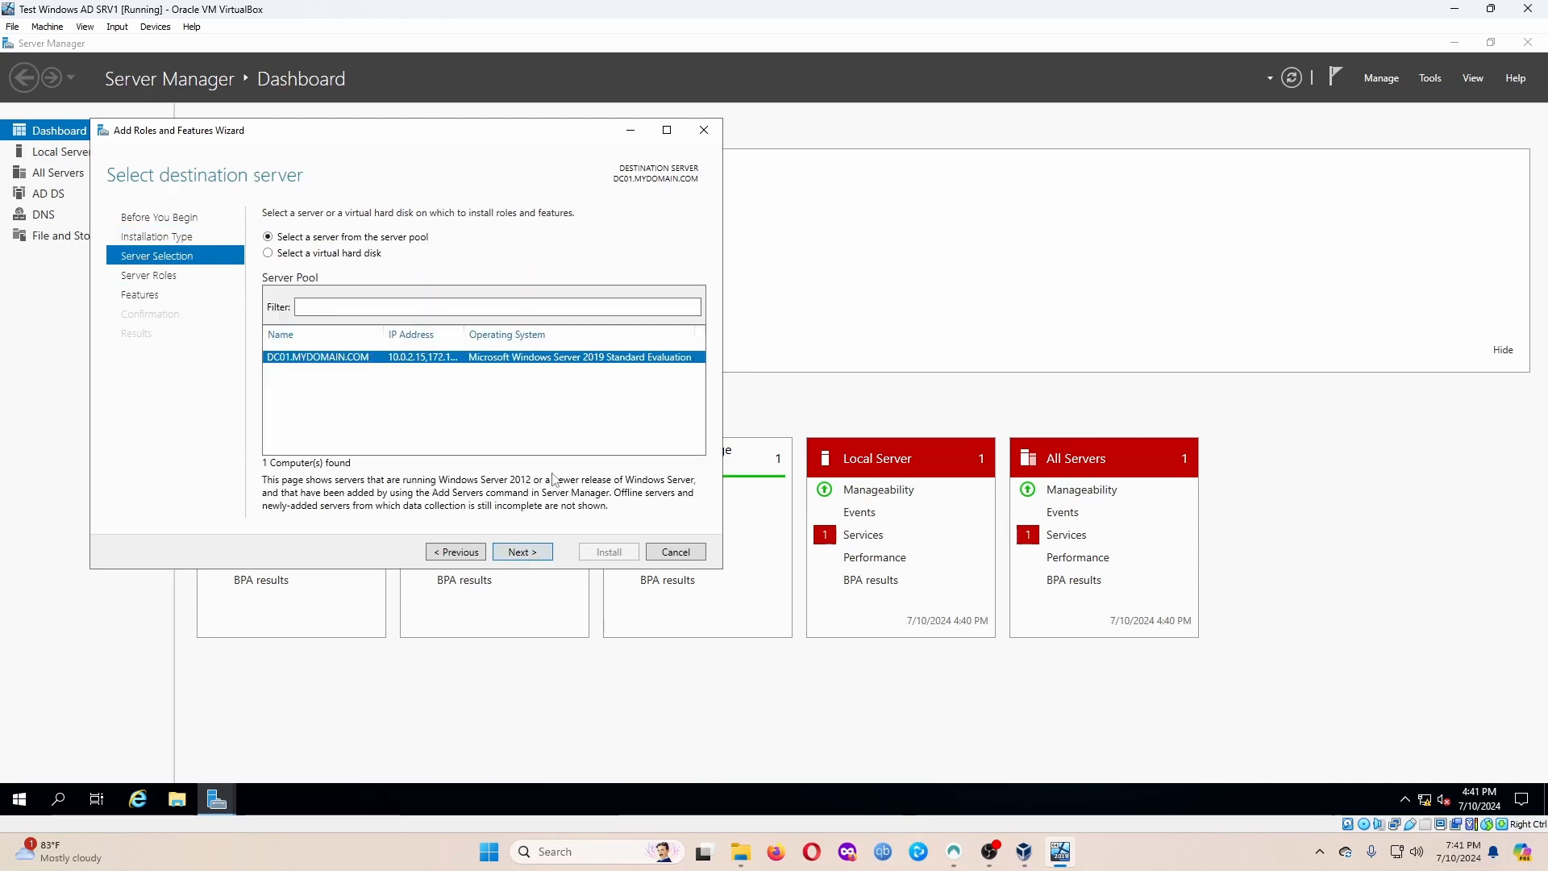
{"action": "left_click", "coordinate": [520, 556]}
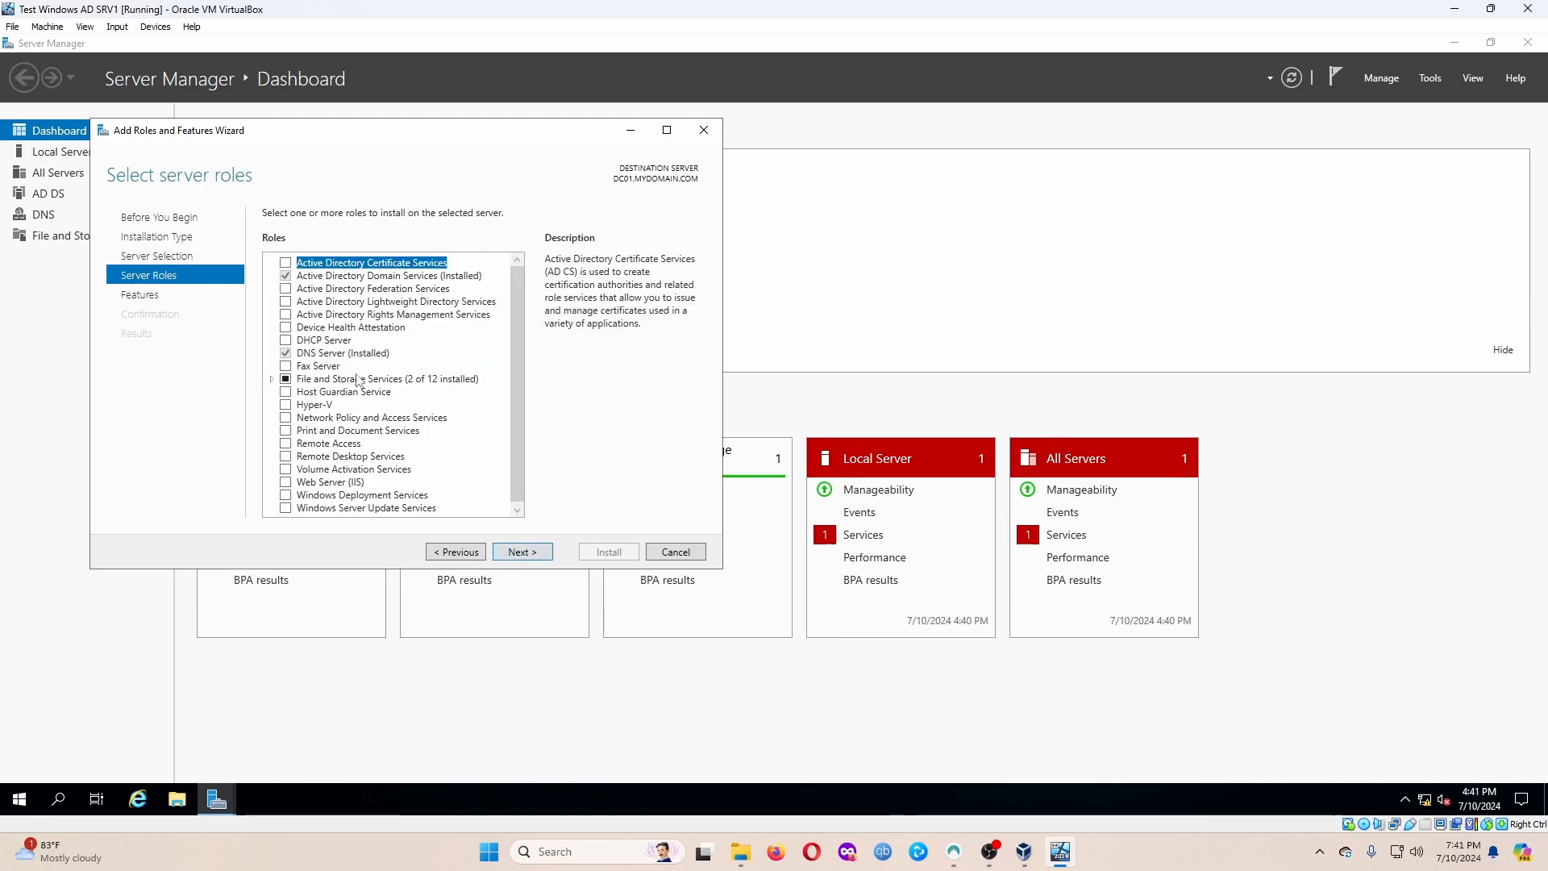
{"action": "left_click", "coordinate": [287, 441]}
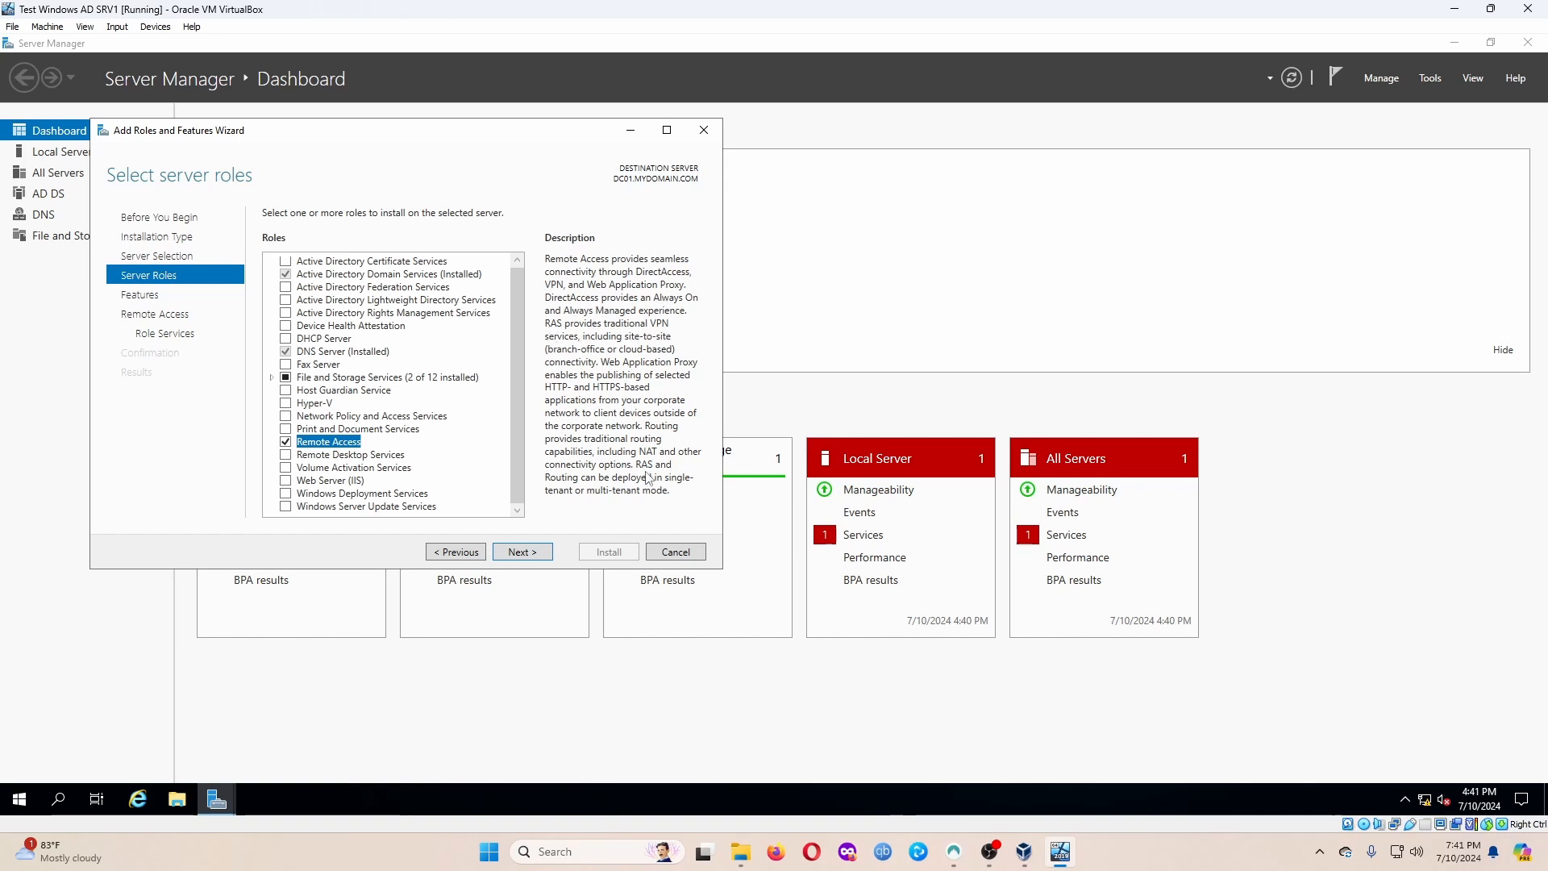
{"action": "left_click", "coordinate": [522, 553]}
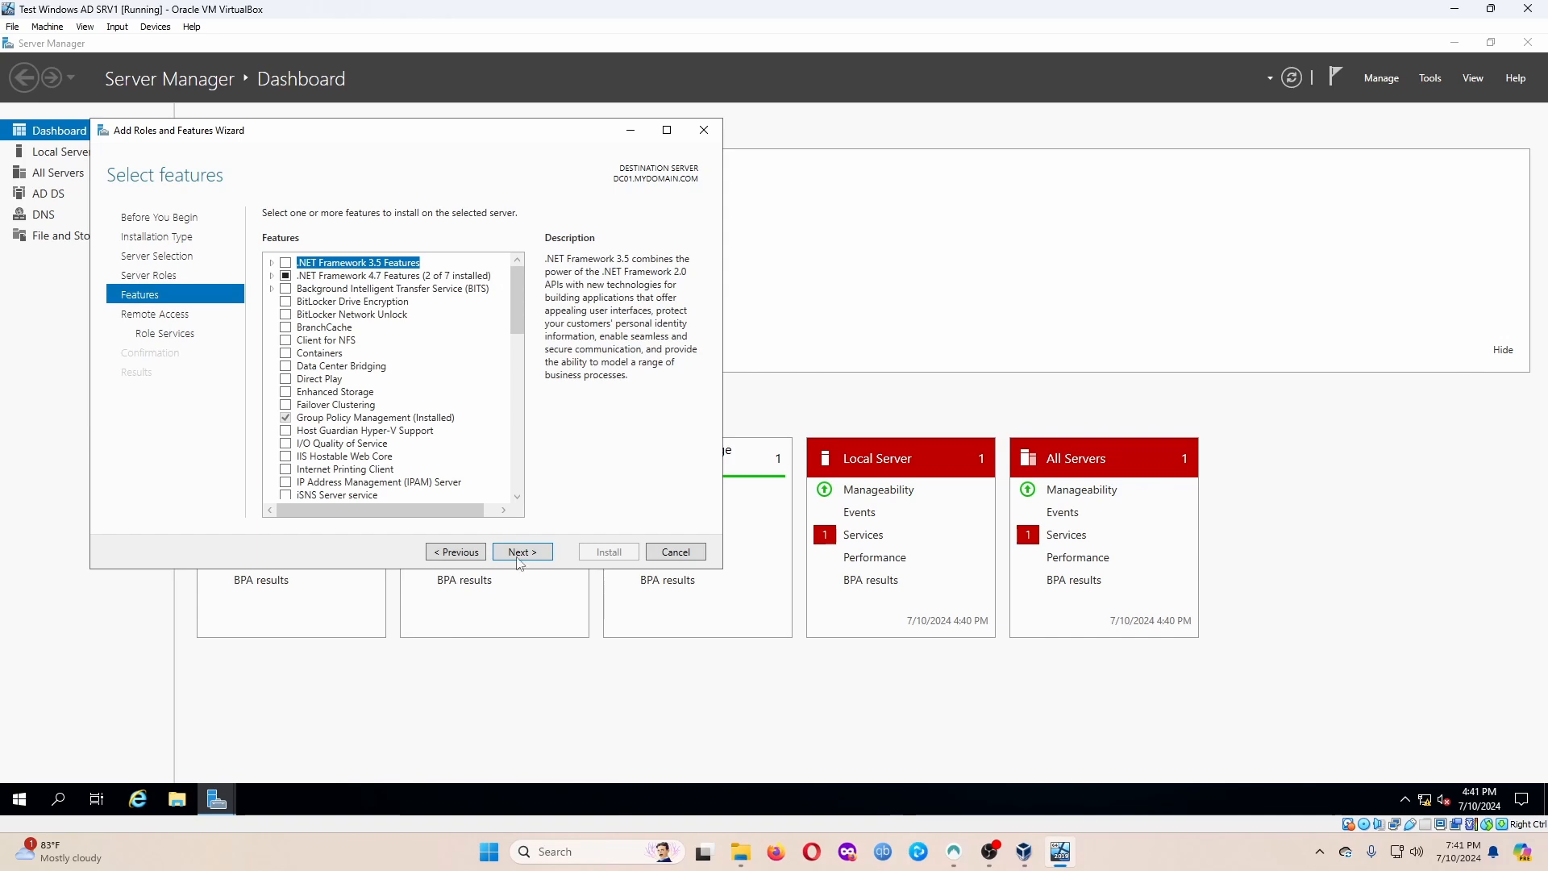
Add the Routing role service with its required features, keep Web Server defaults, and install.
{"action": "scroll", "coordinate": [451, 381], "scroll_direction": "down", "scroll_amount": 5}
{"action": "left_click", "coordinate": [526, 553]}
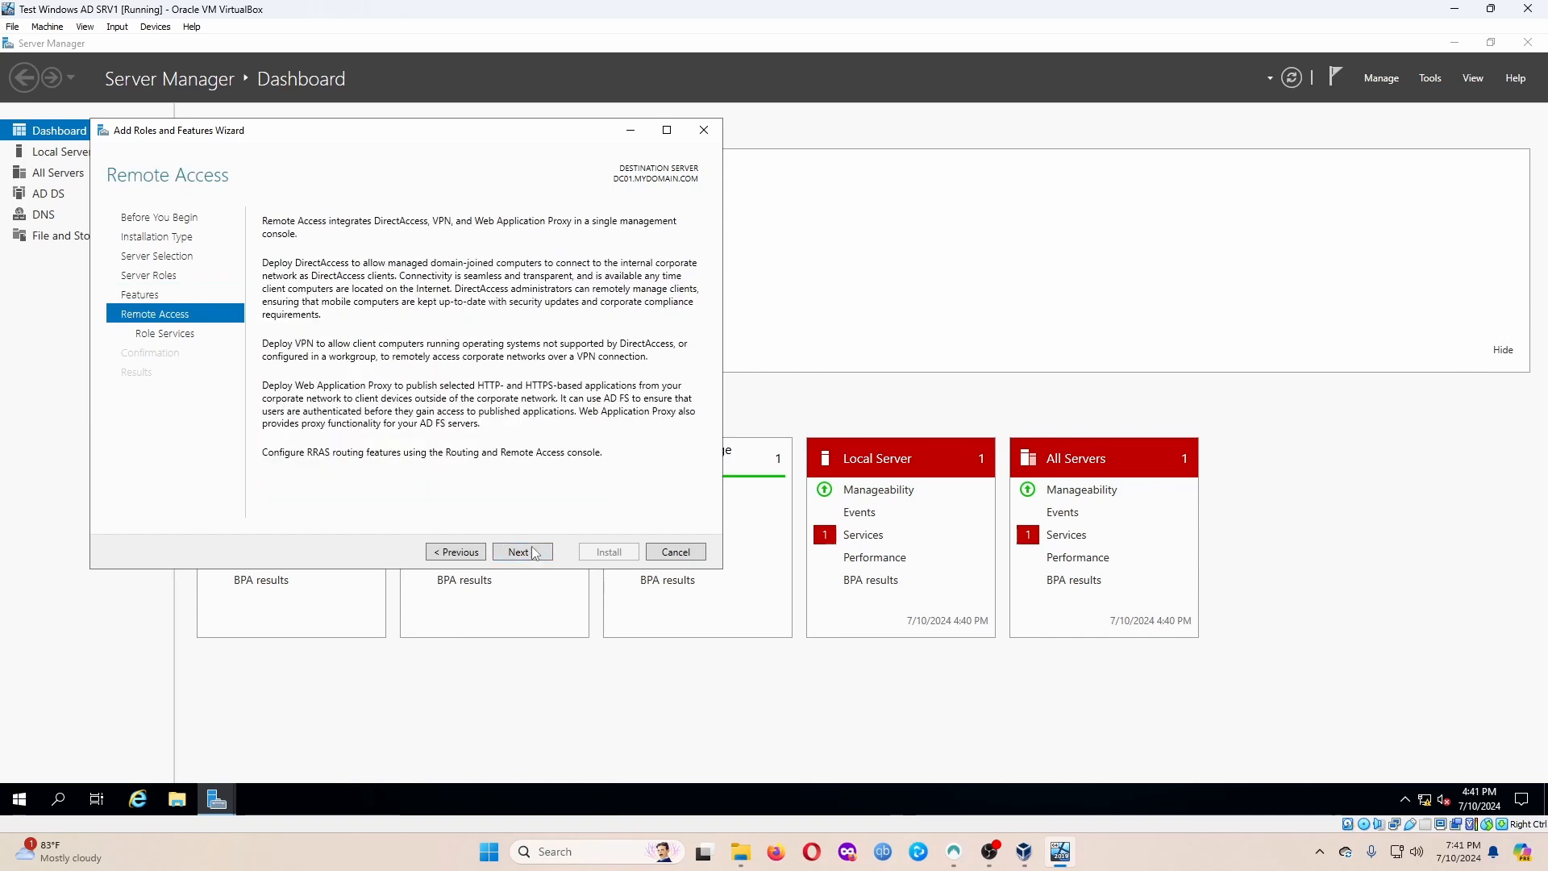
{"action": "left_click", "coordinate": [526, 553]}
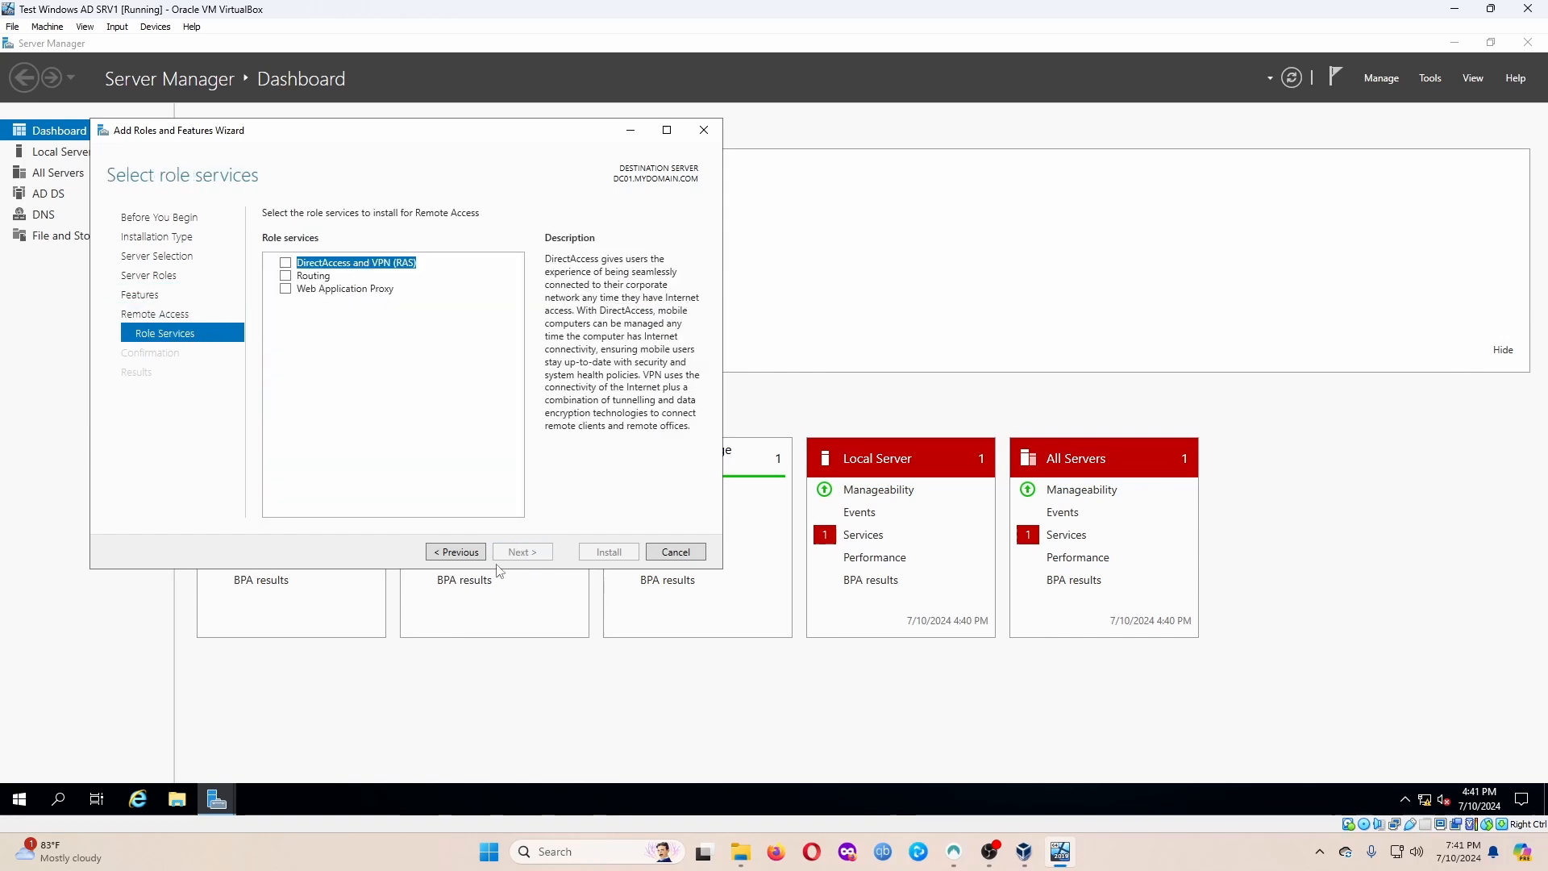
{"action": "left_click", "coordinate": [285, 276]}
{"action": "left_click", "coordinate": [467, 480]}
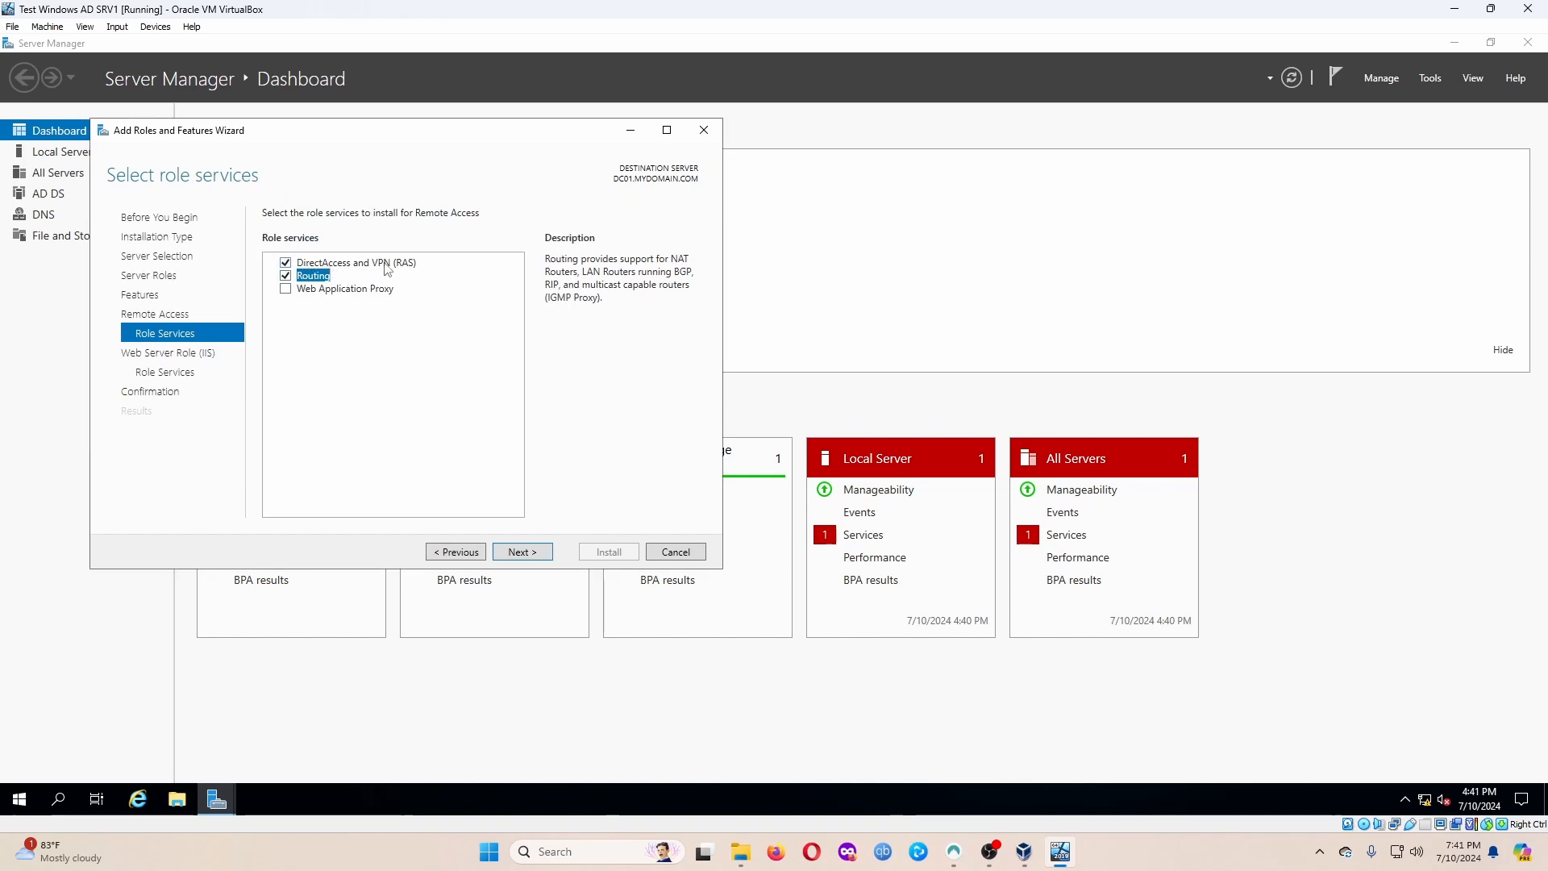
{"action": "key", "text": "Up"}
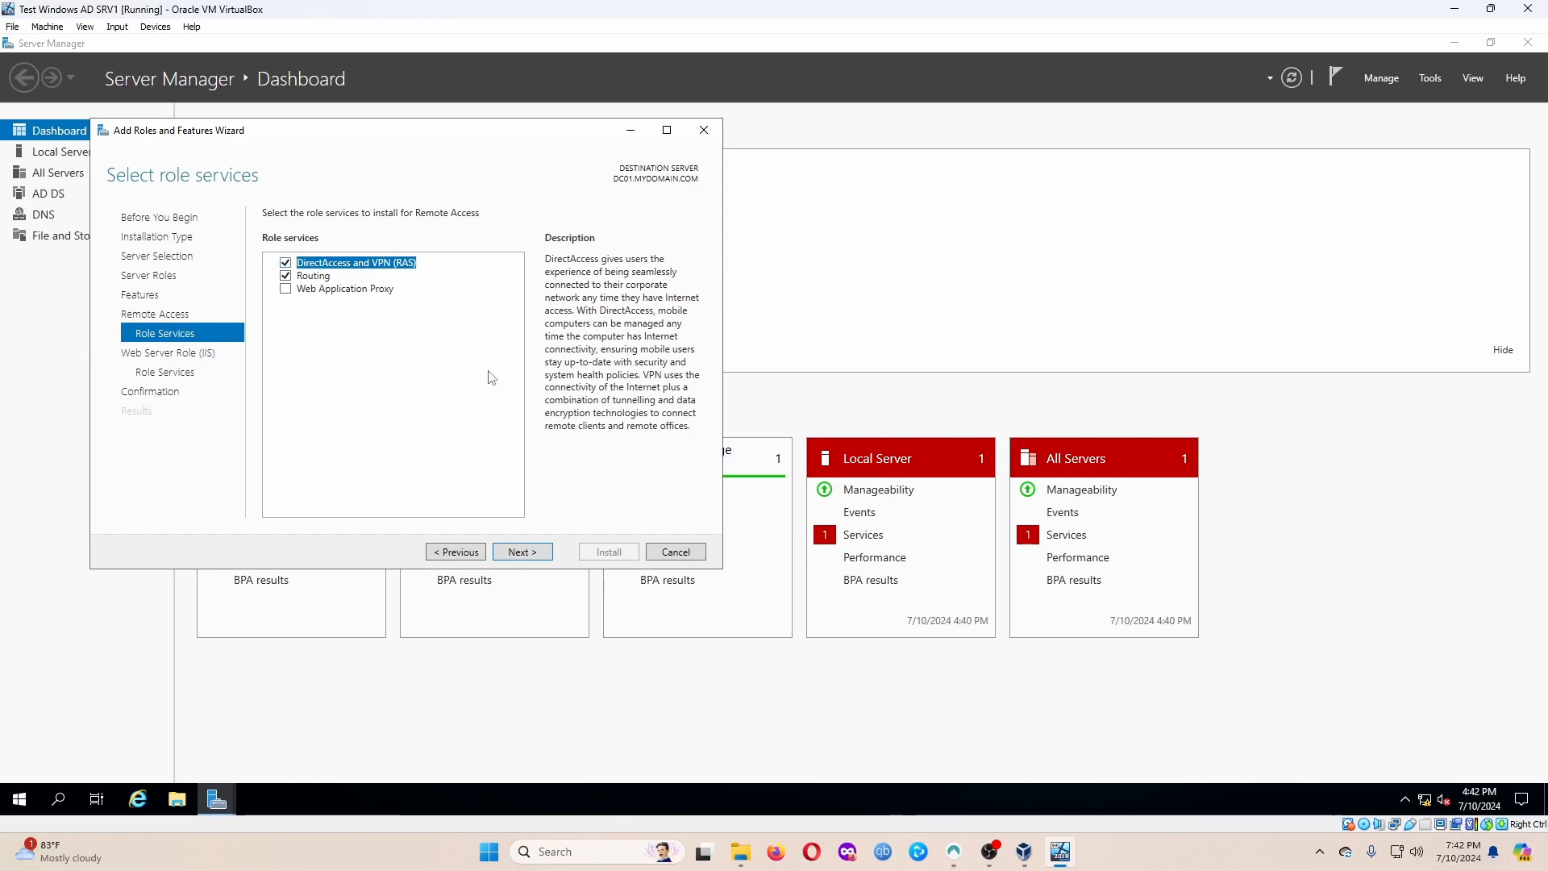
{"action": "left_click", "coordinate": [537, 556]}
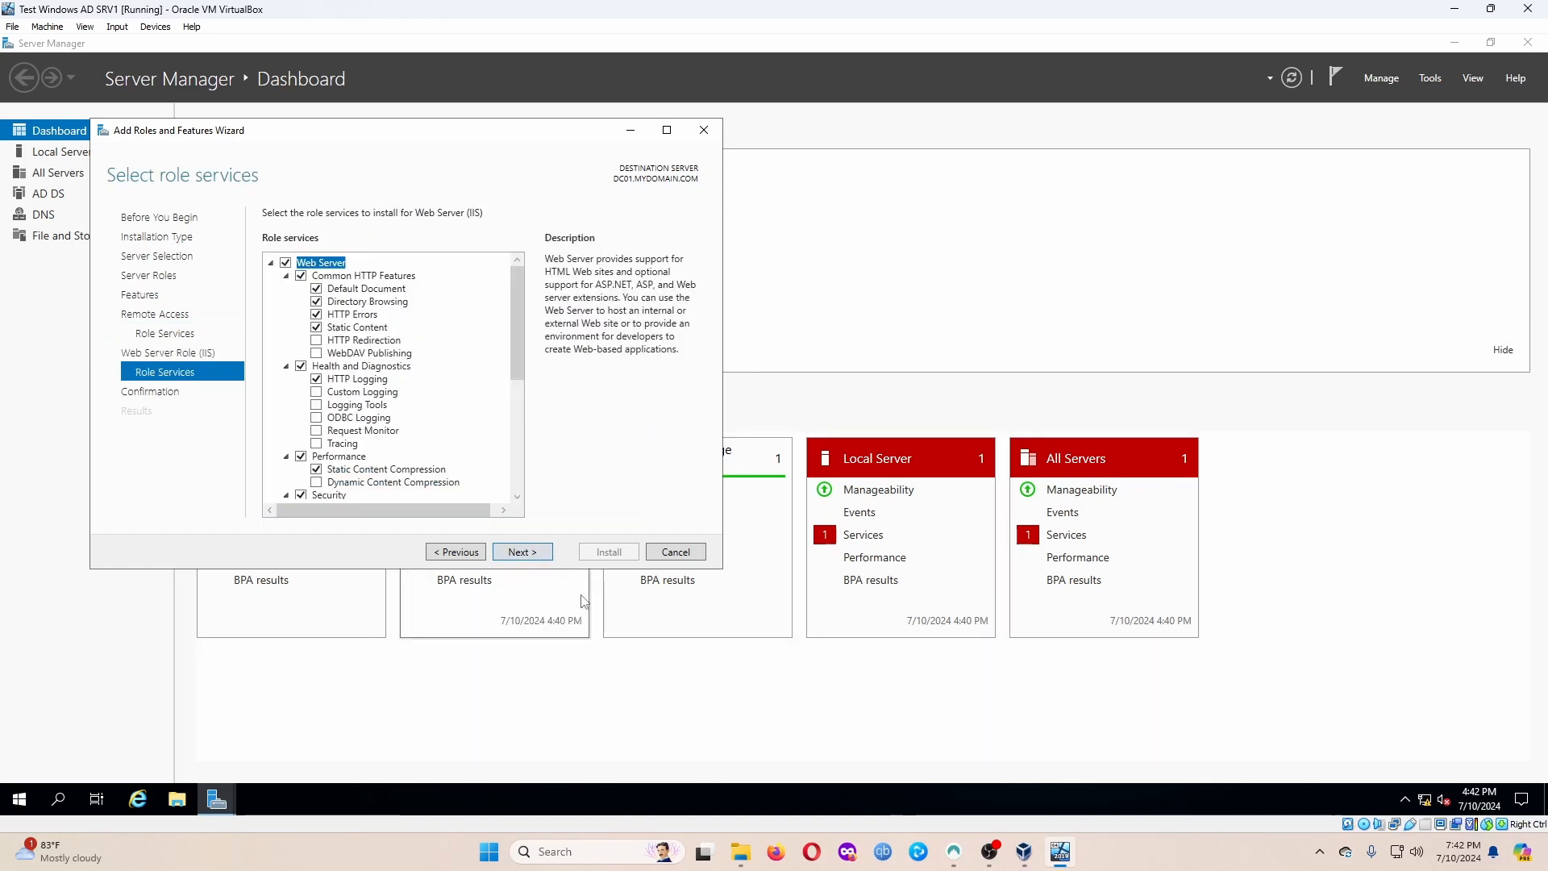
{"action": "left_click", "coordinate": [536, 556]}
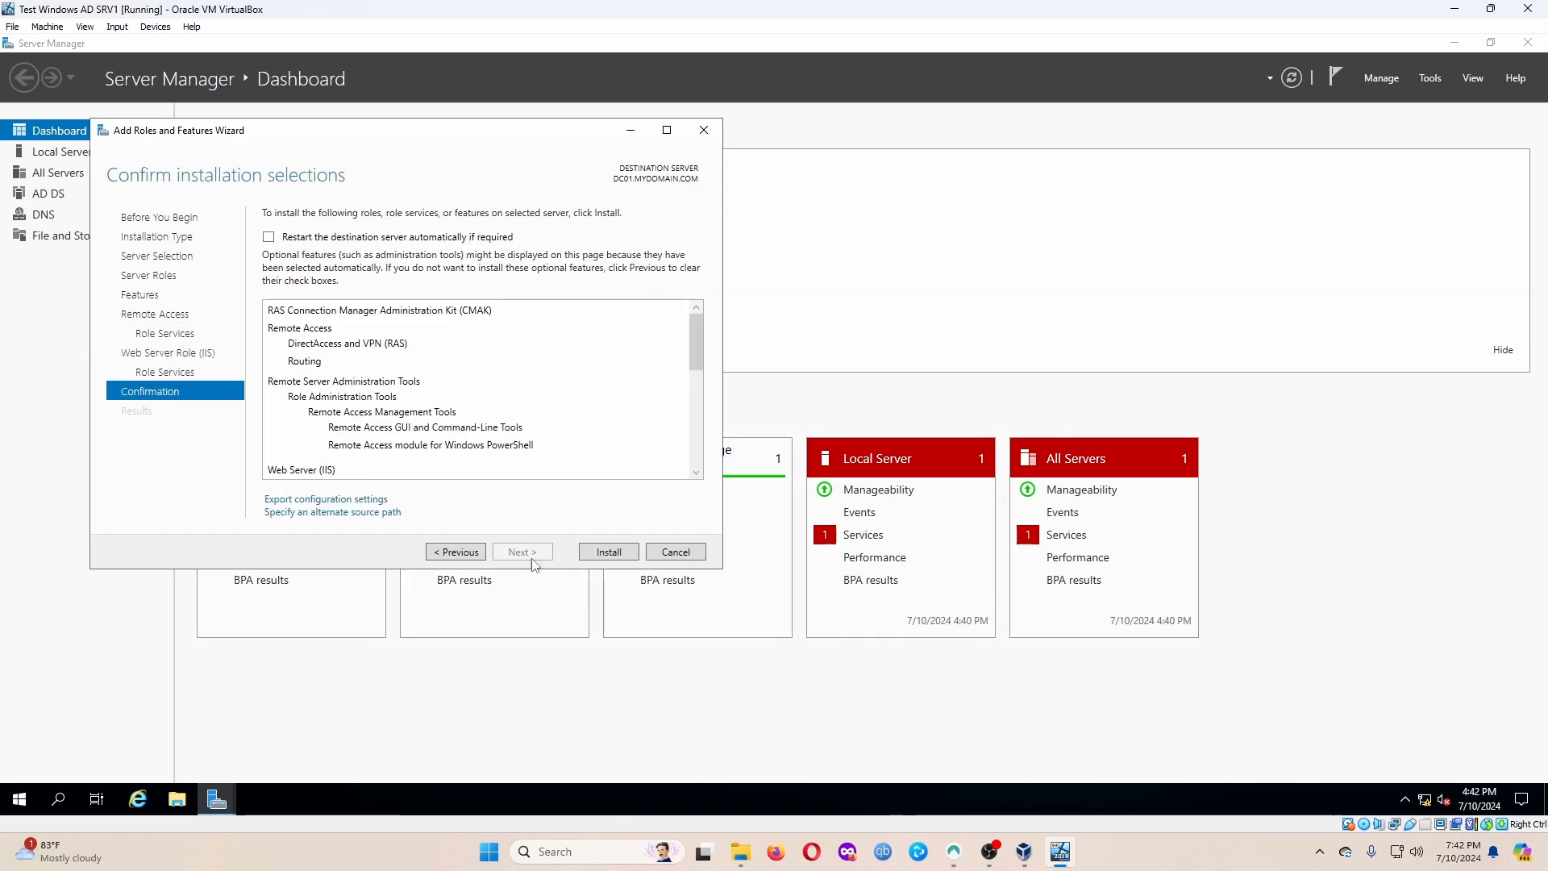
{"action": "left_click", "coordinate": [609, 553]}
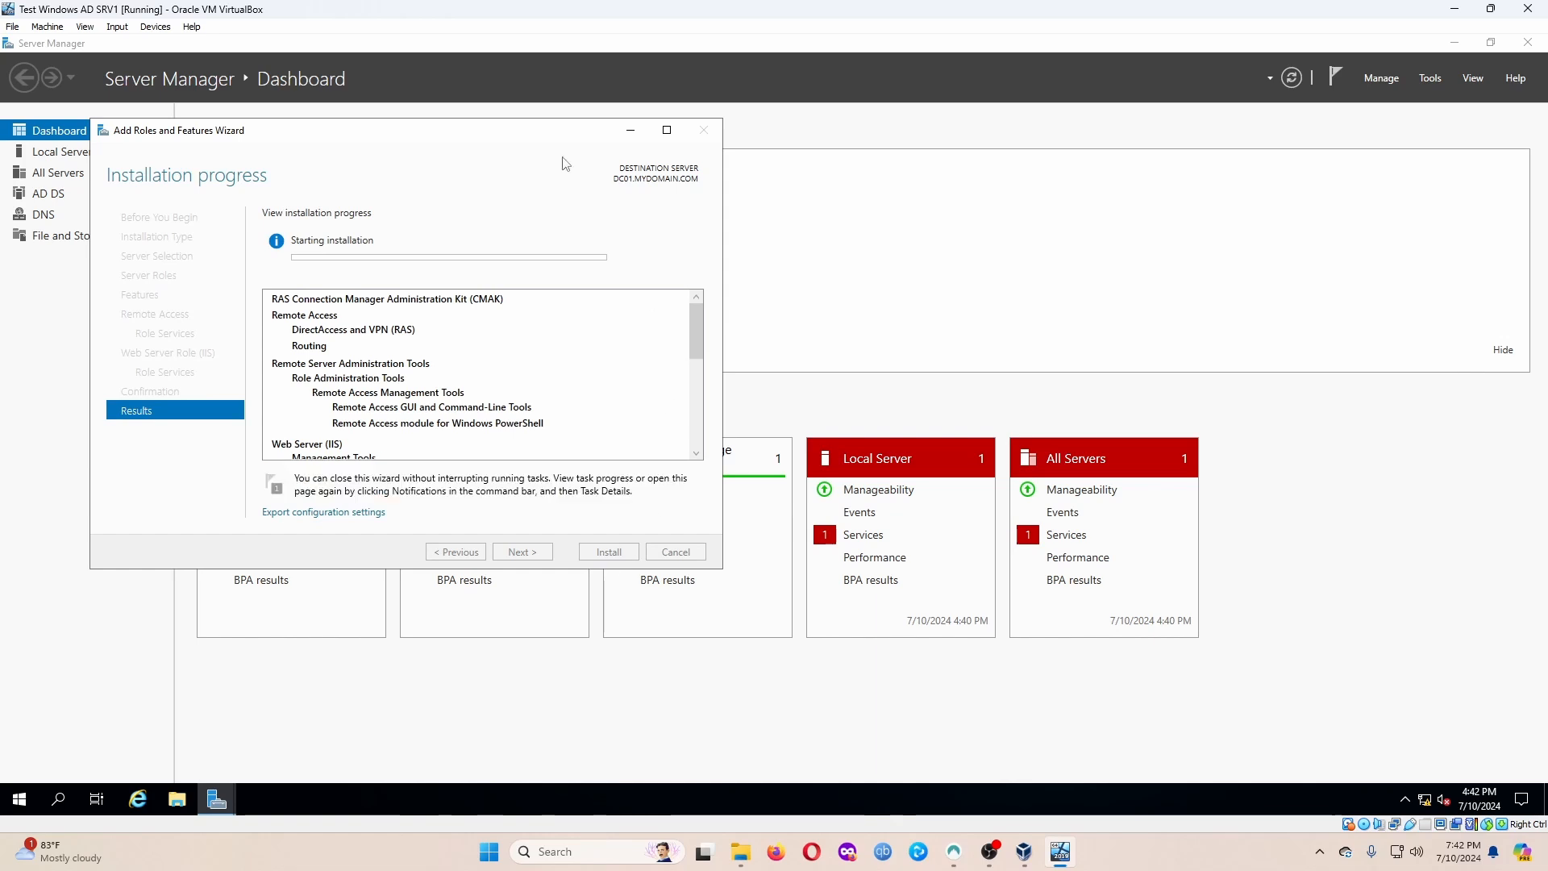
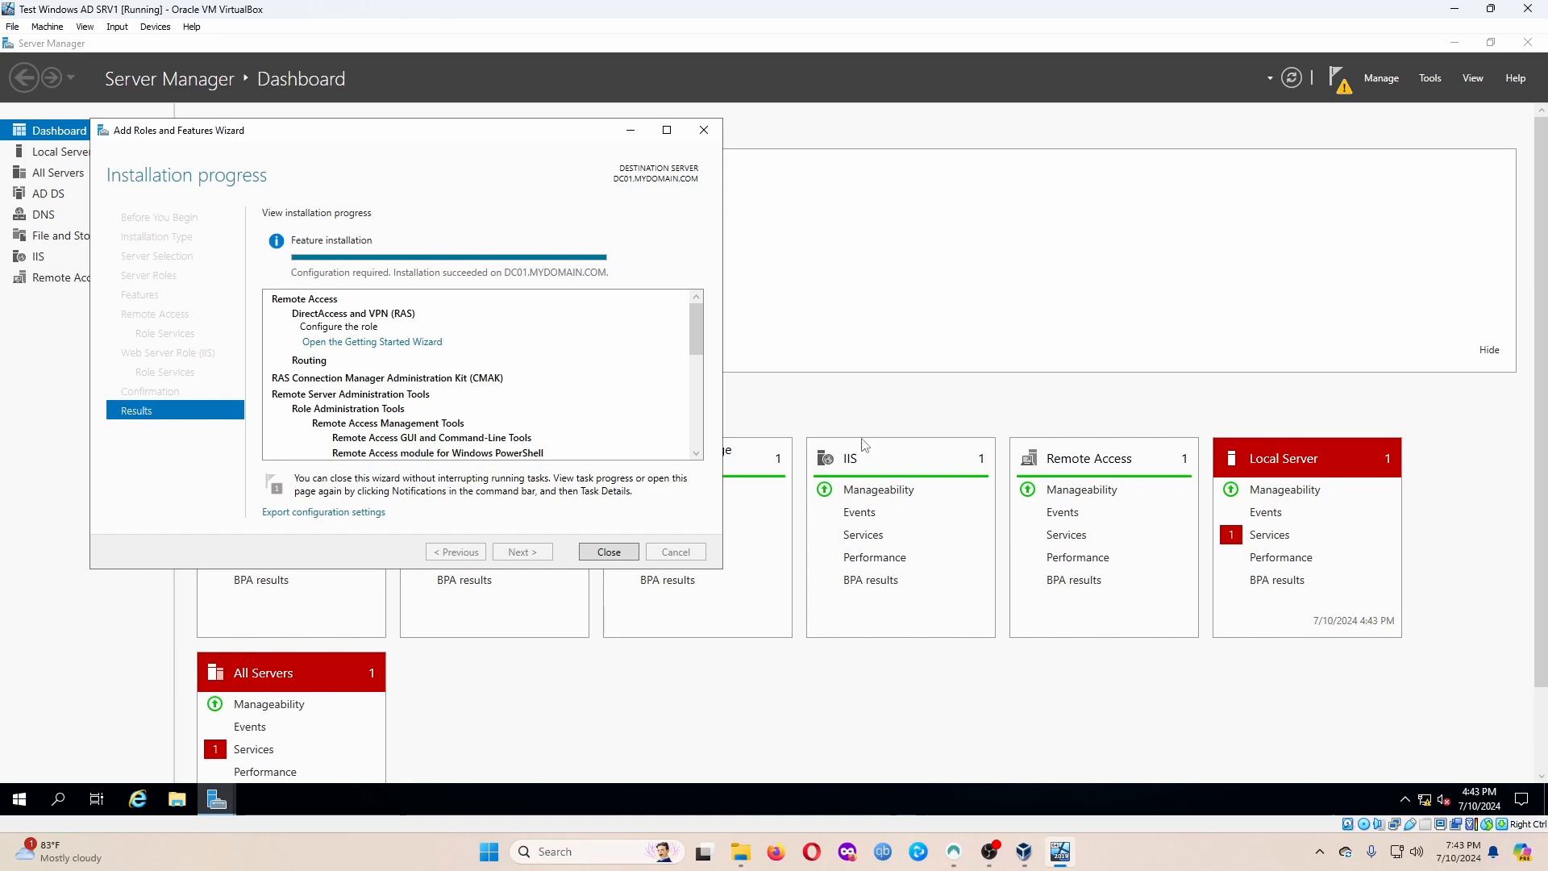
Close the completed Add Roles and Features Wizard and open Server Manager's Tools menu.
{"action": "left_click", "coordinate": [609, 552]}
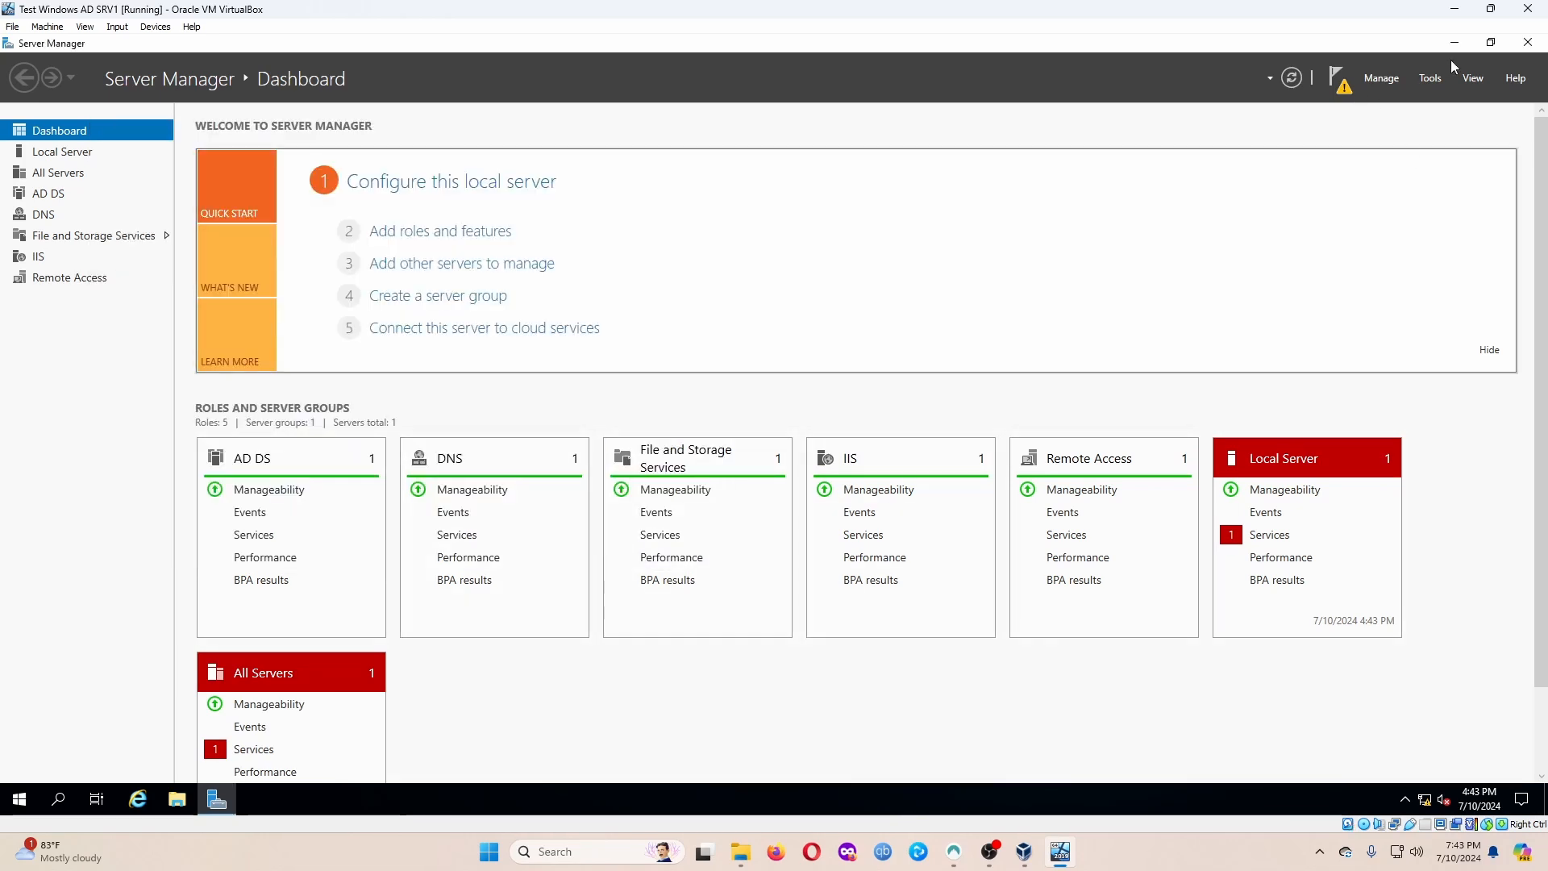
{"action": "left_click", "coordinate": [1432, 80]}
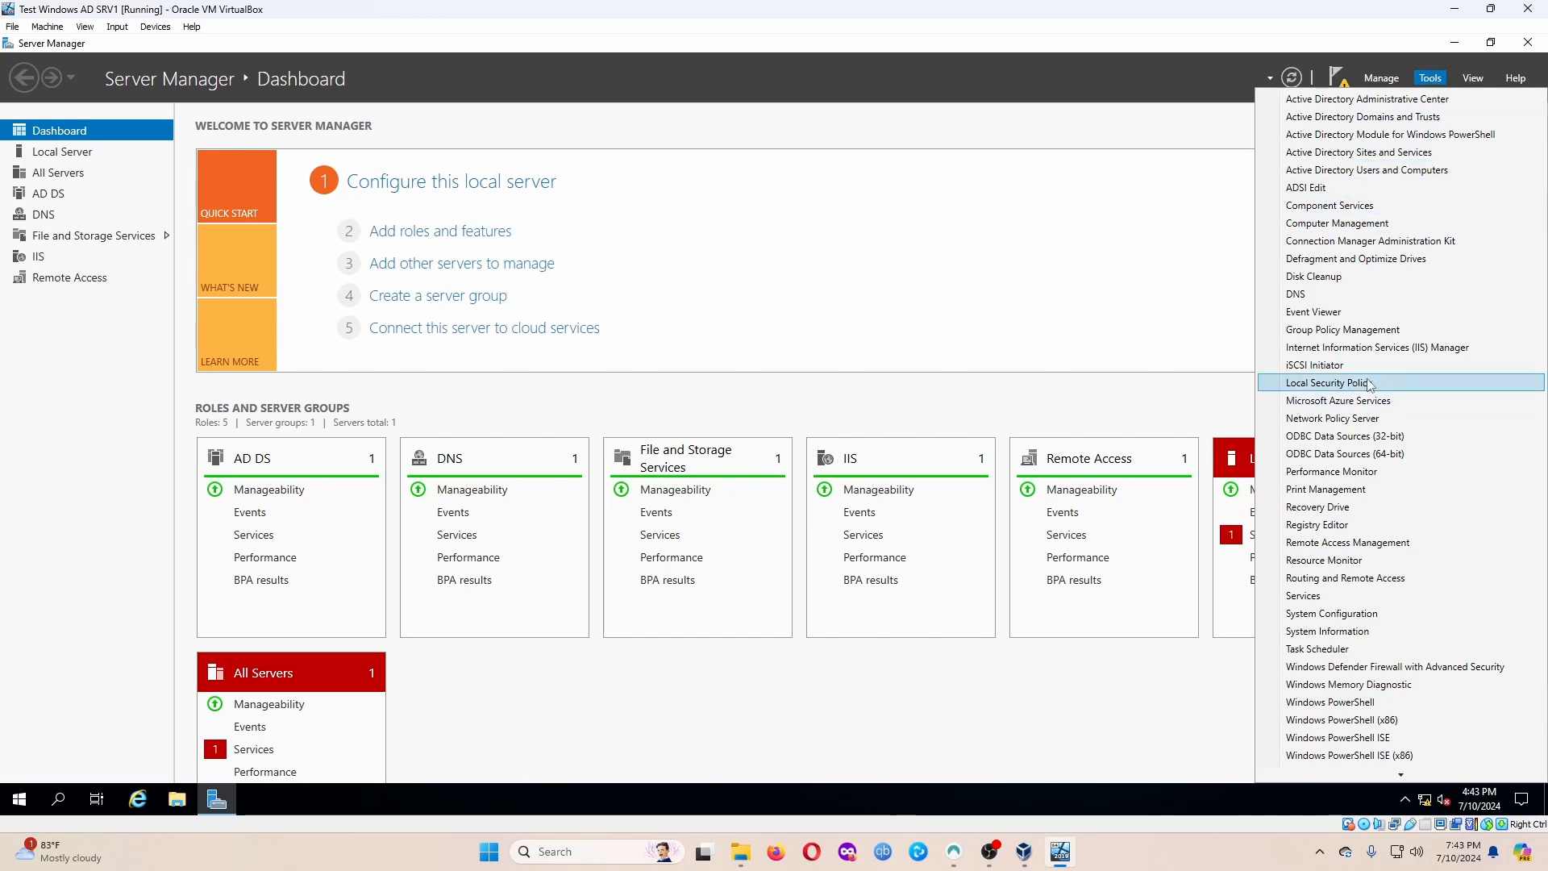
{"action": "left_click", "coordinate": [1368, 578]}
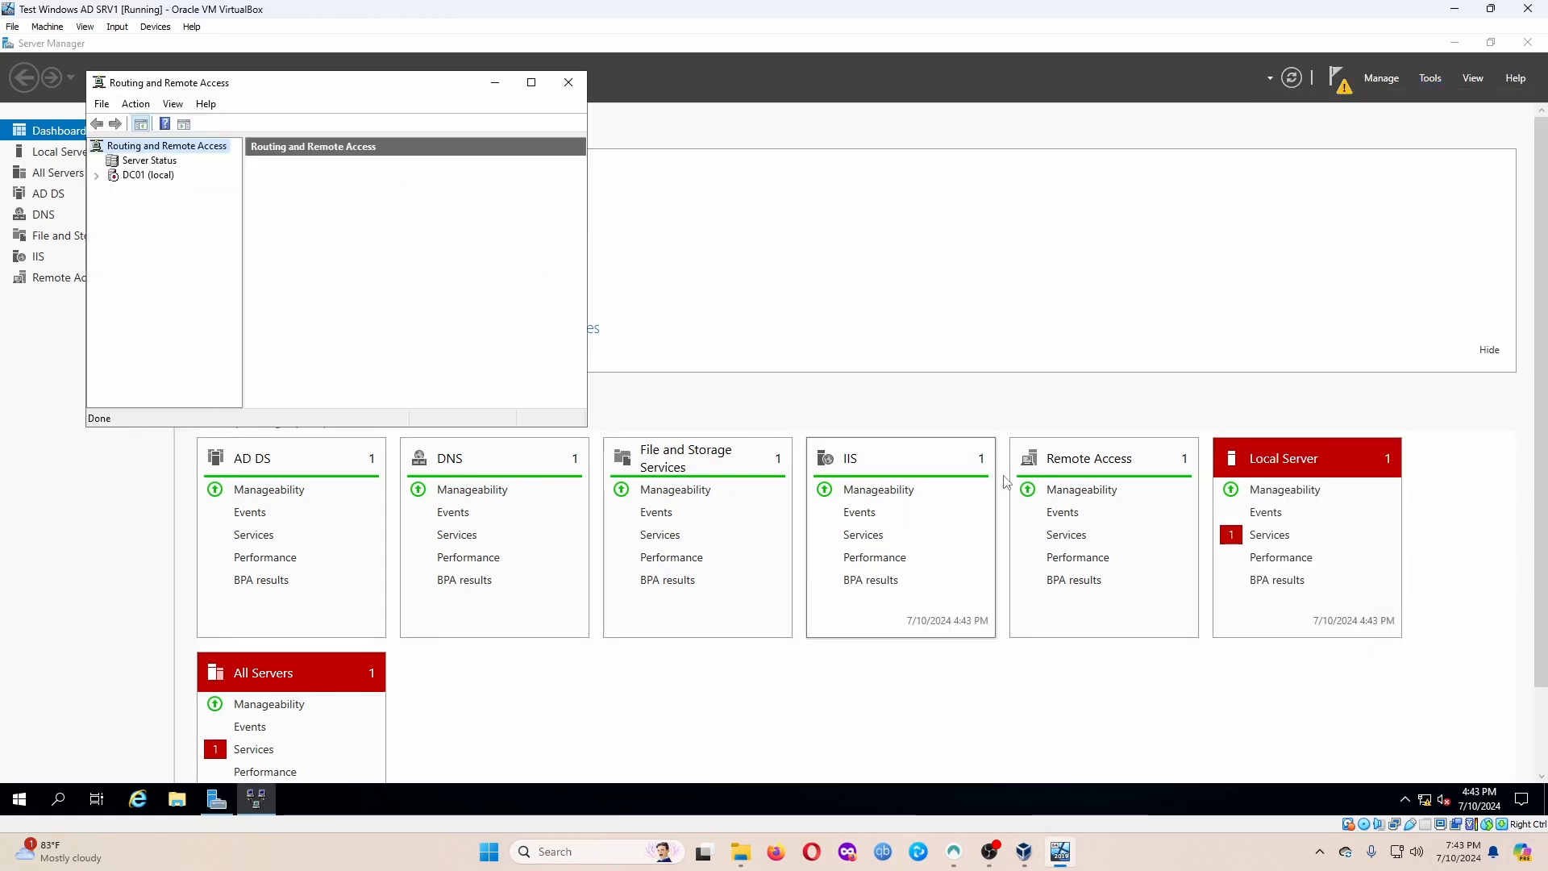
{"action": "left_click", "coordinate": [149, 176]}
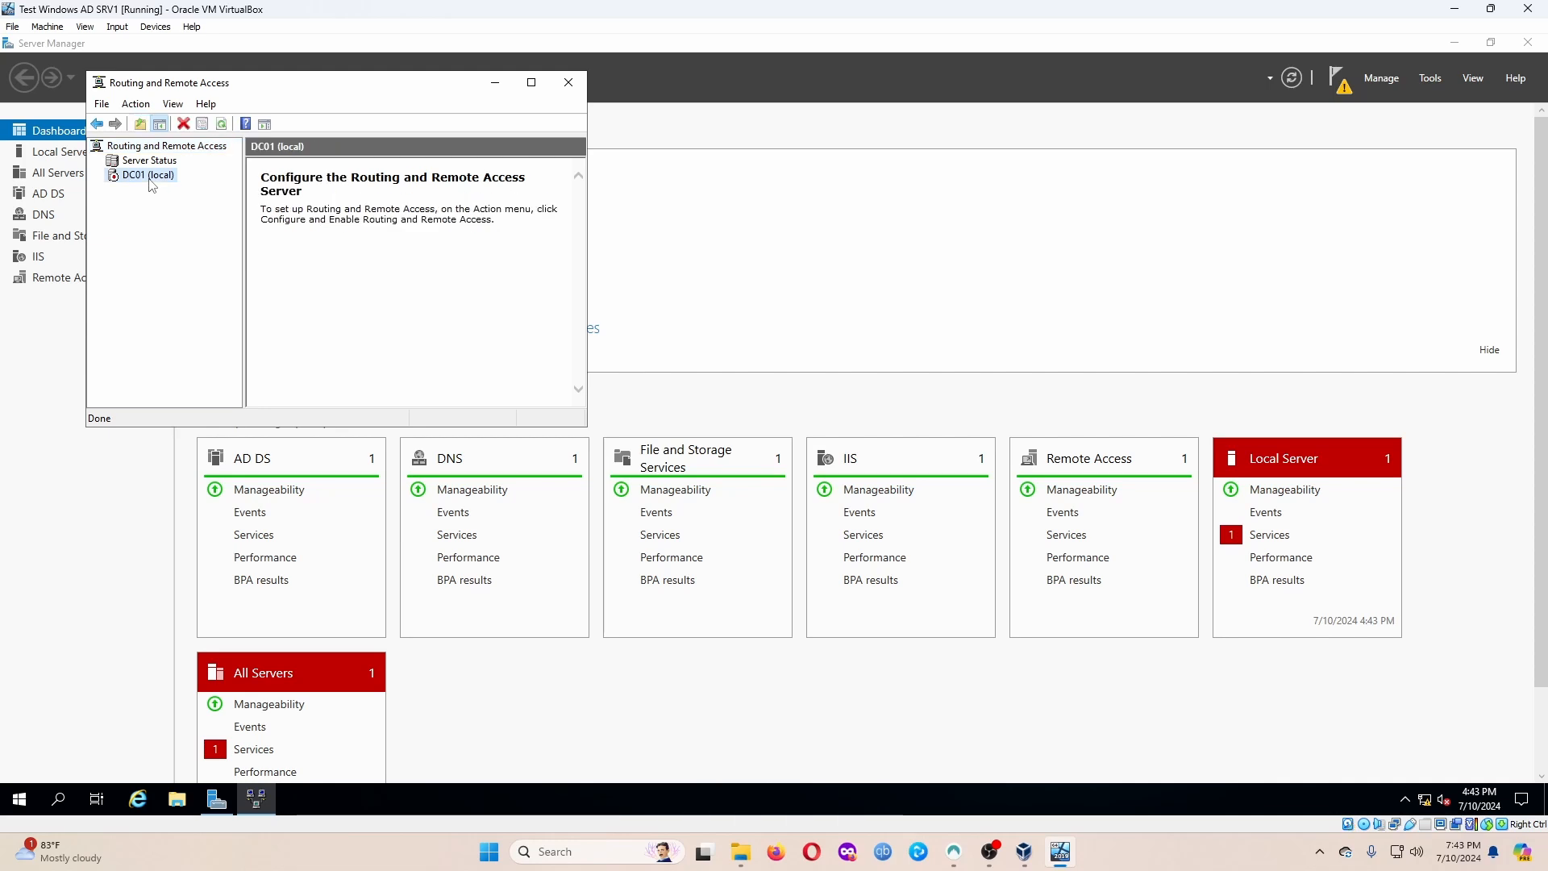
{"action": "right_click", "coordinate": [151, 185]}
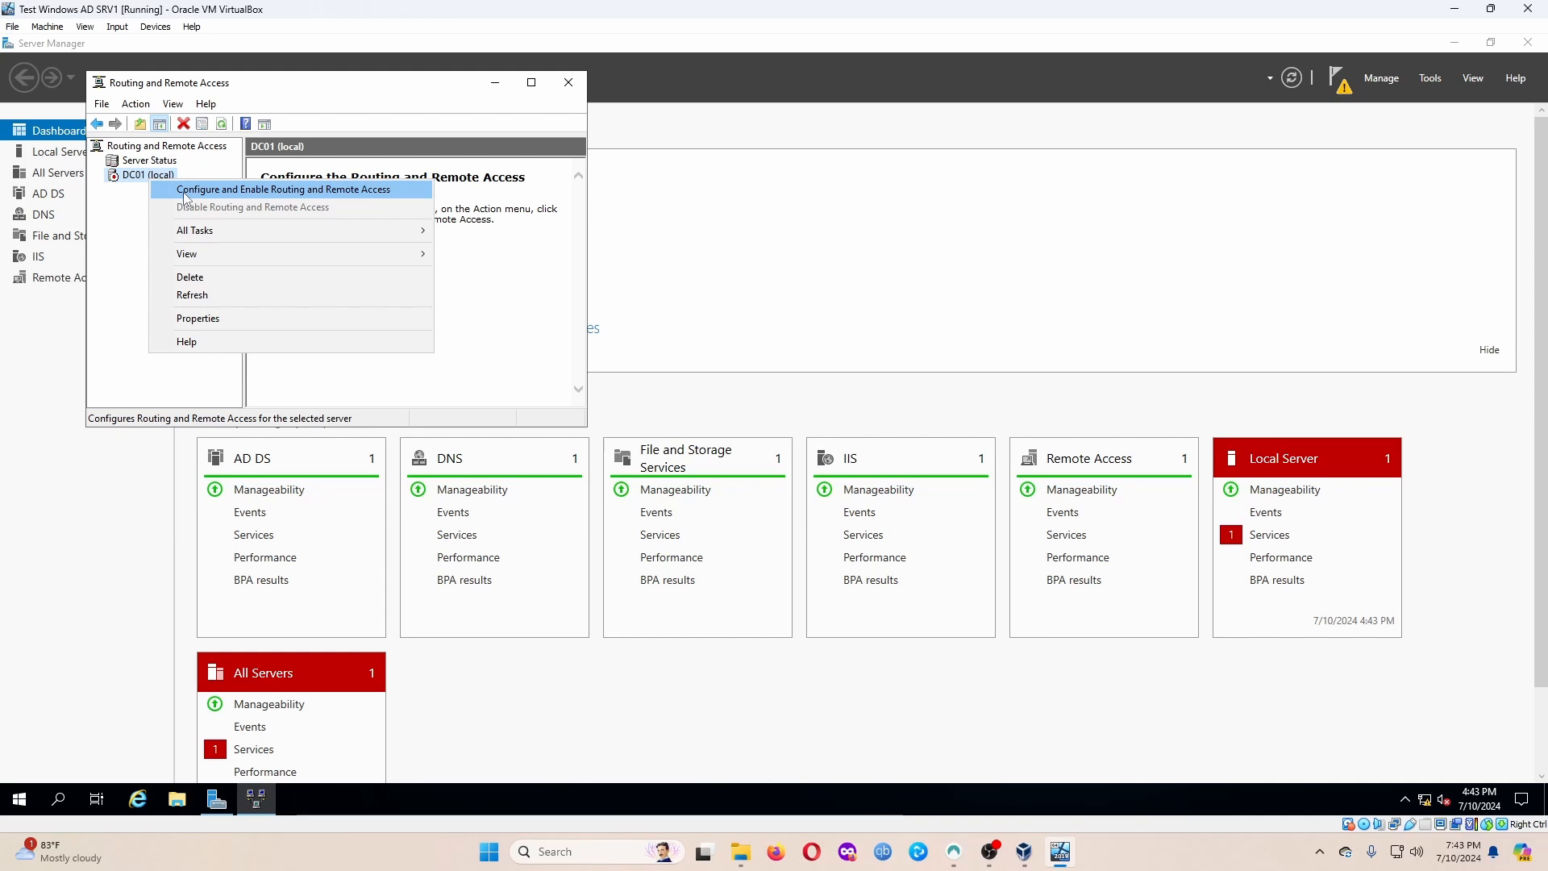
{"action": "left_click", "coordinate": [323, 189]}
{"action": "left_click", "coordinate": [428, 401]}
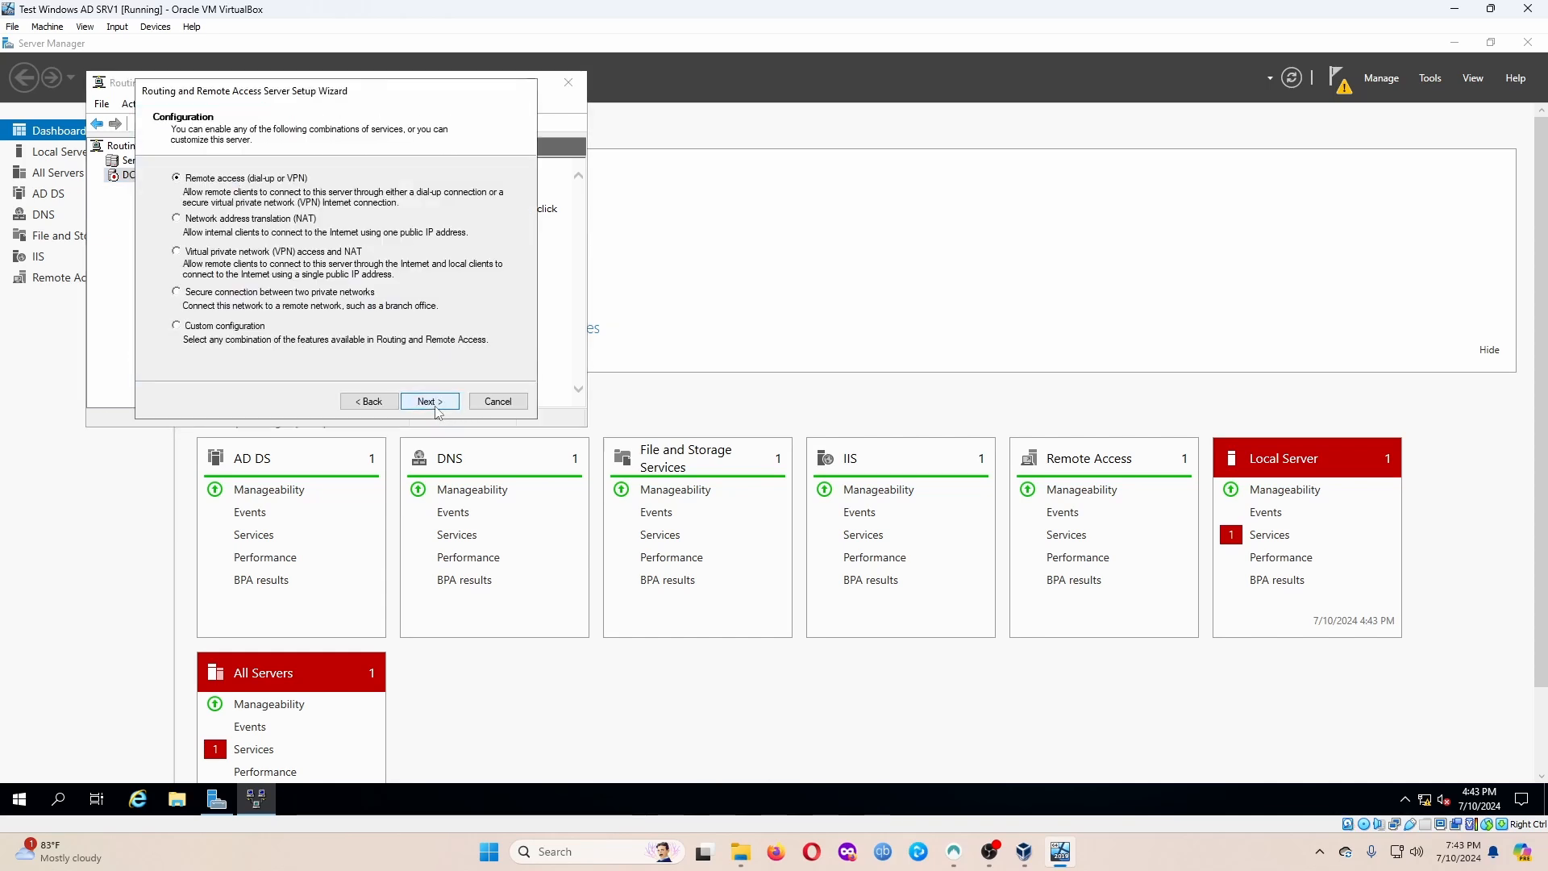
{"action": "left_click", "coordinate": [262, 218]}
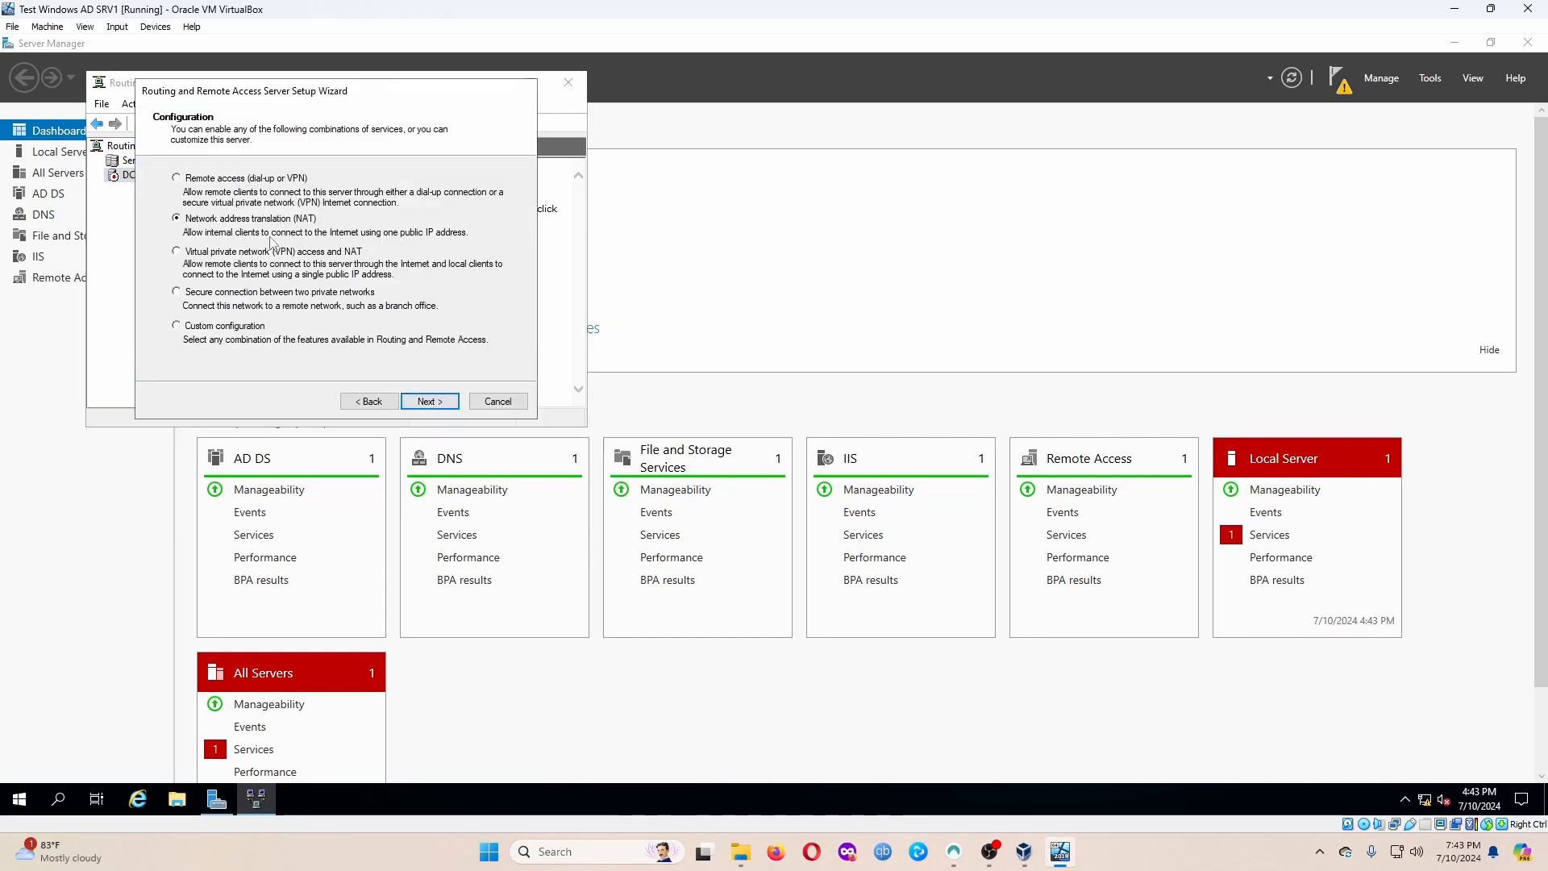
{"action": "left_click", "coordinate": [434, 402]}
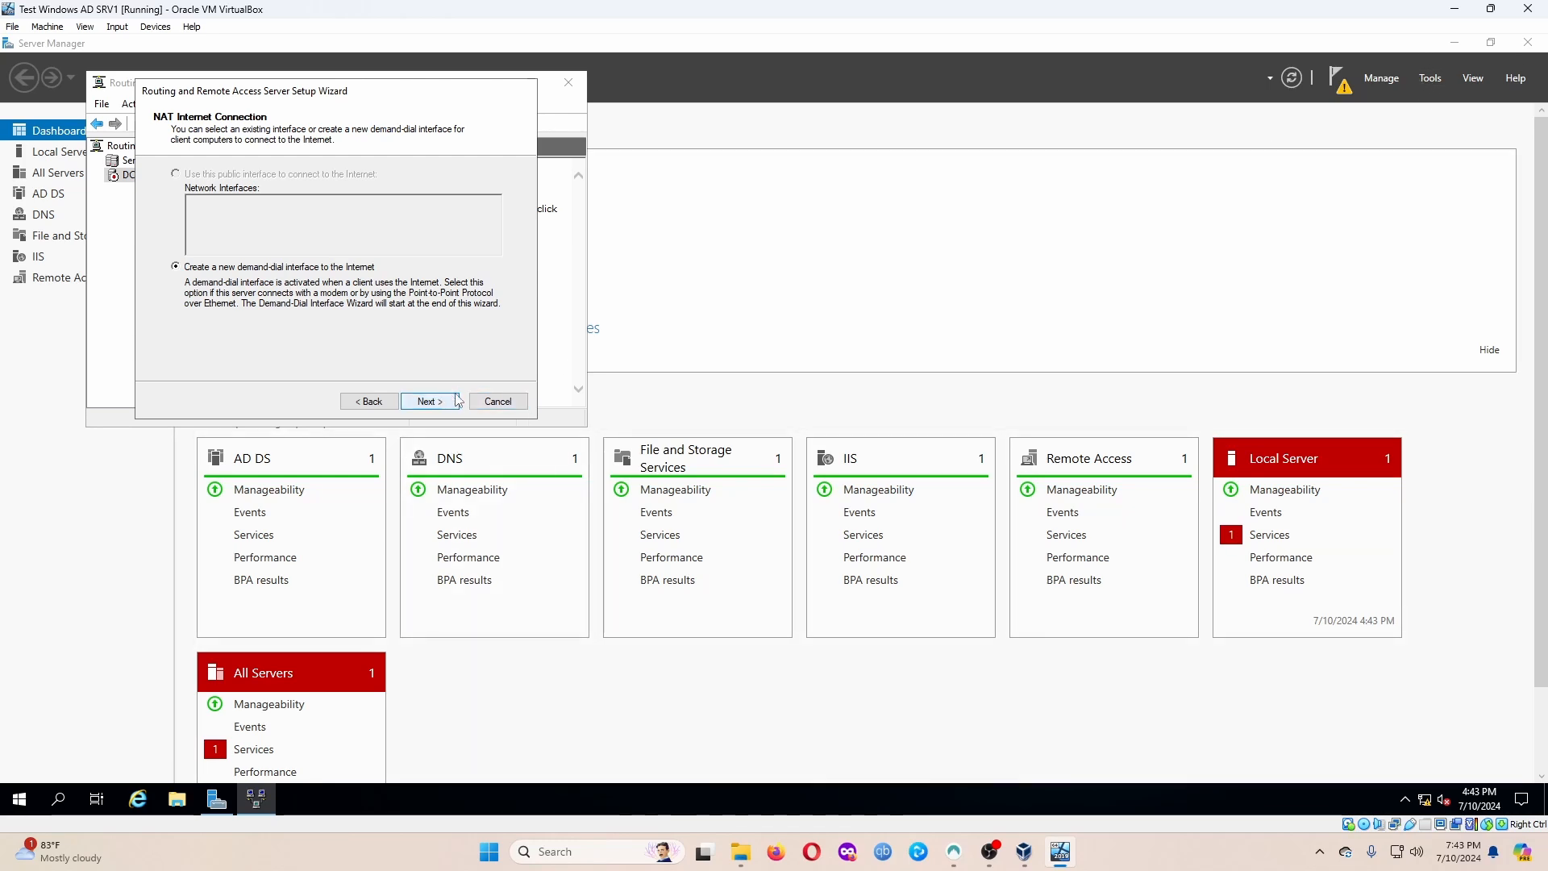
{"action": "left_click", "coordinate": [495, 402]}
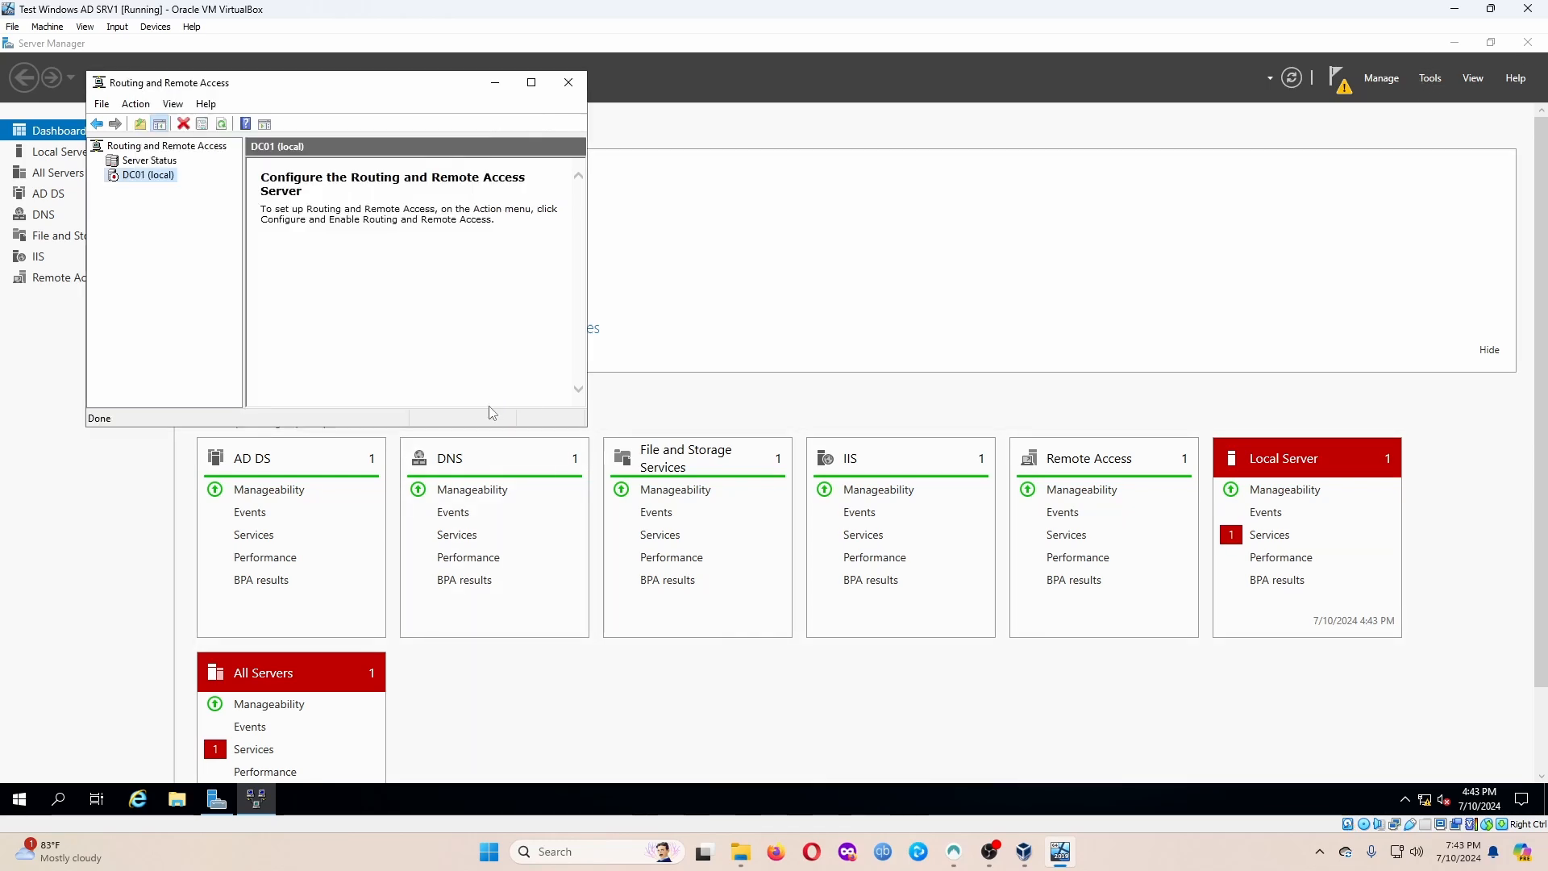
{"action": "left_click", "coordinate": [568, 82]}
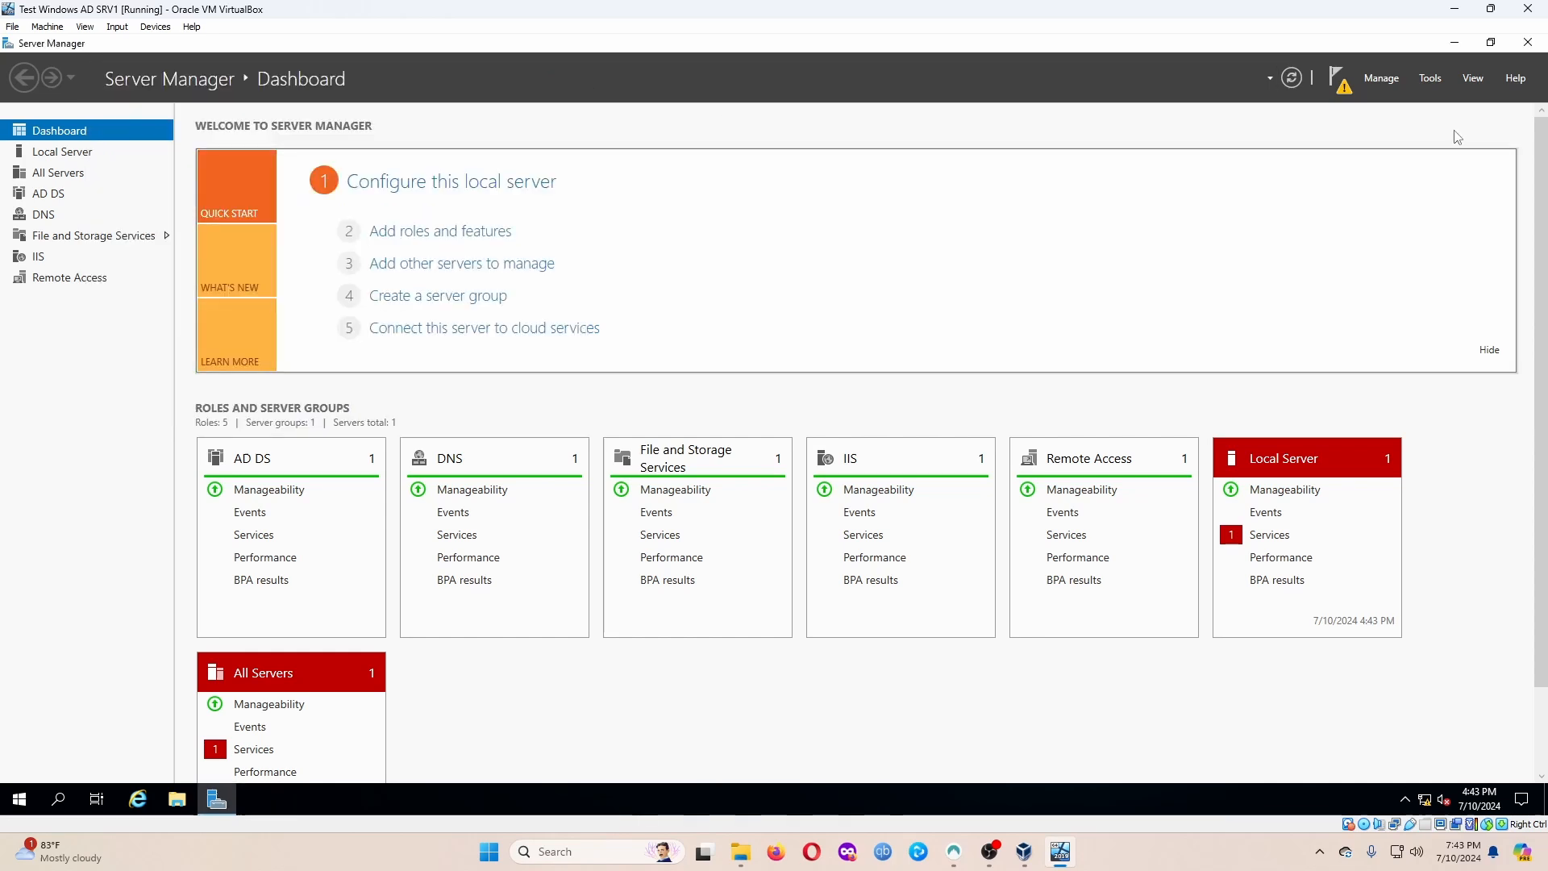
{"action": "left_click", "coordinate": [1431, 79]}
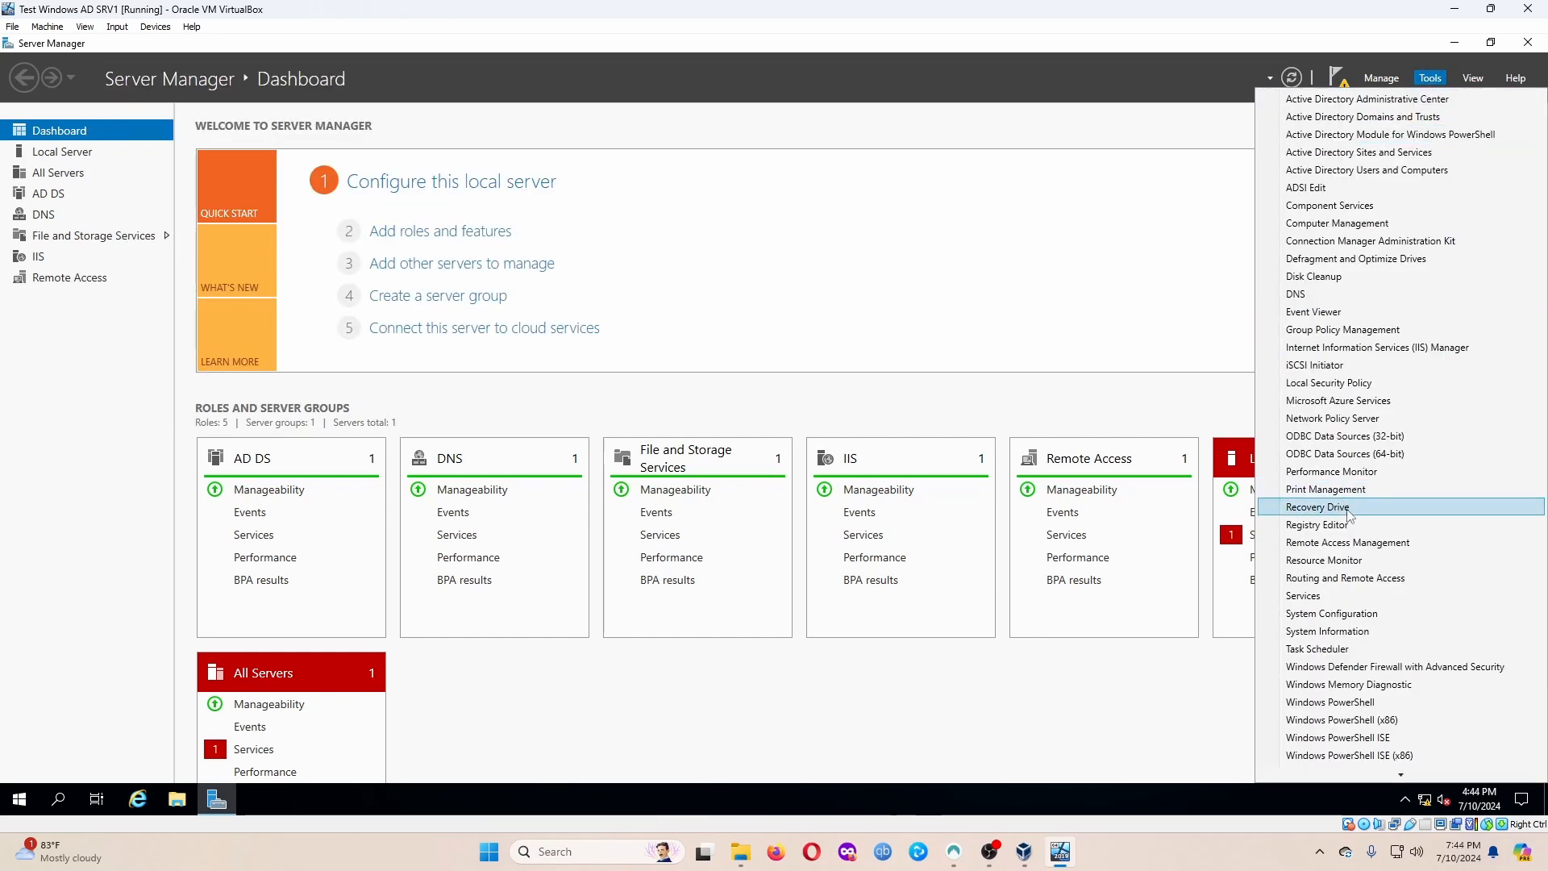
{"action": "left_click", "coordinate": [1369, 584]}
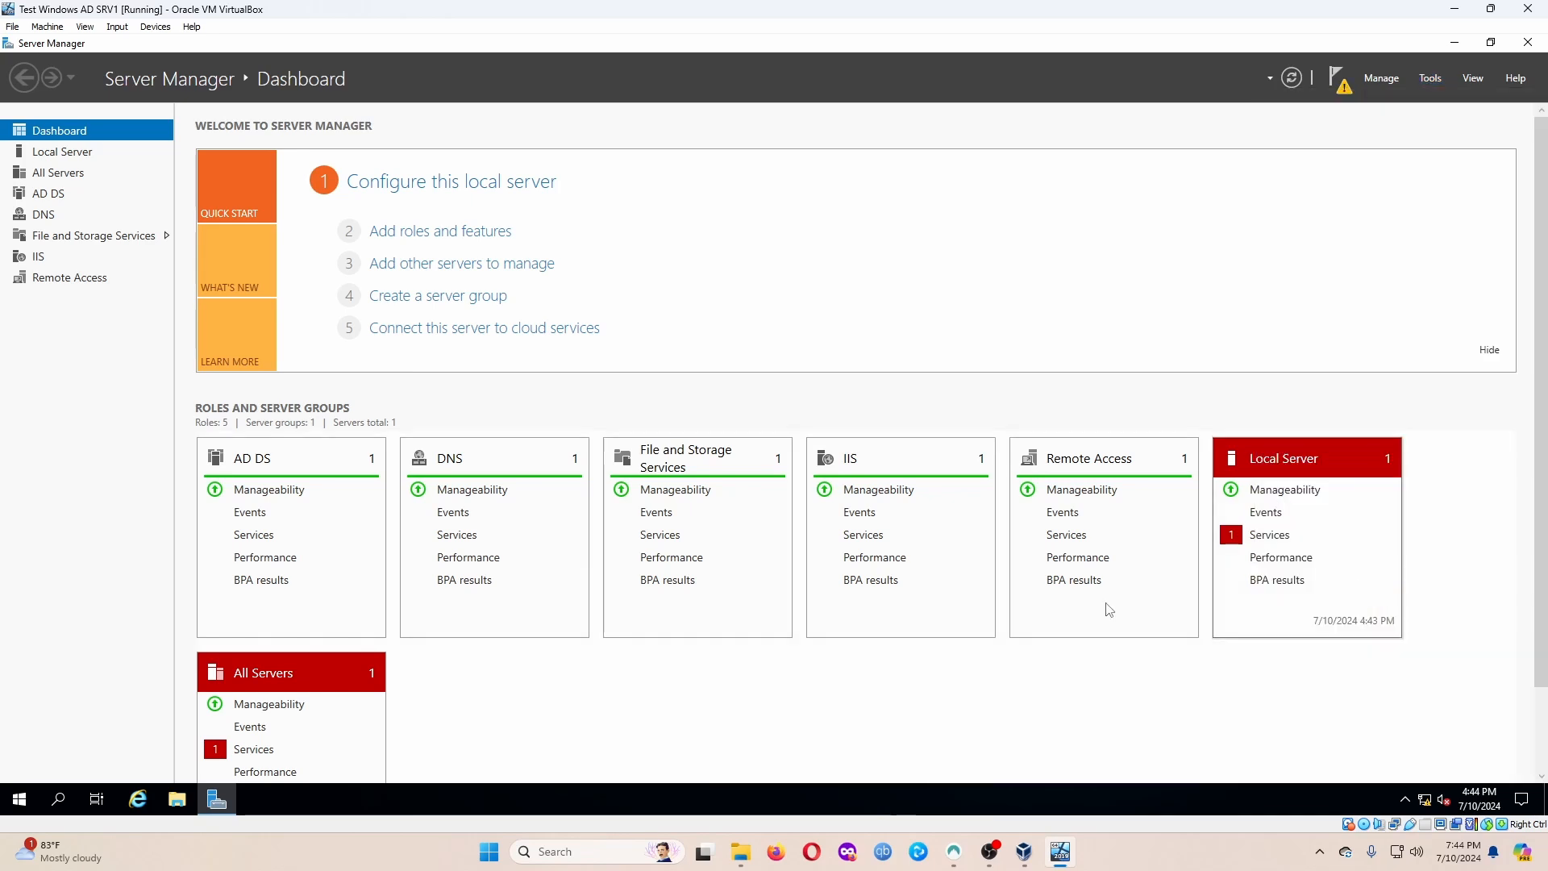
{"action": "right_click", "coordinate": [147, 174]}
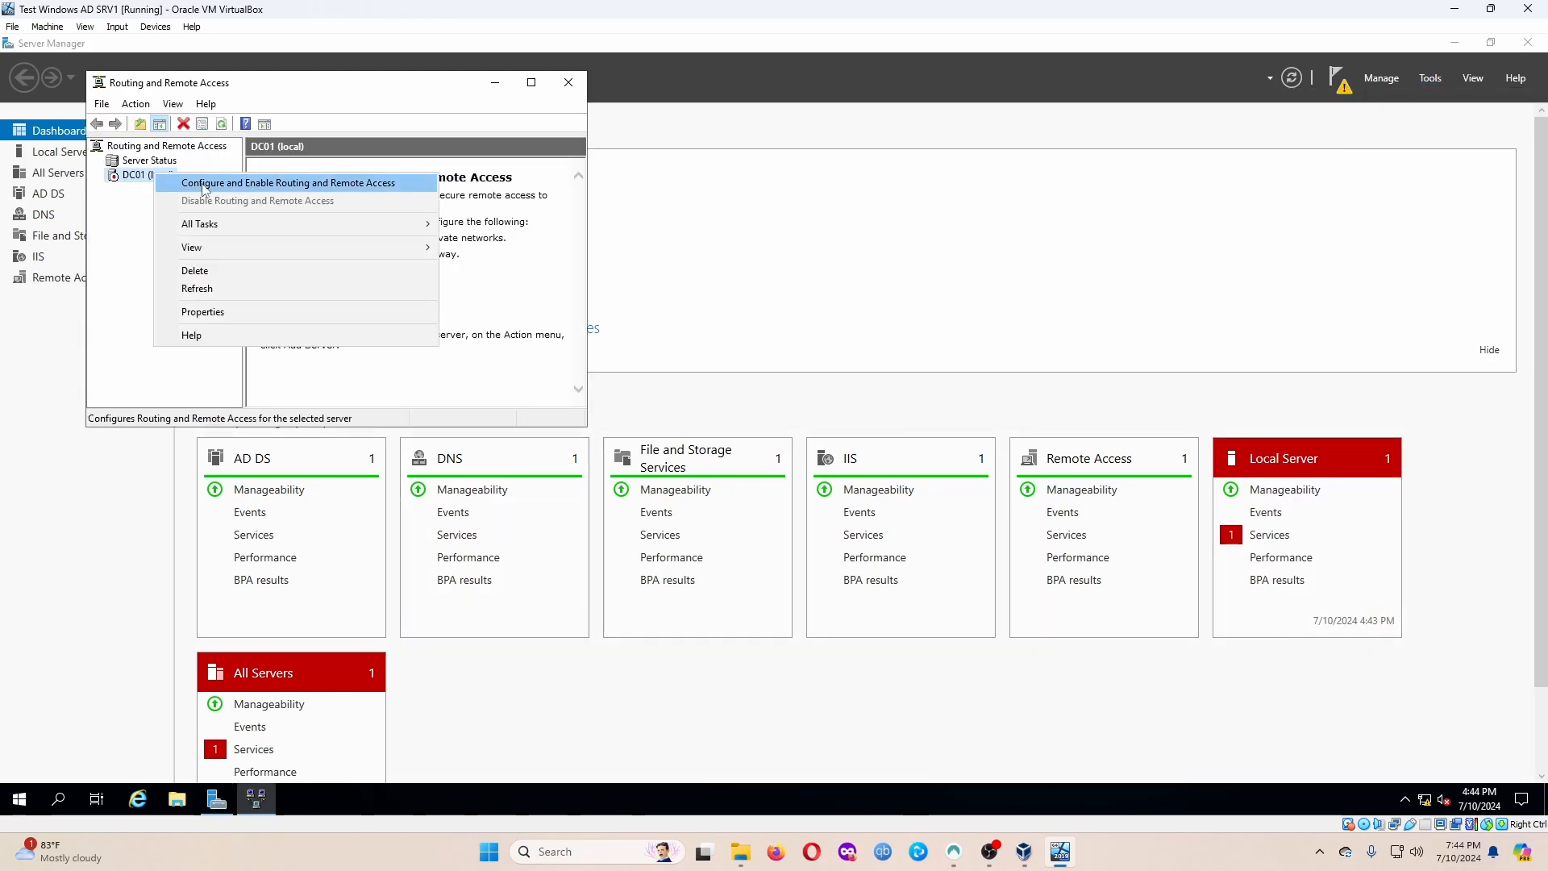
{"action": "left_click", "coordinate": [314, 178]}
{"action": "left_click", "coordinate": [425, 401]}
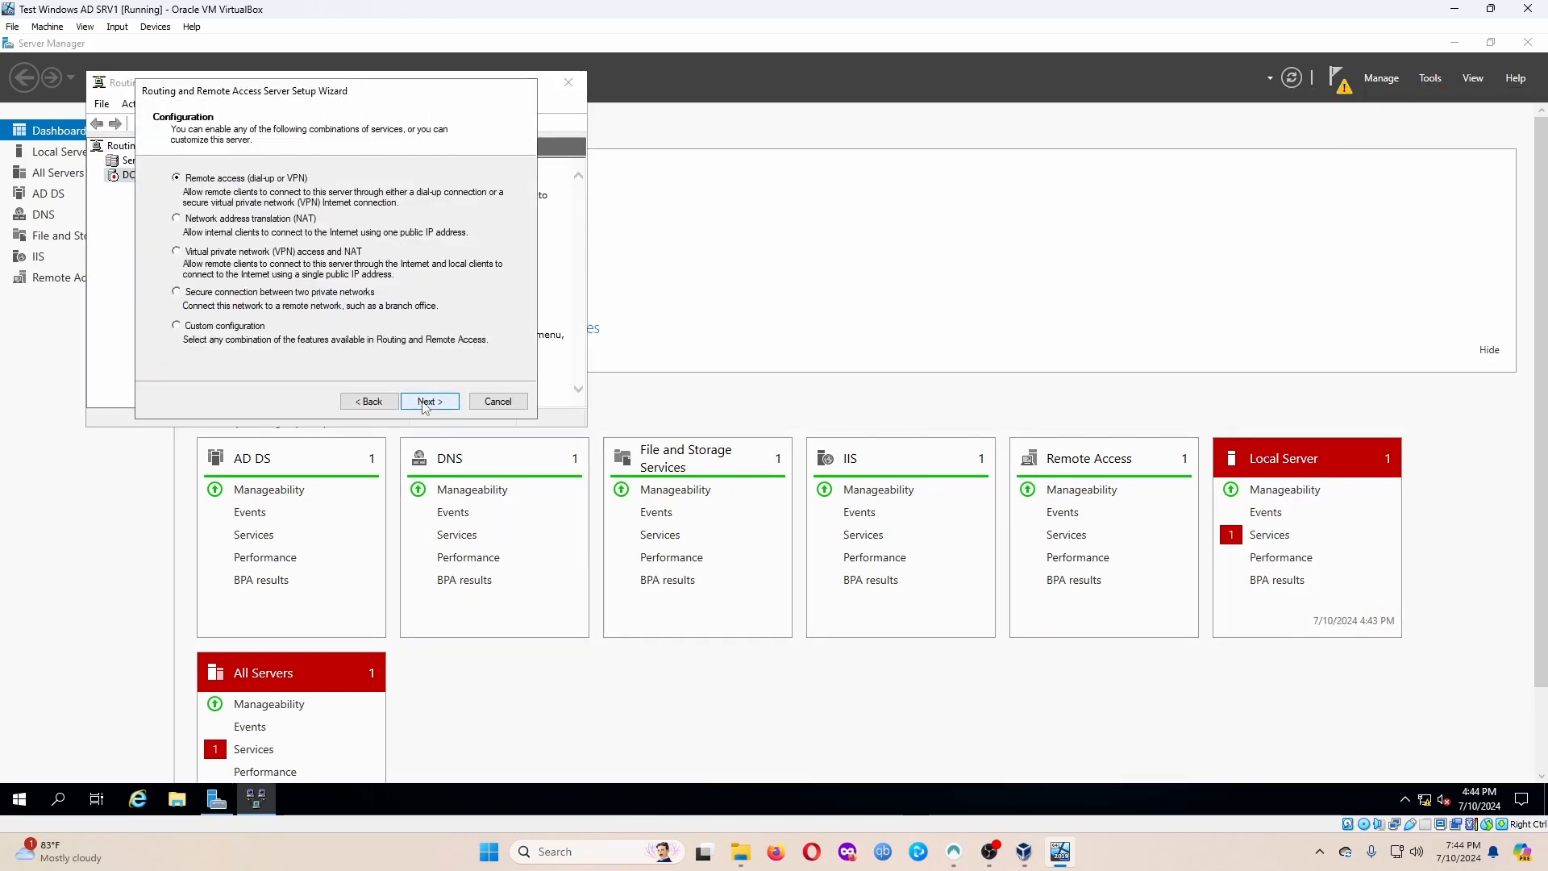
{"action": "left_click", "coordinate": [288, 223]}
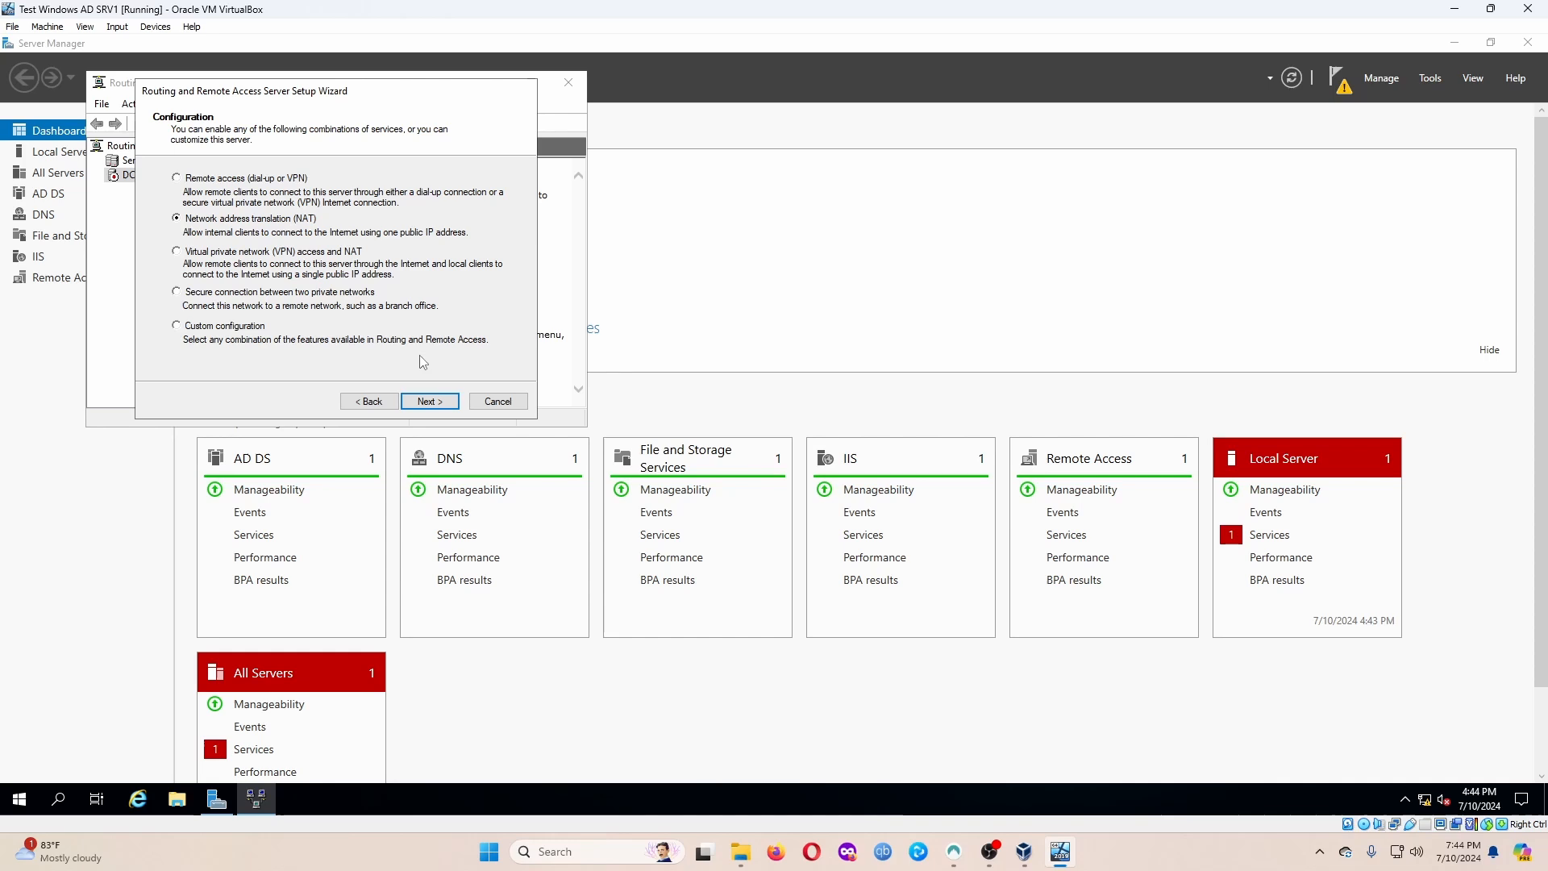
{"action": "left_click", "coordinate": [429, 401]}
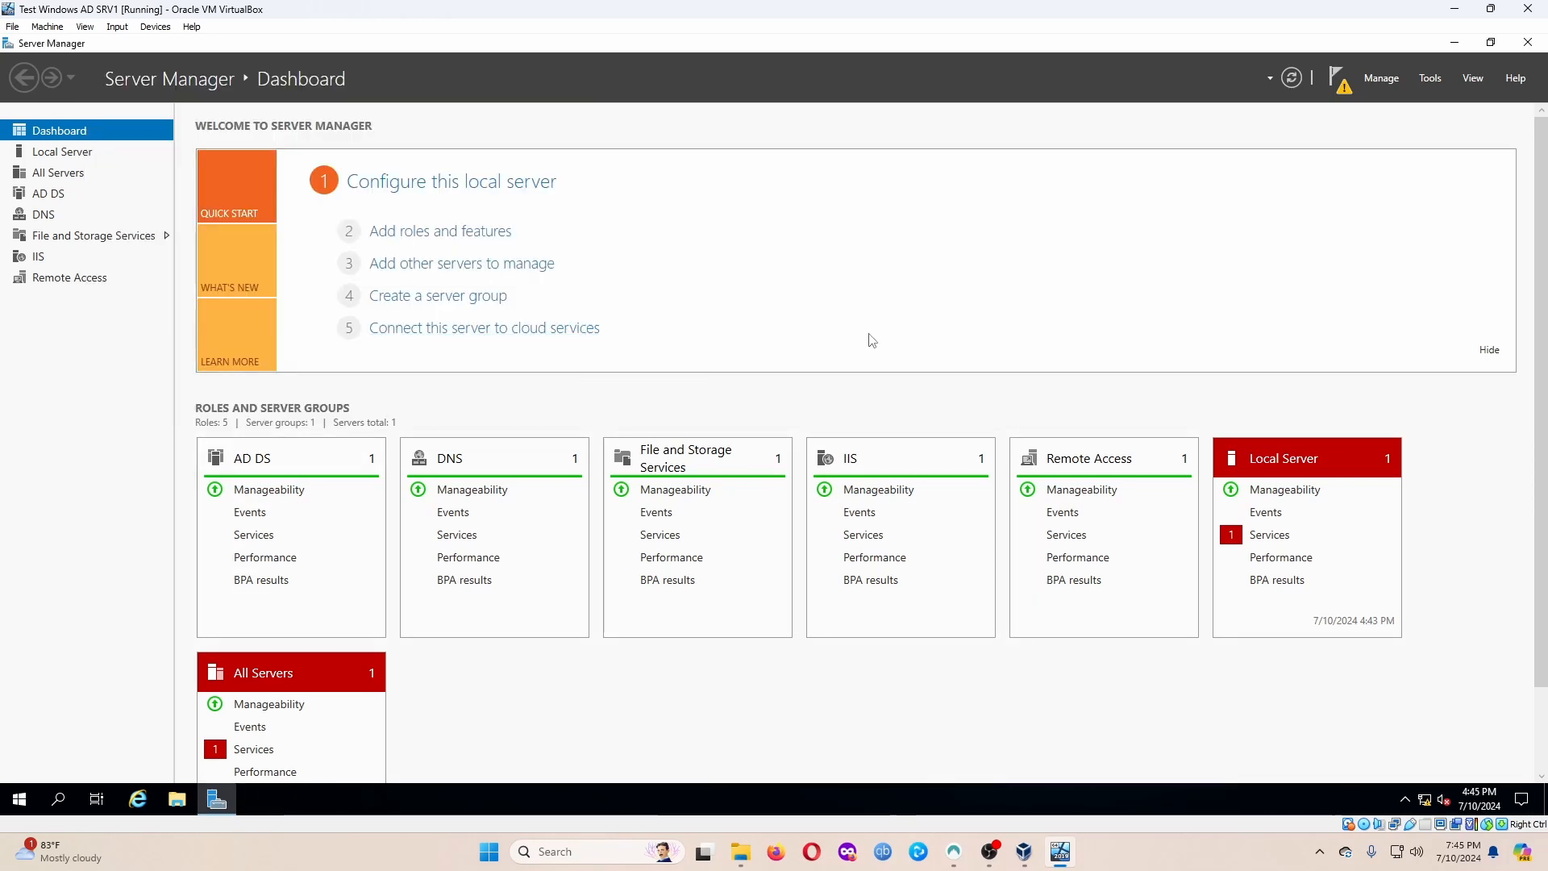
Start a role-based install on this server and select DHCP Server with its management tools.
{"action": "left_click", "coordinate": [442, 233]}
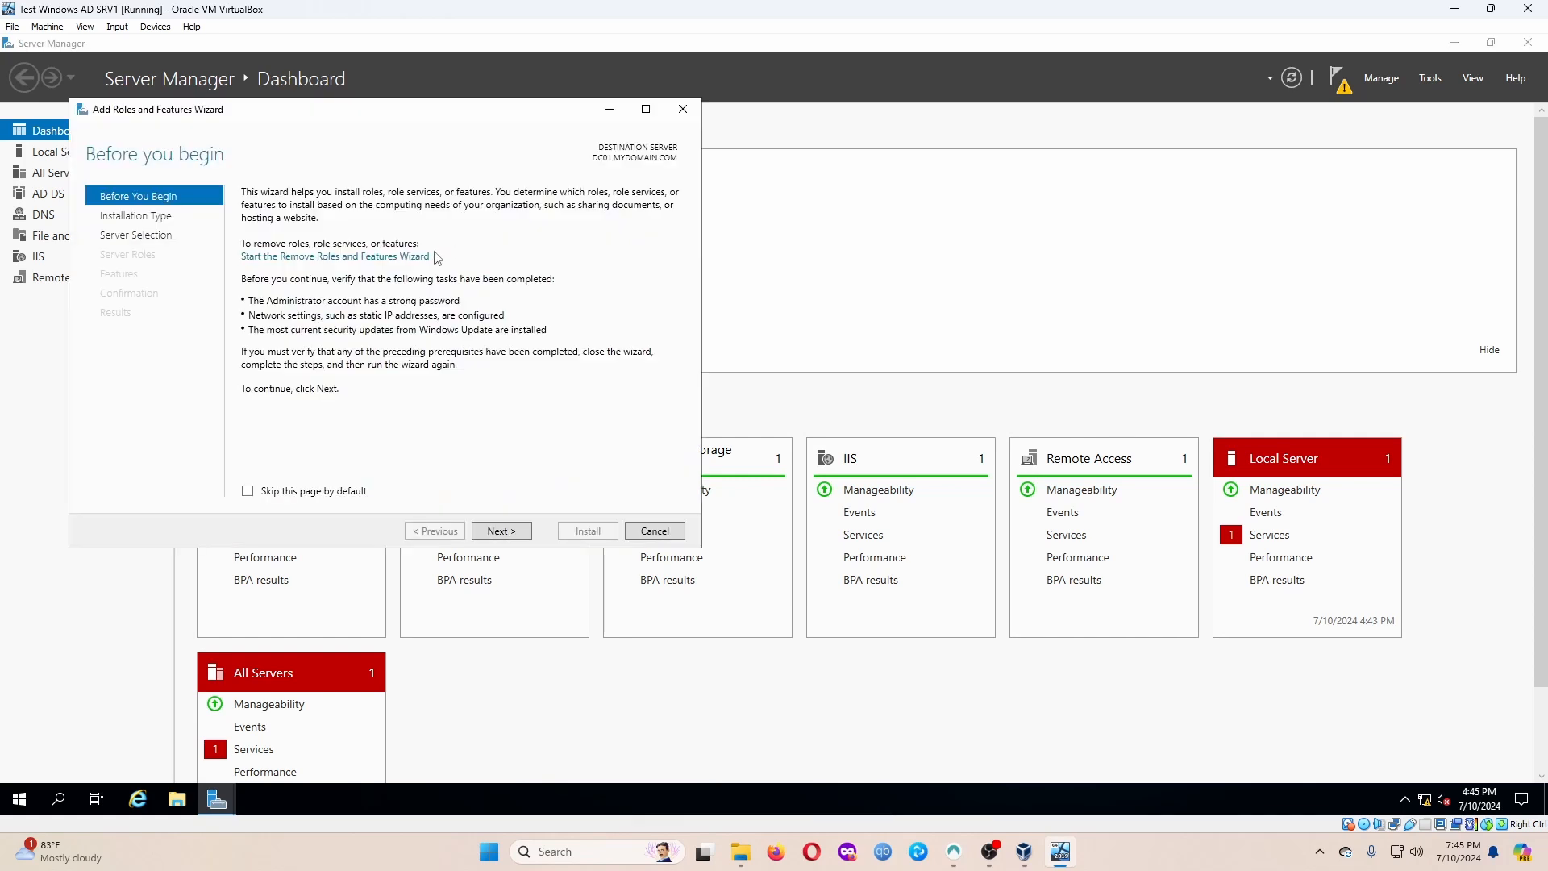
{"action": "left_click", "coordinate": [495, 534]}
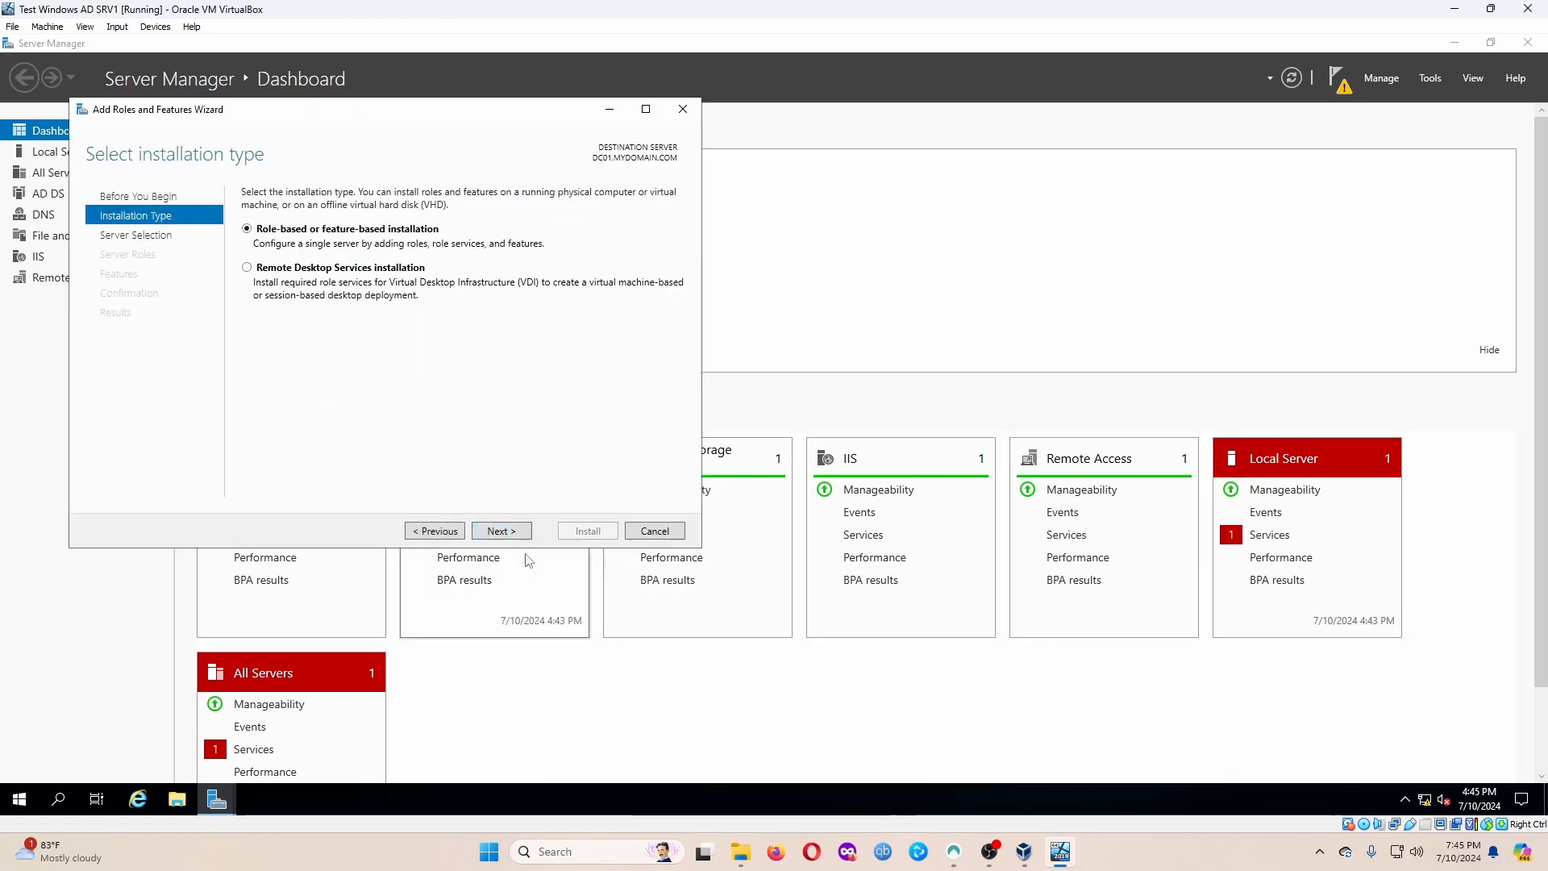
{"action": "left_click", "coordinate": [500, 534]}
{"action": "left_click", "coordinate": [516, 533]}
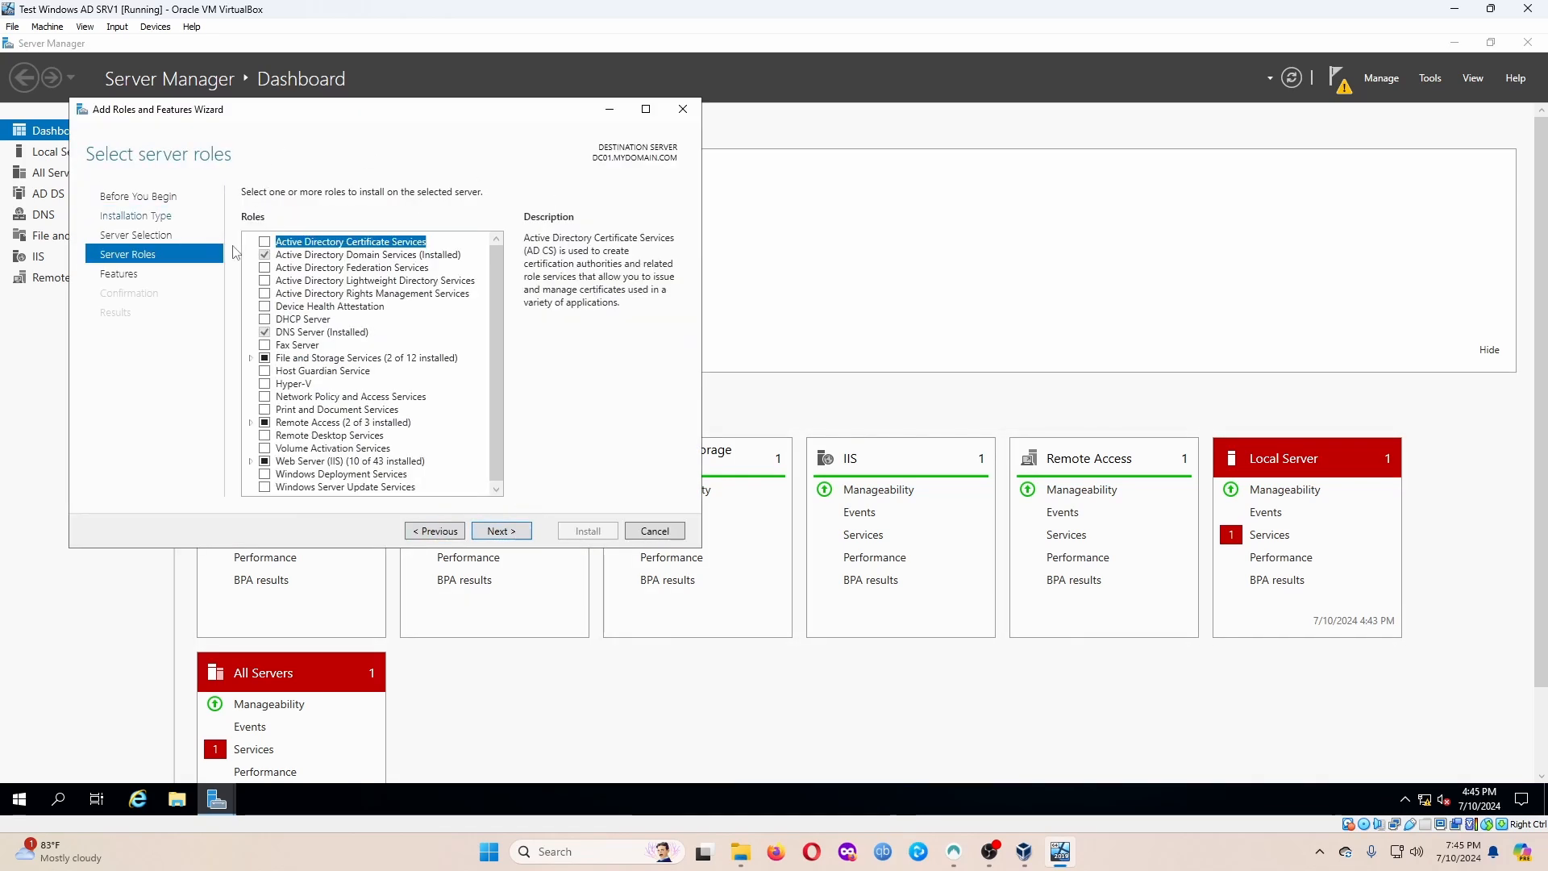
{"action": "left_click", "coordinate": [265, 319]}
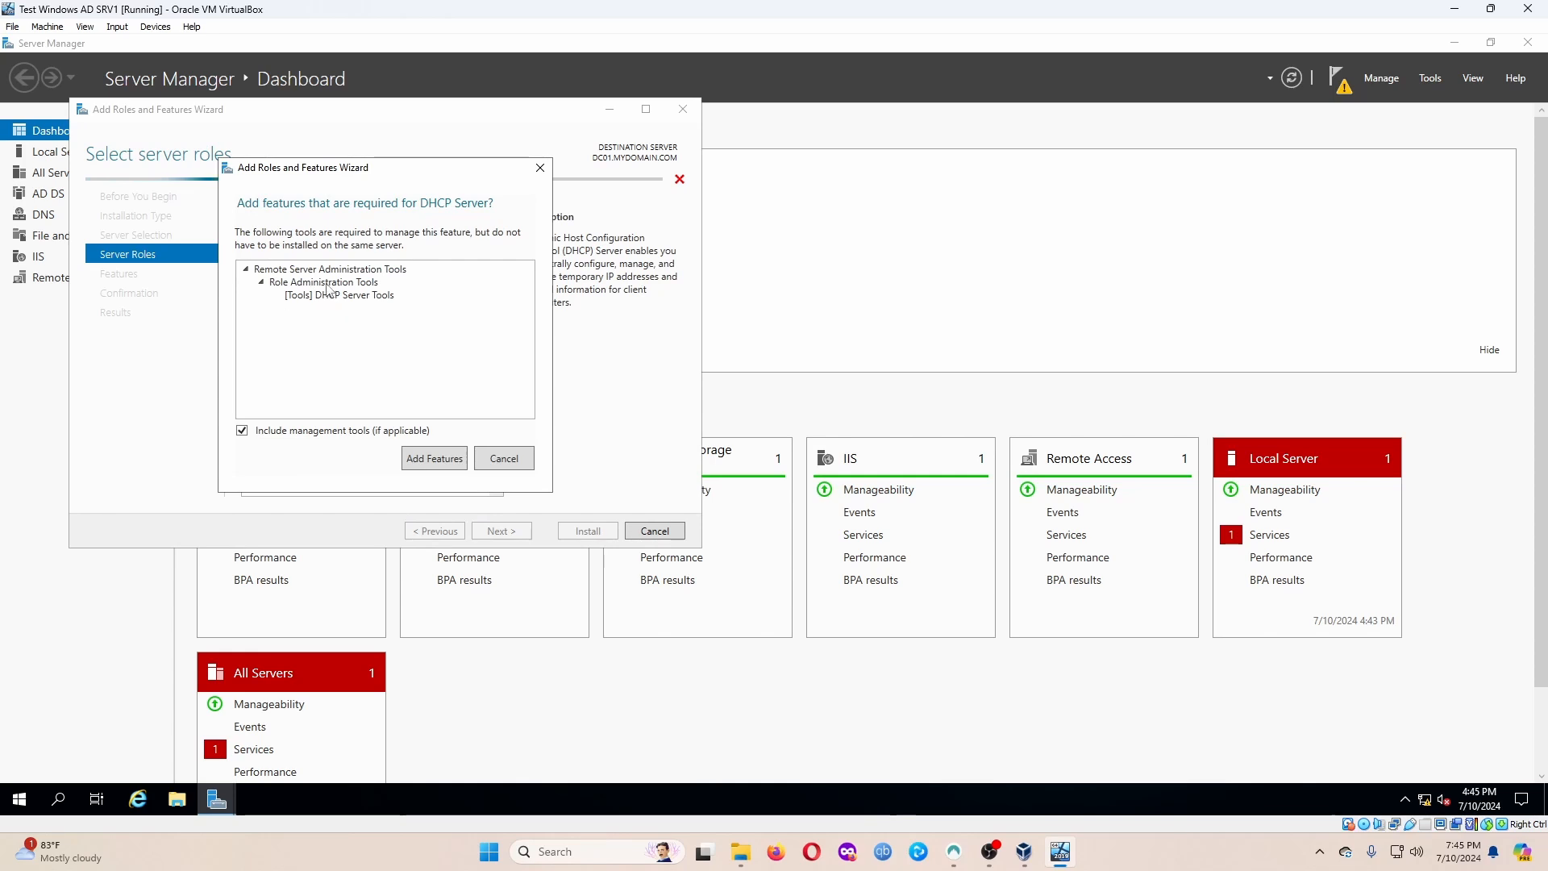
{"action": "left_click", "coordinate": [501, 456]}
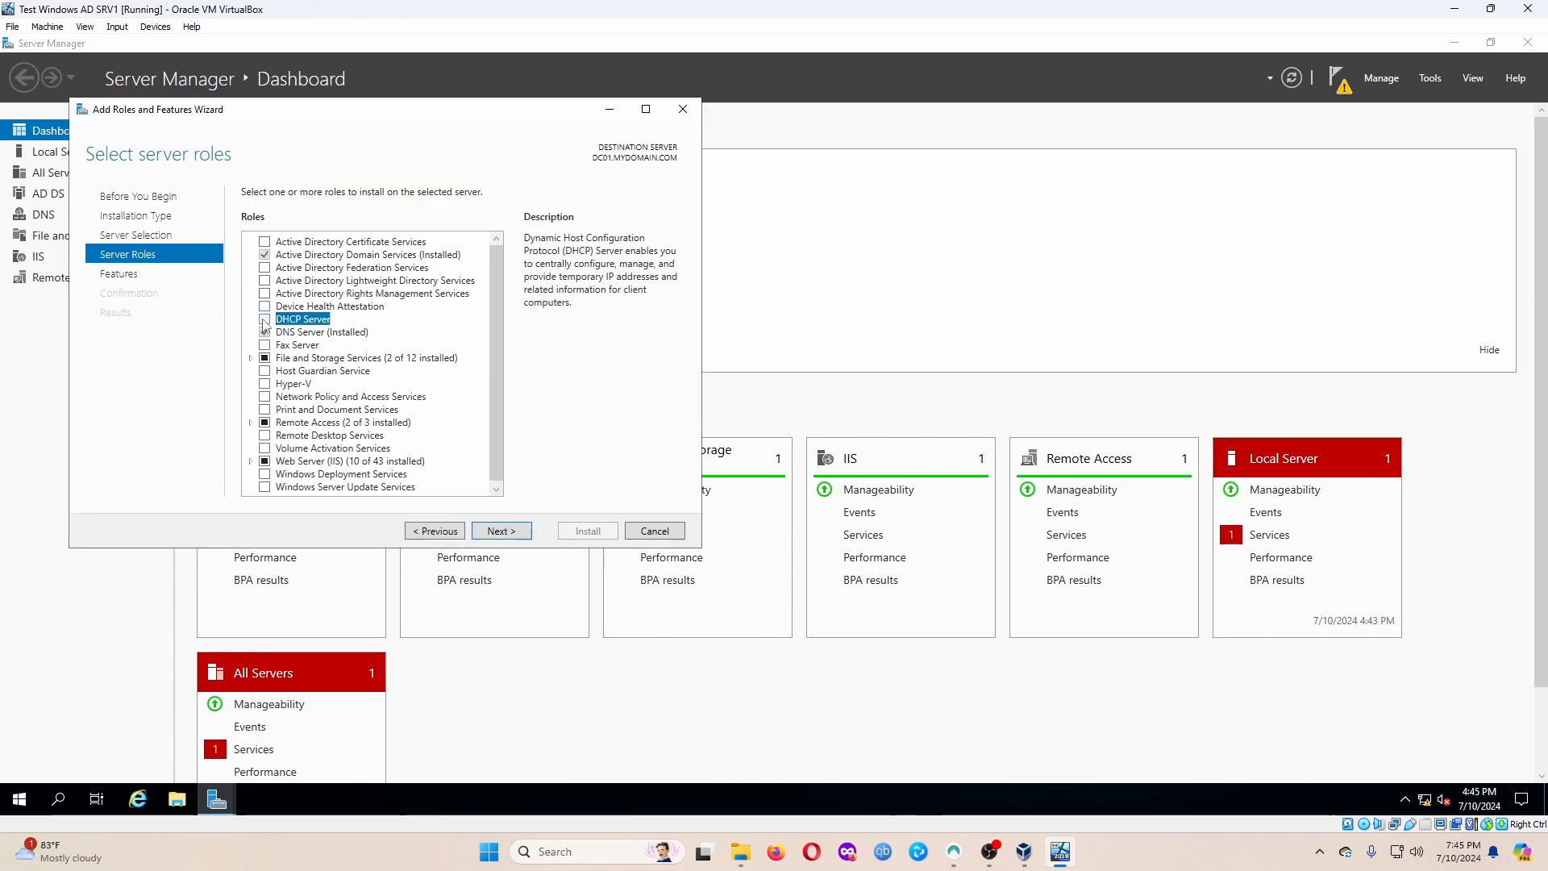
{"action": "left_click", "coordinate": [264, 321]}
{"action": "left_click", "coordinate": [433, 456]}
Continue past features and DHCP notes, install the DHCP Server role, and close the wizard.
{"action": "left_click", "coordinate": [506, 532]}
{"action": "left_click", "coordinate": [508, 533]}
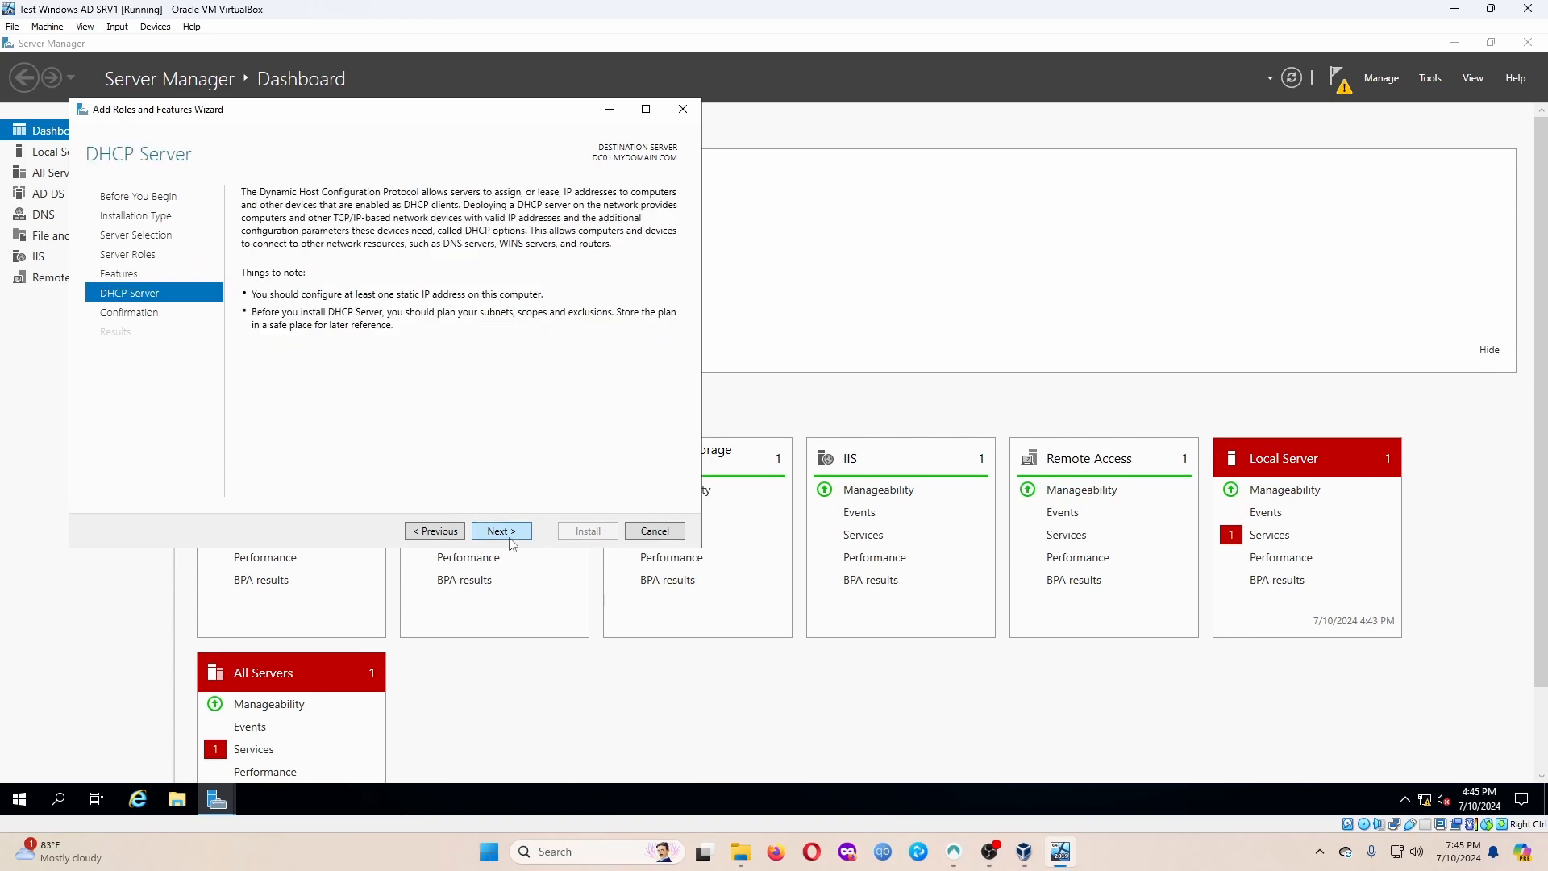
{"action": "left_click", "coordinate": [510, 536]}
{"action": "left_click", "coordinate": [594, 535]}
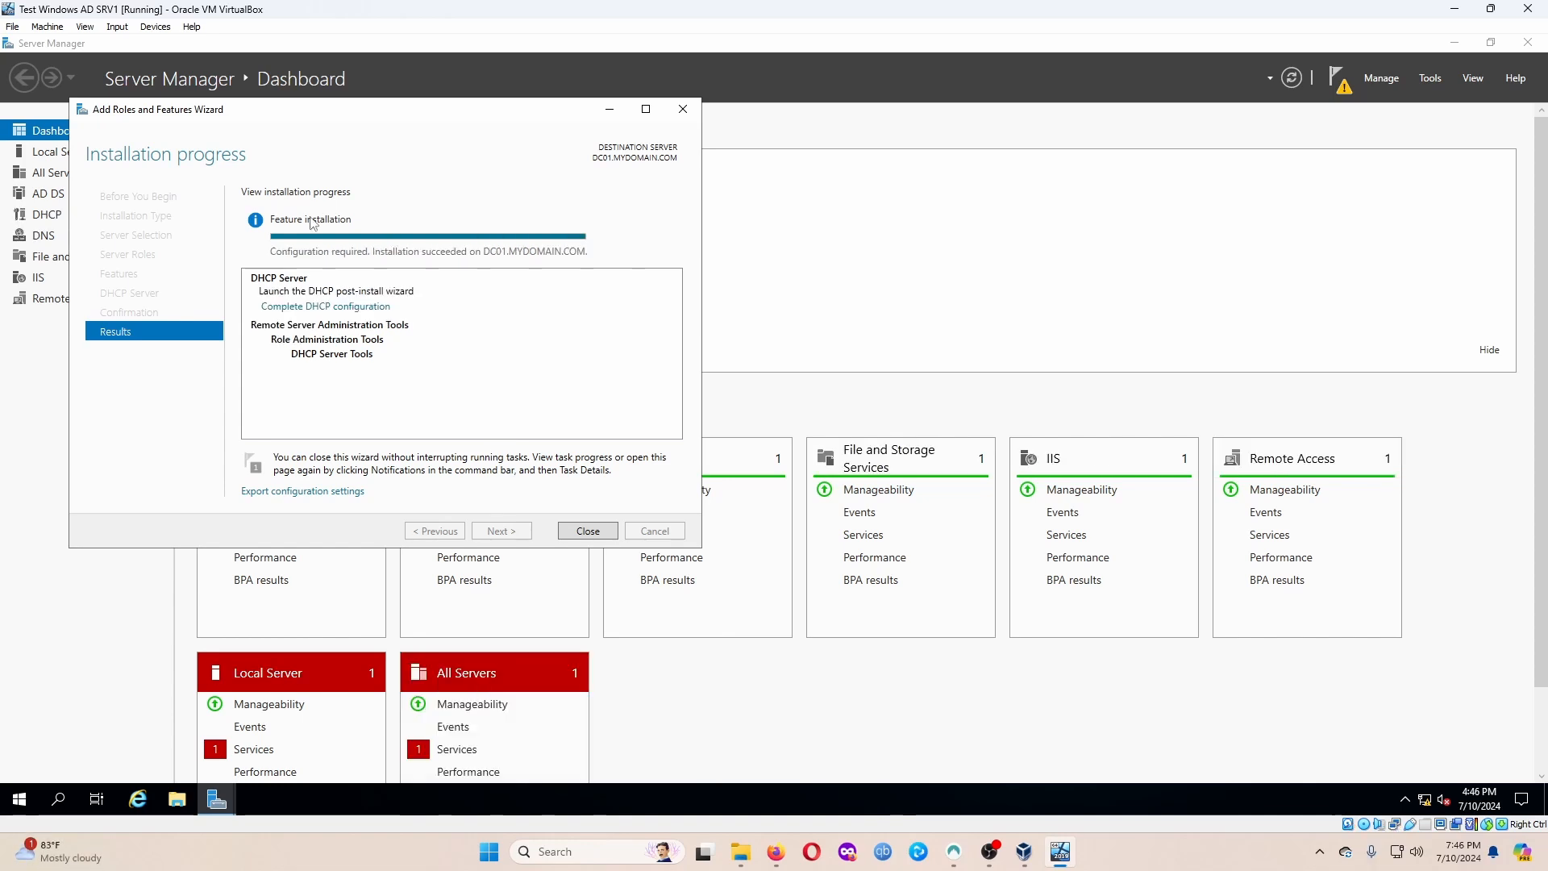
{"action": "left_click", "coordinate": [588, 531]}
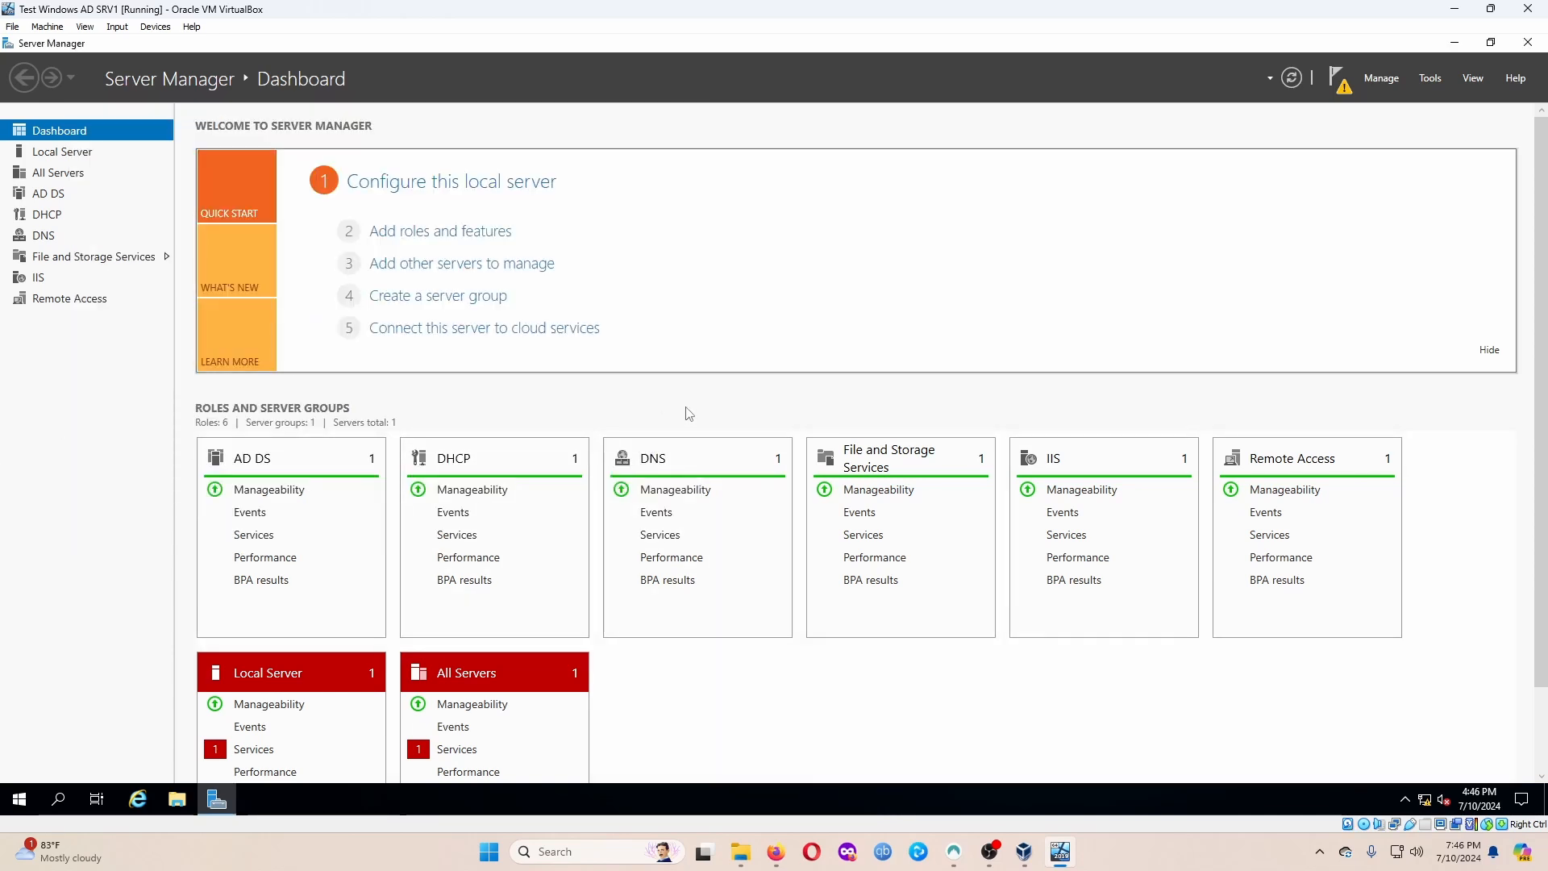
Launch the DHCP console from Windows Administrative Tools, maximize it and widen the tree pane.
{"action": "left_click", "coordinate": [20, 798]}
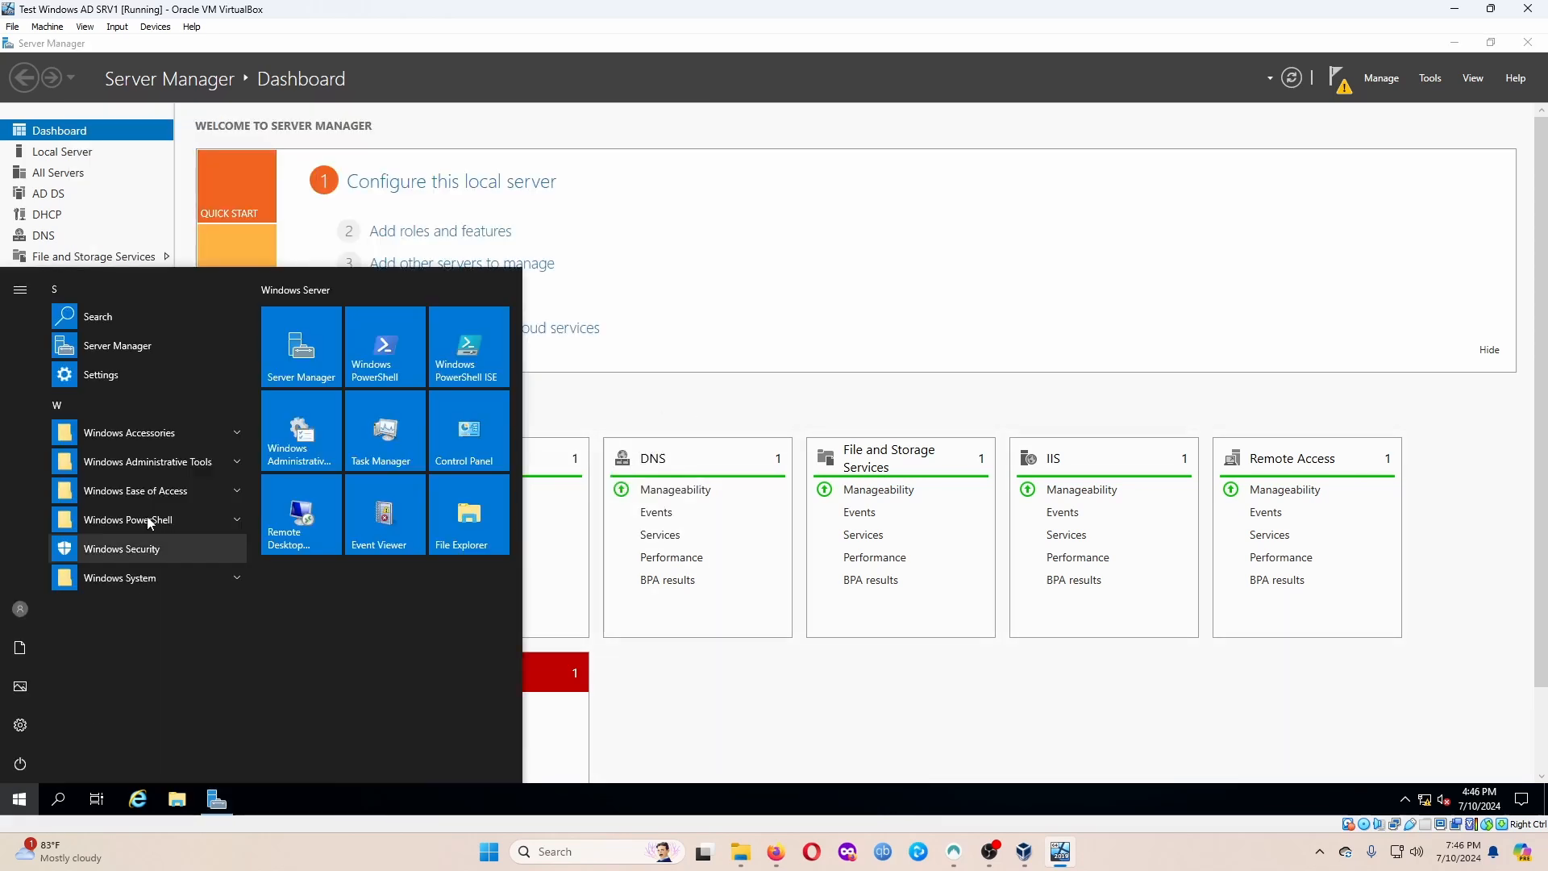
{"action": "left_click", "coordinate": [186, 461]}
{"action": "scroll", "coordinate": [132, 729], "scroll_direction": "down", "scroll_amount": 1}
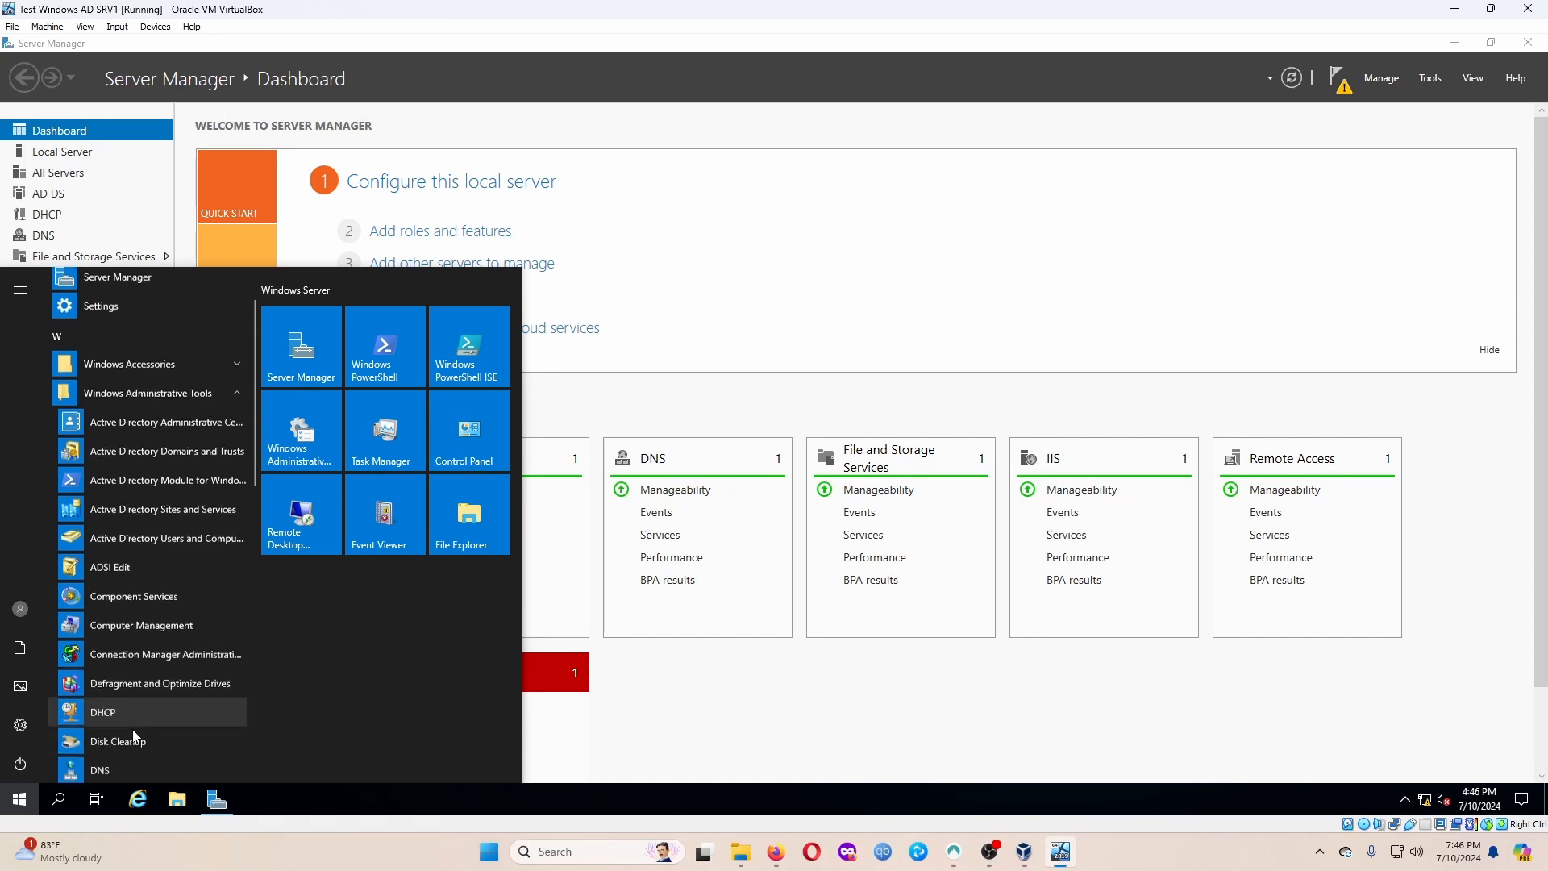
{"action": "left_click", "coordinate": [119, 708]}
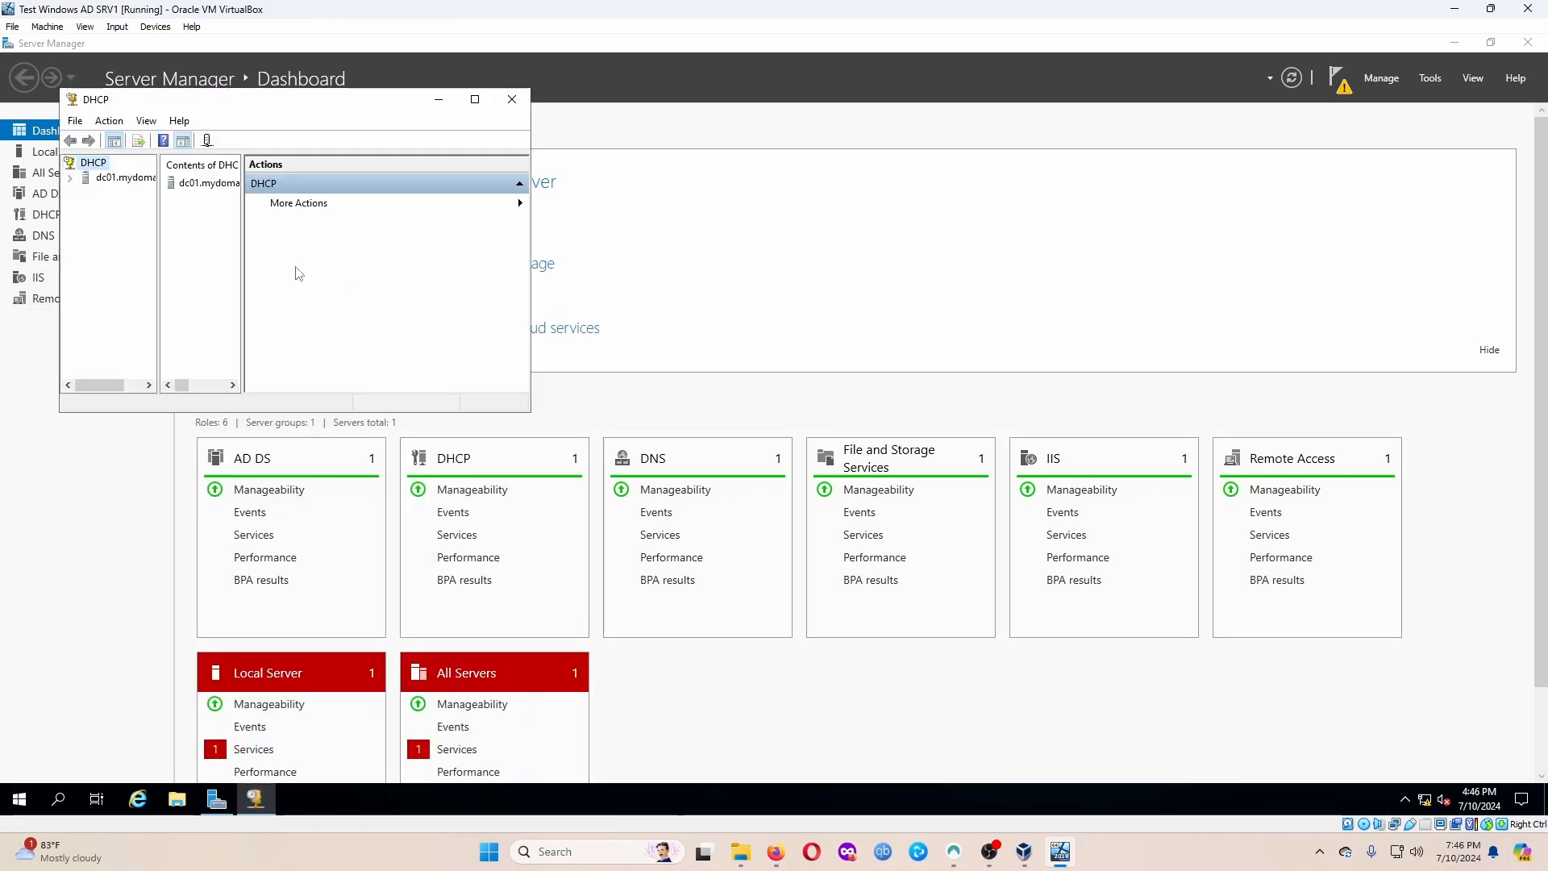
{"action": "left_click", "coordinate": [475, 99]}
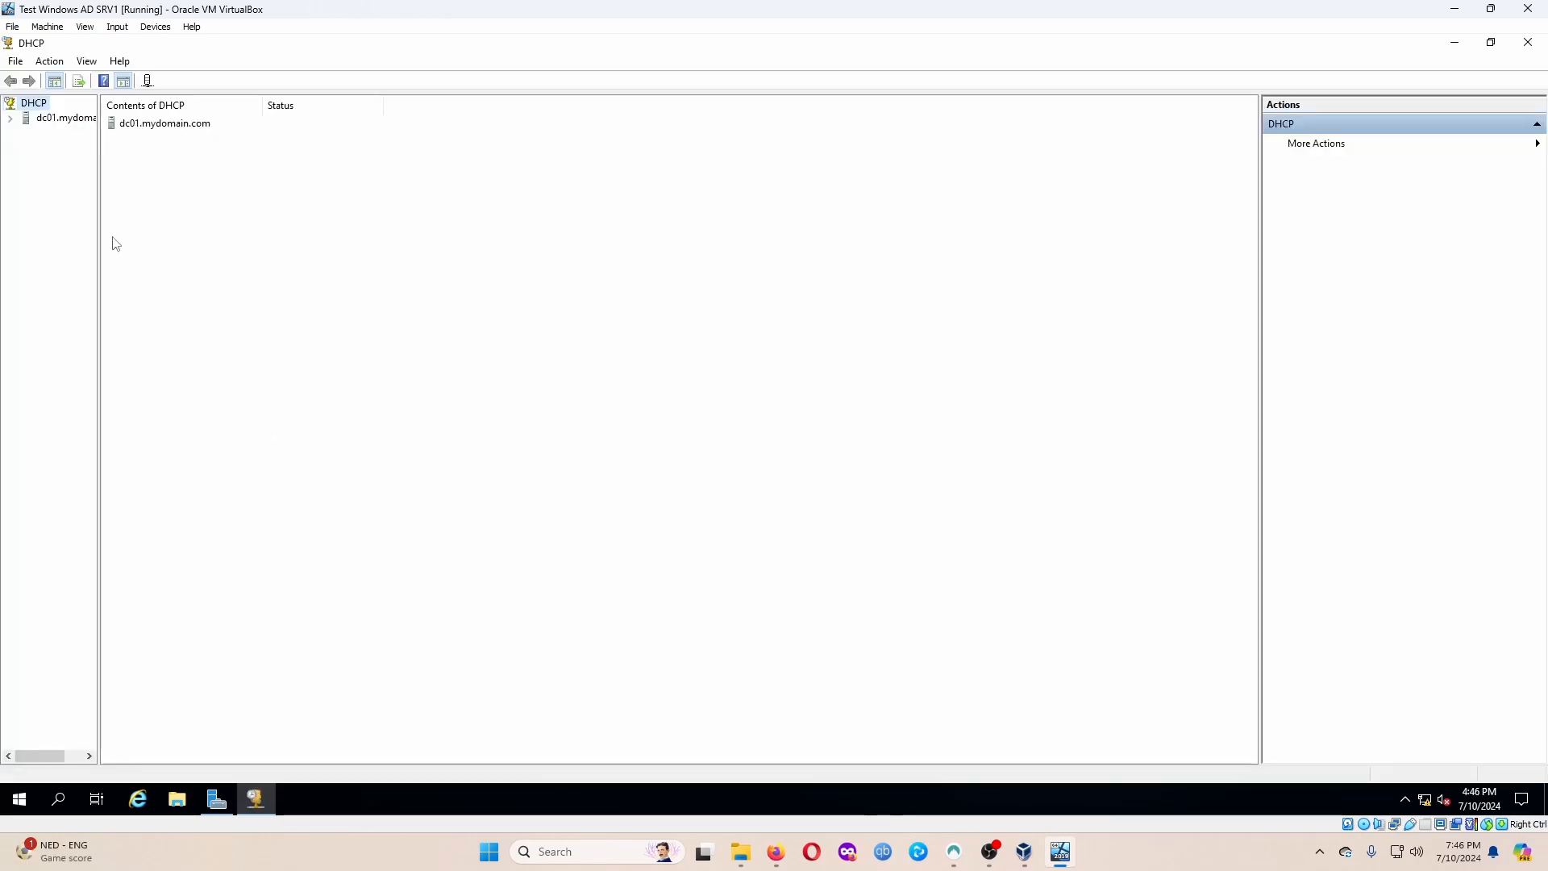
{"action": "left_click_drag", "start_coordinate": [97, 232], "coordinate": [218, 234]}
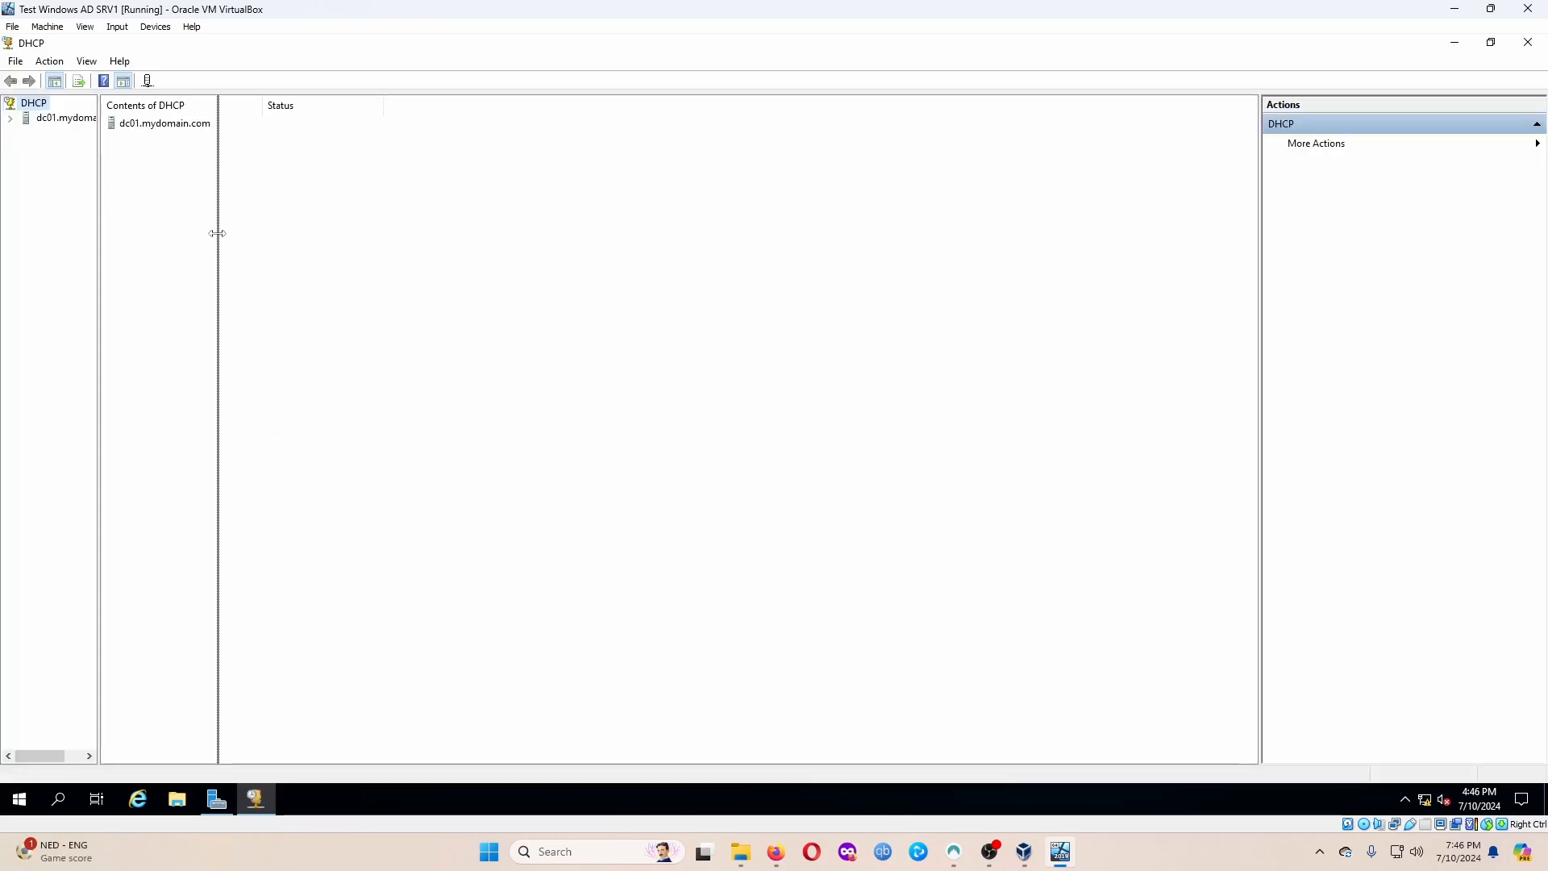
Expand dc01.mydomain.com, select IPv4 and start the New Scope Wizard.
{"action": "double_click", "coordinate": [81, 126]}
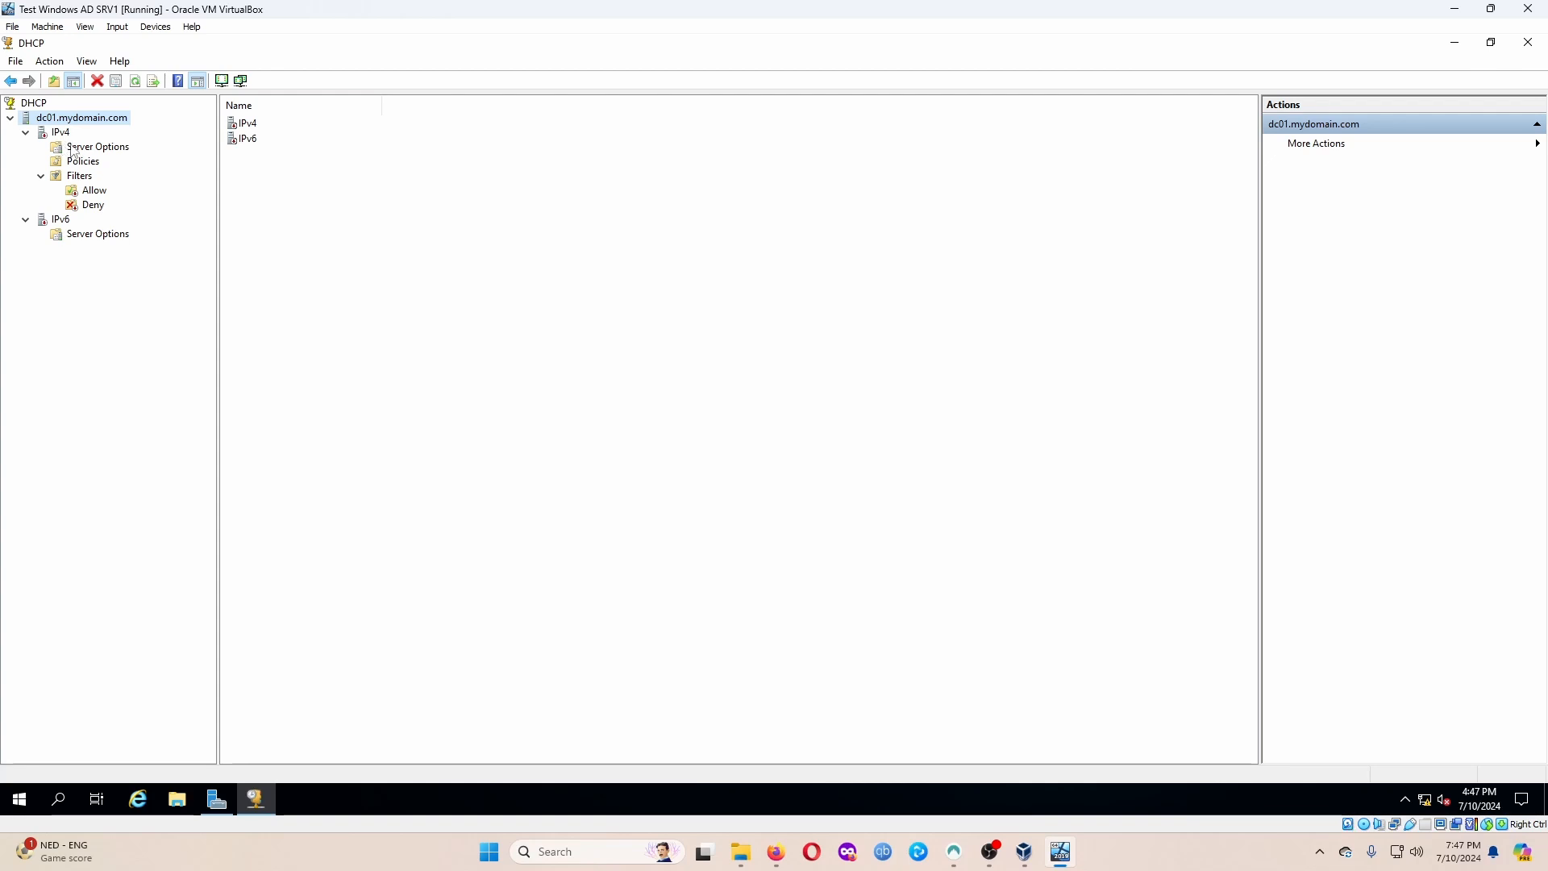
{"action": "left_click", "coordinate": [56, 136]}
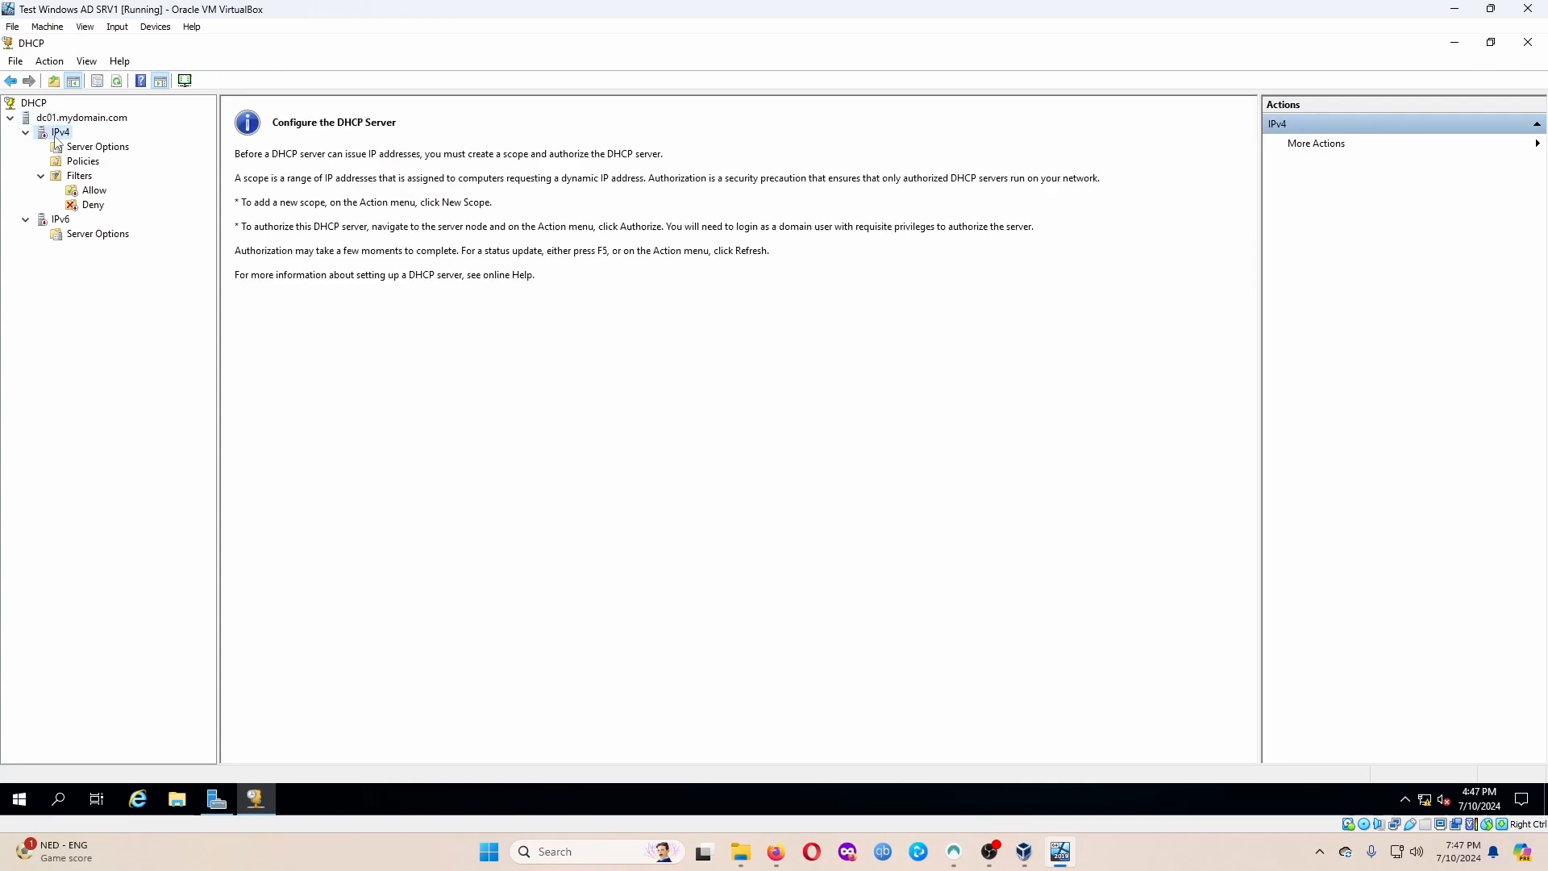
{"action": "left_click", "coordinate": [51, 64]}
{"action": "left_click", "coordinate": [55, 68]}
{"action": "left_click", "coordinate": [50, 62]}
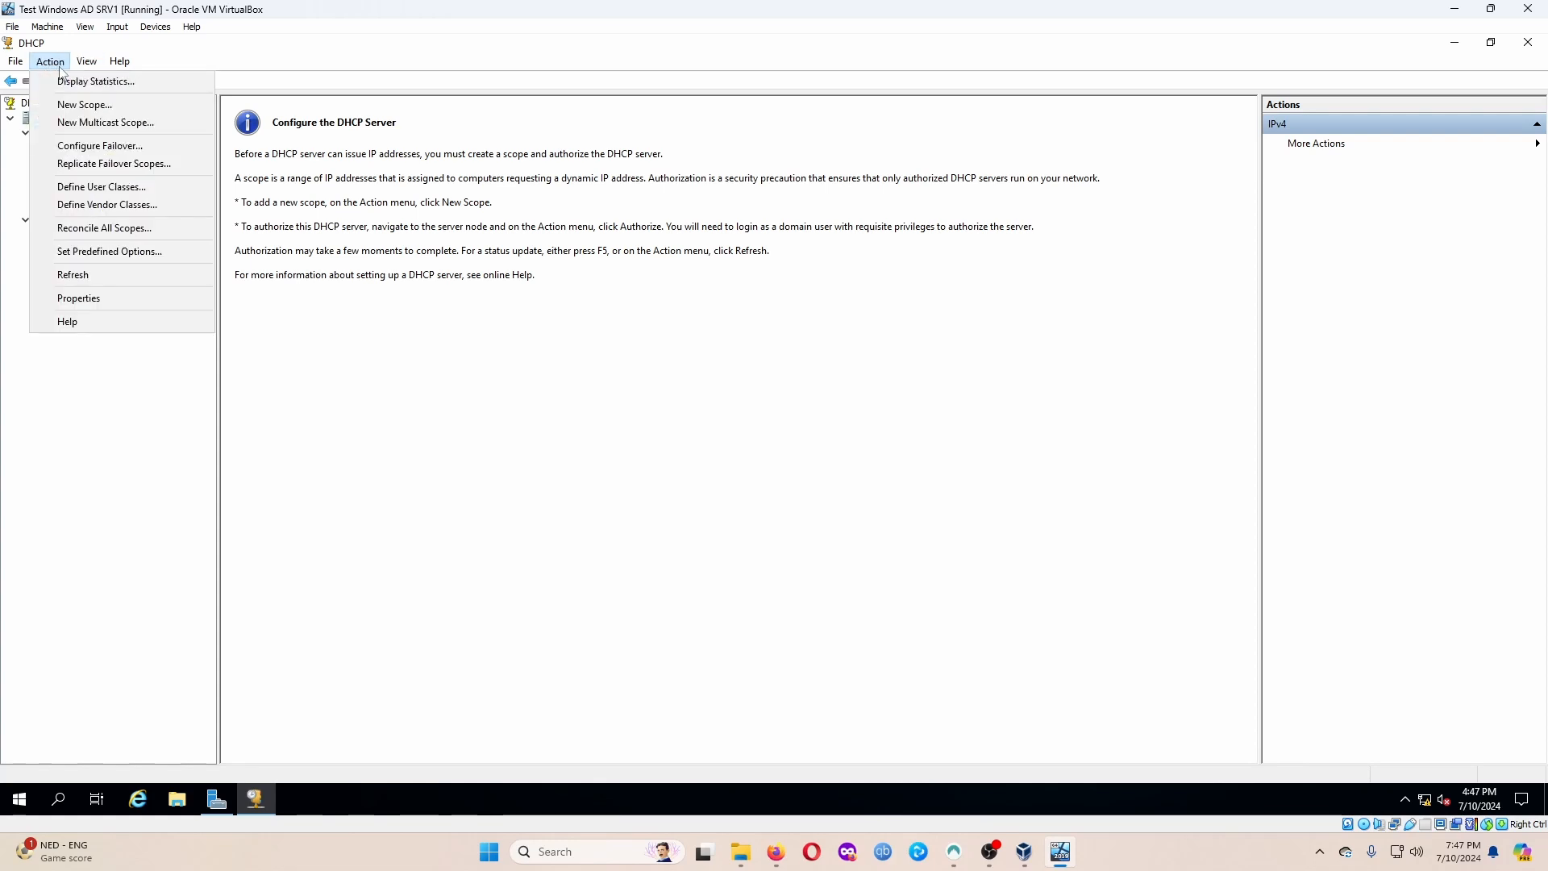
{"action": "left_click", "coordinate": [89, 106]}
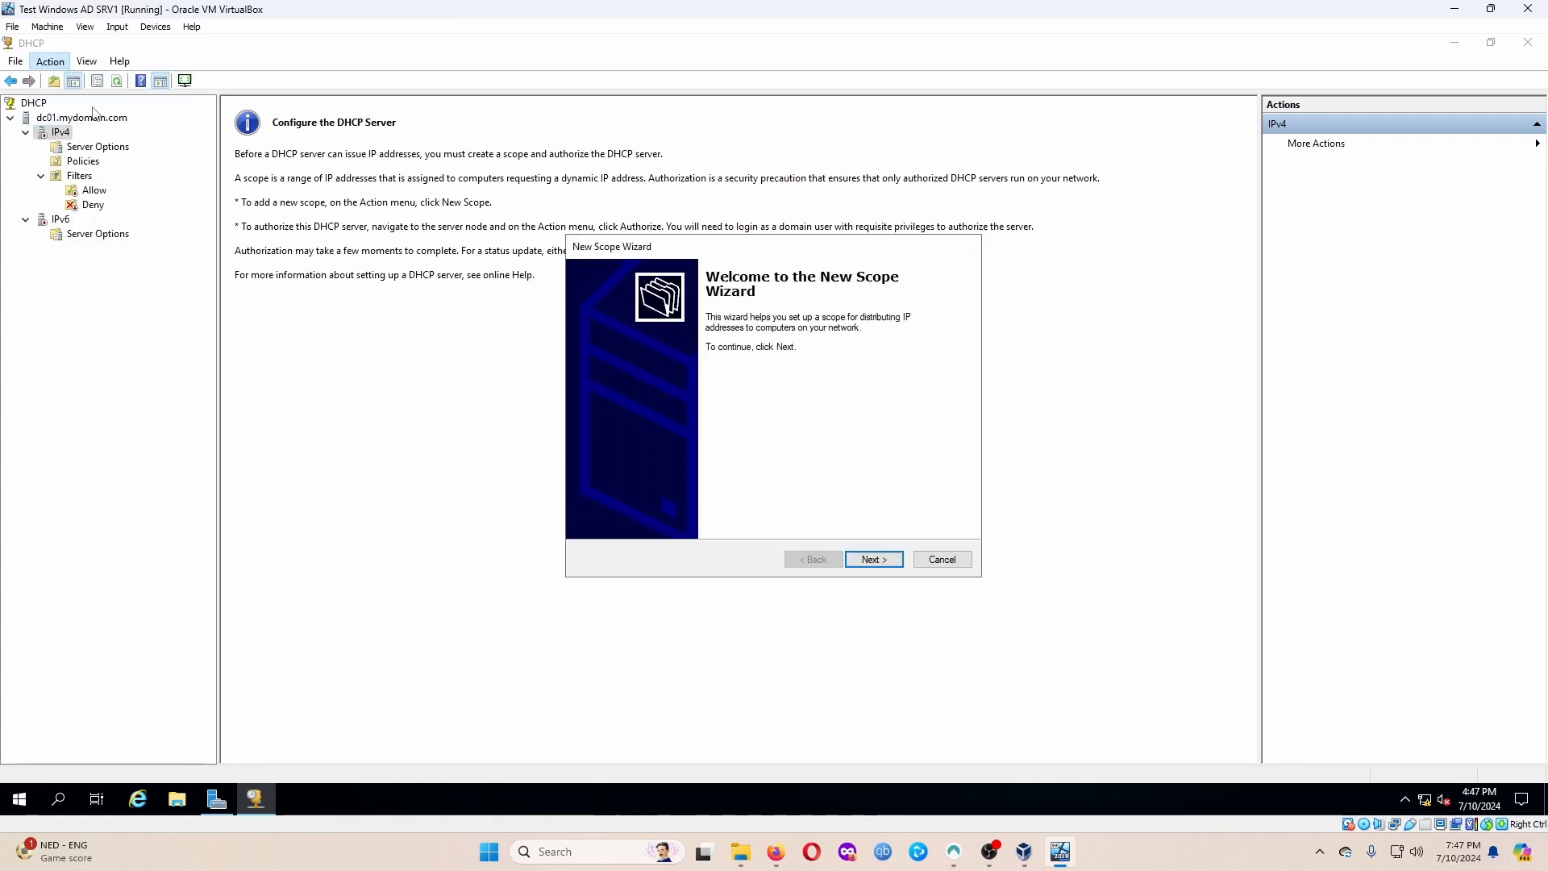
Name the scope '172.16.0.100-200 Network', correcting the mistyped 172.16.1 in the name.
{"action": "left_click", "coordinate": [874, 558]}
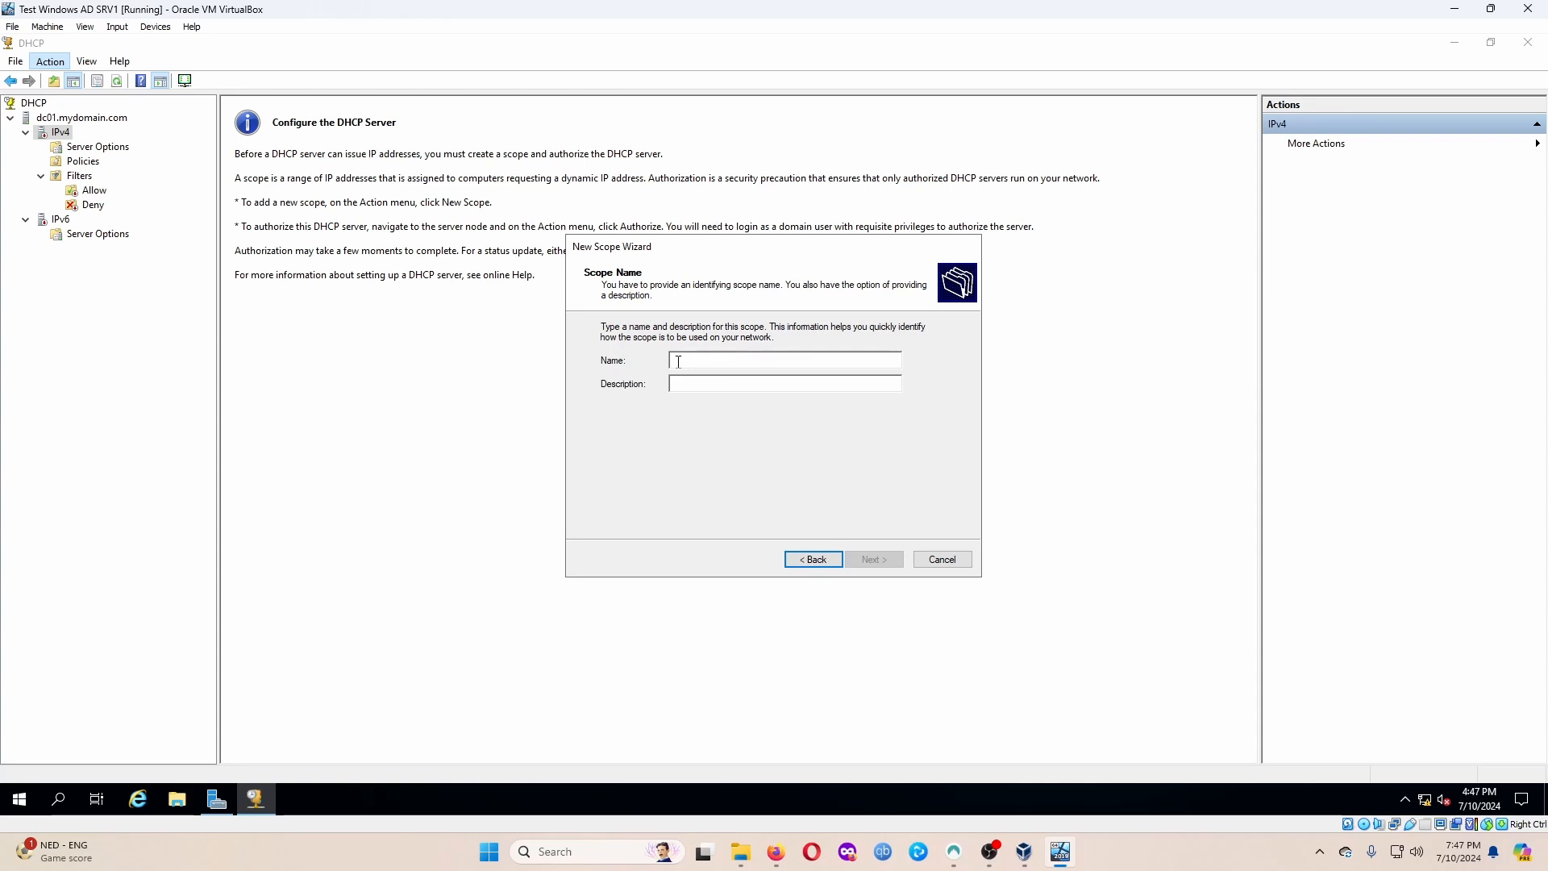
{"action": "type", "text": "172"}
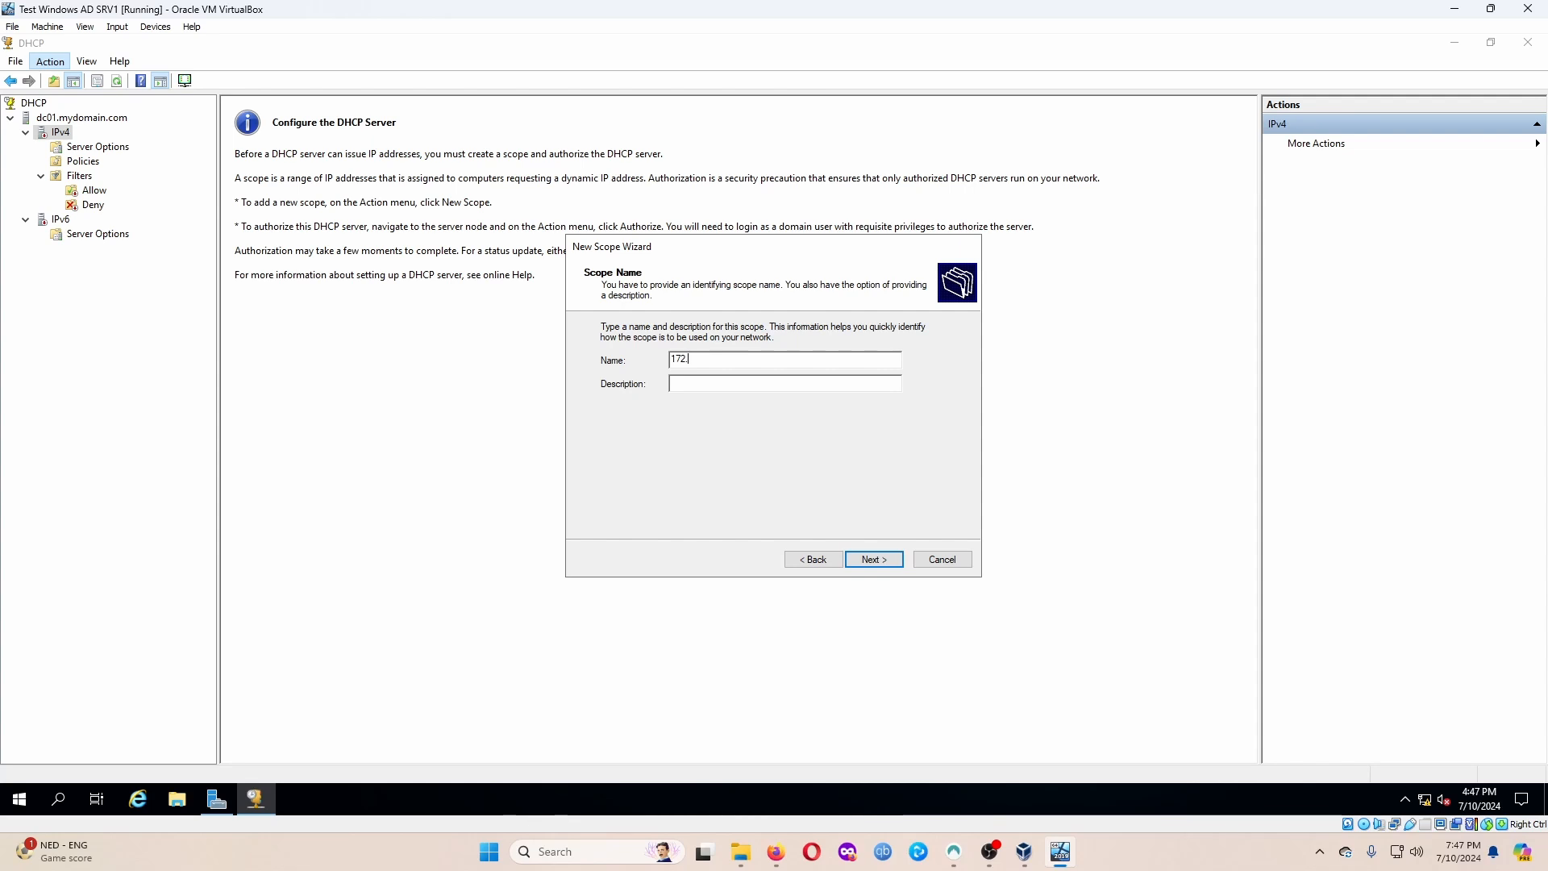
{"action": "type", "text": ".16.1.100-200 Network"}
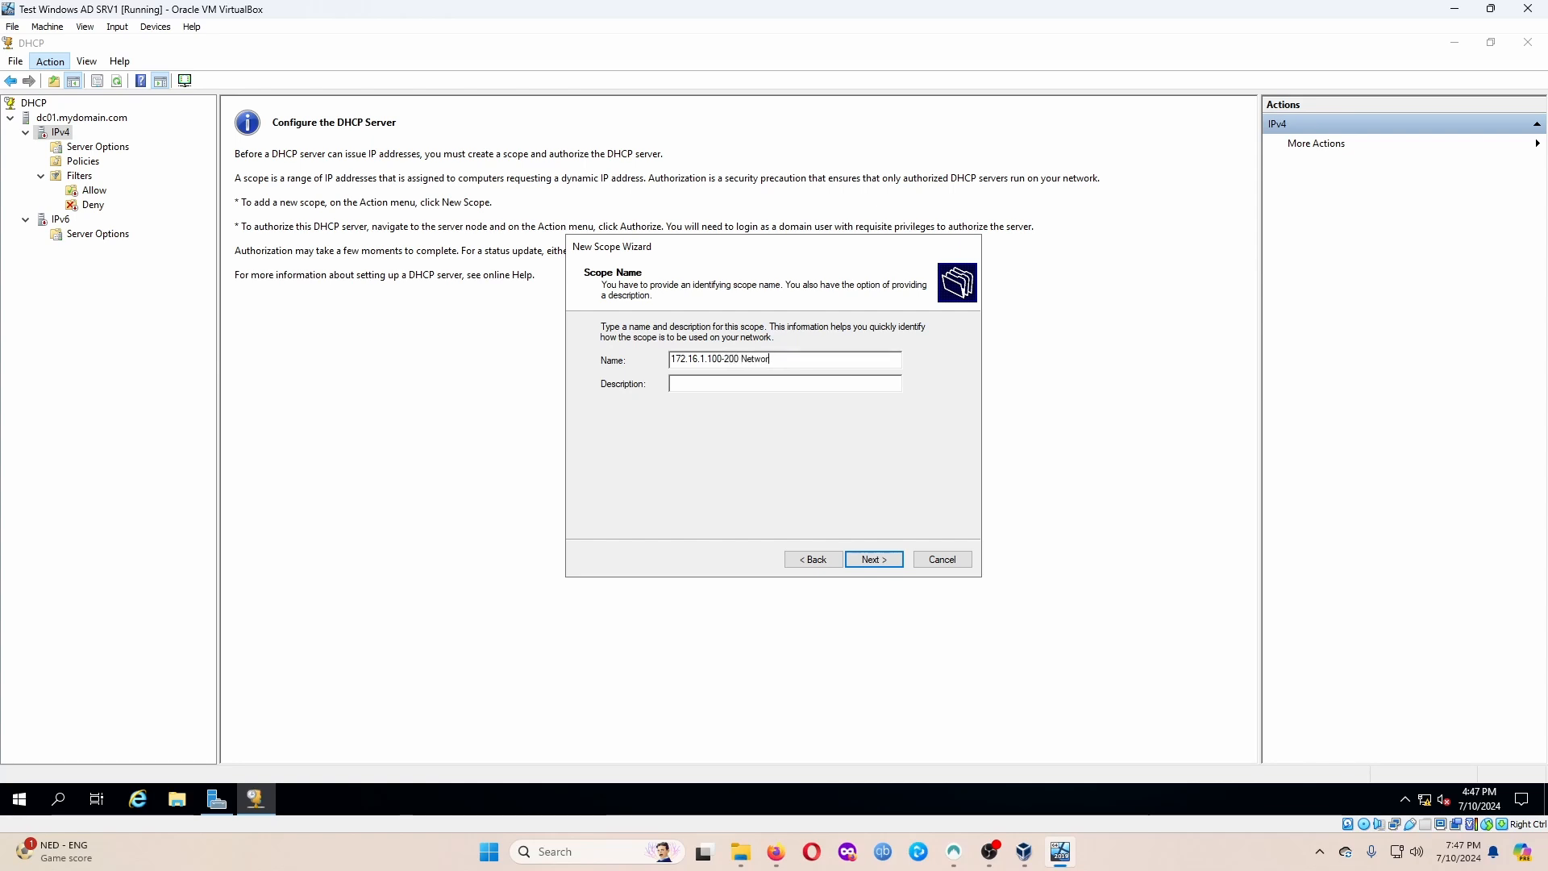
{"action": "left_click", "coordinate": [886, 558]}
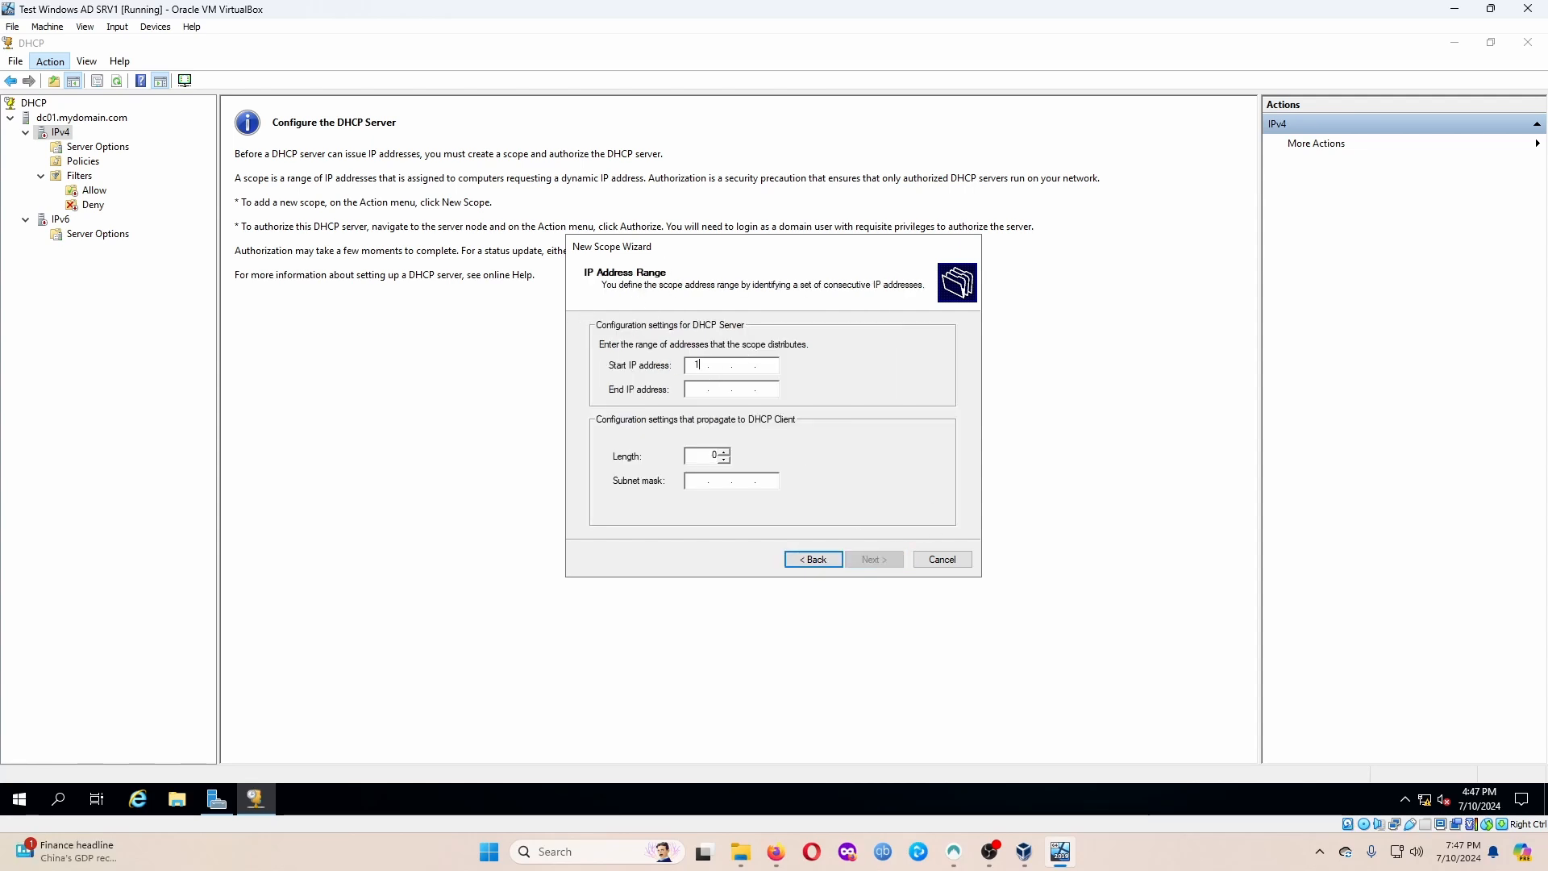
{"action": "type", "text": "172 . 16"}
{"action": "left_click", "coordinate": [823, 563]}
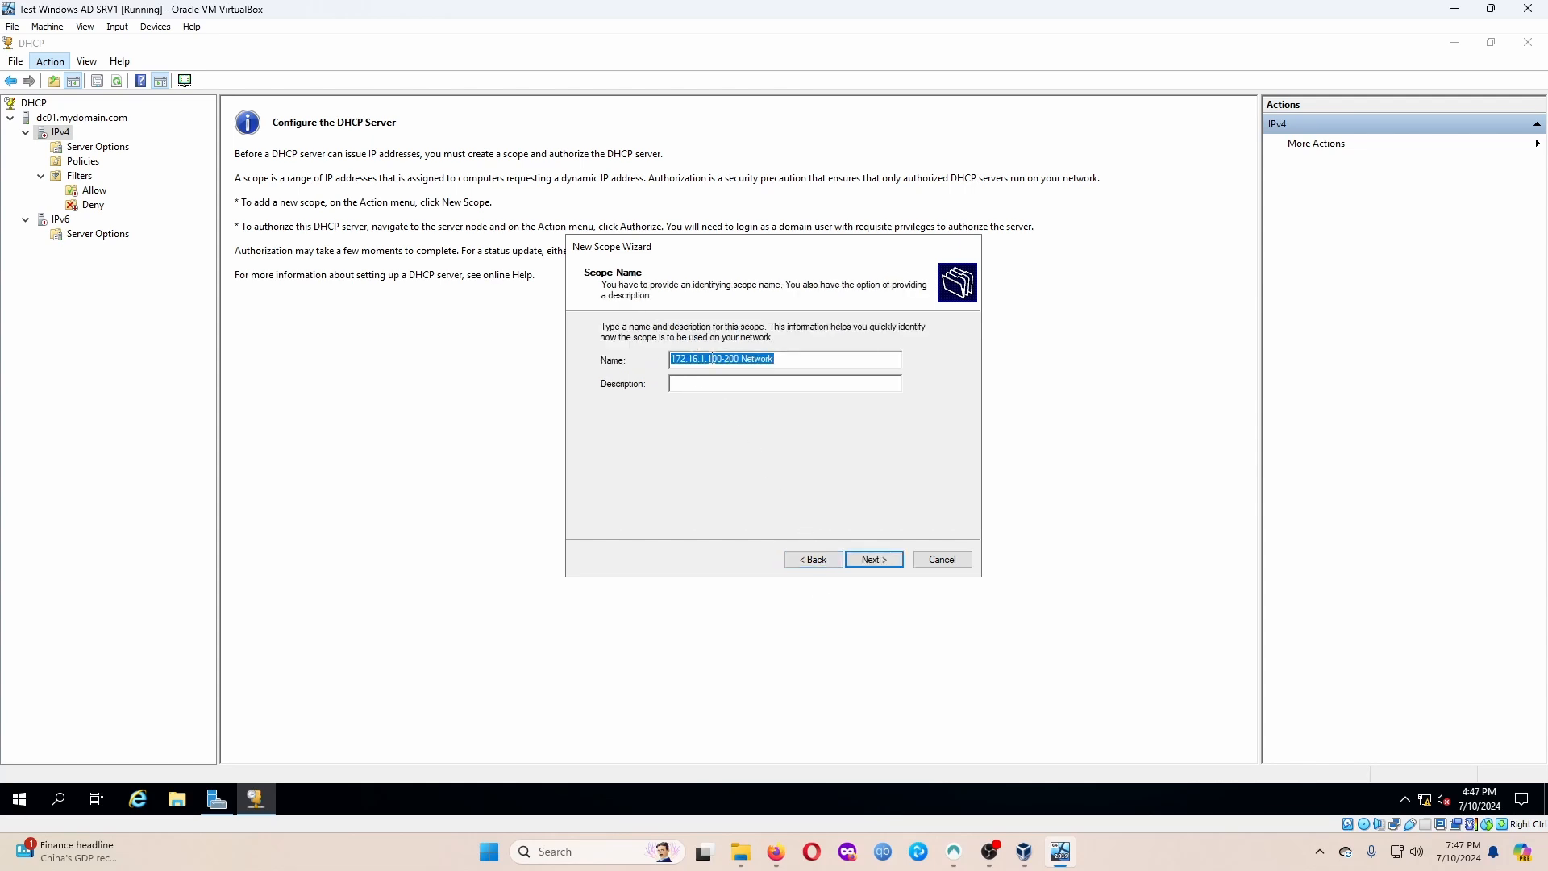
{"action": "left_click", "coordinate": [798, 367]}
{"action": "key", "text": "BackSpace"}
{"action": "key", "text": "BackSpace"}
{"action": "type", "text": ".0"}
{"action": "left_click", "coordinate": [874, 559]}
Set the range 172.16.0.100 to 172.16.0.200 with prefix length 24 and mask 255.255.255.0.
{"action": "left_click", "coordinate": [743, 370]}
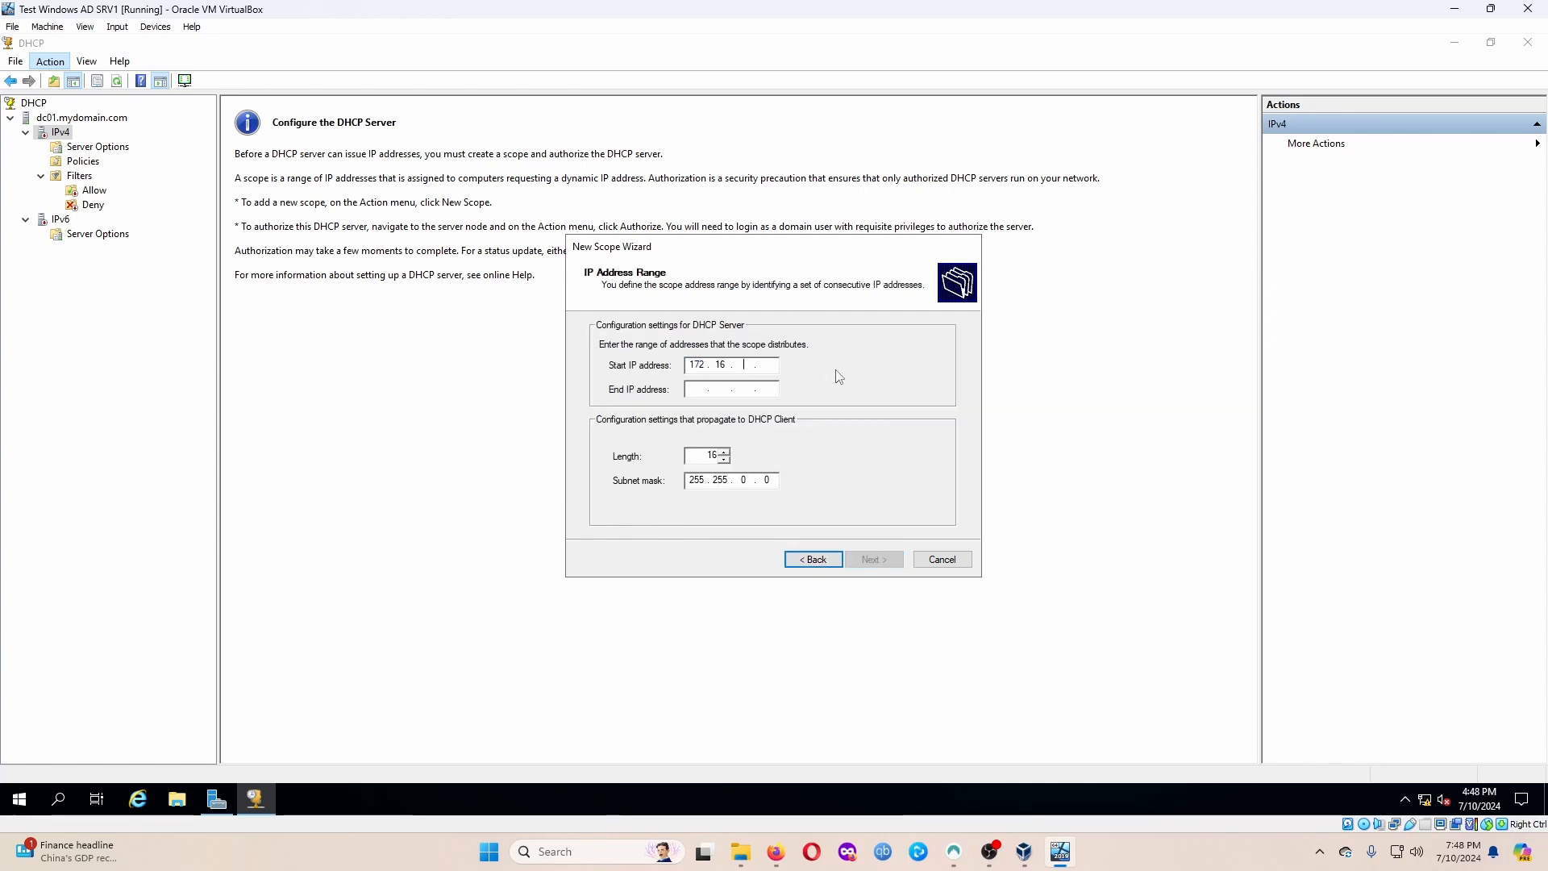
{"action": "type", "text": "0.10"}
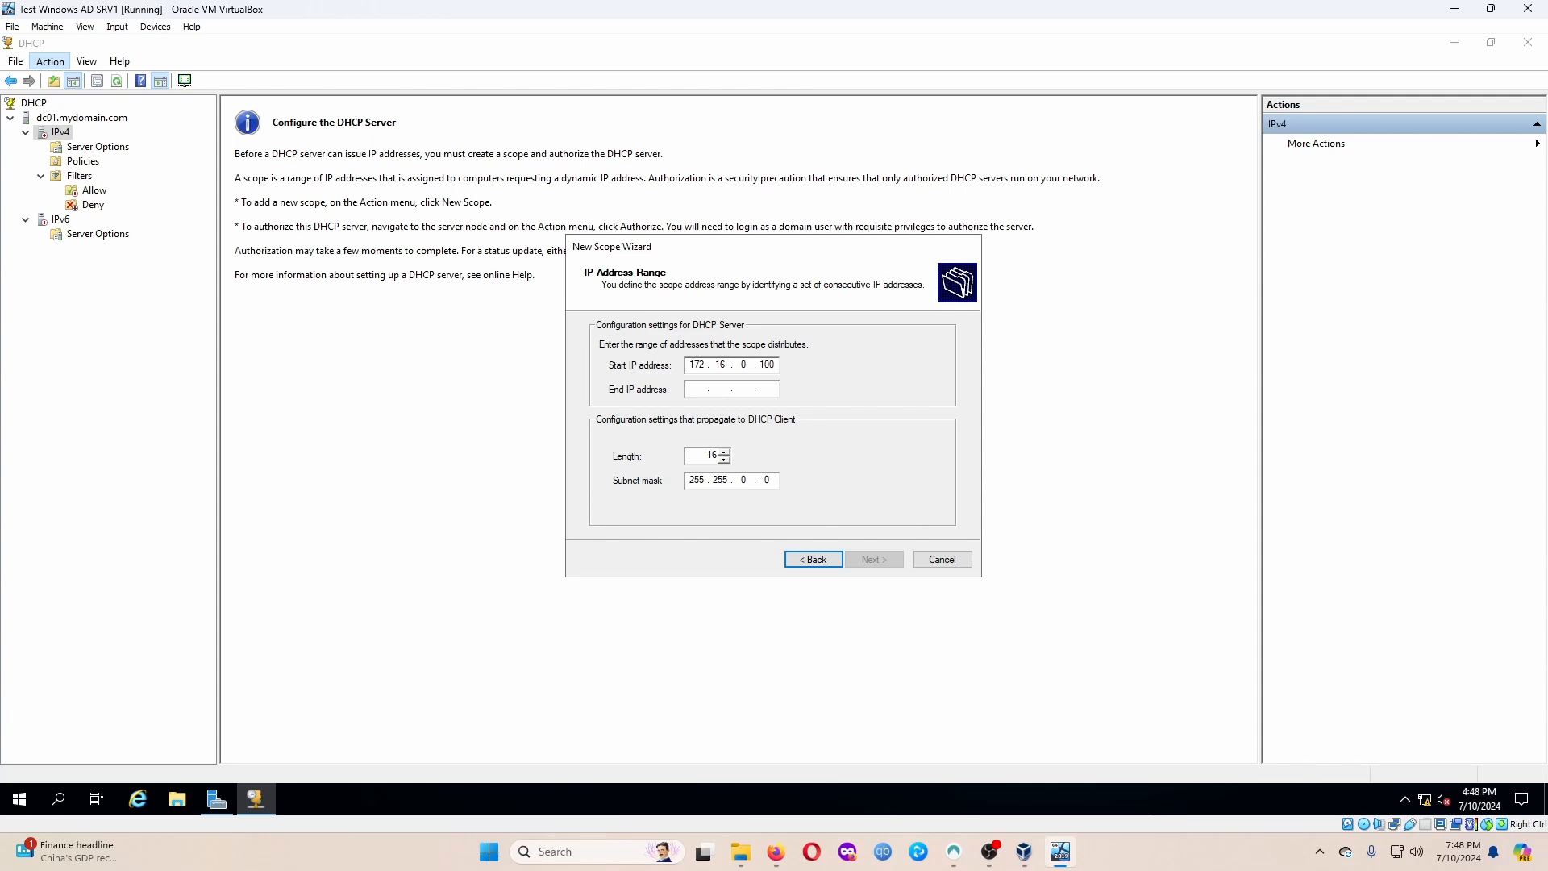
{"action": "key", "text": "Tab"}
{"action": "type", "text": "172.16."}
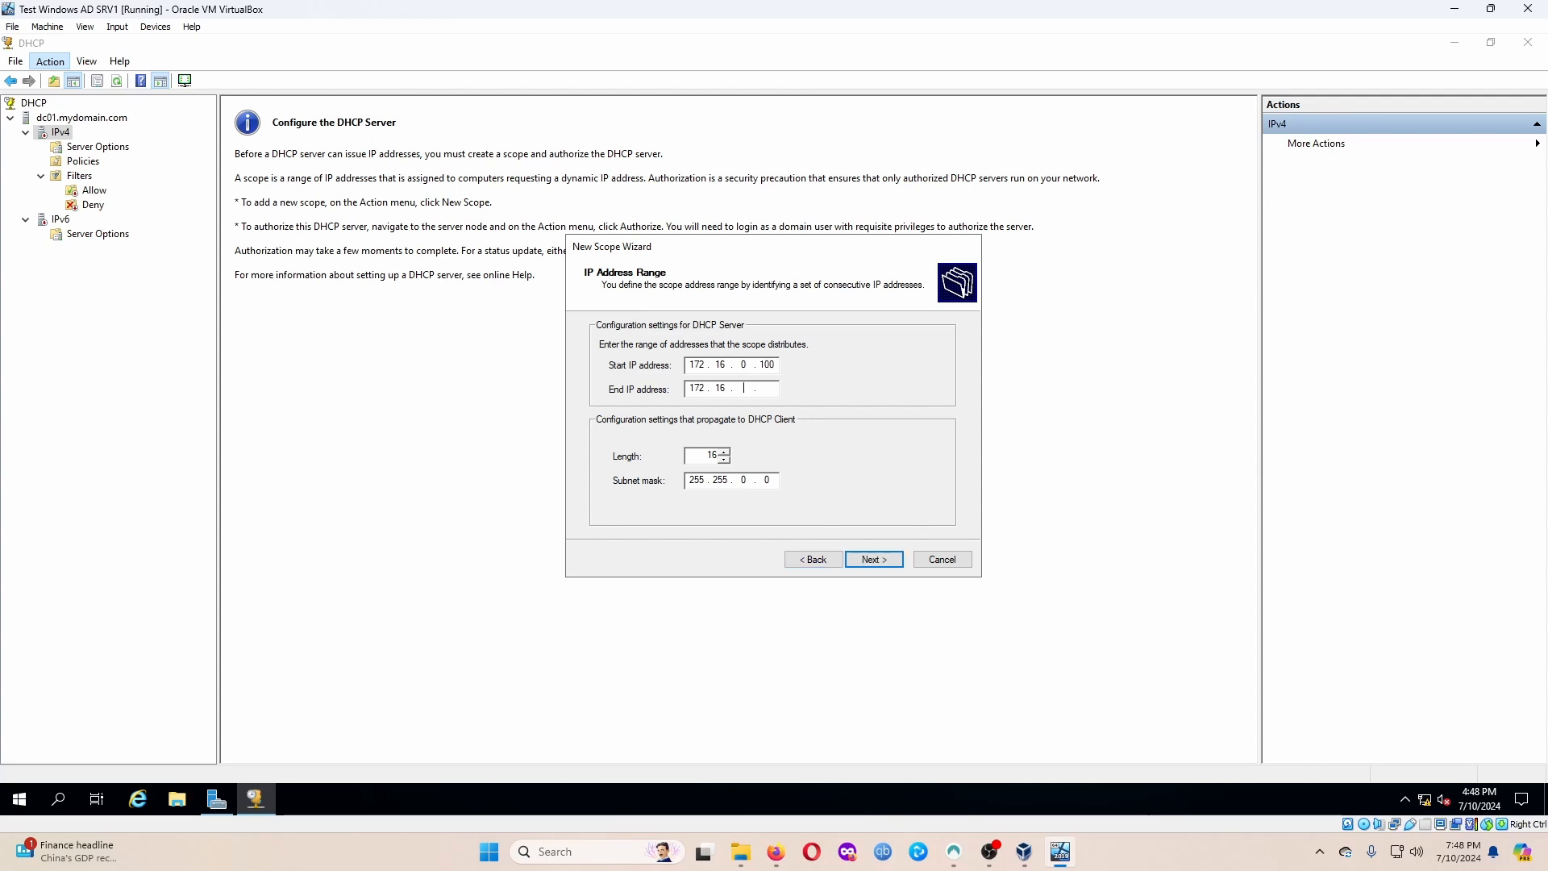
{"action": "type", "text": "0.200"}
{"action": "double_click", "coordinate": [716, 457]}
{"action": "type", "text": "24"}
{"action": "double_click", "coordinate": [767, 477]}
{"action": "key", "text": "BackSpace"}
{"action": "type", "text": "0"}
{"action": "left_click", "coordinate": [877, 560]}
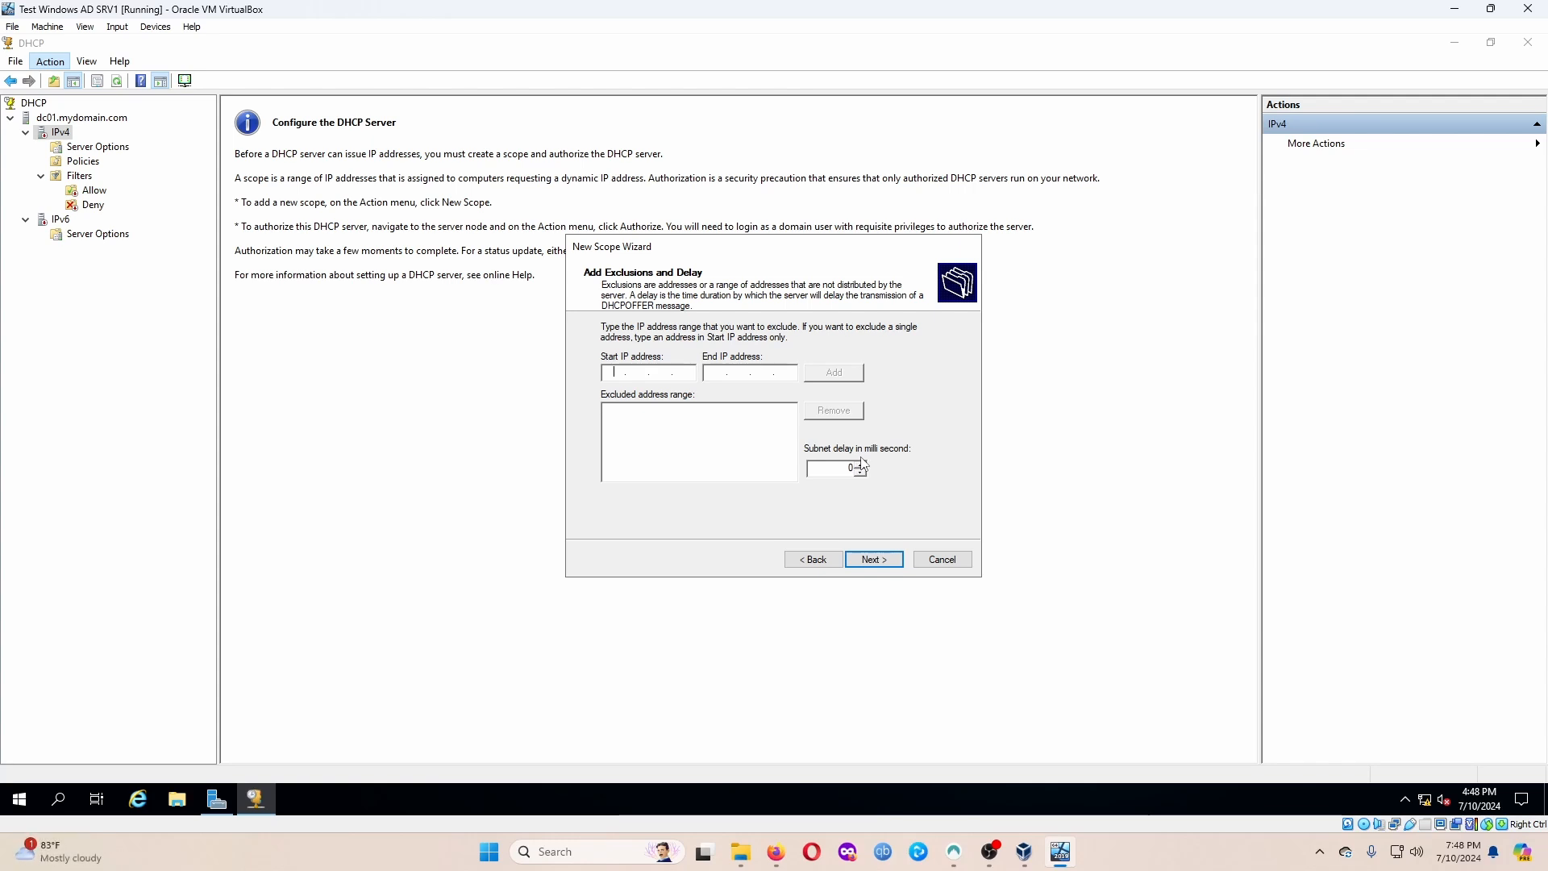
Recheck the address range, then skip exclusions to reach the Lease Duration page.
{"action": "left_click", "coordinate": [813, 559]}
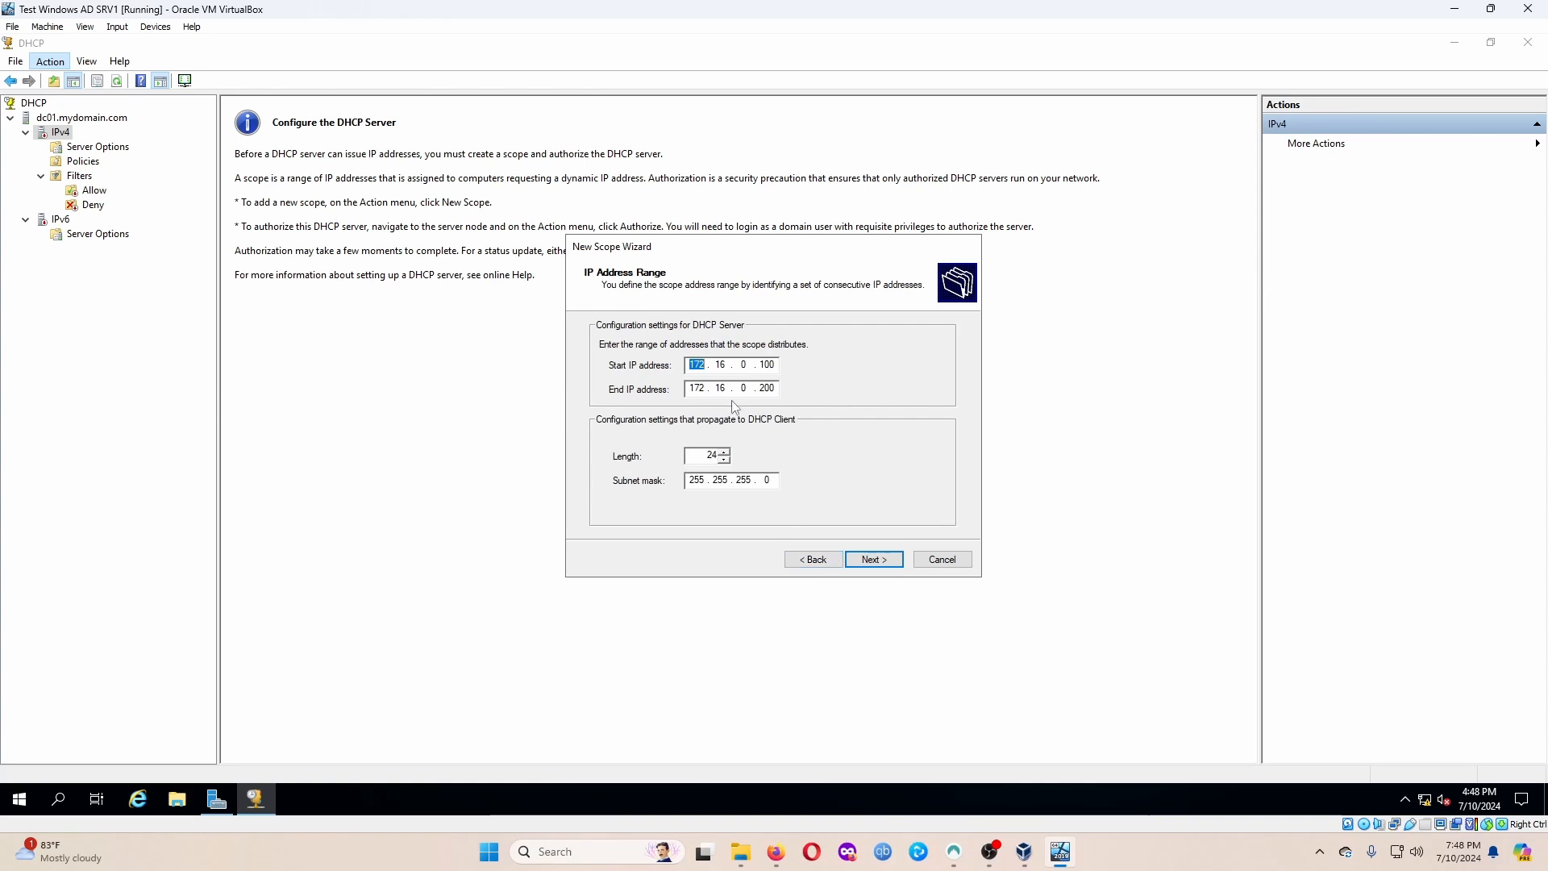
{"action": "left_click", "coordinate": [878, 559]}
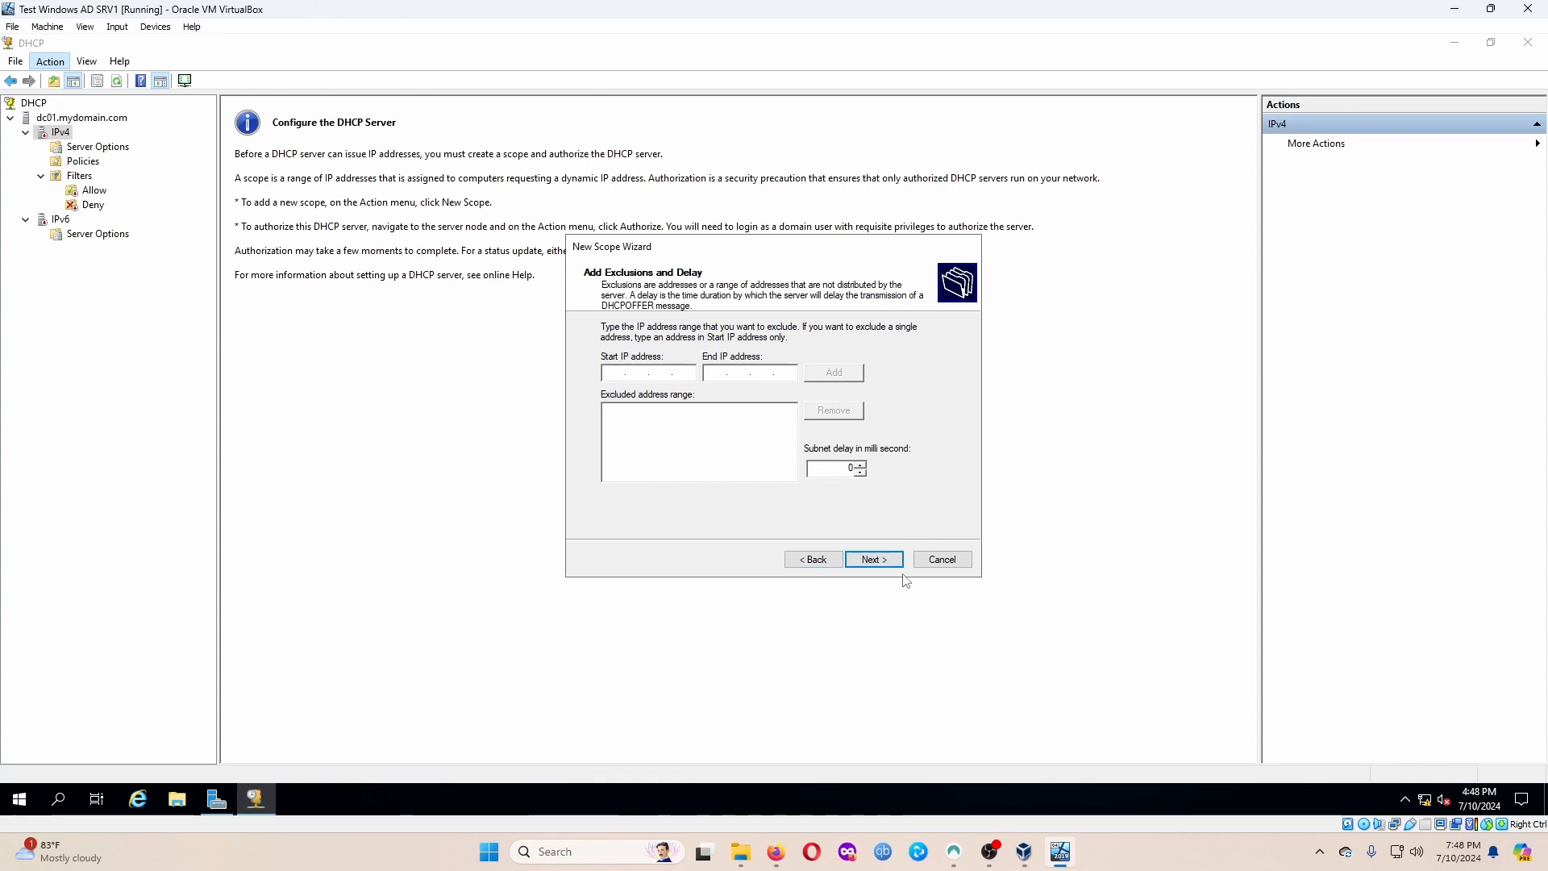
{"action": "left_click", "coordinate": [813, 558]}
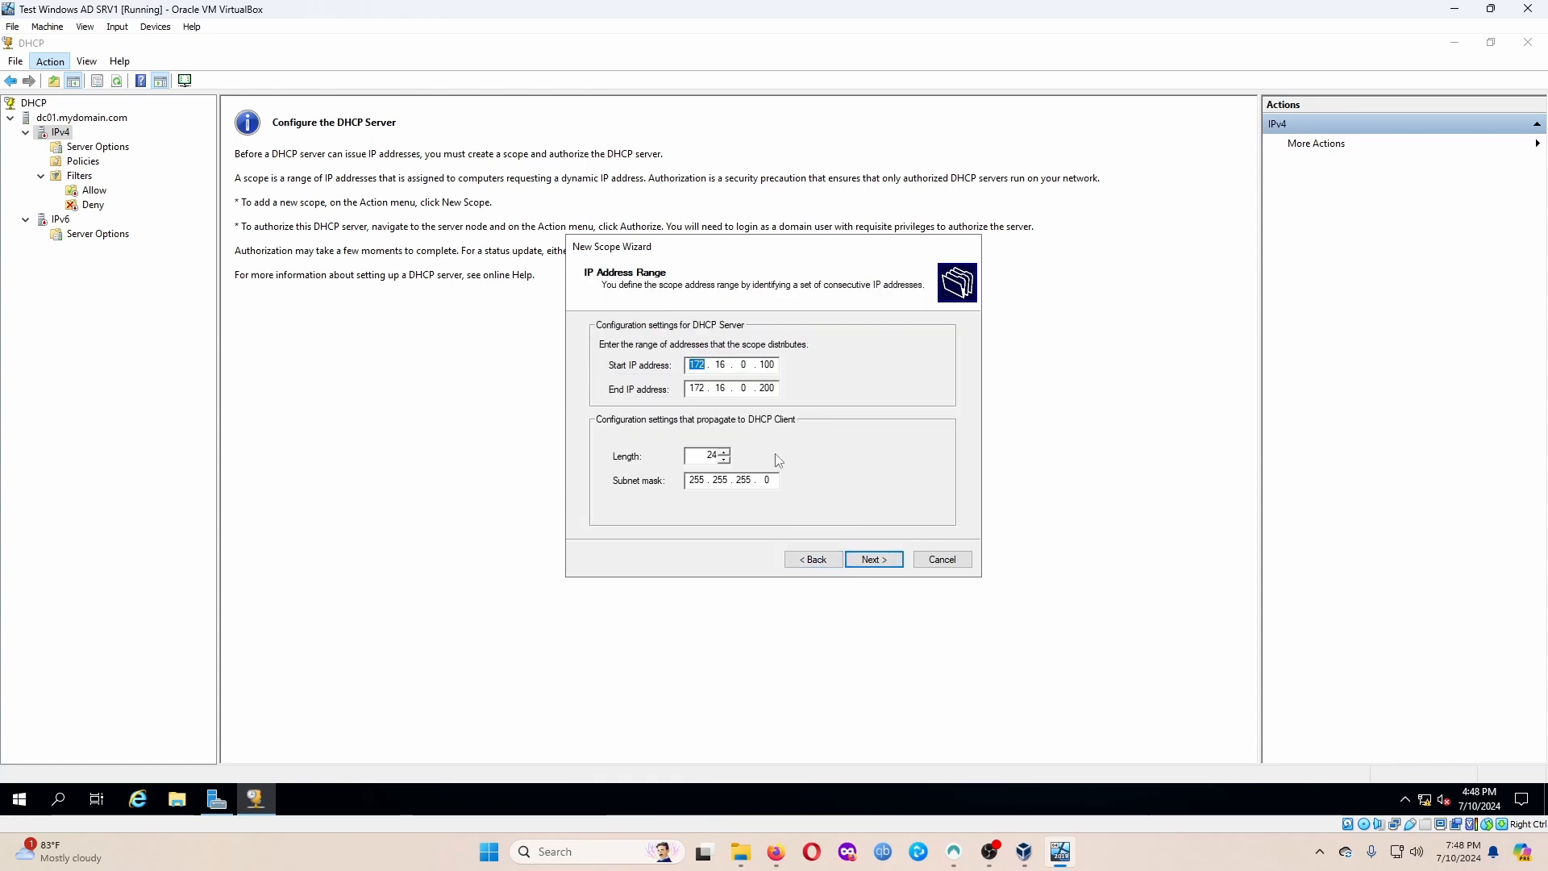
{"action": "left_click", "coordinate": [867, 556]}
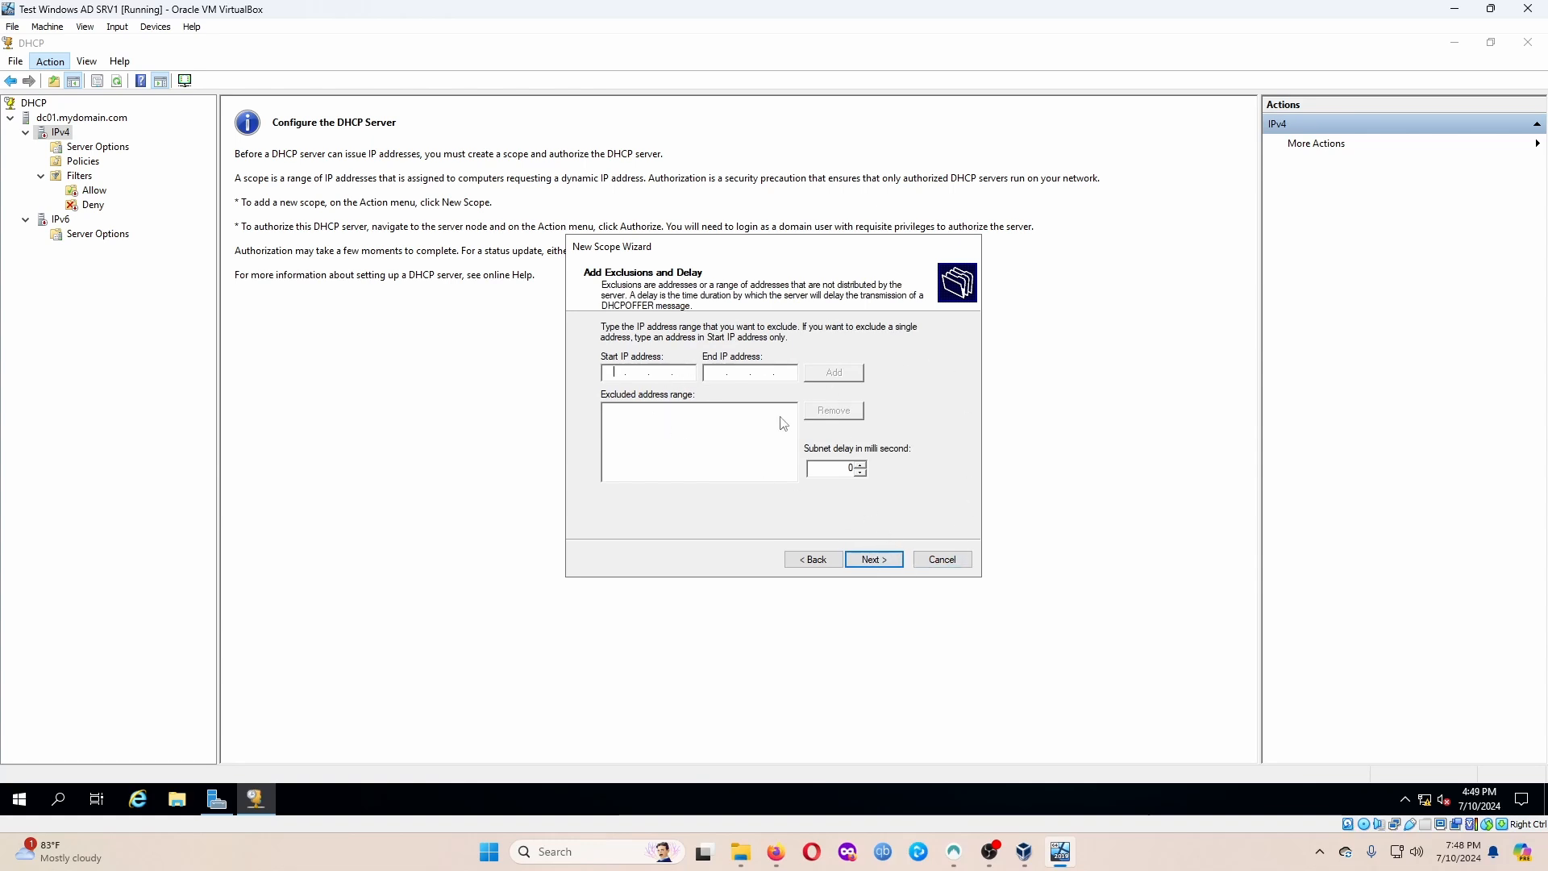
{"action": "left_click", "coordinate": [883, 569]}
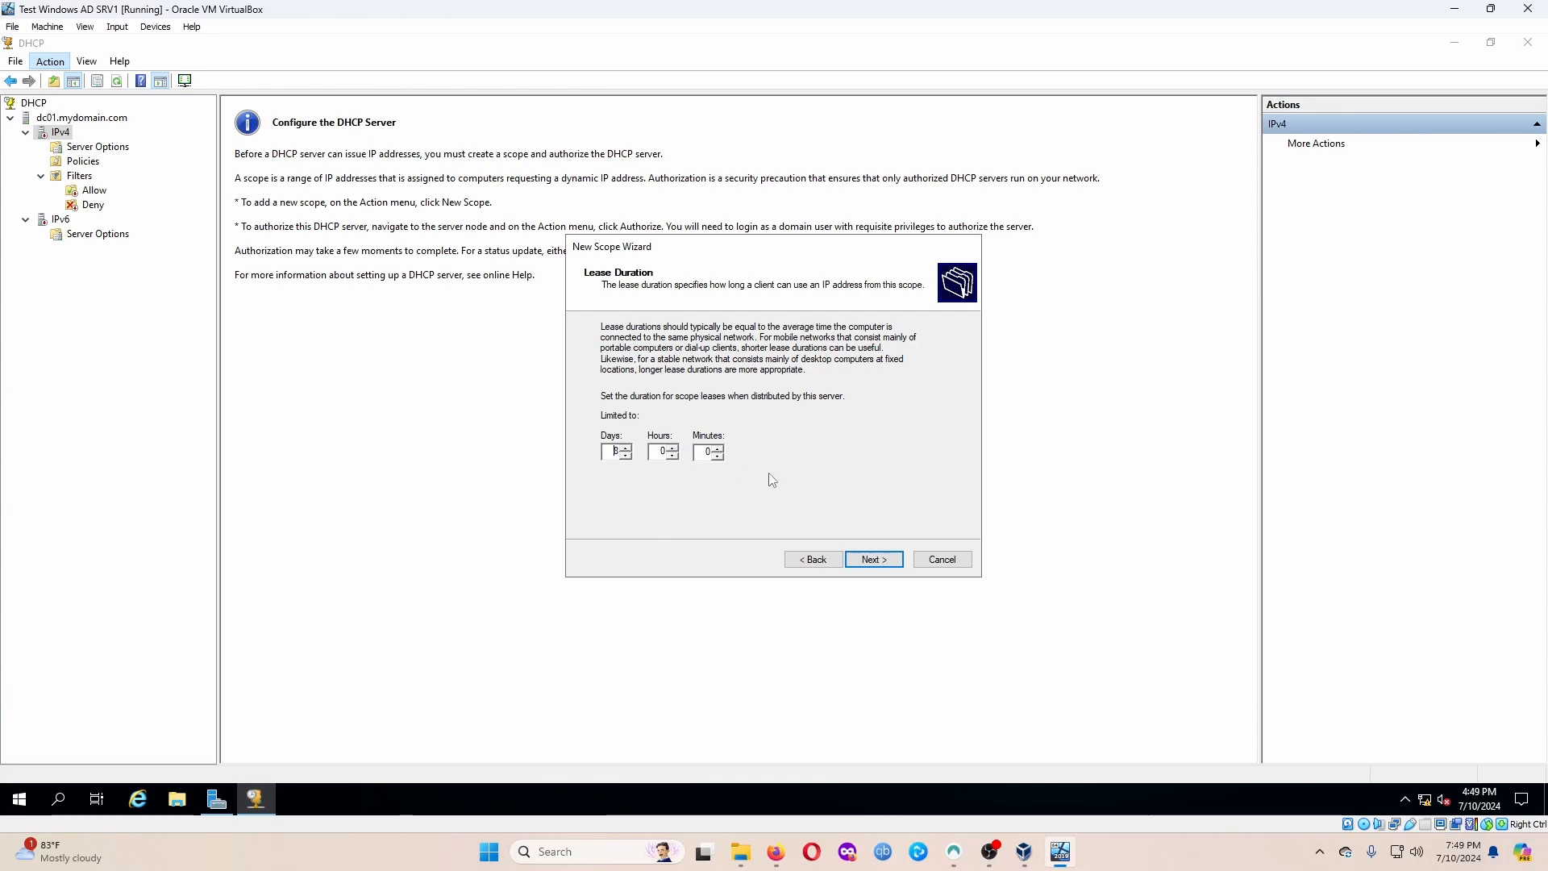
Keep the default 8-day lease and choose to configure DHCP options now.
{"action": "left_click", "coordinate": [859, 561]}
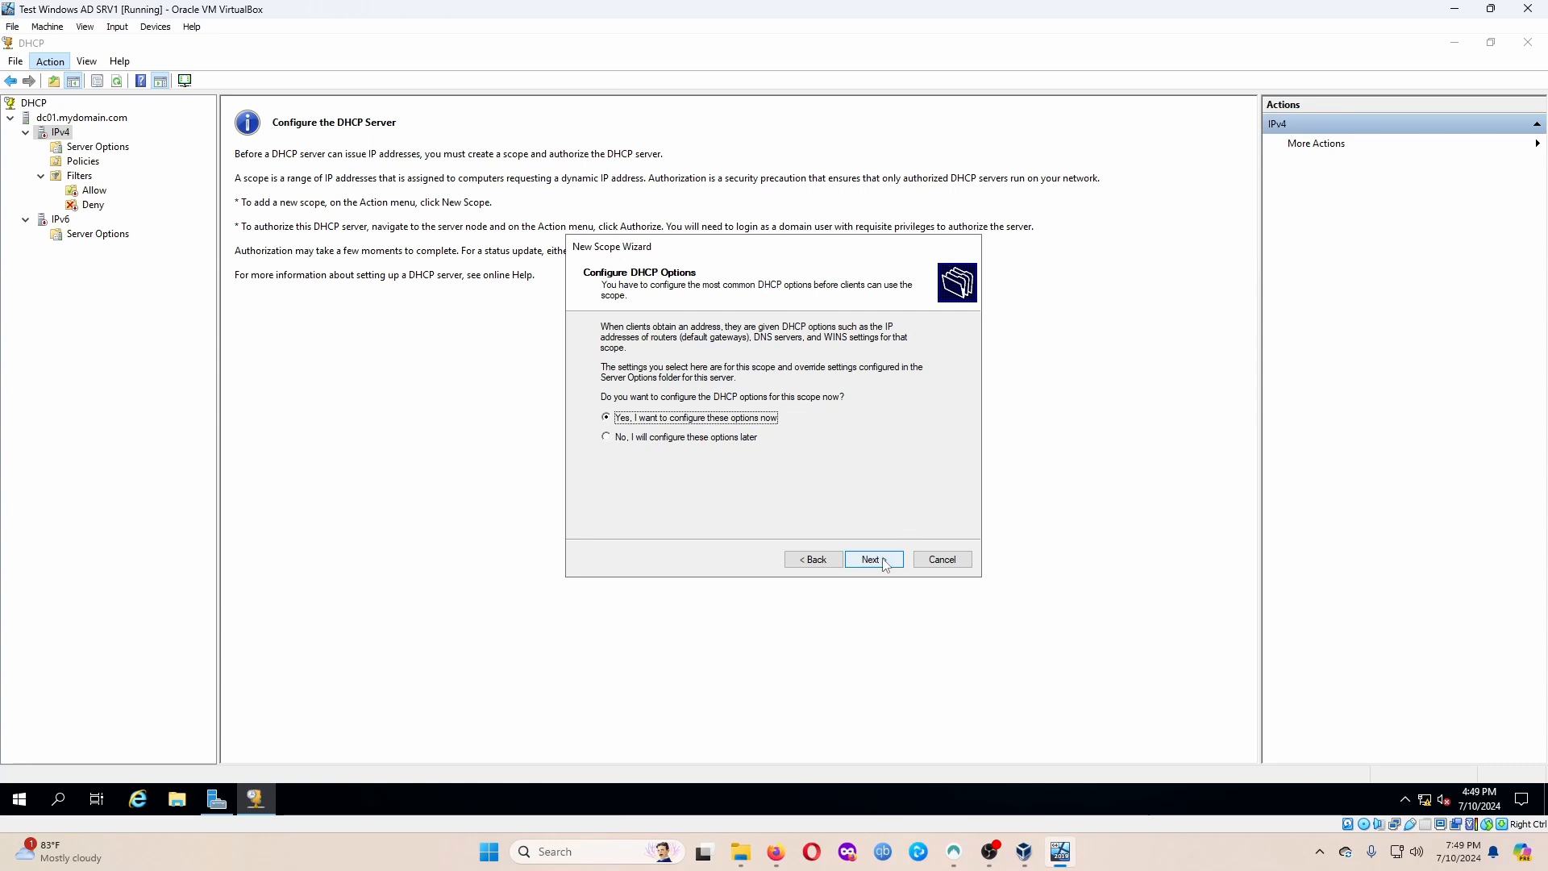
{"action": "left_click", "coordinate": [882, 562]}
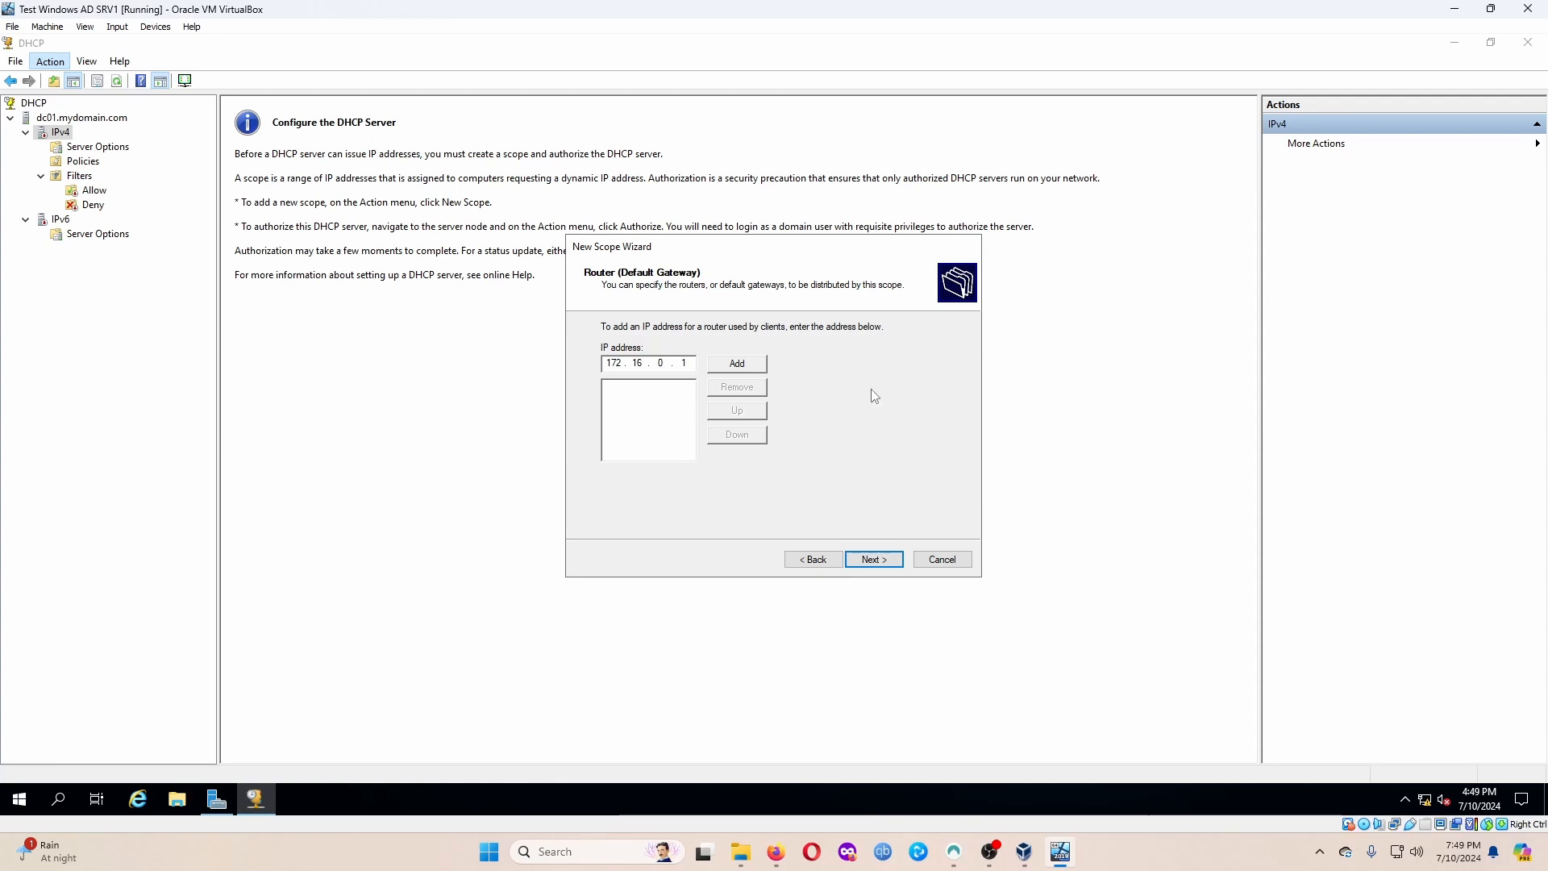
Add 172.16.0.1 as the default gateway and keep MYDOMAIN.COM as the parent domain.
{"action": "left_click", "coordinate": [761, 368]}
{"action": "left_click", "coordinate": [897, 560]}
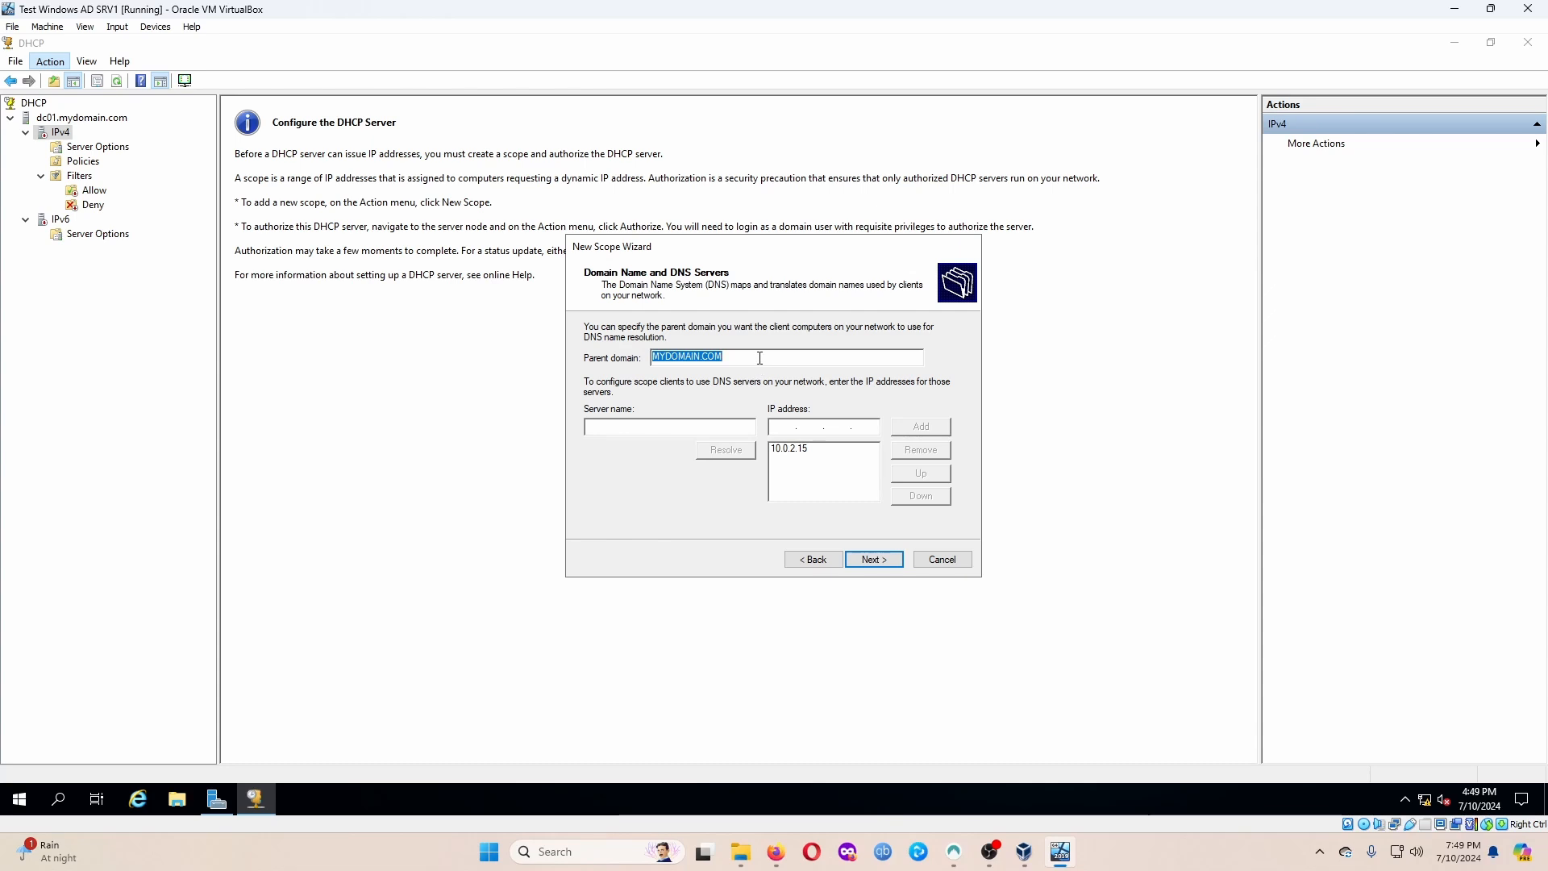
{"action": "left_click", "coordinate": [757, 357]}
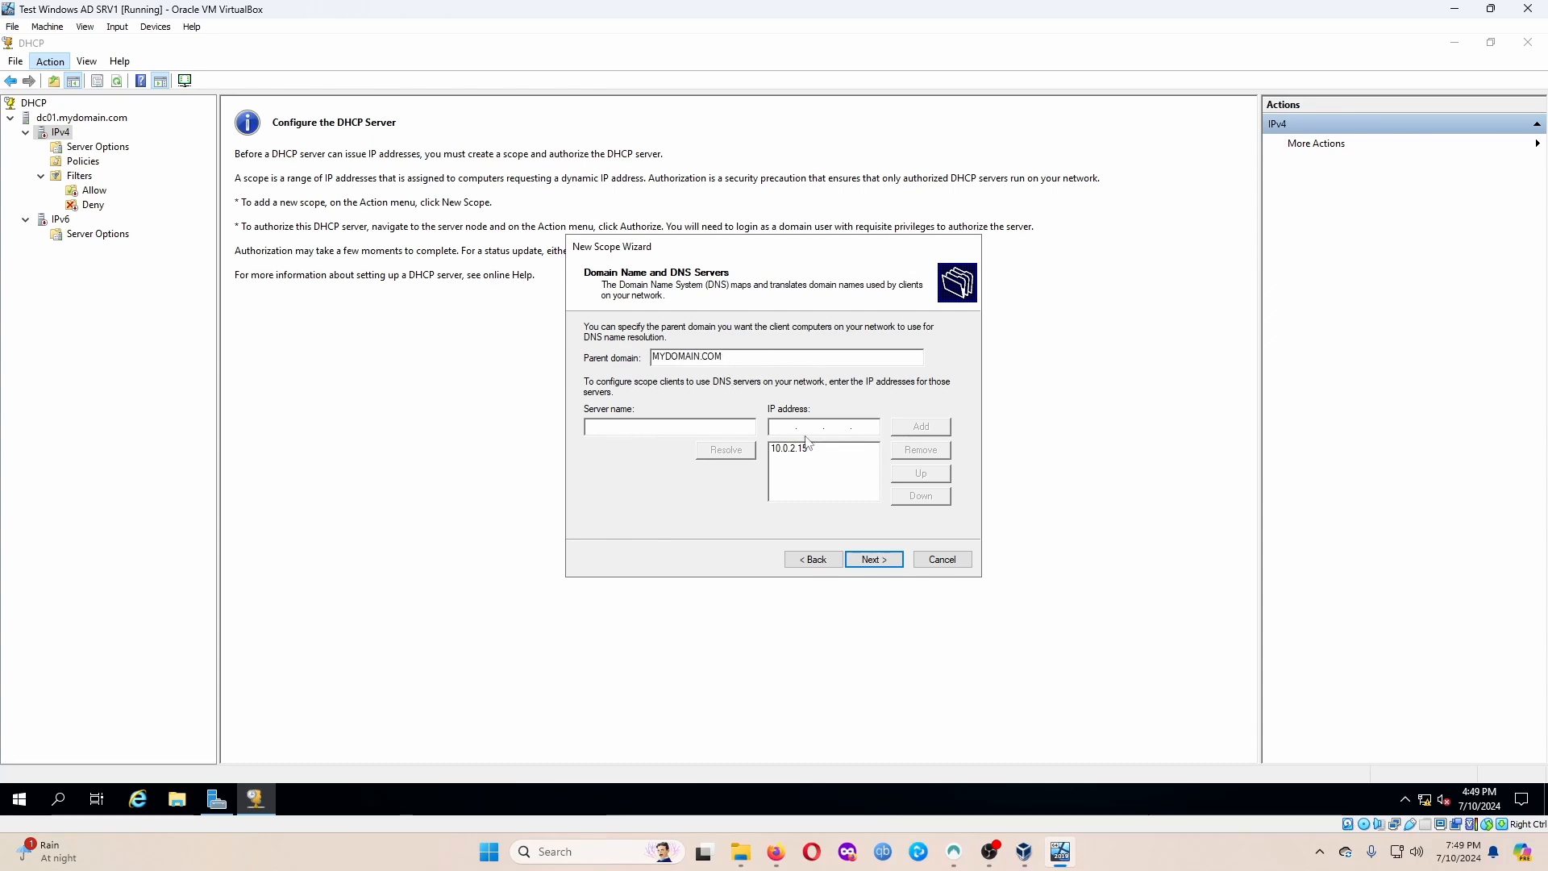
Replace DNS server 10.0.2.15 with 172.16.0.1.
{"action": "left_click", "coordinate": [873, 426]}
{"action": "type", "text": "172."}
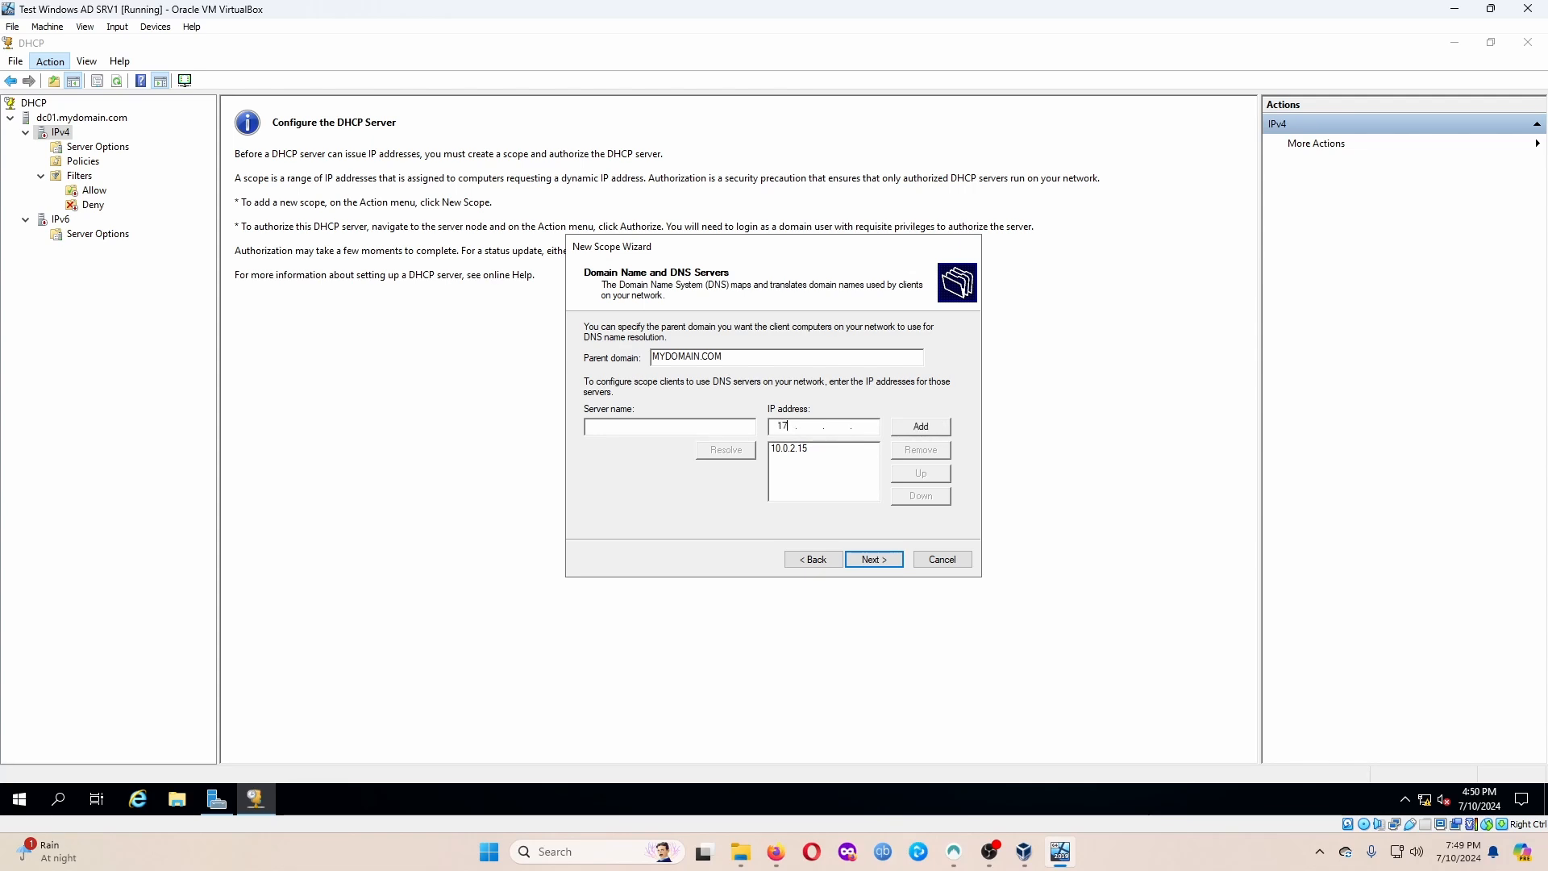
{"action": "type", "text": "16.0.1"}
{"action": "left_click", "coordinate": [813, 450]}
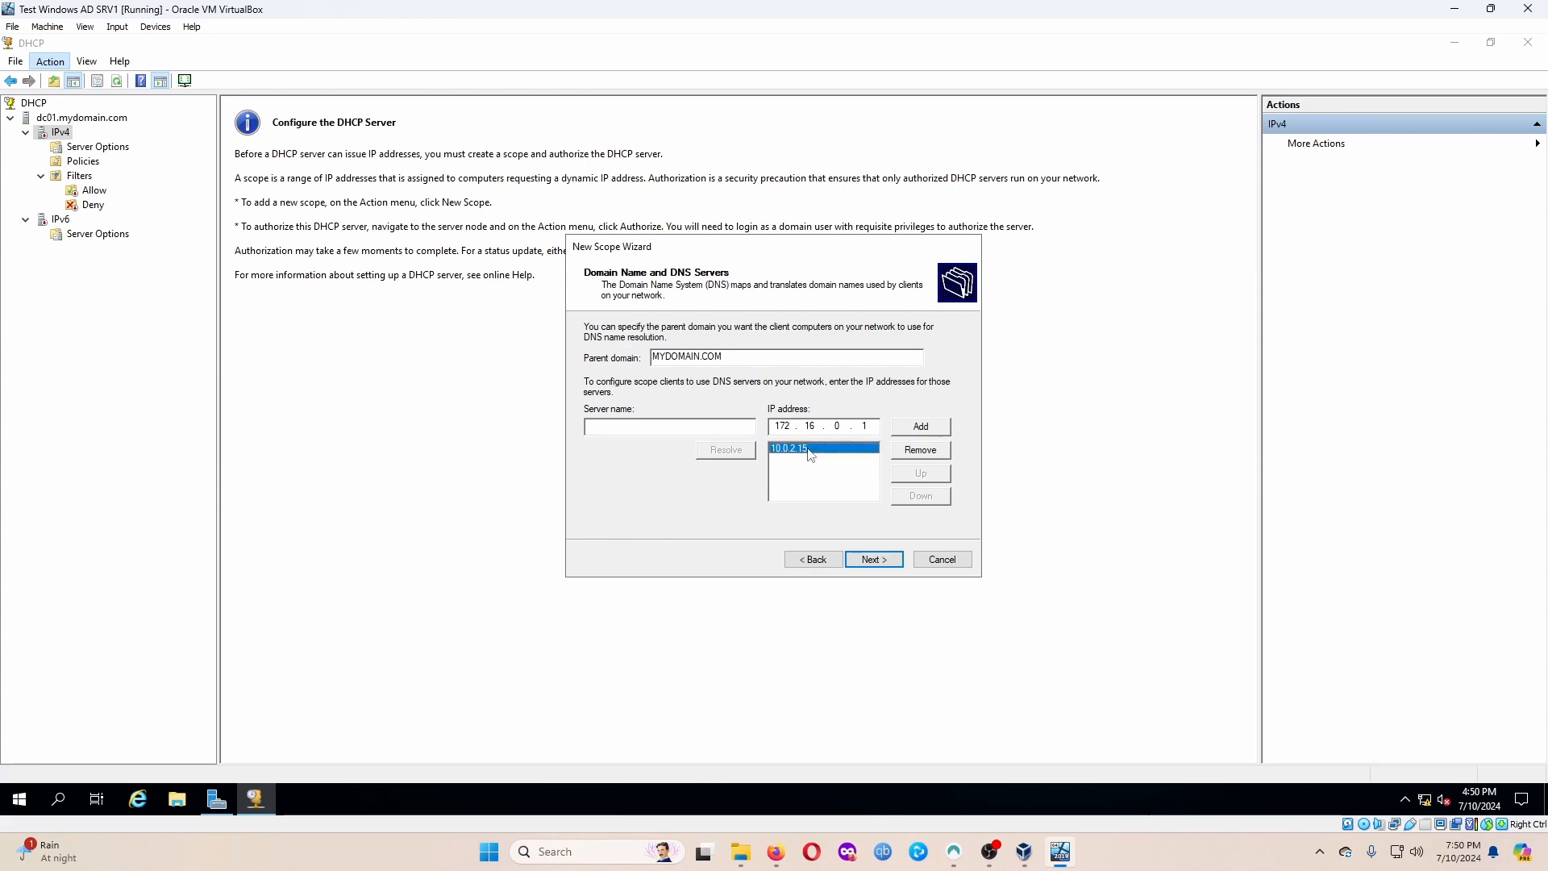
{"action": "left_click", "coordinate": [919, 446]}
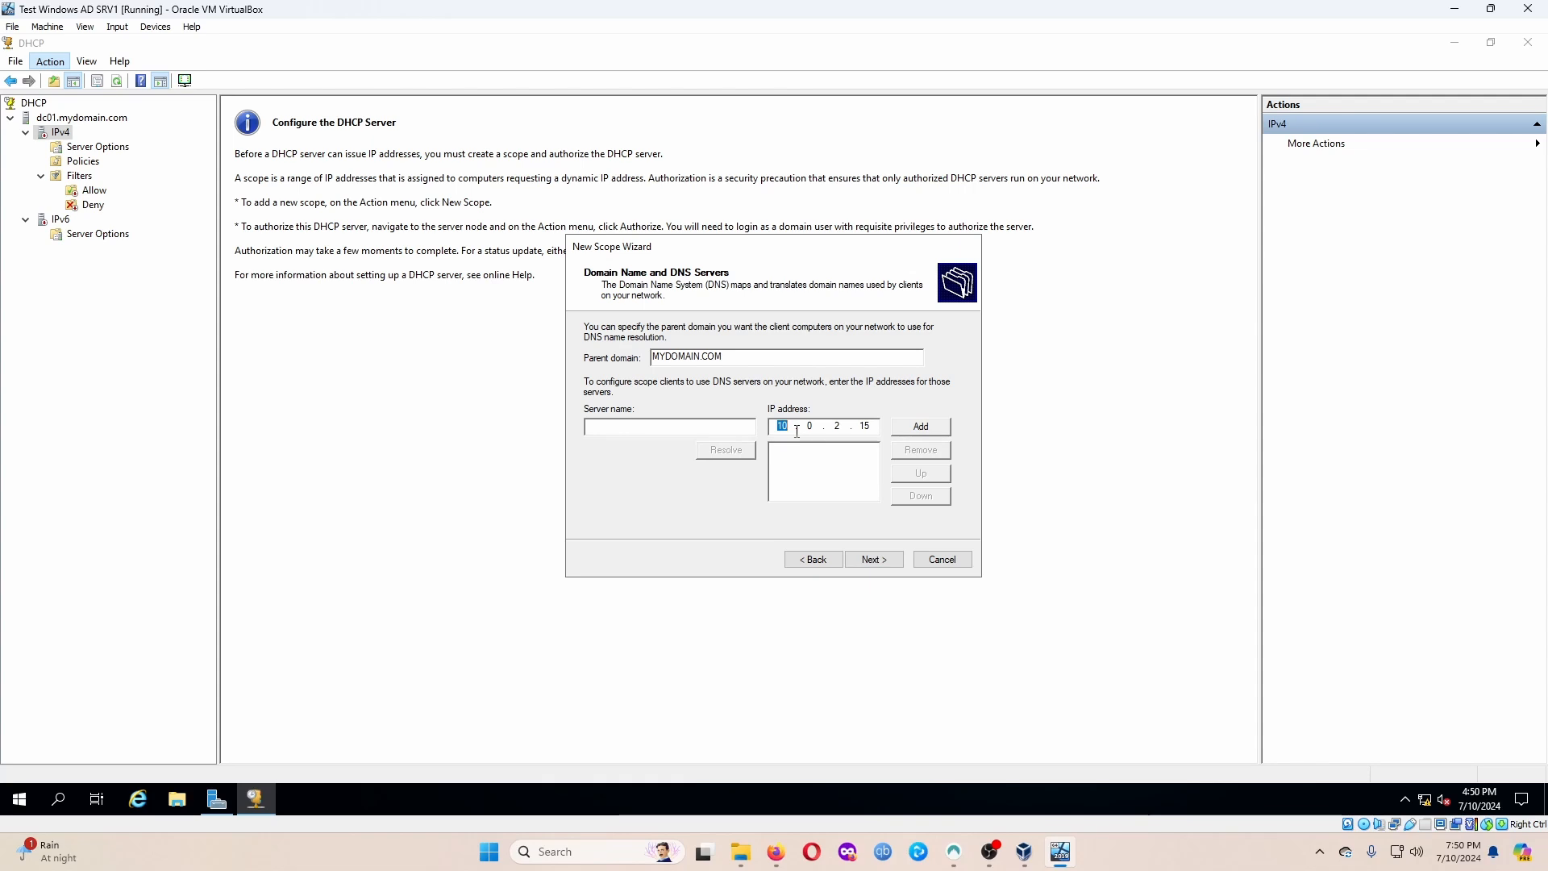
{"action": "type", "text": "172 . 16 . 0 . 1"}
{"action": "left_click", "coordinate": [909, 430]}
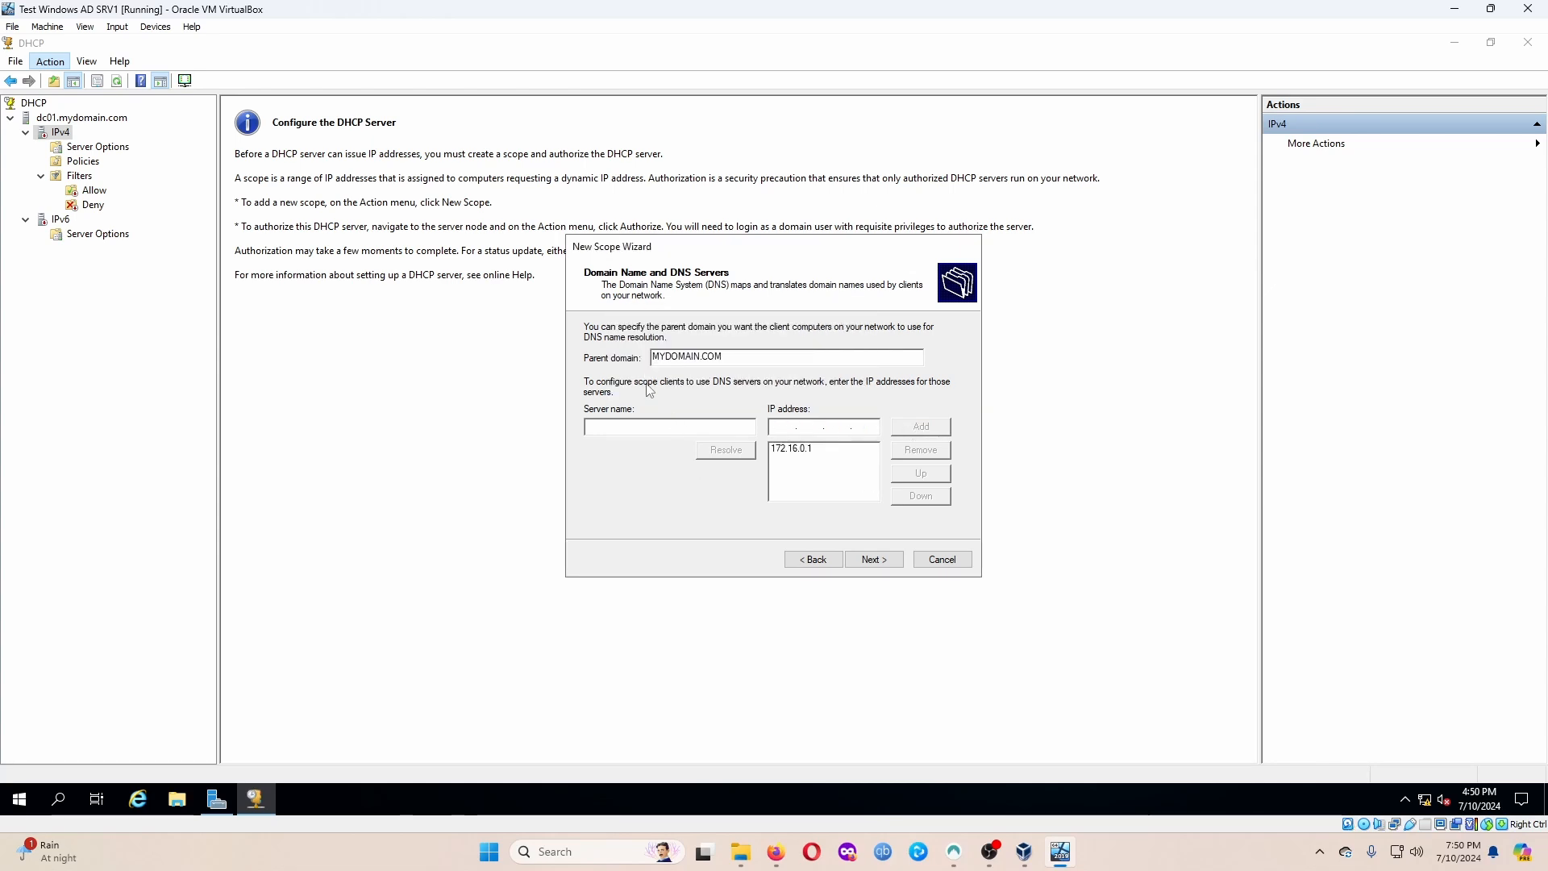
Skip WINS servers, activate the scope now and finish the wizard.
{"action": "left_click", "coordinate": [897, 564]}
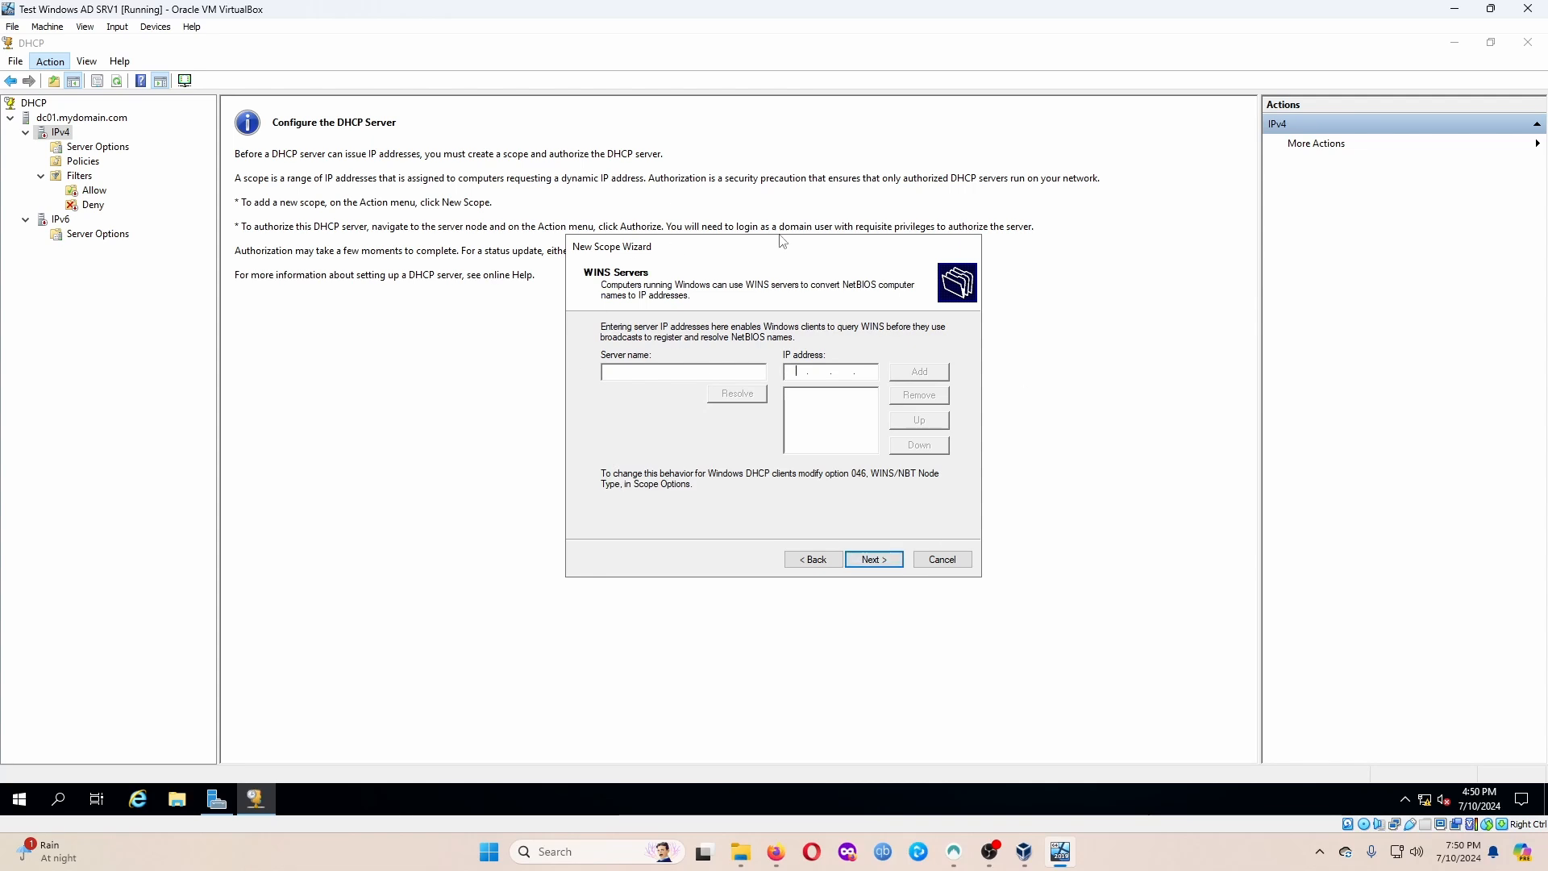
{"action": "left_click", "coordinate": [895, 563]}
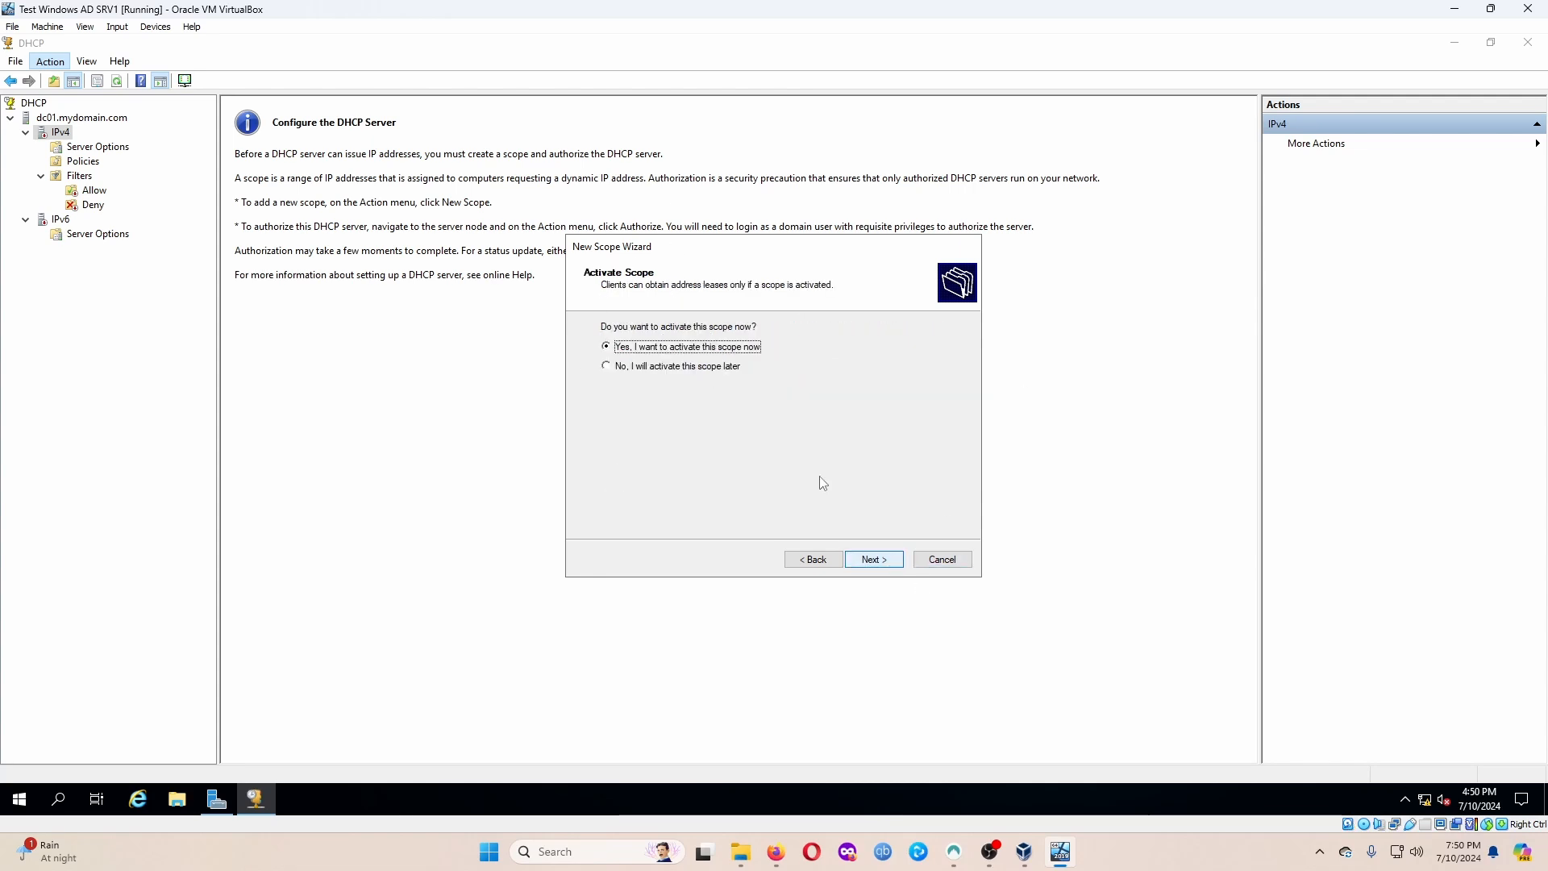
{"action": "left_click", "coordinate": [875, 560]}
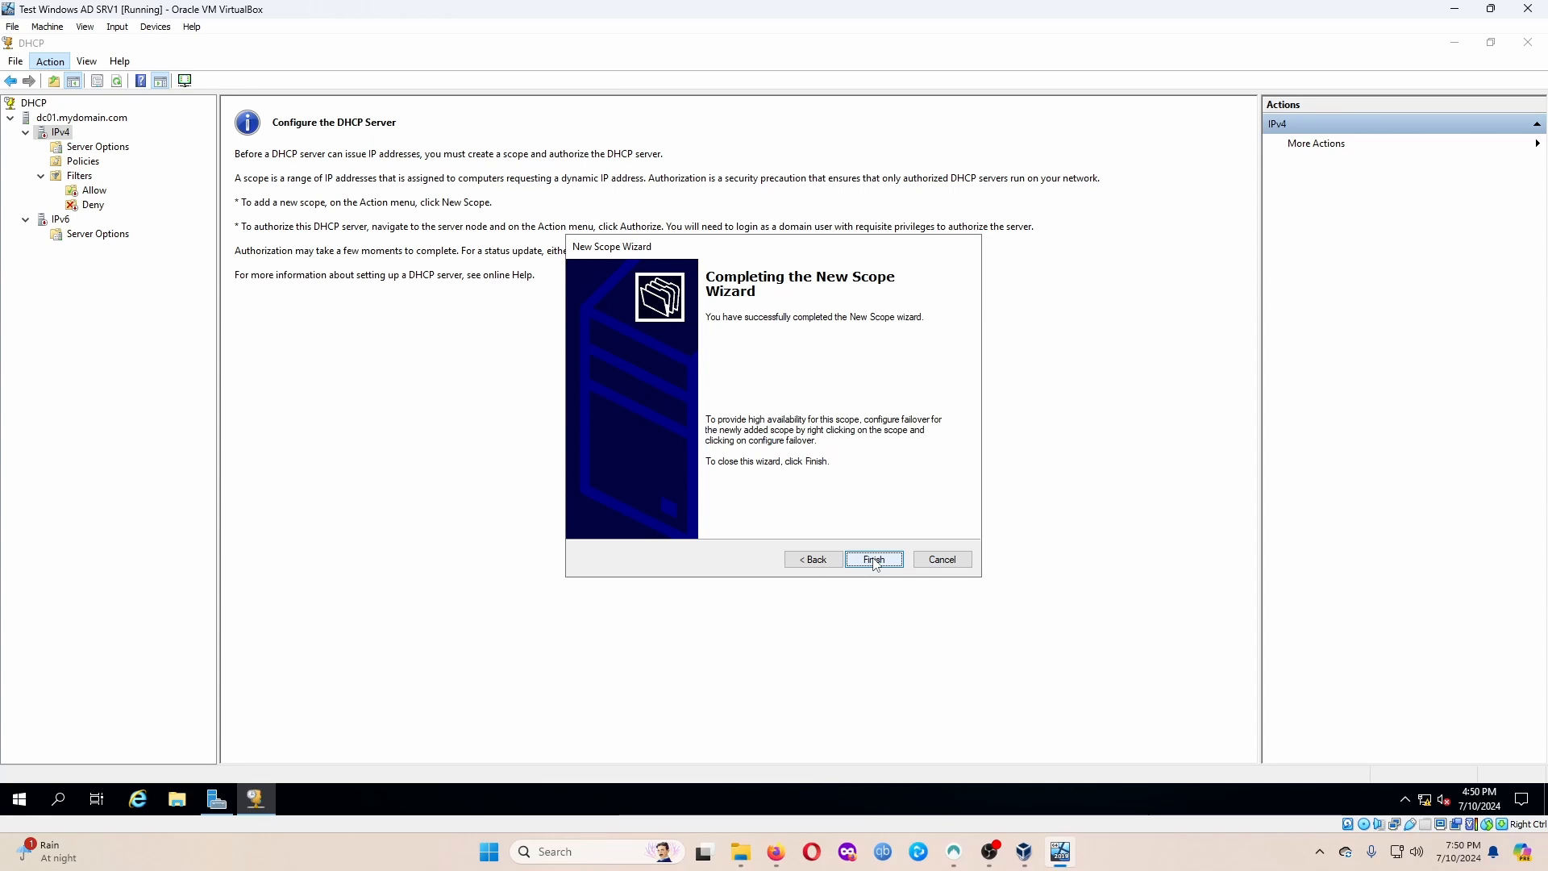
{"action": "left_click", "coordinate": [874, 560]}
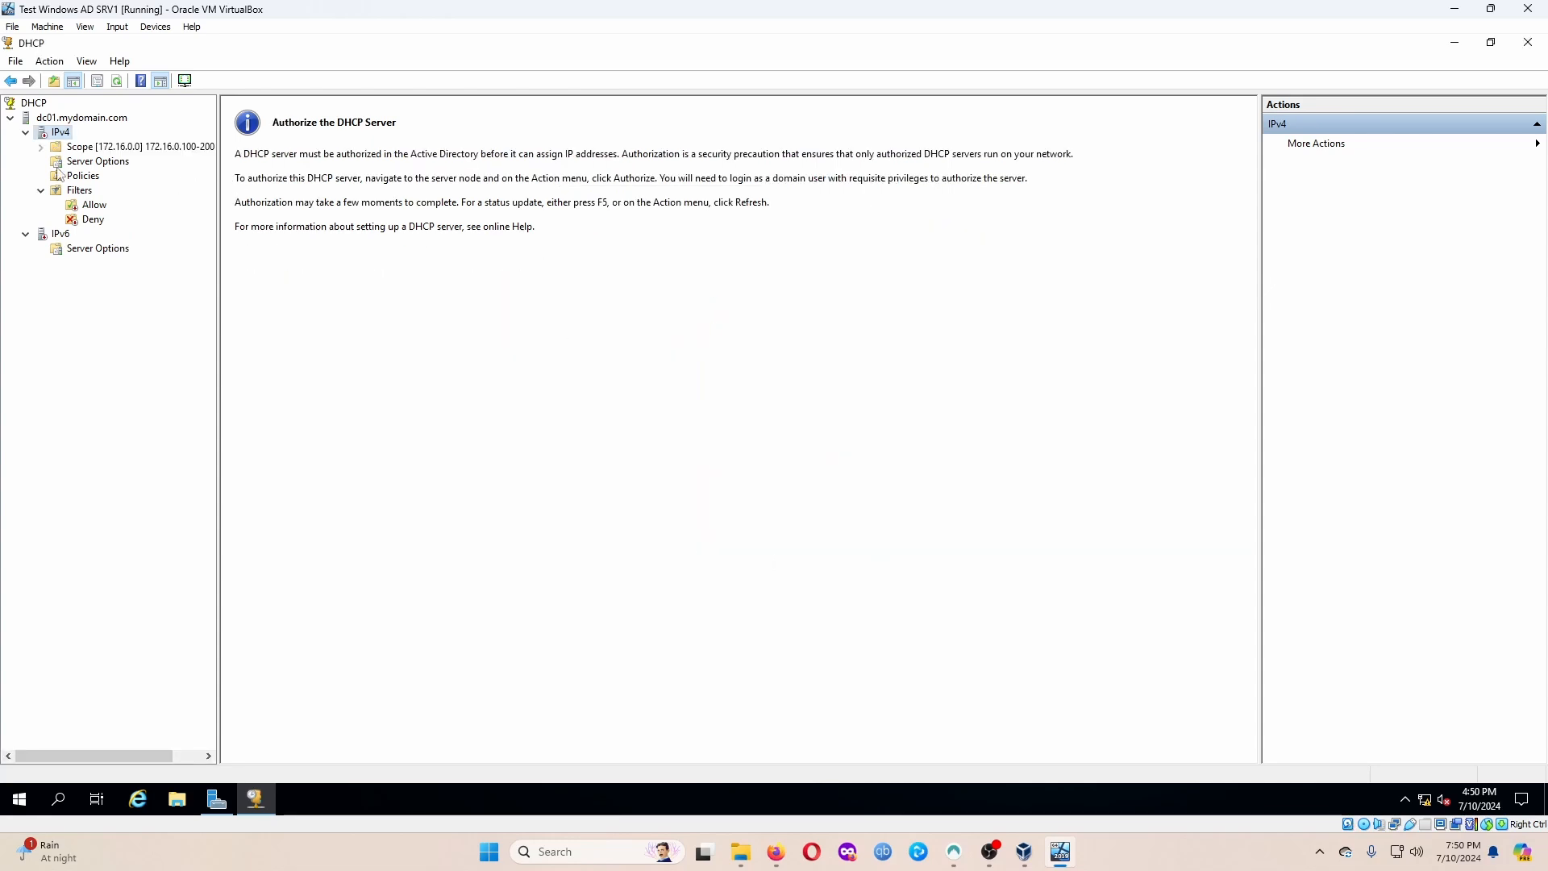
Expand the new 172.16.0.0 scope and view its reservations and options.
{"action": "double_click", "coordinate": [80, 147]}
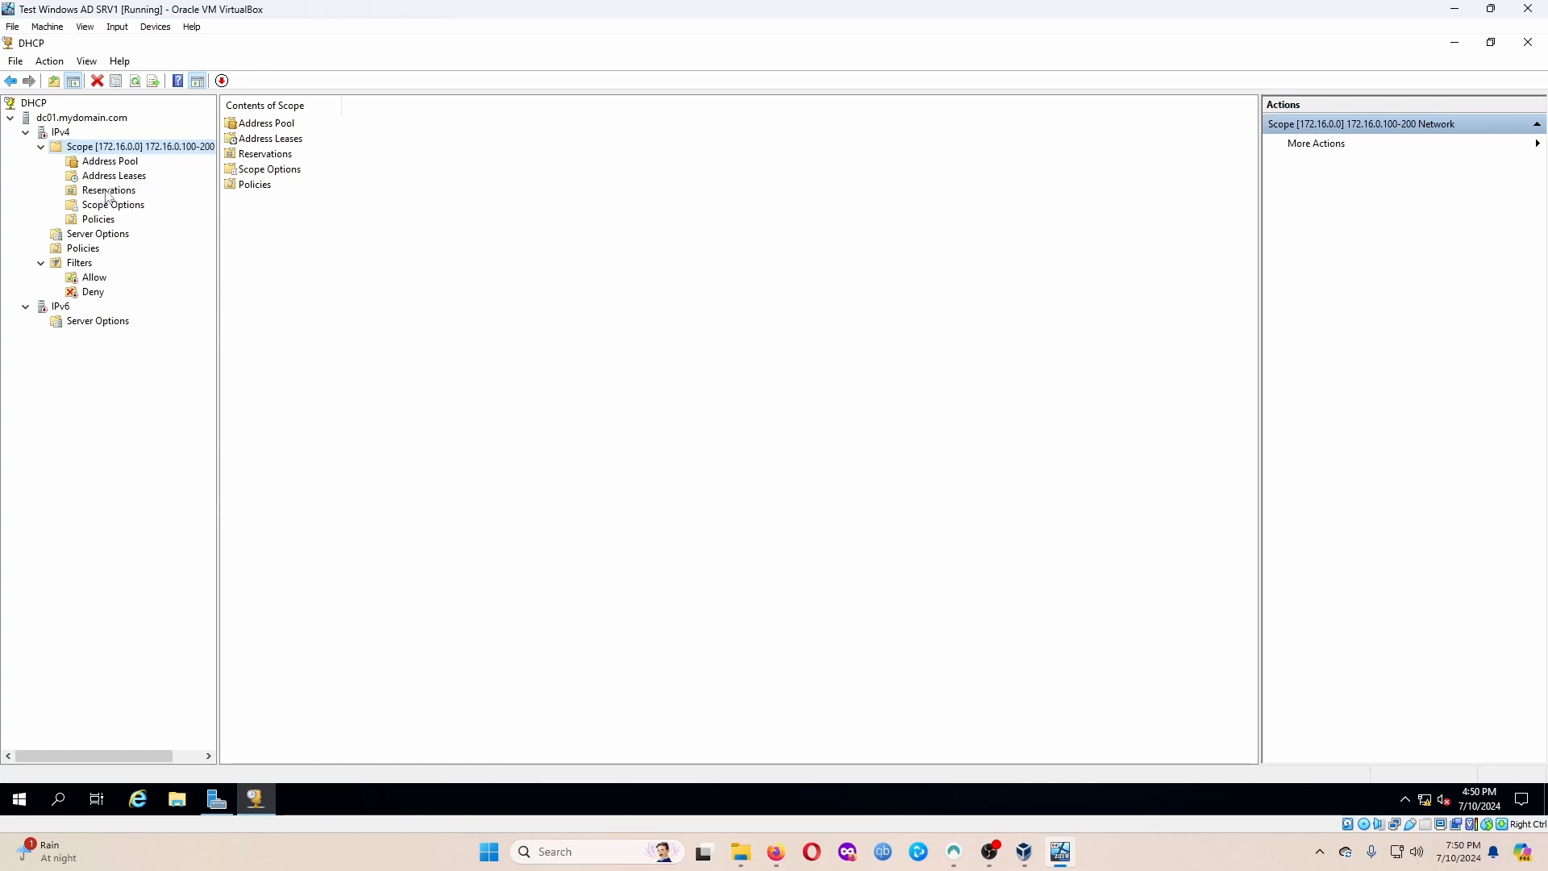
{"action": "left_click", "coordinate": [103, 192]}
{"action": "left_click", "coordinate": [135, 207]}
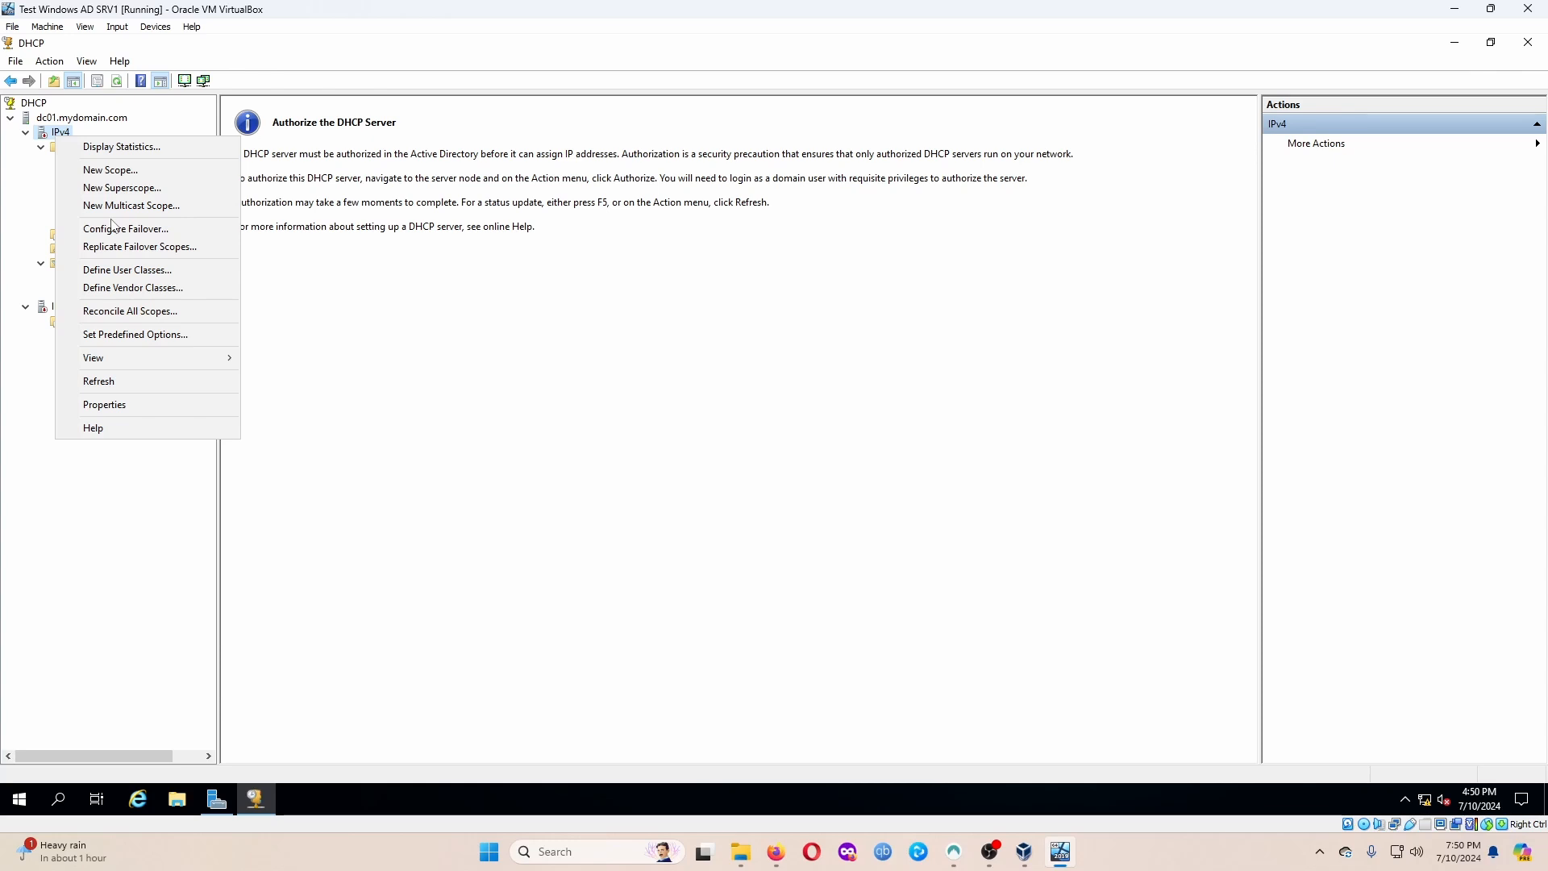
Authorize the dc01.mydomain.com DHCP server, then select the existing 172.16.0.0 scope under IPv4.
{"action": "left_click", "coordinate": [26, 166]}
{"action": "left_click", "coordinate": [64, 123]}
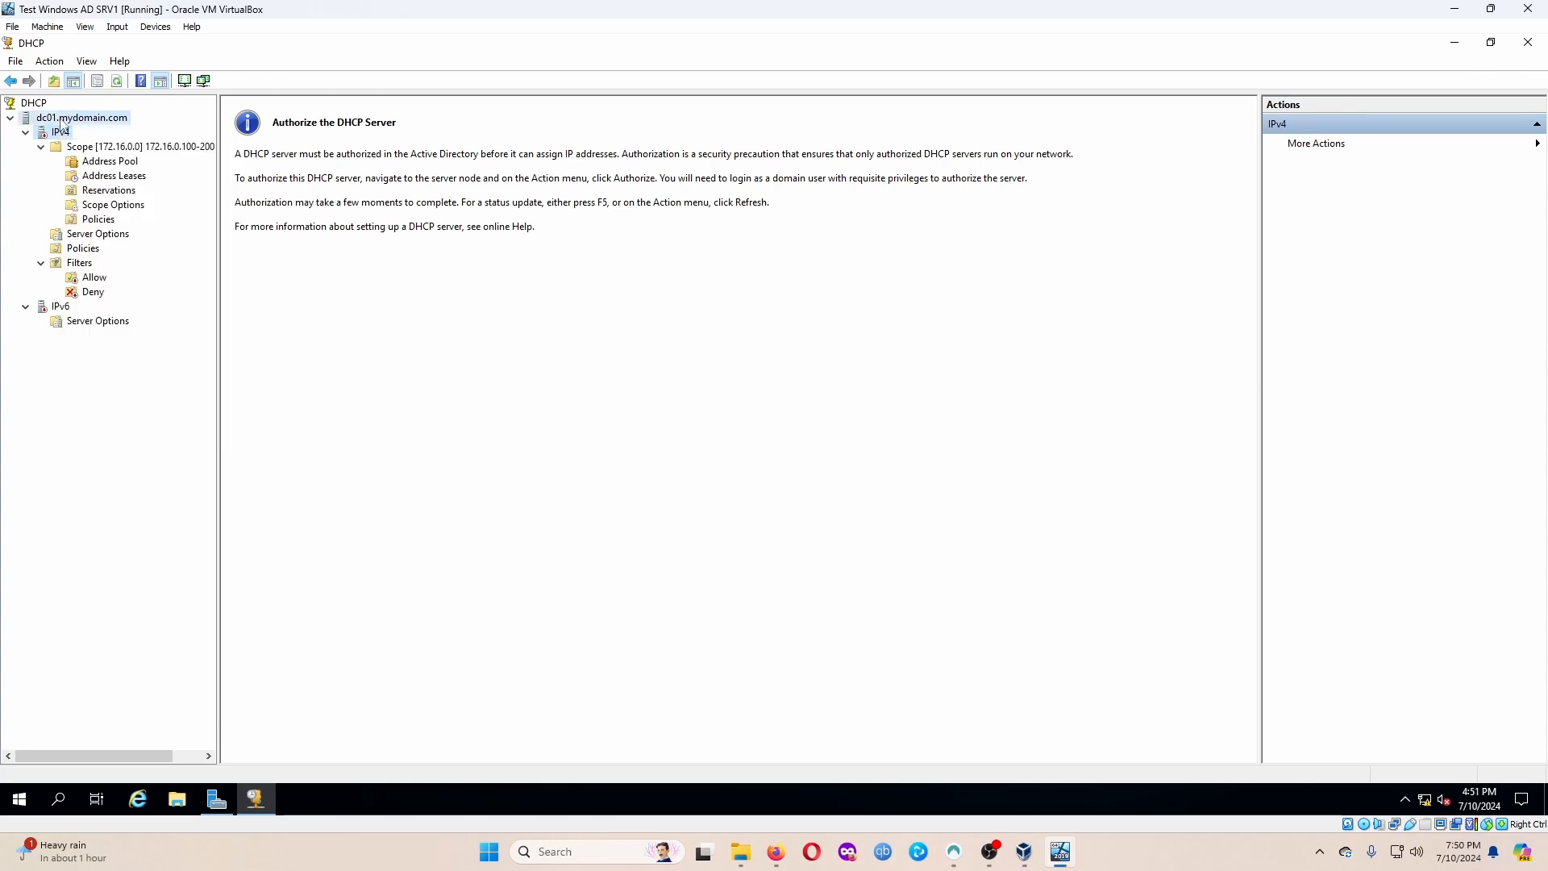
{"action": "right_click", "coordinate": [64, 123]}
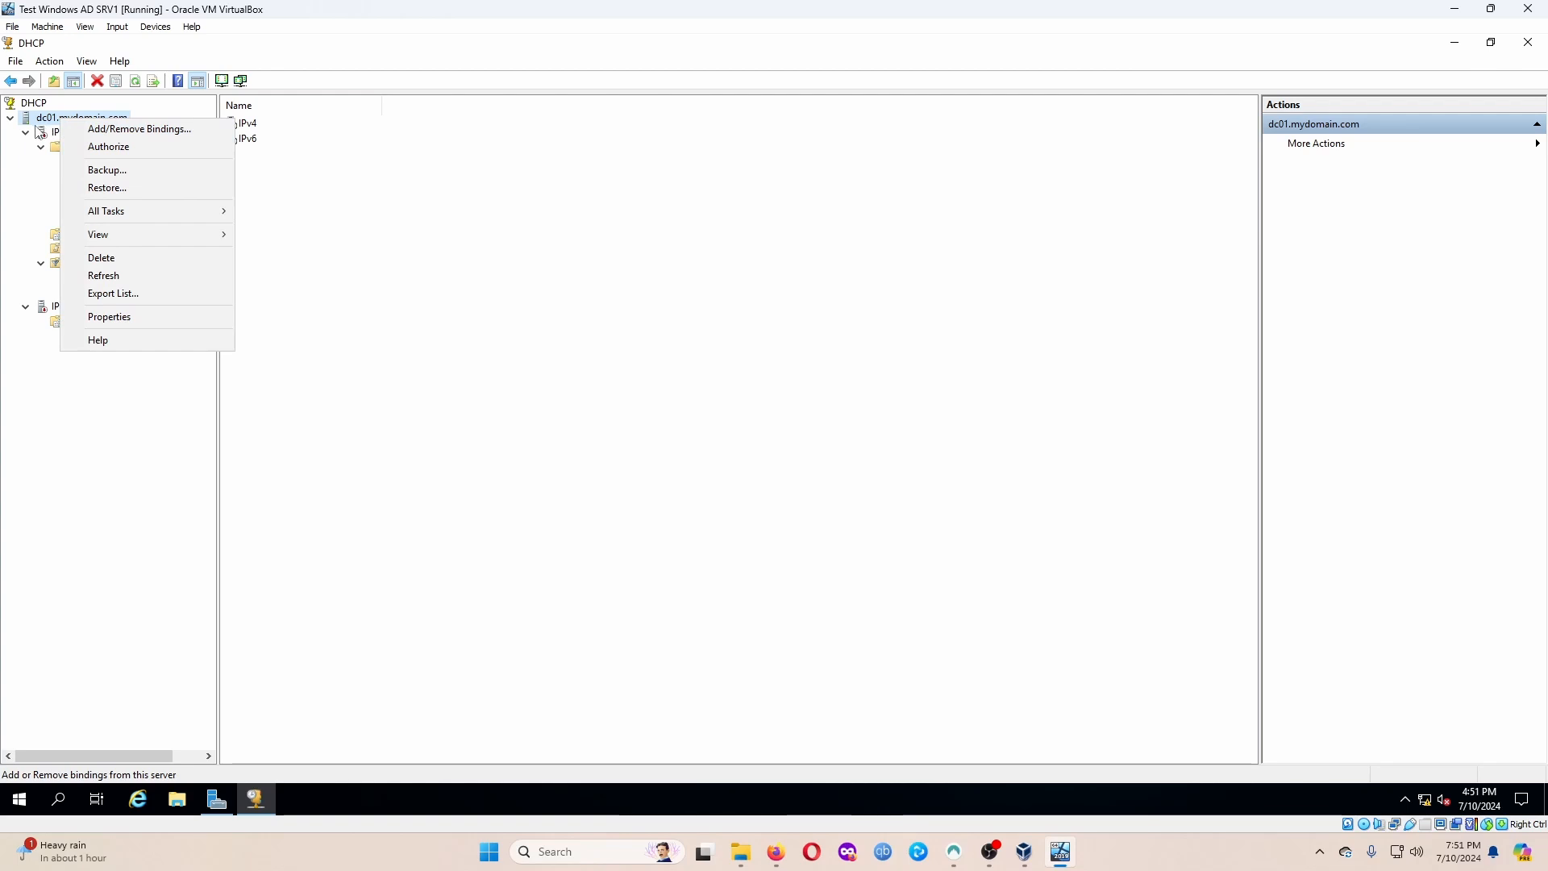
{"action": "left_click", "coordinate": [133, 148]}
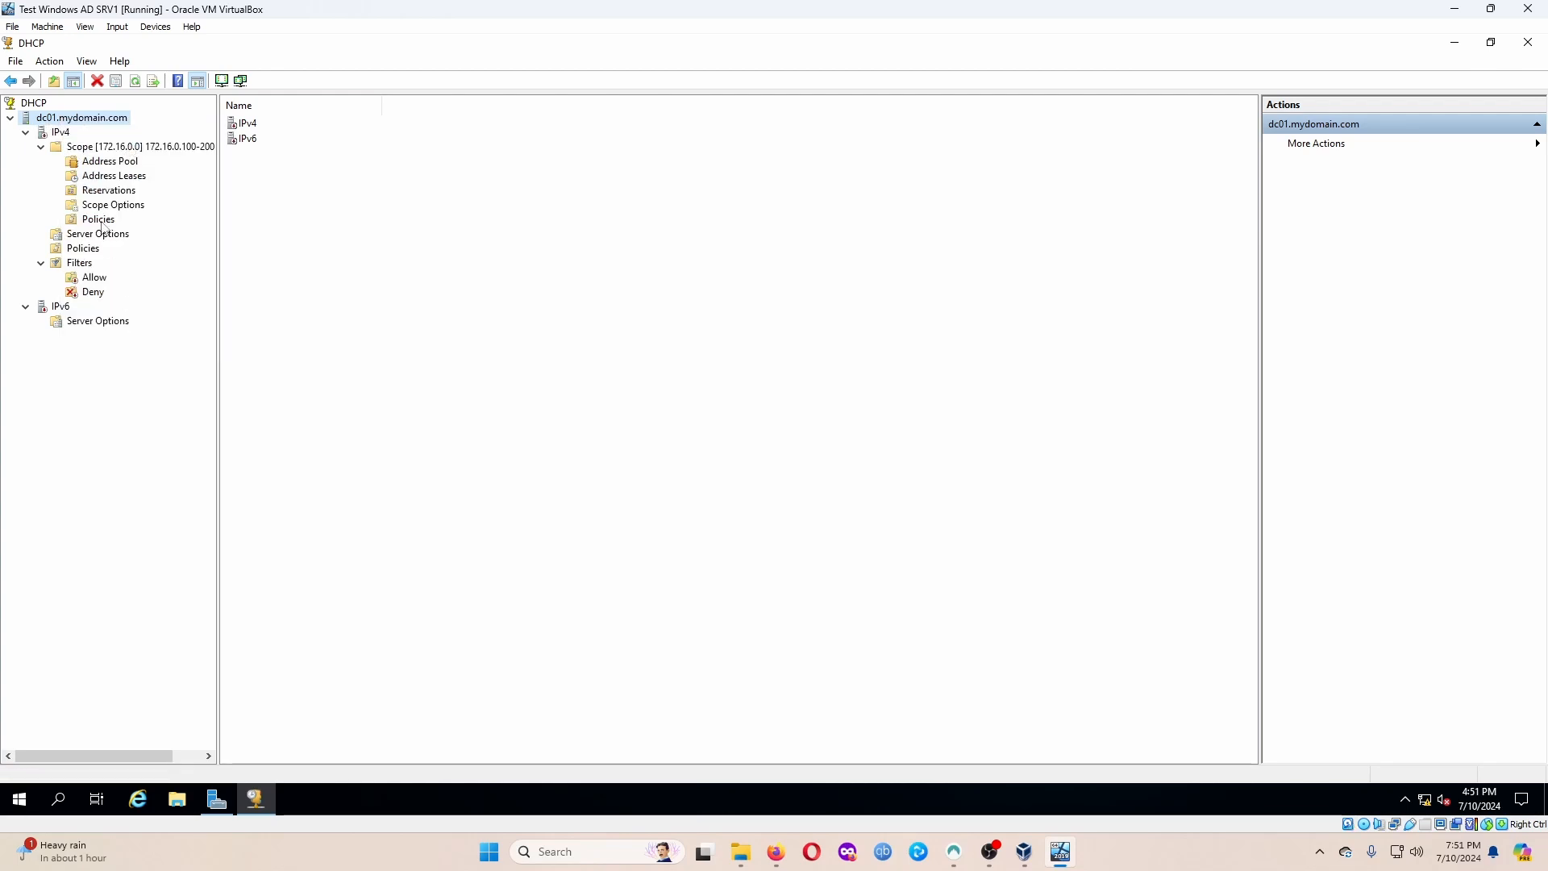
{"action": "left_click", "coordinate": [61, 133]}
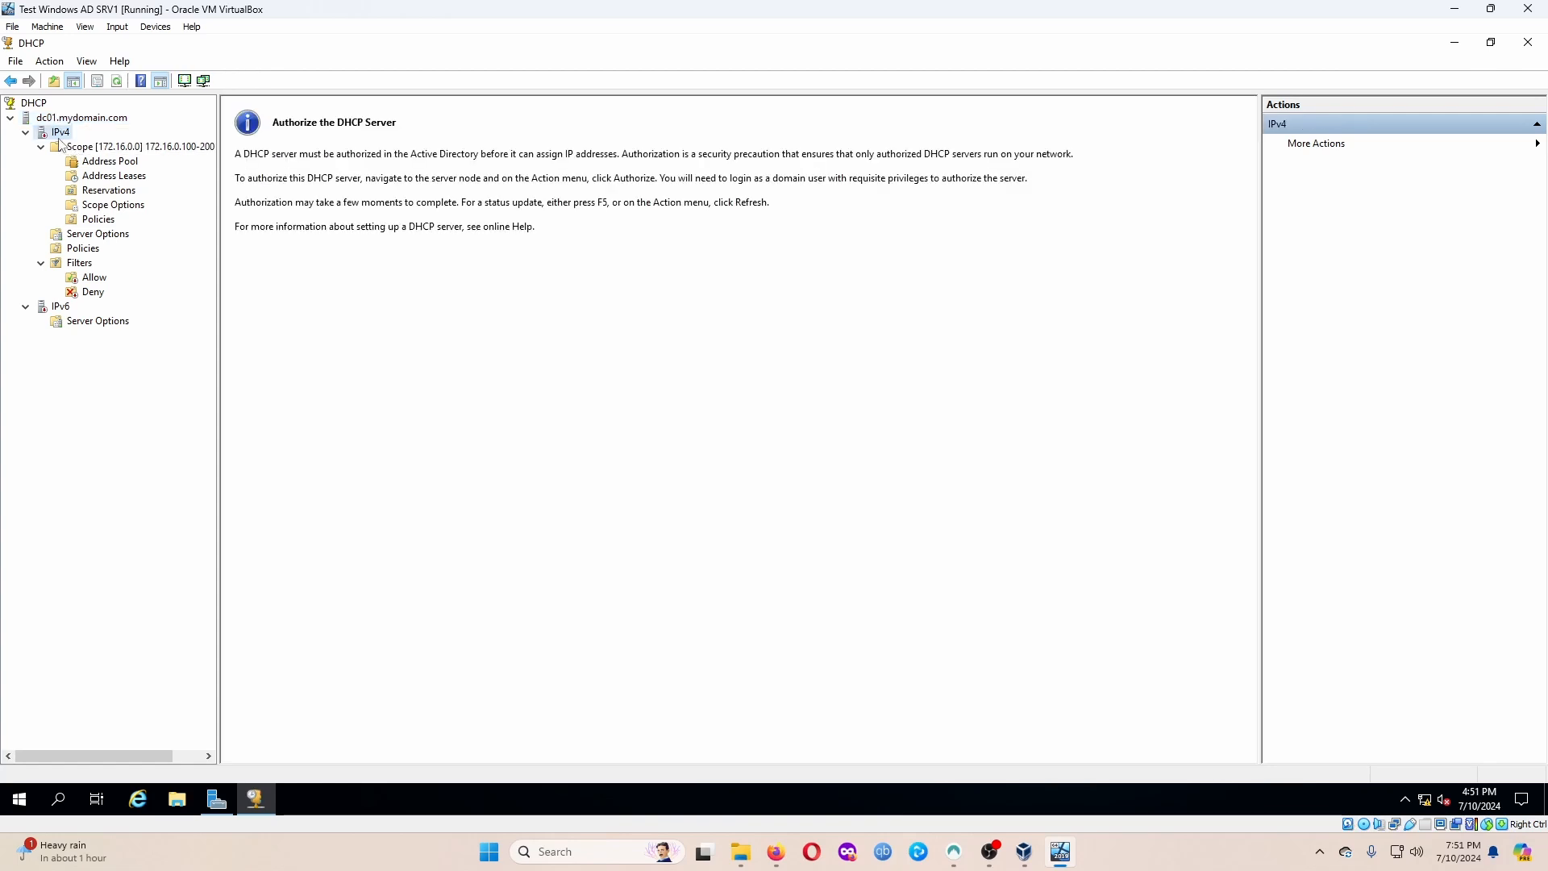
{"action": "left_click", "coordinate": [113, 147]}
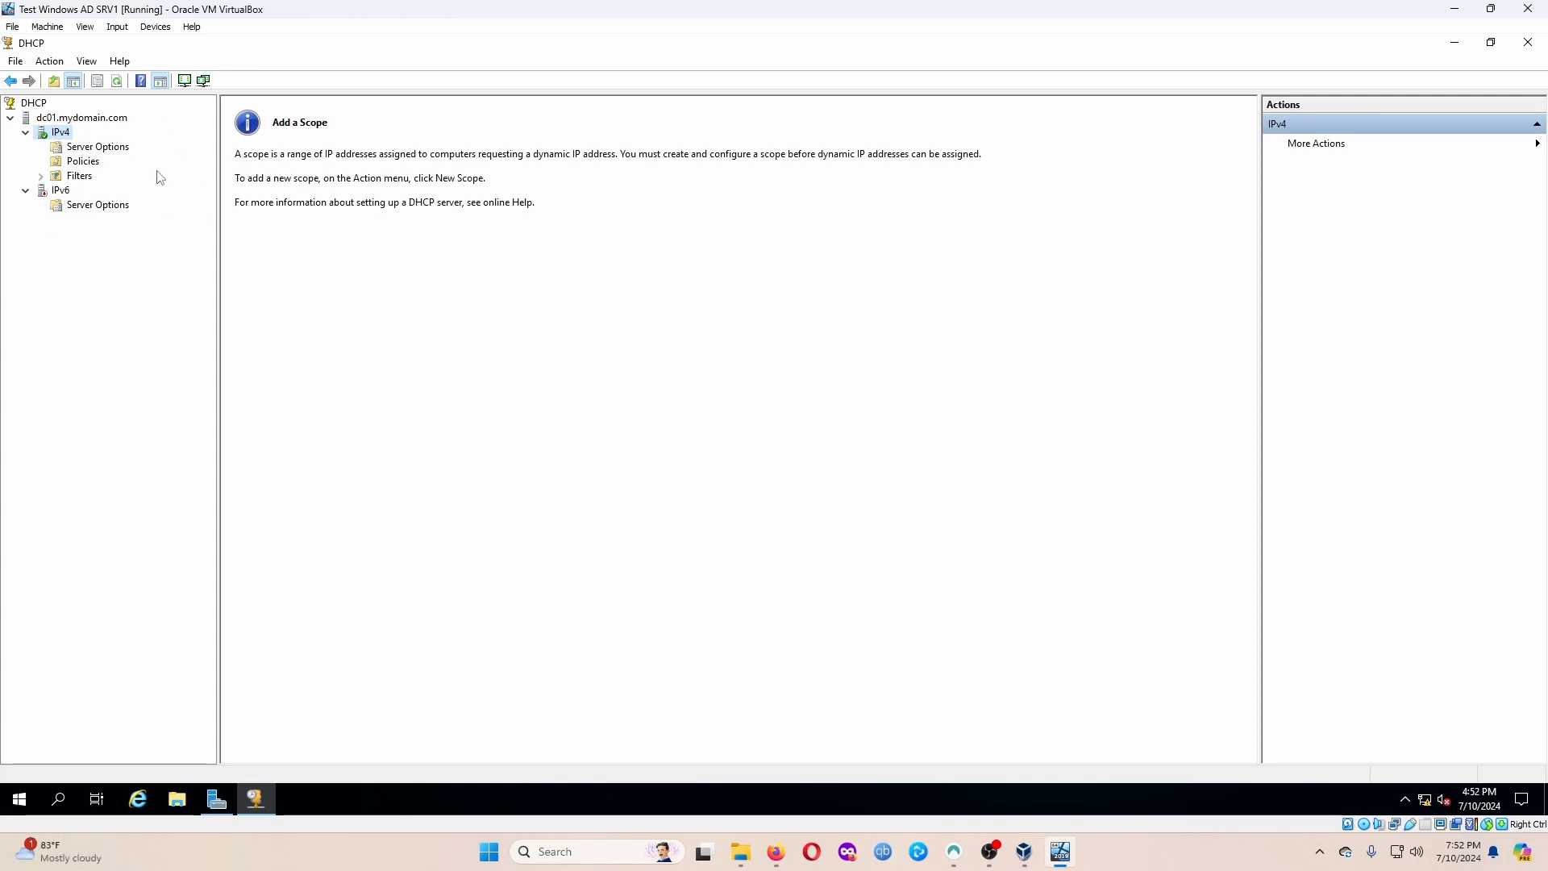
Start a new IPv4 scope named '172.16.0.100-200 Network'.
{"action": "right_click", "coordinate": [49, 137]}
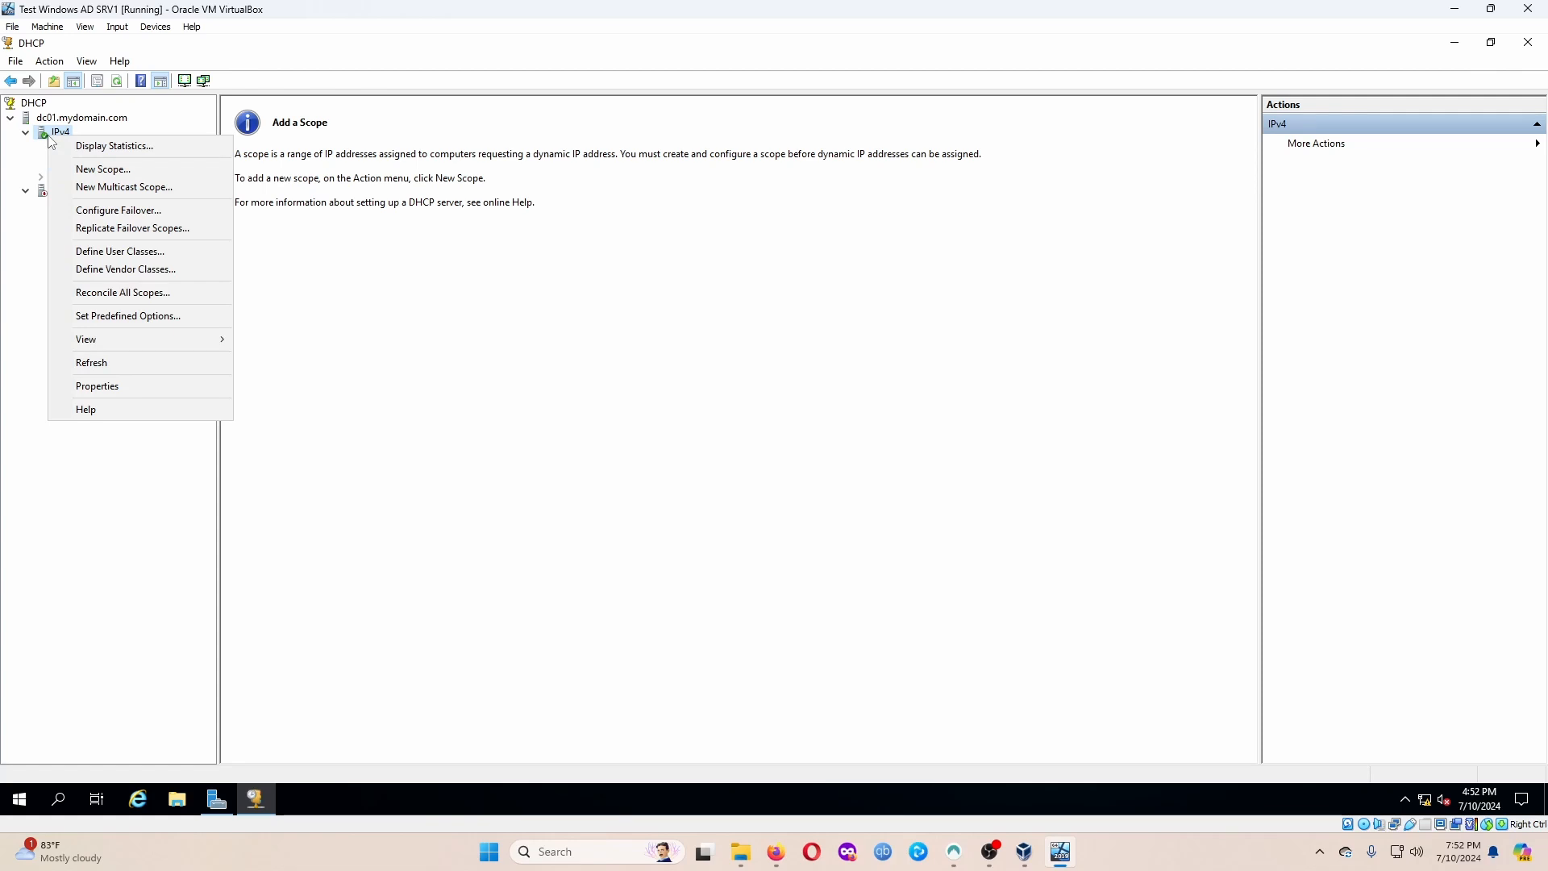
{"action": "left_click", "coordinate": [146, 169]}
{"action": "left_click", "coordinate": [890, 558]}
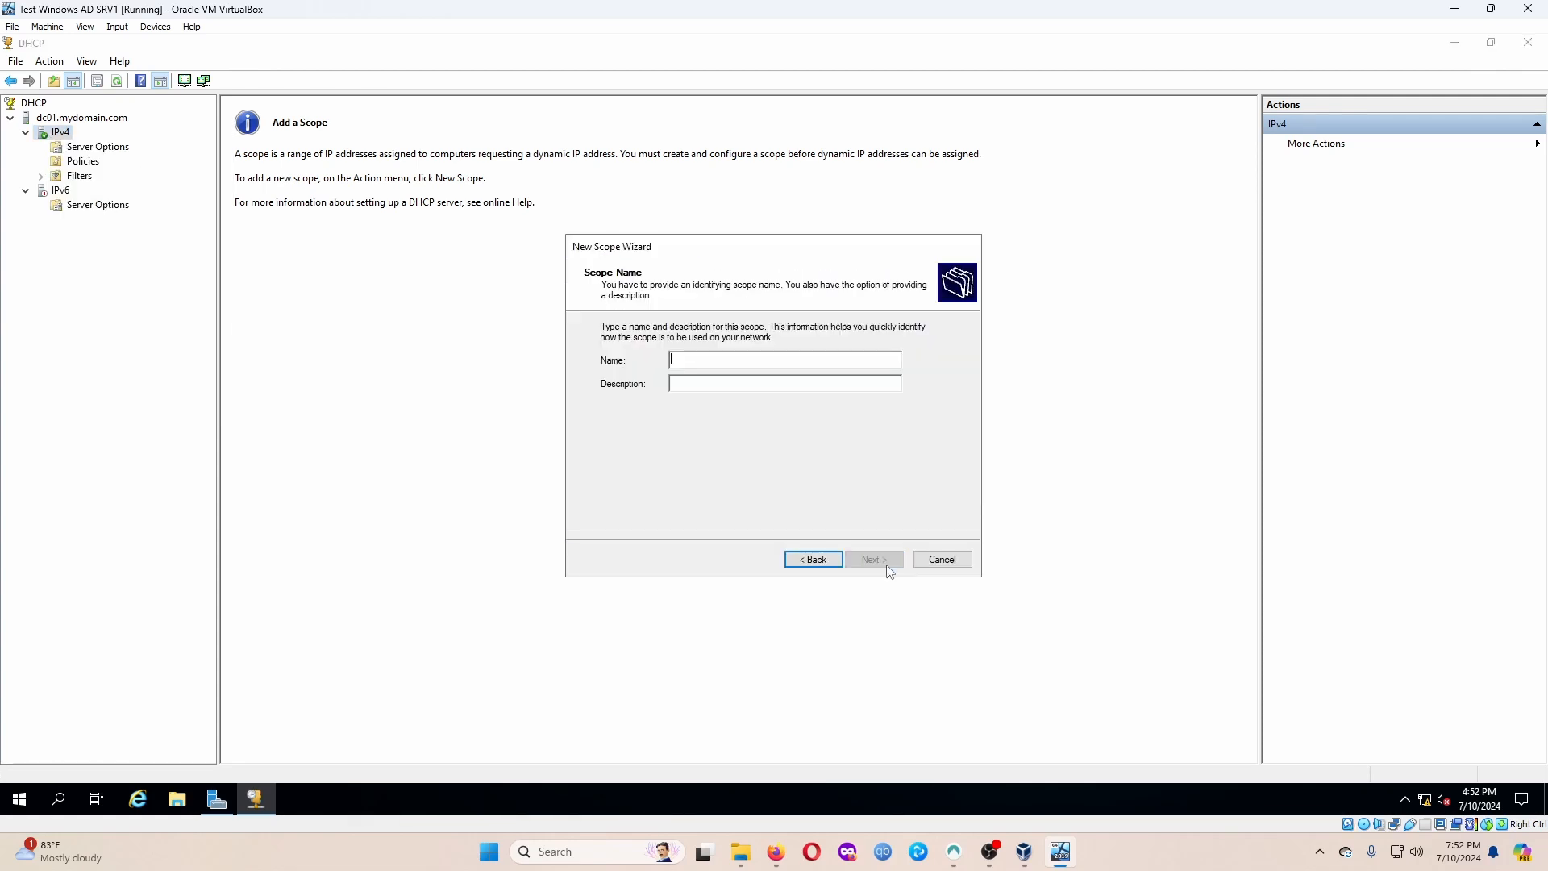
{"action": "type", "text": "172.16."}
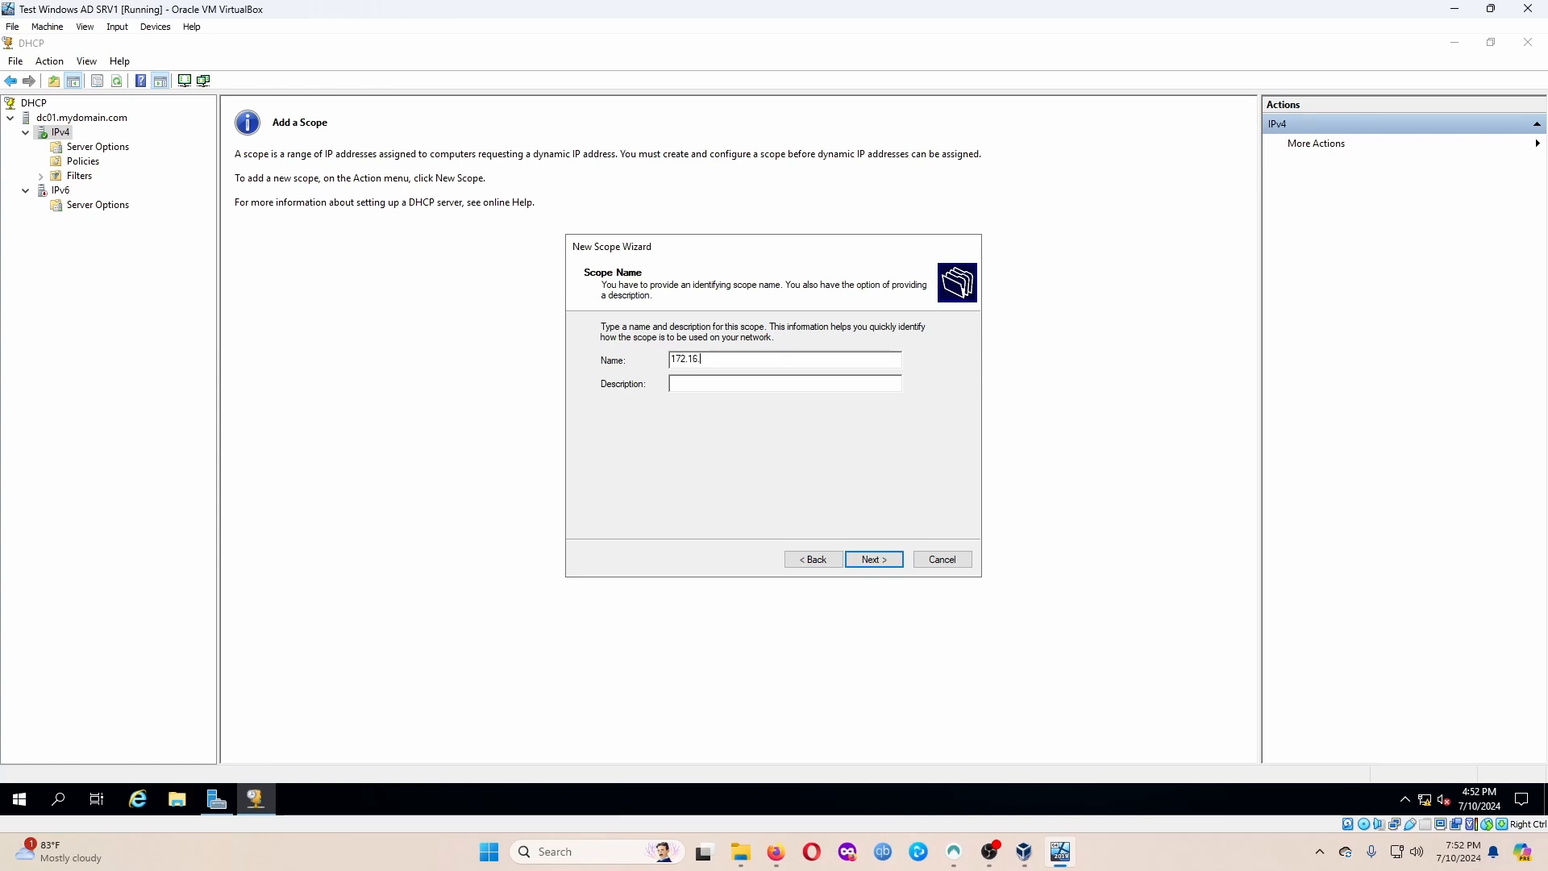
{"action": "type", "text": "0.100-200 Network"}
{"action": "key", "text": "Return"}
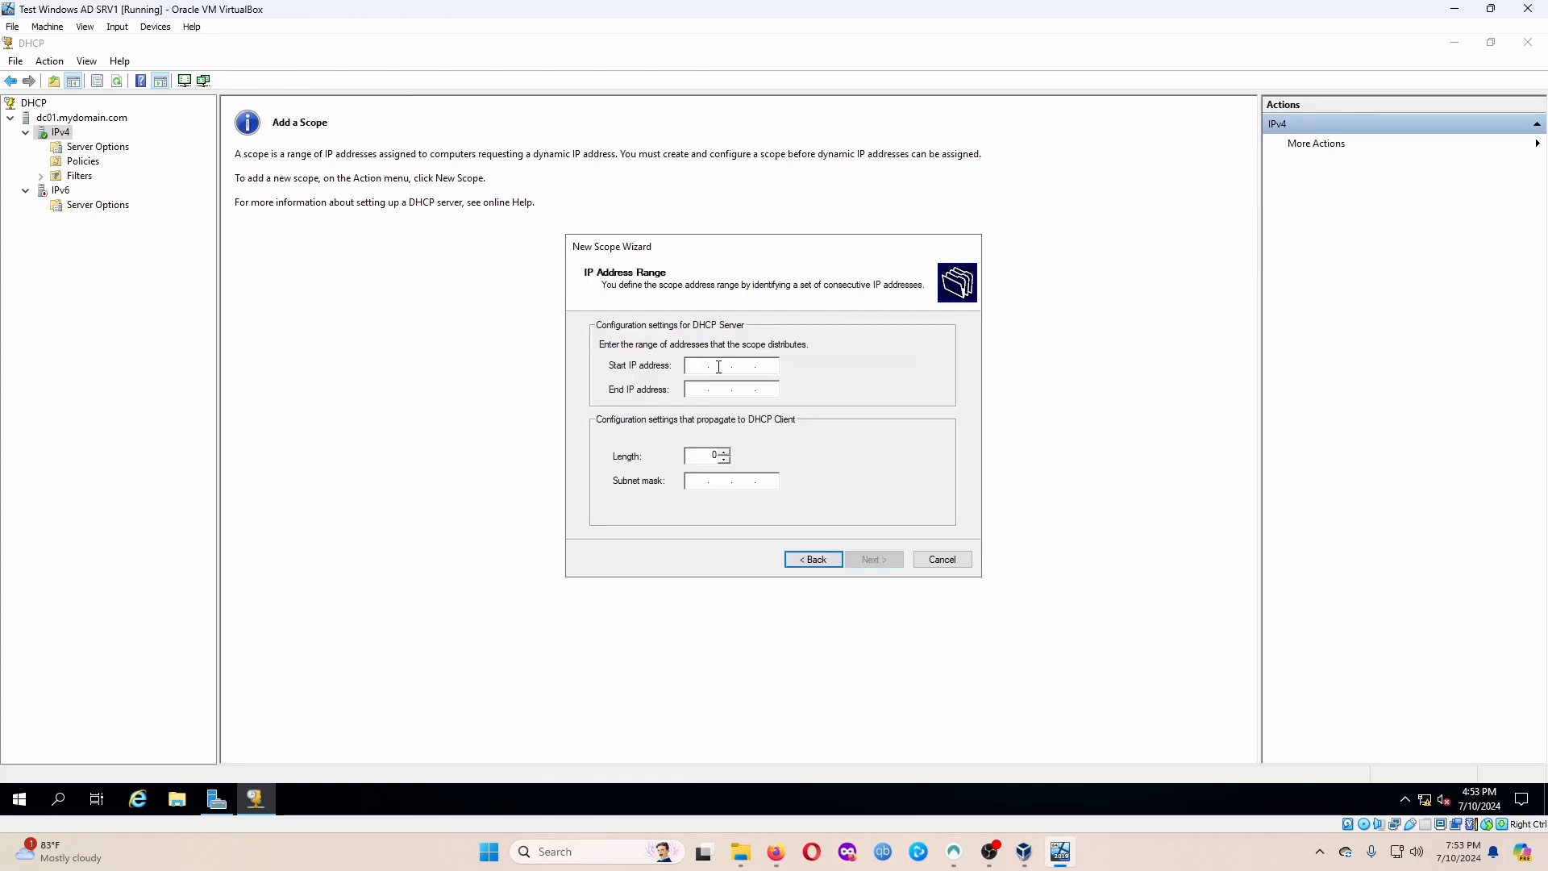
Enter range 172.16.0.100 to 172.16.0.200 with prefix length 24, and skip exclusions.
{"action": "type", "text": "172 . 16 . "}
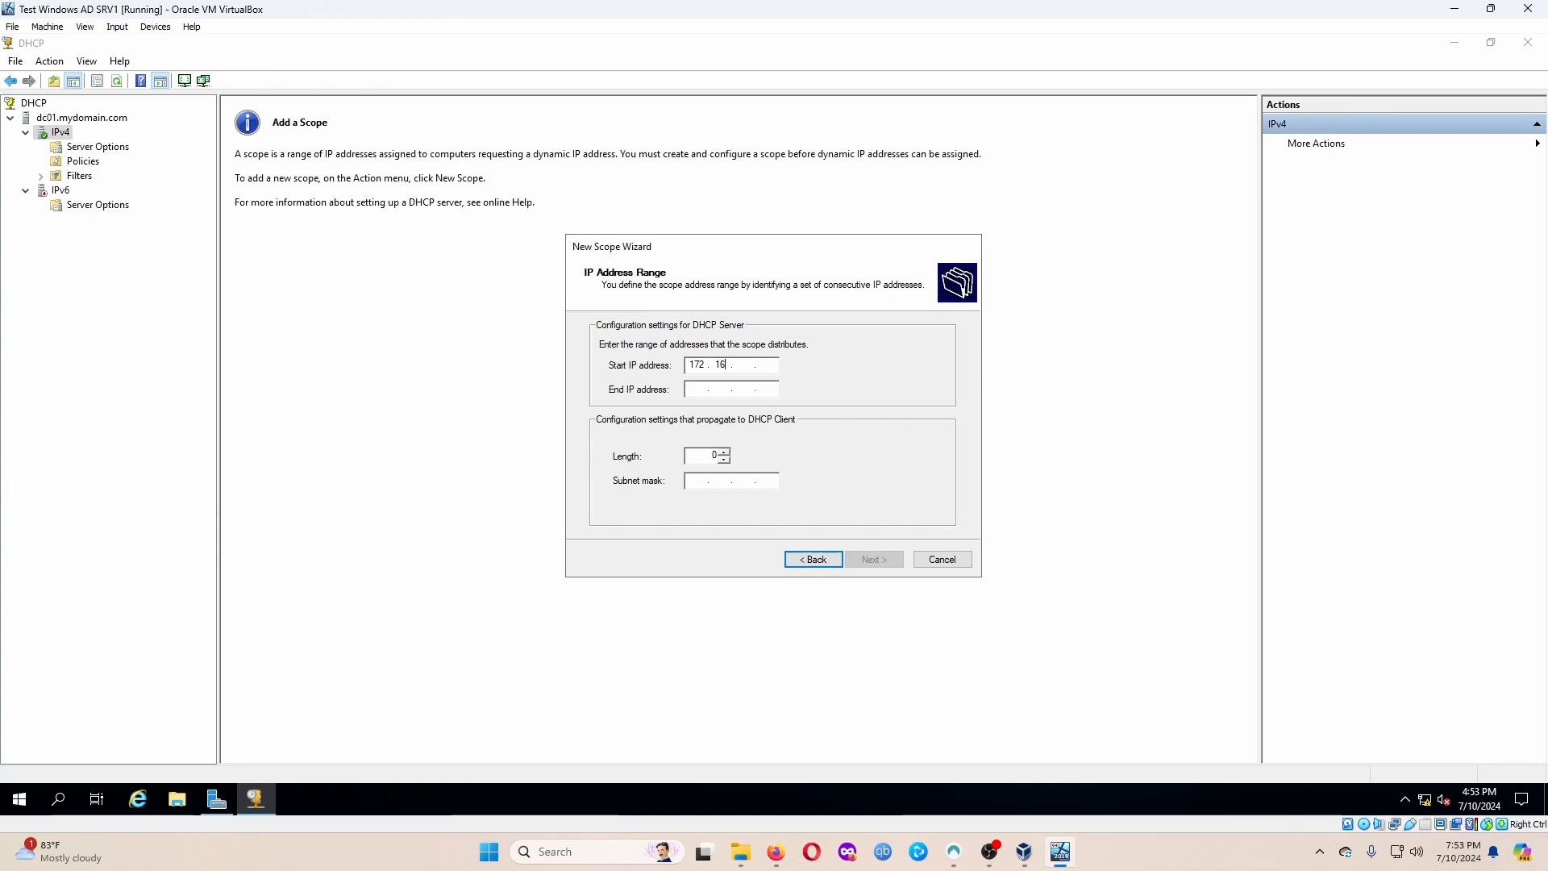
{"action": "type", "text": "0 . 100"}
{"action": "key", "text": "Tab"}
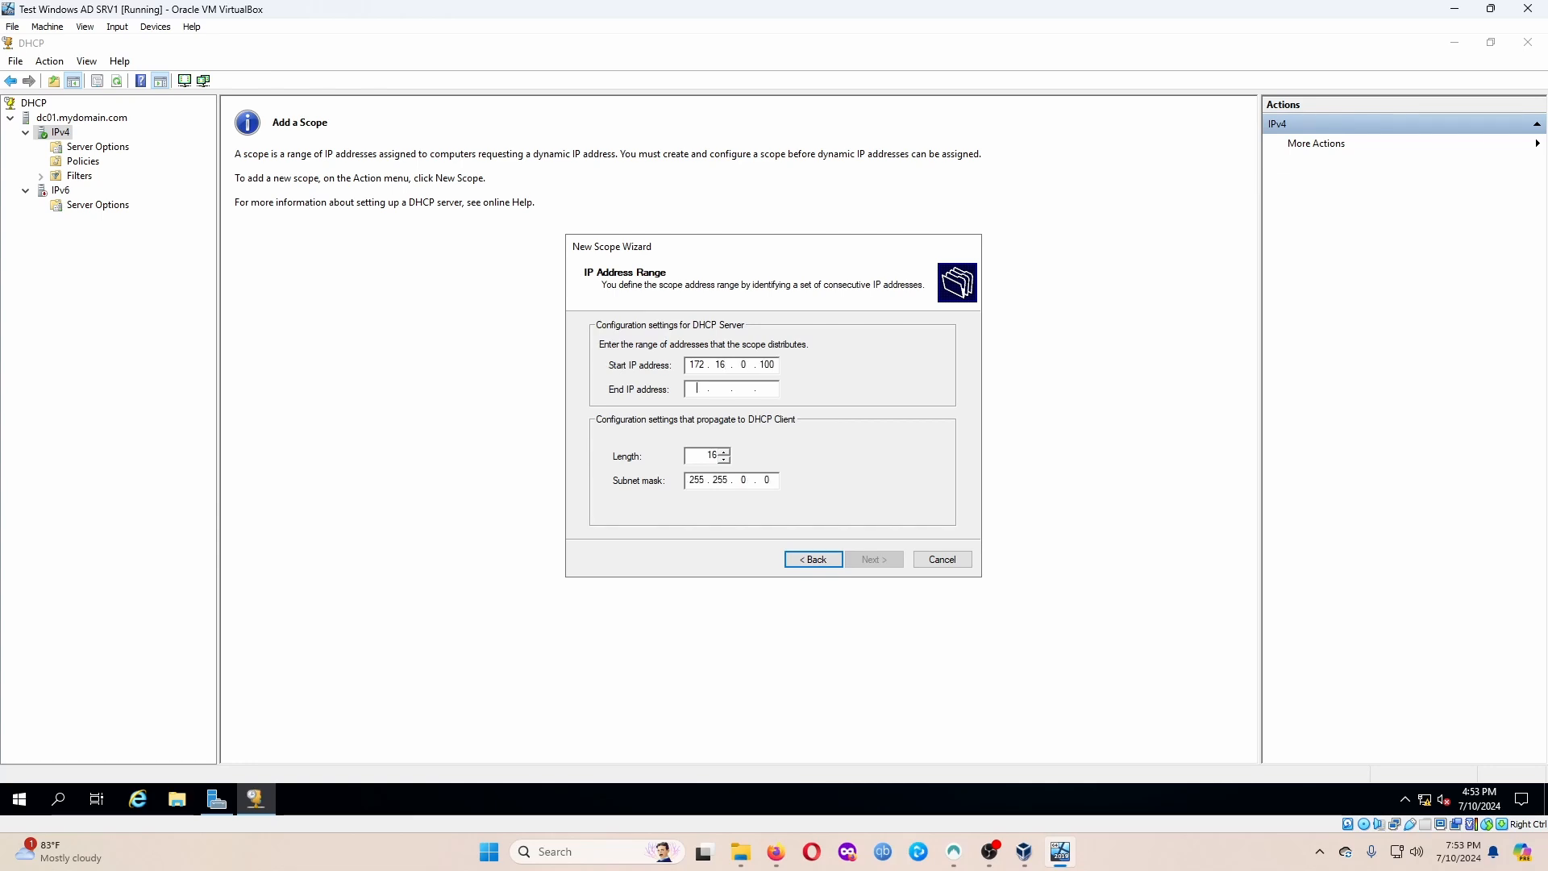
{"action": "type", "text": "172"}
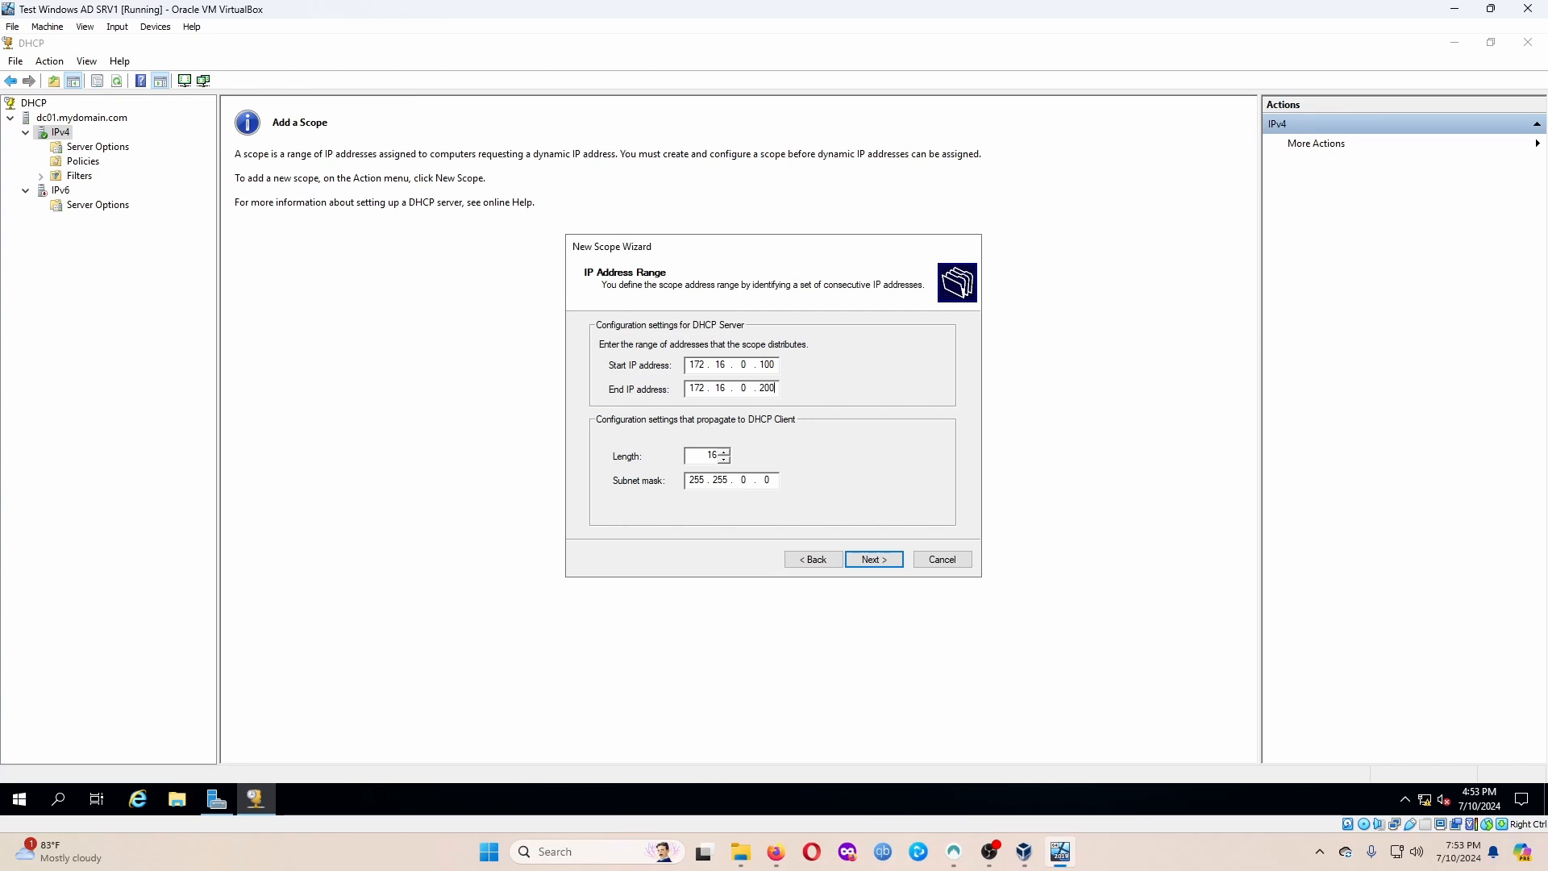
{"action": "double_click", "coordinate": [710, 457]}
{"action": "type", "text": "24"}
{"action": "left_click", "coordinate": [873, 559]}
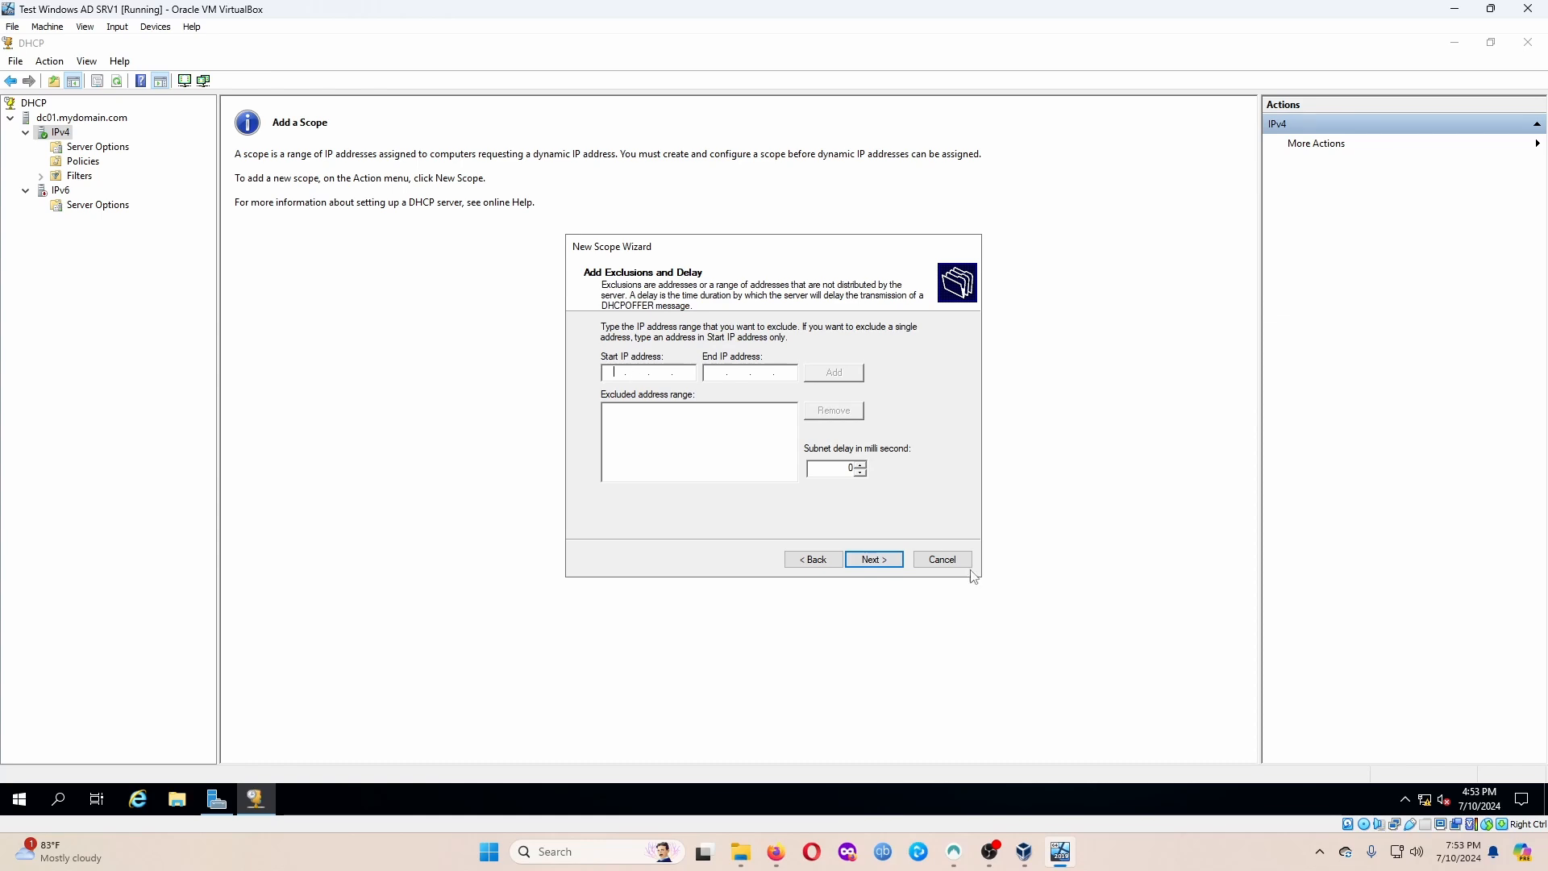
{"action": "left_click", "coordinate": [874, 559]}
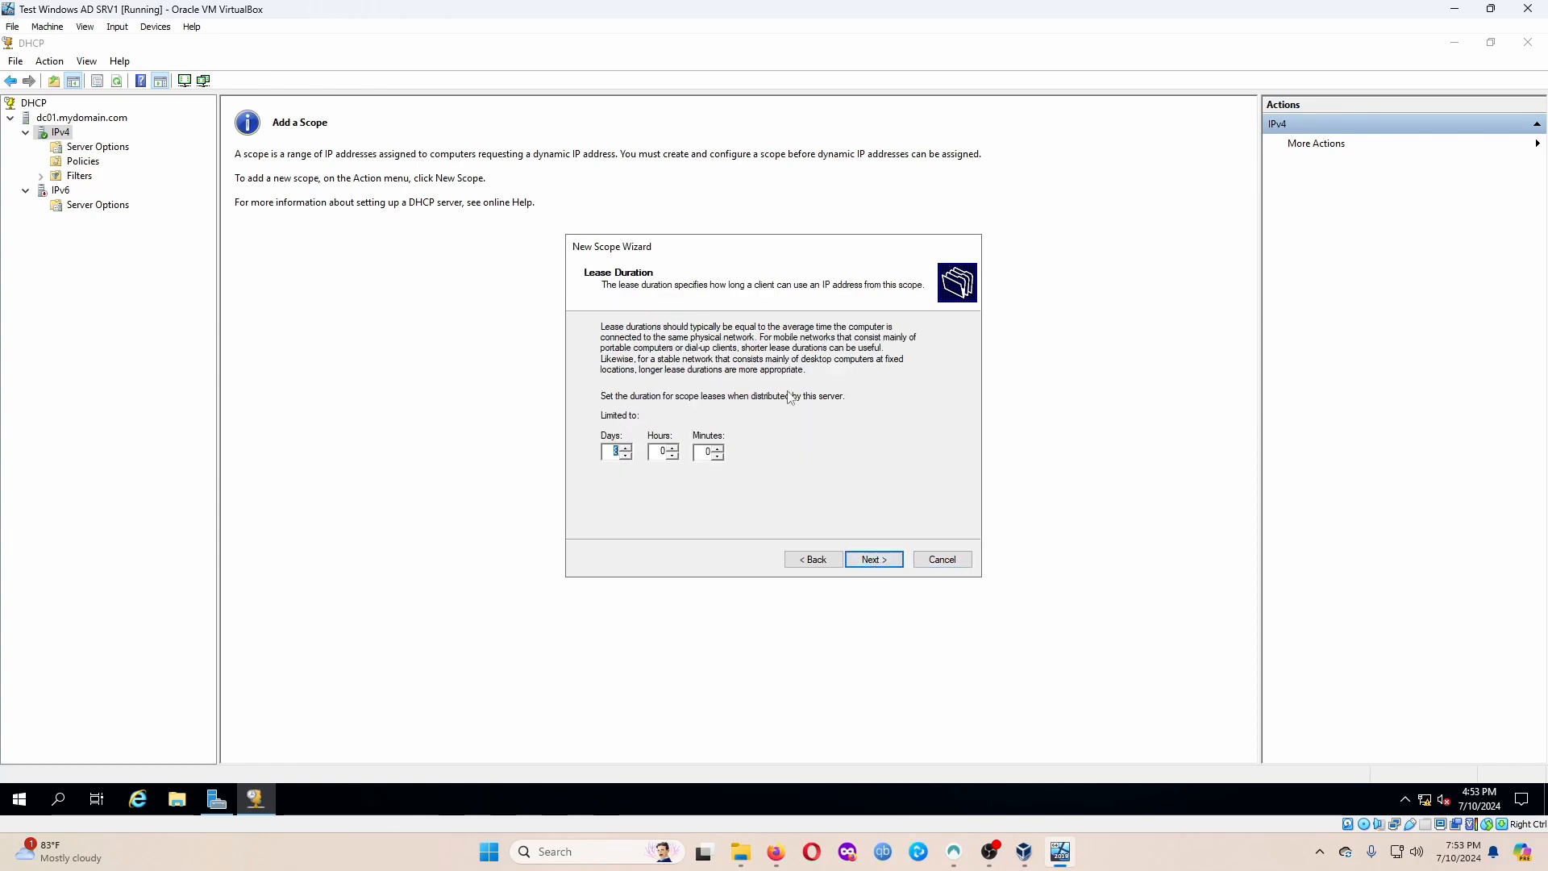
Keep the default lease, configure options now, and add router 172.16.0.1.
{"action": "left_click", "coordinate": [874, 560]}
{"action": "left_click", "coordinate": [874, 559]}
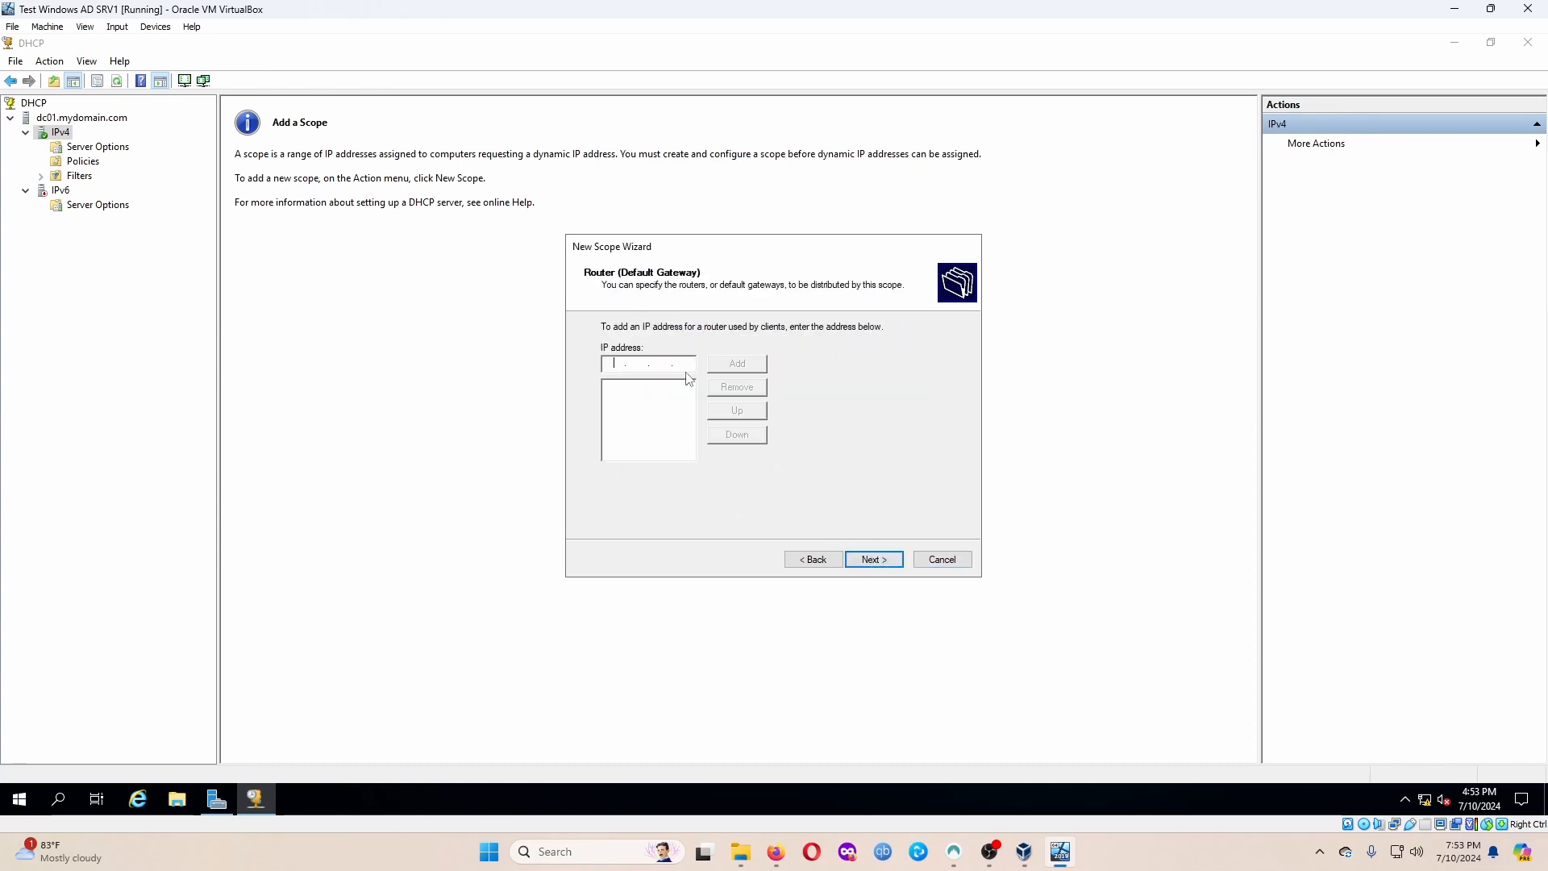
{"action": "type", "text": "172 . 16 . 0 . 1"}
{"action": "left_click", "coordinate": [754, 365]}
{"action": "left_click", "coordinate": [881, 557]}
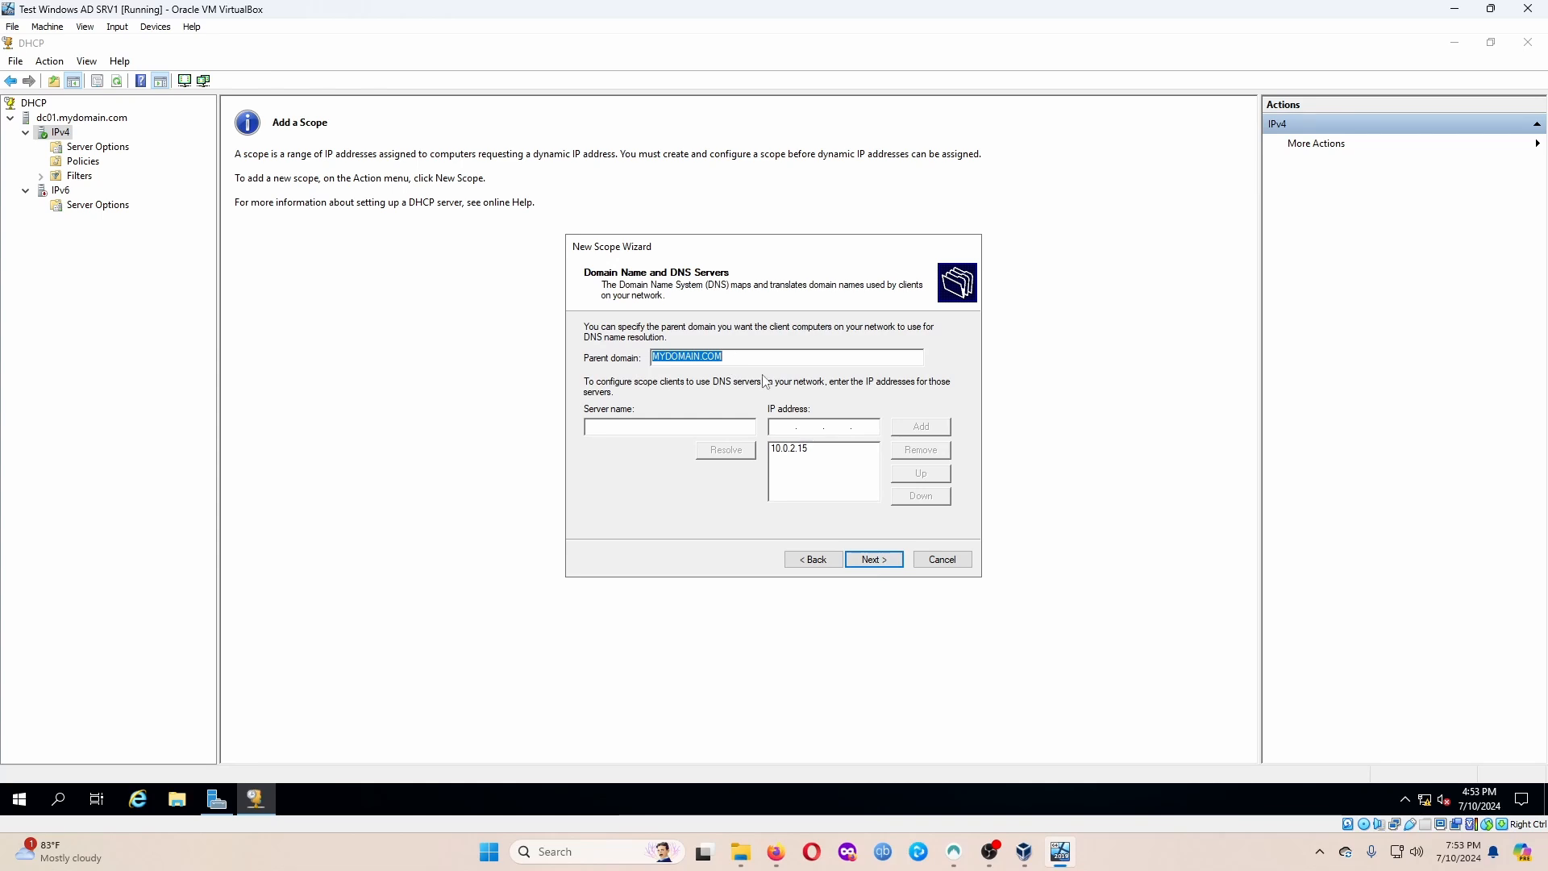
Add DNS server 172.16.0.1 and remove 10.0.2.15 from the DNS list.
{"action": "left_click", "coordinate": [681, 425]}
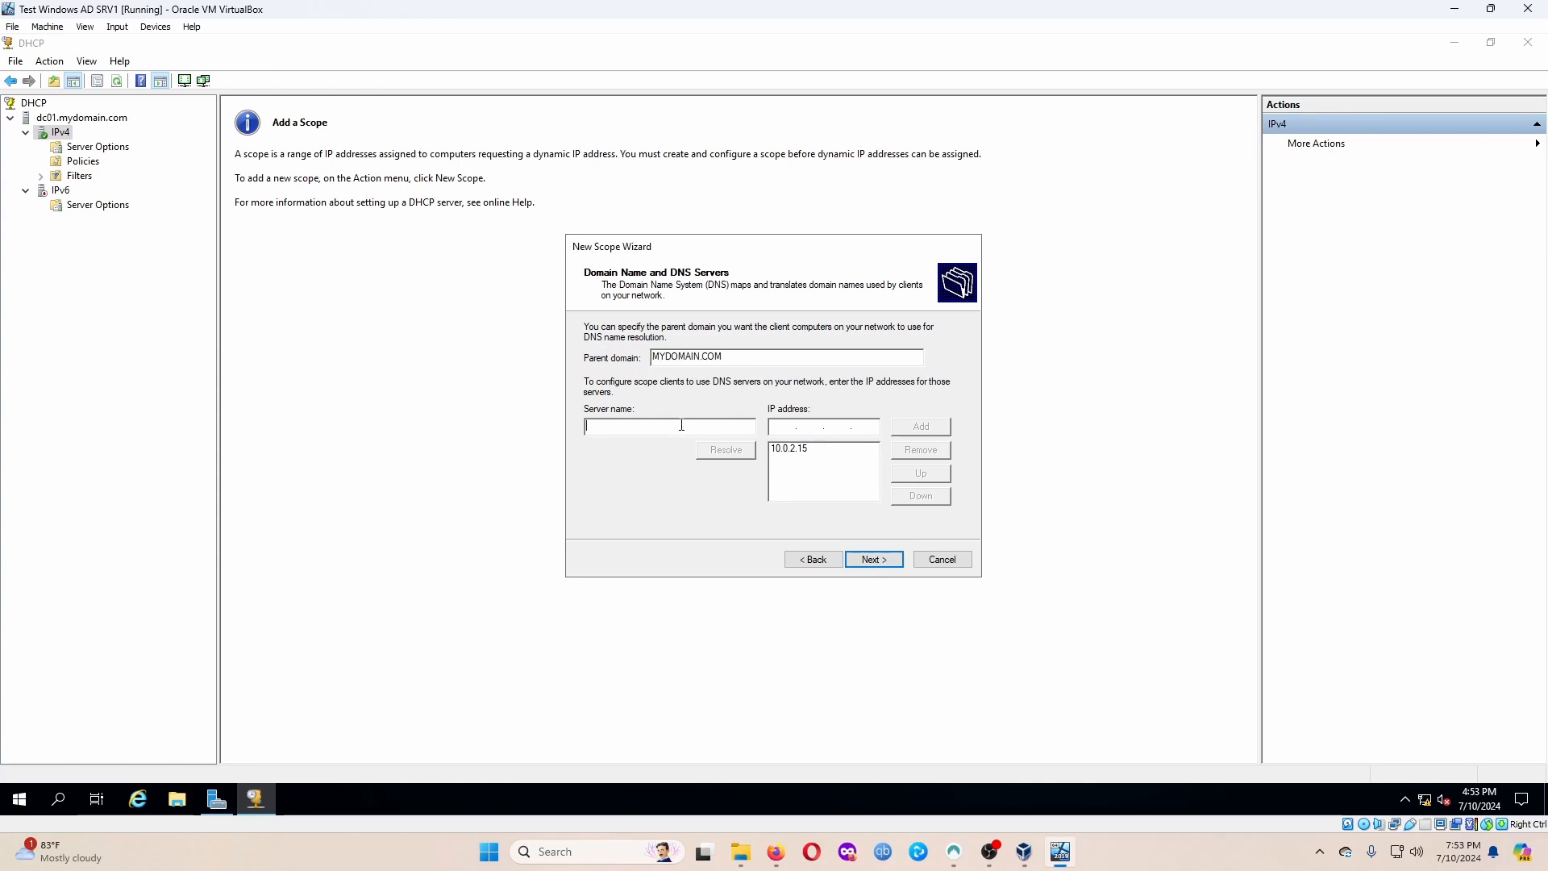
{"action": "type", "text": "DC0"}
{"action": "type", "text": "17216."}
{"action": "type", "text": "0.1"}
{"action": "left_click", "coordinate": [920, 427]}
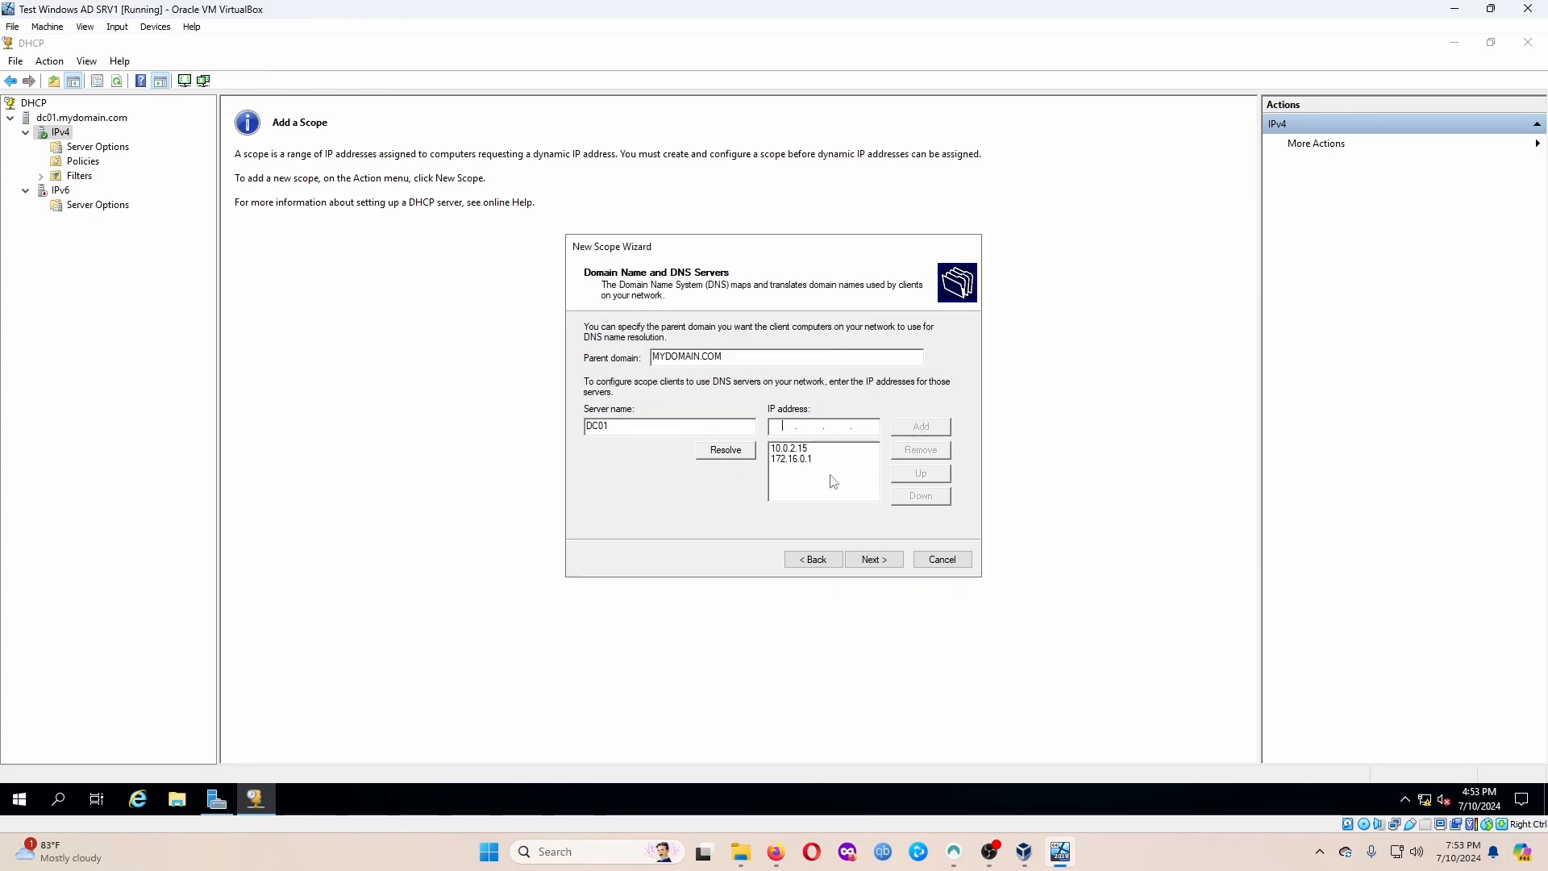
{"action": "left_click", "coordinate": [945, 458]}
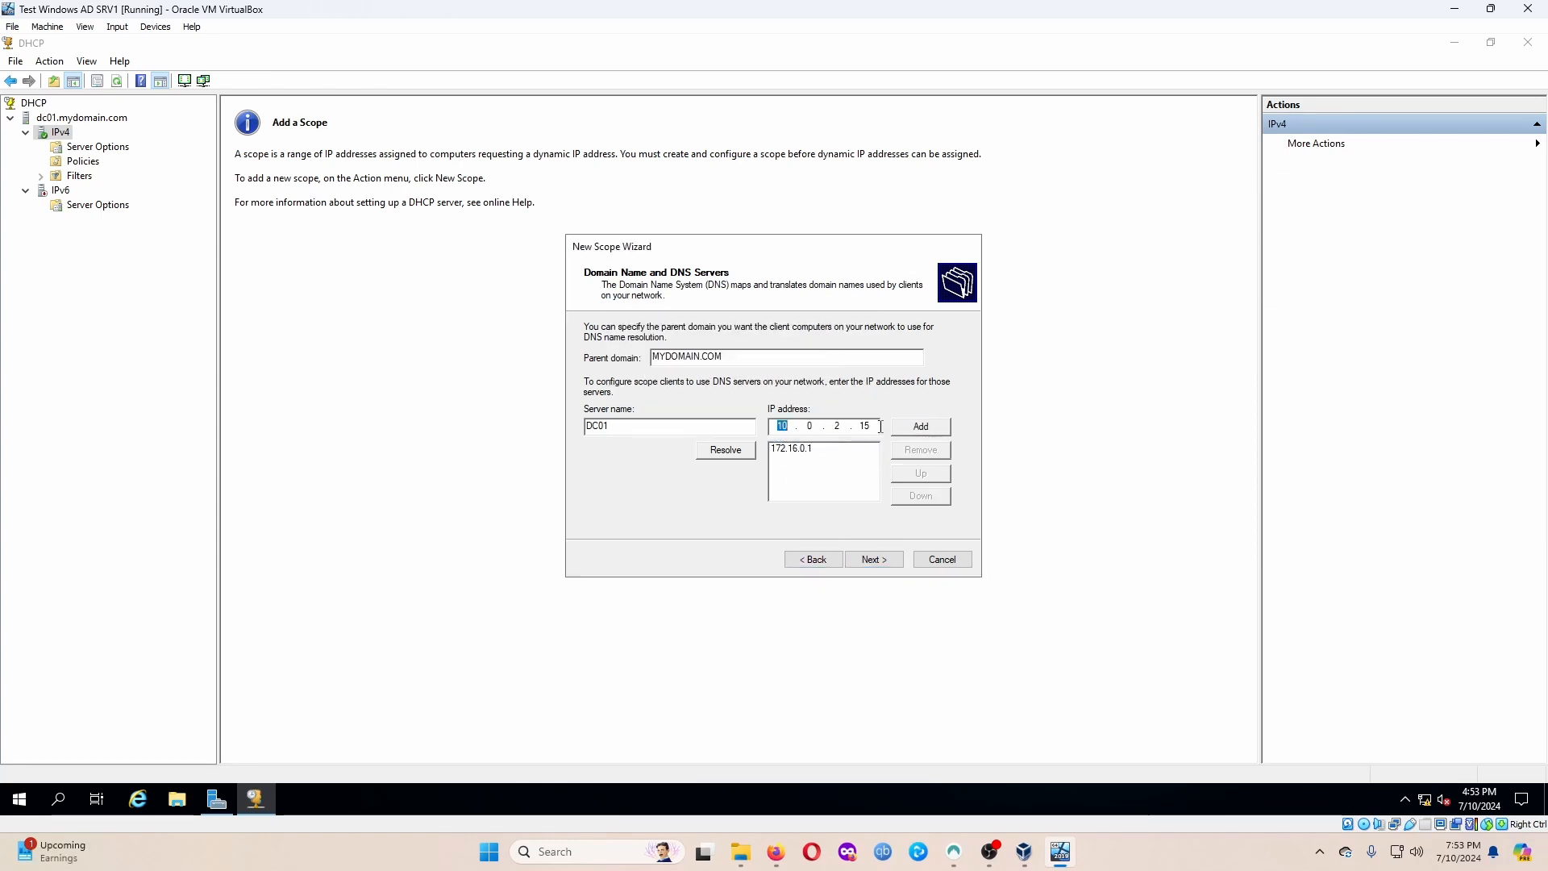
{"action": "key", "text": "Right"}
{"action": "key", "text": "Right"}
{"action": "key", "text": "Right"}
{"action": "key", "text": "BackSpace"}
{"action": "key", "text": "BackSpace"}
{"action": "left_click", "coordinate": [872, 558]}
Skip WINS servers, activate the scope and finish the wizard.
{"action": "left_click", "coordinate": [880, 559]}
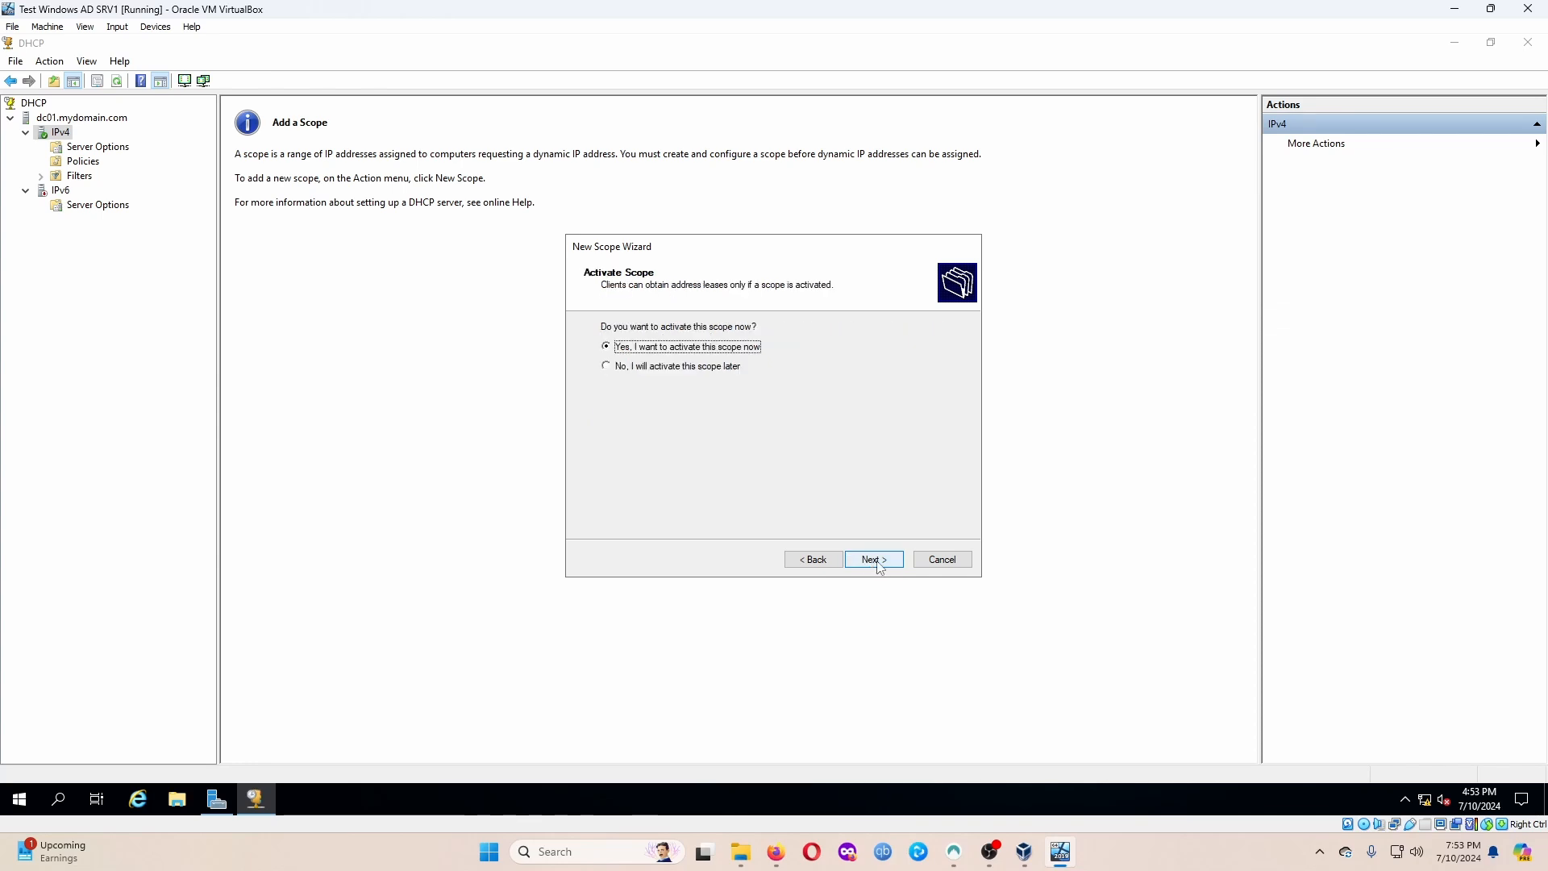
{"action": "left_click", "coordinate": [890, 565]}
{"action": "left_click", "coordinate": [891, 566]}
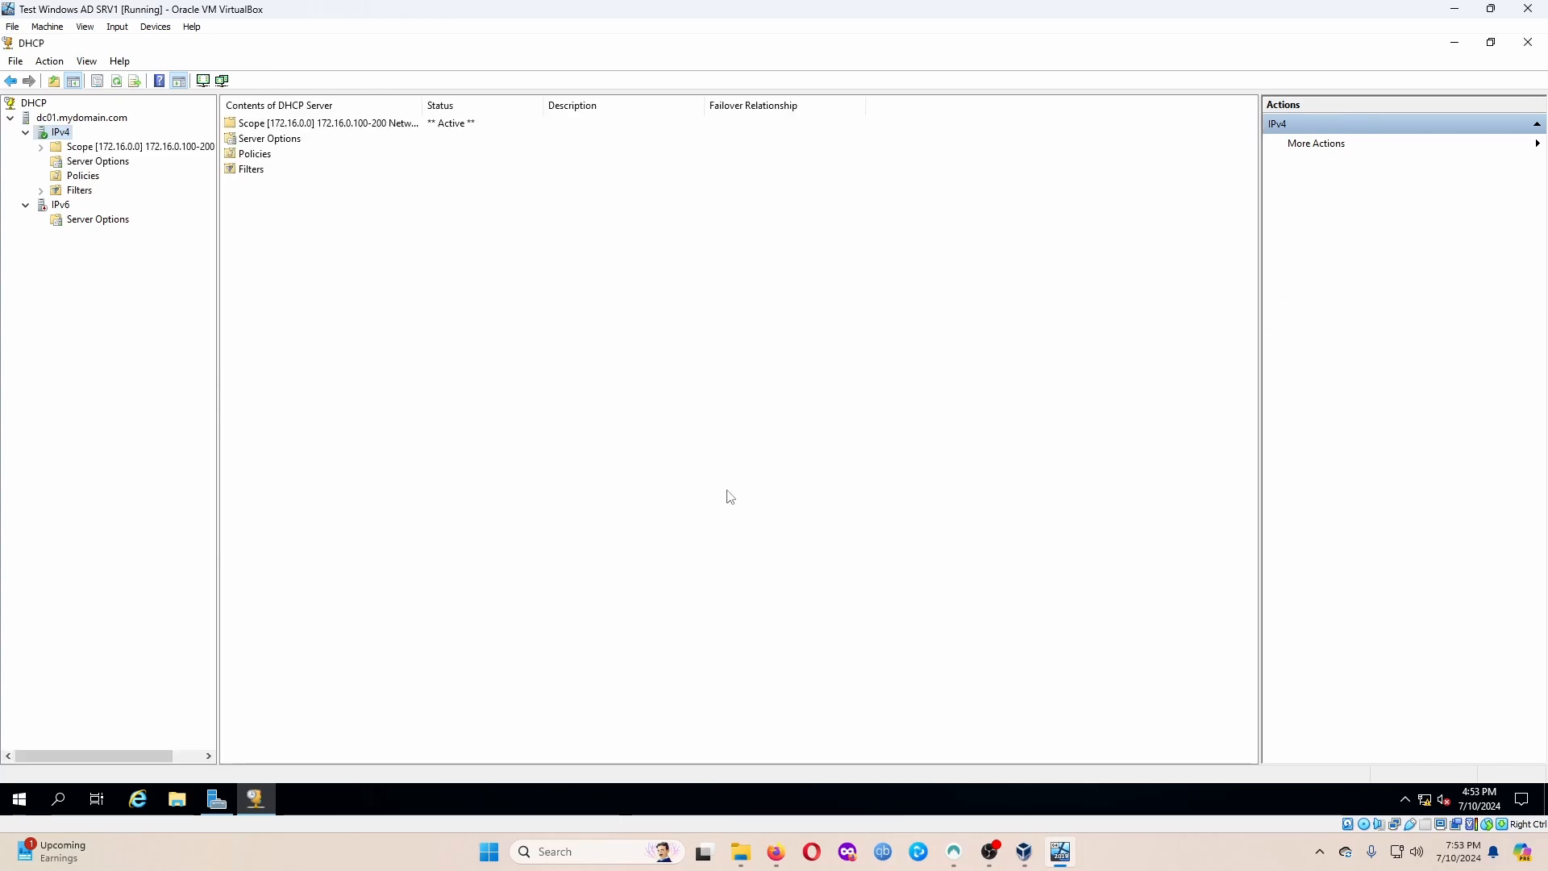
Review the new scope and the server's authorization, then close the DHCP console.
{"action": "double_click", "coordinate": [42, 146]}
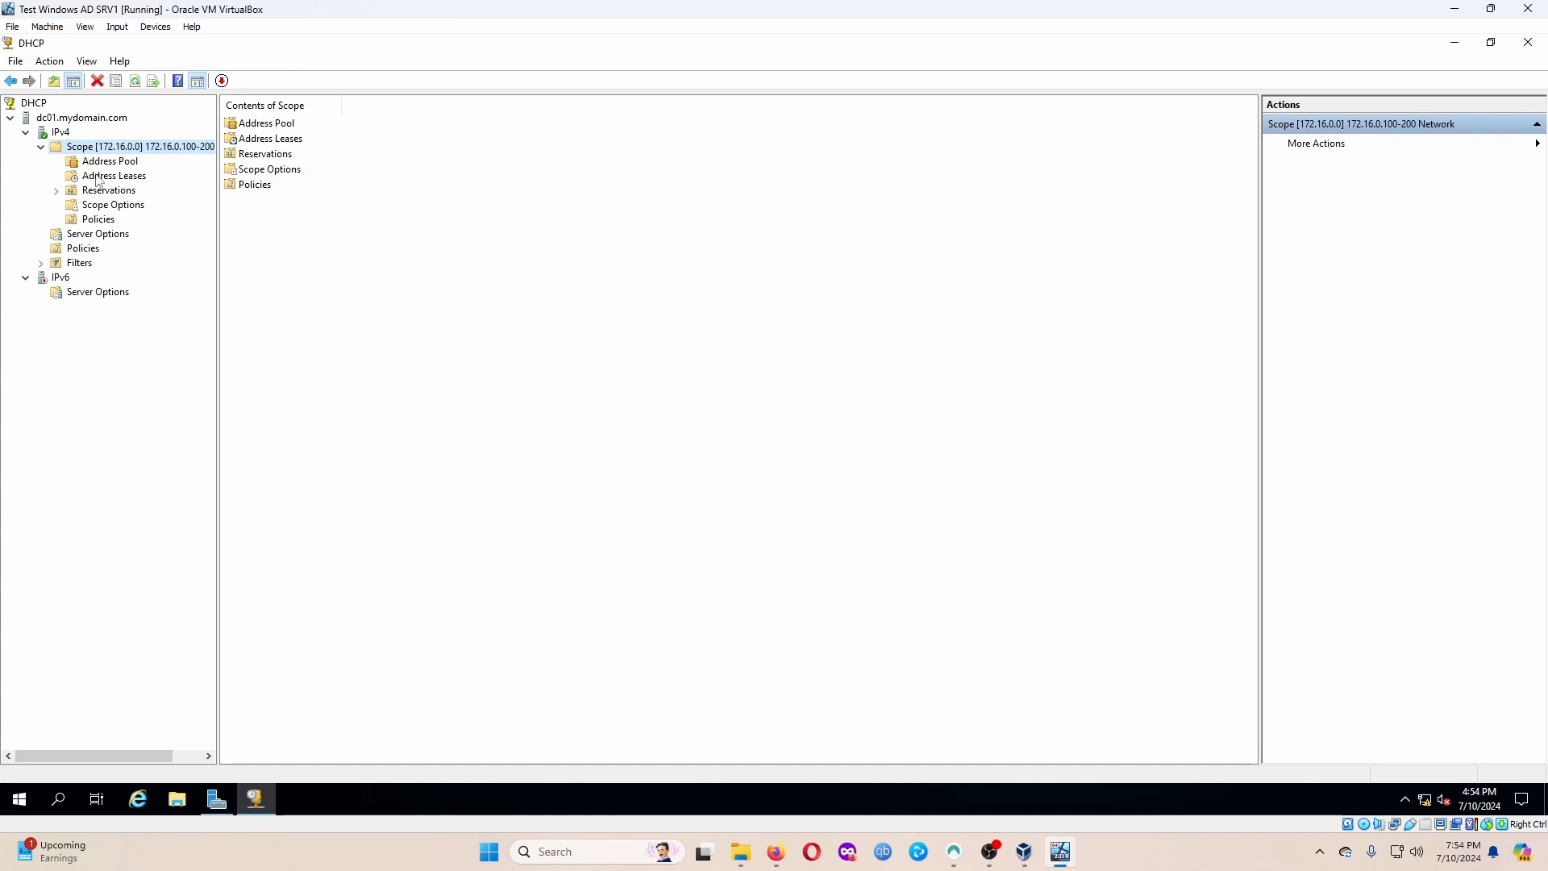
{"action": "left_click", "coordinate": [62, 130]}
{"action": "right_click", "coordinate": [63, 118]}
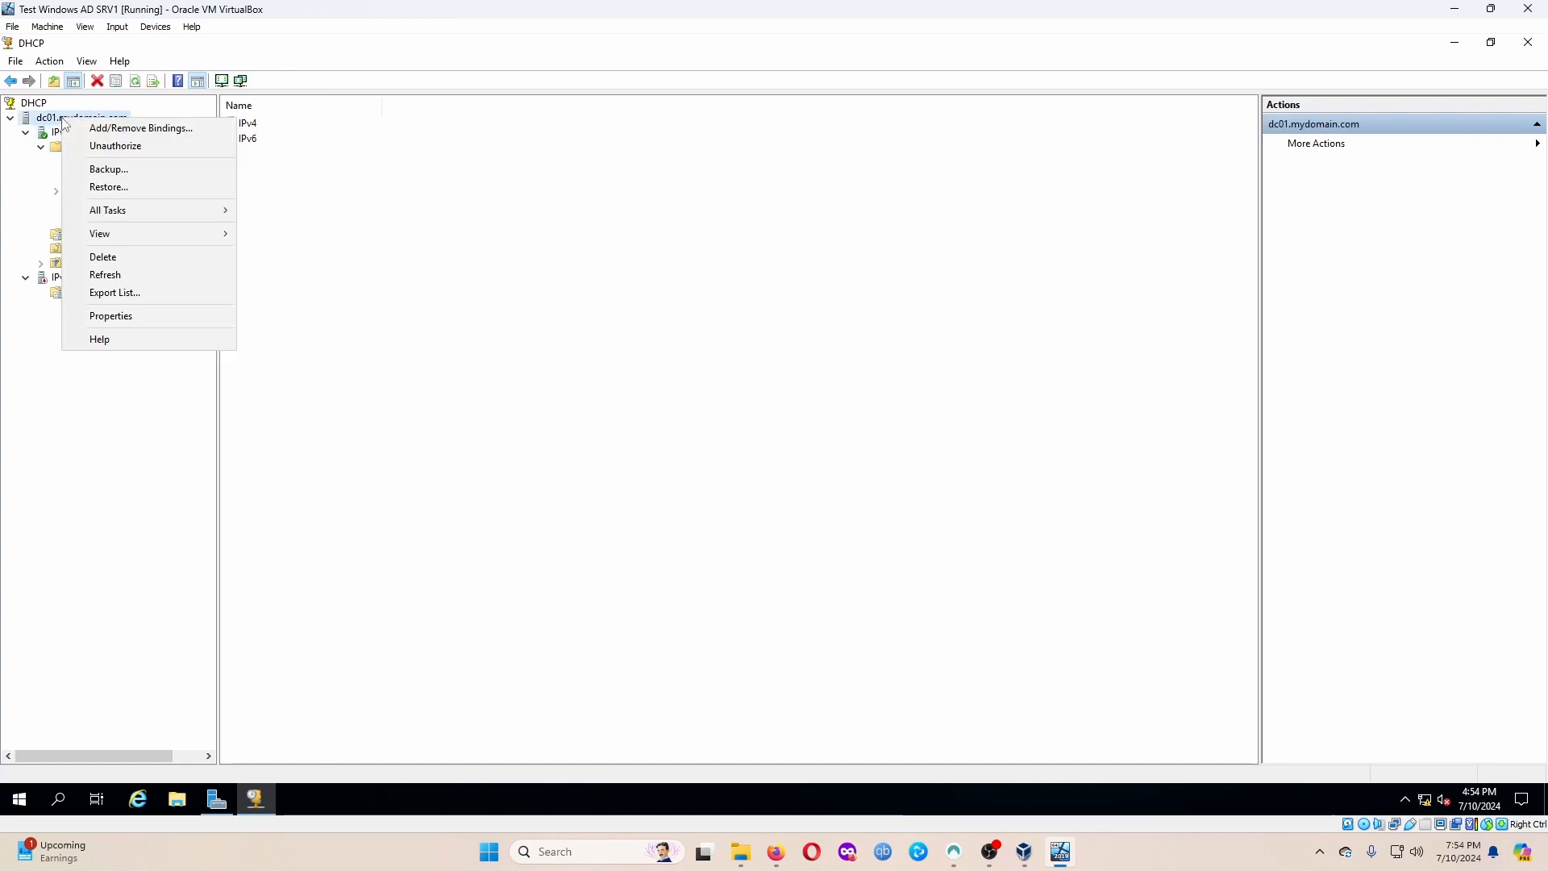
{"action": "left_click", "coordinate": [278, 177]}
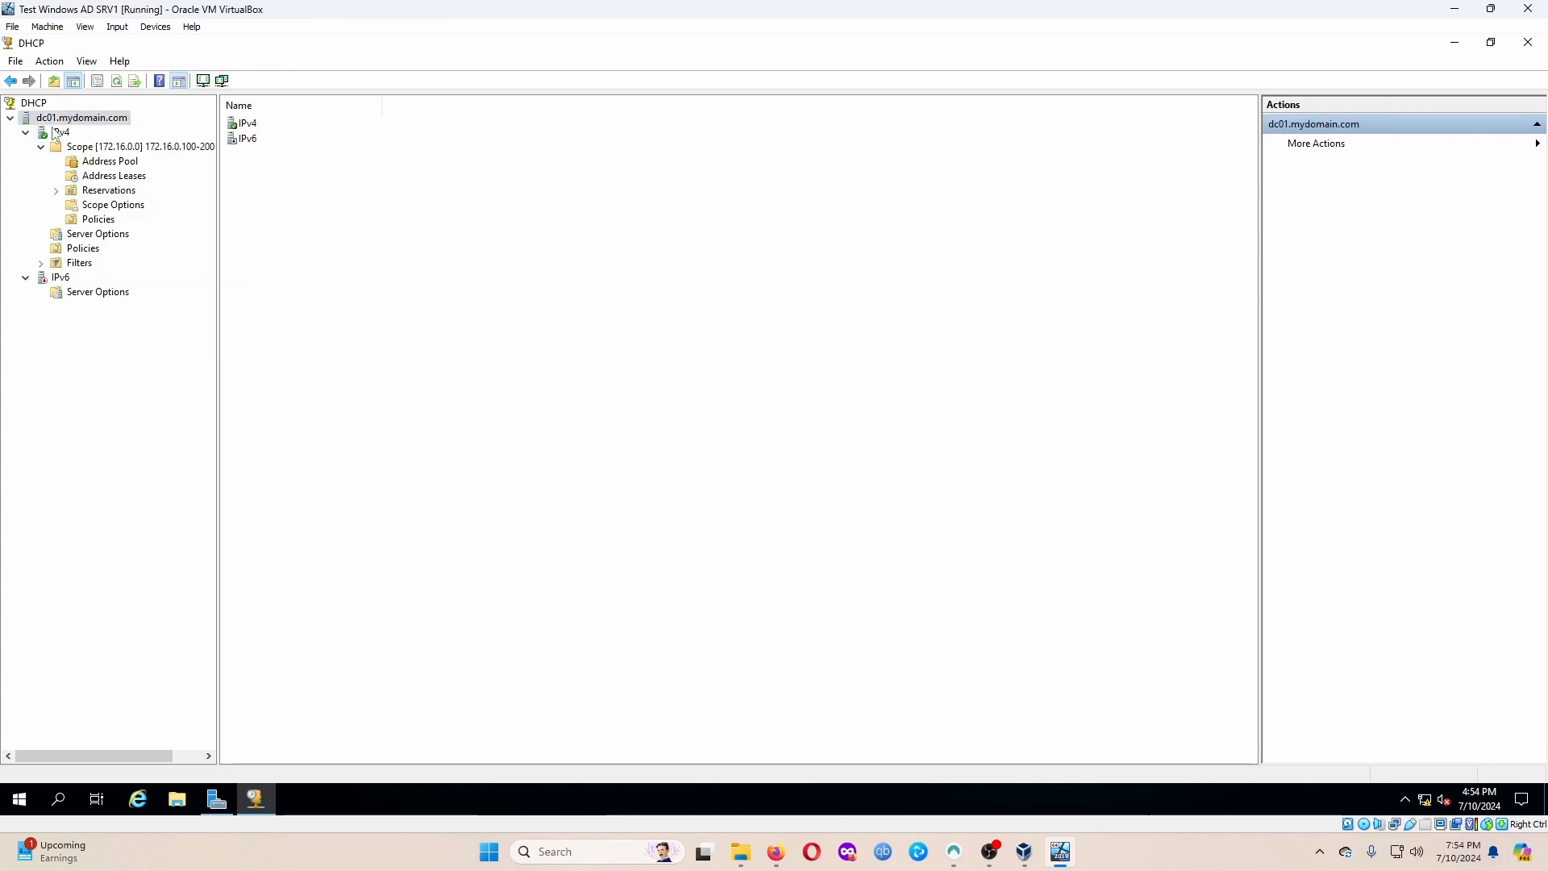
{"action": "key", "text": "Down"}
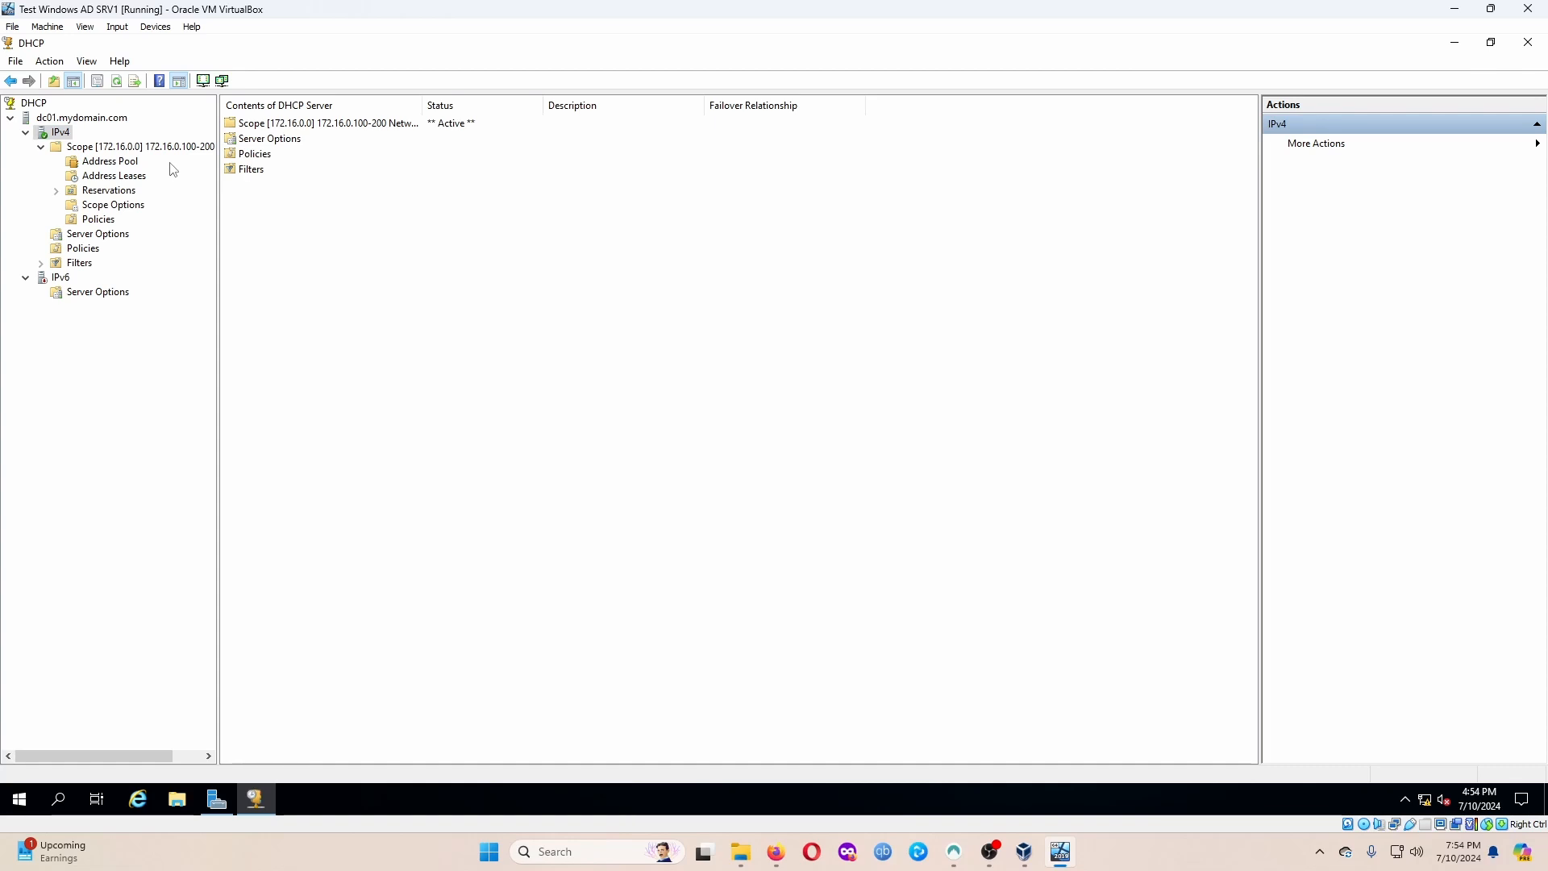
{"action": "left_click", "coordinate": [1527, 42]}
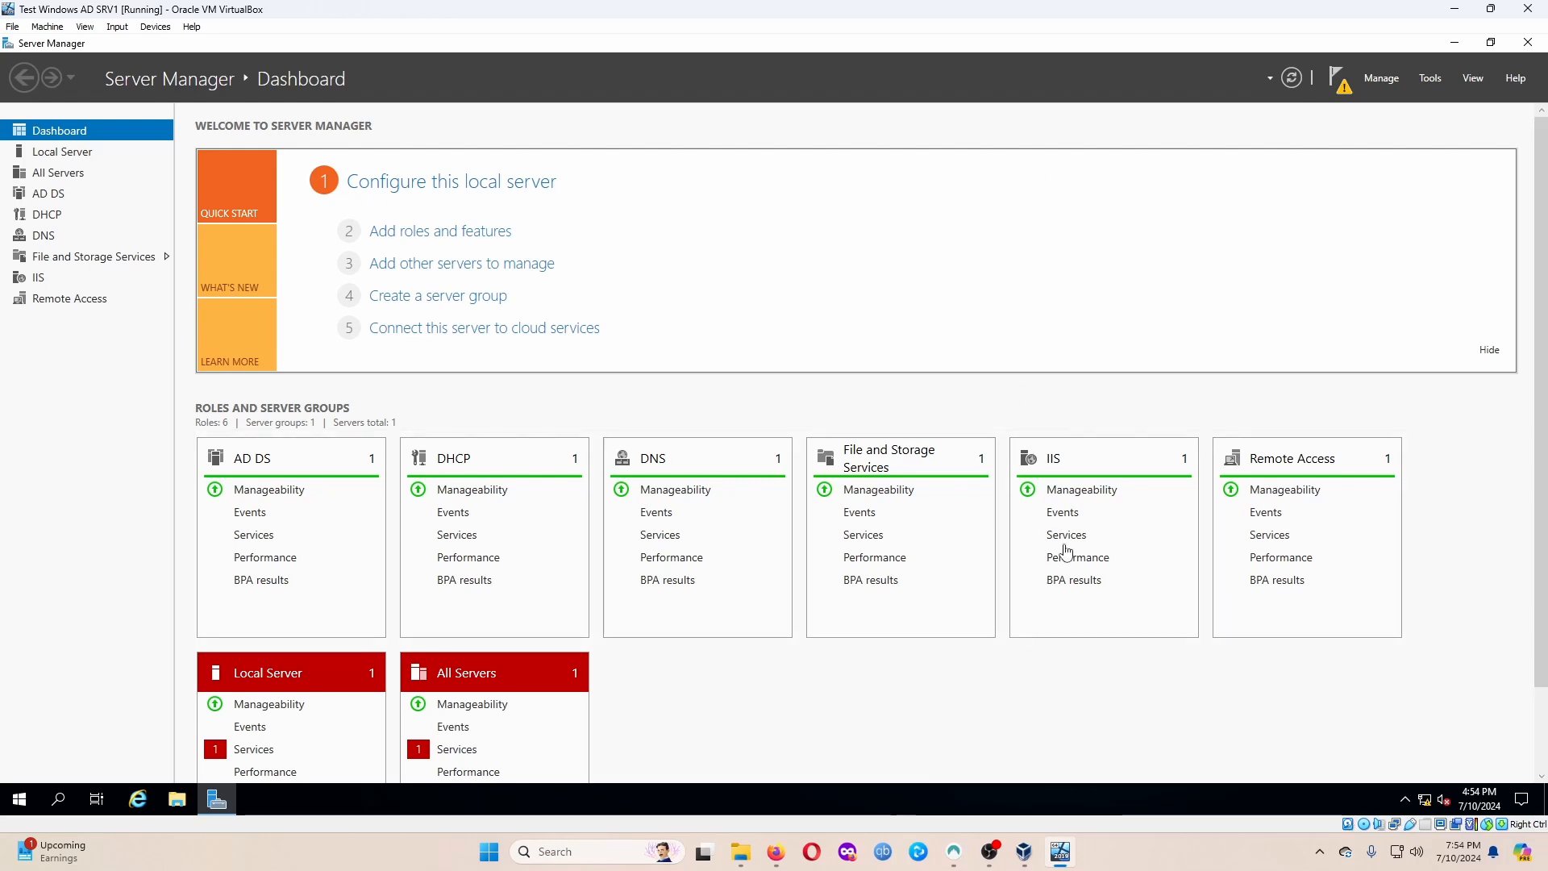
Minimize Server Manager and copy the AD_PS-master folder from the host onto the VM desktop.
{"action": "left_click", "coordinate": [740, 851]}
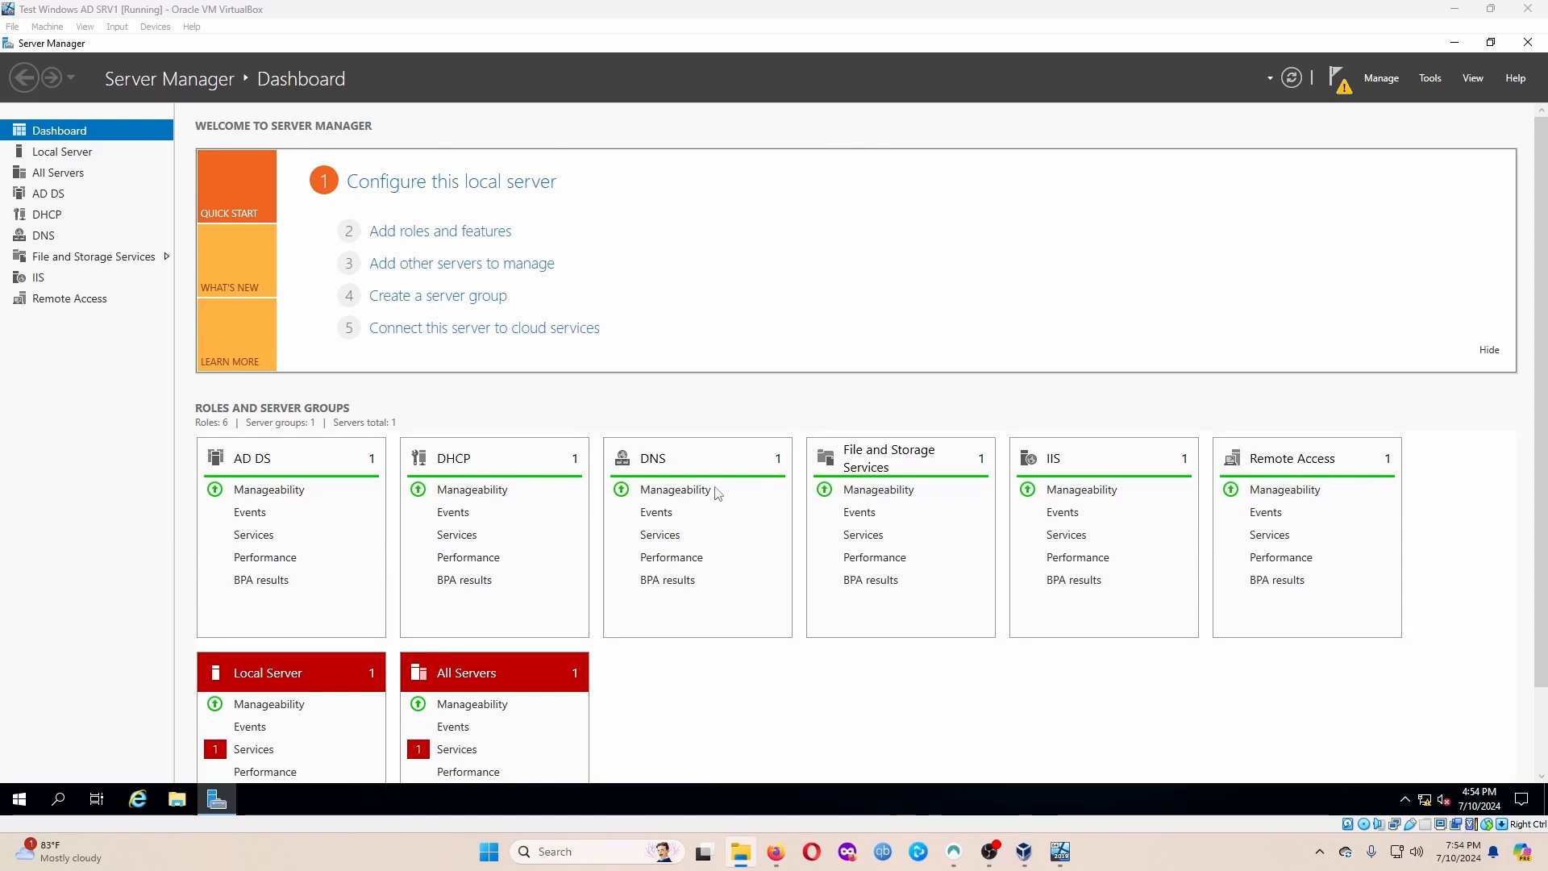
{"action": "left_click", "coordinate": [1432, 84]}
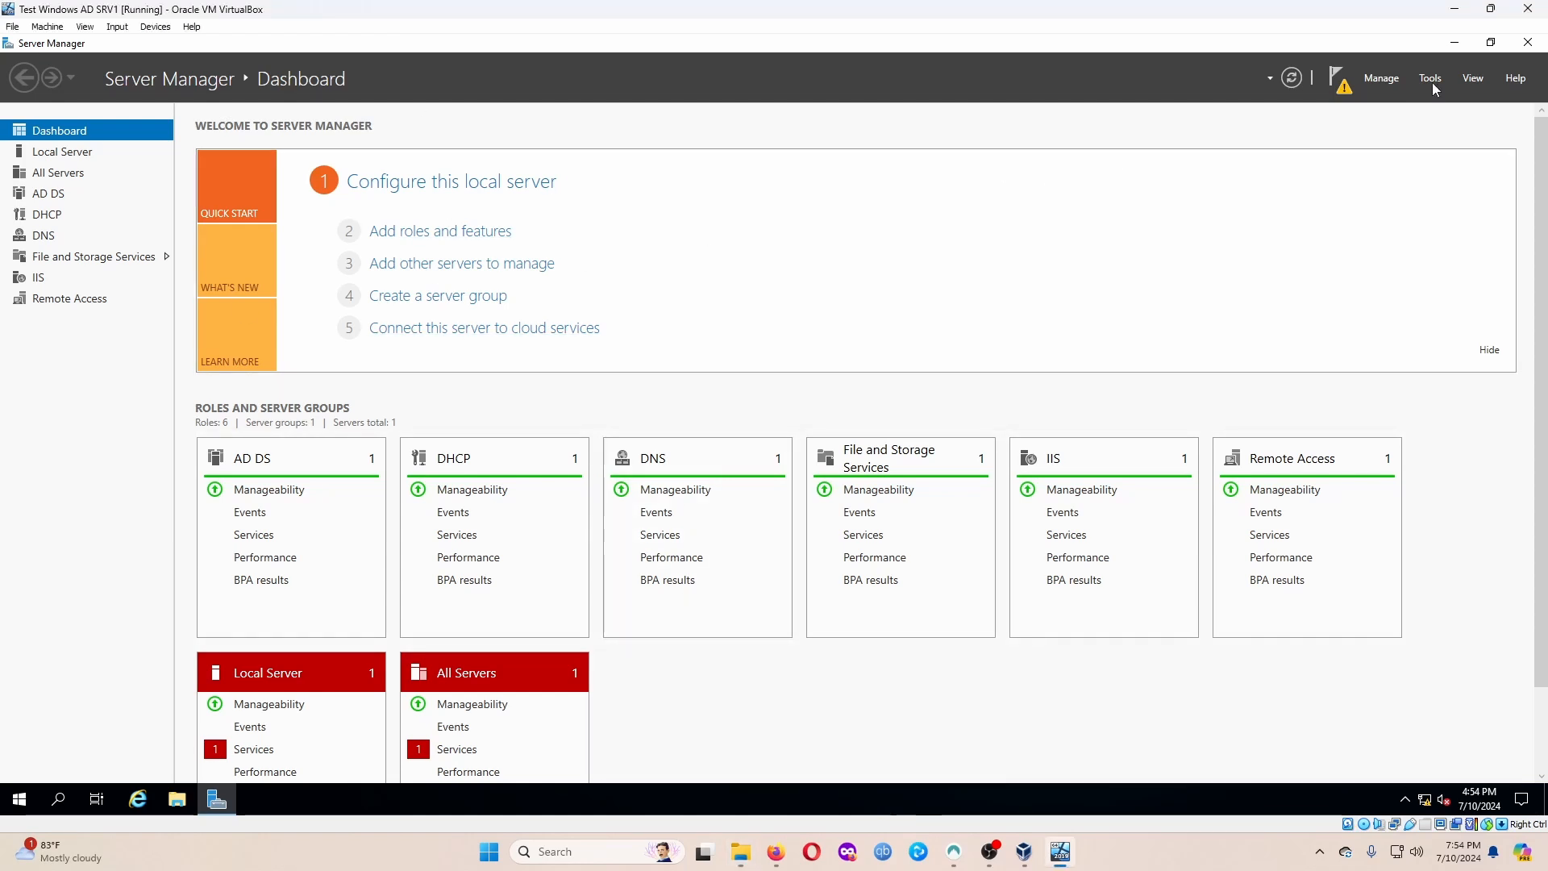
{"action": "left_click", "coordinate": [1455, 42]}
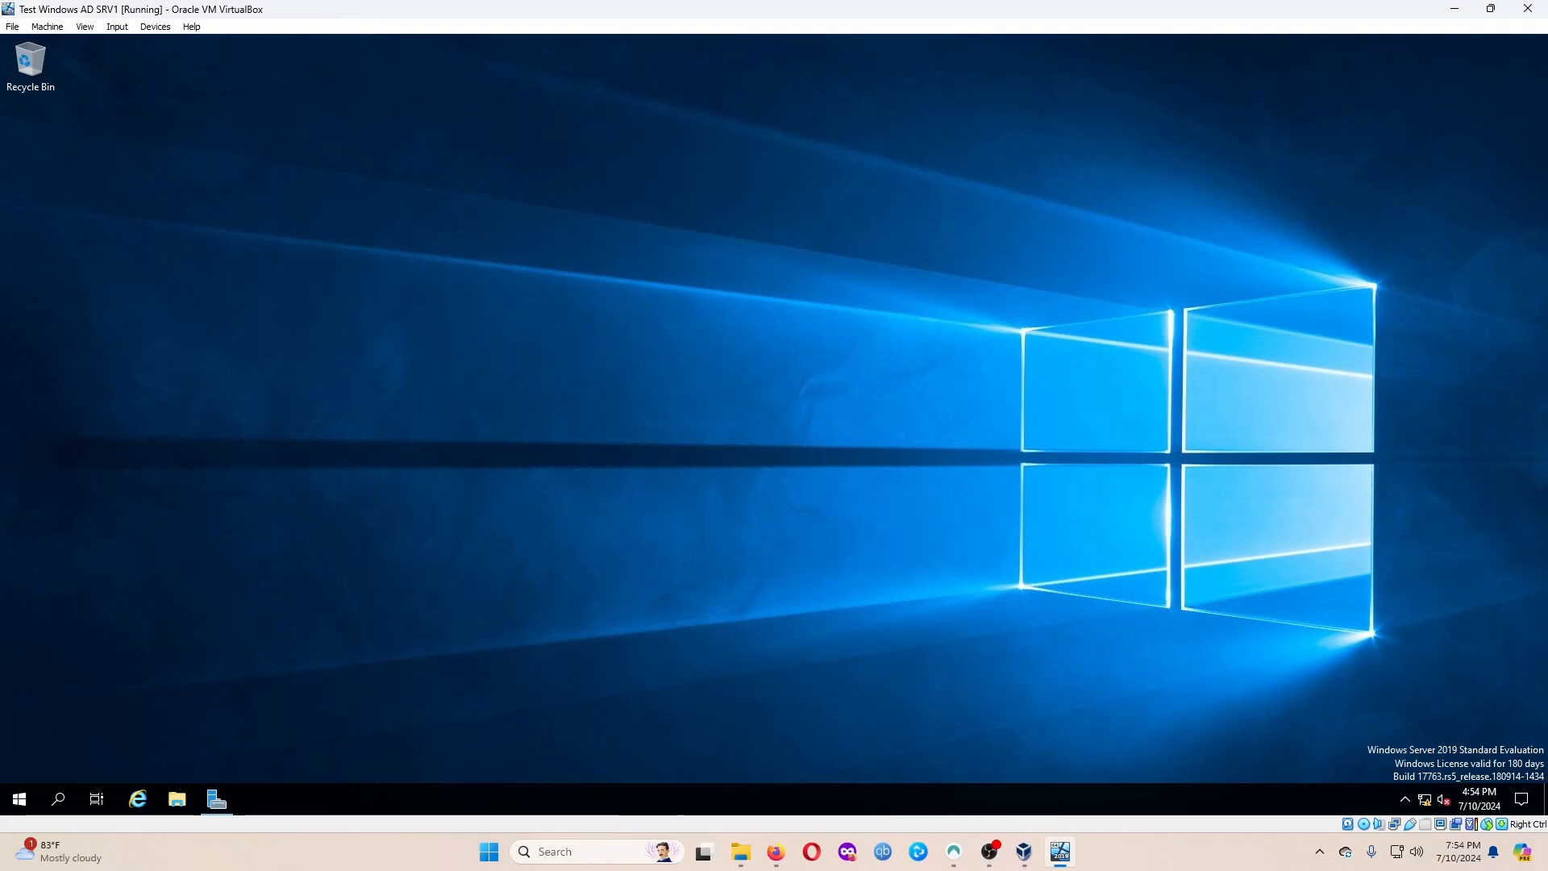
{"action": "key", "text": "alt+Tab"}
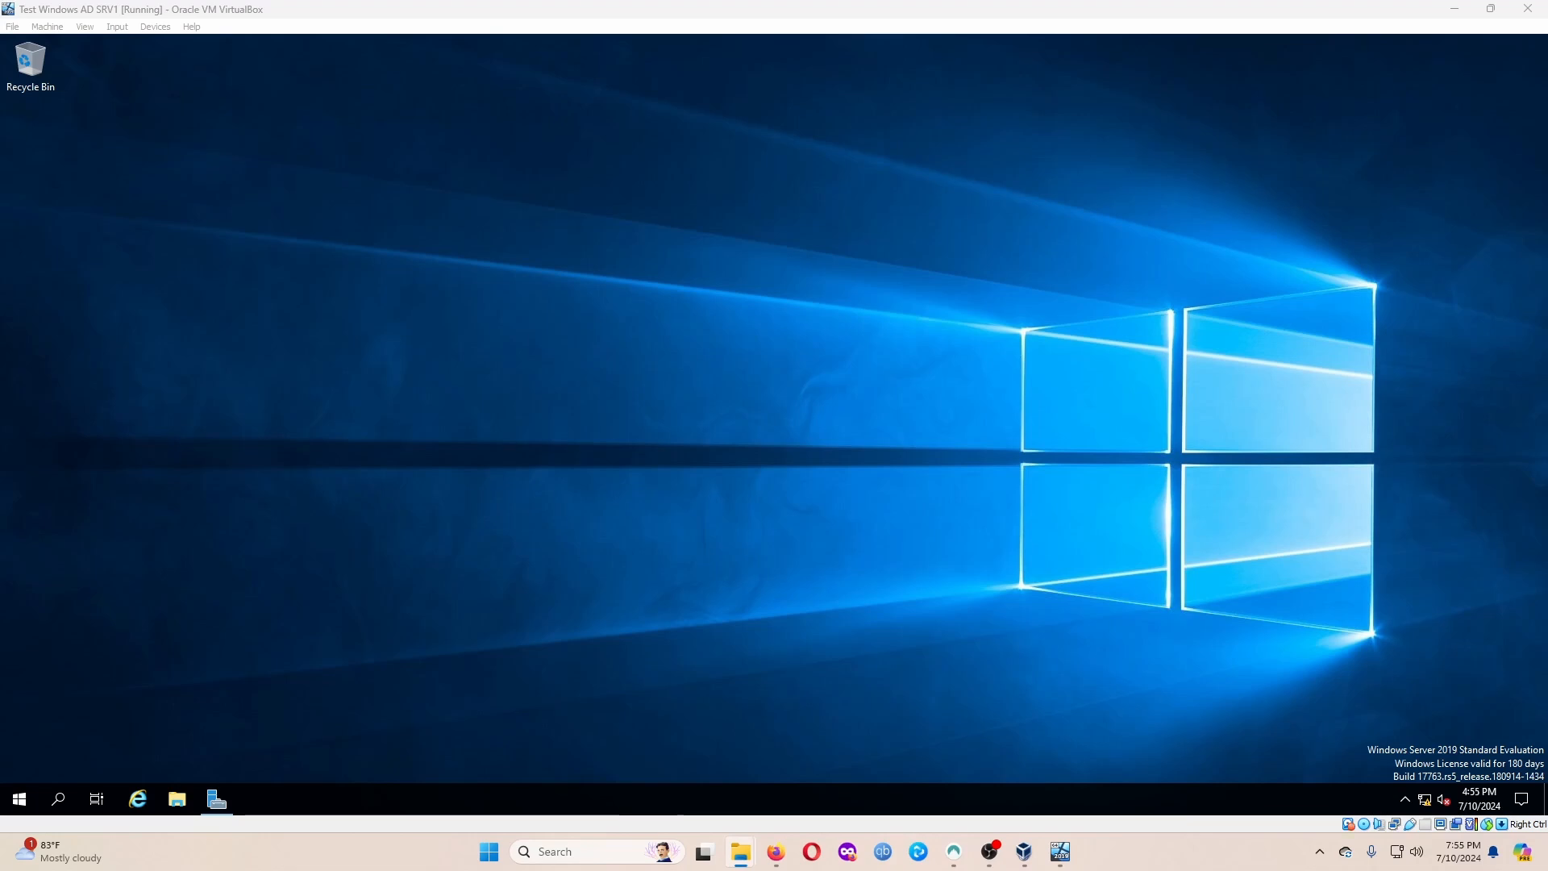
{"action": "left_click_drag", "start_coordinate": [1232, 418], "coordinate": [41, 134]}
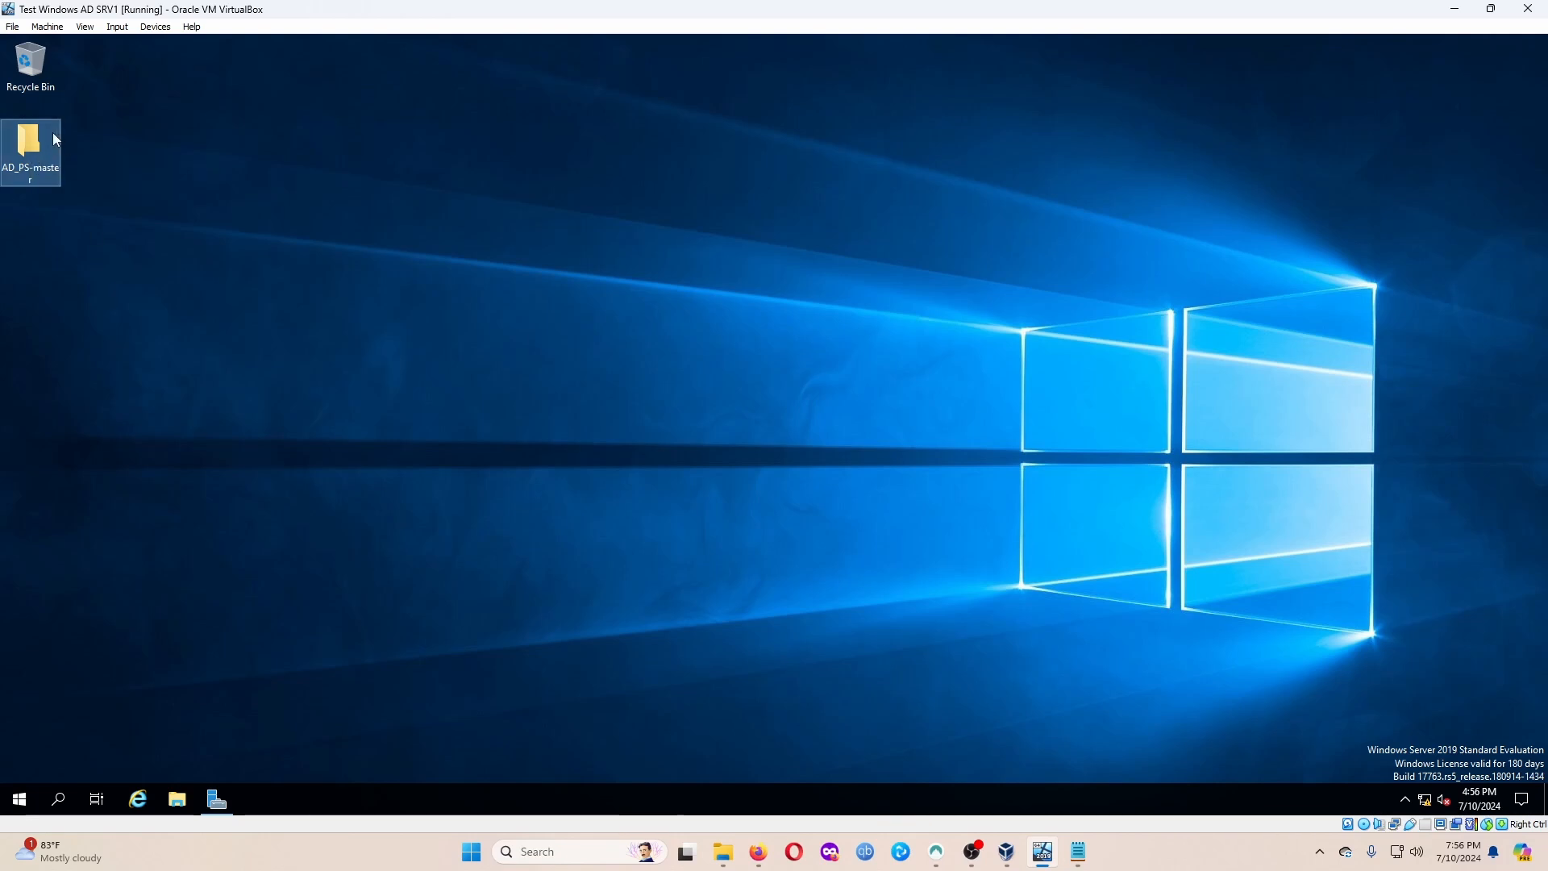
Open names.txt from AD_PS-master and add a new full name as line 1.
{"action": "double_click", "coordinate": [52, 132]}
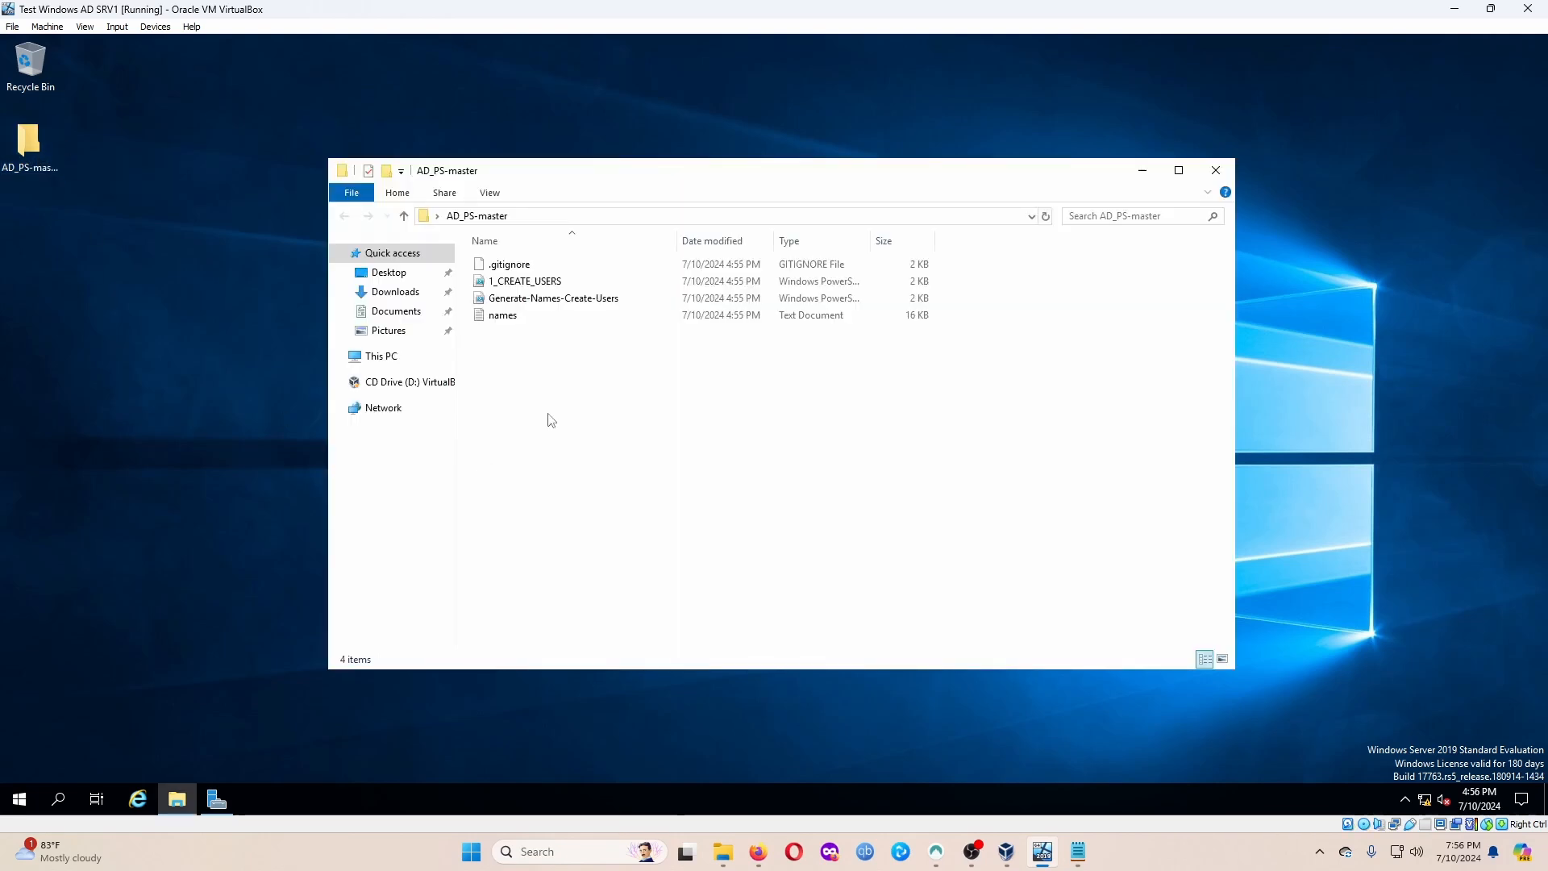
{"action": "left_click", "coordinate": [514, 320]}
{"action": "double_click", "coordinate": [514, 318]}
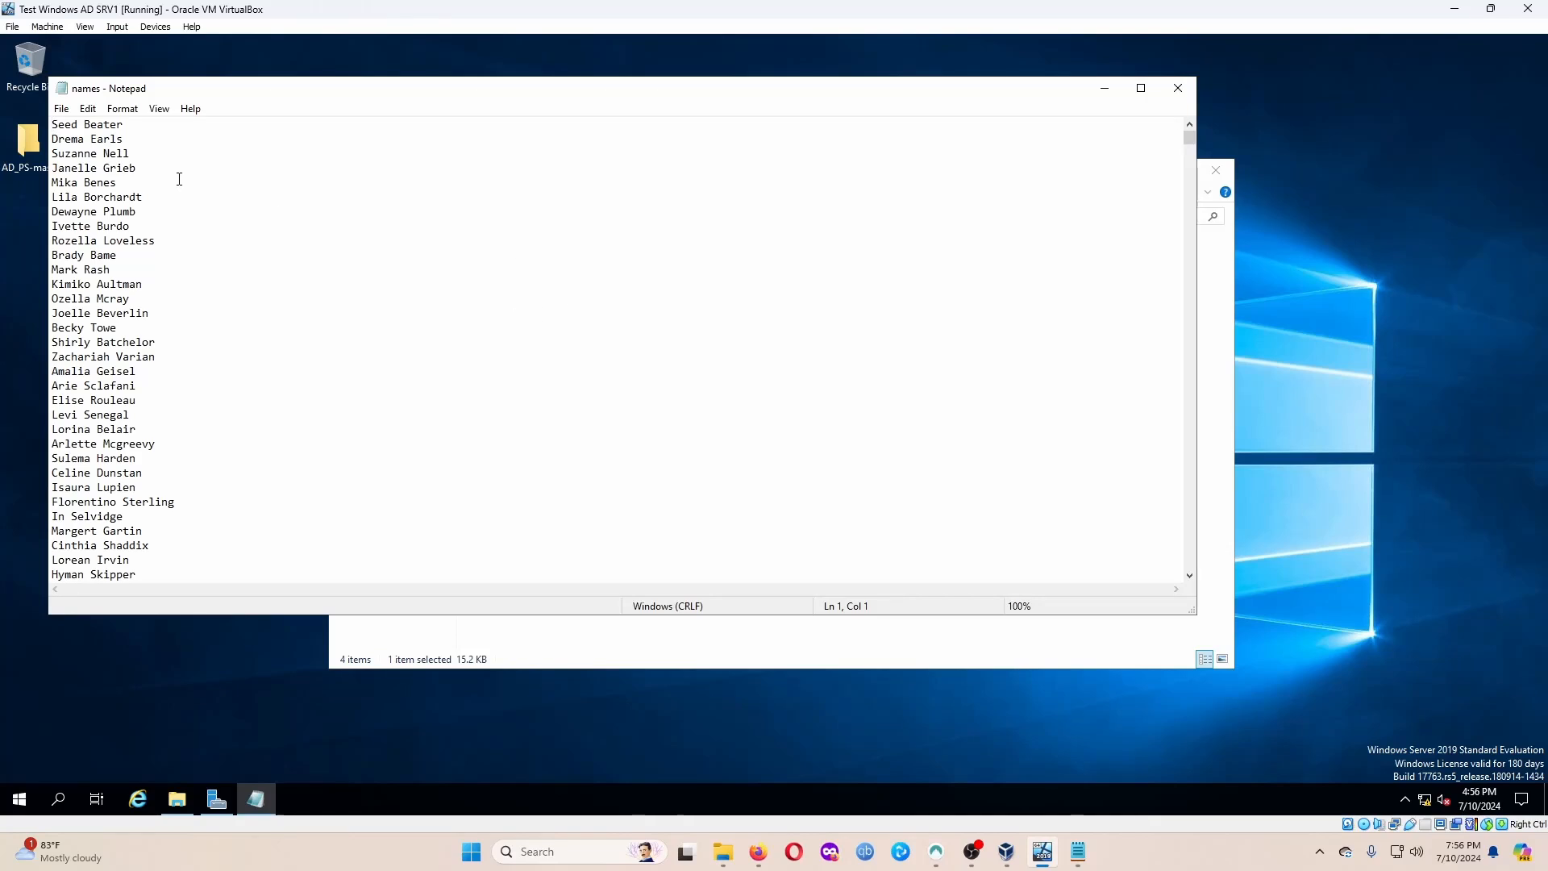
{"action": "key", "text": "Return"}
{"action": "key", "text": "Up"}
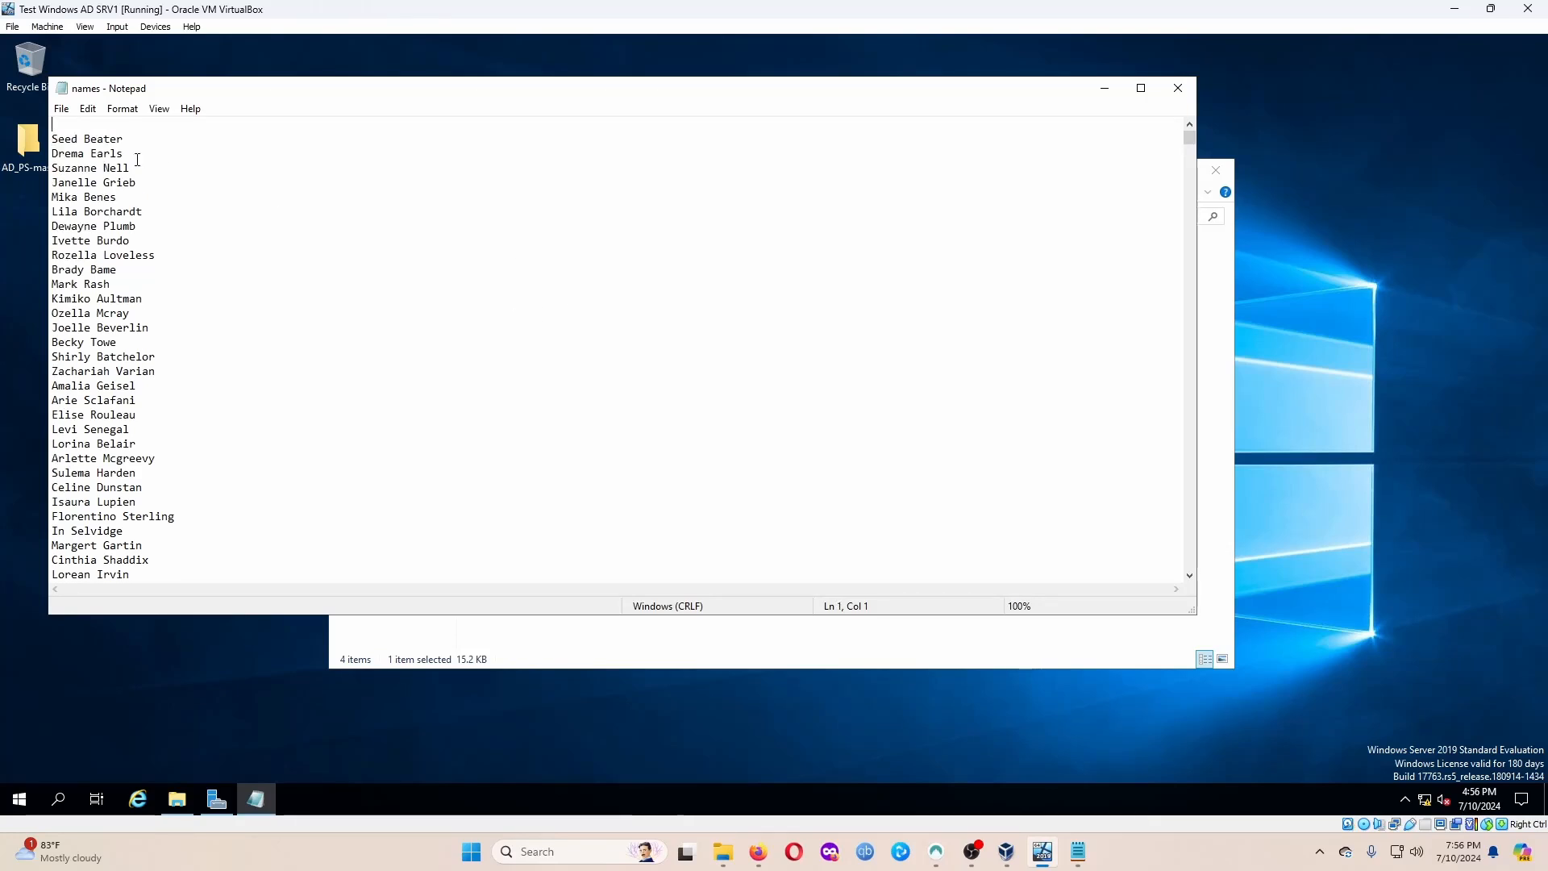
{"action": "key", "text": "Down"}
{"action": "key", "text": "Down"}
{"action": "key", "text": "Down"}
{"action": "key", "text": "Down"}
{"action": "key", "text": "Down"}
{"action": "key", "text": "Down"}
{"action": "key", "text": "Down"}
{"action": "key", "text": "Up"}
{"action": "key", "text": "Up"}
{"action": "key", "text": "Up"}
{"action": "key", "text": "Up"}
{"action": "key", "text": "Up"}
{"action": "key", "text": "Up"}
{"action": "key", "text": "Up"}
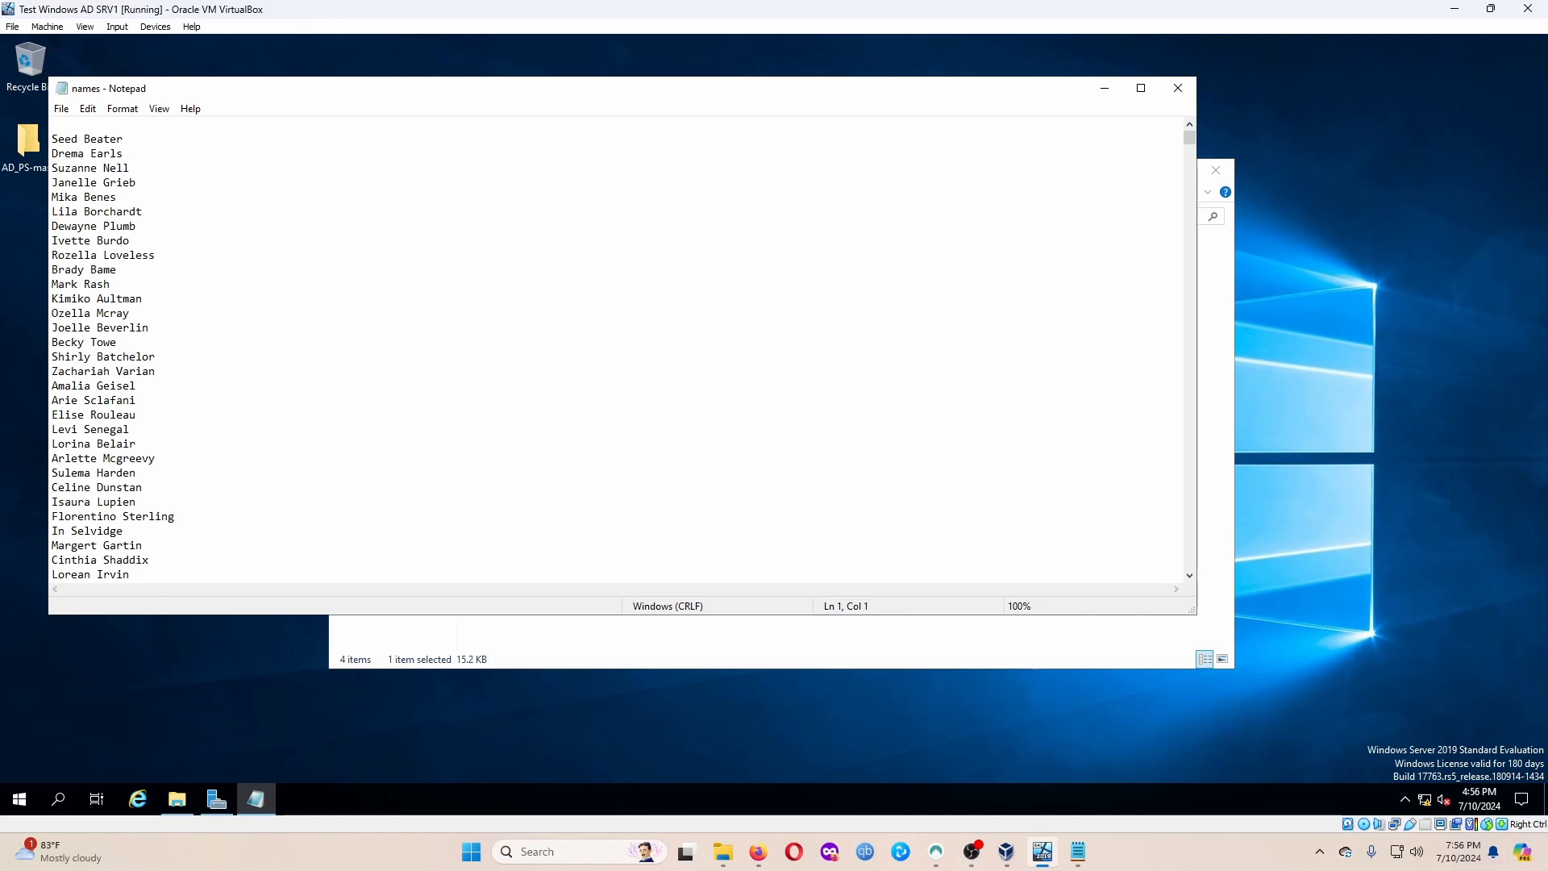
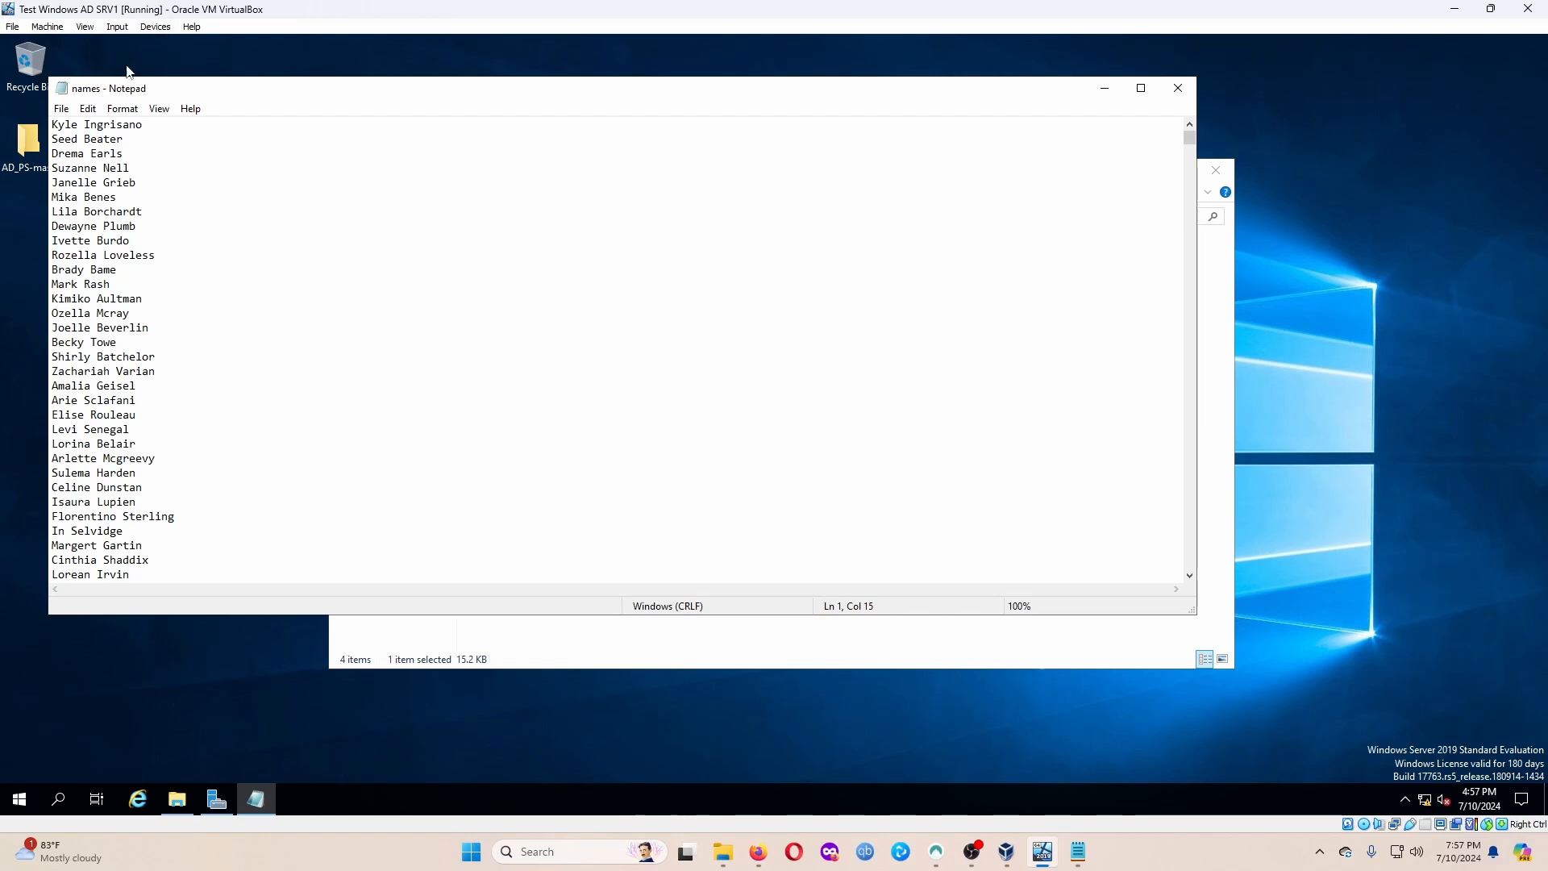
Save the edited names.txt and close Notepad.
{"action": "left_click", "coordinate": [61, 108]}
{"action": "mouse_move", "coordinate": [84, 113]}
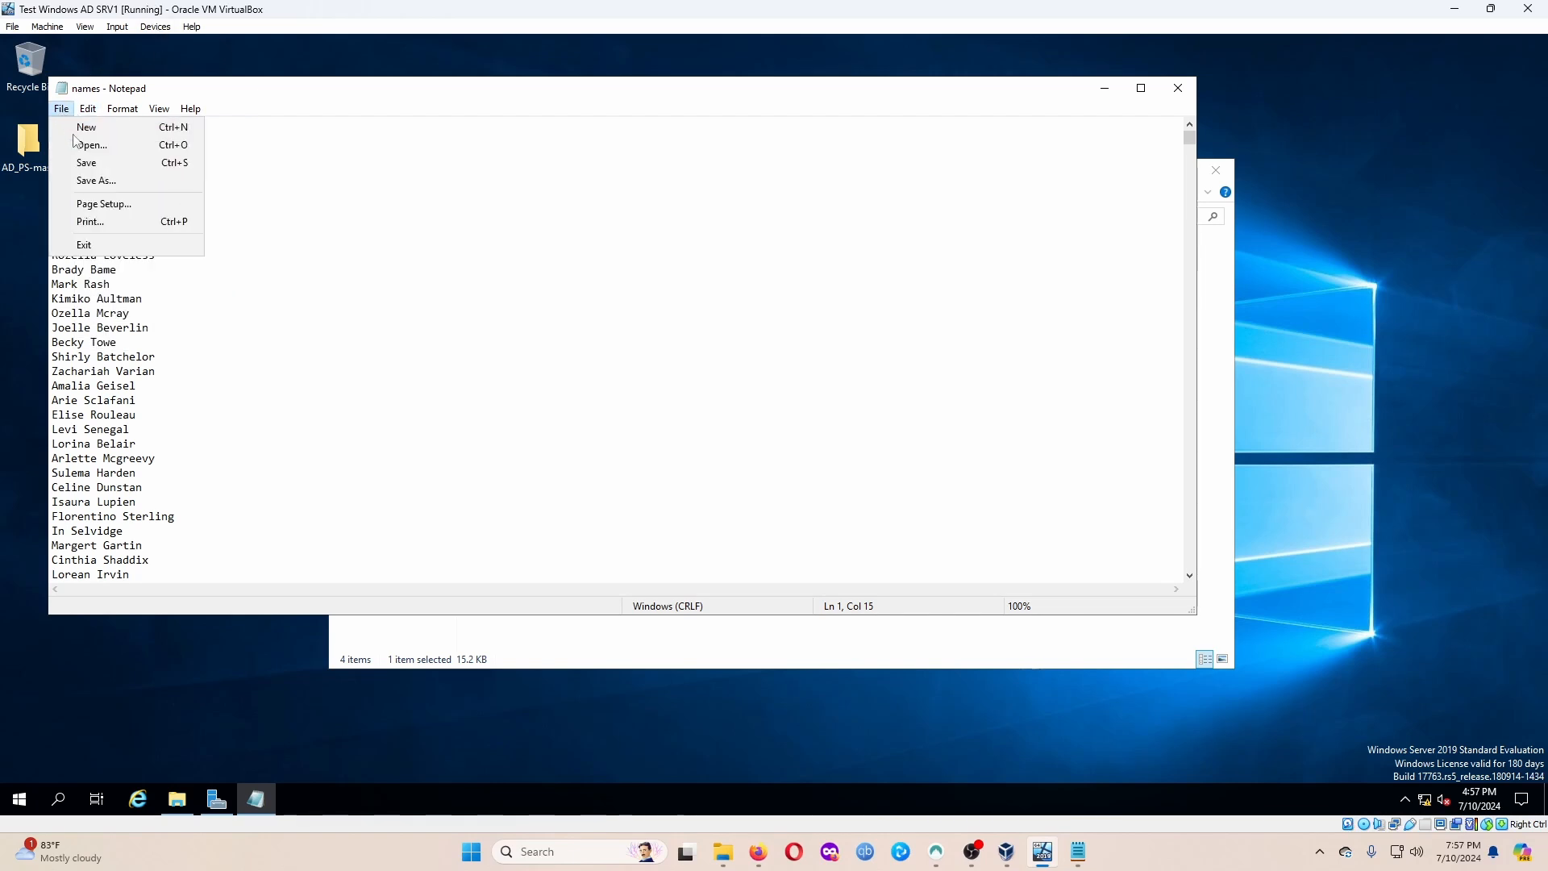
{"action": "left_click", "coordinate": [121, 161]}
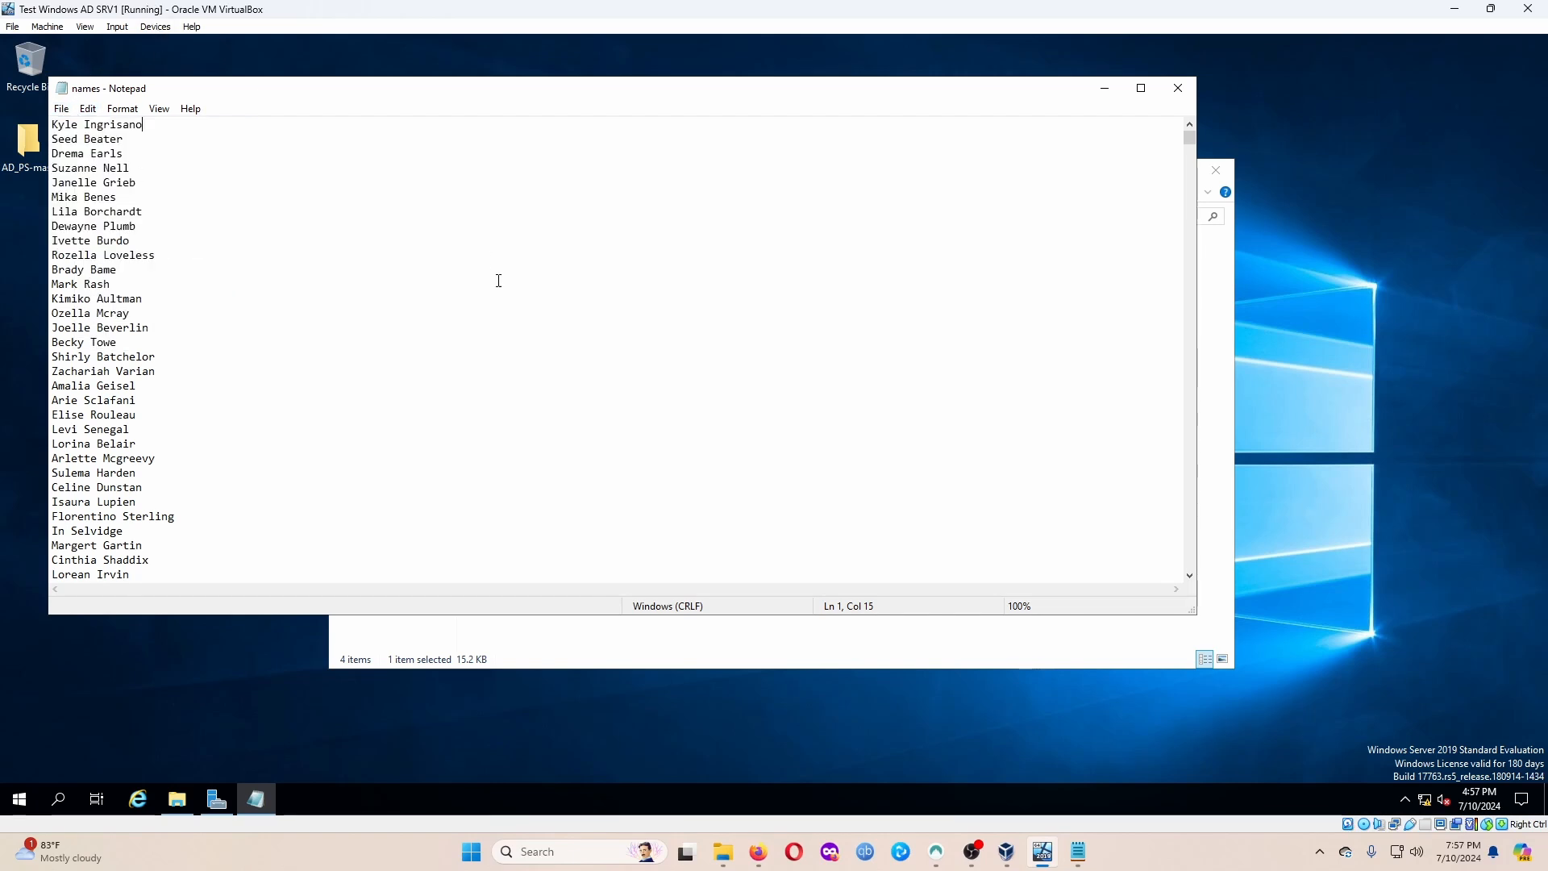
{"action": "left_click", "coordinate": [1177, 88]}
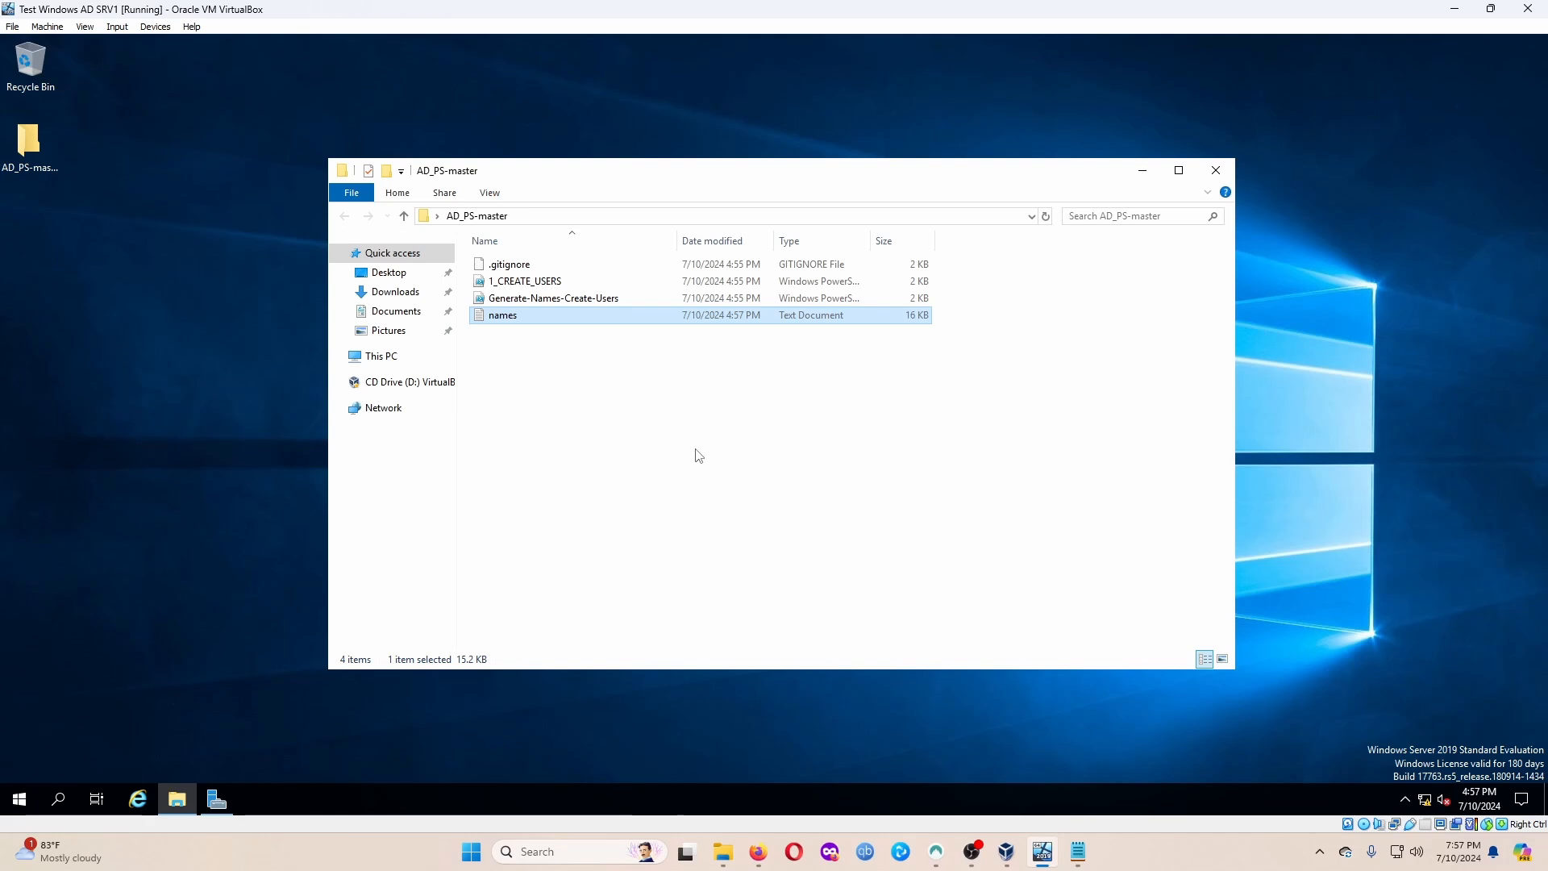
Launch Windows PowerShell ISE as administrator from a 'powersh' search, approving elevation.
{"action": "left_click", "coordinate": [60, 800]}
{"action": "type", "text": "powersh"}
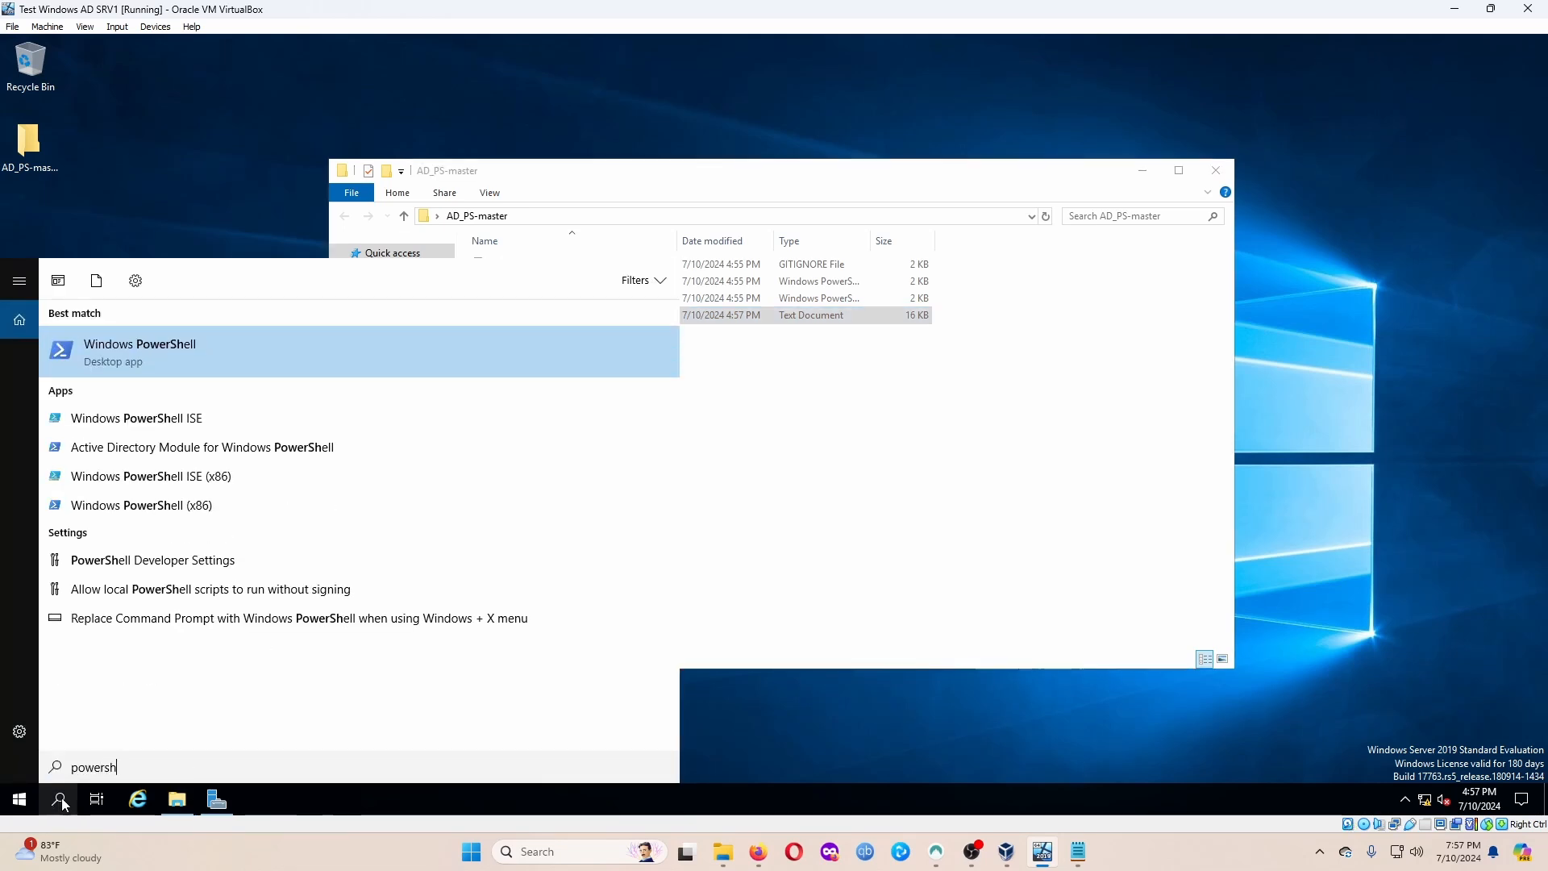
{"action": "key", "text": "Down"}
{"action": "key", "text": "ctrl+shift+Return"}
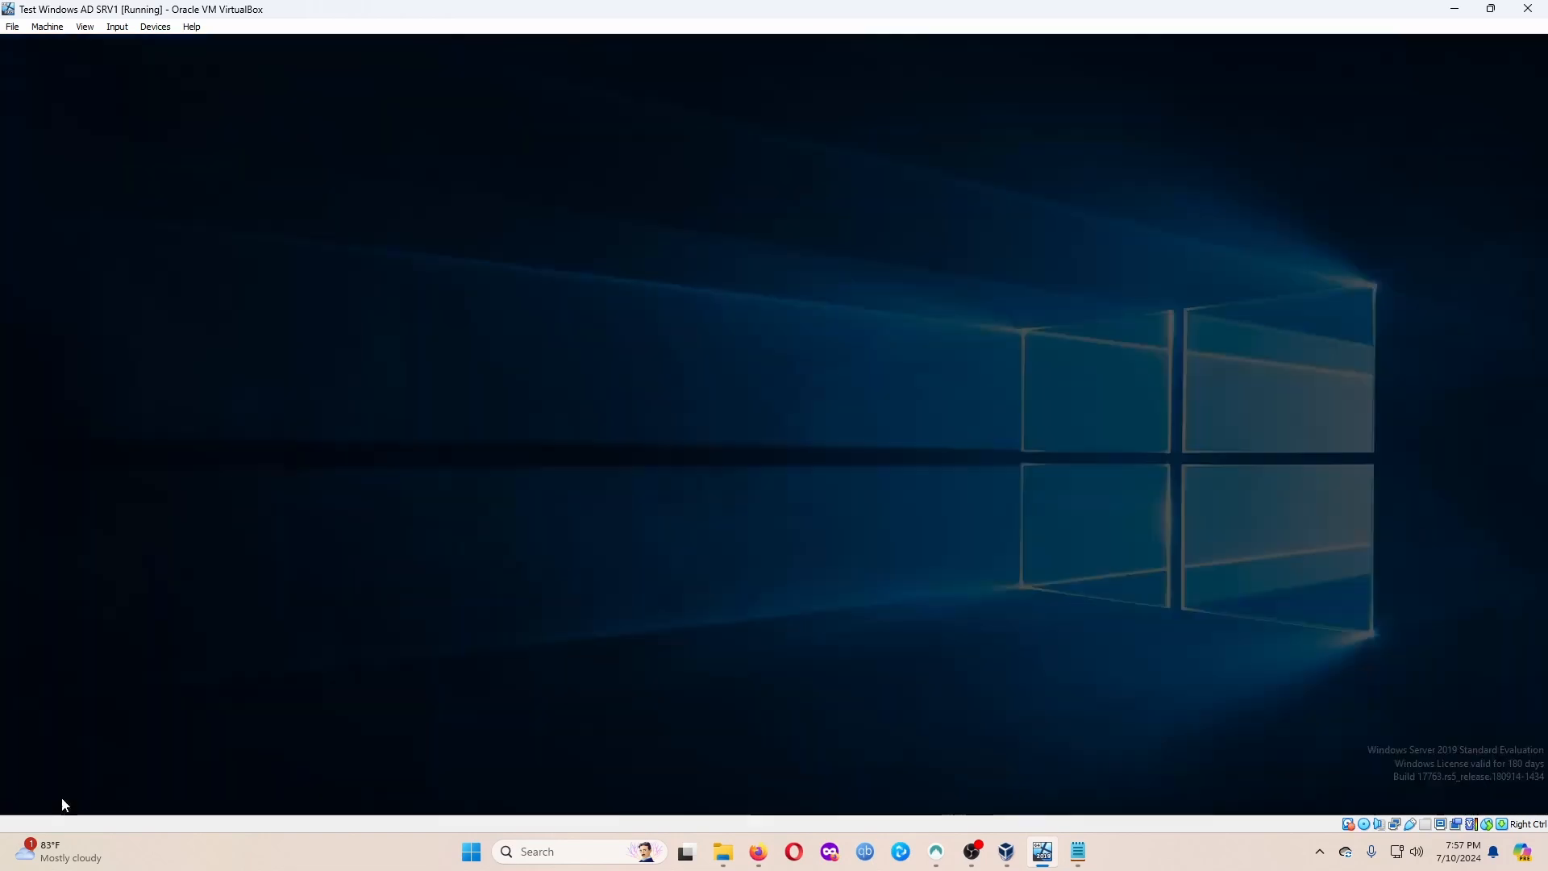
{"action": "key", "text": "Left"}
{"action": "key", "text": "Return"}
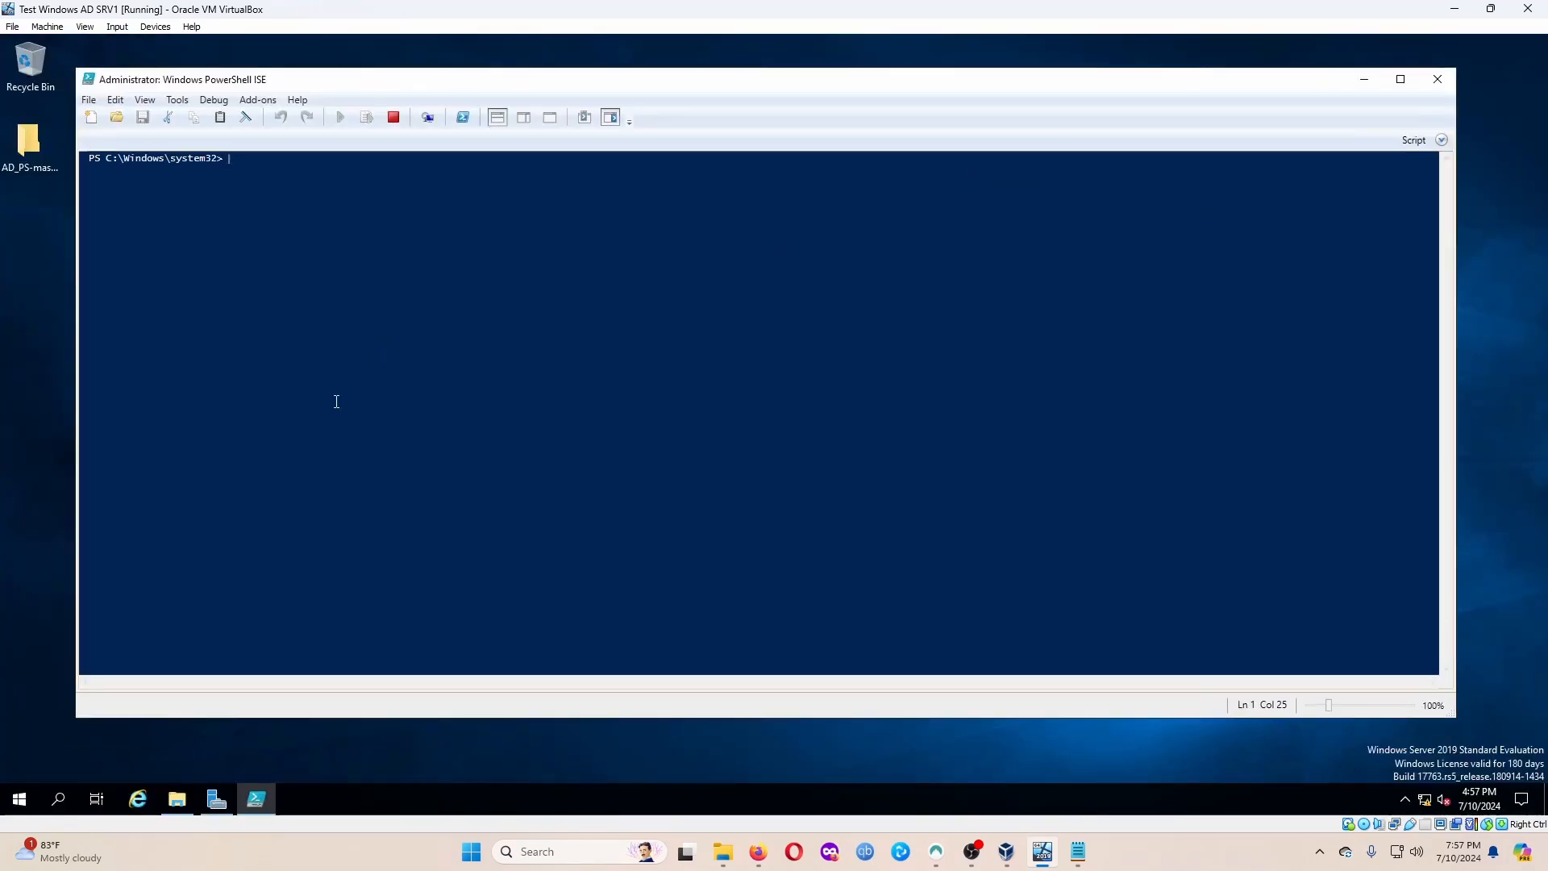
Open the 1_CREATE_USERS script from Desktop\AD_PS-master.
{"action": "left_click", "coordinate": [89, 102]}
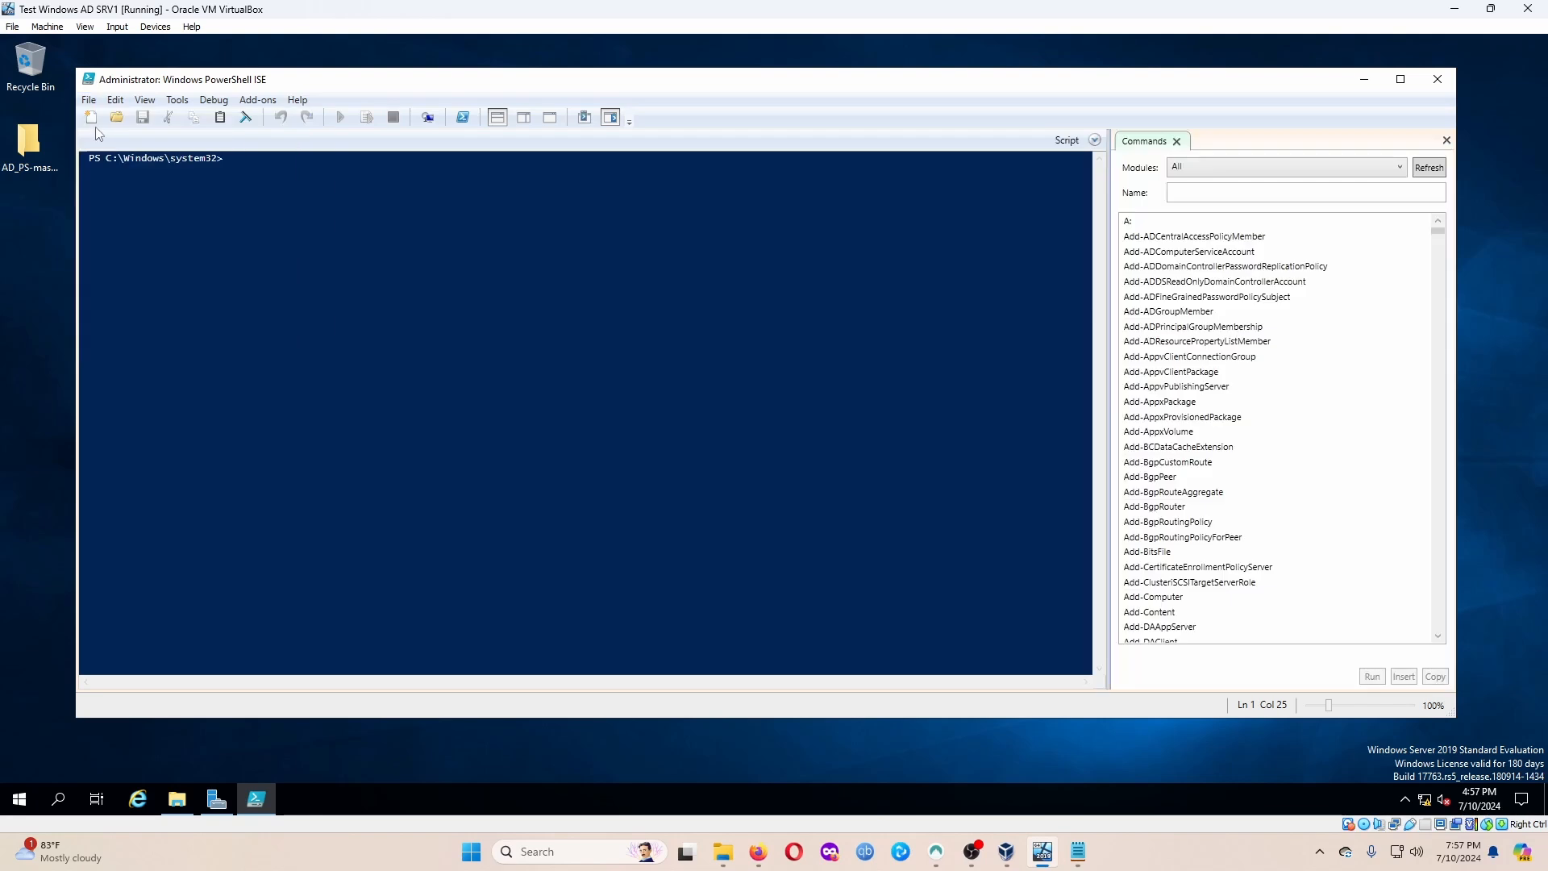
{"action": "left_click", "coordinate": [89, 105]}
{"action": "left_click", "coordinate": [113, 137]}
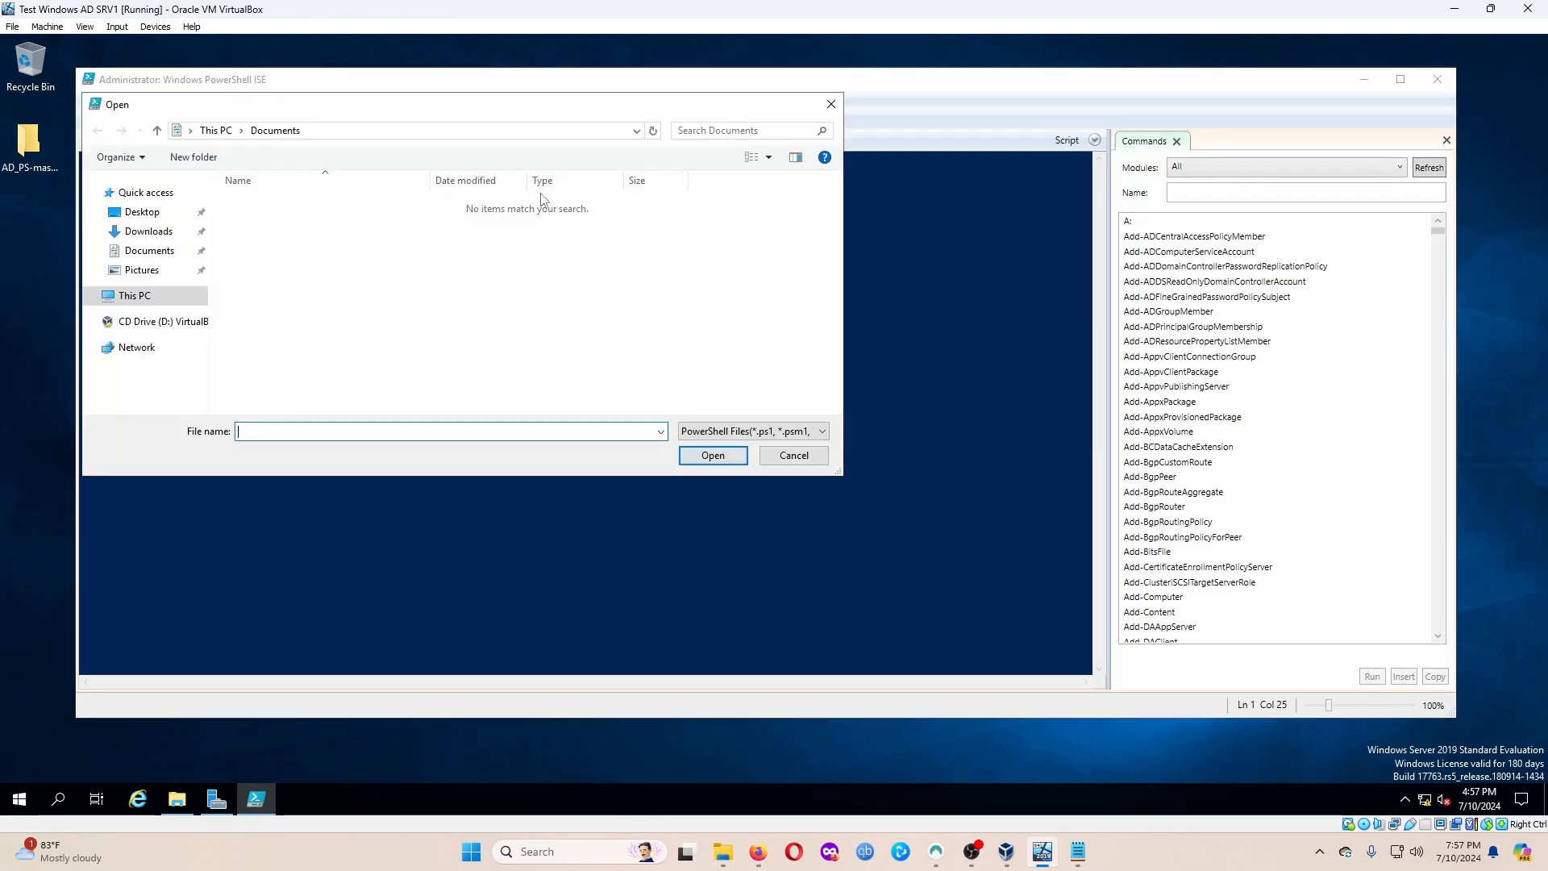
{"action": "left_click", "coordinate": [145, 212]}
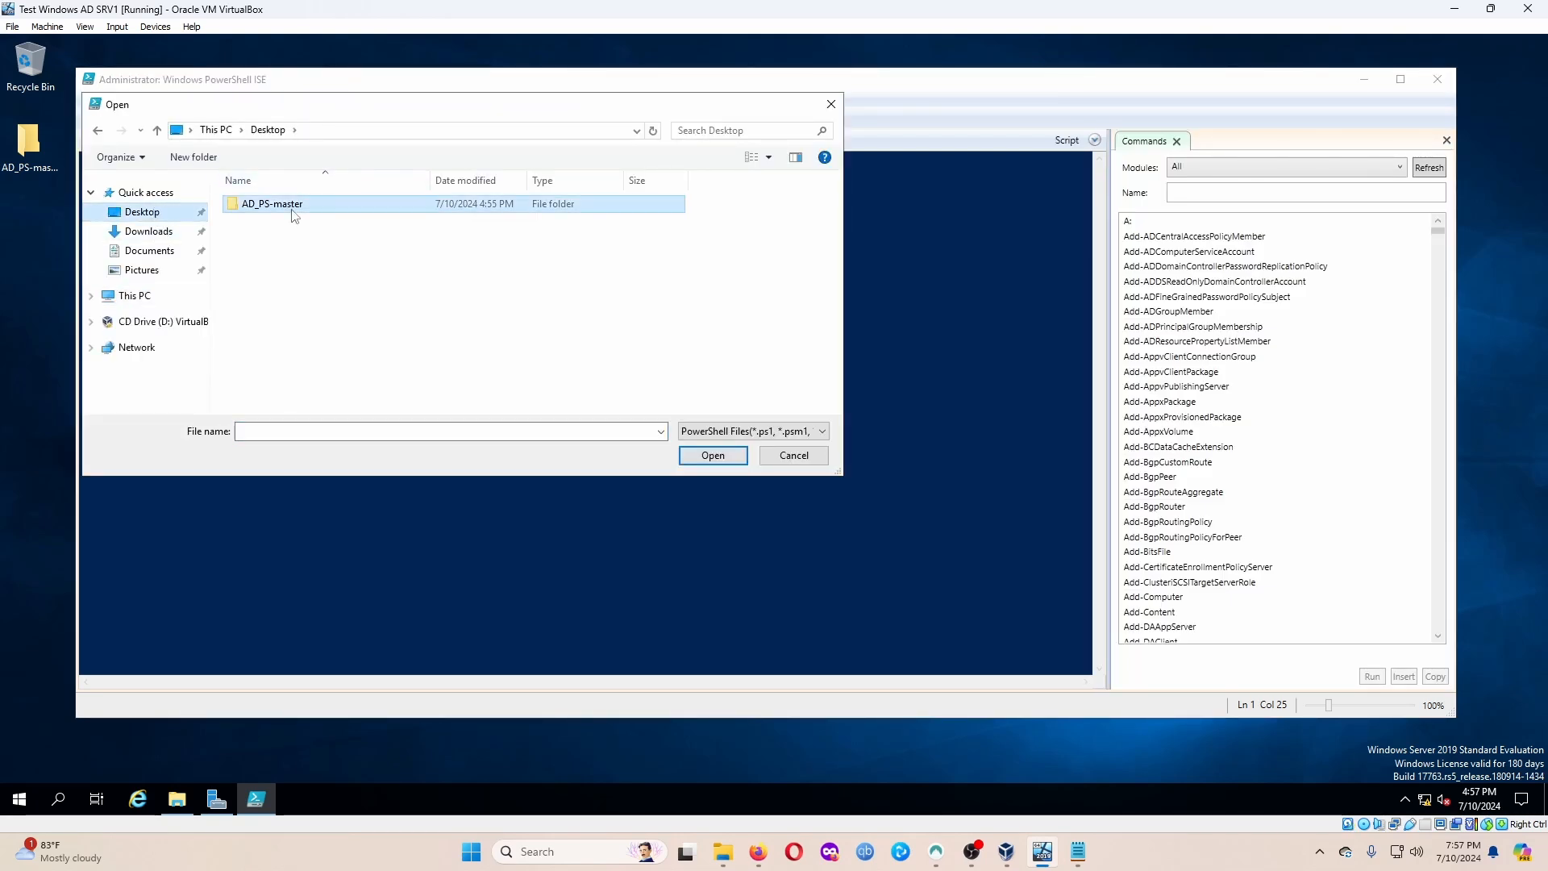
{"action": "double_click", "coordinate": [295, 206]}
{"action": "double_click", "coordinate": [281, 208]}
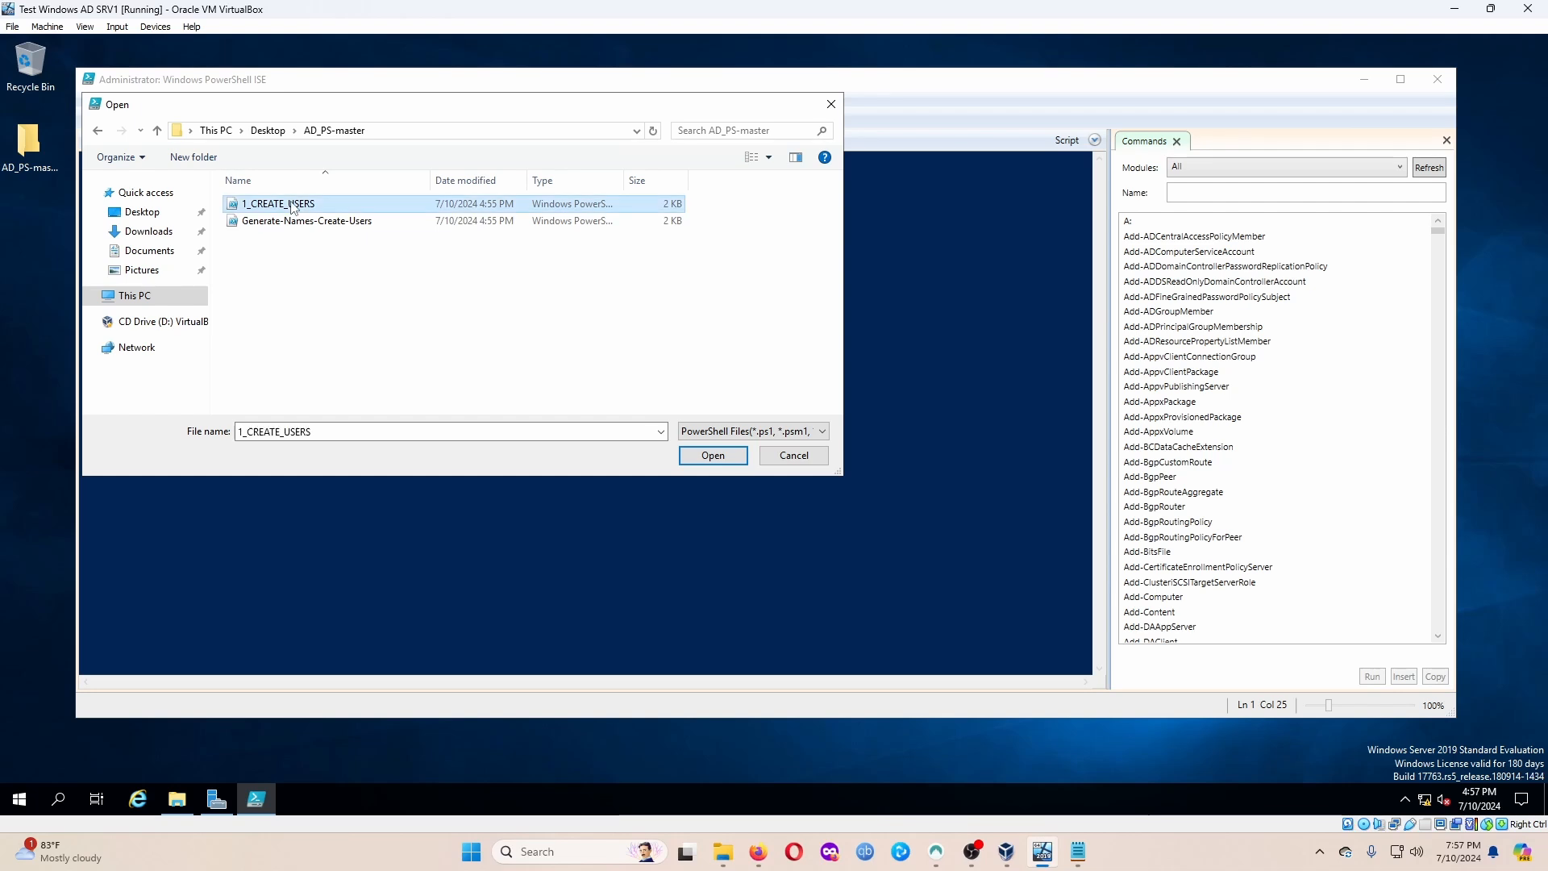
Enlarge the script editor to show all 24 lines and close the Commands pane.
{"action": "left_click", "coordinate": [643, 511]}
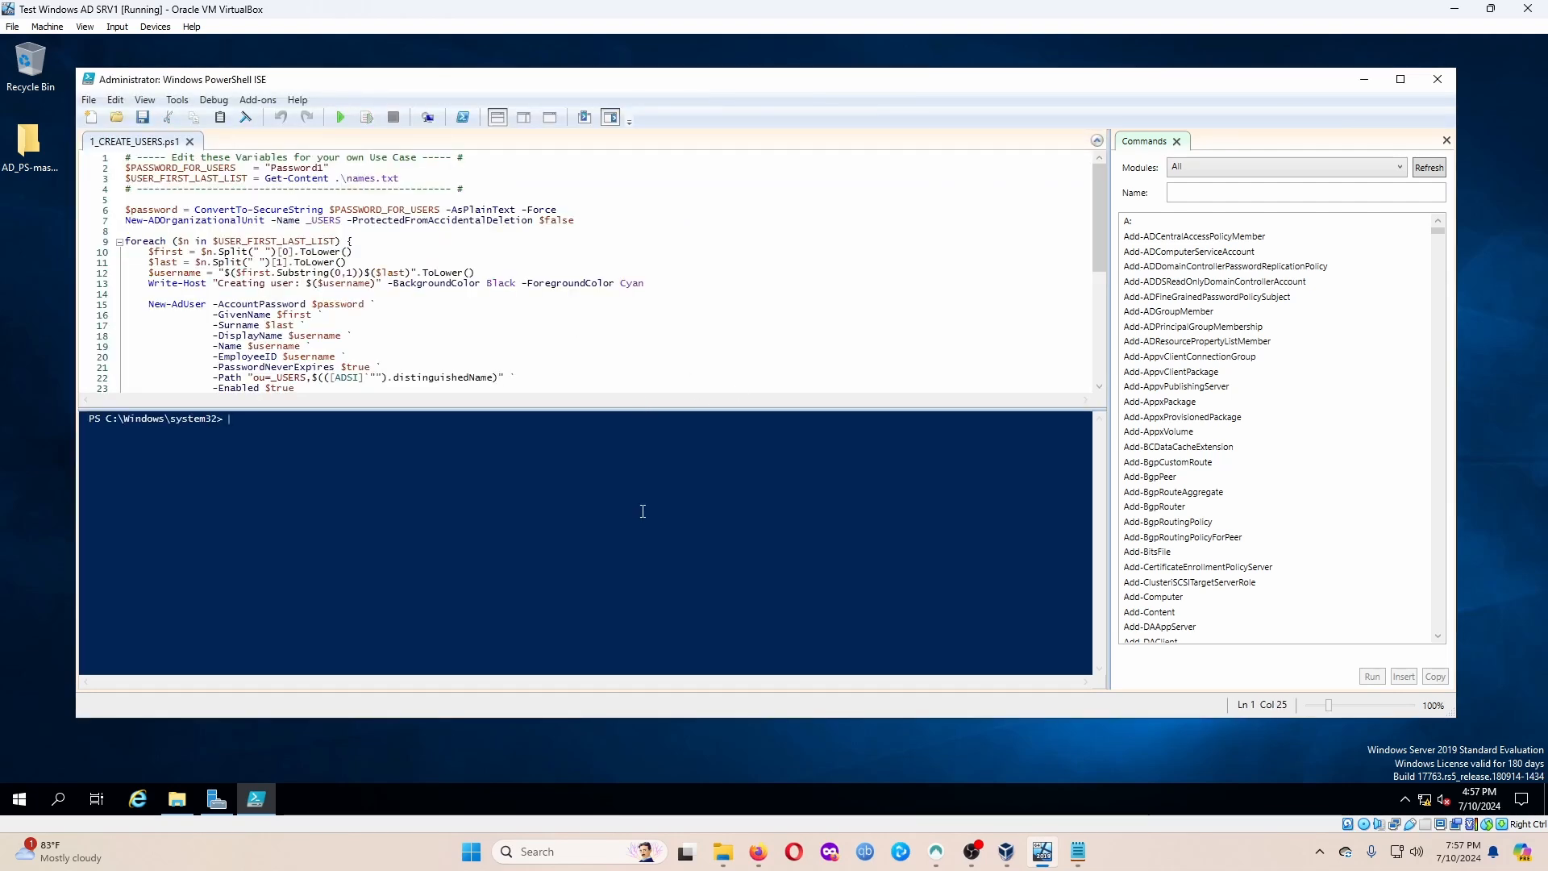
{"action": "left_click_drag", "start_coordinate": [644, 407], "coordinate": [658, 483]}
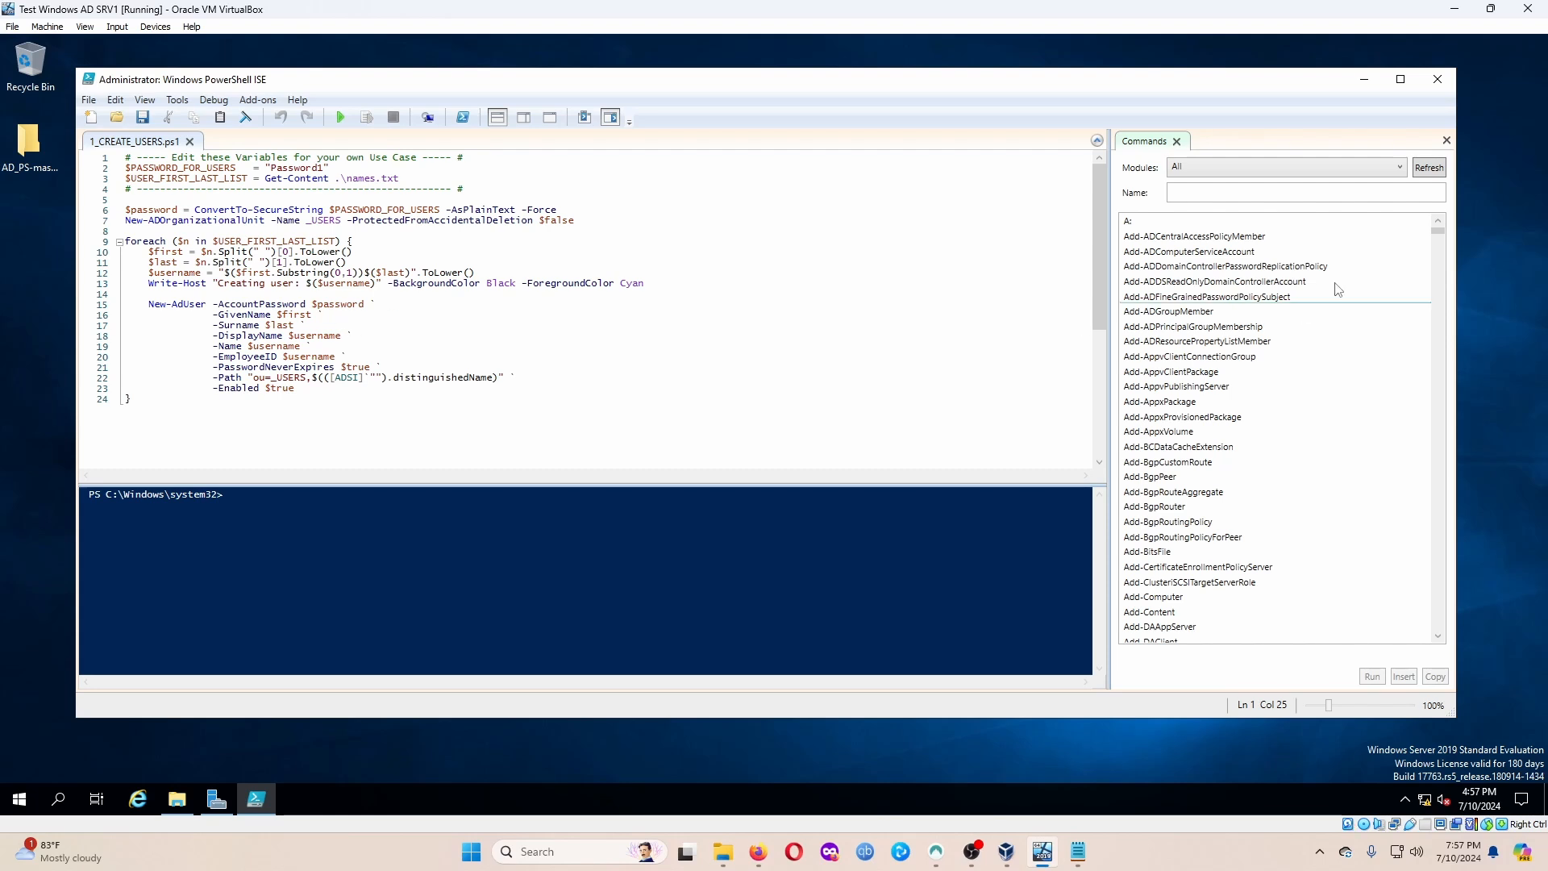
{"action": "left_click", "coordinate": [1446, 141]}
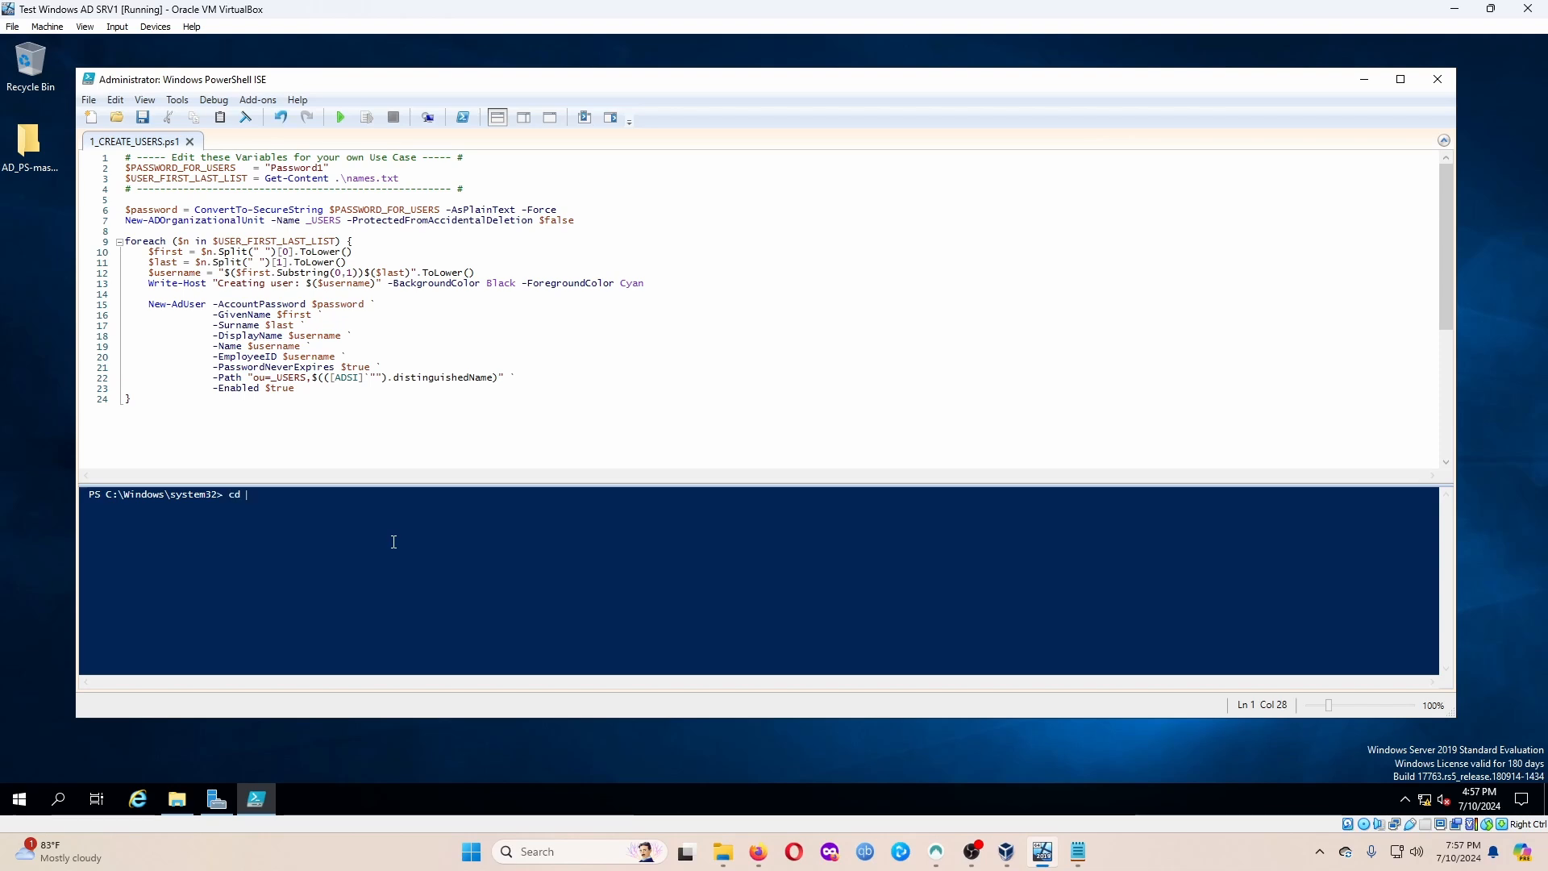
Change the console into the user's profile folder under C:\Users and list it.
{"action": "type", "text": "c"}
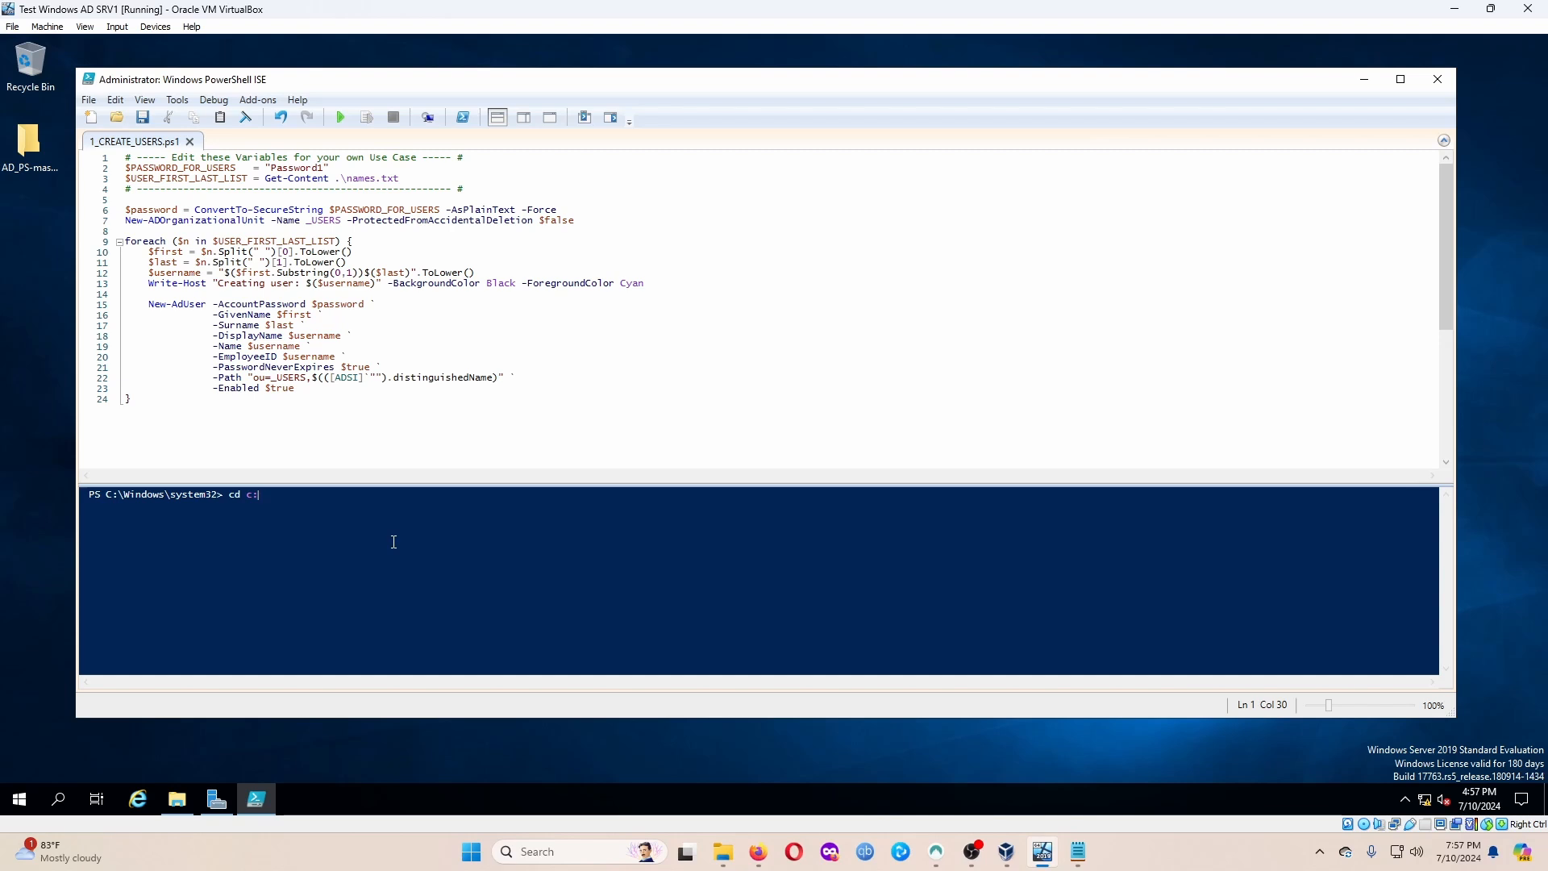
{"action": "type", "text": ":\\"}
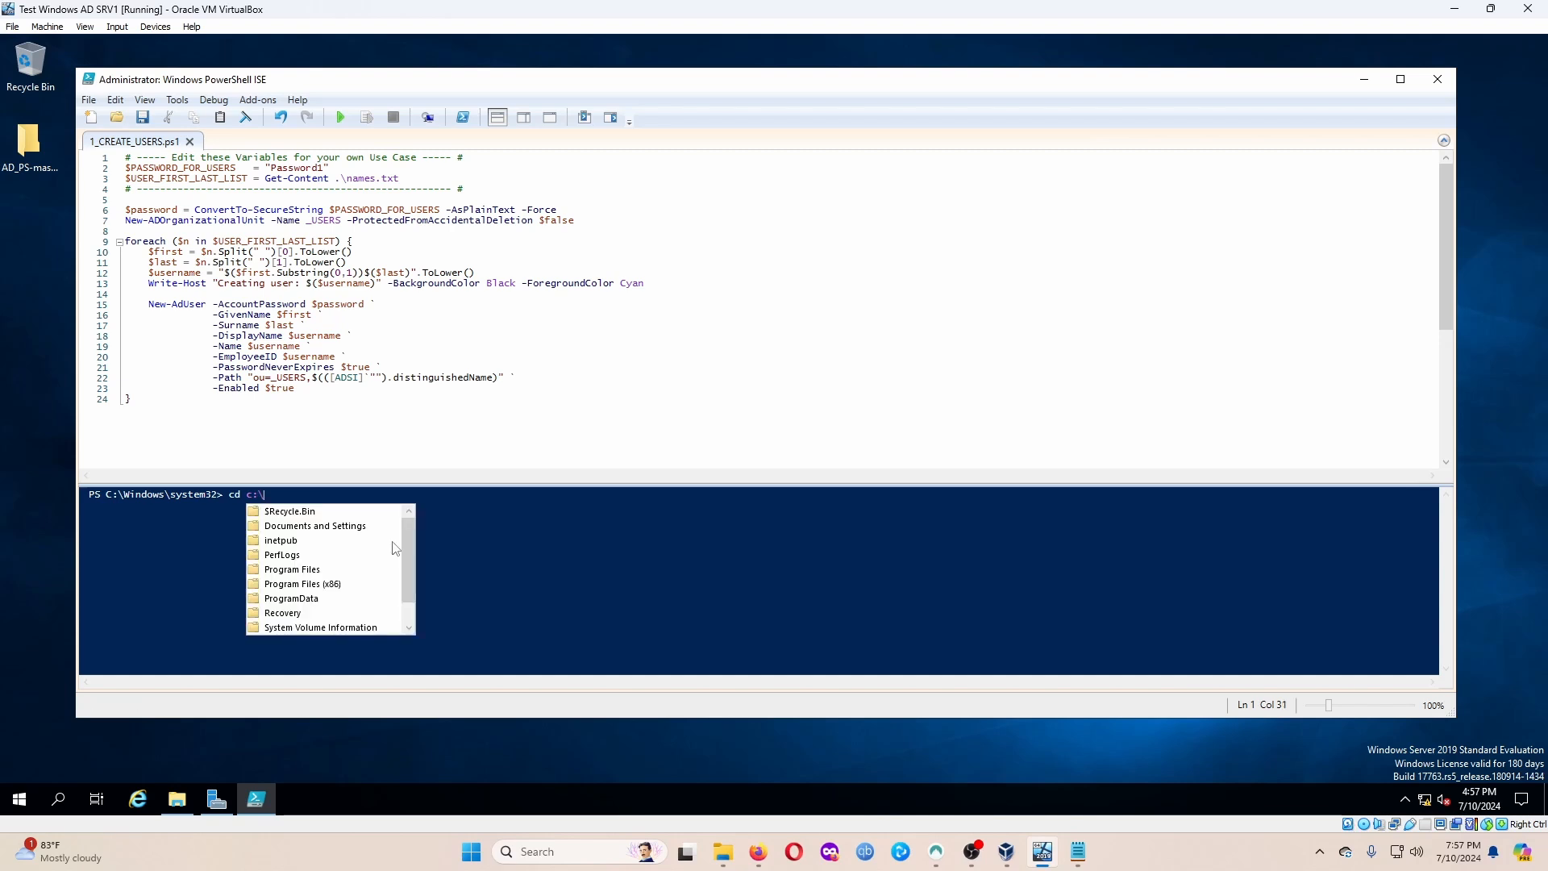
{"action": "type", "text": "user"}
{"action": "key", "text": "Tab"}
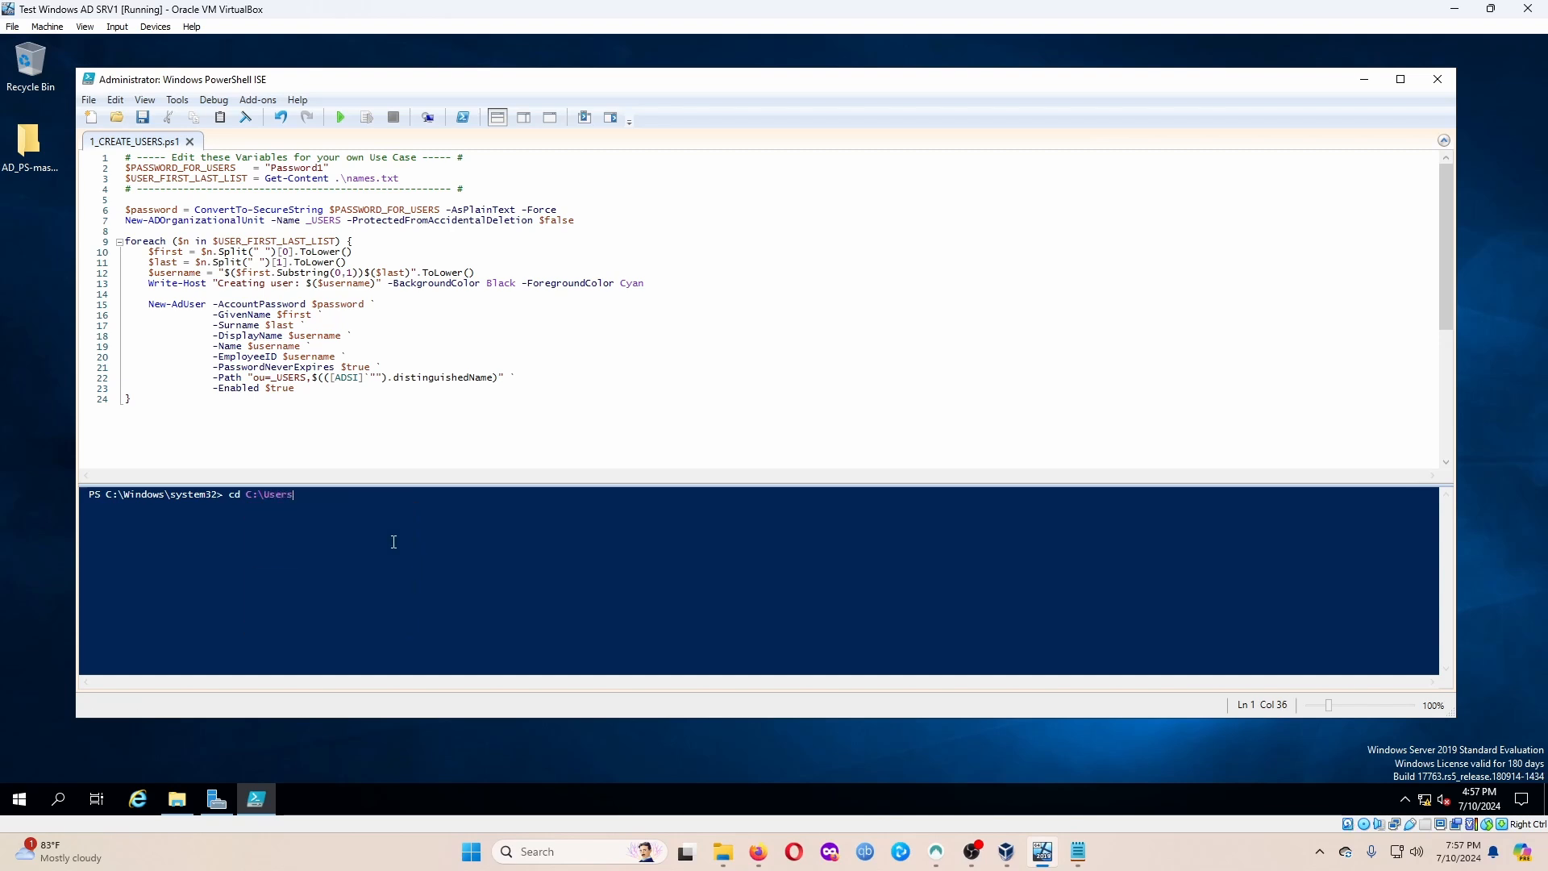
{"action": "type", "text": "\\"}
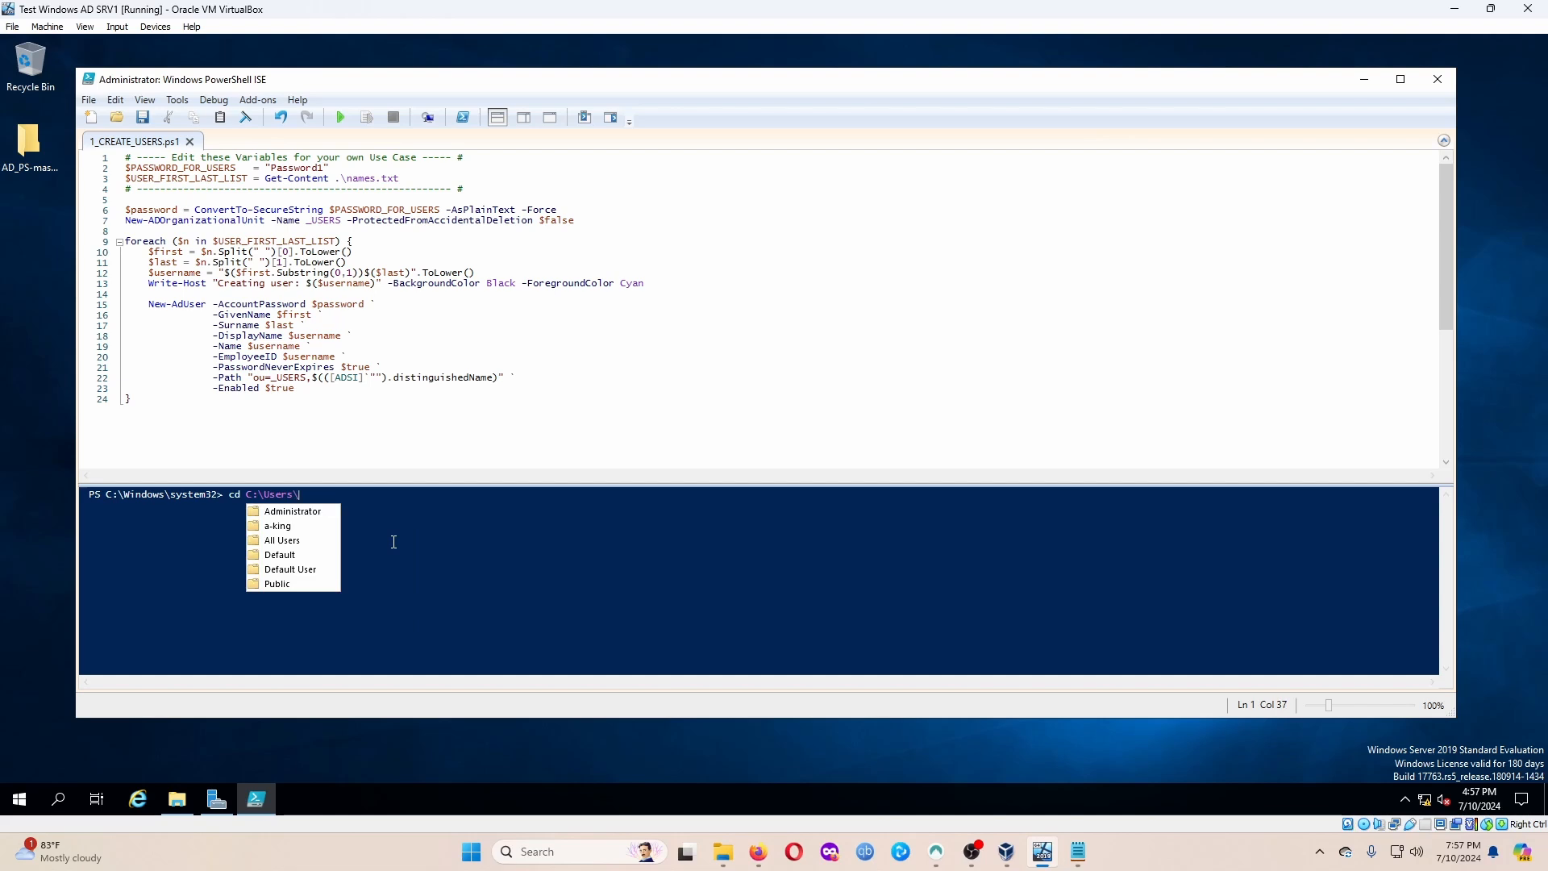
{"action": "type", "text": "k"}
{"action": "key", "text": "Tab"}
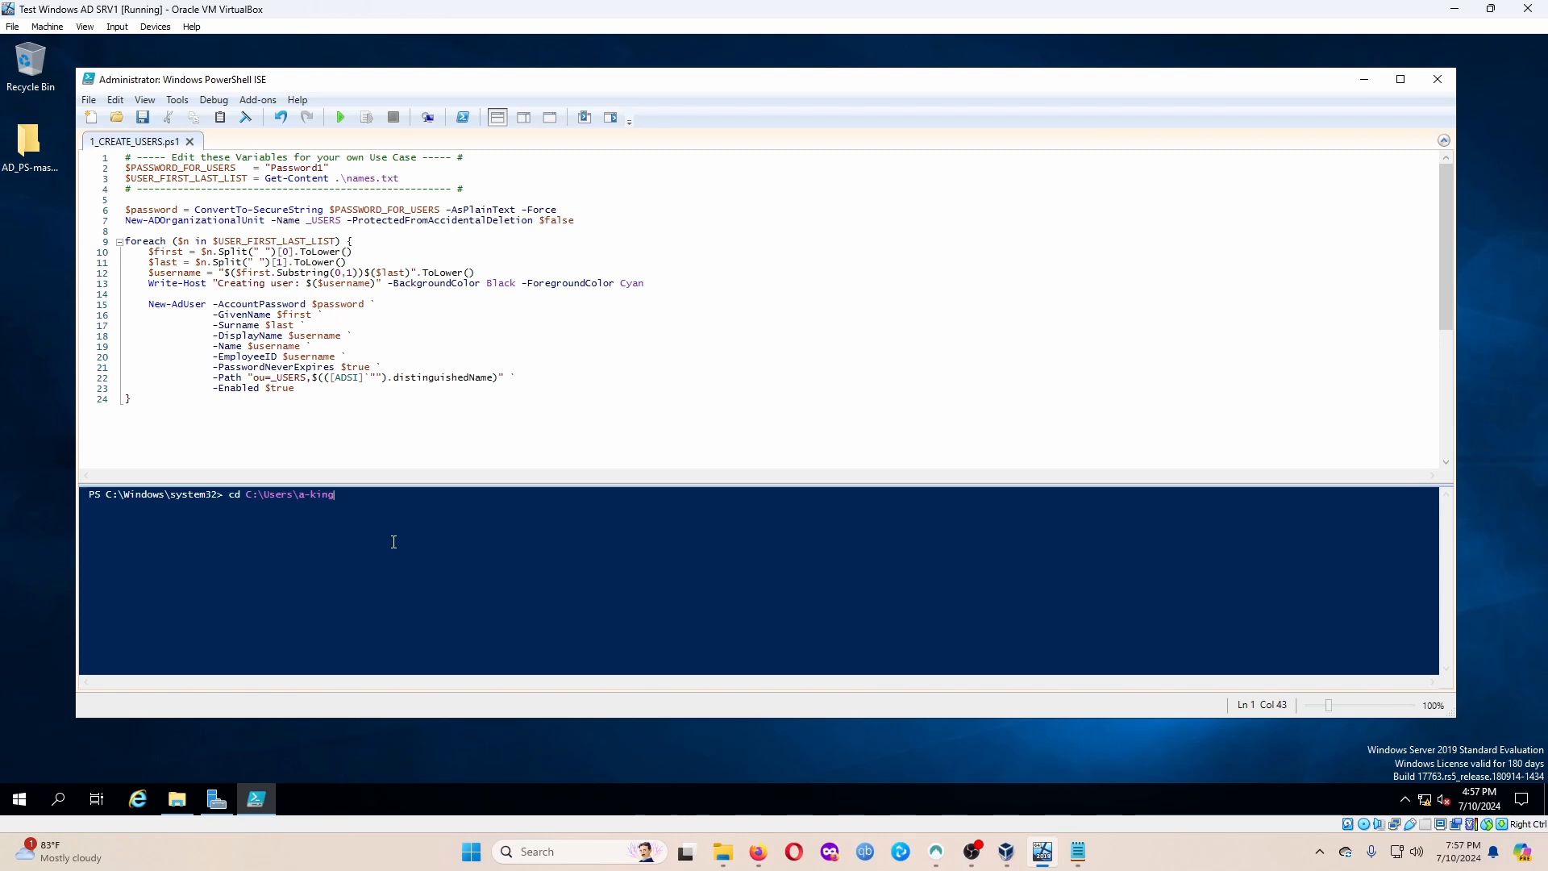
{"action": "key", "text": "Return"}
{"action": "type", "text": "dir"}
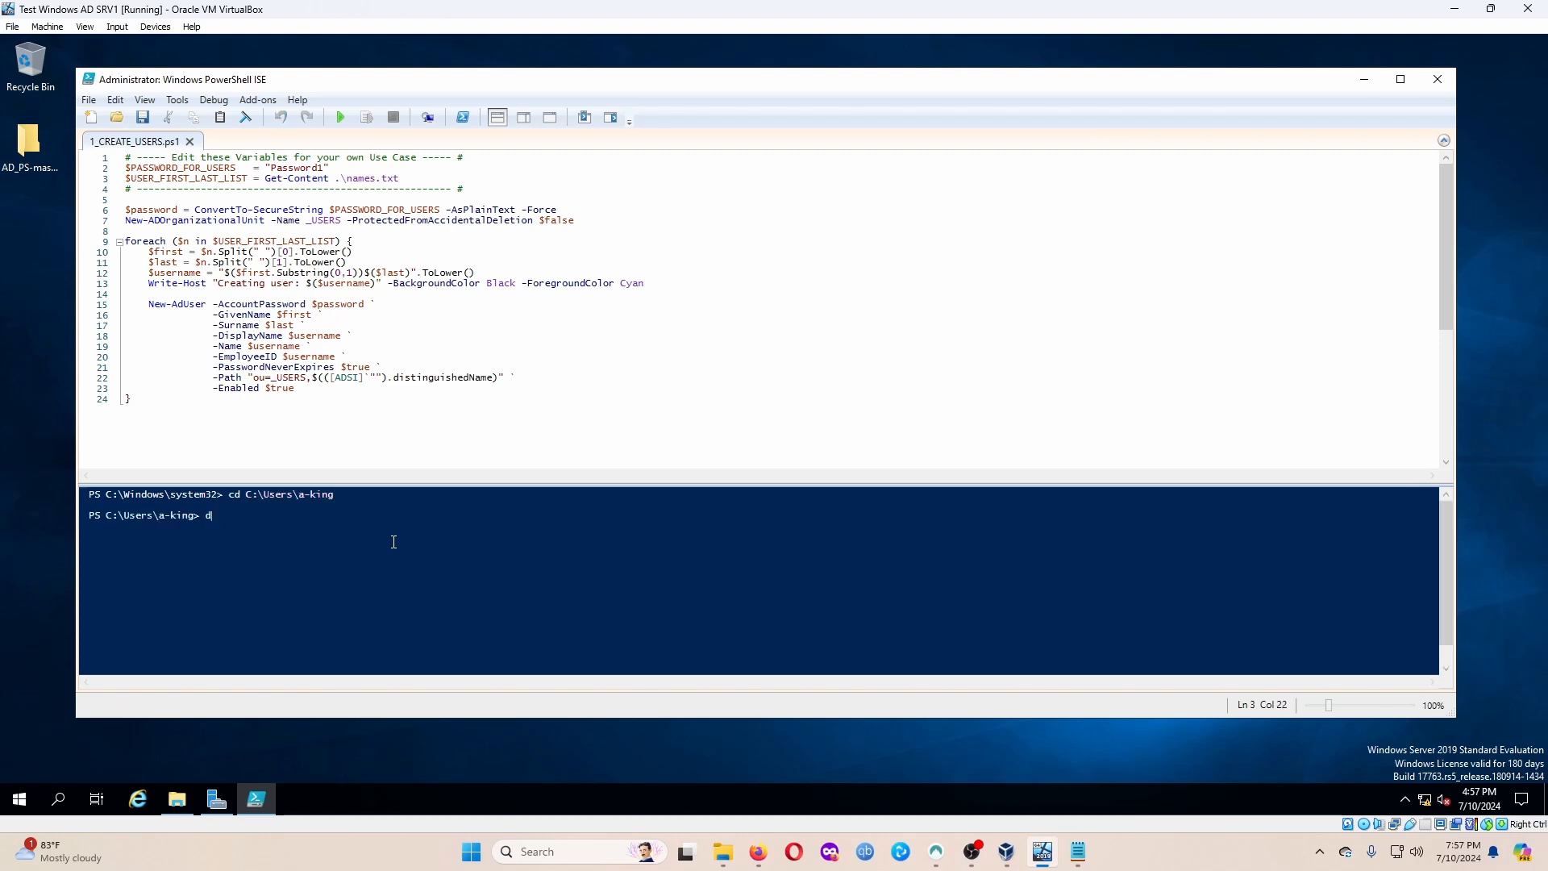
{"action": "key", "text": "Return"}
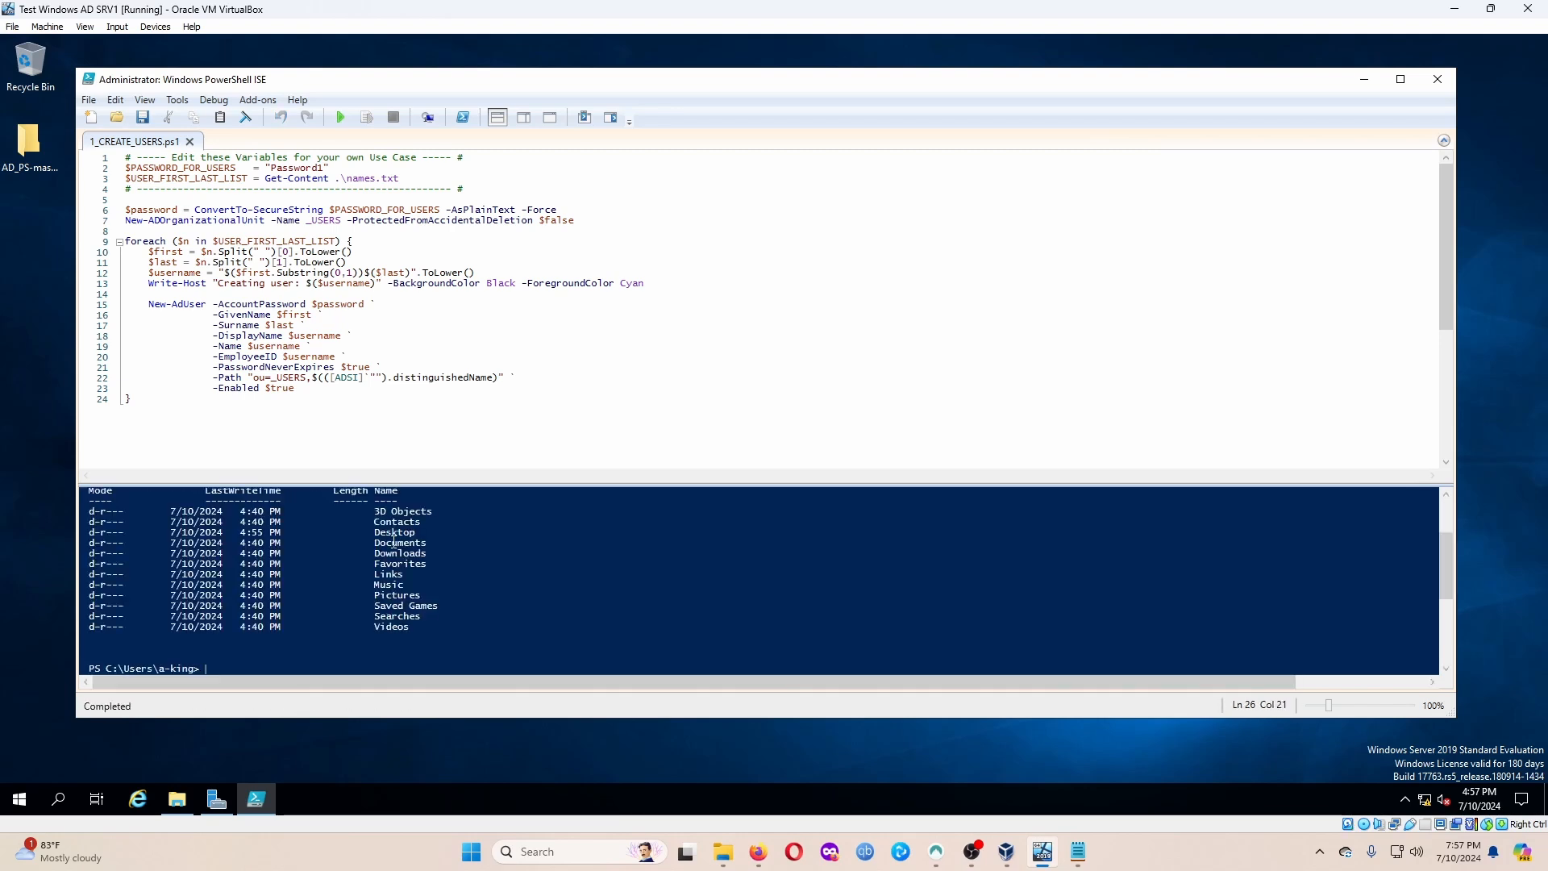
Change into the Desktop folder and list its contents.
{"action": "type", "text": "cd desk"}
{"action": "key", "text": "Tab"}
{"action": "key", "text": "Return"}
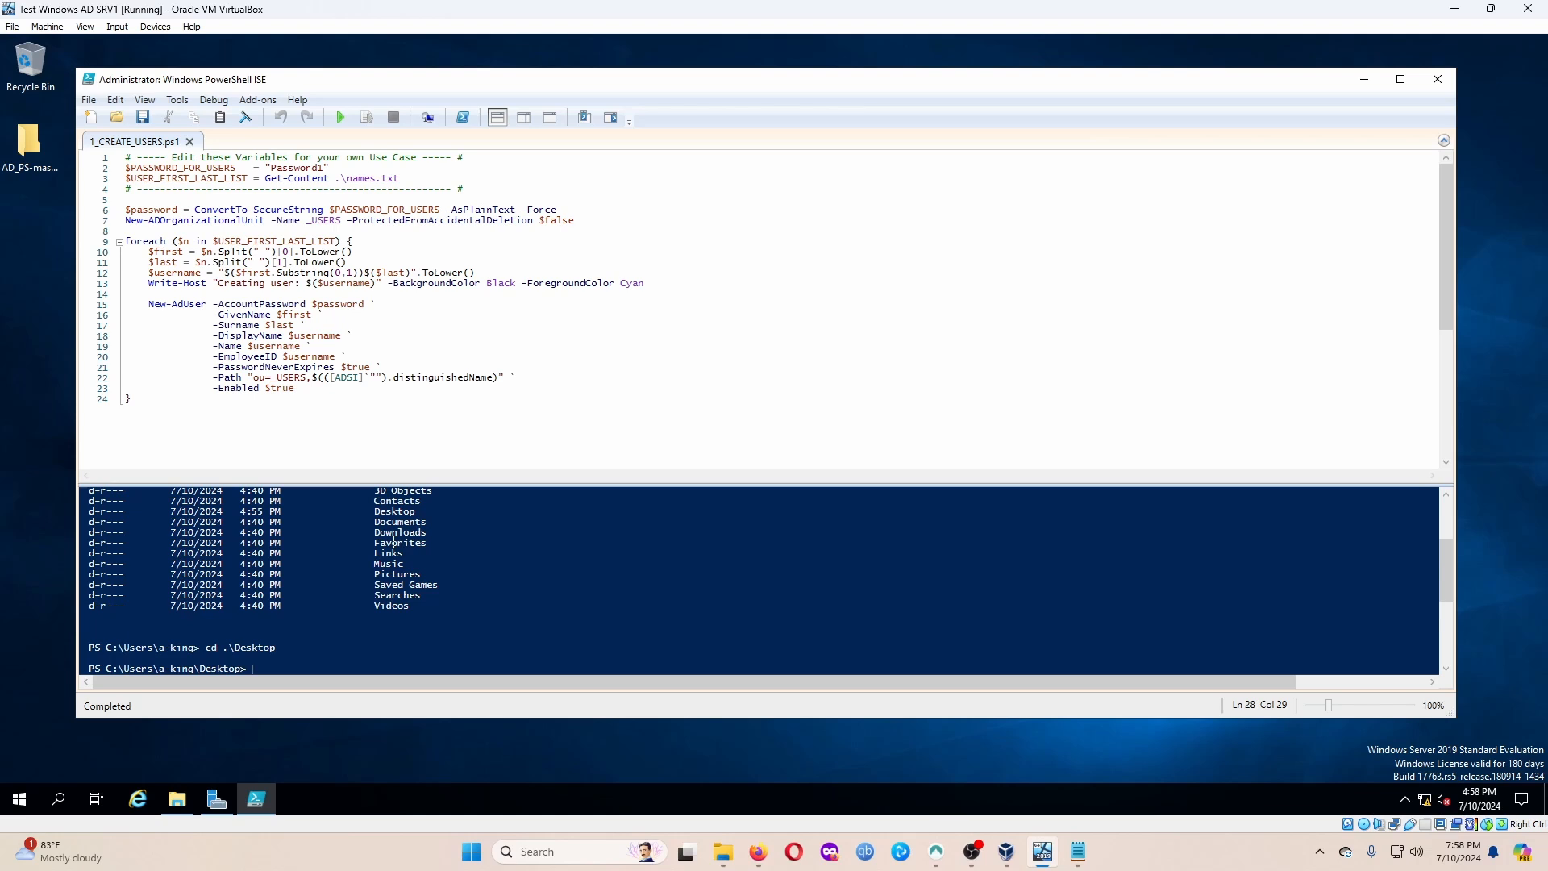
{"action": "type", "text": "dir"}
{"action": "key", "text": "Return"}
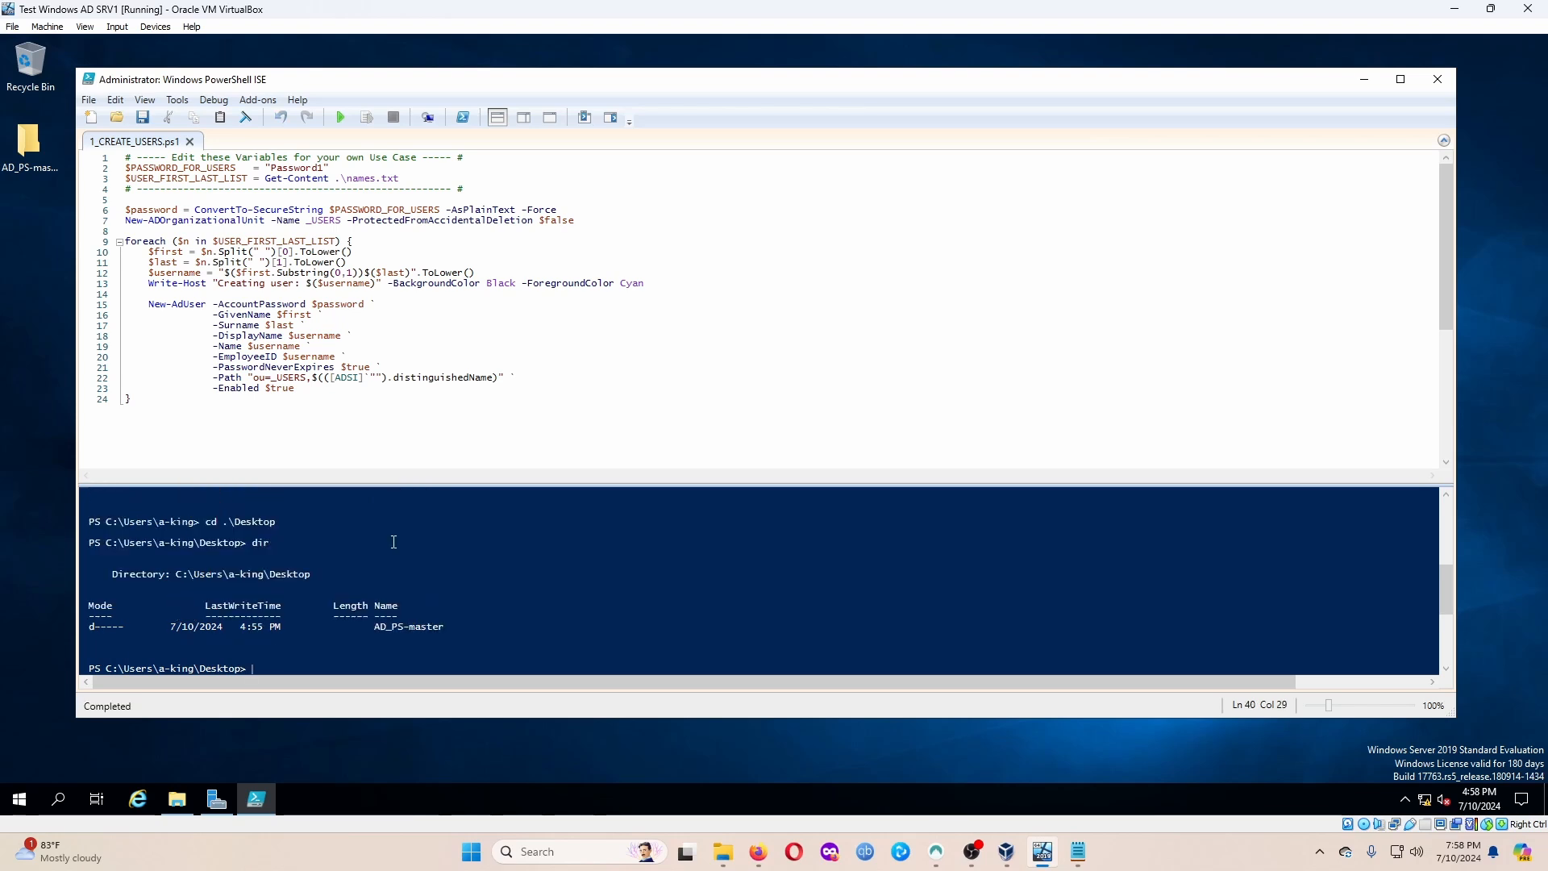
Change into AD_PS-master and list its four files, including names.txt.
{"action": "type", "text": "cd ad"}
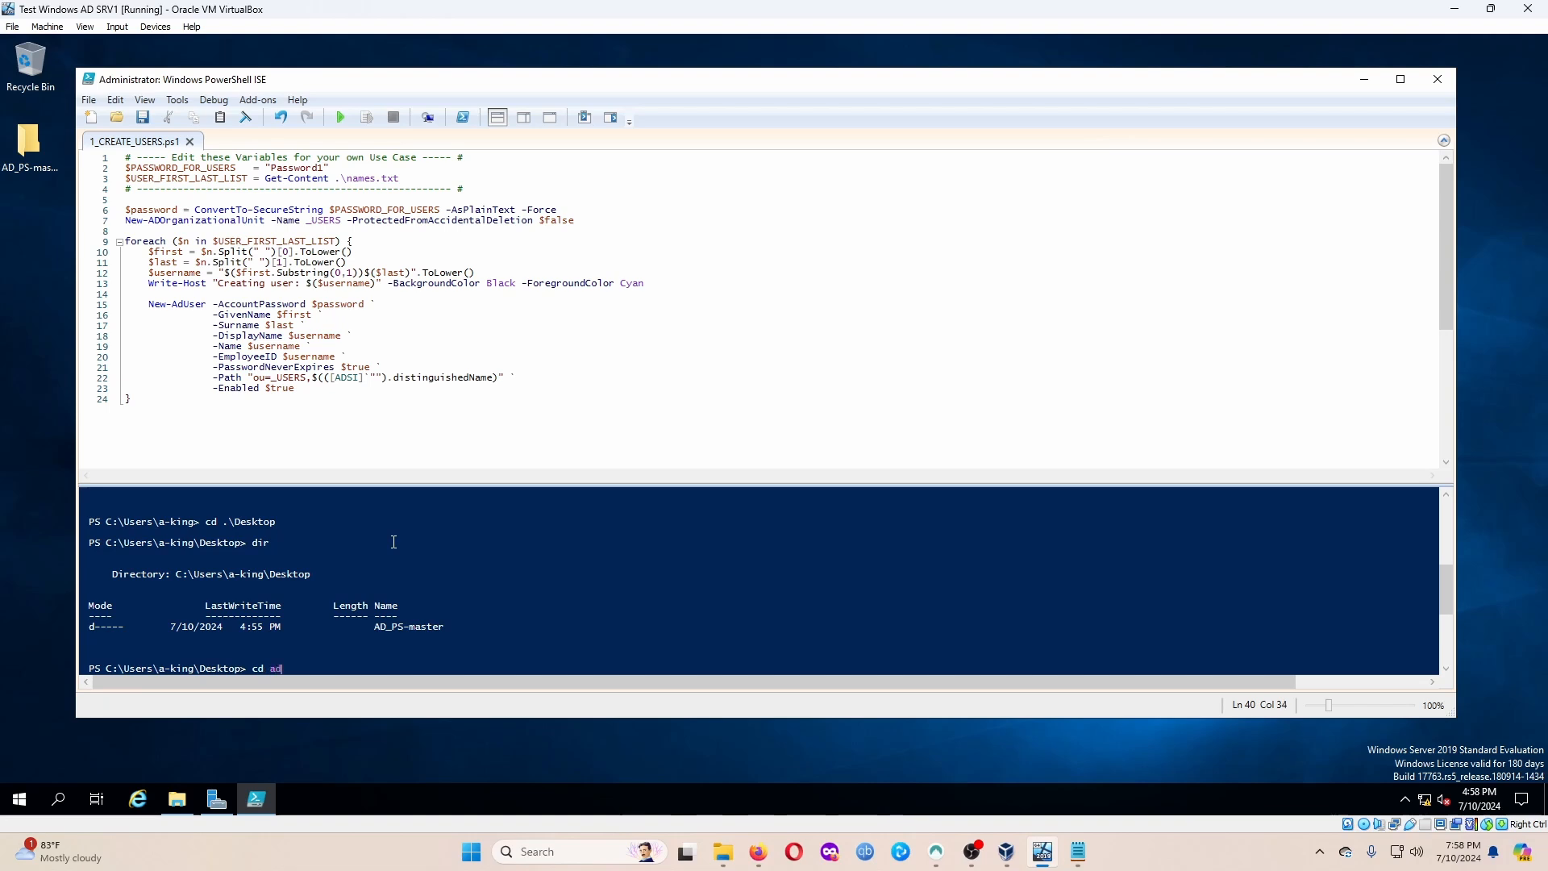
{"action": "key", "text": "Tab"}
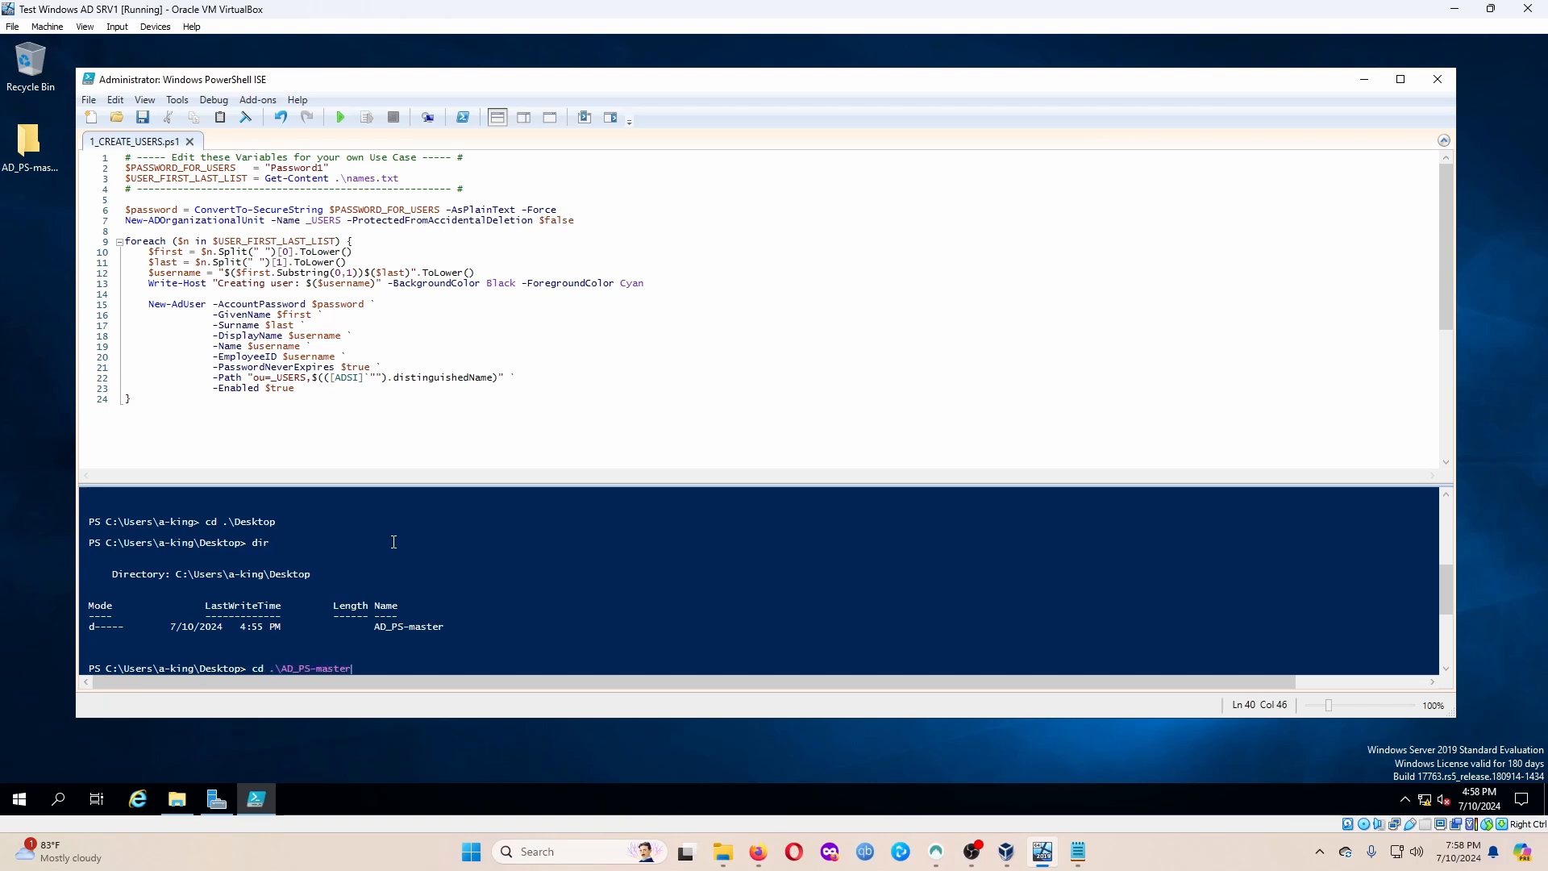
{"action": "key", "text": "Return"}
{"action": "type", "text": "dir"}
{"action": "key", "text": "Return"}
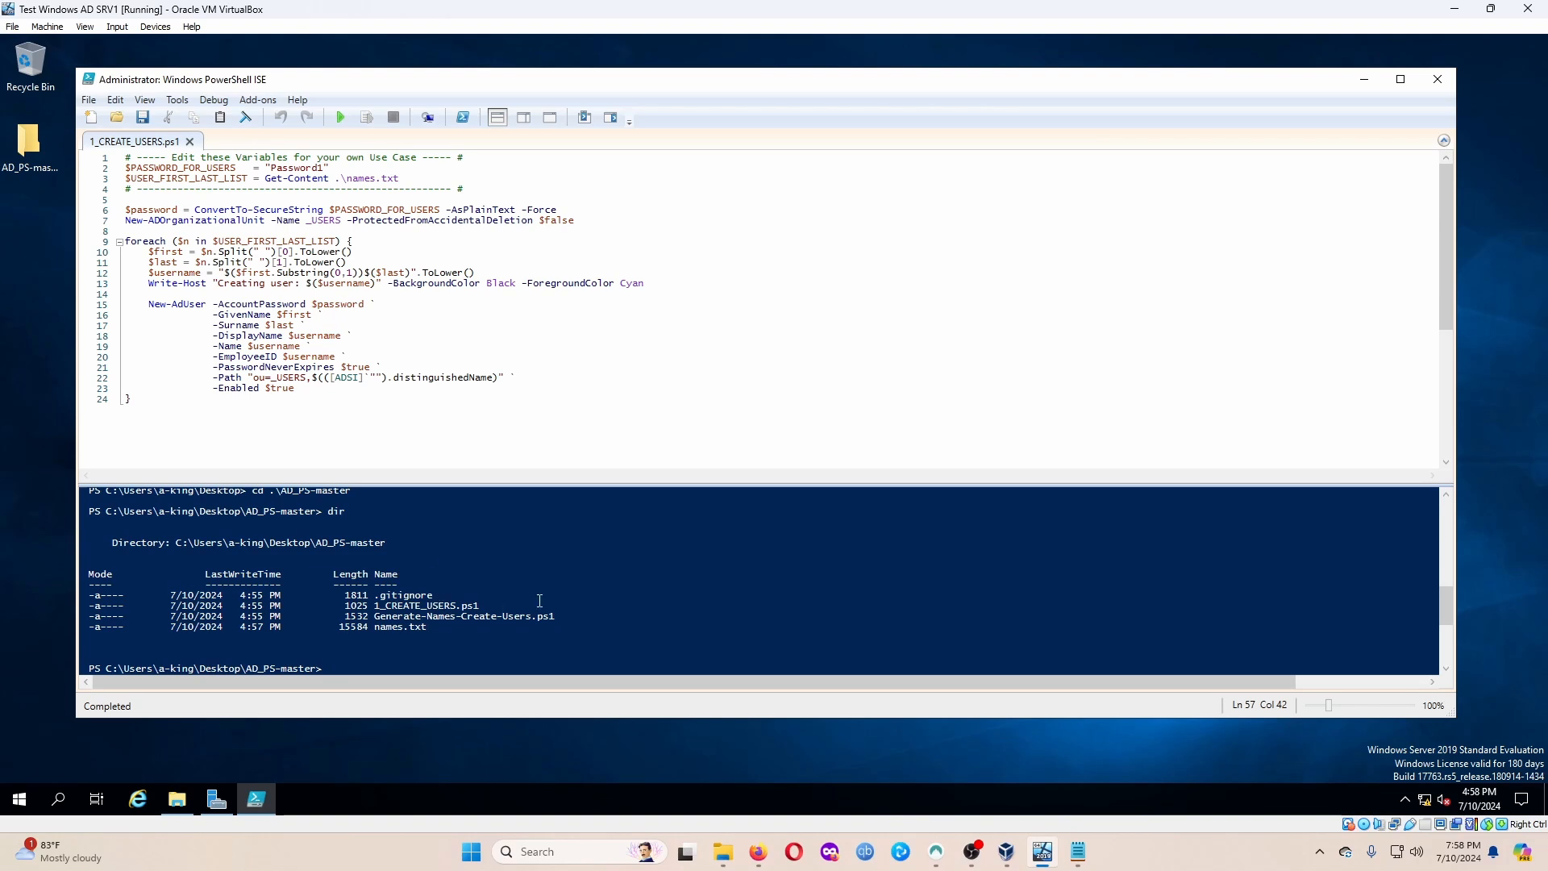
Run .\1_CREATE_USERS.ps1, enlarge the console output, and open the AD_PS-master folder.
{"action": "type", "text": ".\\1_CREATE_USERS.ps1"}
{"action": "key", "text": "Return"}
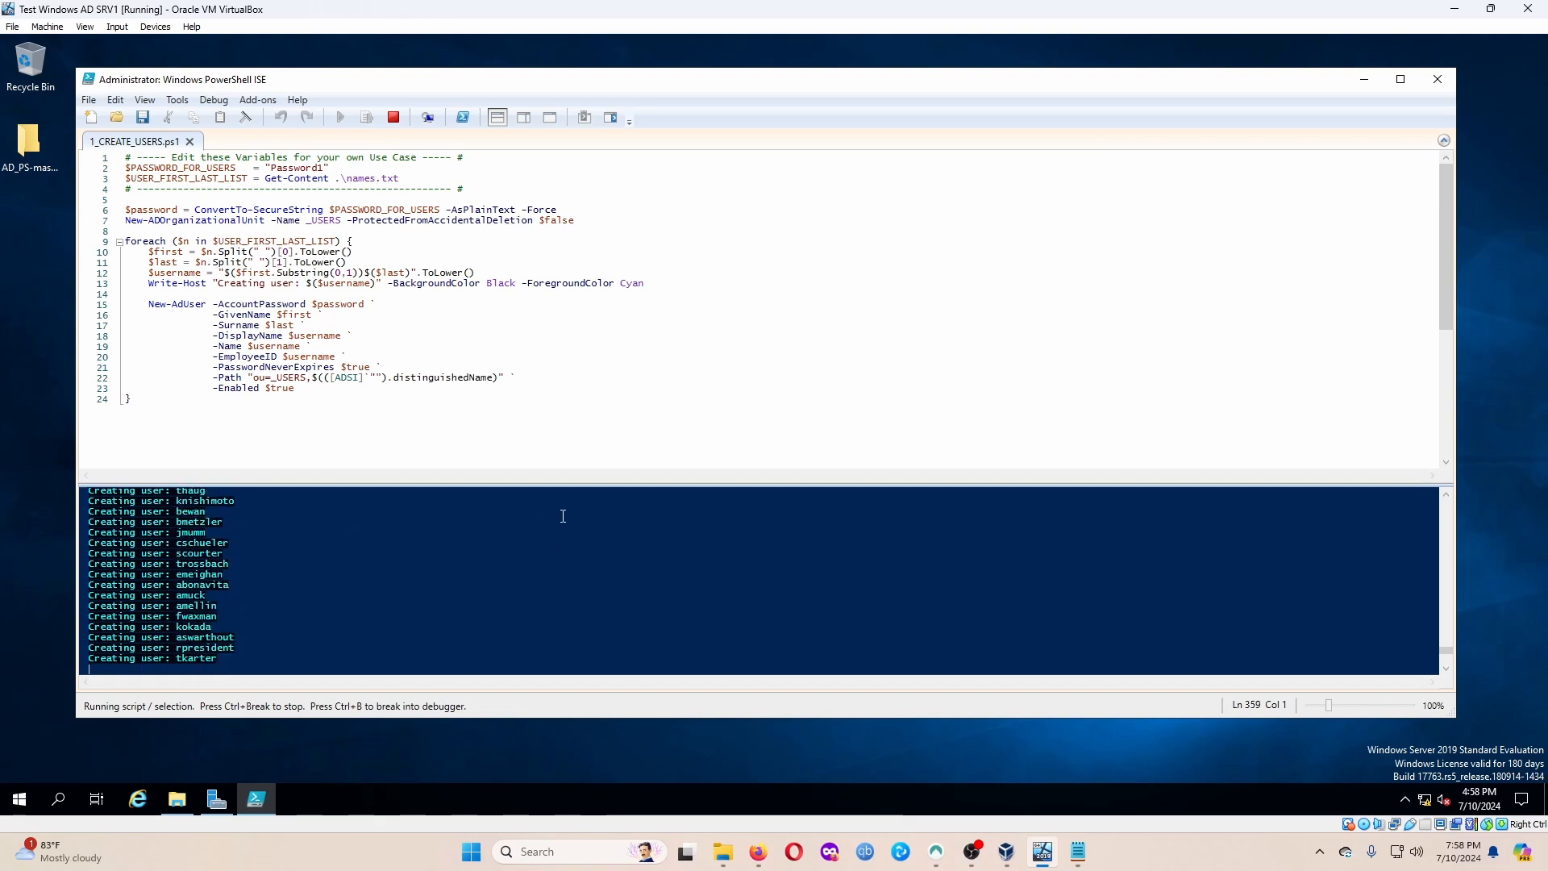
{"action": "left_click_drag", "start_coordinate": [579, 476], "coordinate": [592, 450]}
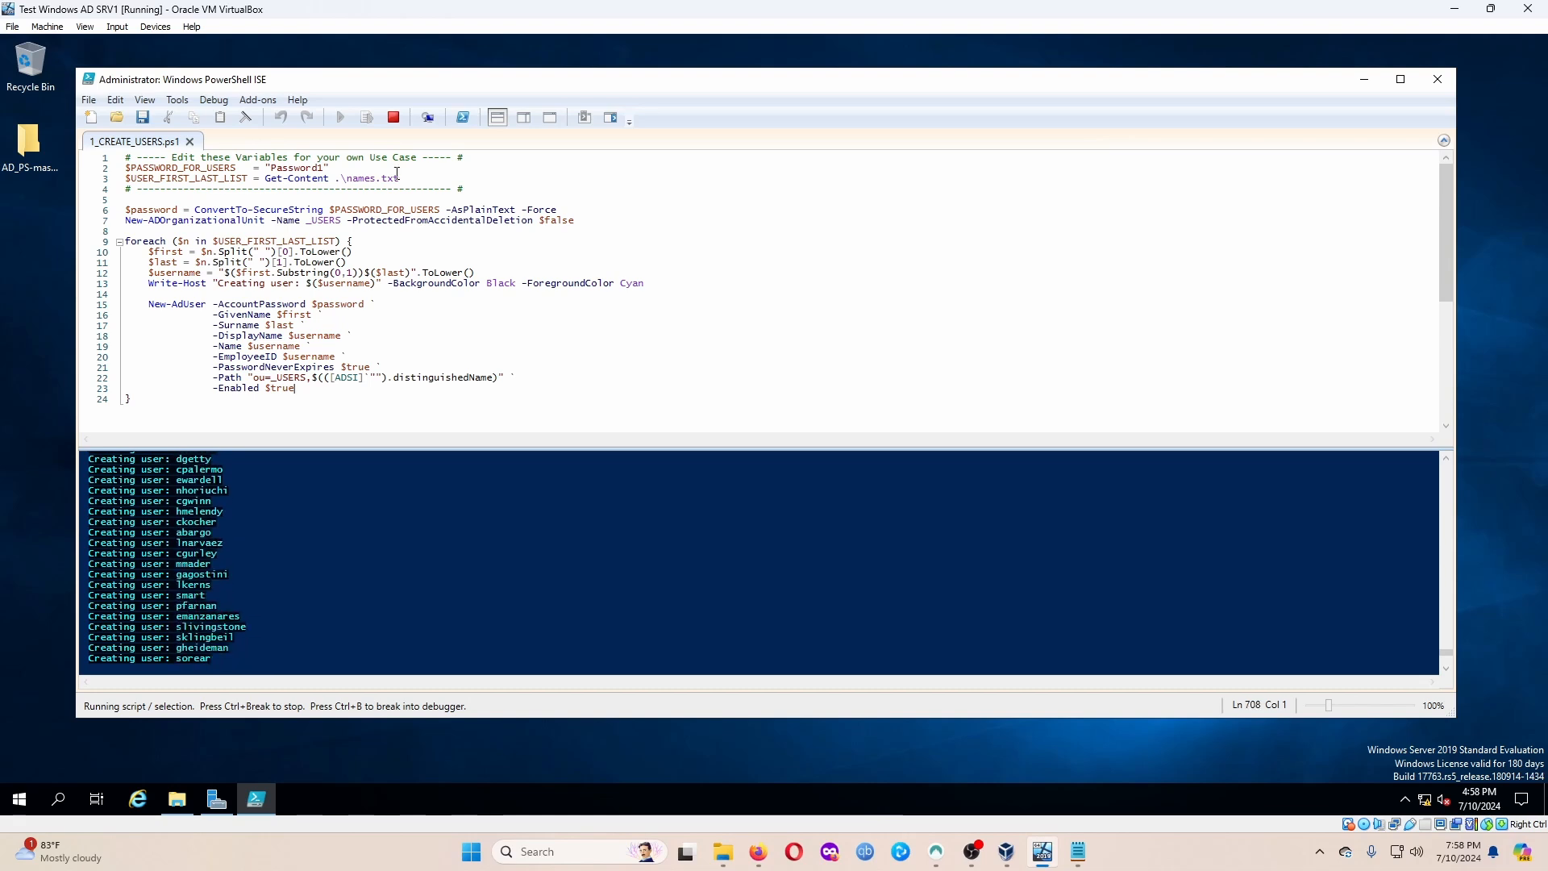
{"action": "double_click", "coordinate": [29, 143]}
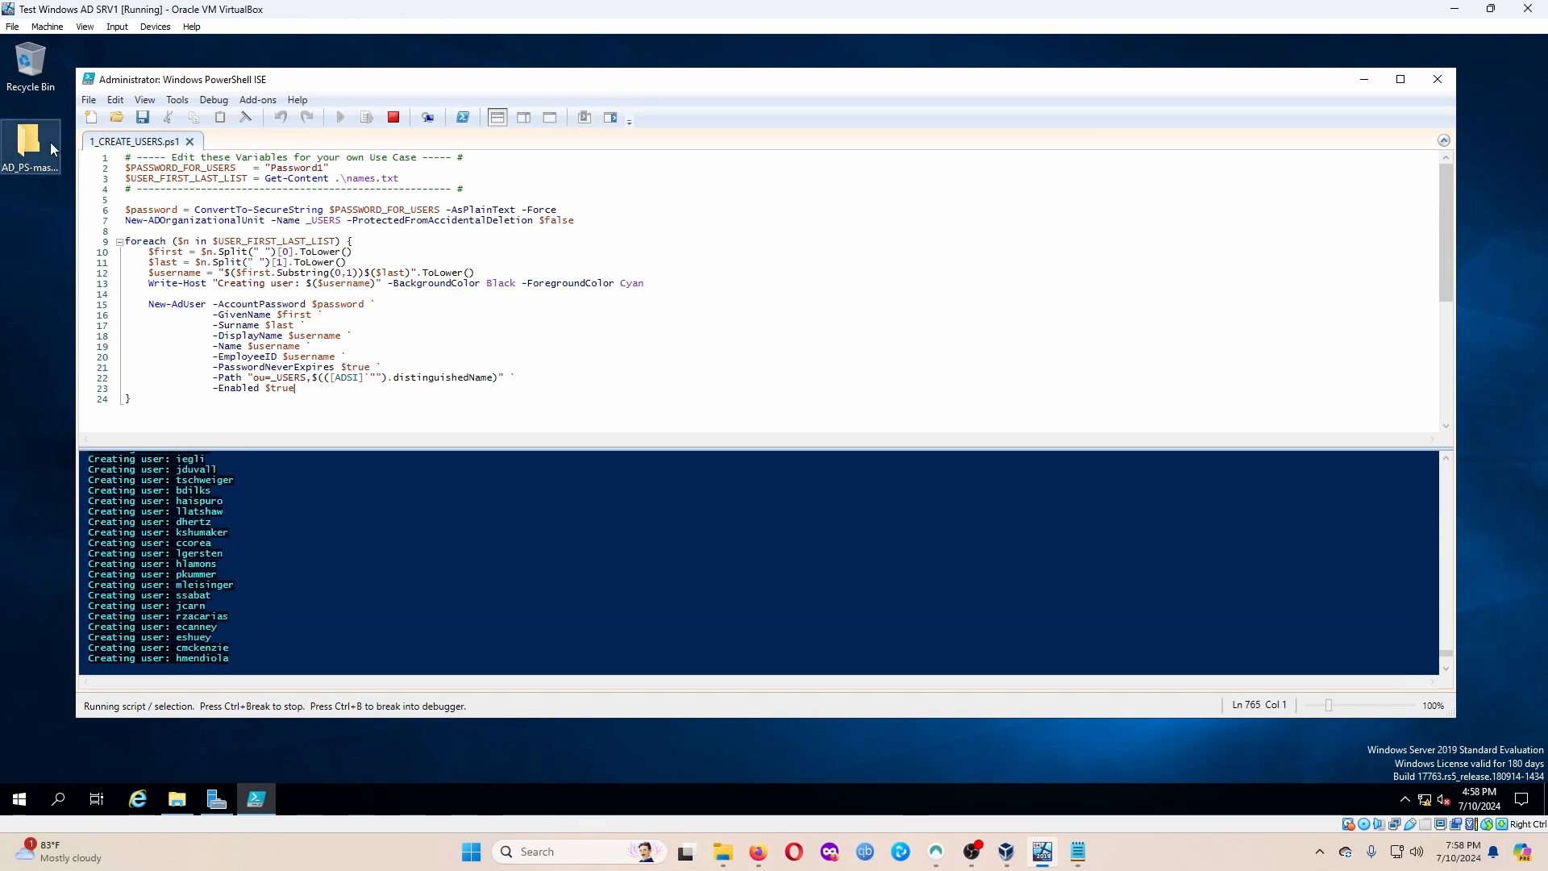
Open names.txt, type a set-executionpolicy bypass/unrestricted line at the top, then delete it.
{"action": "double_click", "coordinate": [587, 322]}
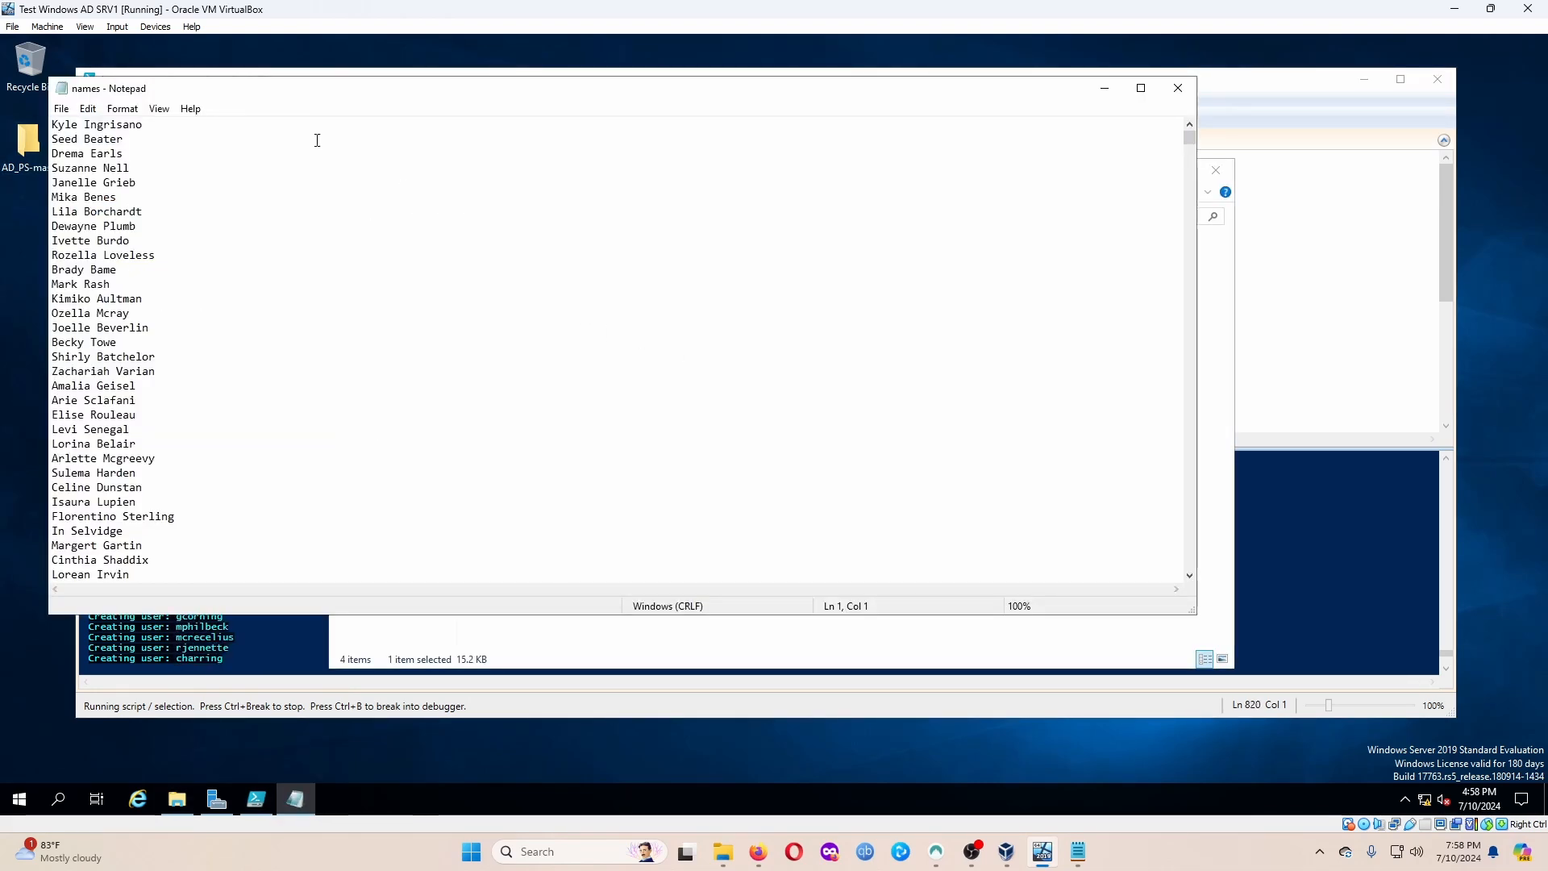
{"action": "key", "text": "Return"}
{"action": "key", "text": "Return"}
{"action": "key", "text": "Up"}
{"action": "key", "text": "Up"}
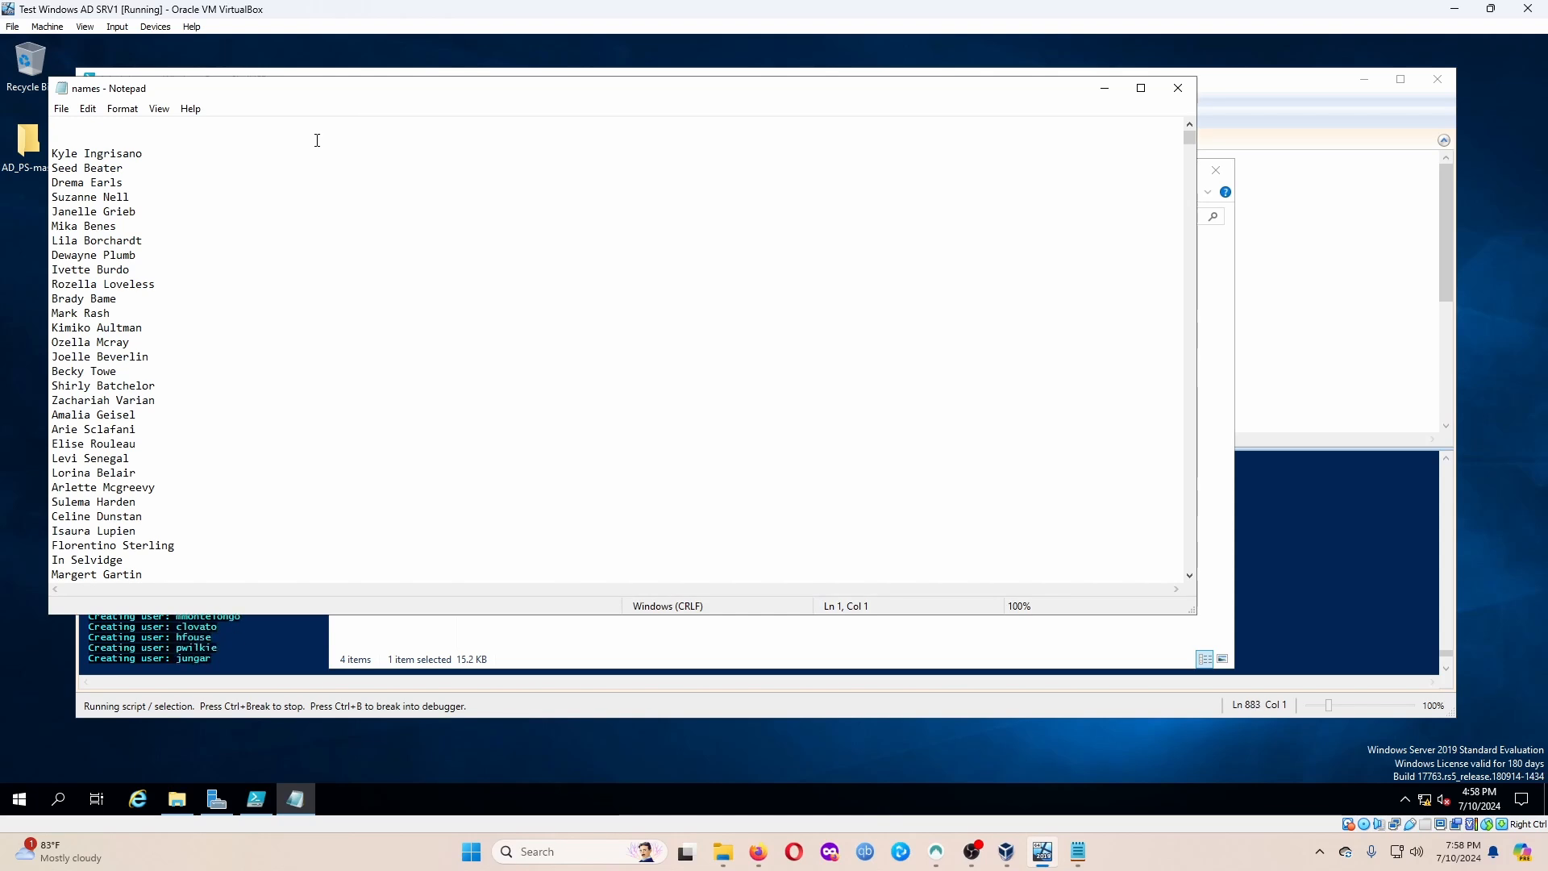
{"action": "type", "text": "set-exe"}
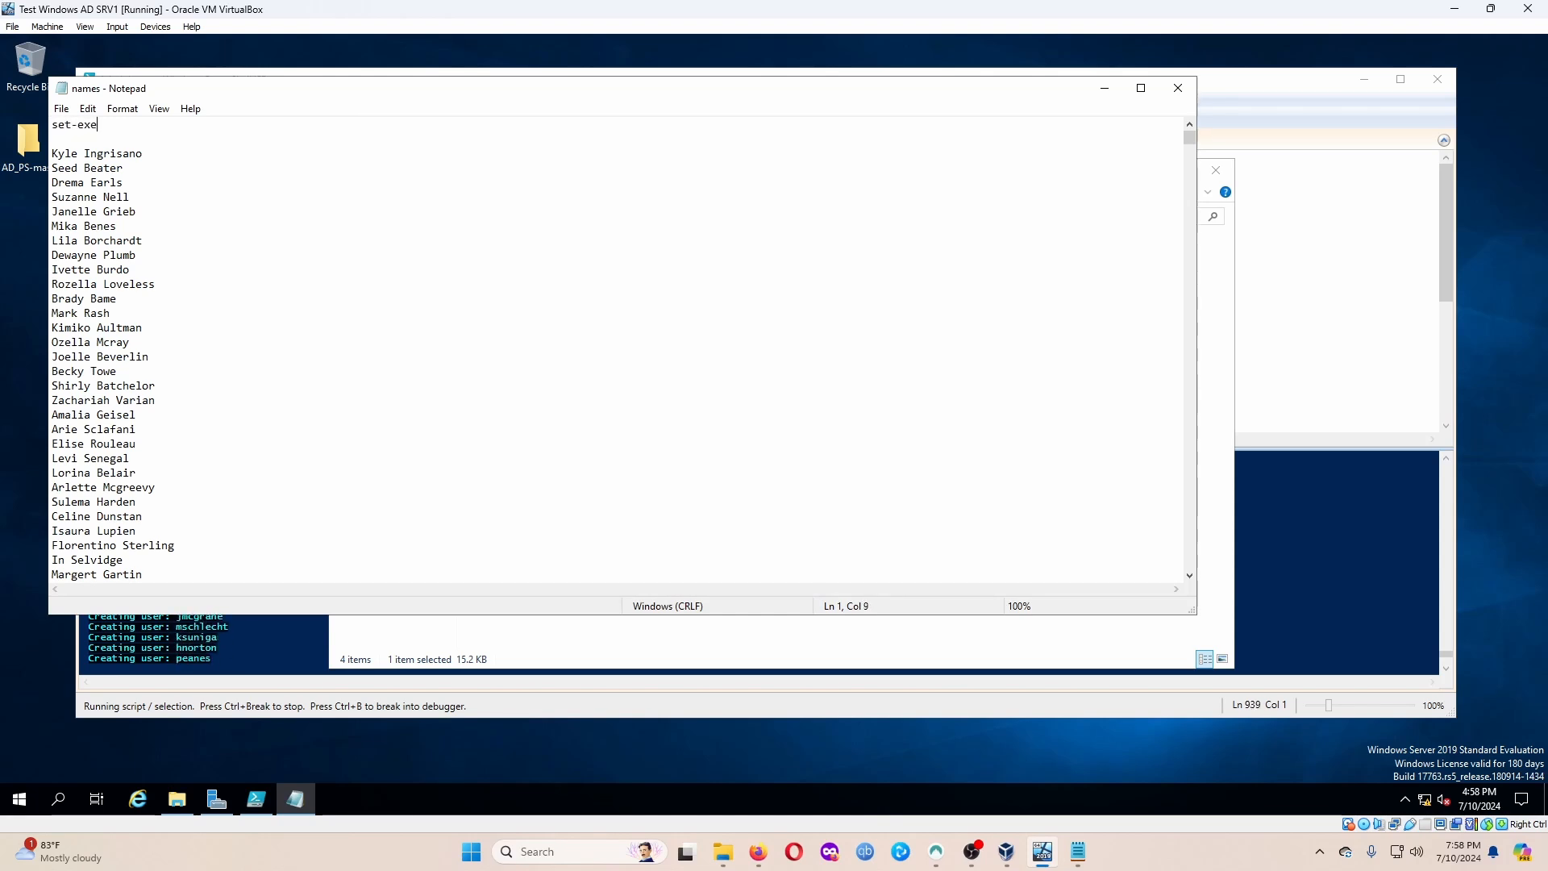
{"action": "type", "text": "cutioonpol"}
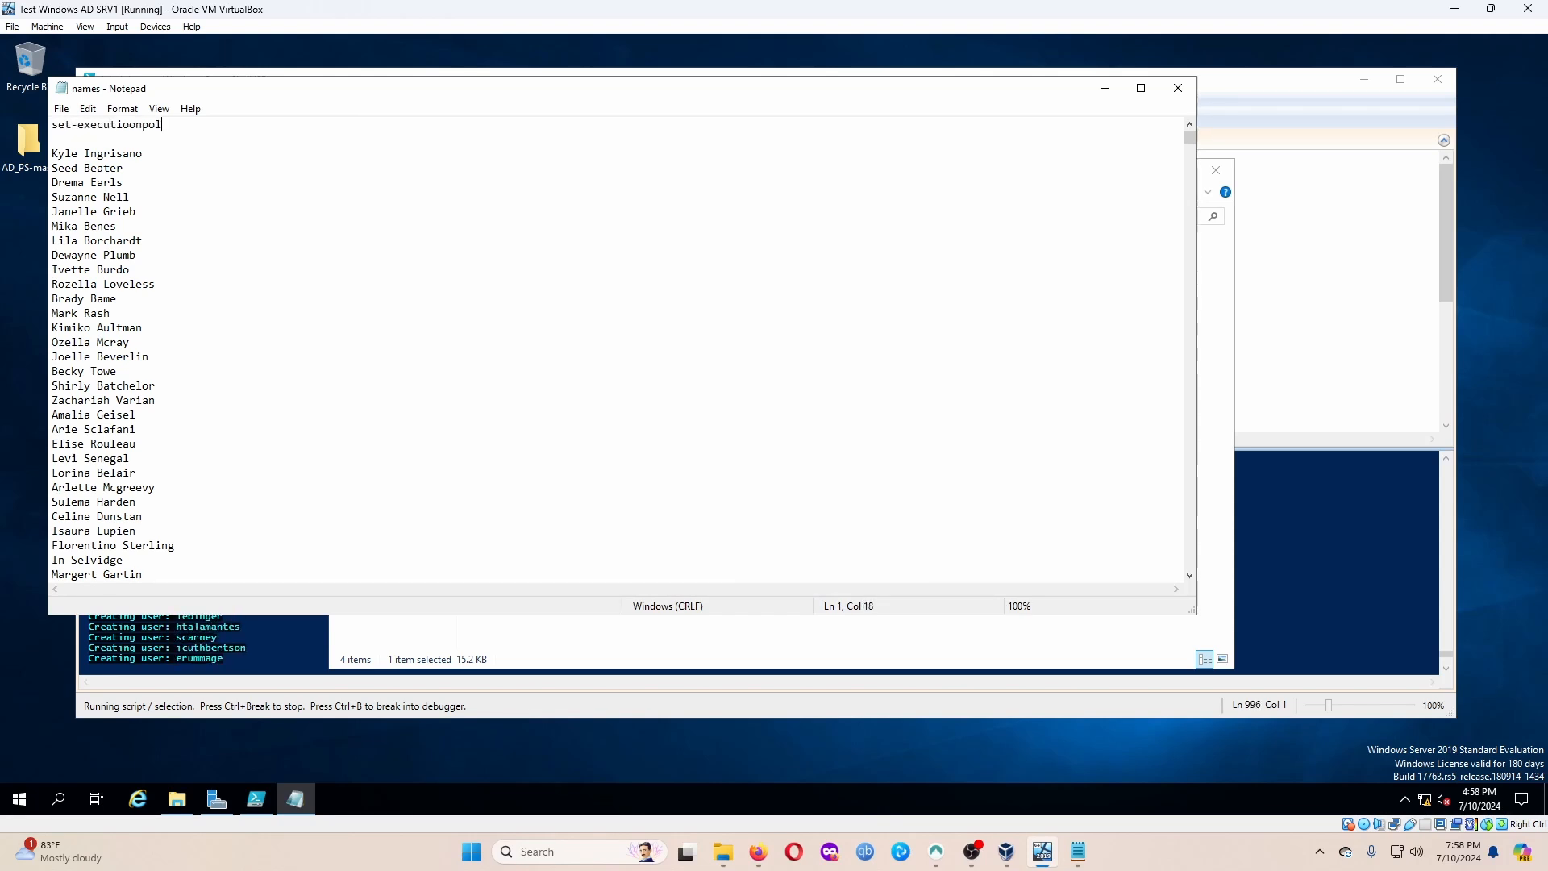
{"action": "type", "text": "icy"}
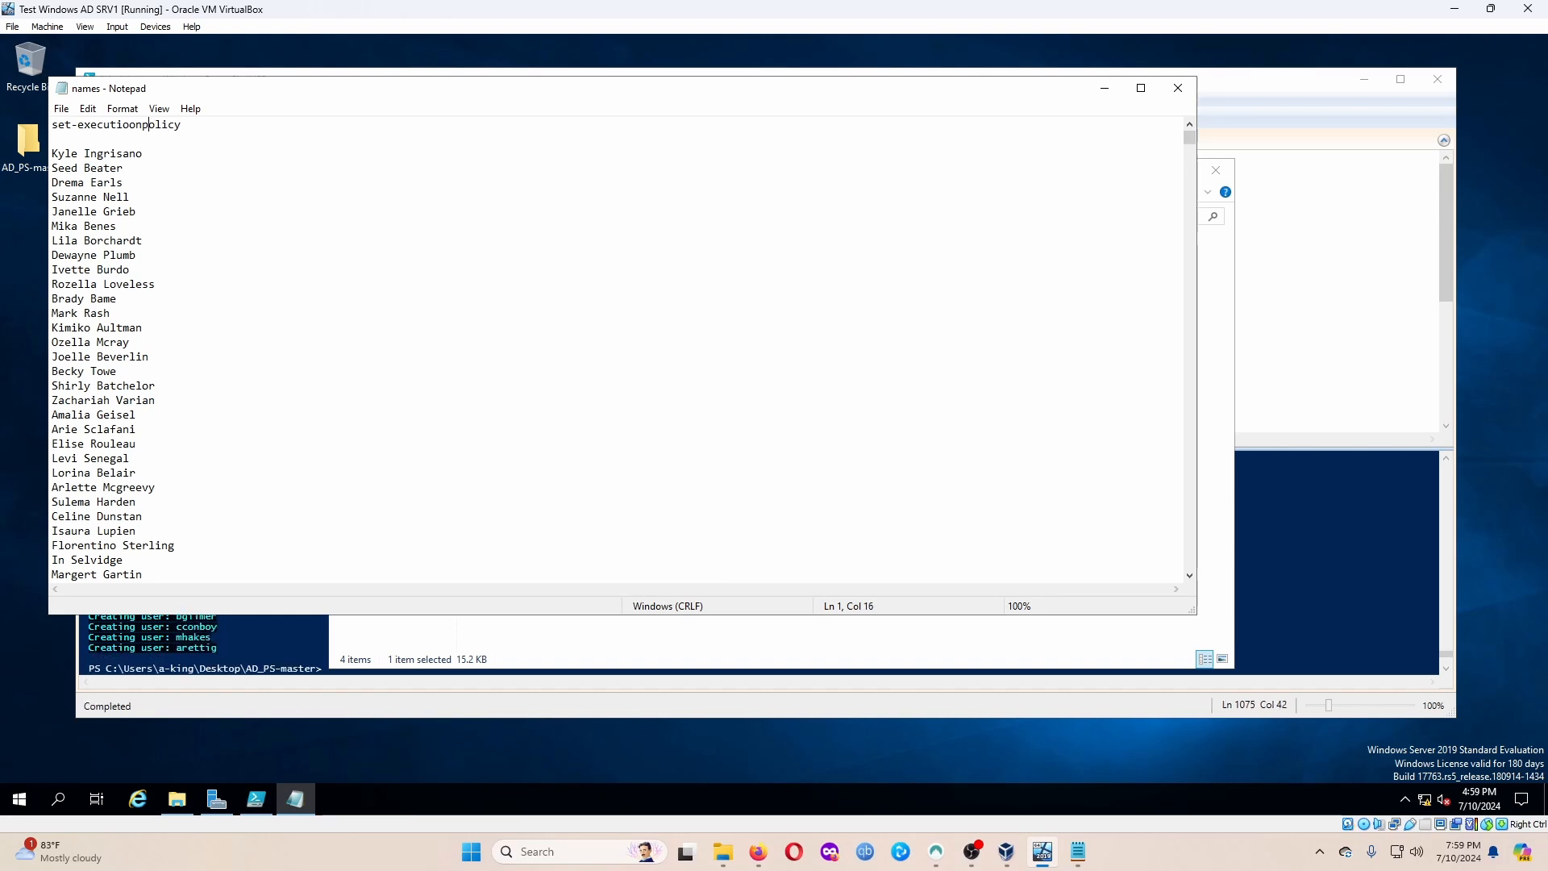
{"action": "key", "text": "BackSpace"}
{"action": "type", "text": "-bypass"}
{"action": "type", "text": "/ unrestricted"}
{"action": "key", "text": "ctrl+shift+Left"}
{"action": "key", "text": "ctrl+shift+Left"}
{"action": "key", "text": "ctrl+shift+Left"}
{"action": "key", "text": "ctrl+shift+Left"}
{"action": "key", "text": "ctrl+shift+Left"}
{"action": "key", "text": "ctrl+shift+Left"}
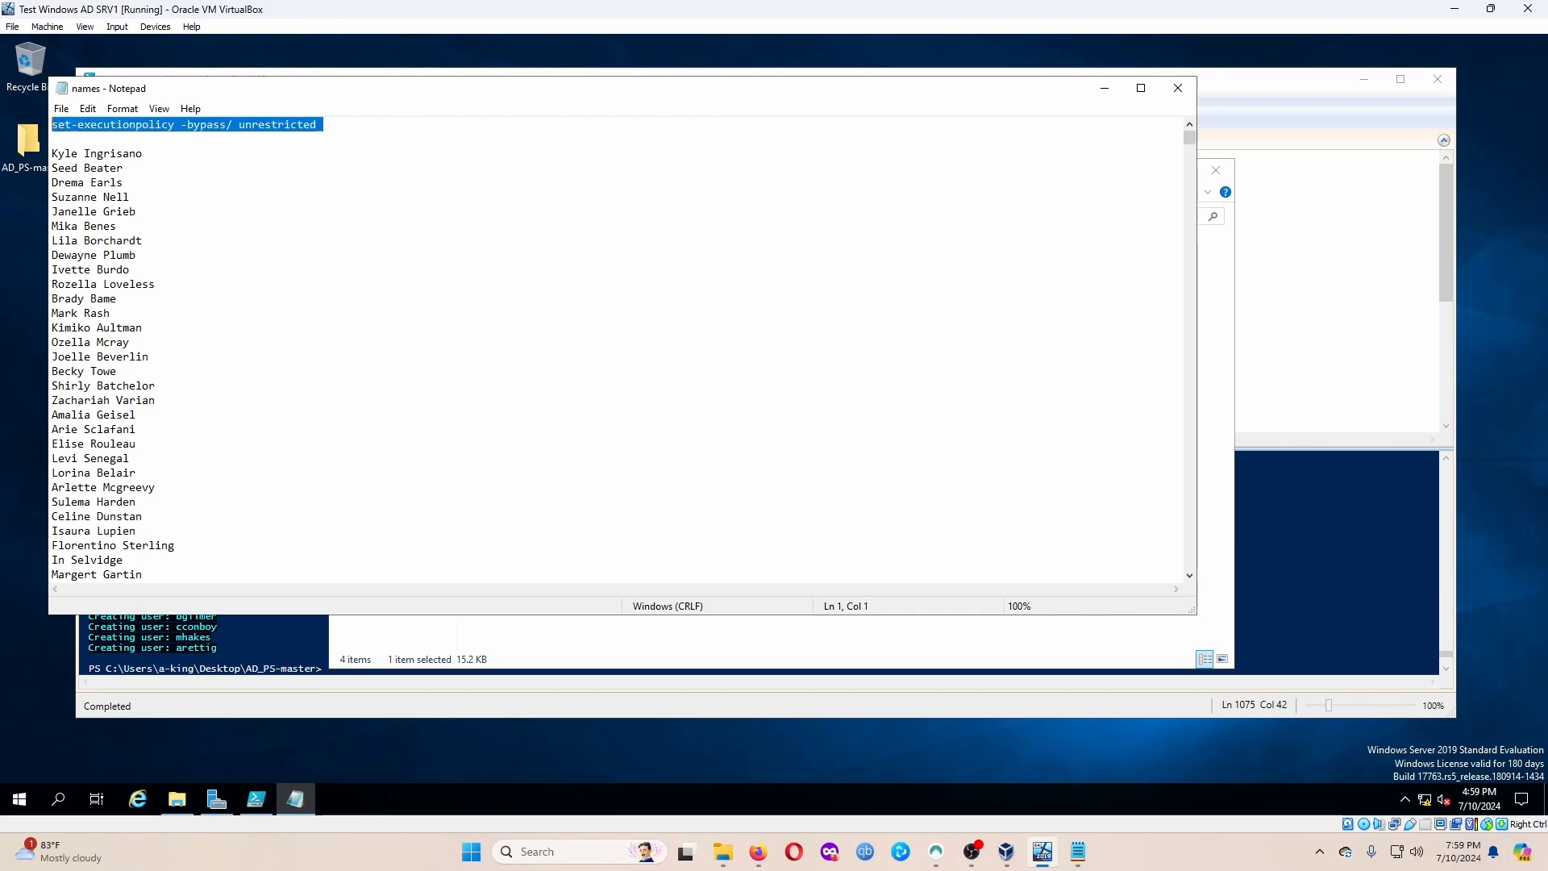
{"action": "key", "text": "Delete"}
{"action": "key", "text": "Delete"}
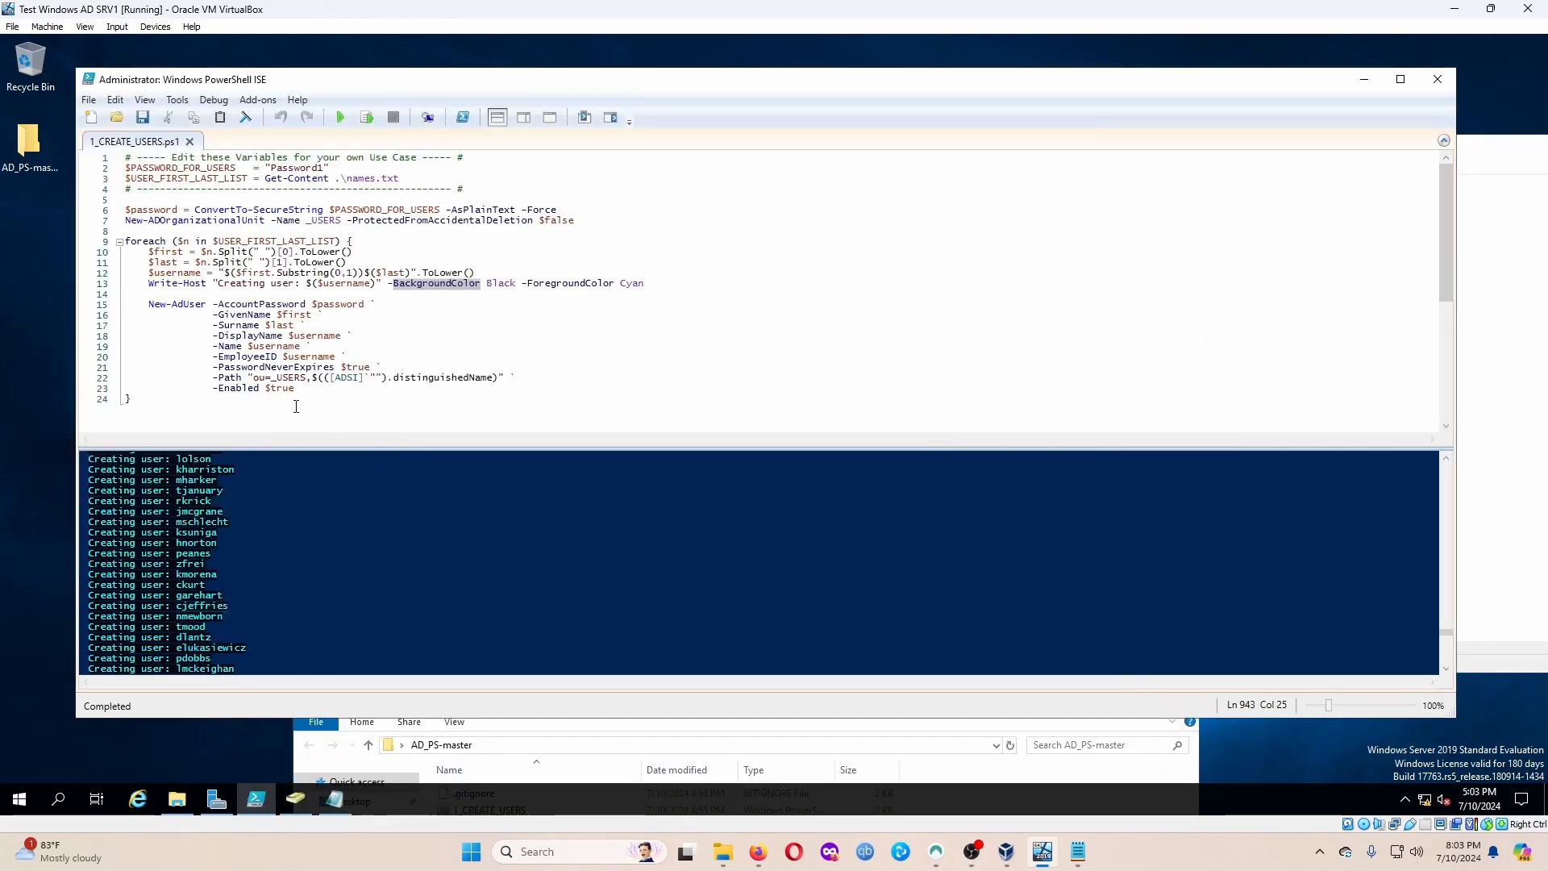
Cancel the New OU dialog, view _USERS accounts, then run Find on MYDOMAIN.COM.
{"action": "left_click", "coordinate": [295, 799]}
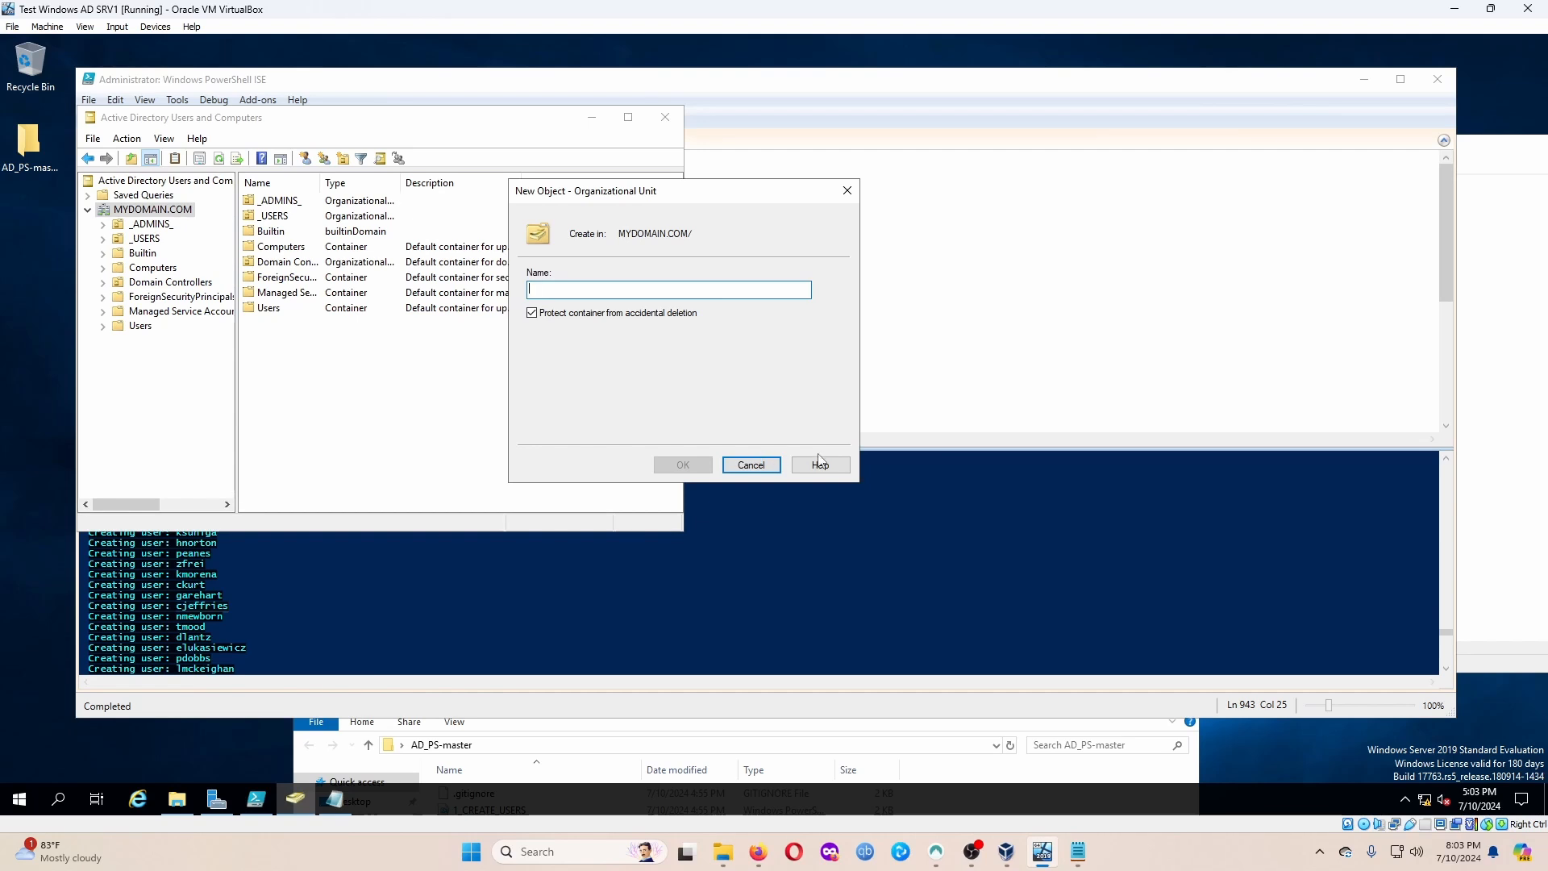
{"action": "left_click", "coordinate": [751, 465]}
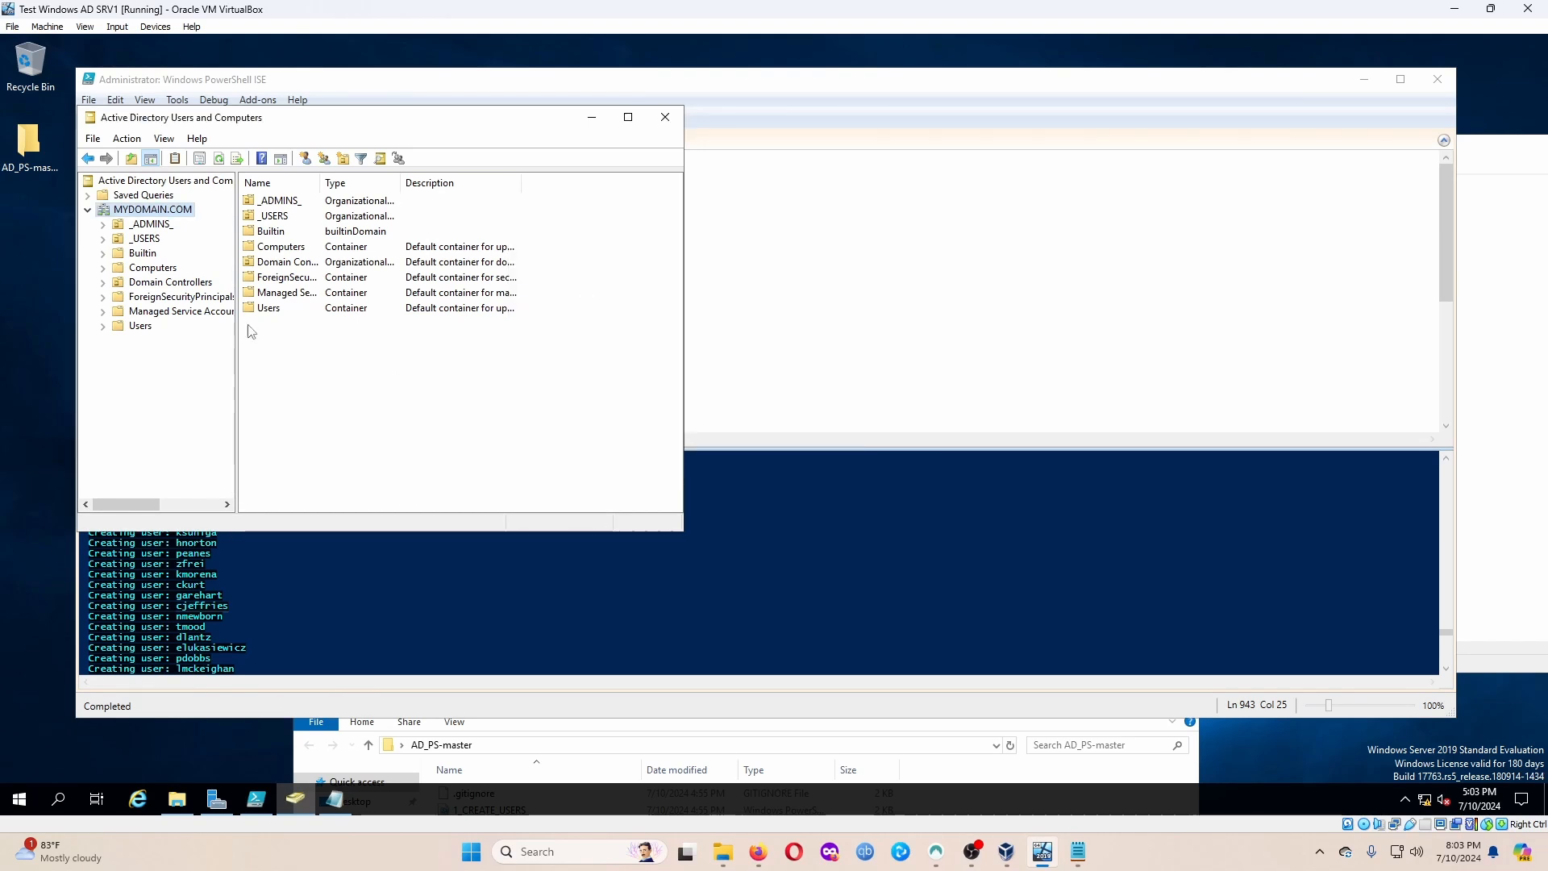
{"action": "left_click", "coordinate": [146, 239]}
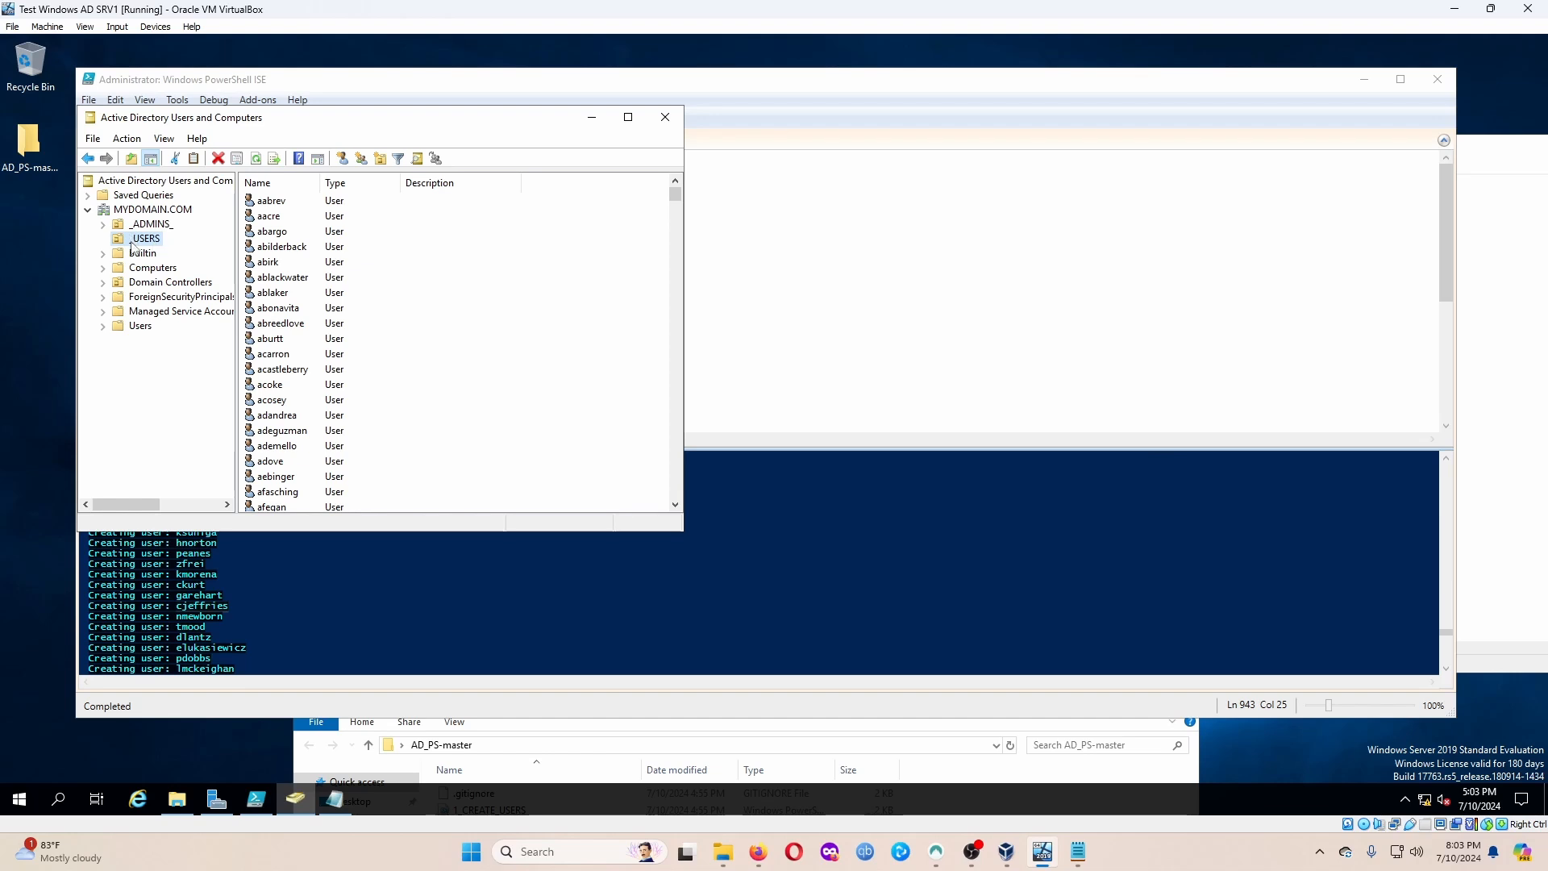
{"action": "left_click", "coordinate": [279, 201]}
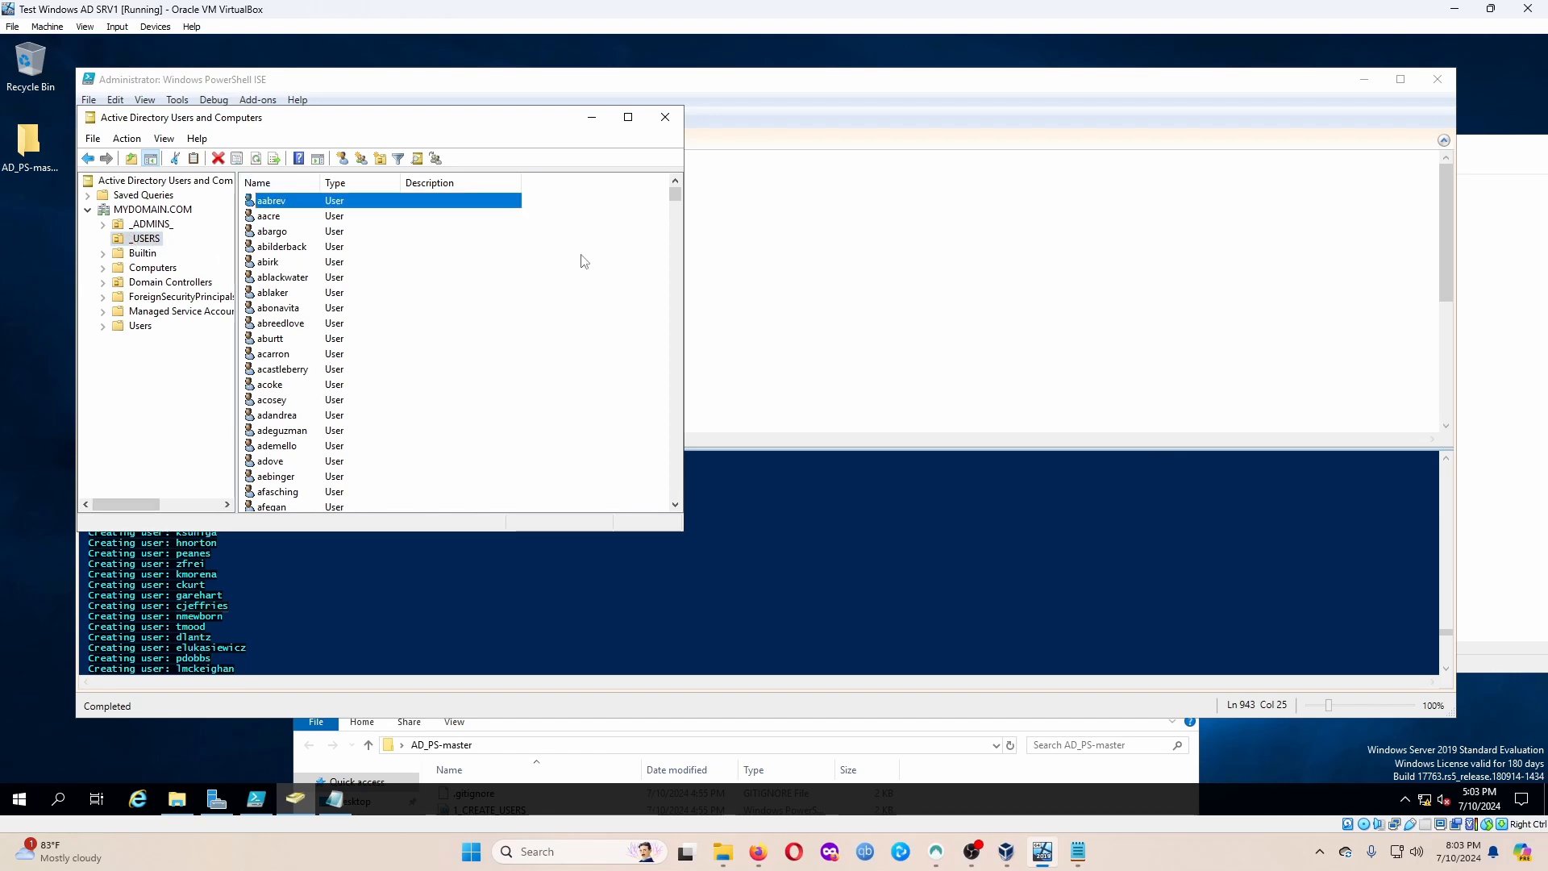
{"action": "mouse_move", "coordinate": [675, 195]}
{"action": "left_mouse_down"}
{"action": "mouse_move", "coordinate": [664, 464]}
{"action": "mouse_move", "coordinate": [674, 191]}
{"action": "left_mouse_up"}
{"action": "left_click", "coordinate": [147, 209]}
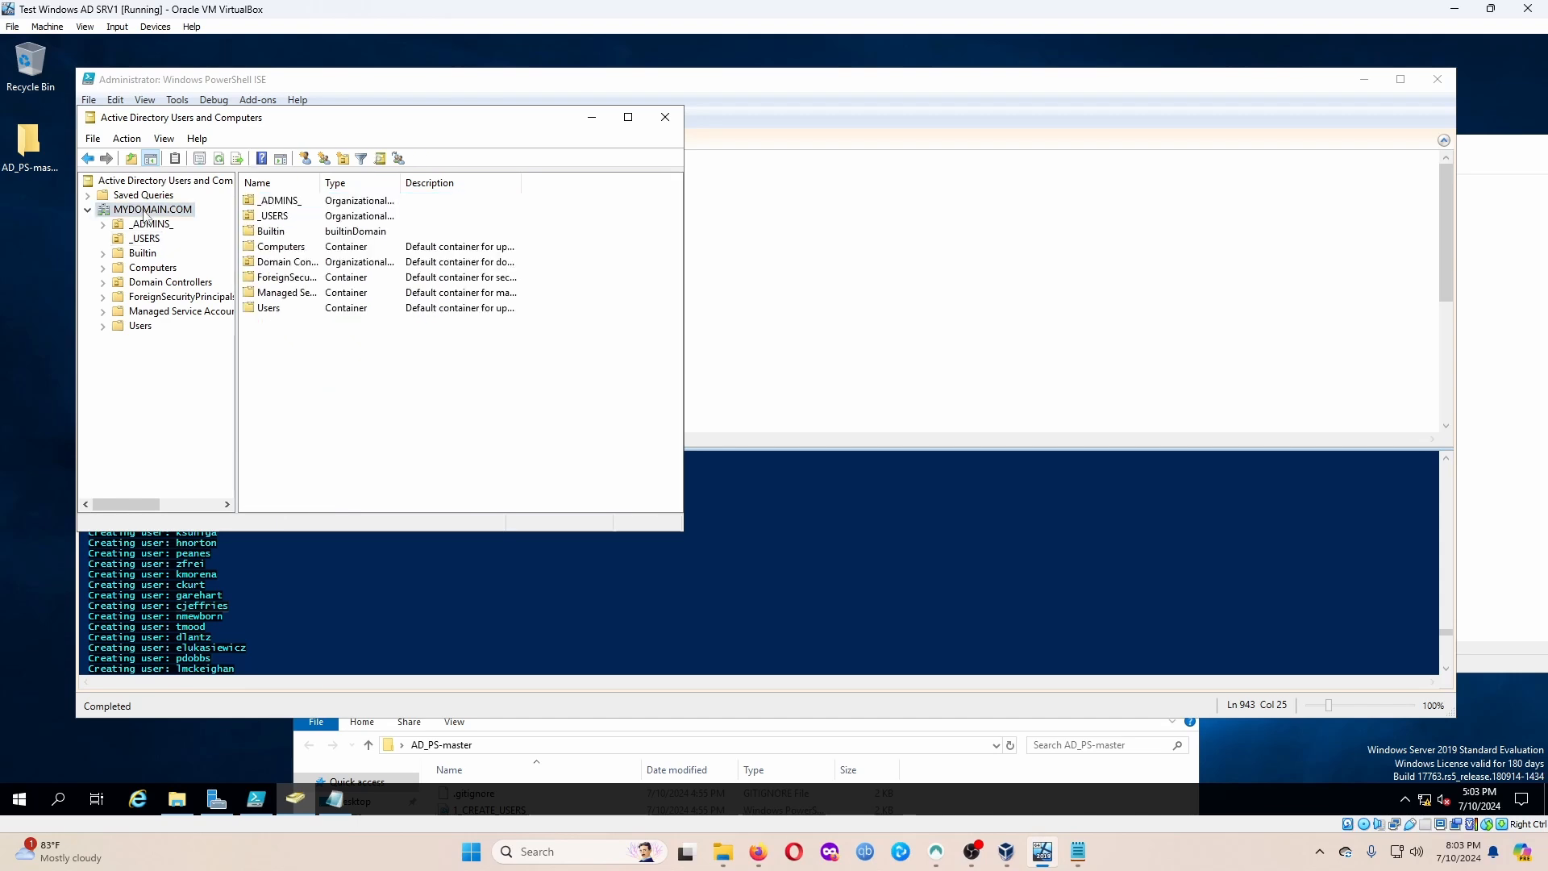
{"action": "right_click", "coordinate": [145, 211]}
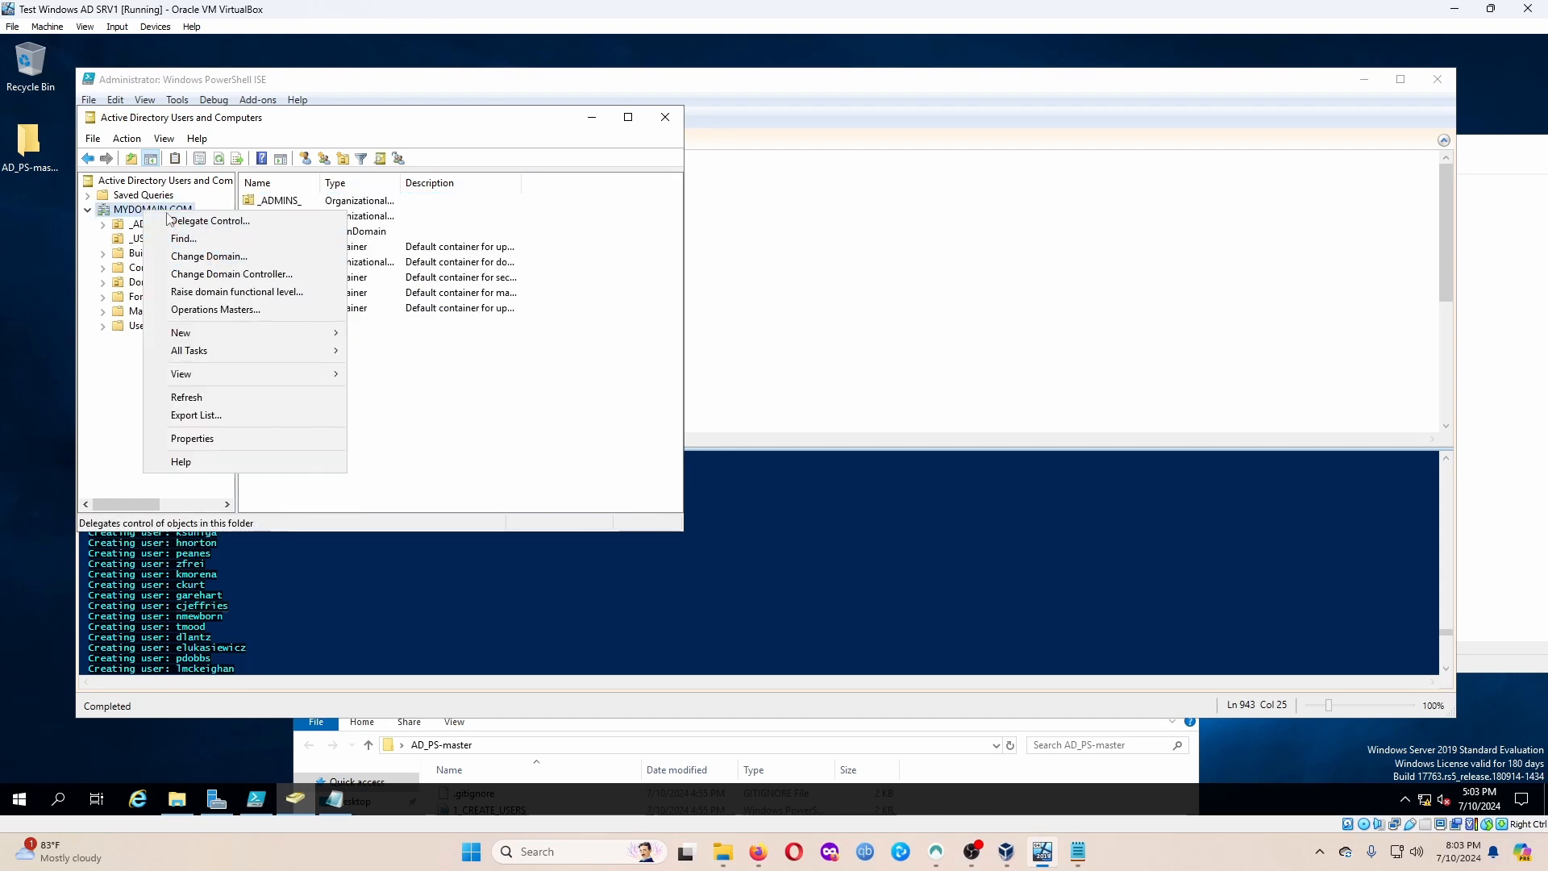
{"action": "left_click", "coordinate": [182, 239]}
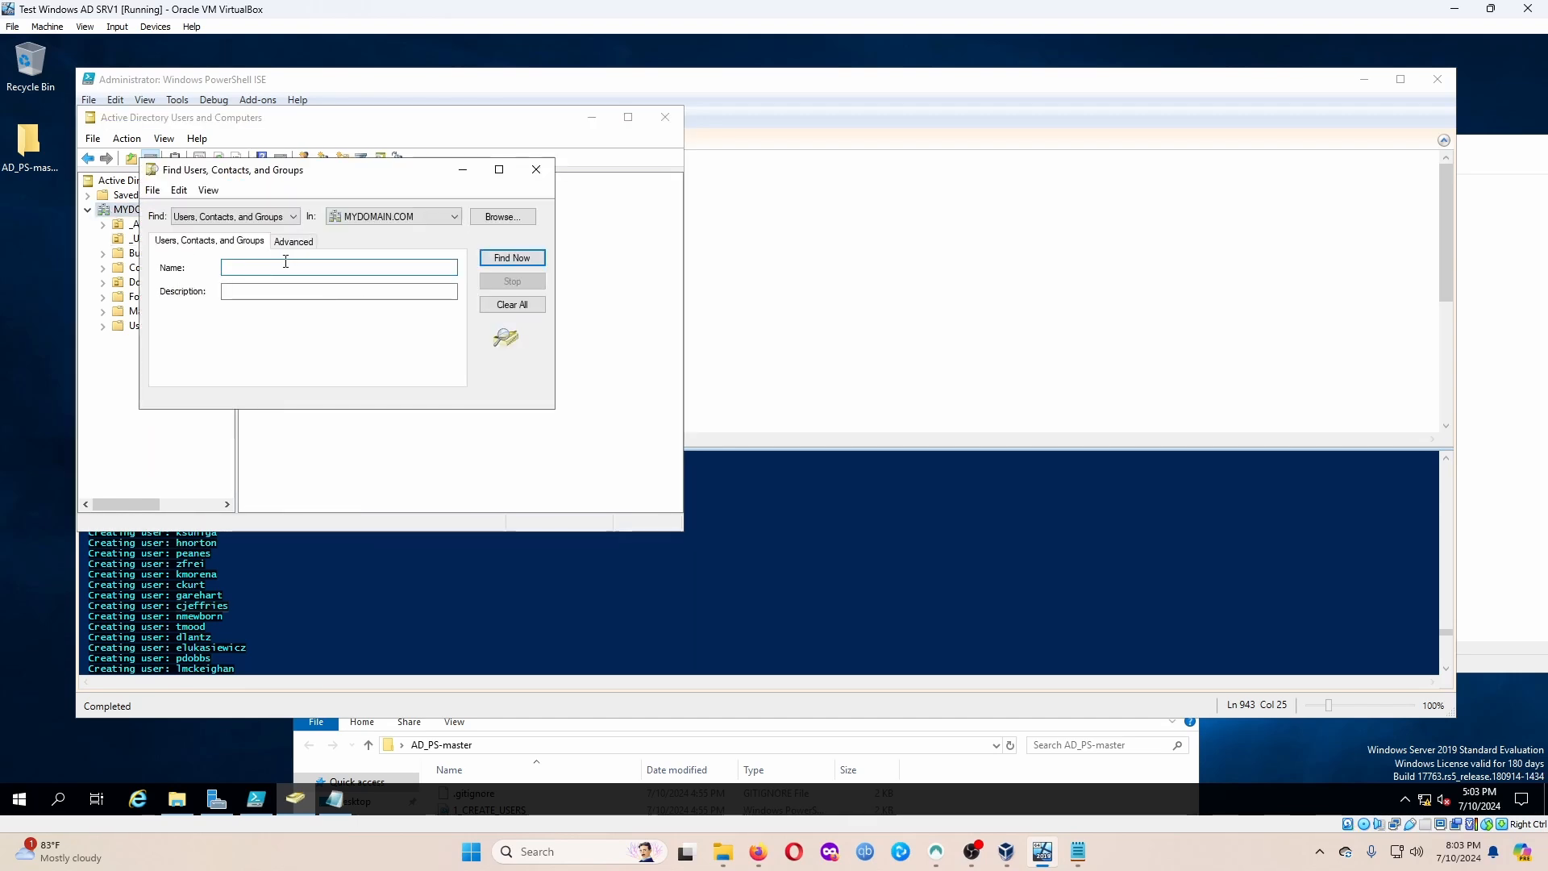
Search the directory for the added user's first name.
{"action": "left_click", "coordinate": [511, 258]}
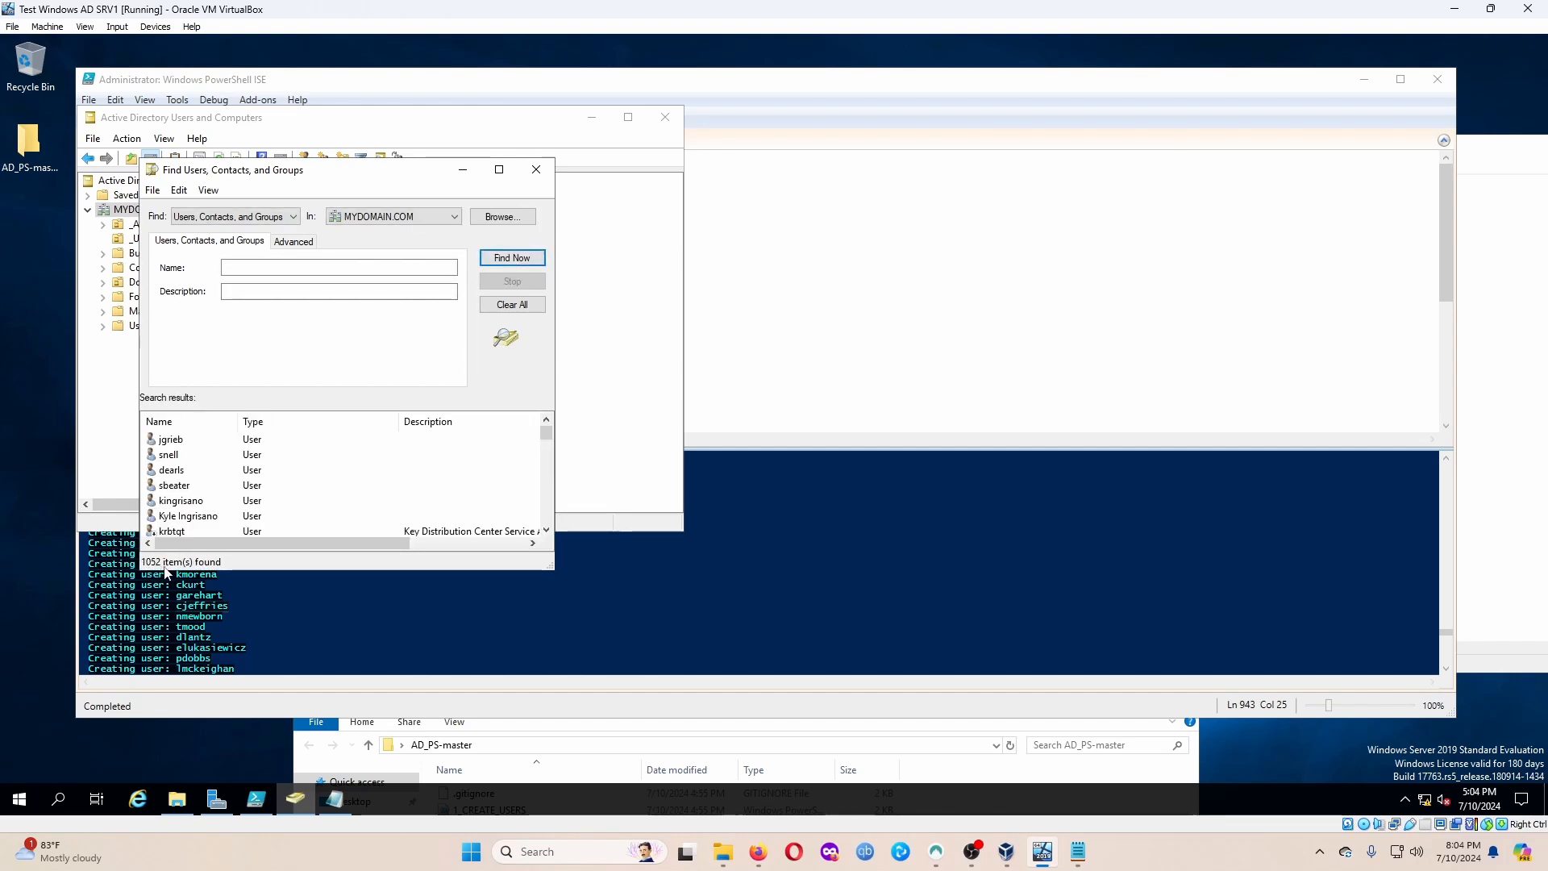
{"action": "left_click", "coordinate": [264, 265]}
{"action": "type", "text": "kyle"}
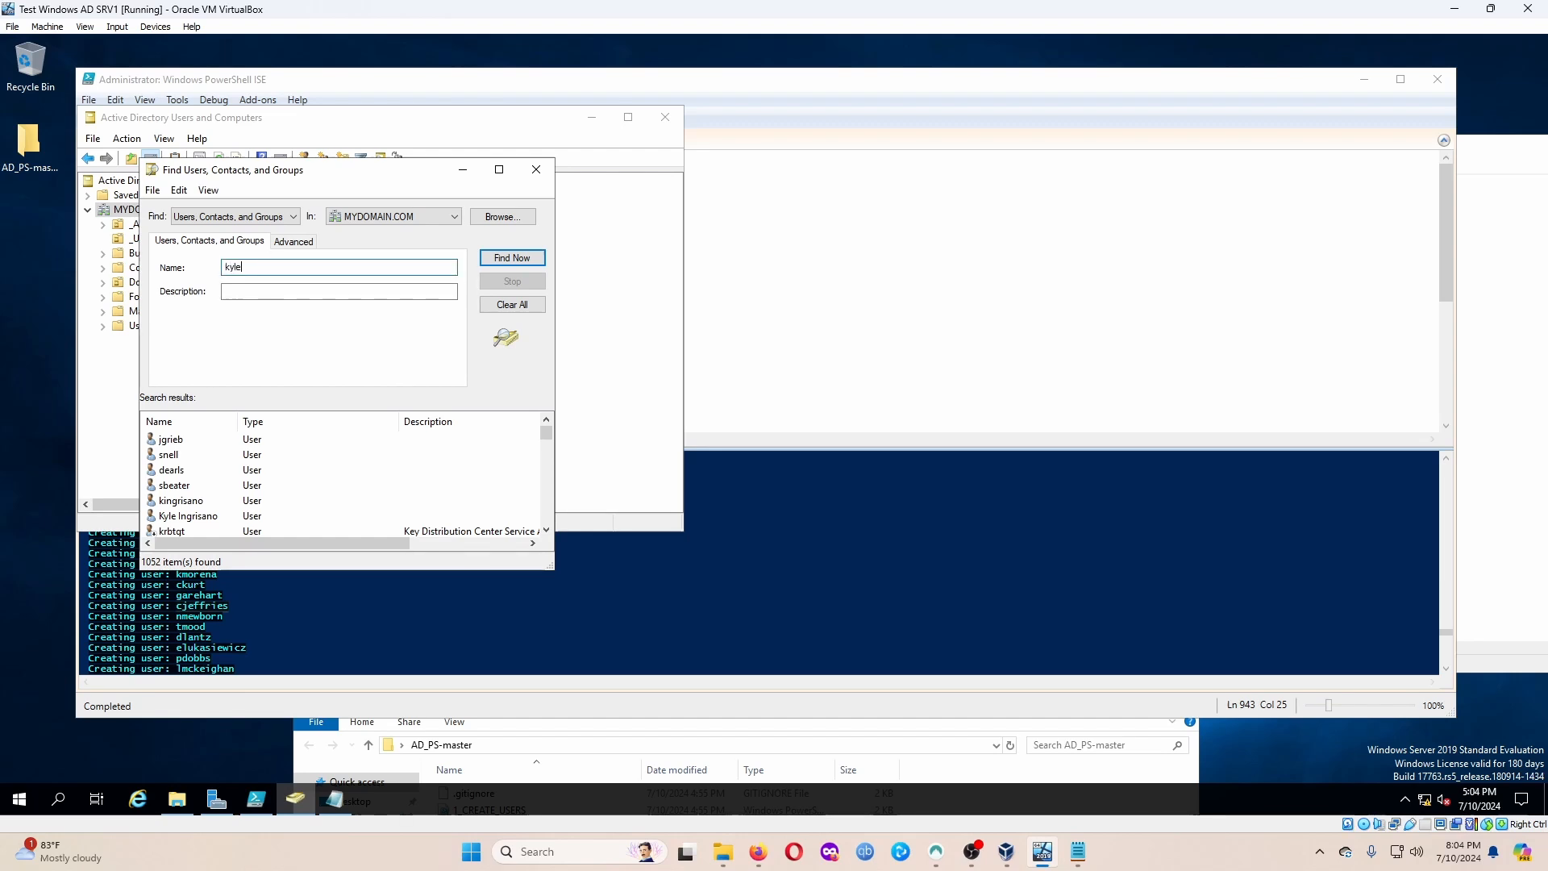
{"action": "key", "text": "Return"}
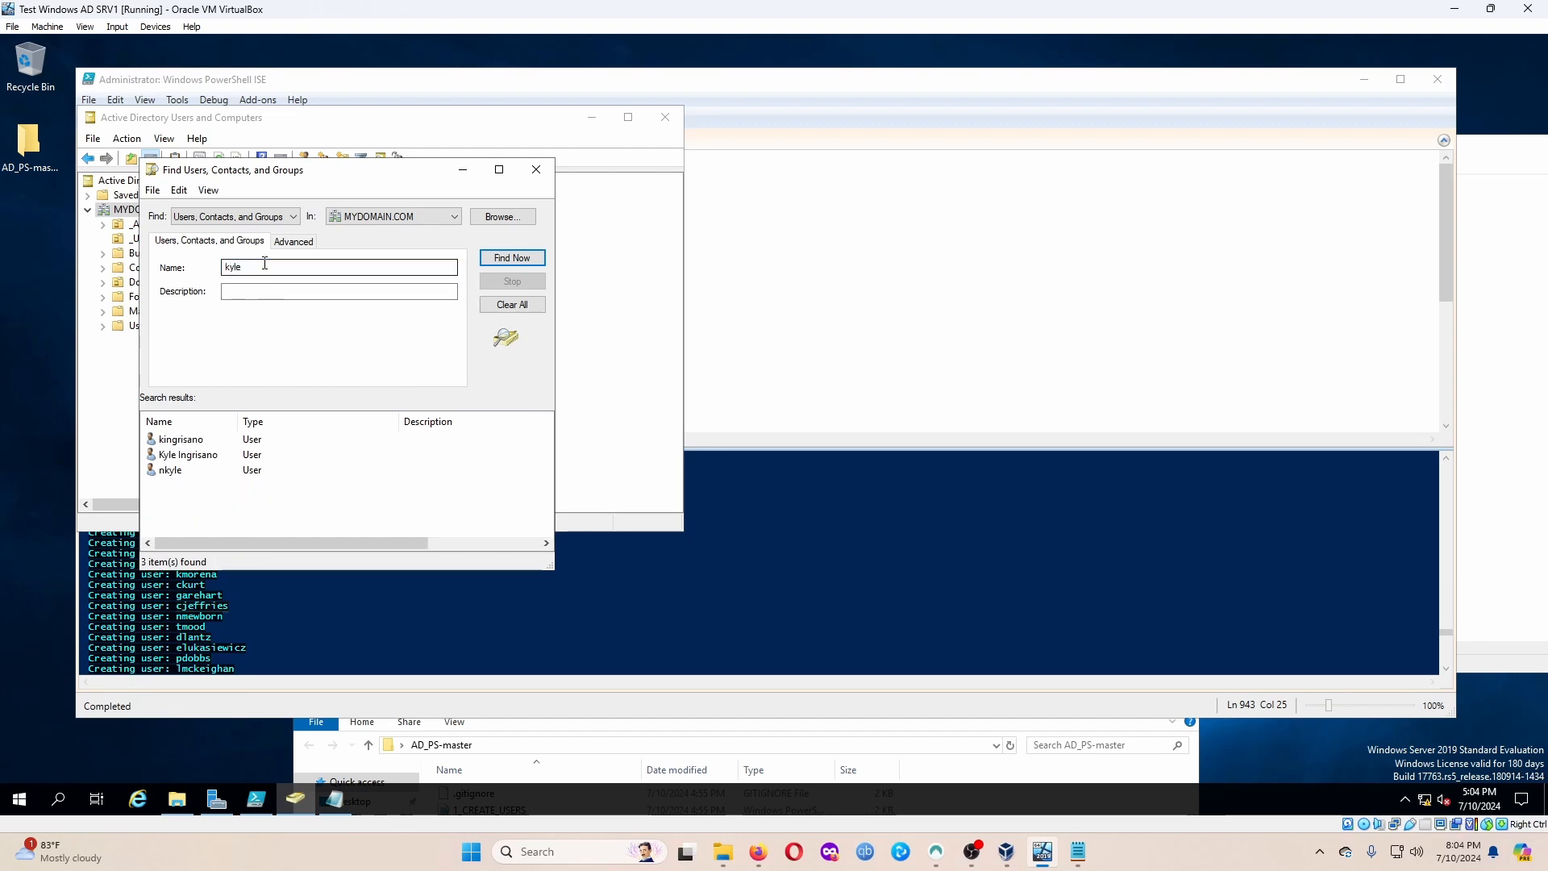
Confirm the matching user is in Domain Admins, then close properties and the Find dialog.
{"action": "double_click", "coordinate": [220, 460]}
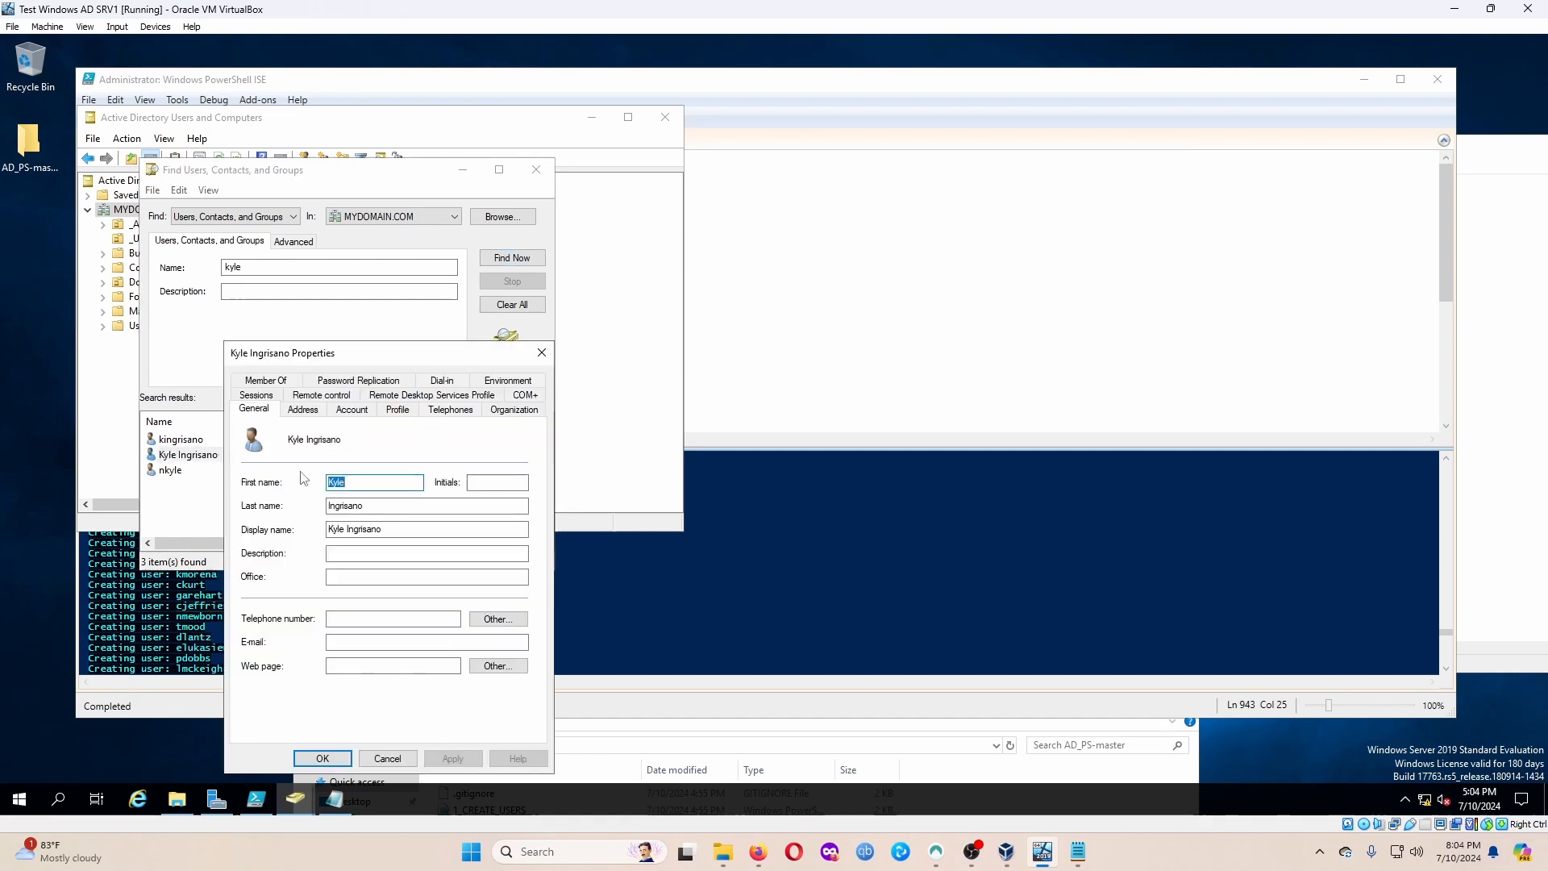
{"action": "left_click", "coordinate": [265, 379]}
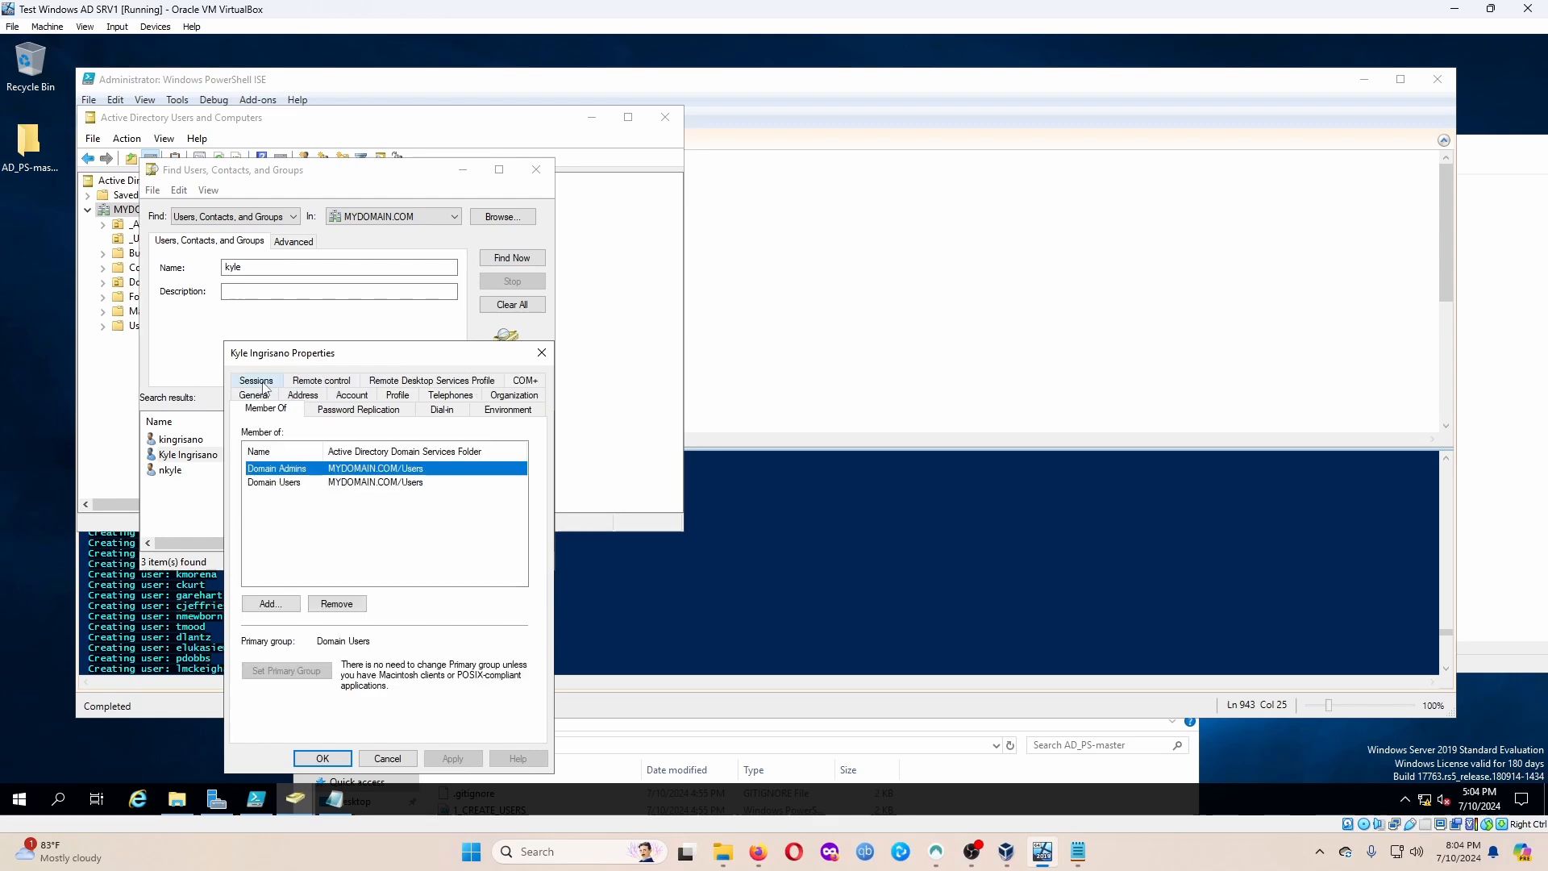
{"action": "left_click", "coordinate": [387, 759]}
{"action": "left_click", "coordinate": [535, 169]}
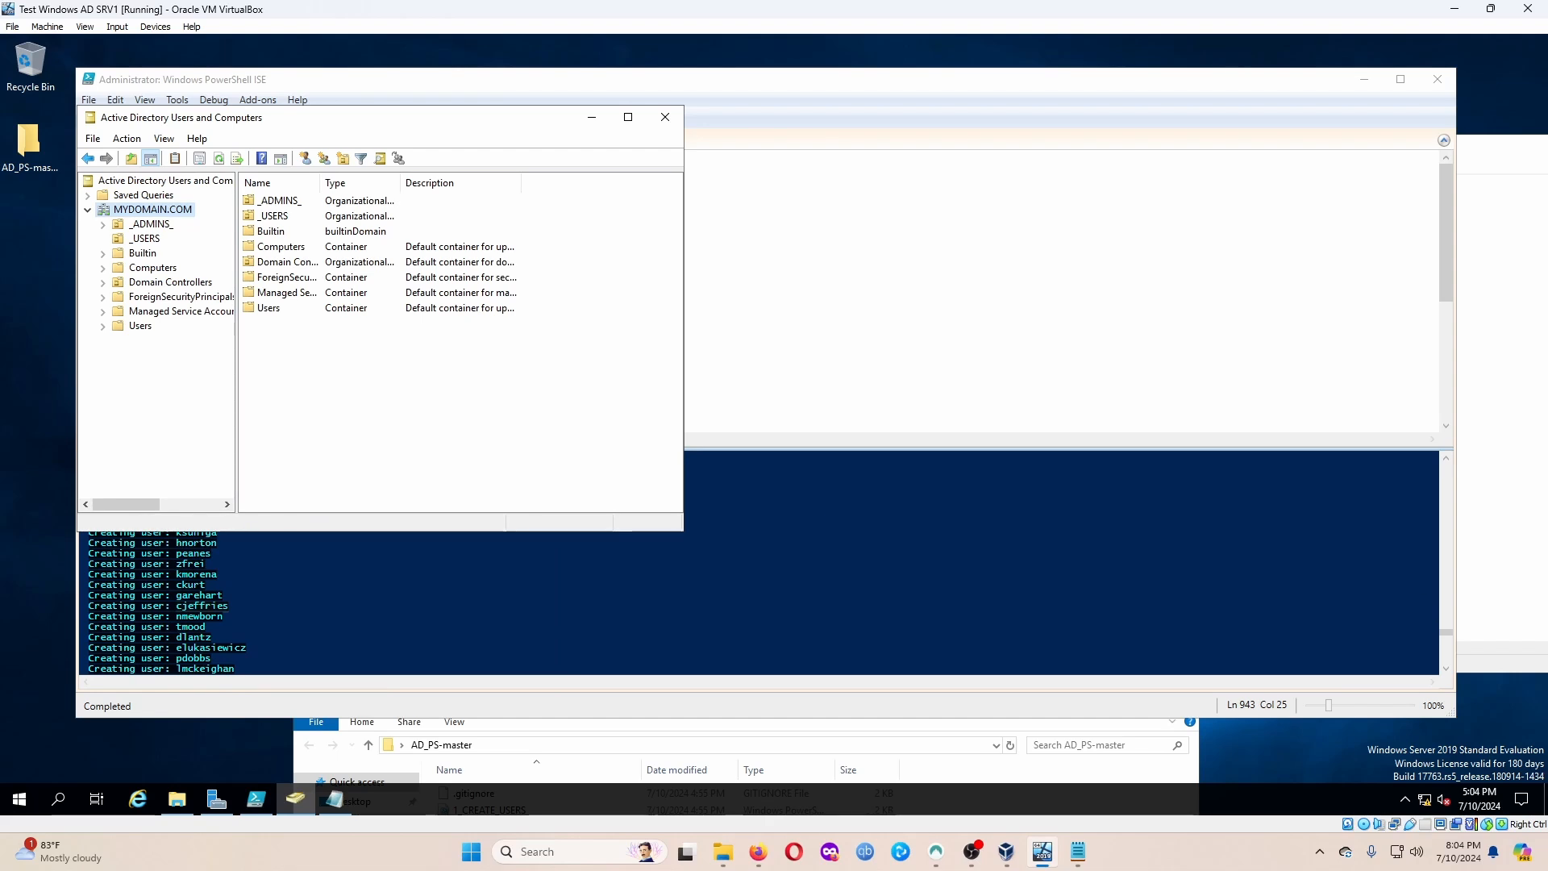
{"action": "left_click_drag", "start_coordinate": [366, 126], "coordinate": [590, 127]}
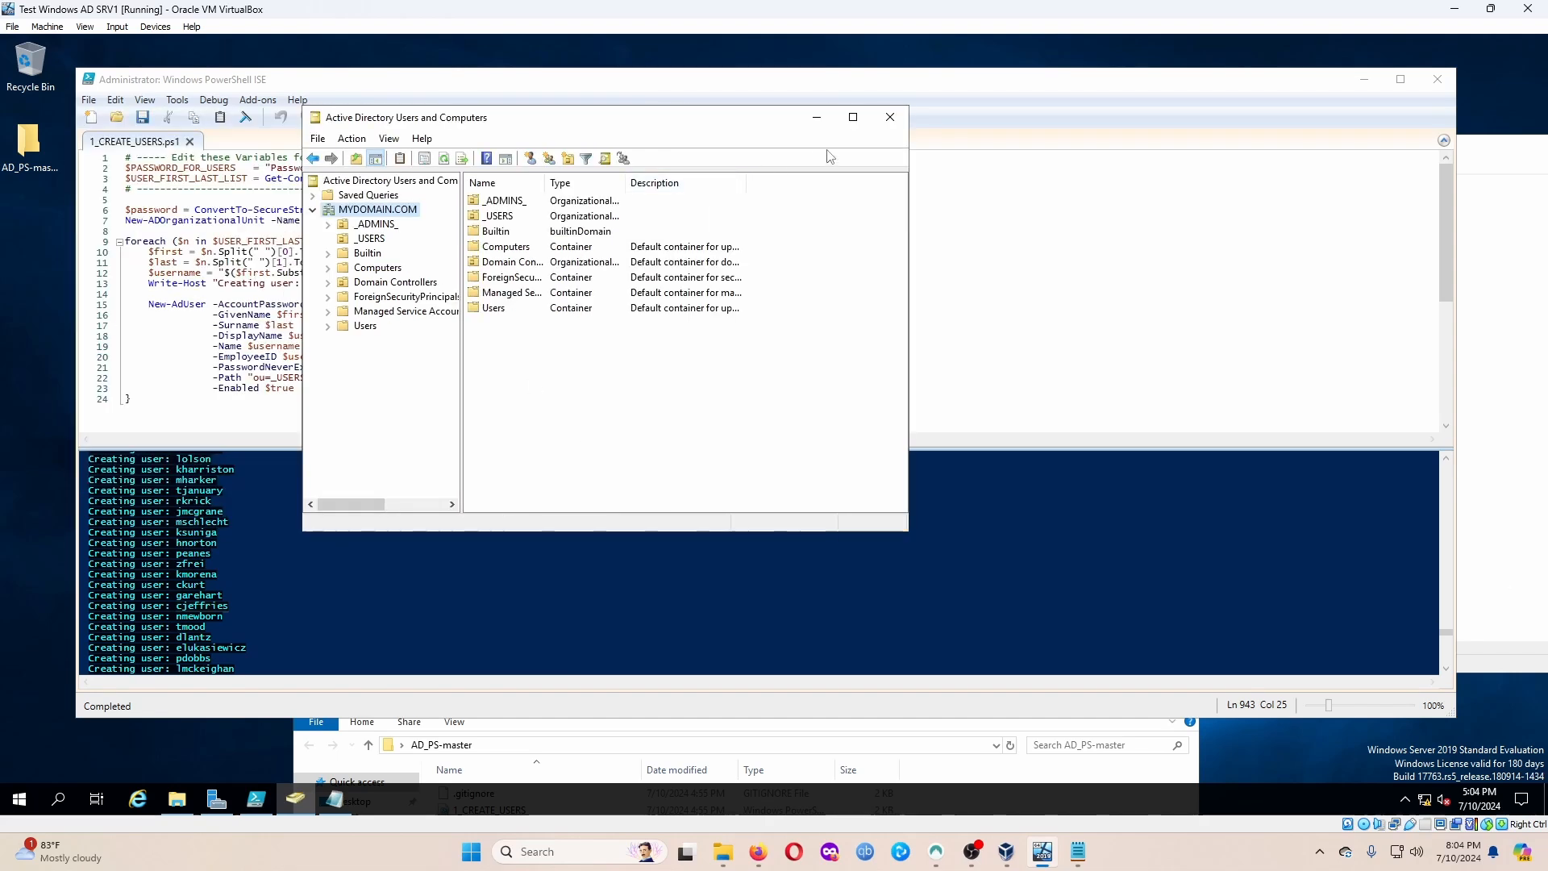
Close Active Directory Users and Computers and minimize the Test Windows AD SRV1 window.
{"action": "left_click", "coordinate": [890, 117]}
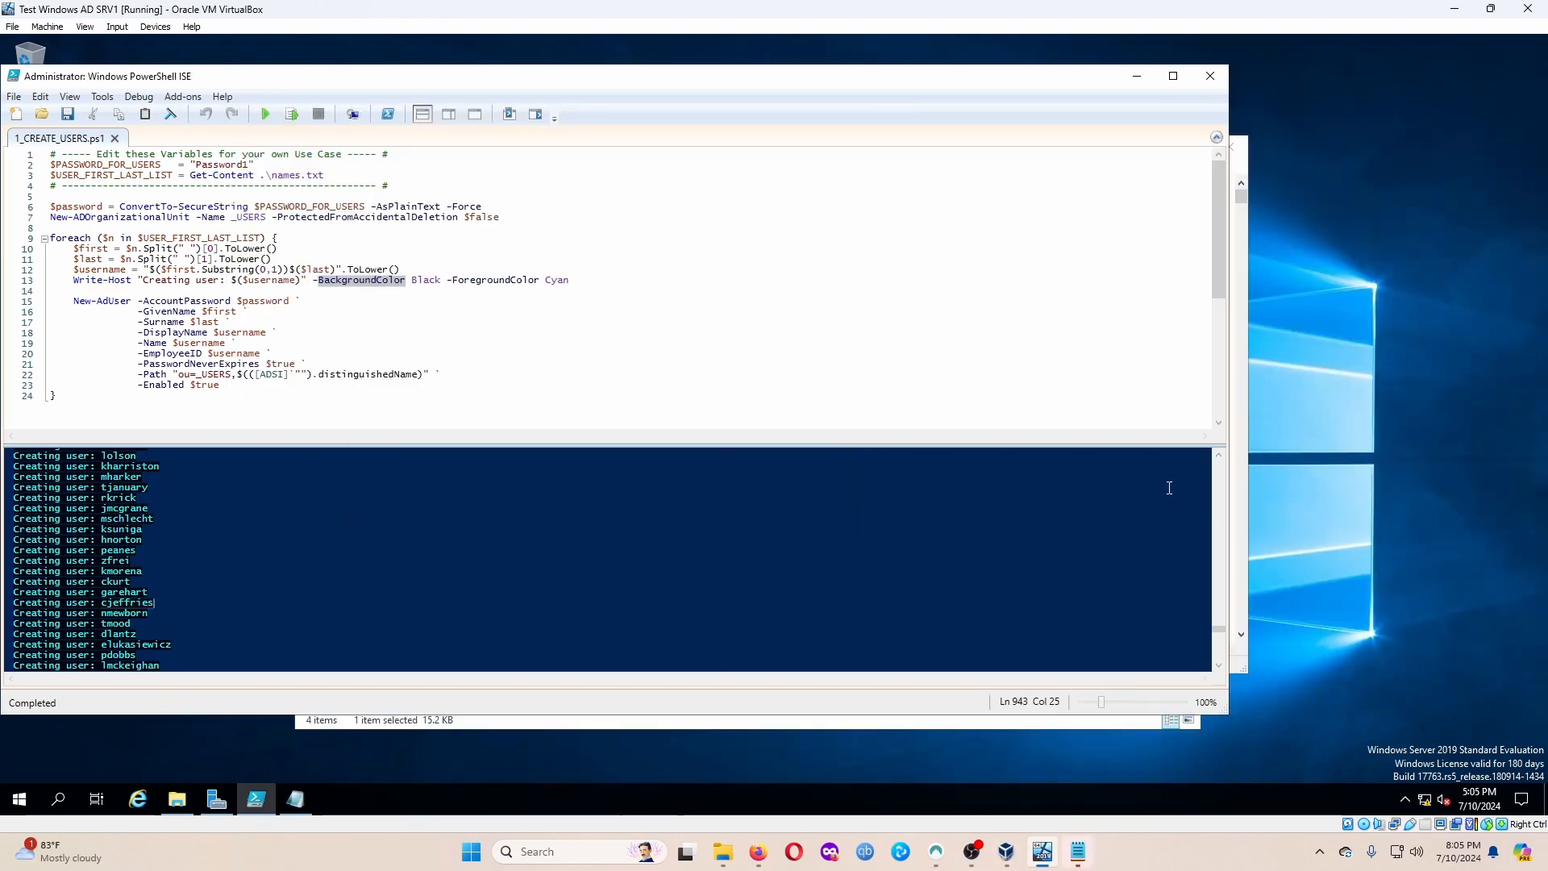
{"action": "left_click", "coordinate": [1455, 8]}
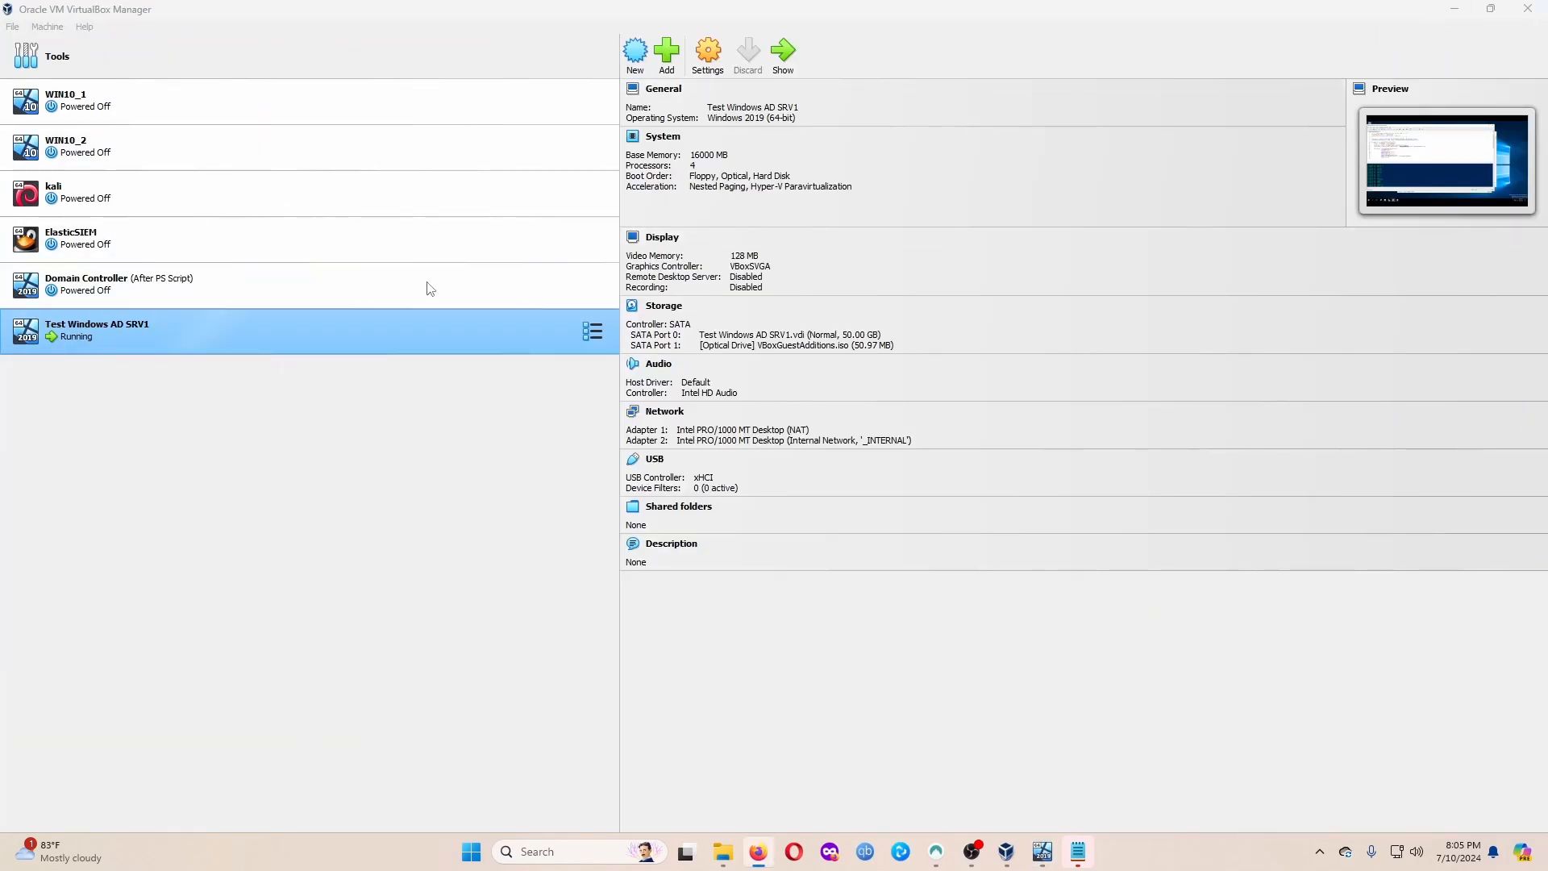
{"action": "left_click", "coordinate": [636, 53]}
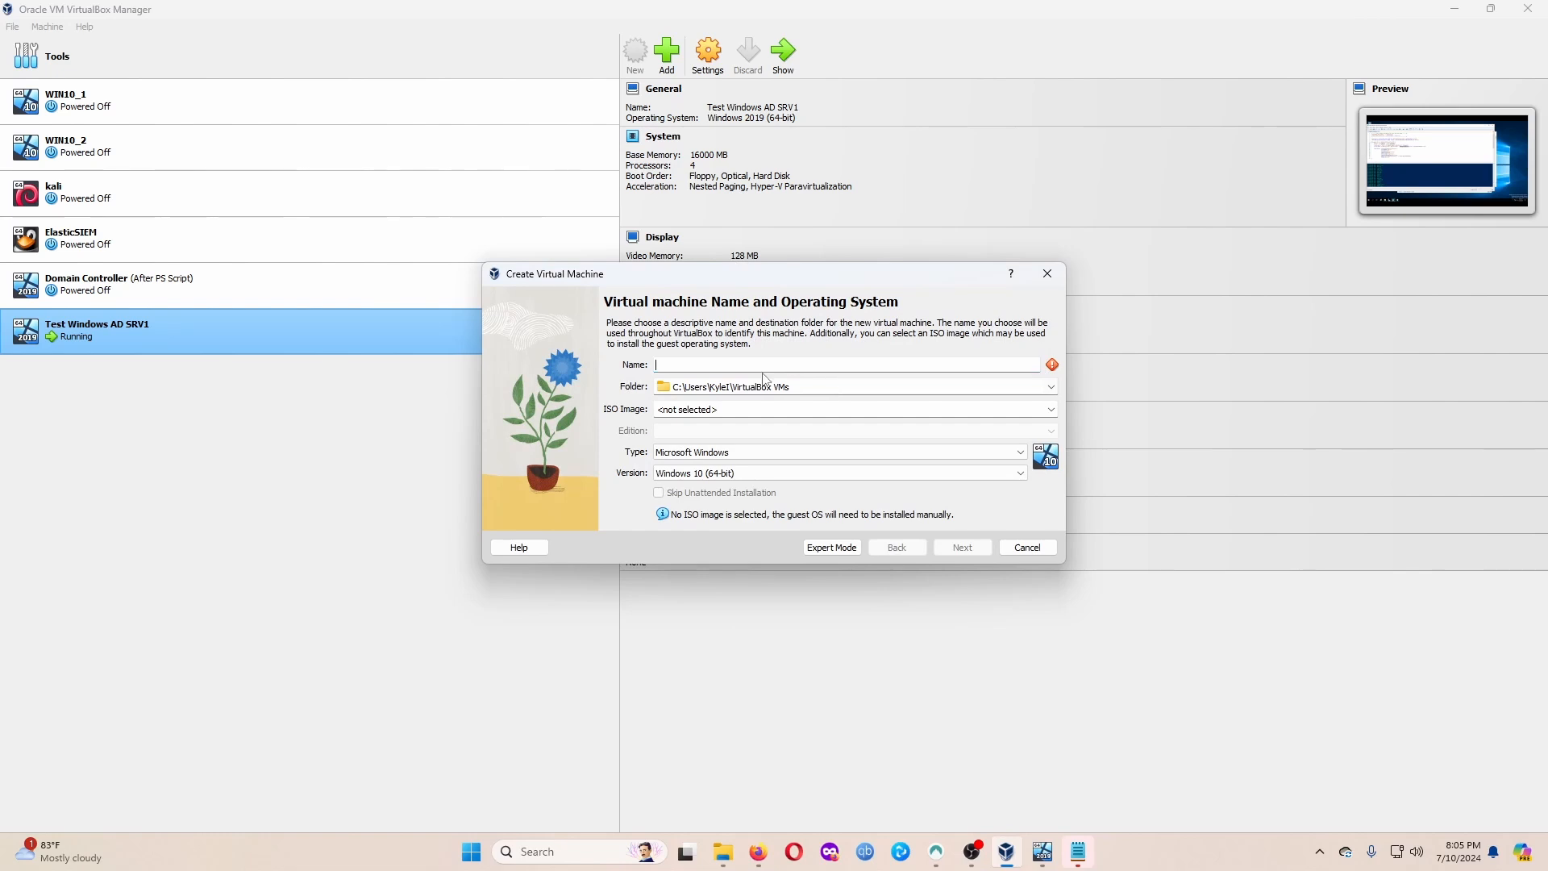
{"action": "type", "text": "windows10machine"}
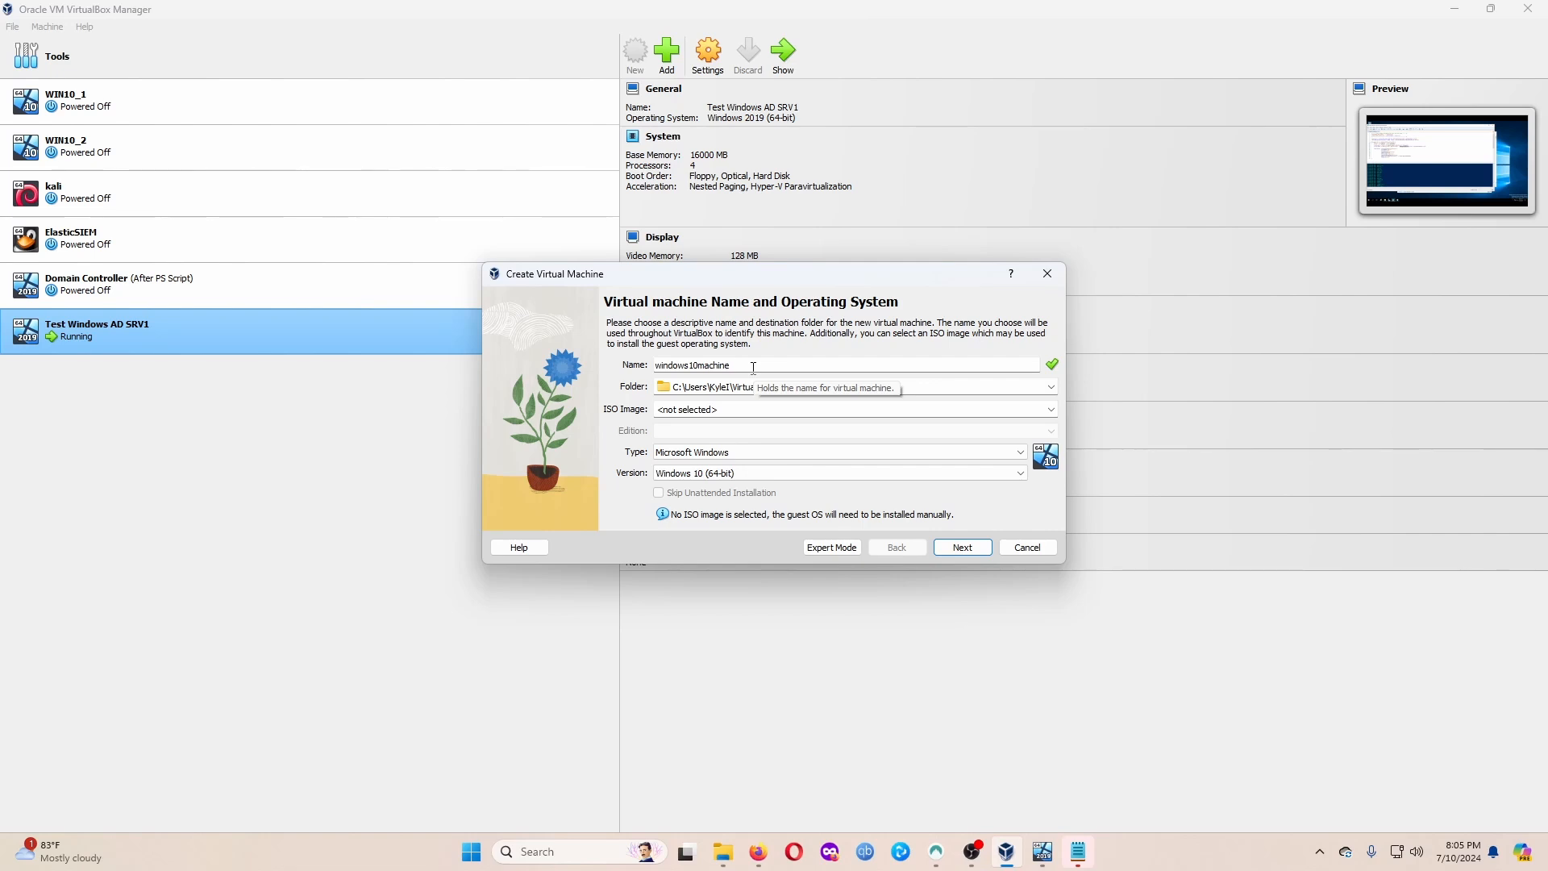
{"action": "left_click", "coordinate": [1027, 547]}
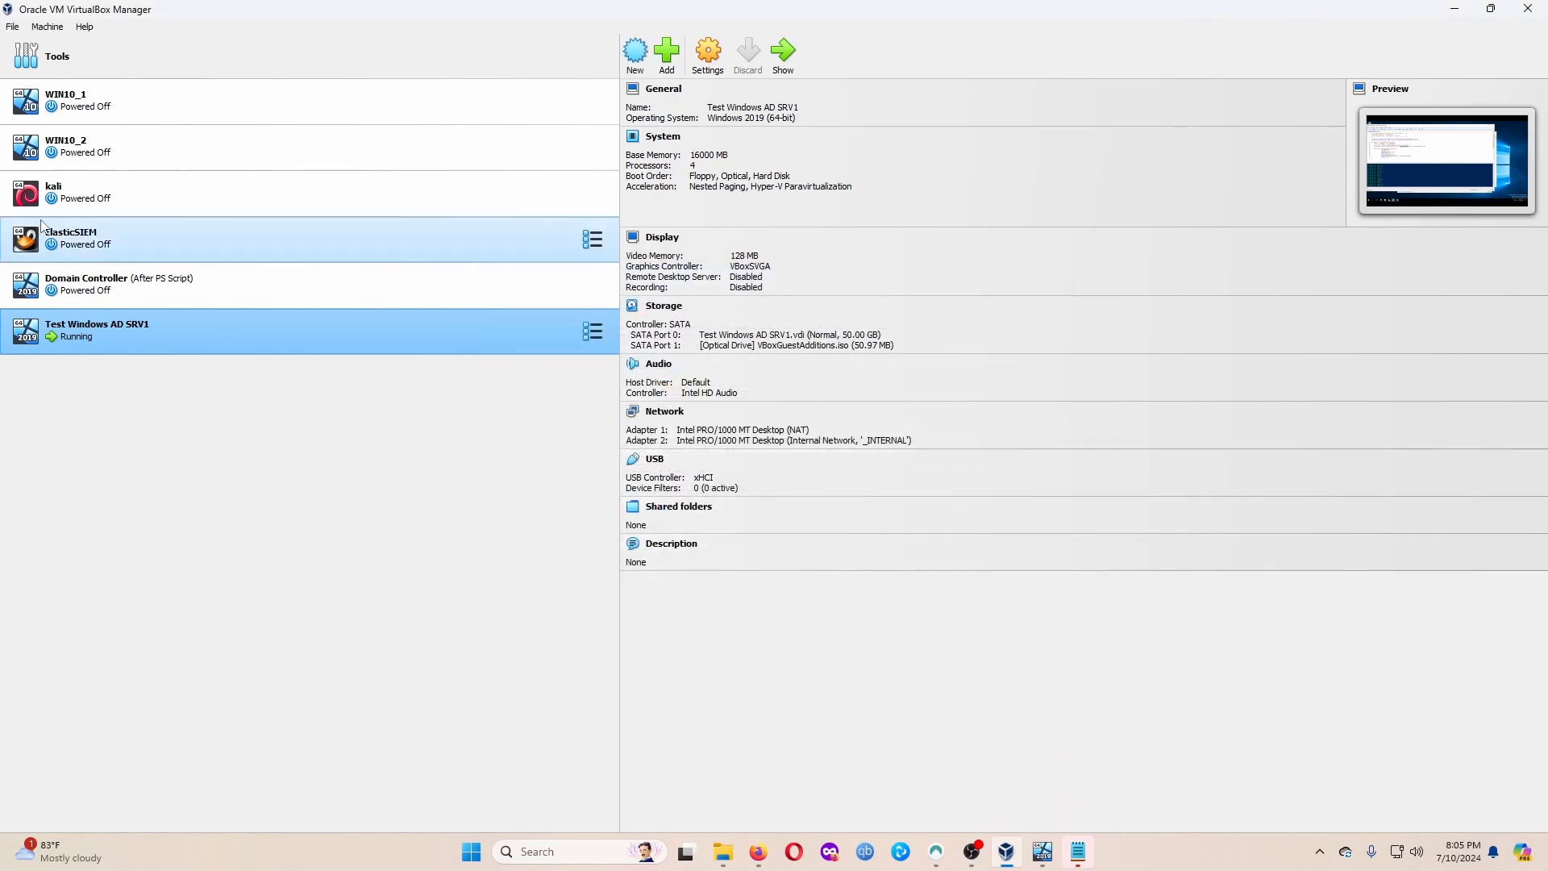
Review WIN10_2 settings, confirming Adapter 1 is on the _INTERNAL internal network.
{"action": "left_click", "coordinate": [155, 165]}
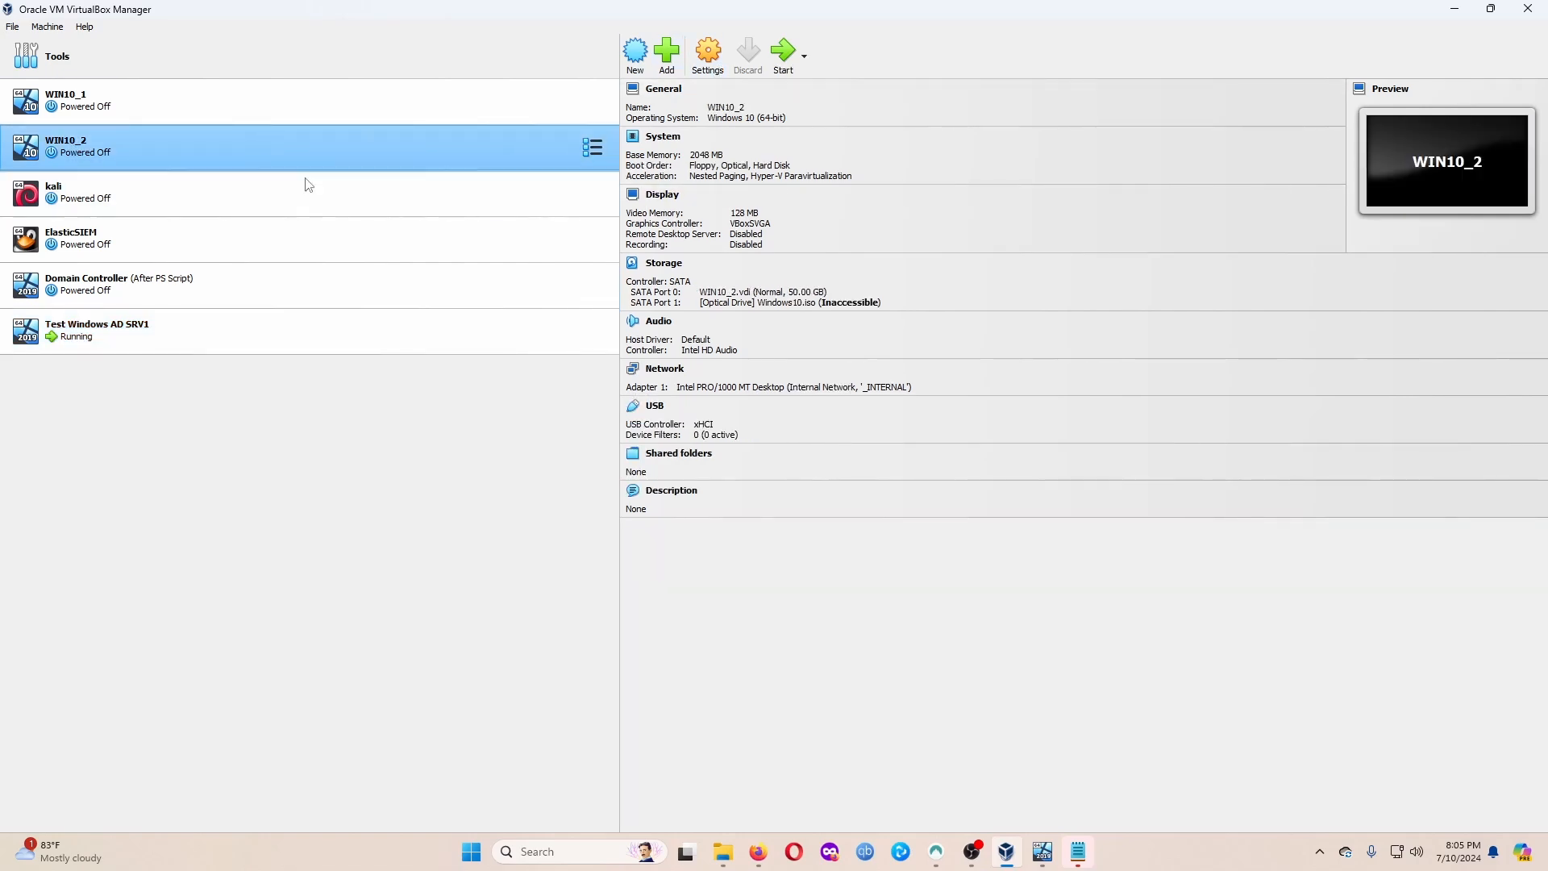
{"action": "left_click", "coordinate": [708, 51]}
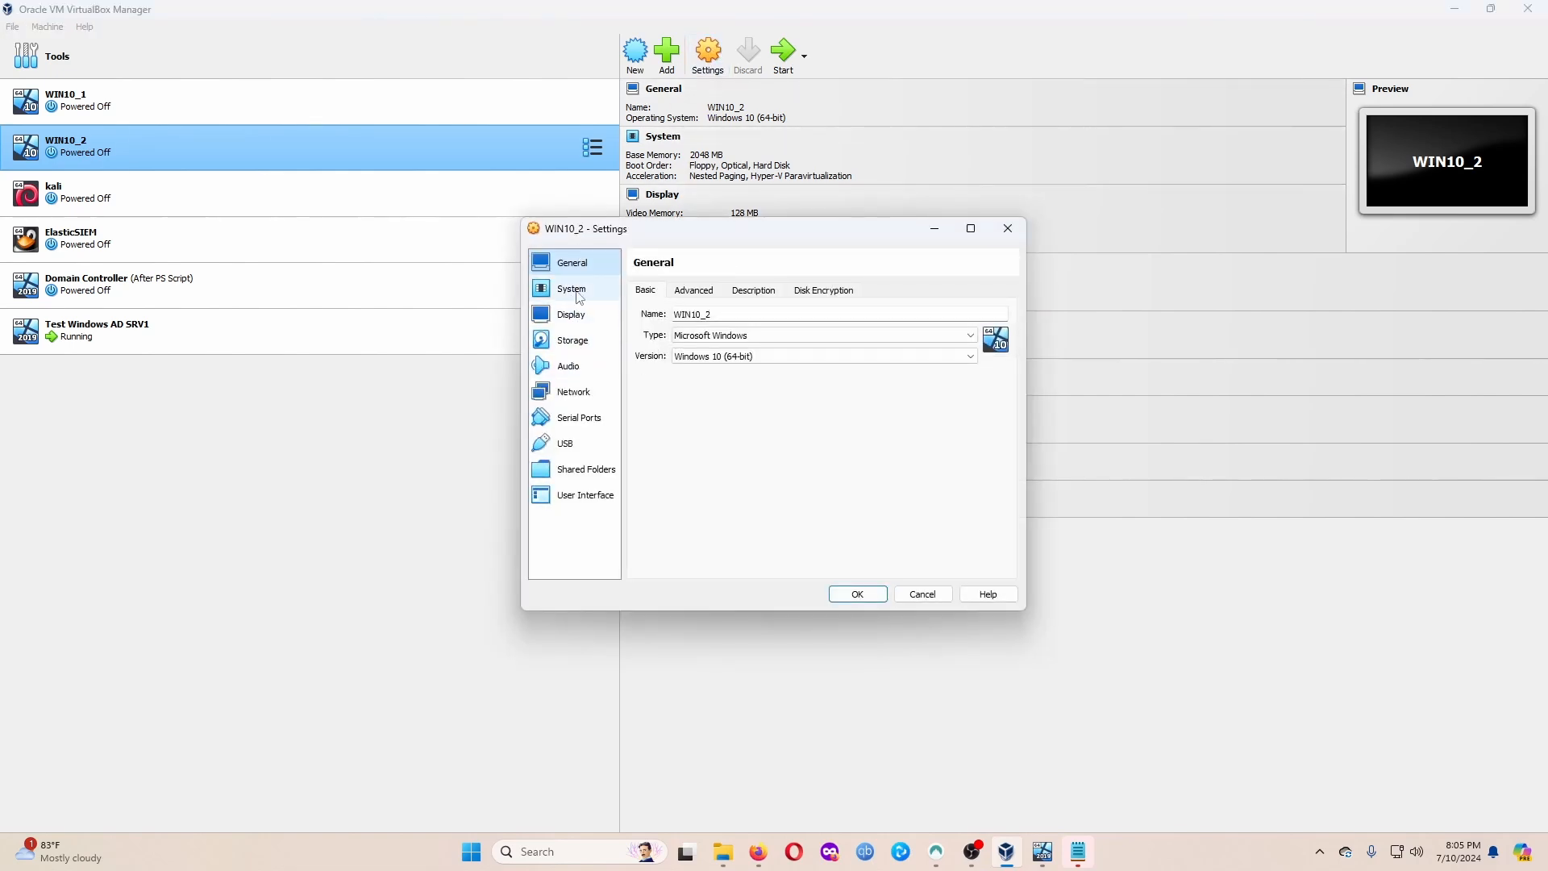
{"action": "left_click", "coordinate": [705, 295]}
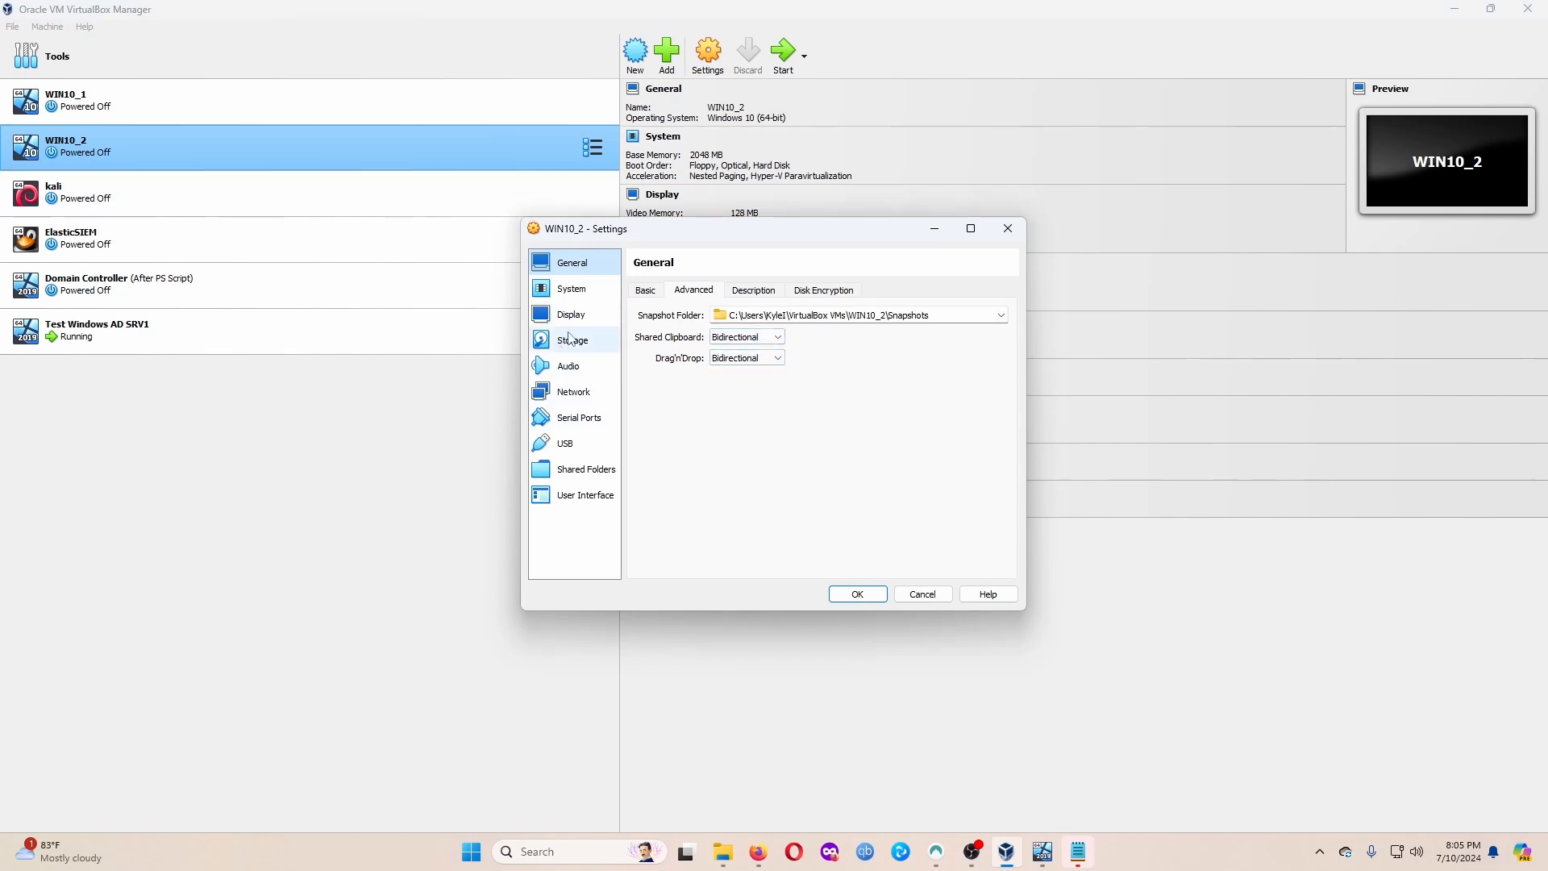
{"action": "left_click", "coordinate": [573, 392]}
{"action": "double_click", "coordinate": [808, 356]}
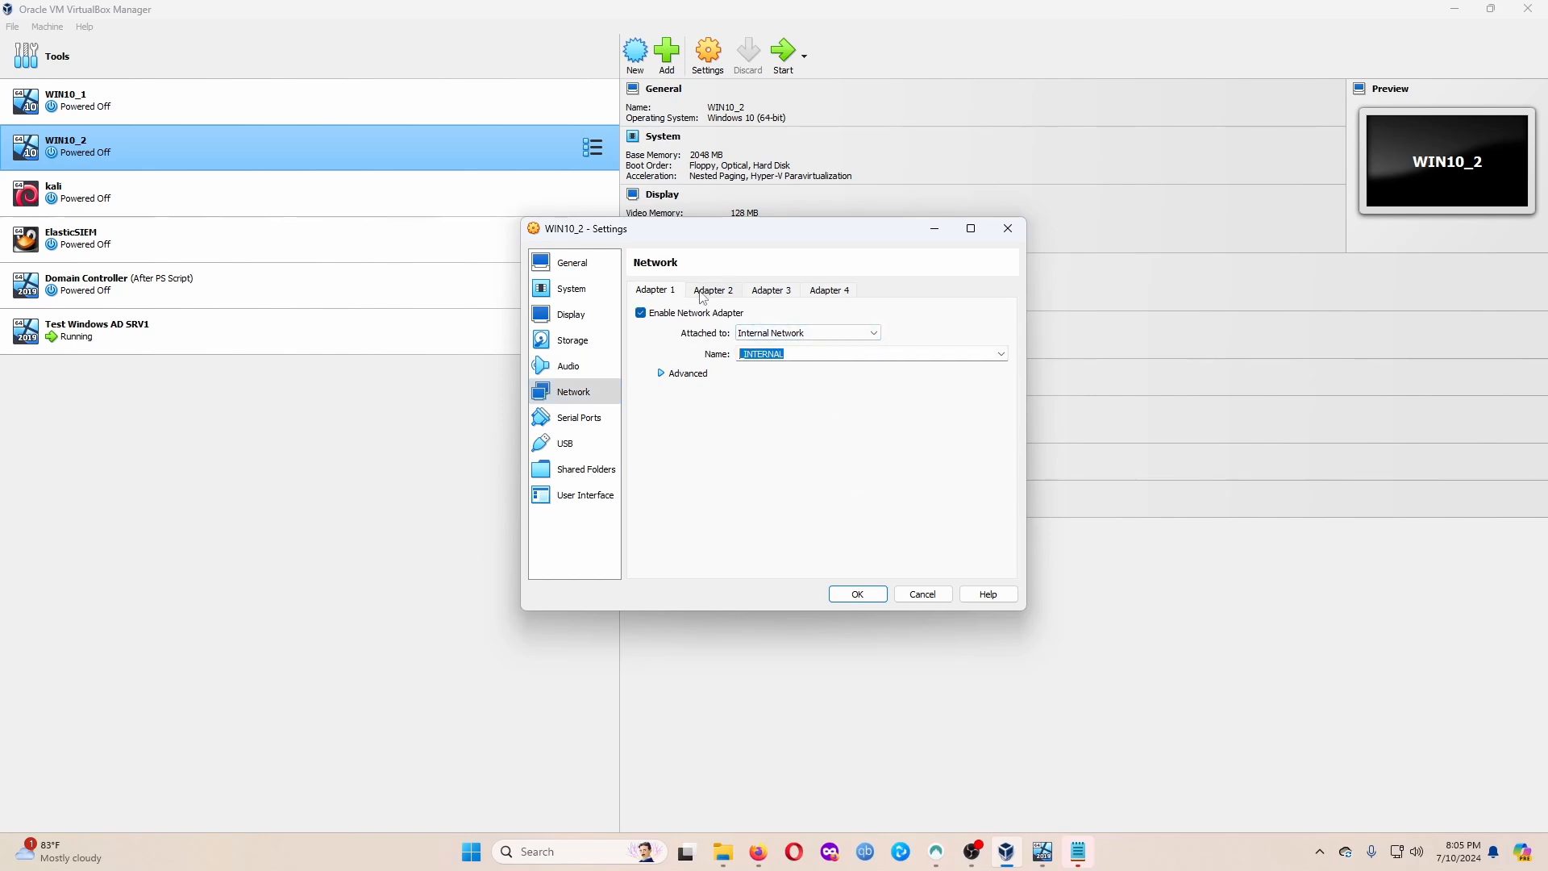
{"action": "left_click", "coordinate": [1008, 228]}
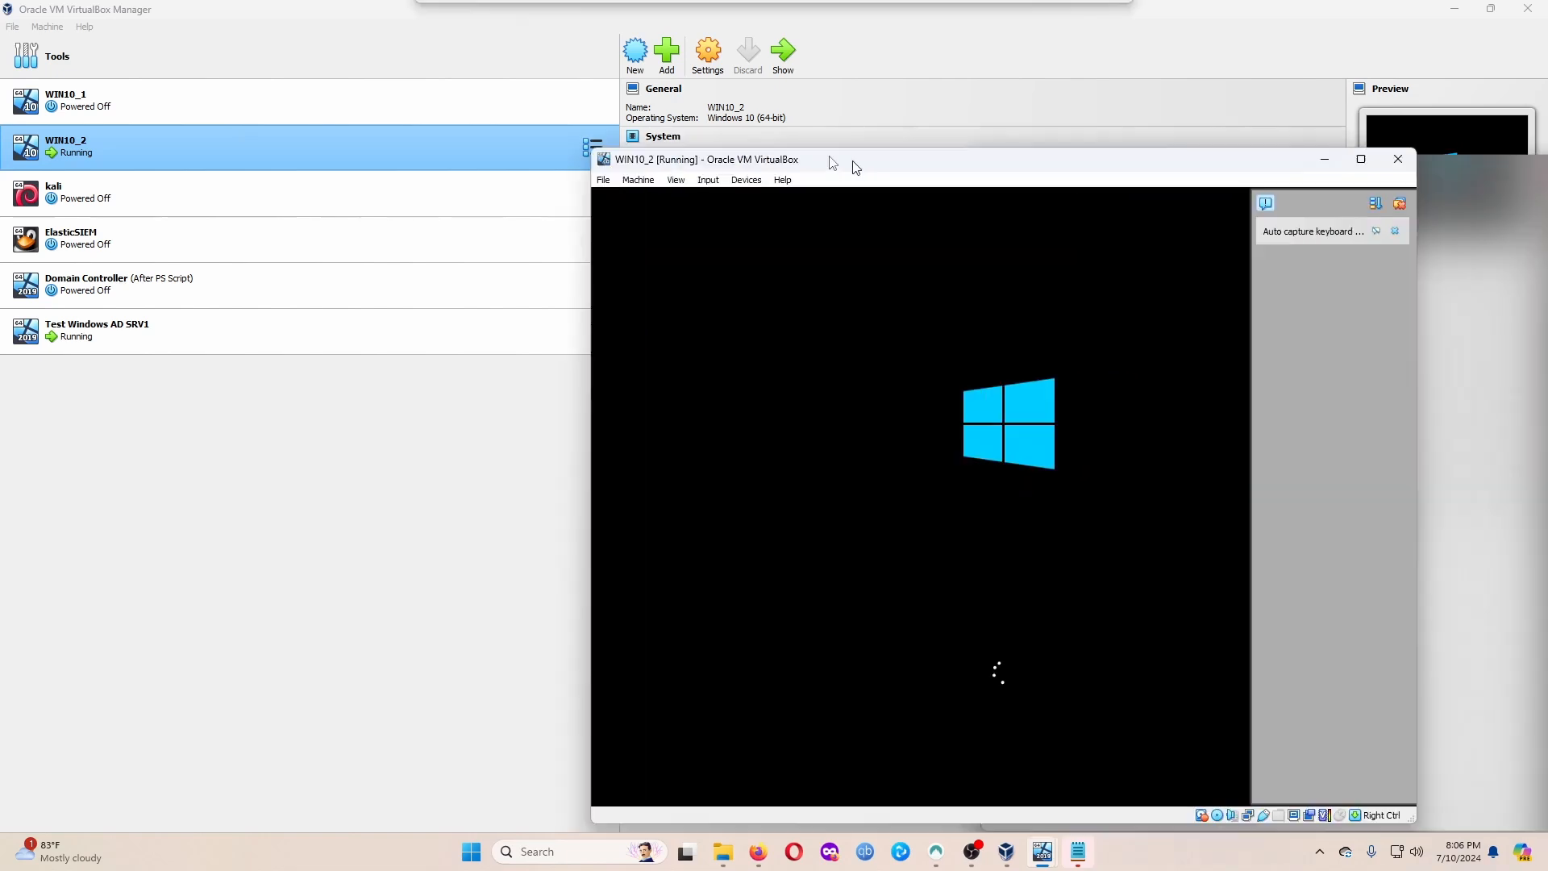
Maximize the WIN10_2 window and send Ctrl-Alt-Del via Input > Keyboard.
{"action": "left_click_drag", "start_coordinate": [853, 162], "coordinate": [926, 8]}
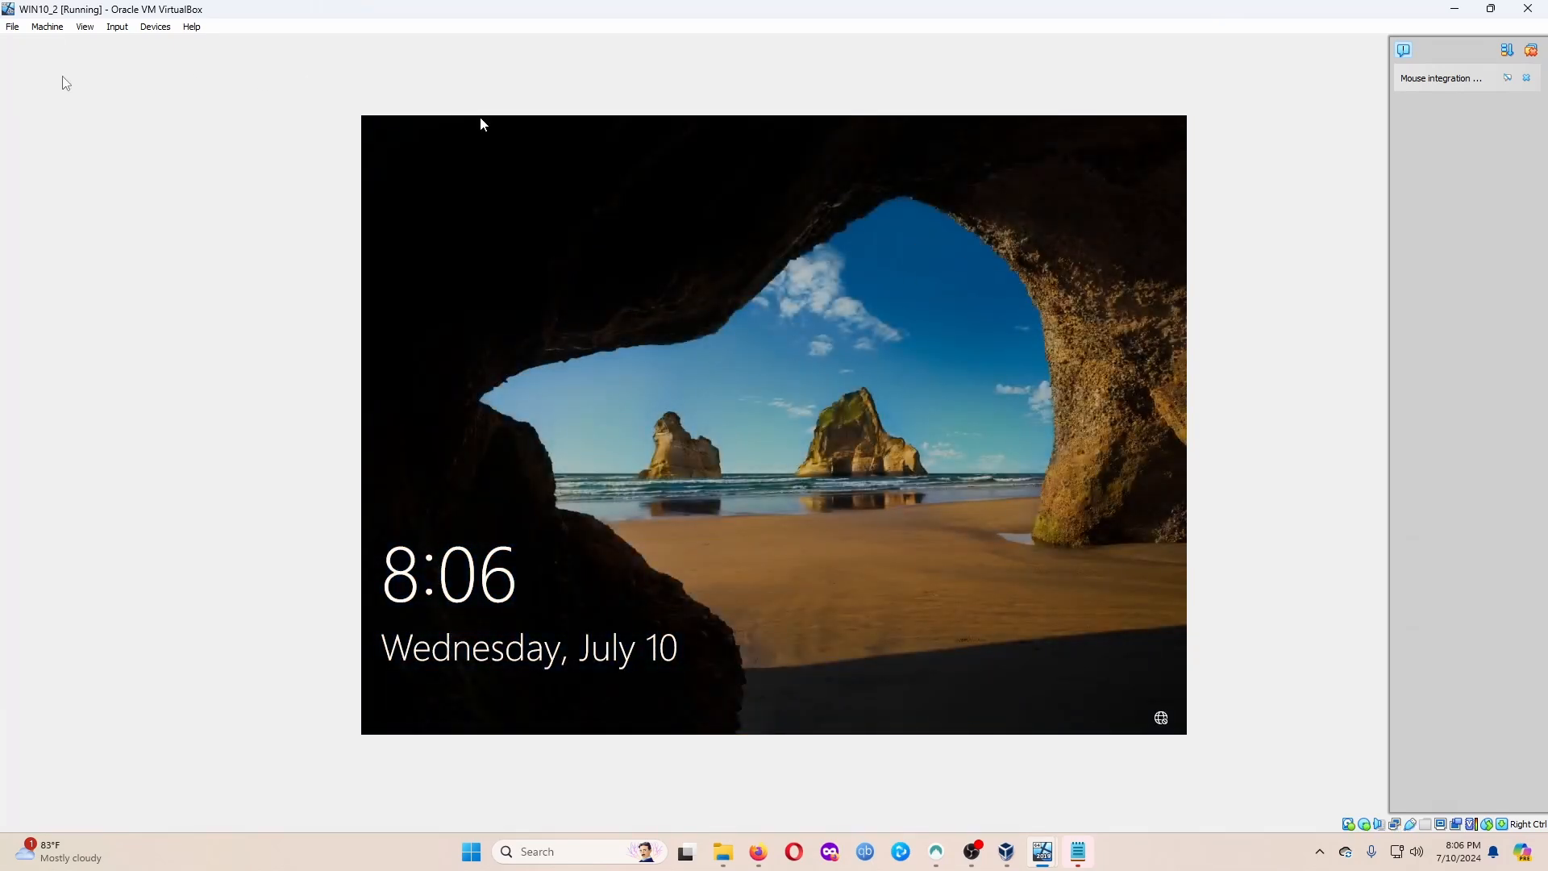
{"action": "left_click", "coordinate": [117, 27]}
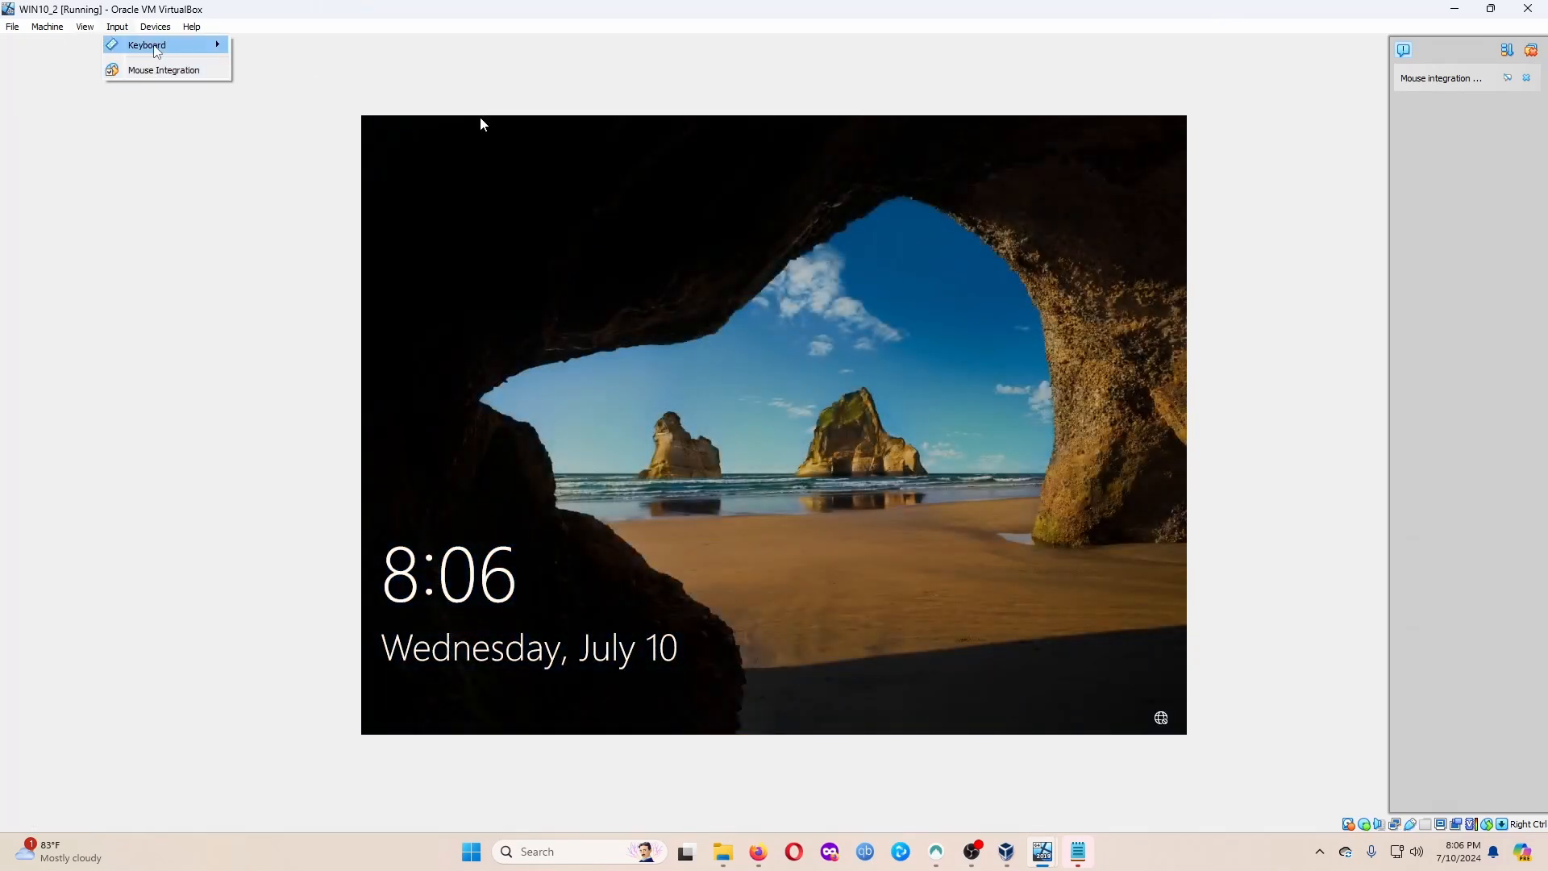
{"action": "mouse_move", "coordinate": [162, 45]}
{"action": "left_click", "coordinate": [274, 86]}
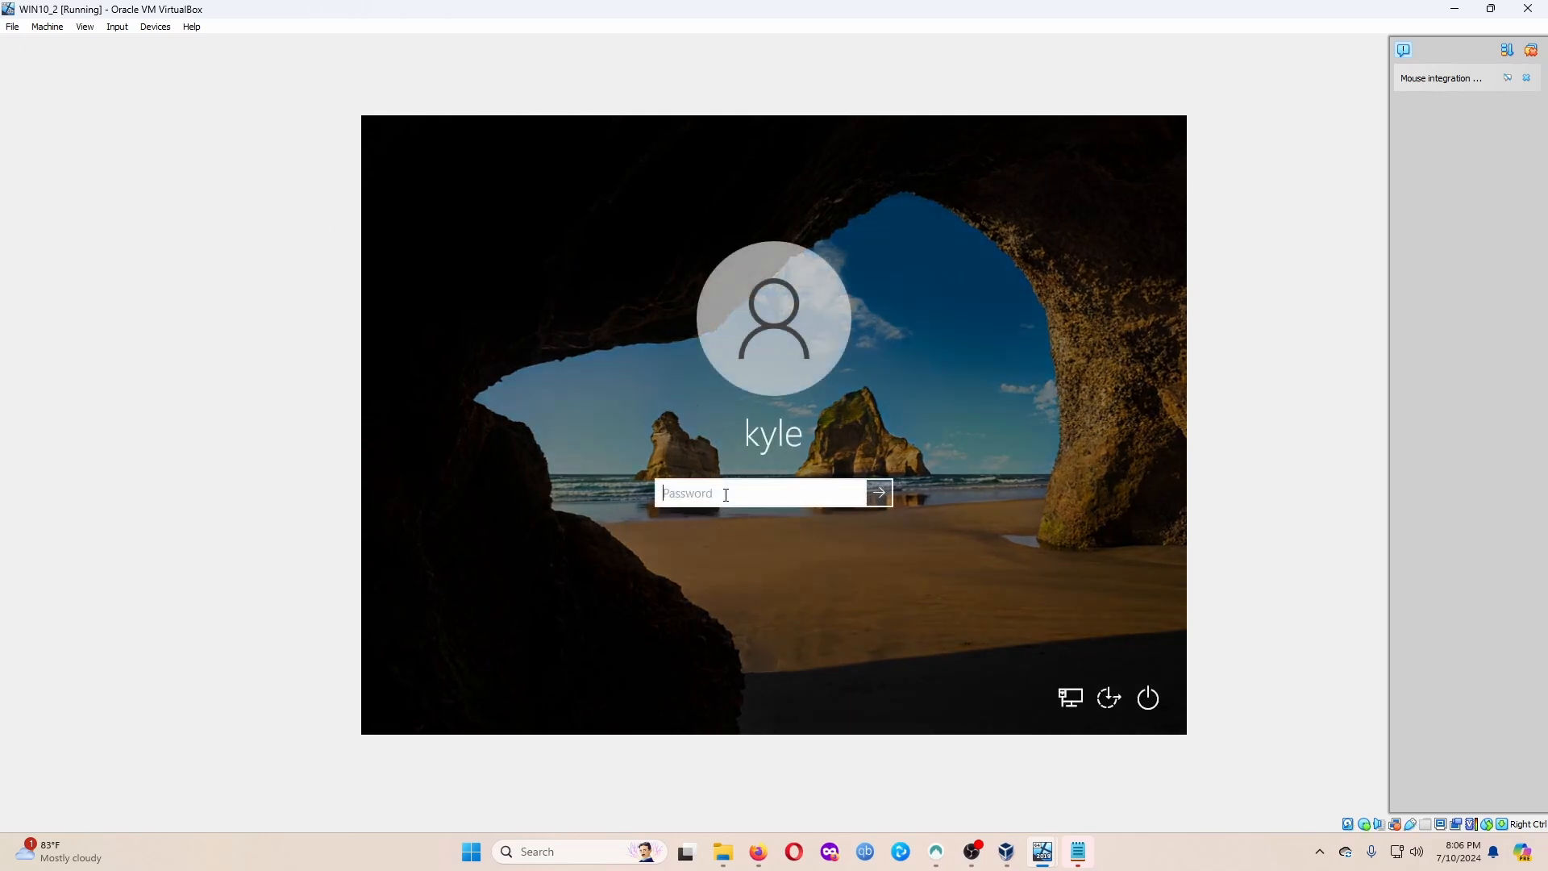
Sign in to the WIN10_2 guest with the account password, retrying after an incorrect-password notice.
{"action": "type", "text": "*"}
{"action": "key", "text": "Return"}
{"action": "key", "text": "Return"}
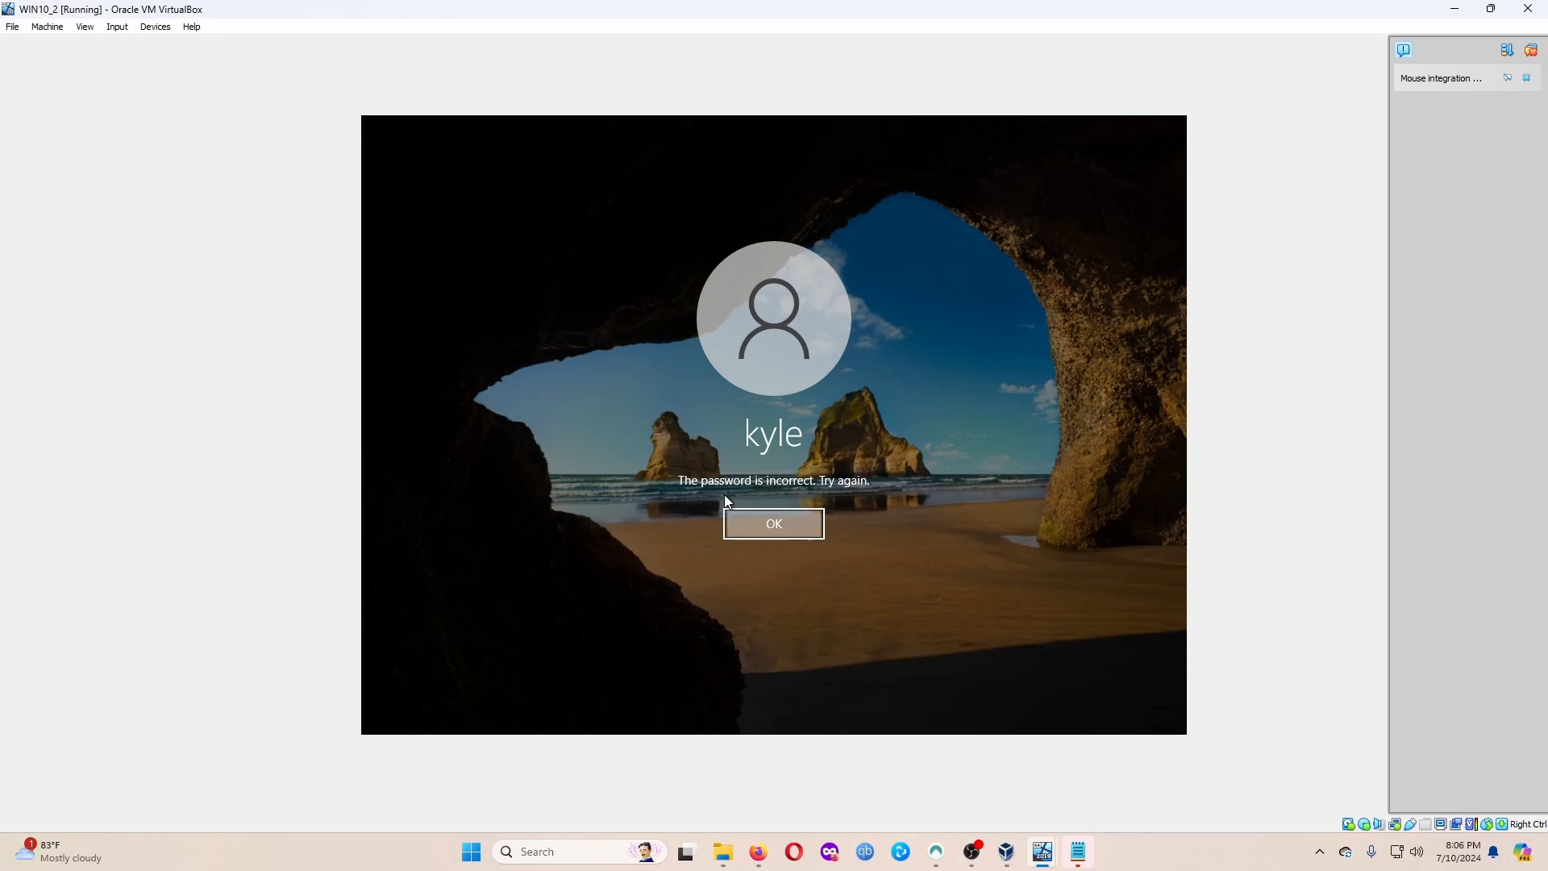
{"action": "type", "text": "**"}
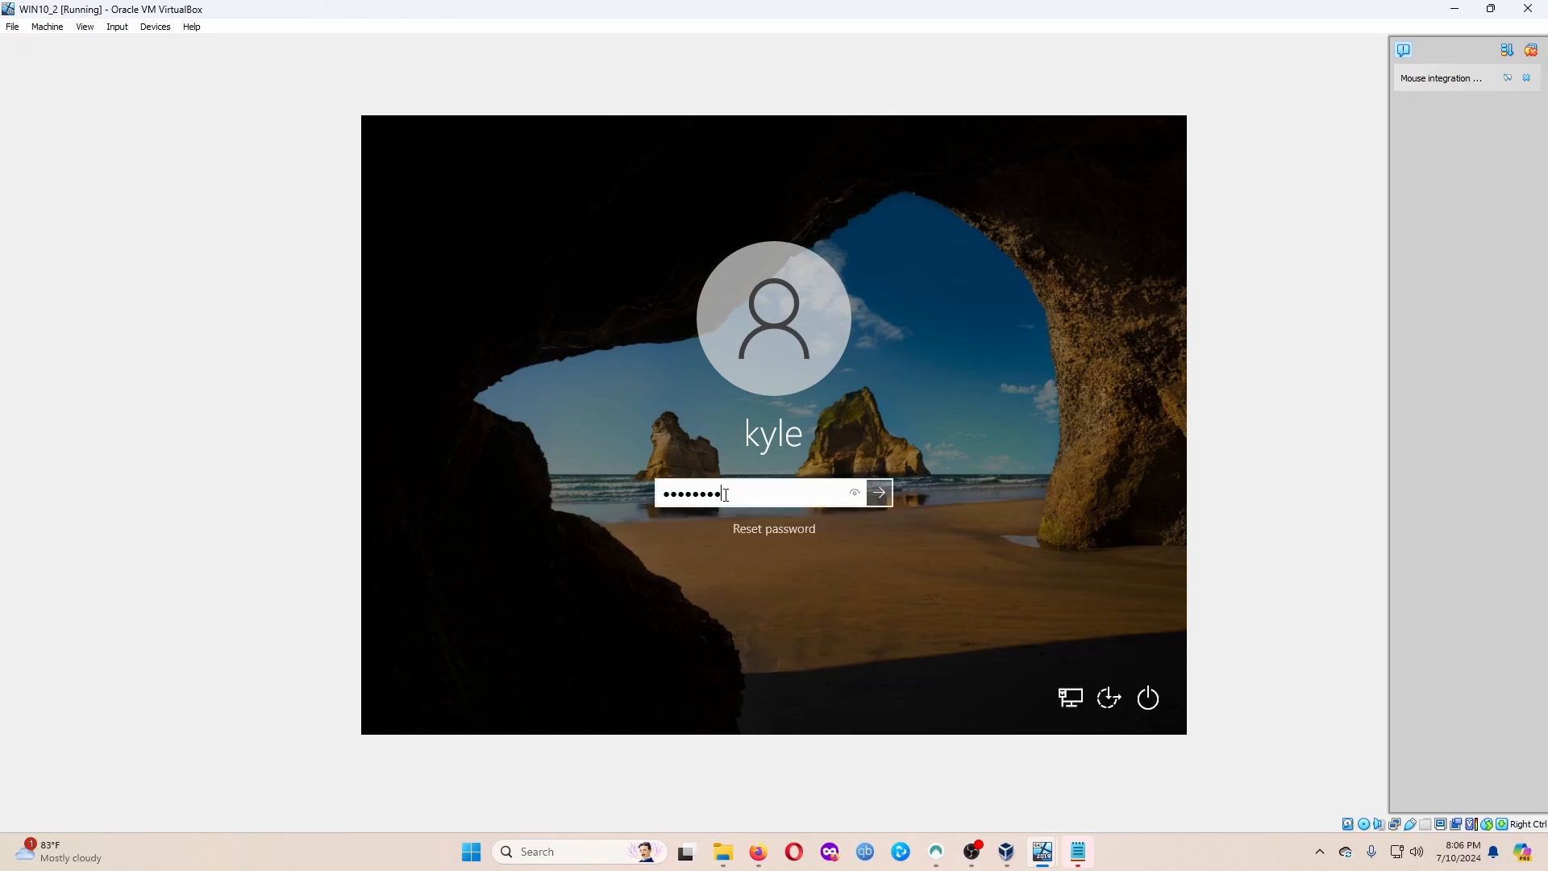
{"action": "key", "text": "Return"}
{"action": "key", "text": "Return"}
{"action": "type", "text": "***"}
{"action": "key", "text": "Return"}
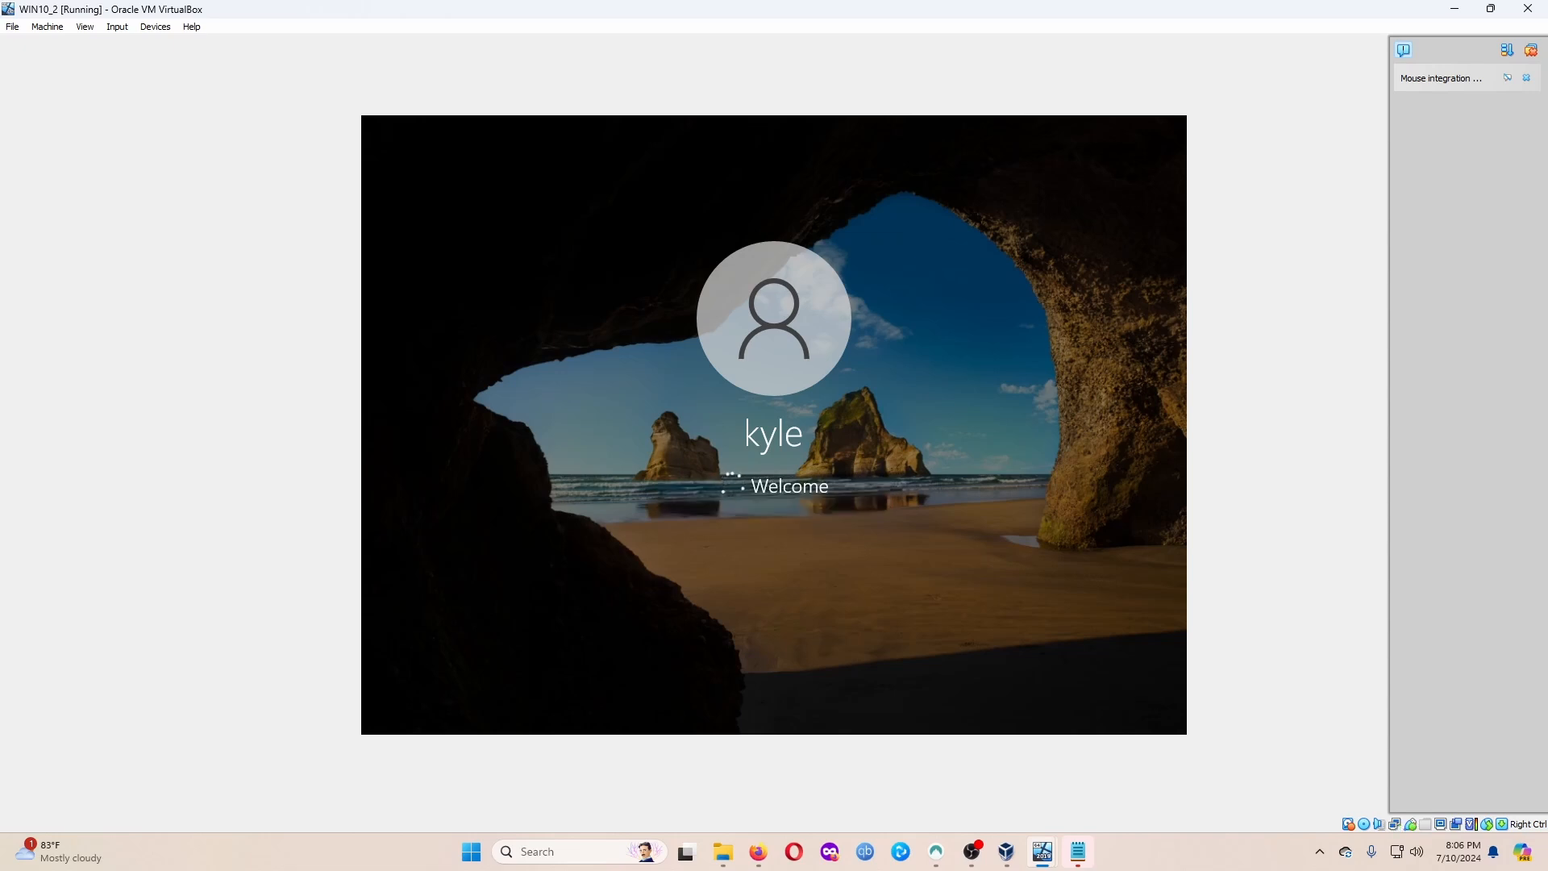
Close notifications, restore and centre the WIN10_2 window, and choose 'Remind me in 3 days'.
{"action": "left_click", "coordinate": [1533, 52]}
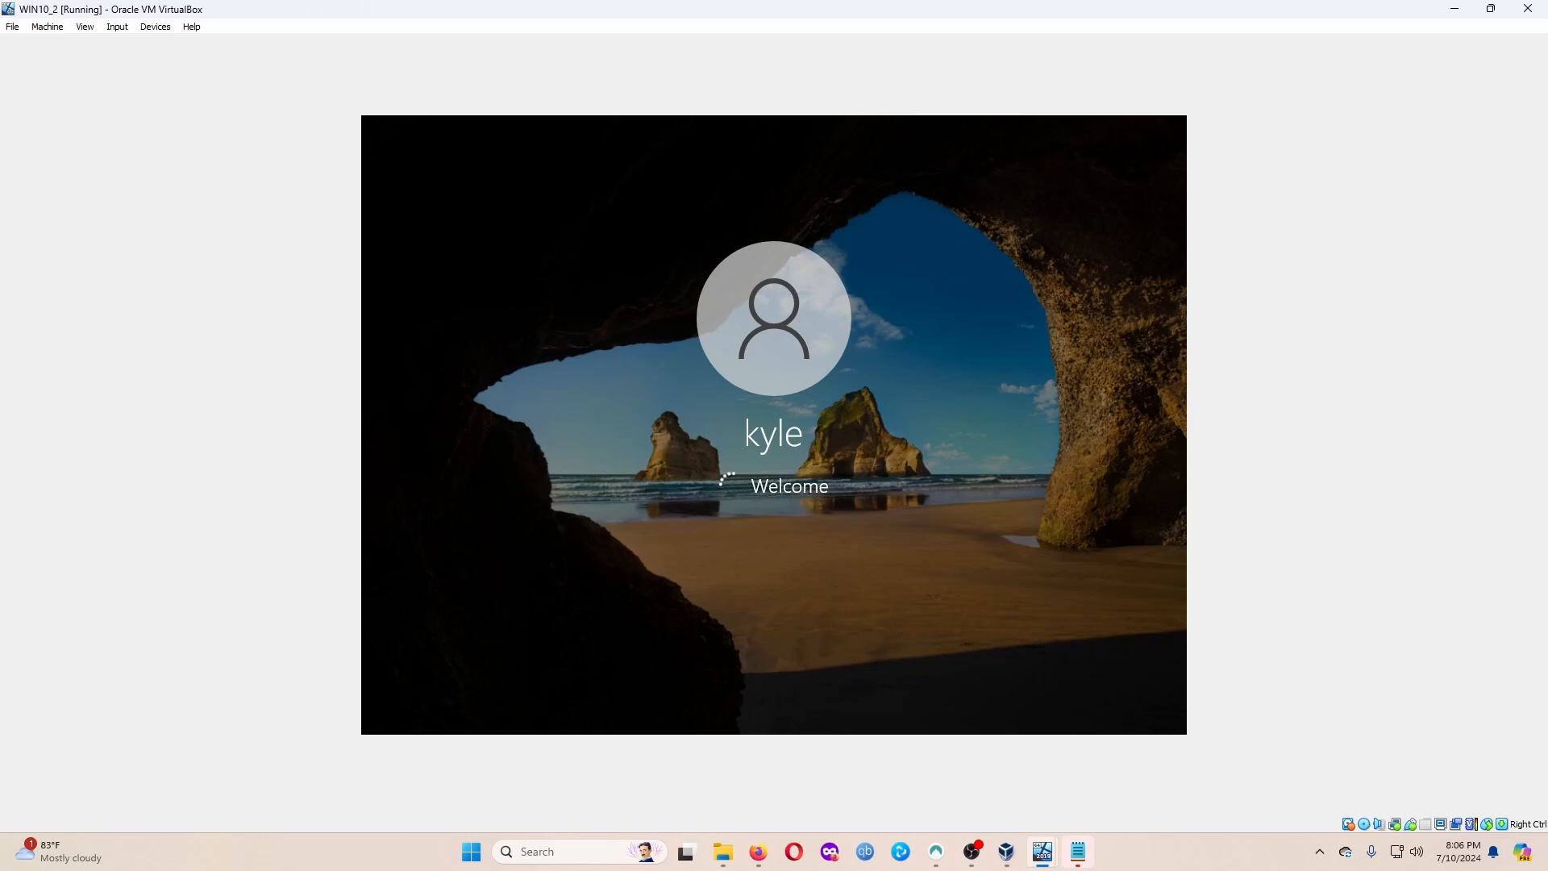
{"action": "double_click", "coordinate": [599, 11]}
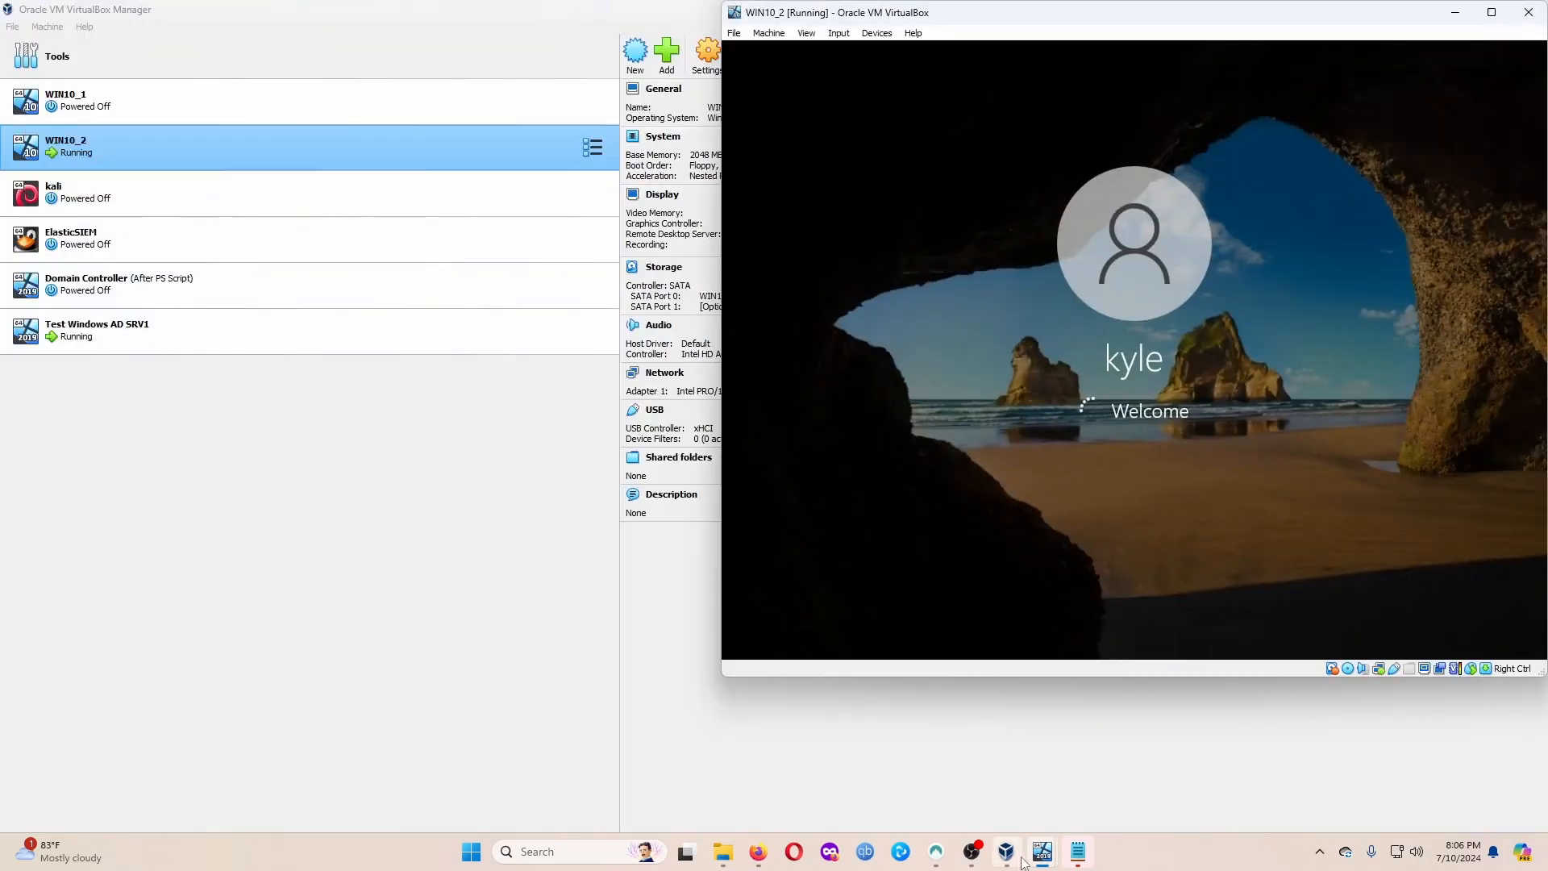
{"action": "mouse_move", "coordinate": [1042, 850]}
{"action": "left_click", "coordinate": [1048, 791]}
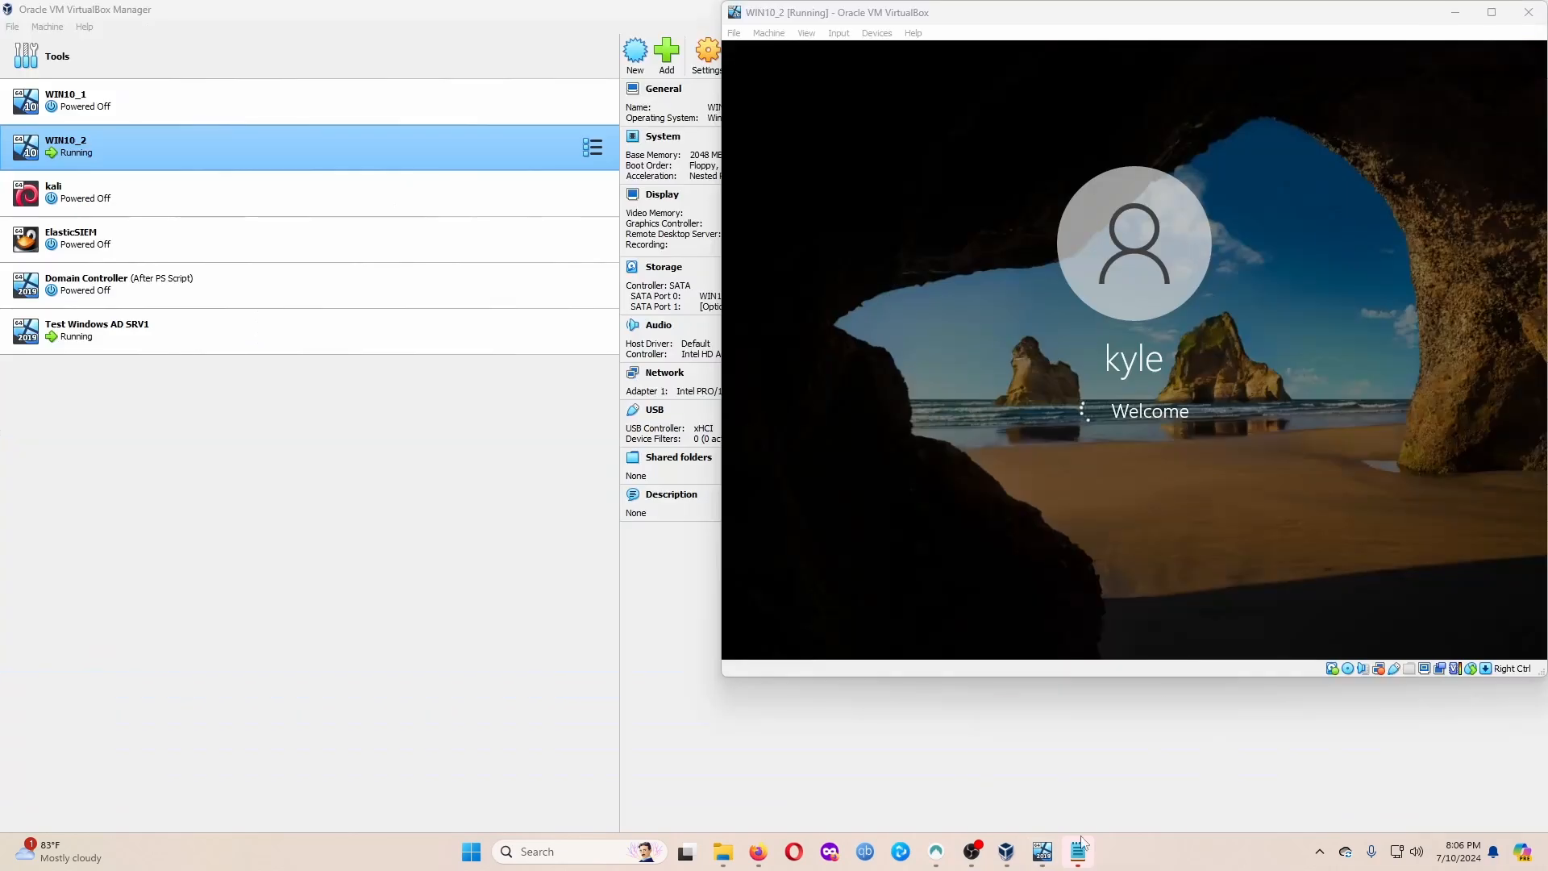
{"action": "left_click", "coordinate": [1043, 791]}
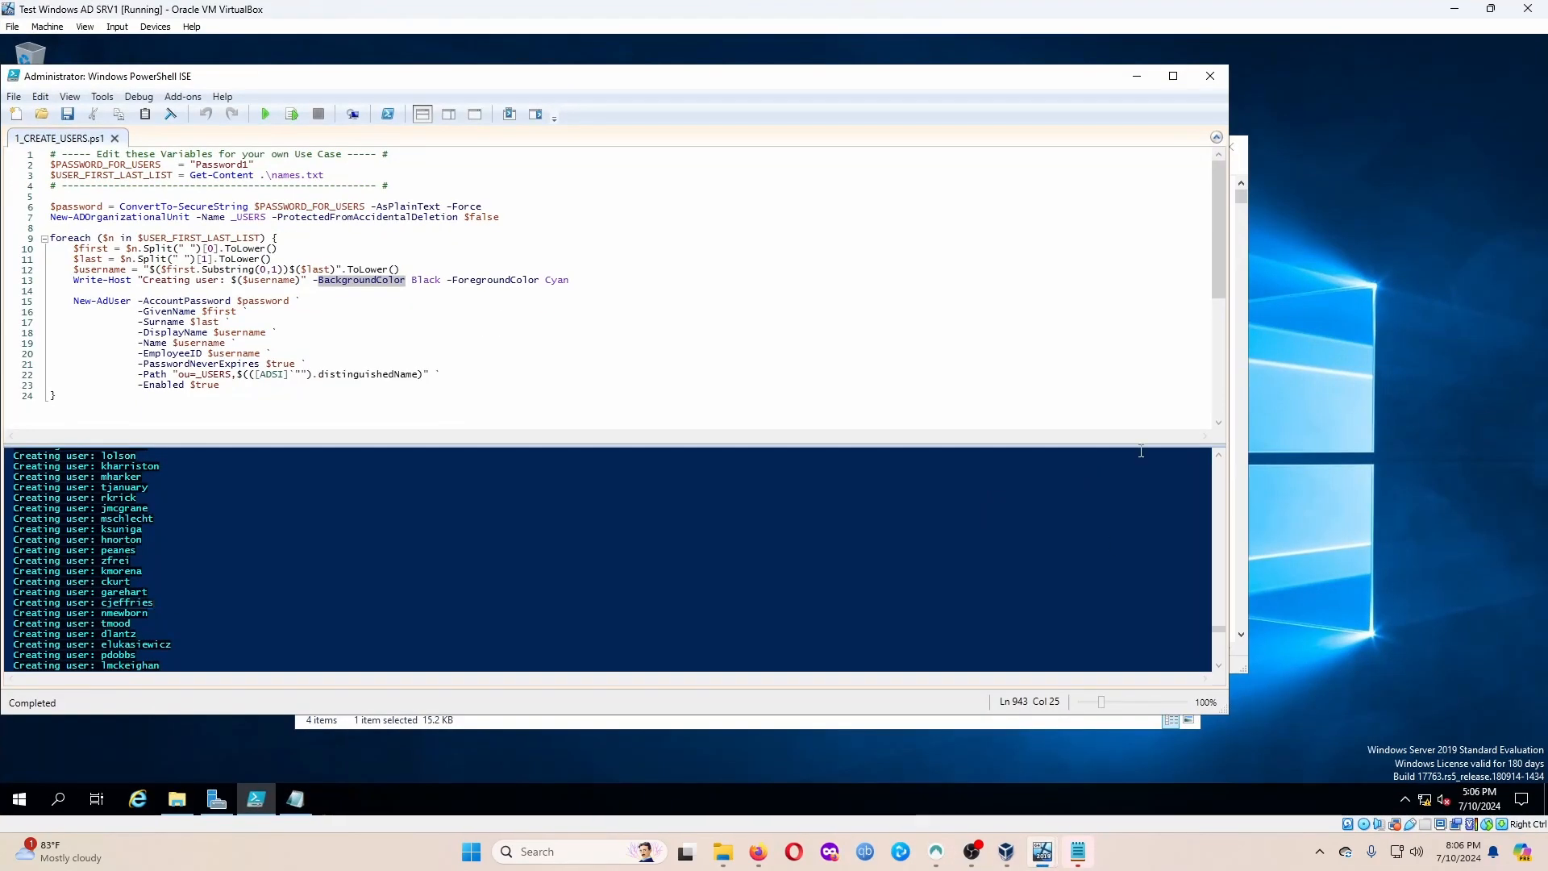
{"action": "left_click", "coordinate": [1108, 770]}
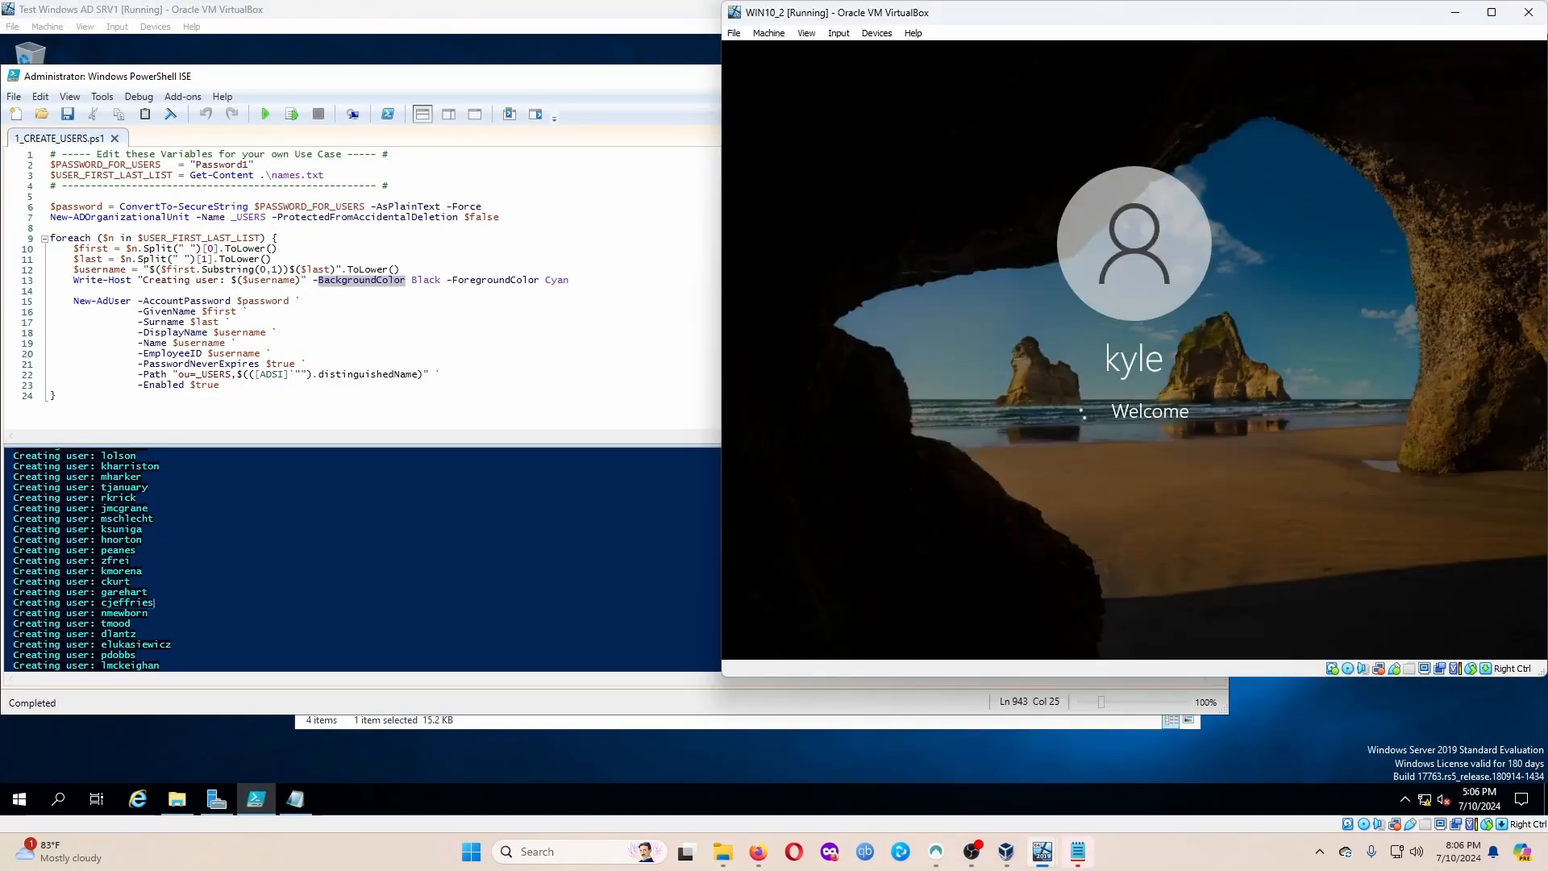
{"action": "left_click_drag", "start_coordinate": [906, 18], "coordinate": [761, 46]}
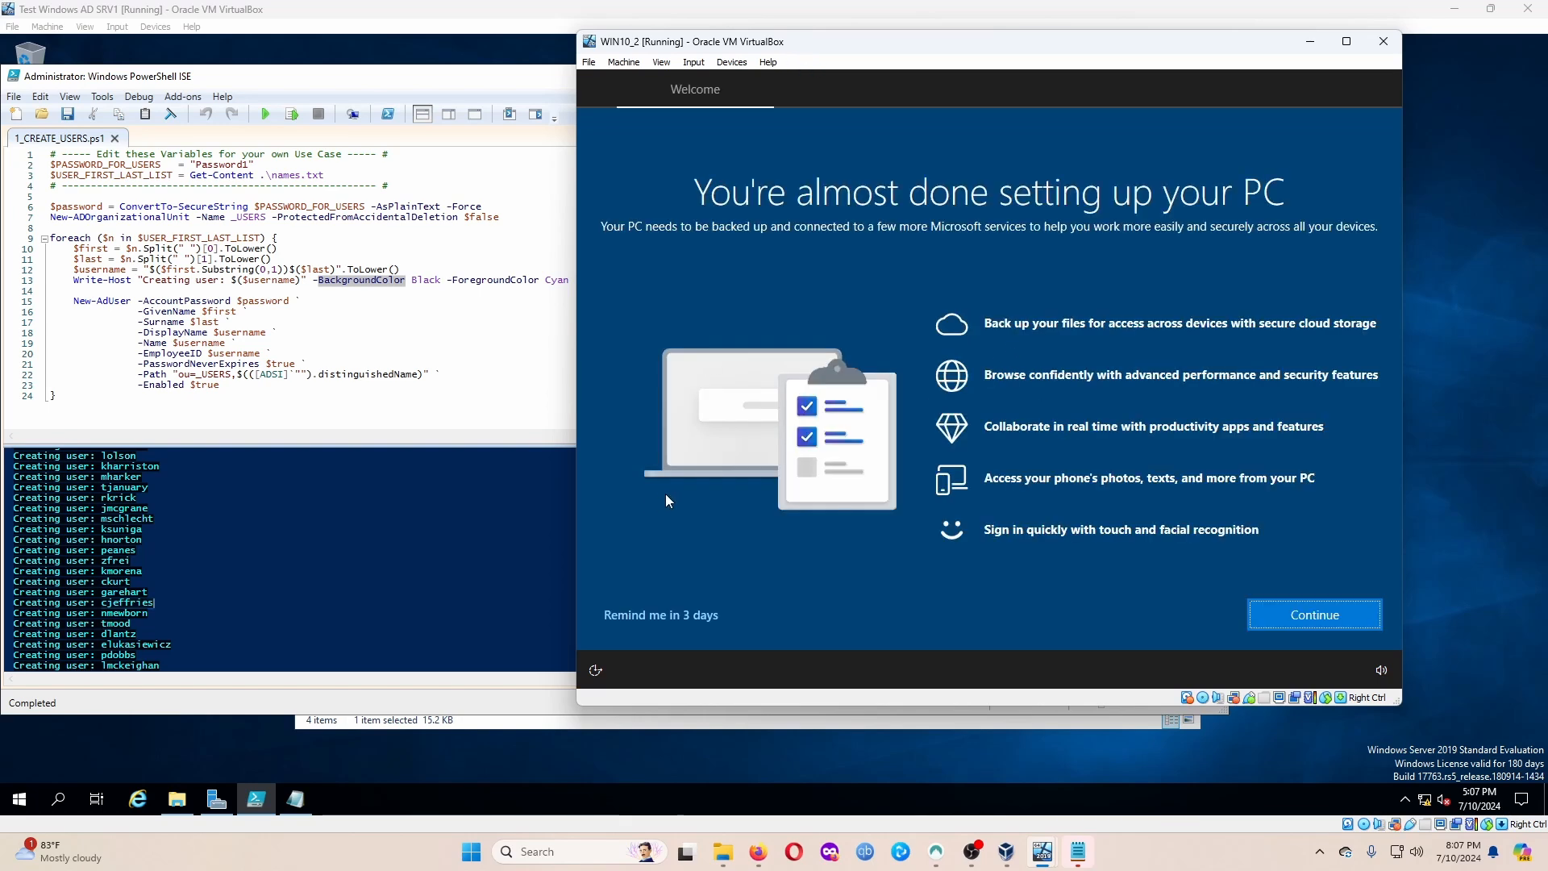
{"action": "left_click", "coordinate": [670, 617]}
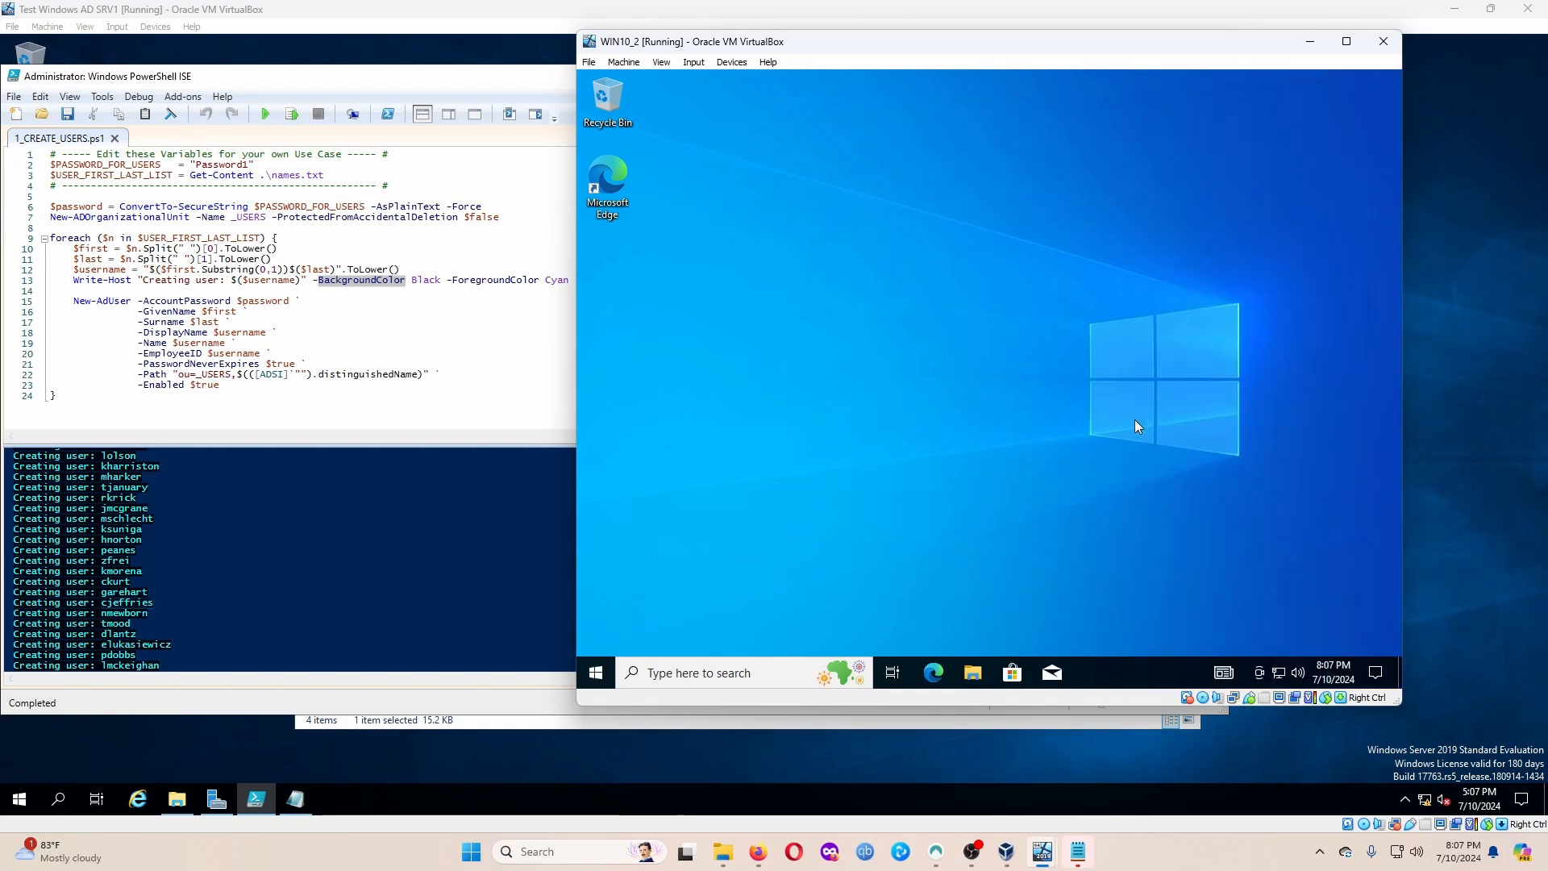
Launch Command Prompt via a cmd search and run ipconfig, showing 172.16.0.100 and gateway 172.16.0.1.
{"action": "left_click", "coordinate": [739, 680]}
{"action": "type", "text": "cmd"}
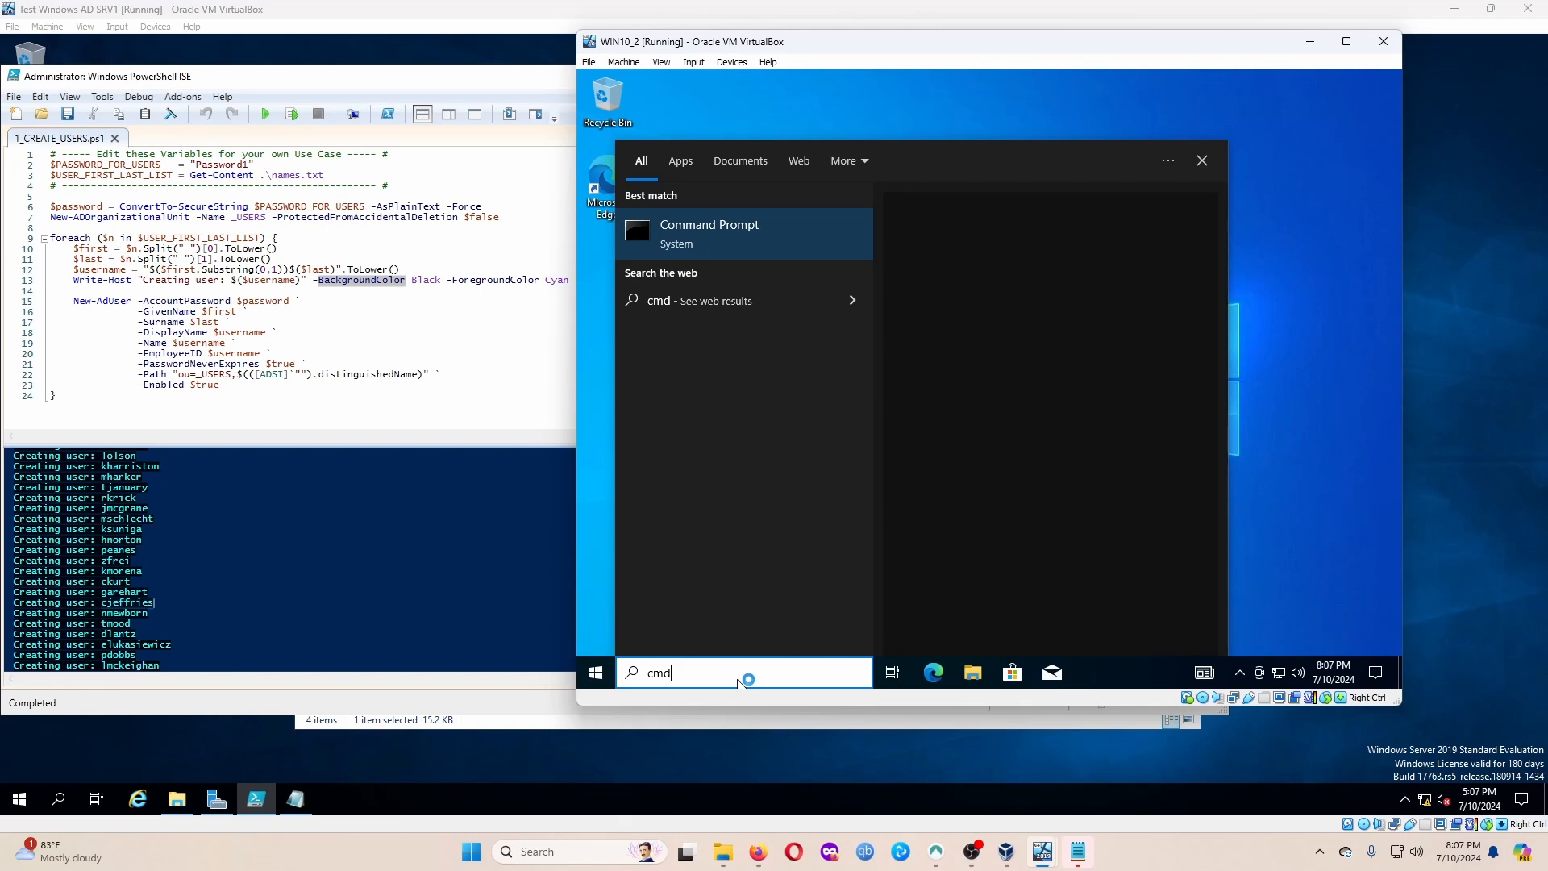
{"action": "key", "text": "Return"}
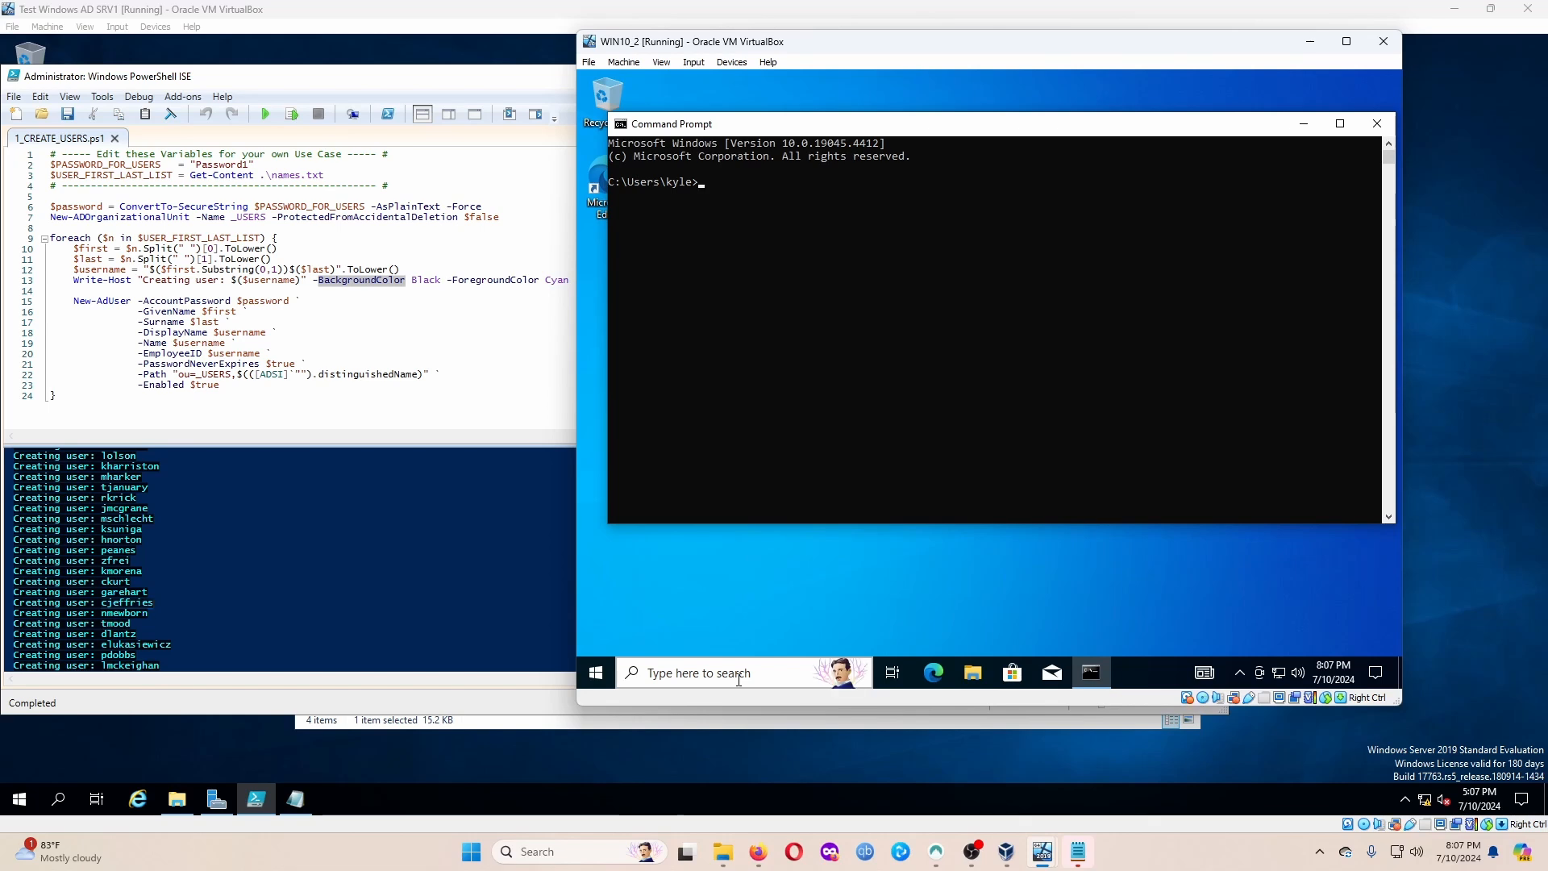
{"action": "type", "text": "ipconfig"}
{"action": "key", "text": "Return"}
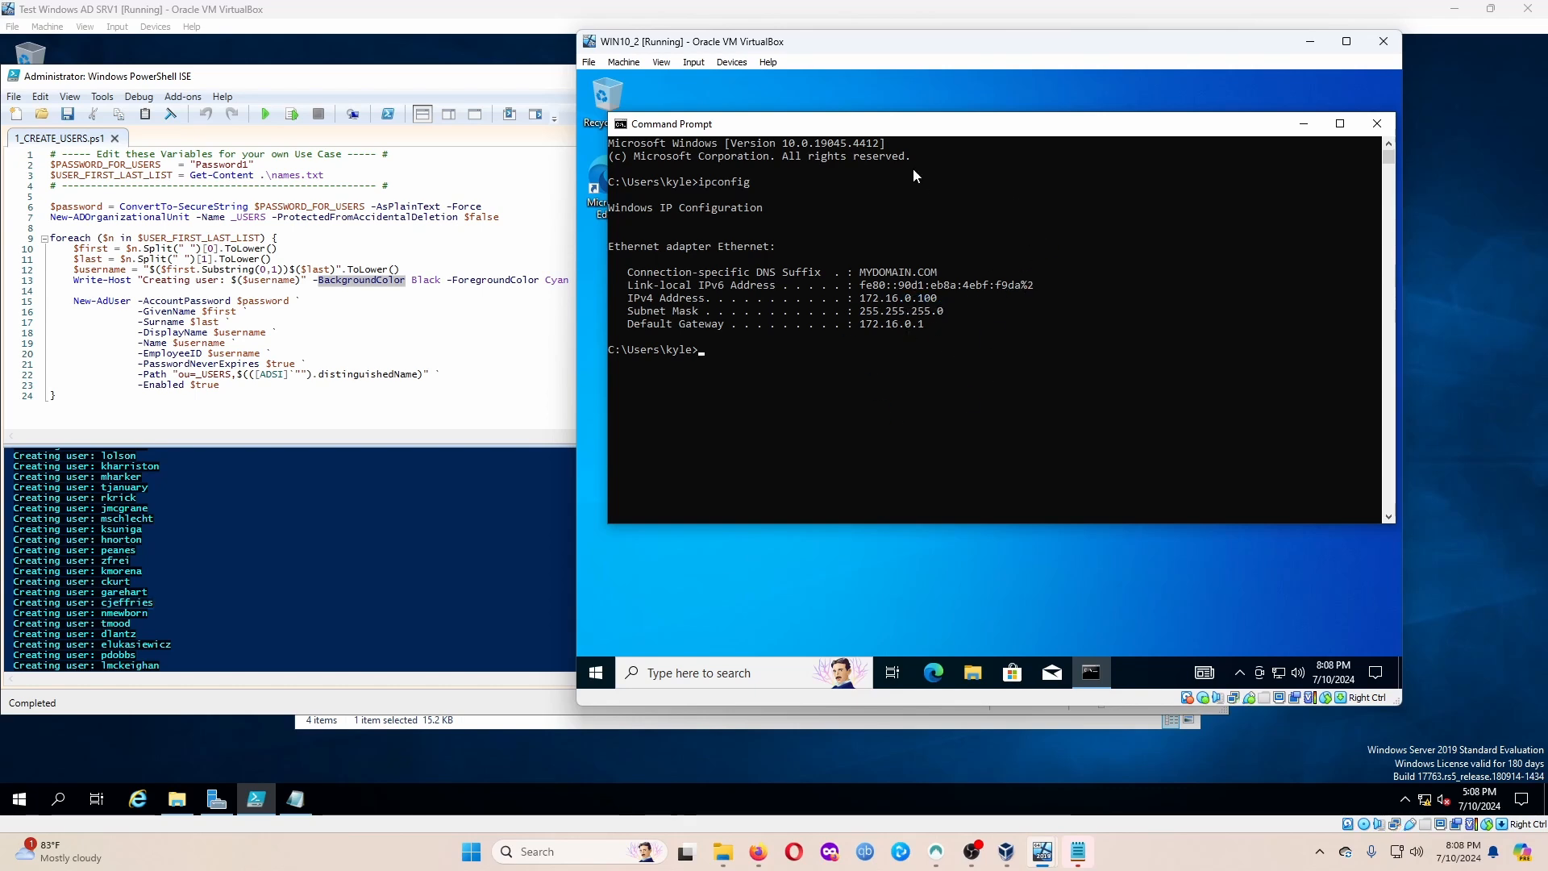
Ping the gateway 172.16.0.1 and then mydomain.com, stopping each with Ctrl+C.
{"action": "type", "text": "ping"}
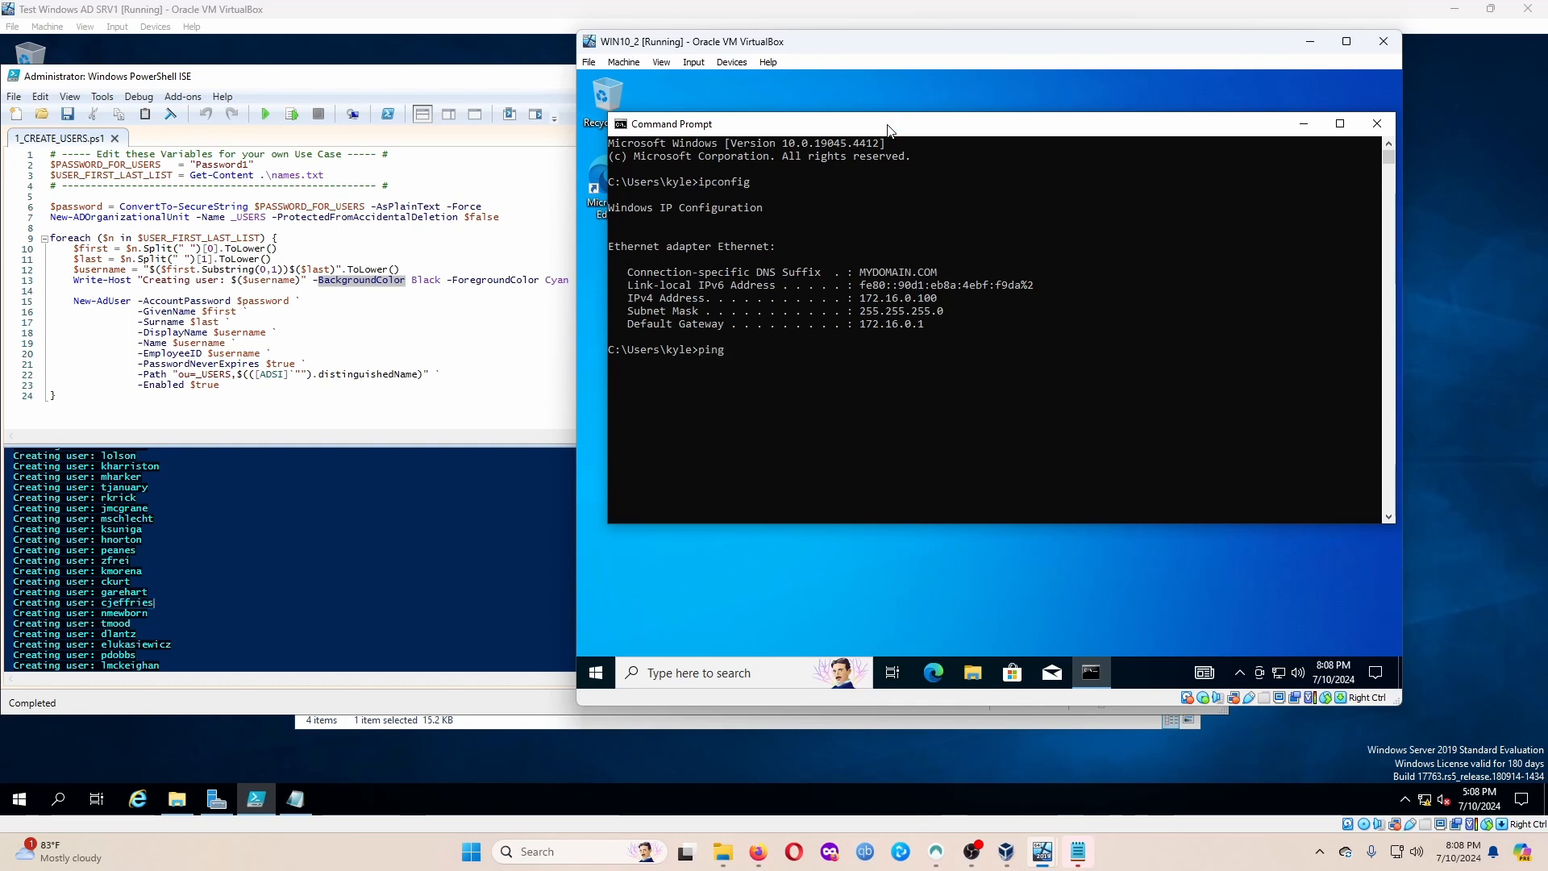
{"action": "key", "text": "Home"}
{"action": "key", "text": "Right"}
{"action": "key", "text": "Right"}
{"action": "key", "text": "Right"}
{"action": "key", "text": "Right"}
{"action": "key", "text": "Right"}
{"action": "type", "text": "172.16.0.1"}
{"action": "key", "text": "Return"}
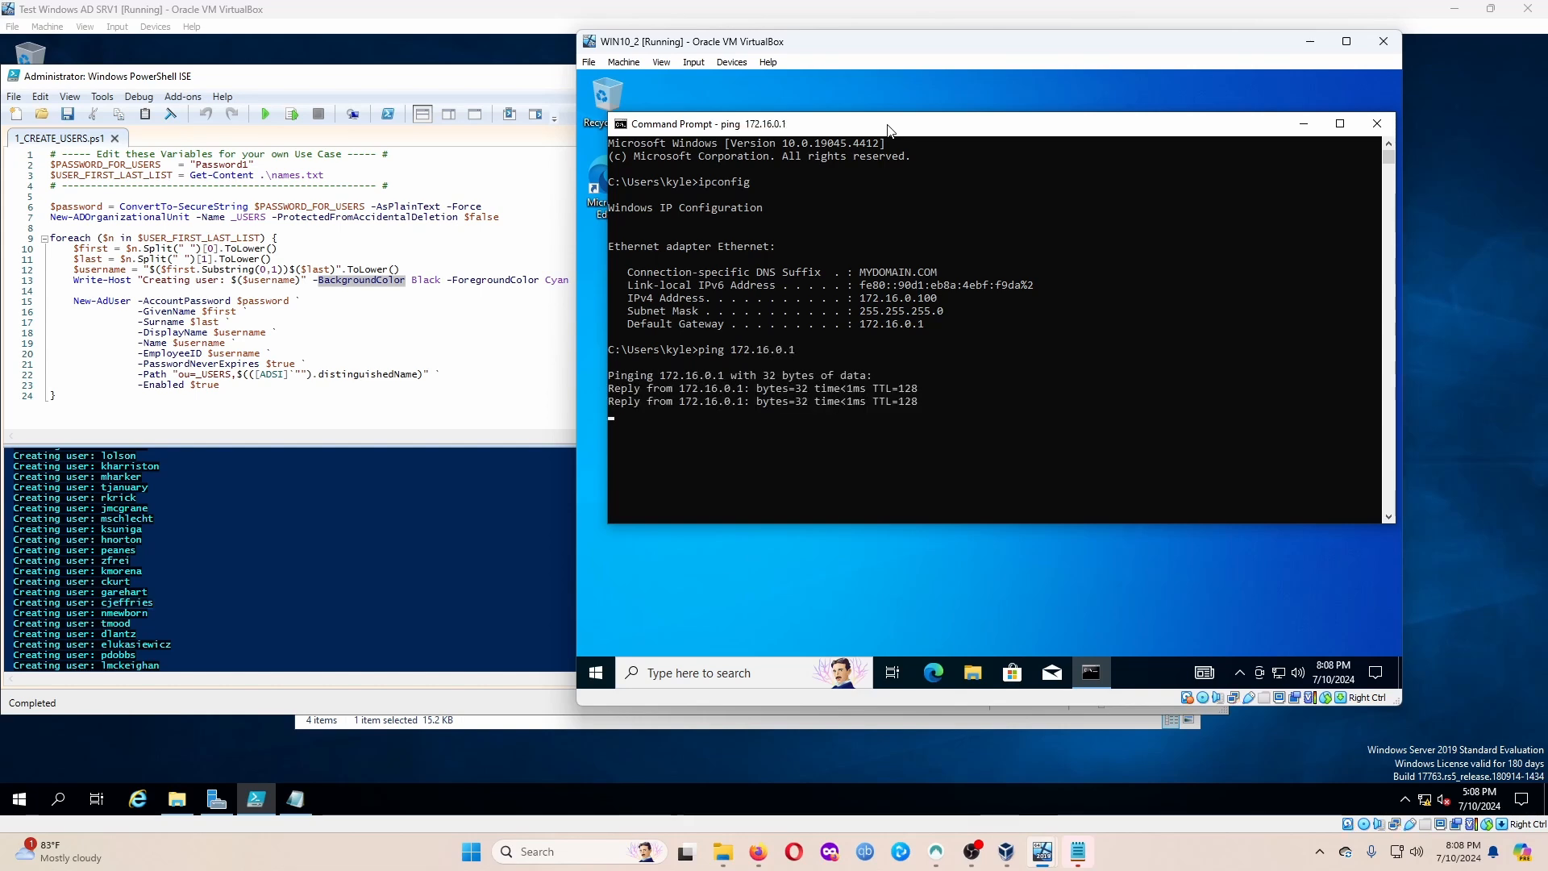
{"action": "key", "text": "ctrl+c"}
{"action": "type", "text": "ping 172.16"}
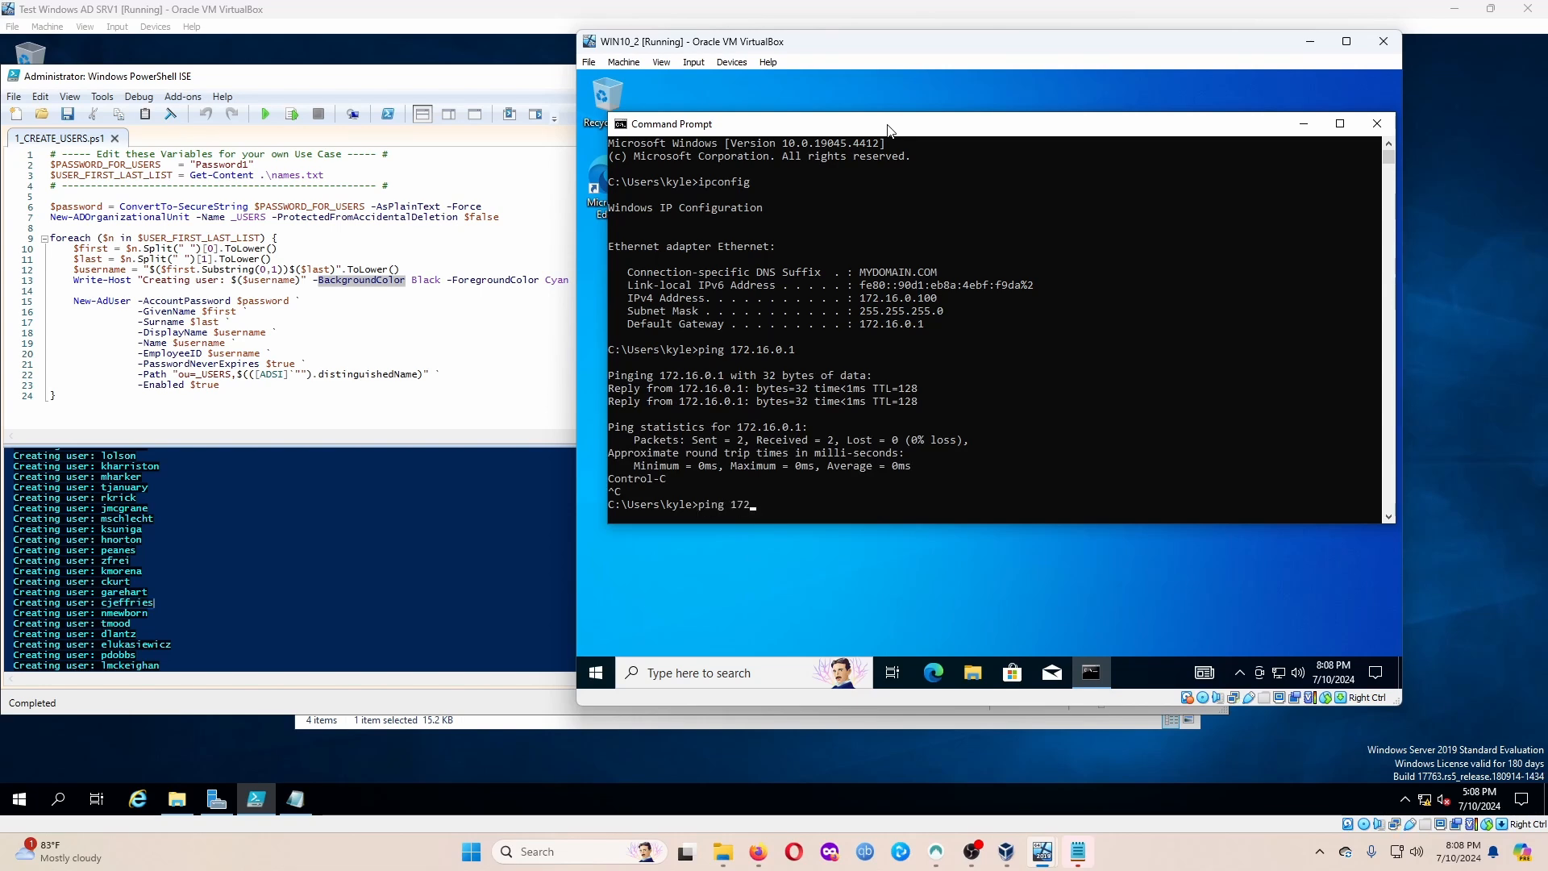
{"action": "key", "text": "BackSpace"}
{"action": "key", "text": "BackSpace"}
{"action": "key", "text": "BackSpace"}
{"action": "key", "text": "BackSpace"}
{"action": "key", "text": "BackSpace"}
{"action": "key", "text": "BackSpace"}
{"action": "type", "text": "mydomain.com"}
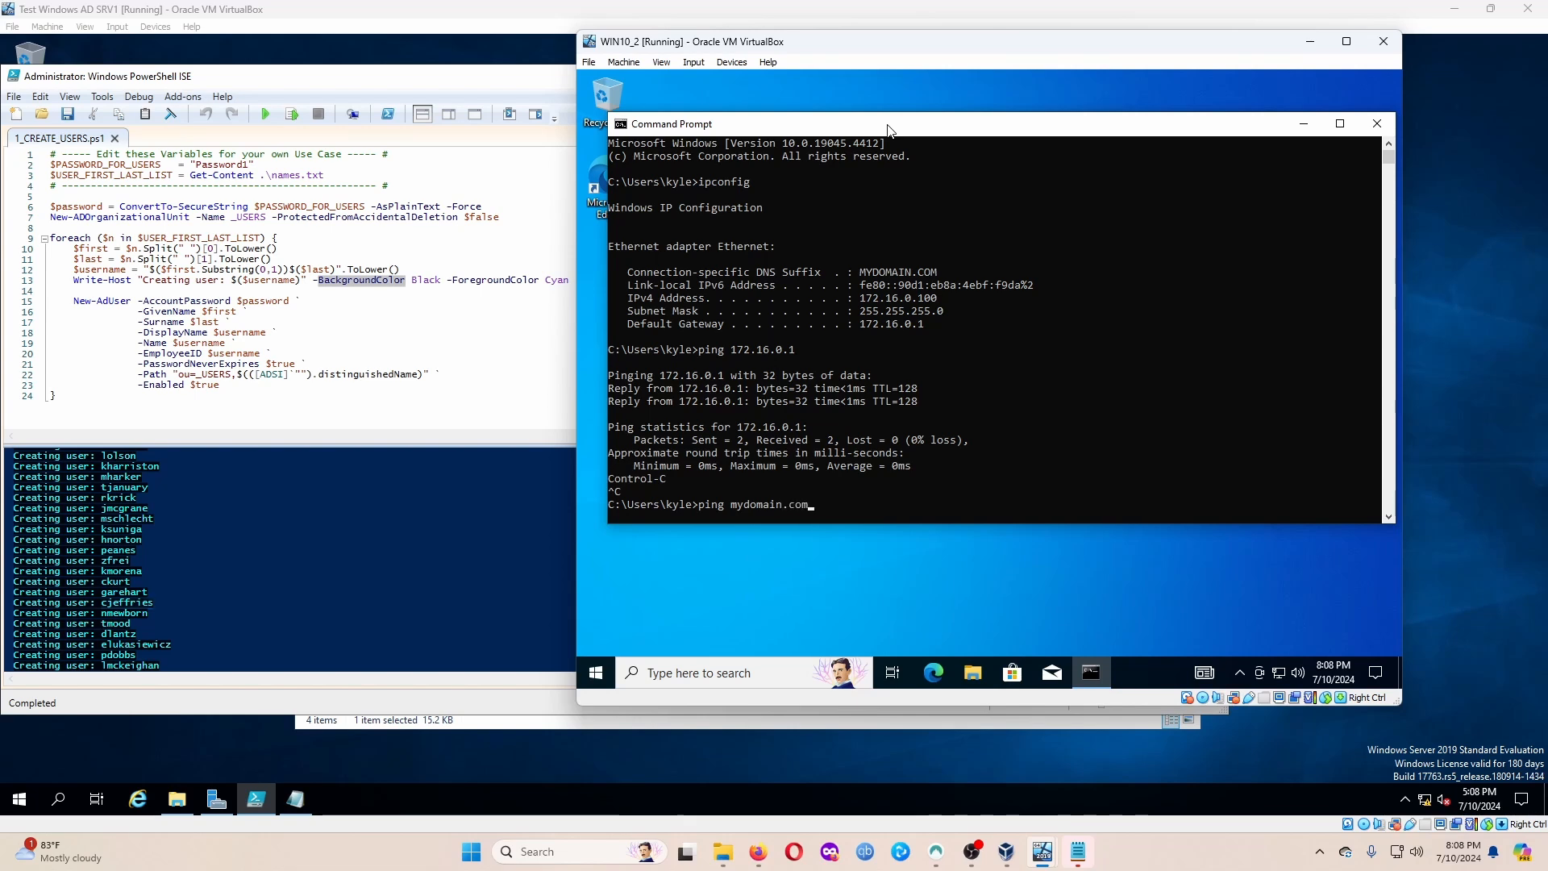
{"action": "key", "text": "Return"}
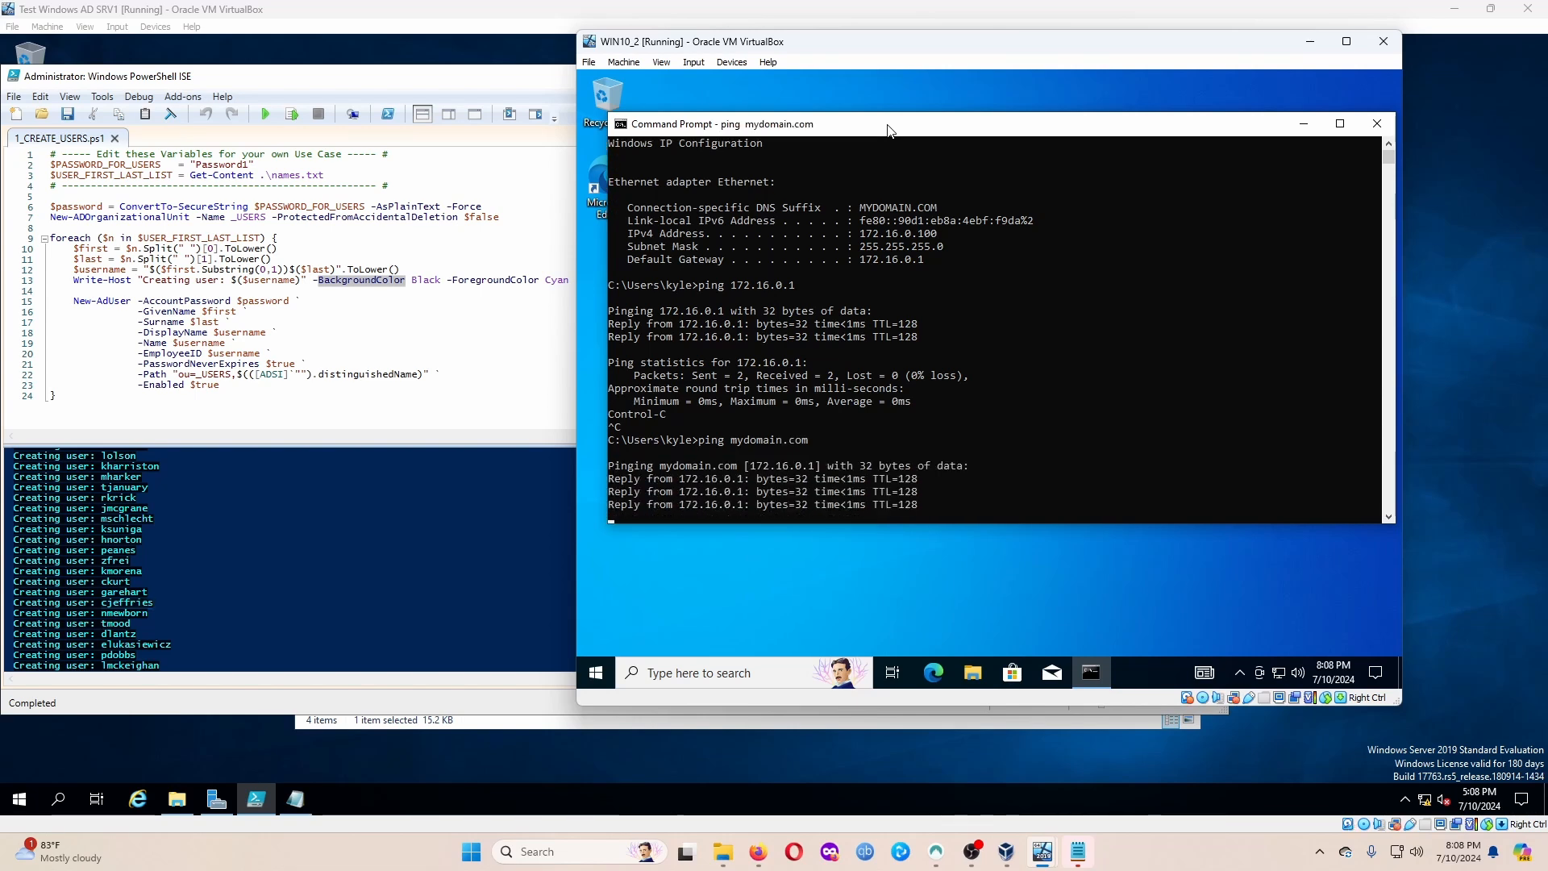
{"action": "key", "text": "ctrl+c"}
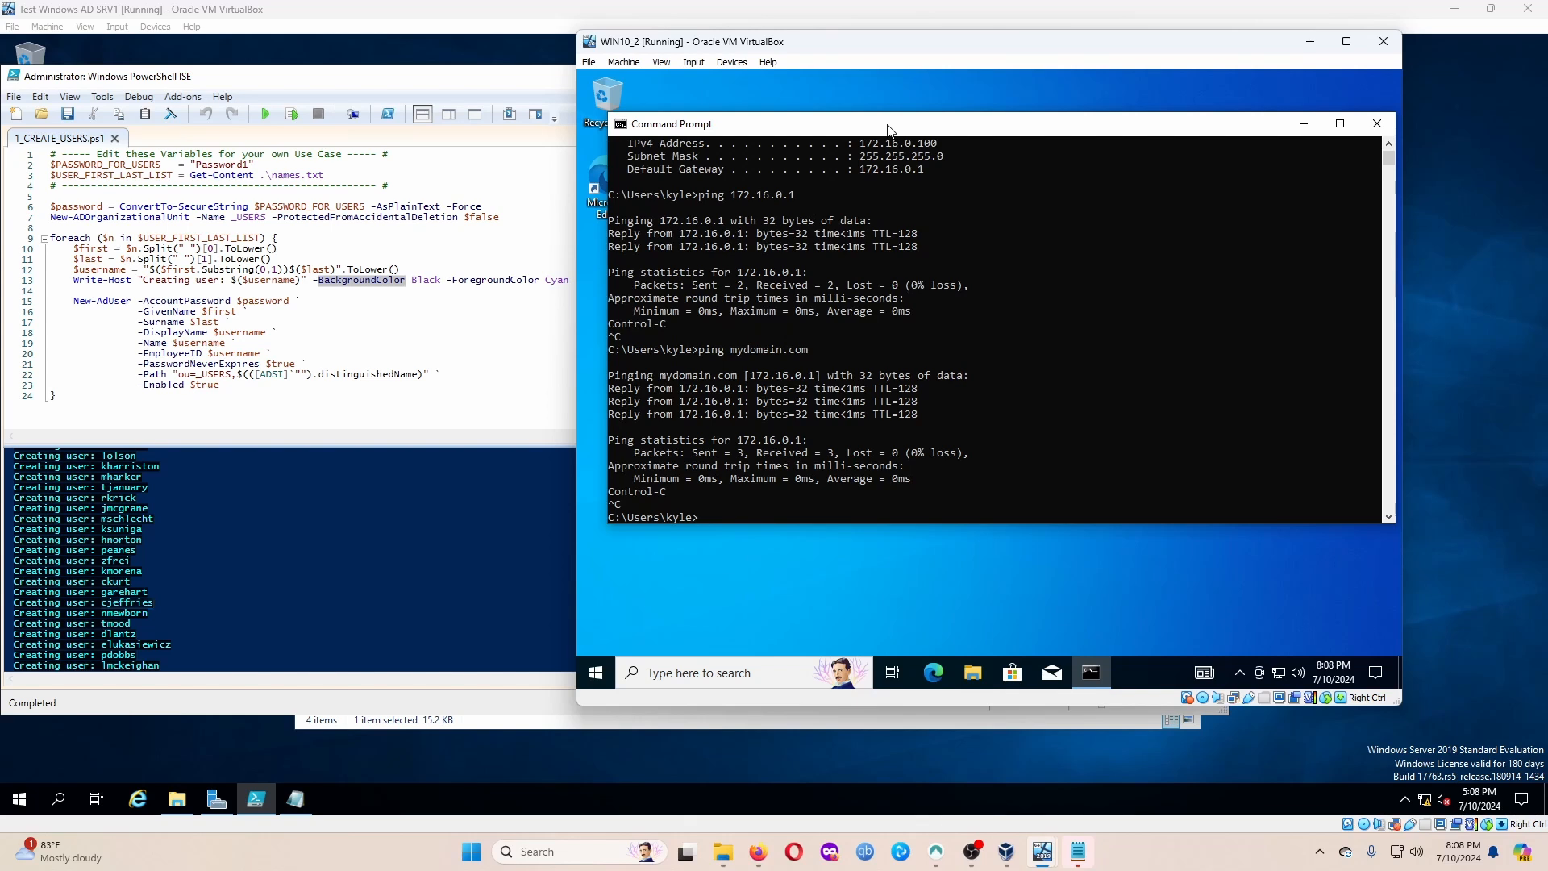
Ping 8.8.8.8 and google.com to confirm internet access and name resolution.
{"action": "type", "text": "ping 8."}
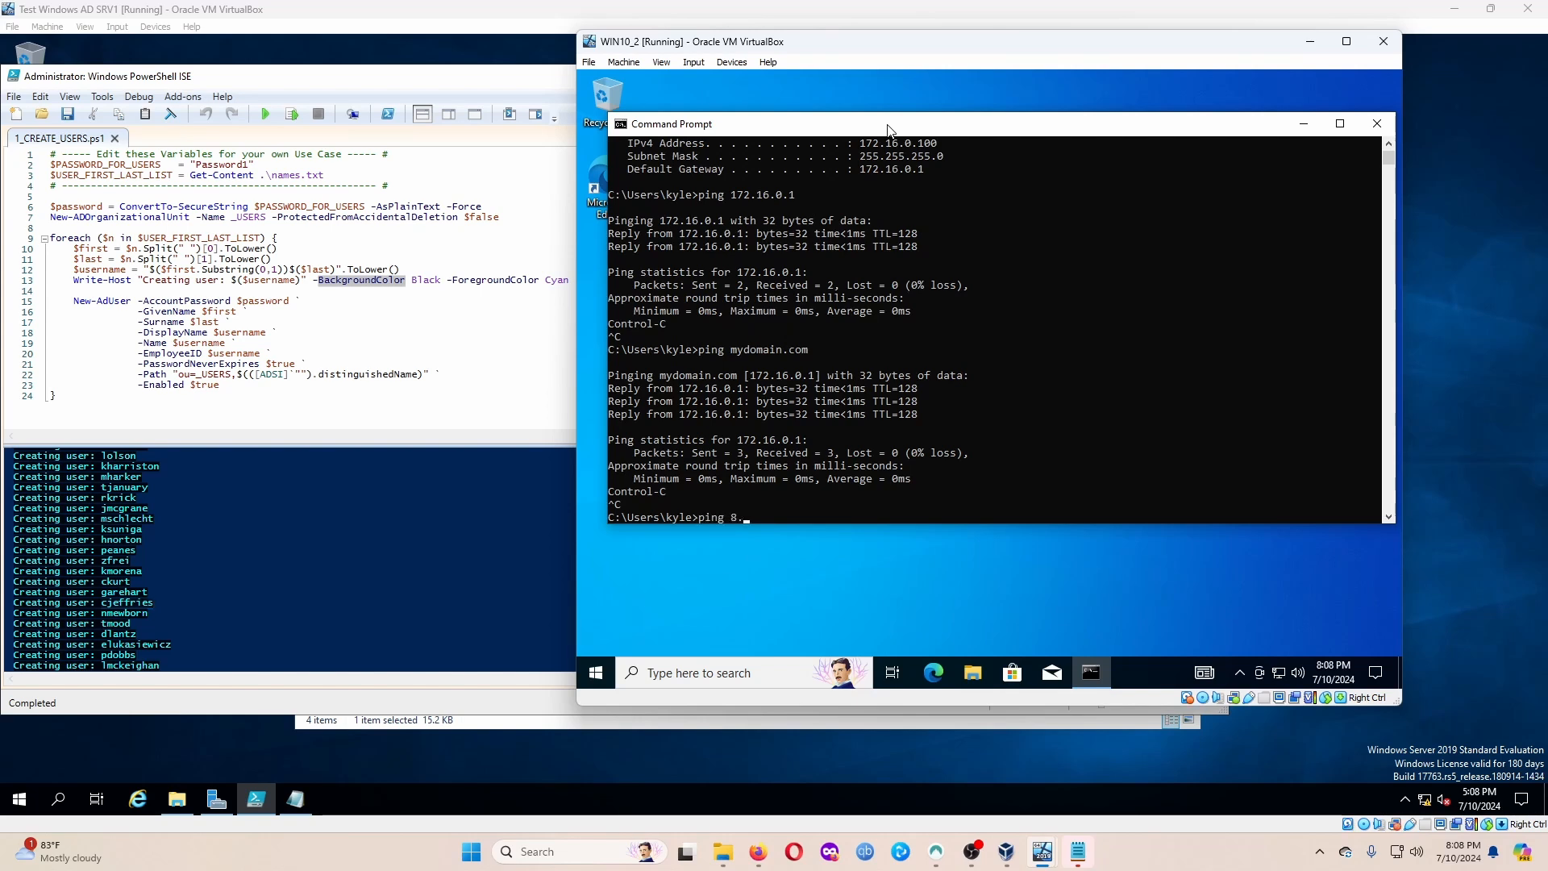
{"action": "type", "text": "8.8.8"}
{"action": "key", "text": "Return"}
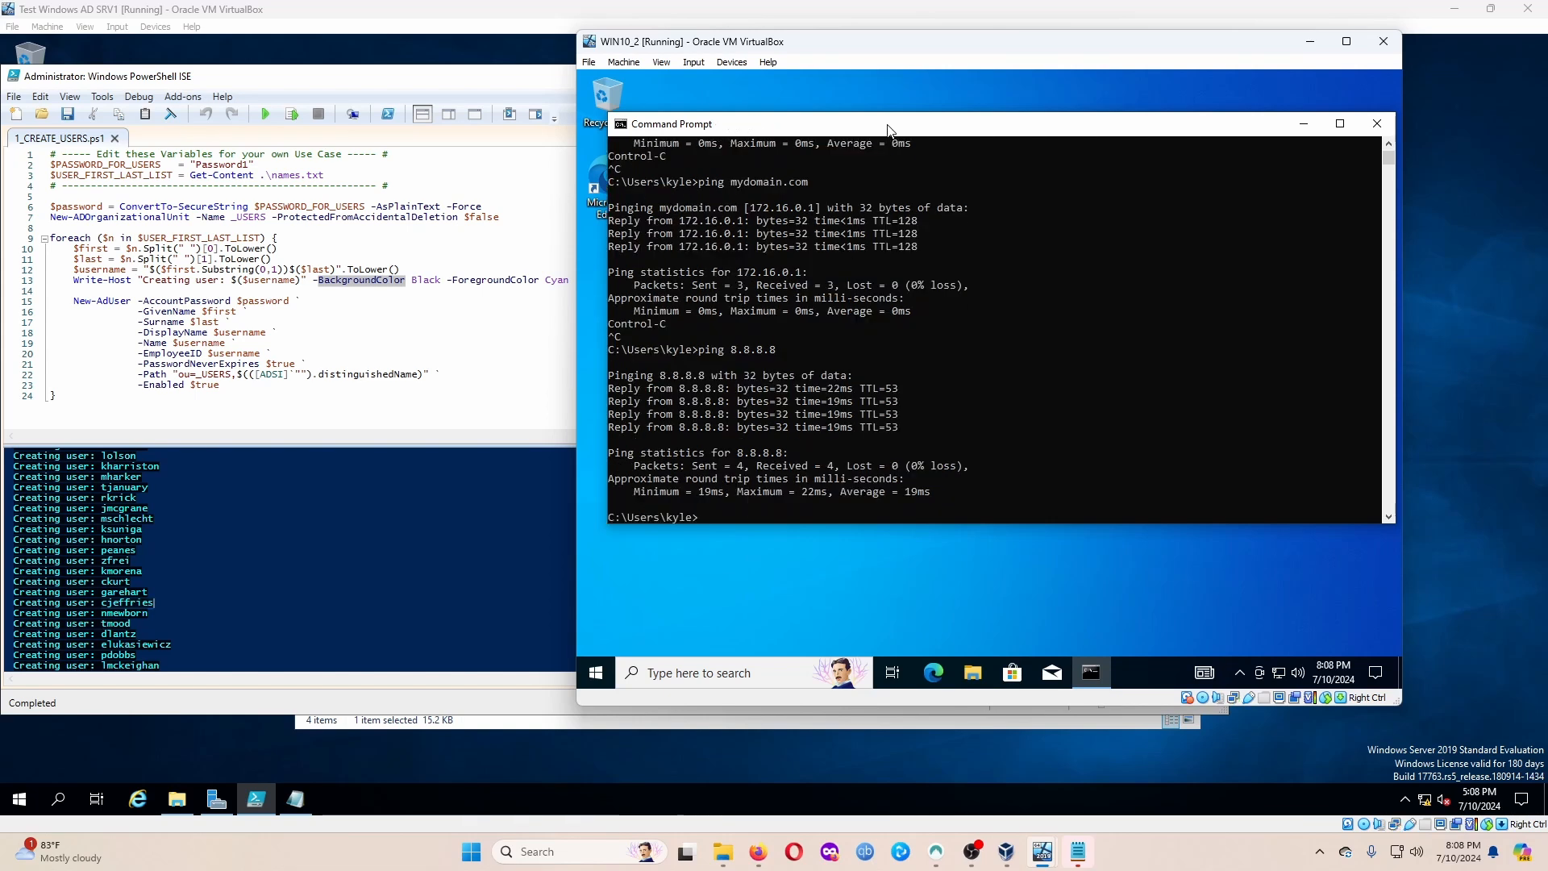
{"action": "type", "text": "ping google."}
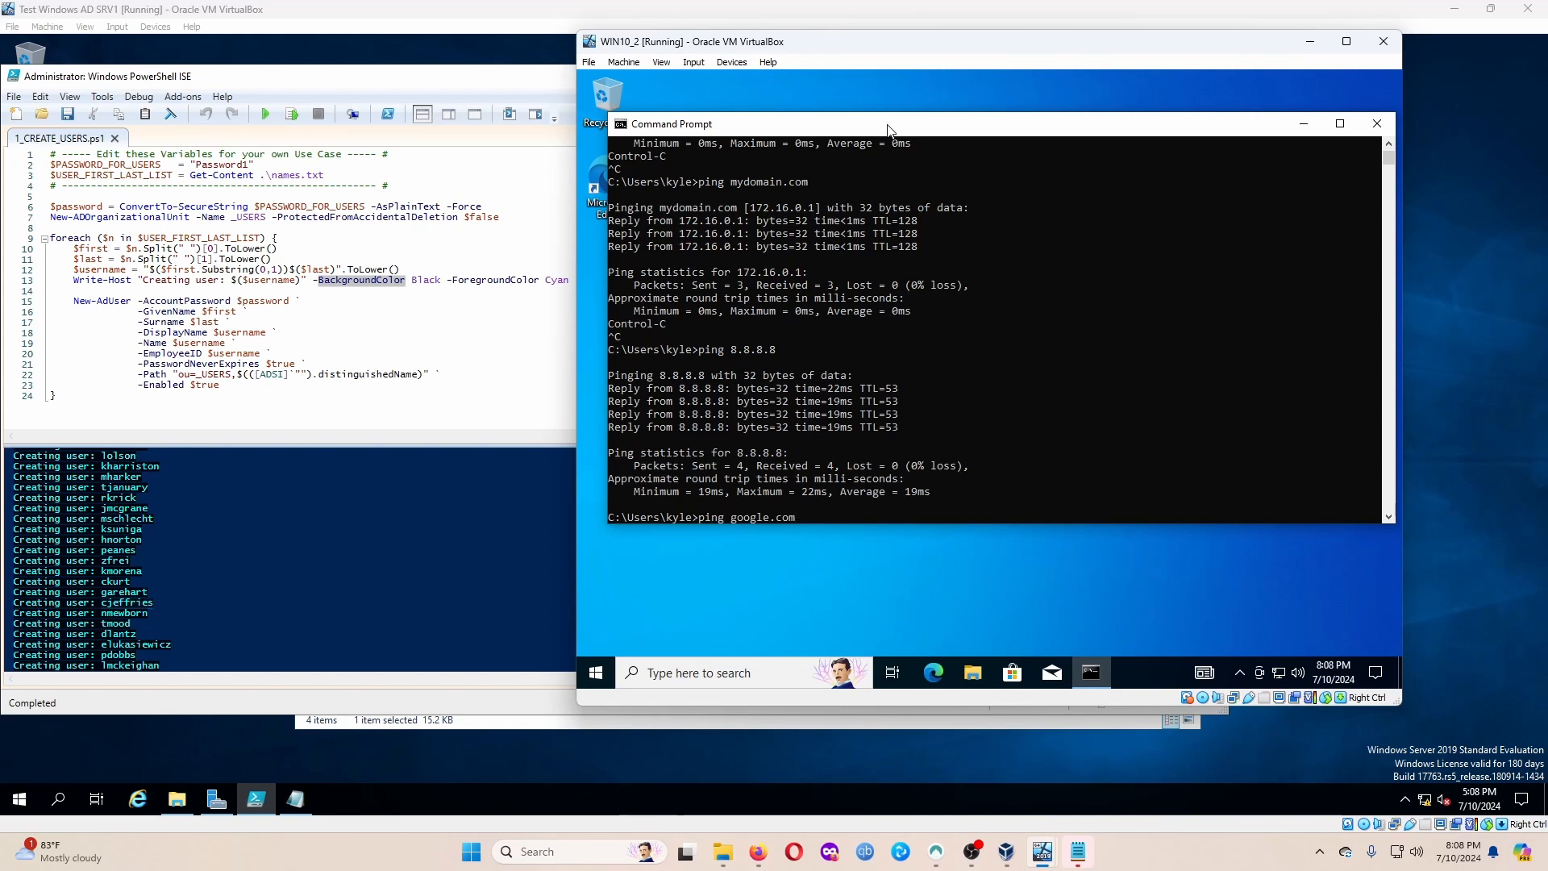
{"action": "type", "text": "com"}
{"action": "key", "text": "Return"}
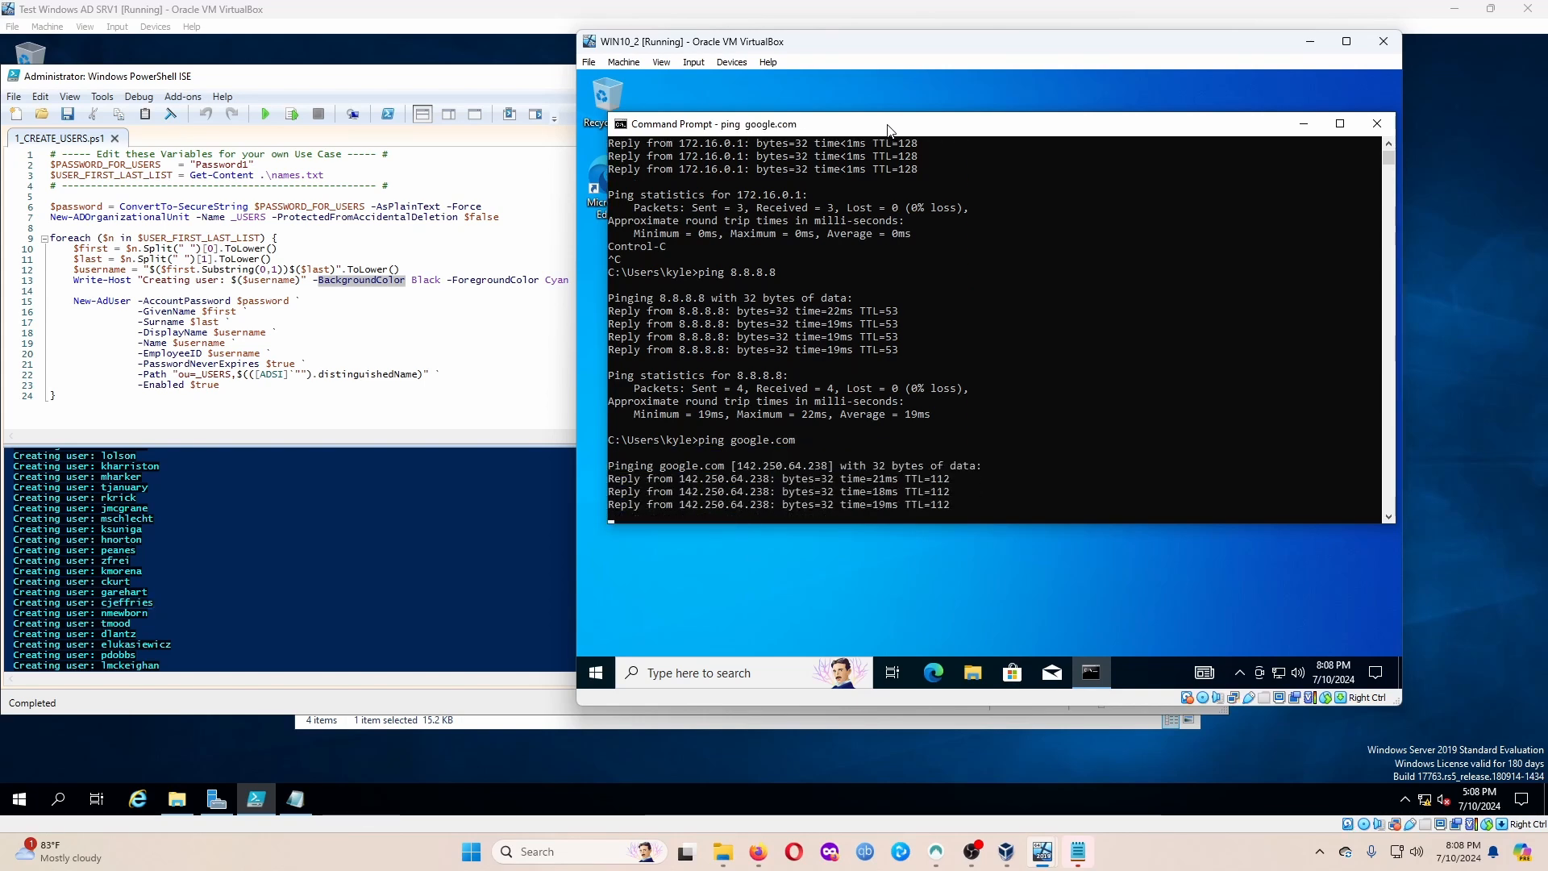
{"action": "key", "text": "ctrl+c"}
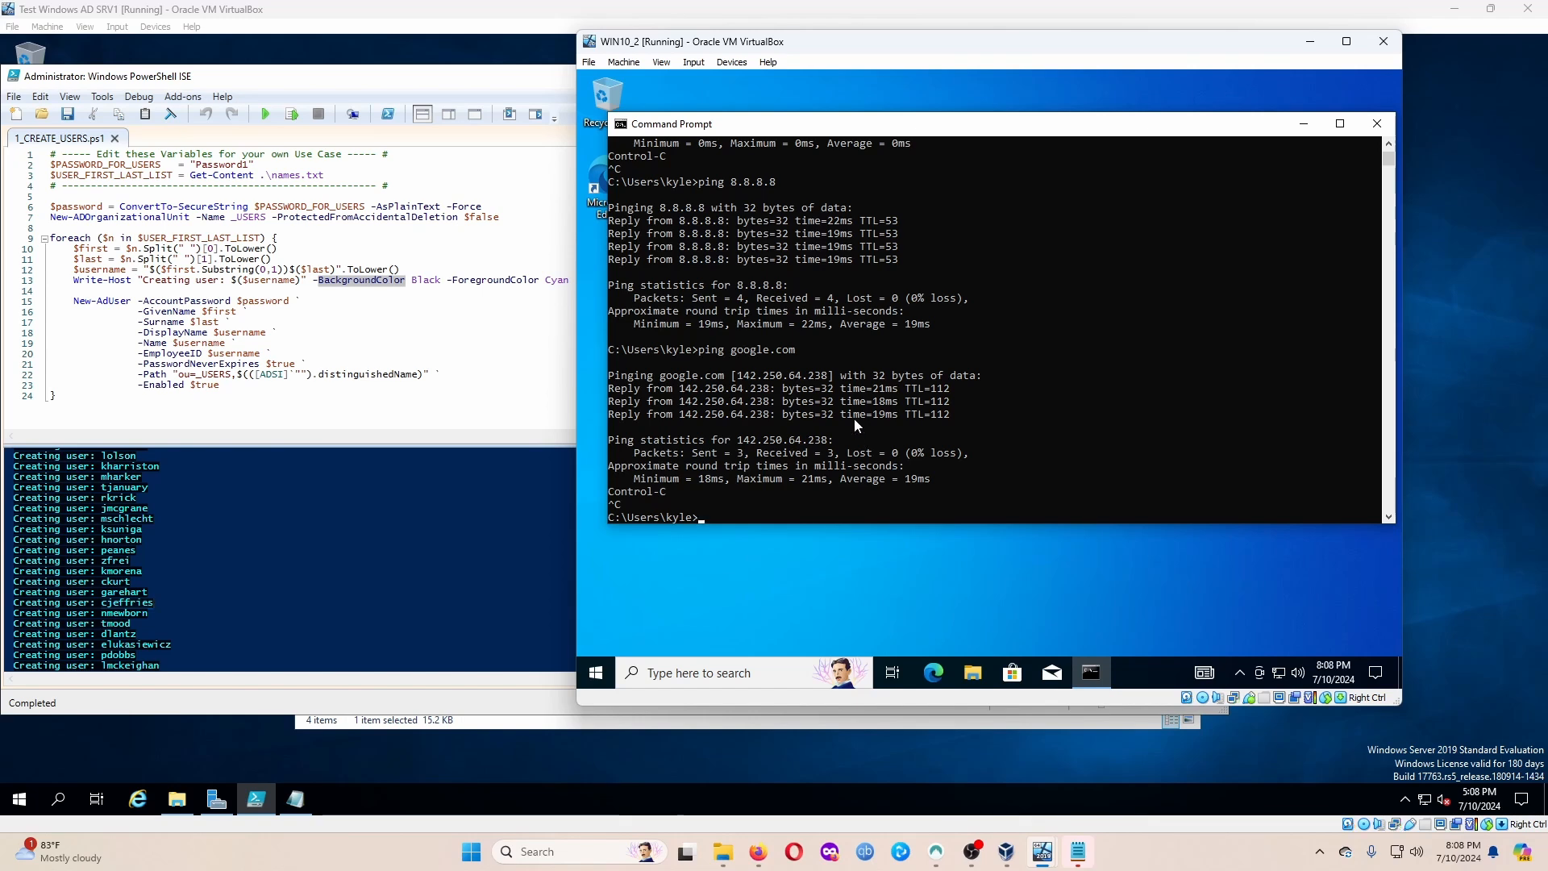
Review the ping results in Command Prompt, then switch to the server VM window.
{"action": "scroll", "coordinate": [856, 395], "scroll_direction": "up", "scroll_amount": 13}
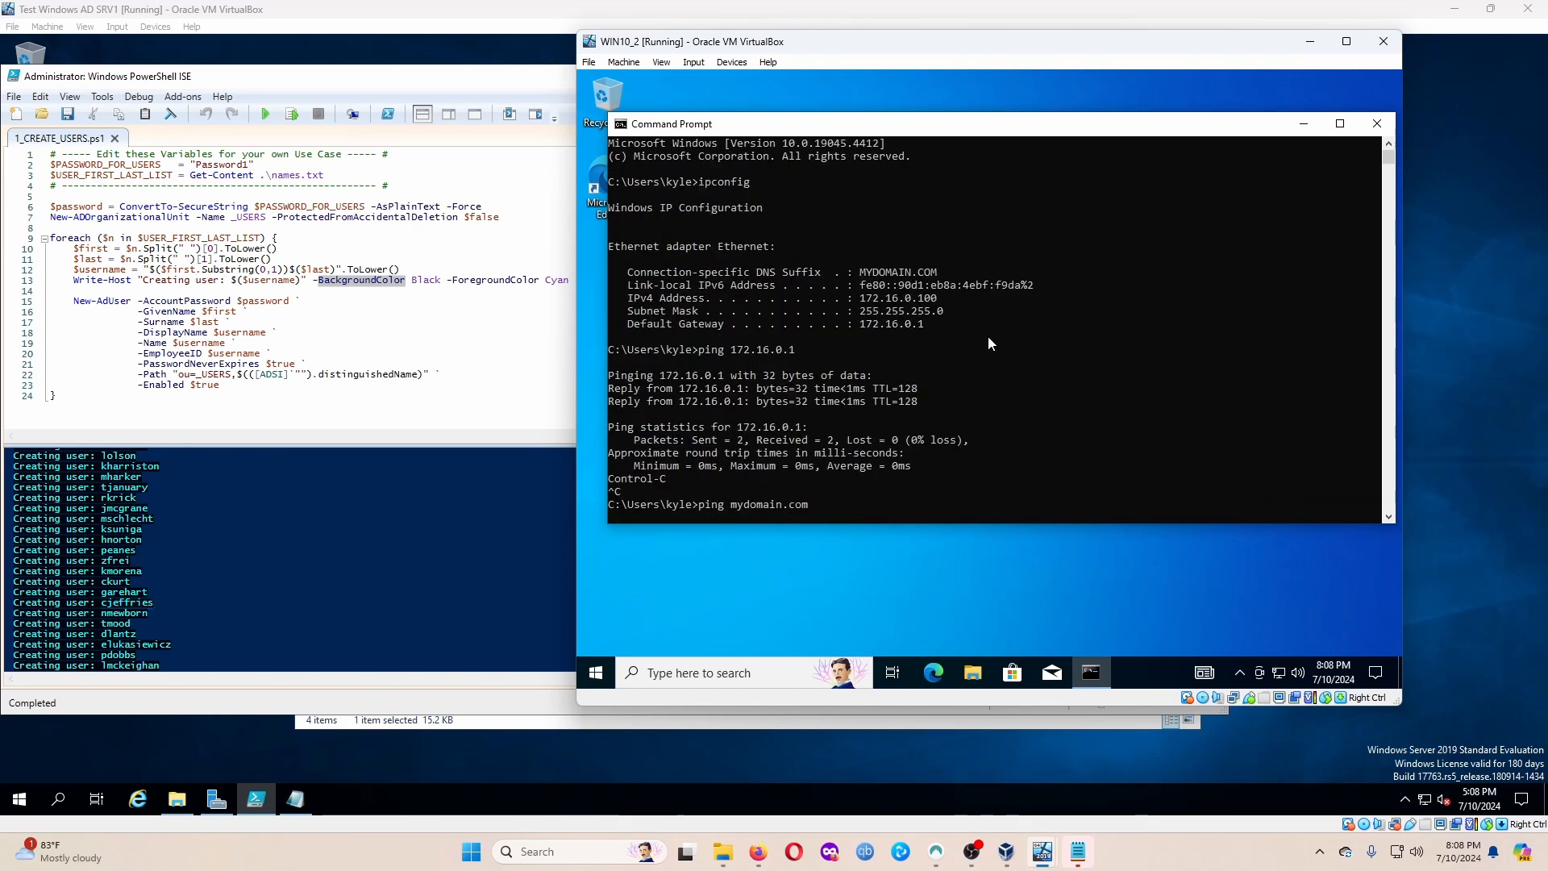
{"action": "left_click_drag", "start_coordinate": [887, 123], "coordinate": [796, 156]}
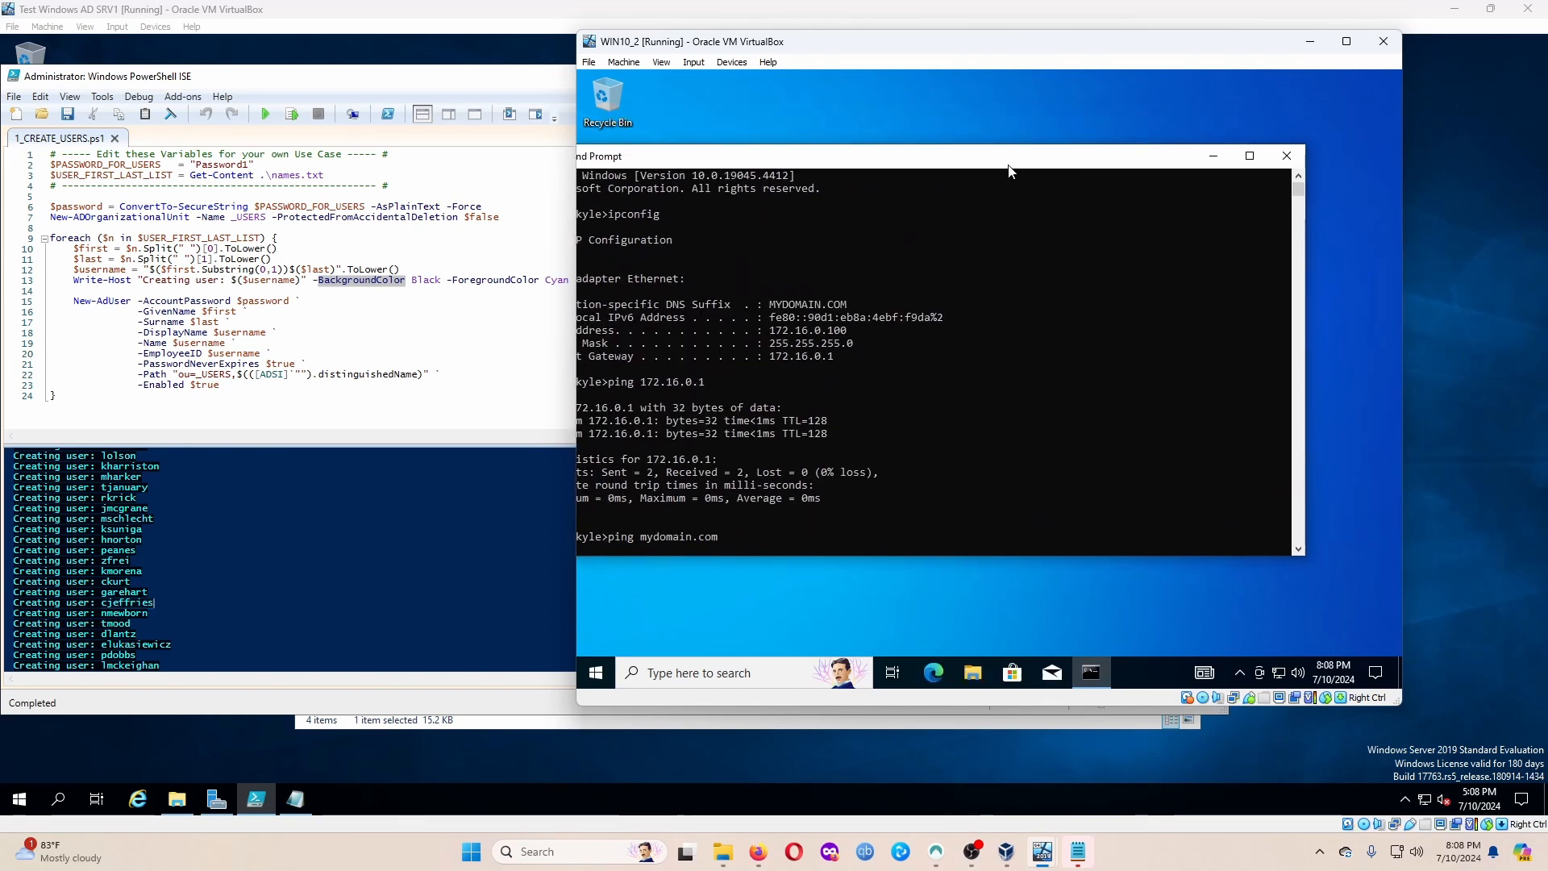
{"action": "left_click_drag", "start_coordinate": [1003, 160], "coordinate": [1101, 153]}
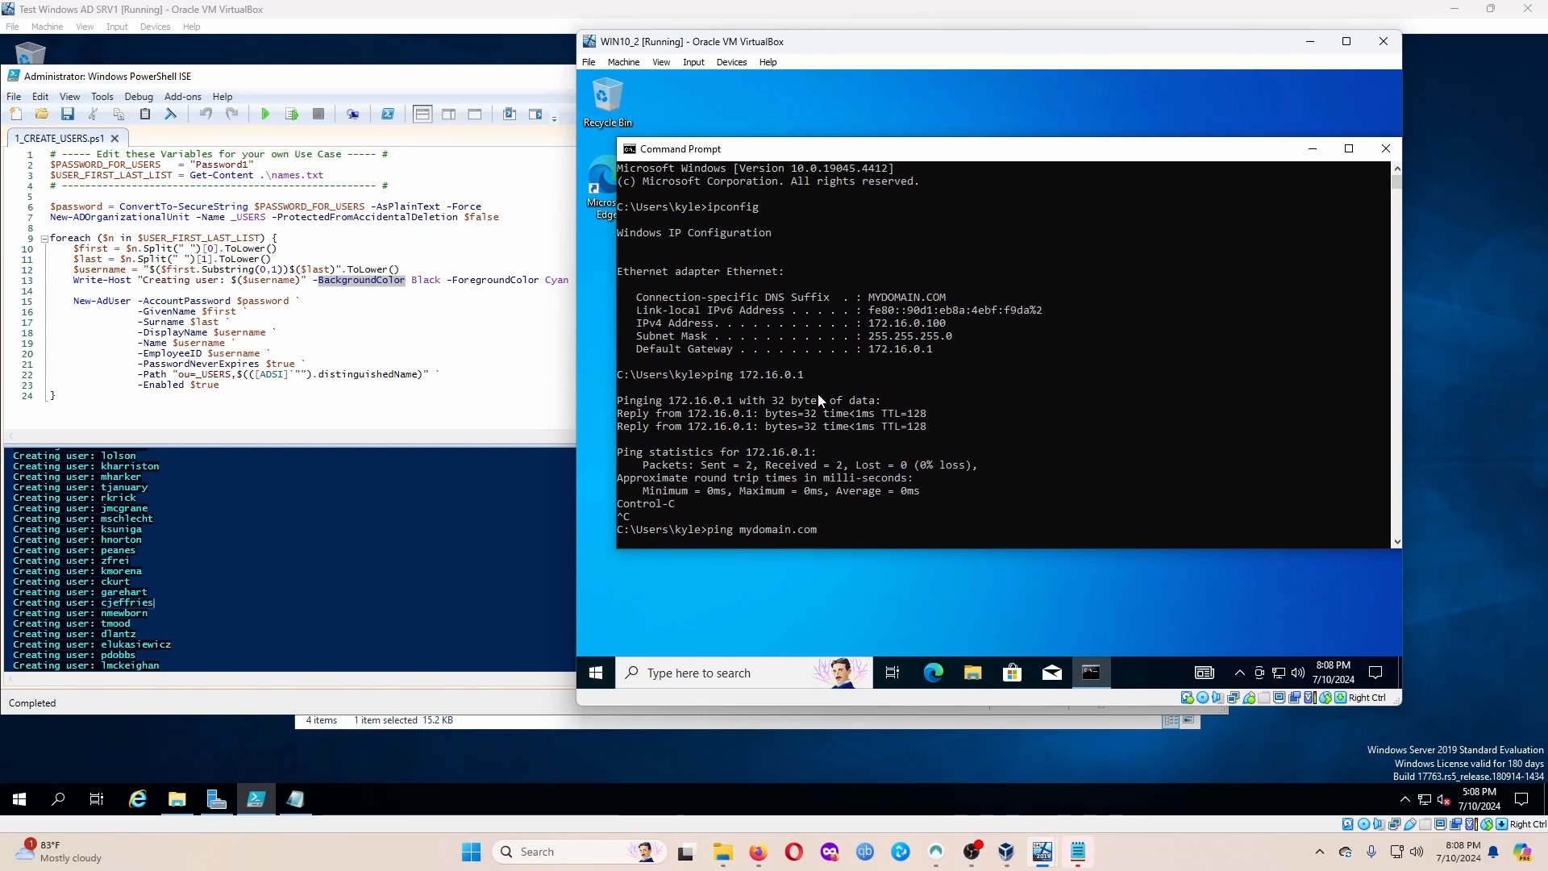
{"action": "scroll", "coordinate": [933, 437], "scroll_direction": "down", "scroll_amount": 12}
{"action": "scroll", "coordinate": [935, 433], "scroll_direction": "down", "scroll_amount": 8}
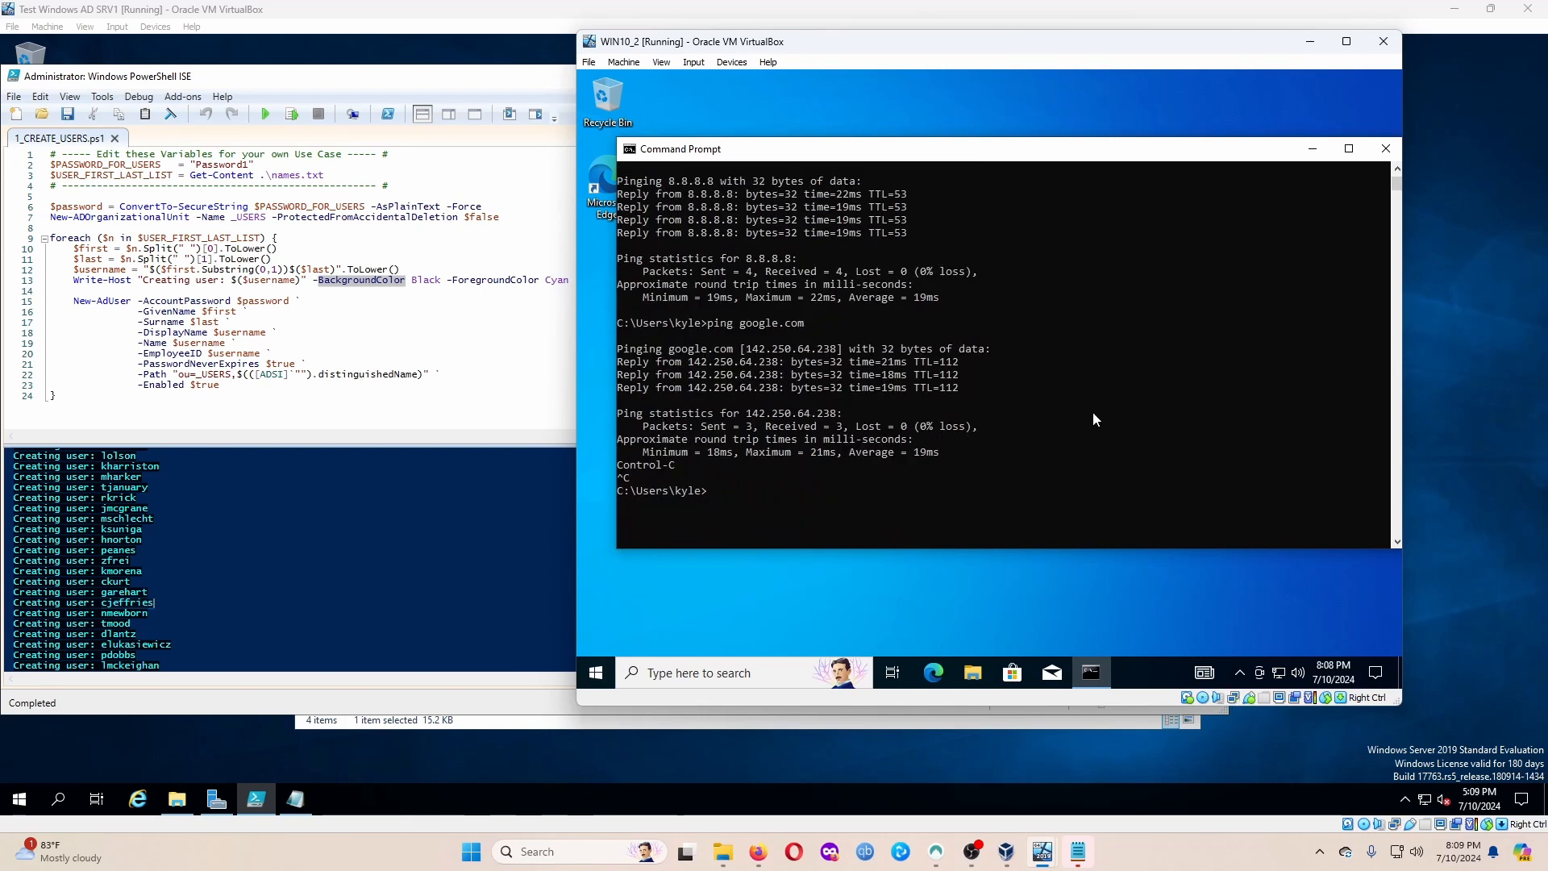
{"action": "scroll", "coordinate": [1053, 400], "scroll_direction": "up", "scroll_amount": 5}
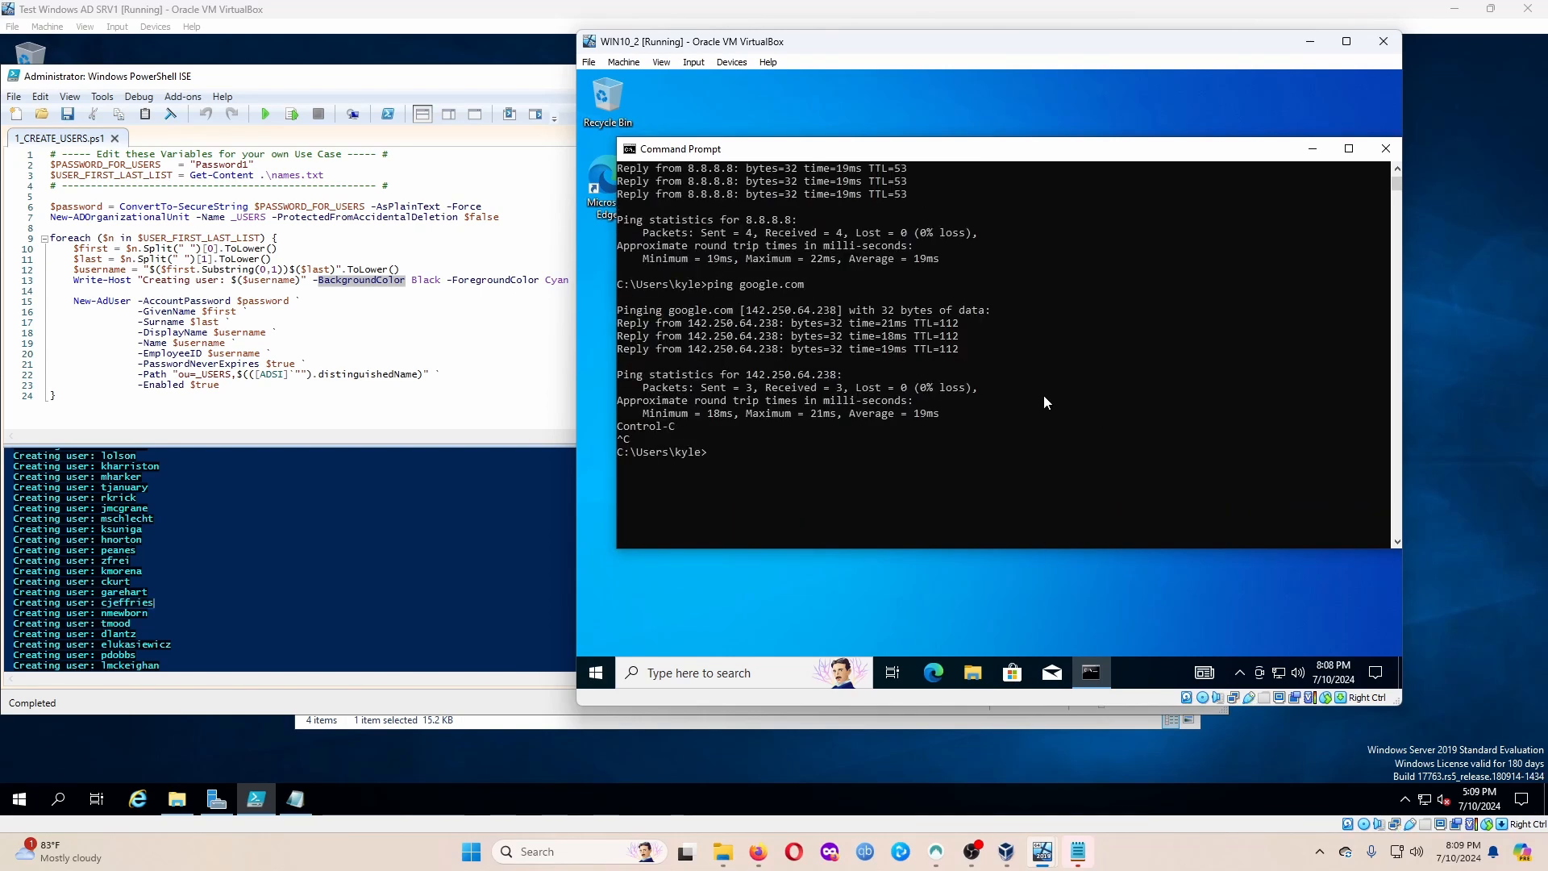
{"action": "left_click", "coordinate": [207, 18]}
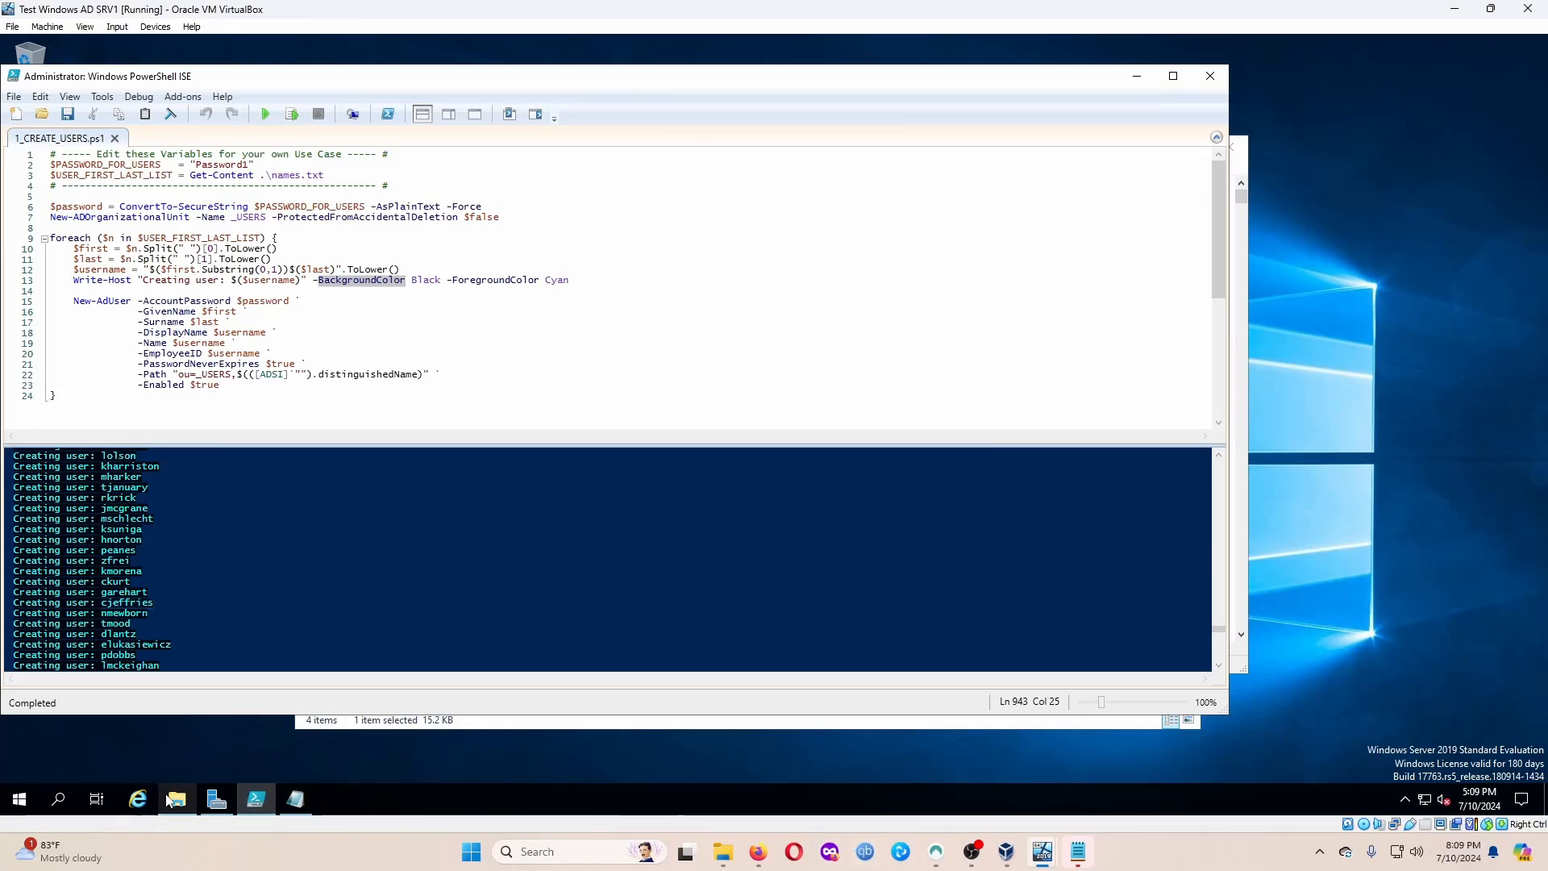
Launch the DHCP console from the server's Windows Administrative Tools and widen its tree pane.
{"action": "left_click", "coordinate": [20, 799]}
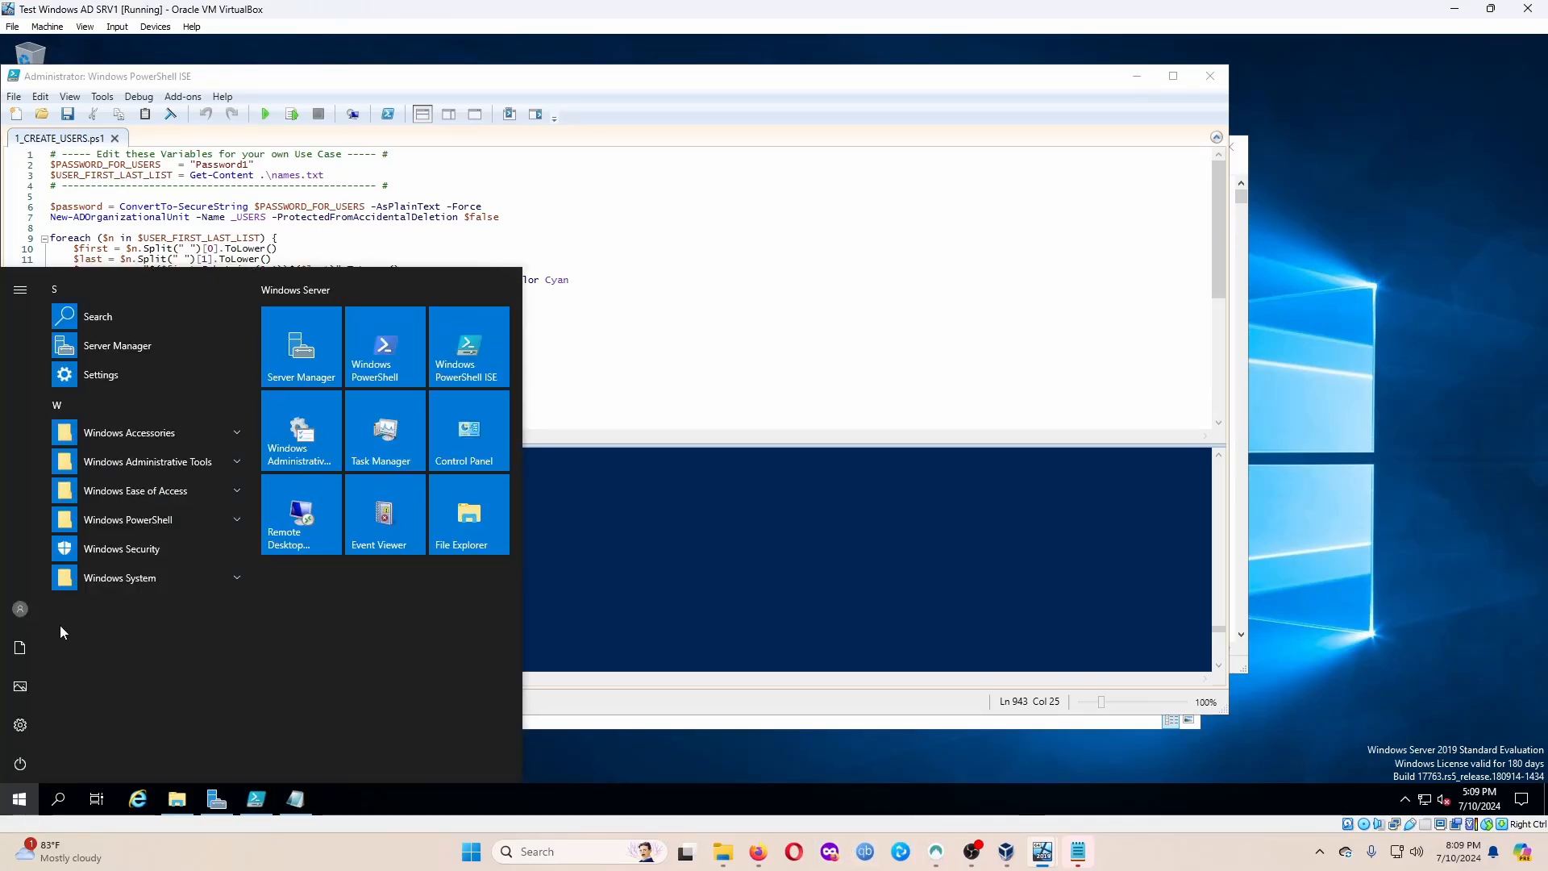
{"action": "left_click", "coordinate": [169, 470]}
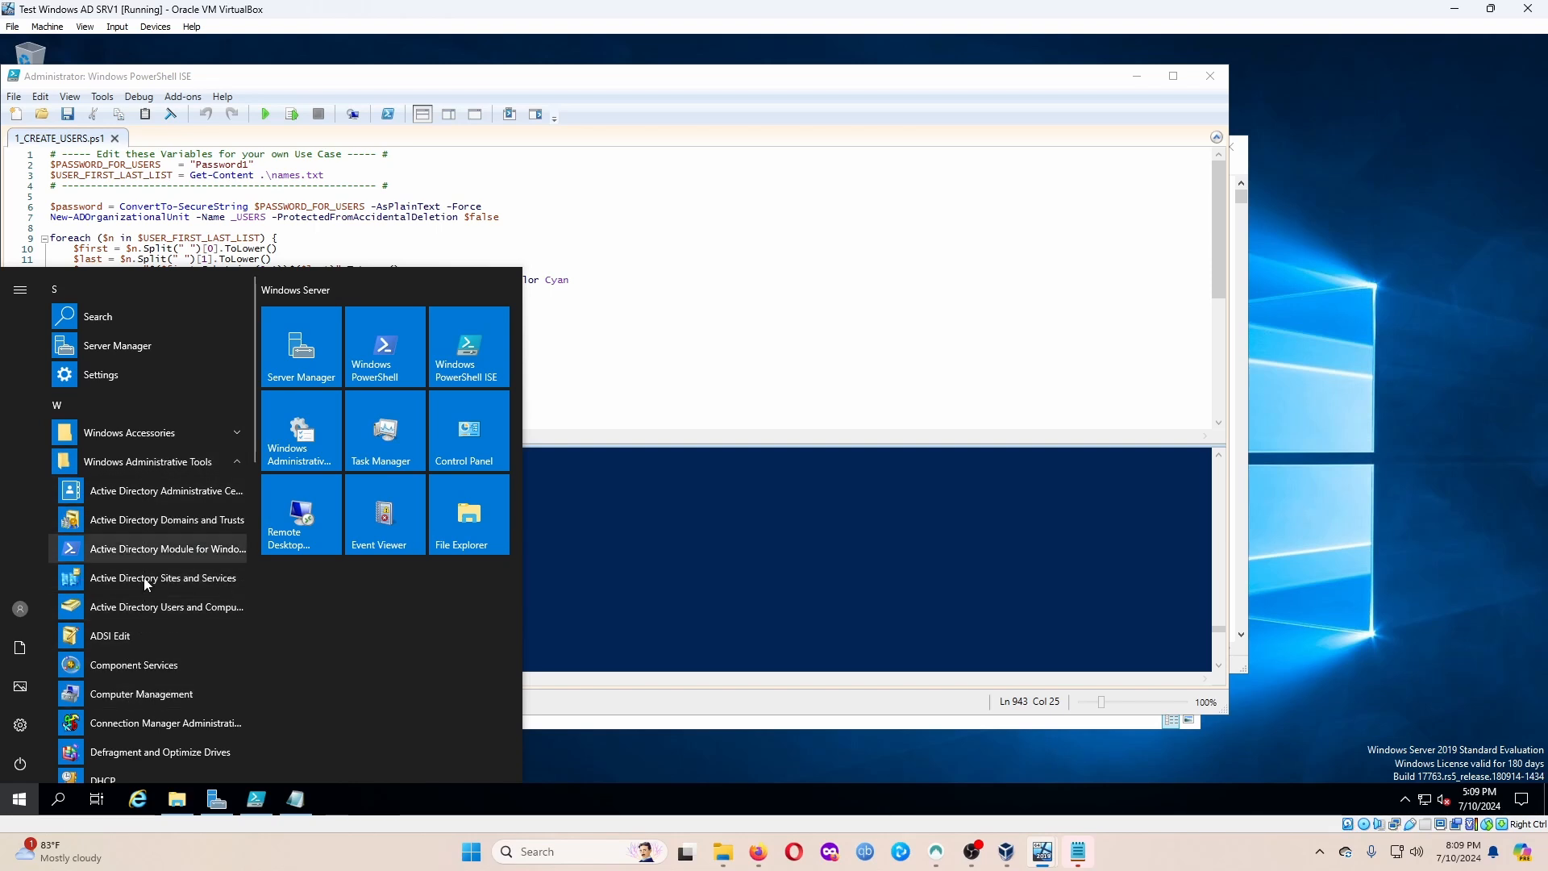
{"action": "scroll", "coordinate": [119, 677], "scroll_direction": "down", "scroll_amount": 2}
{"action": "left_click", "coordinate": [113, 704]}
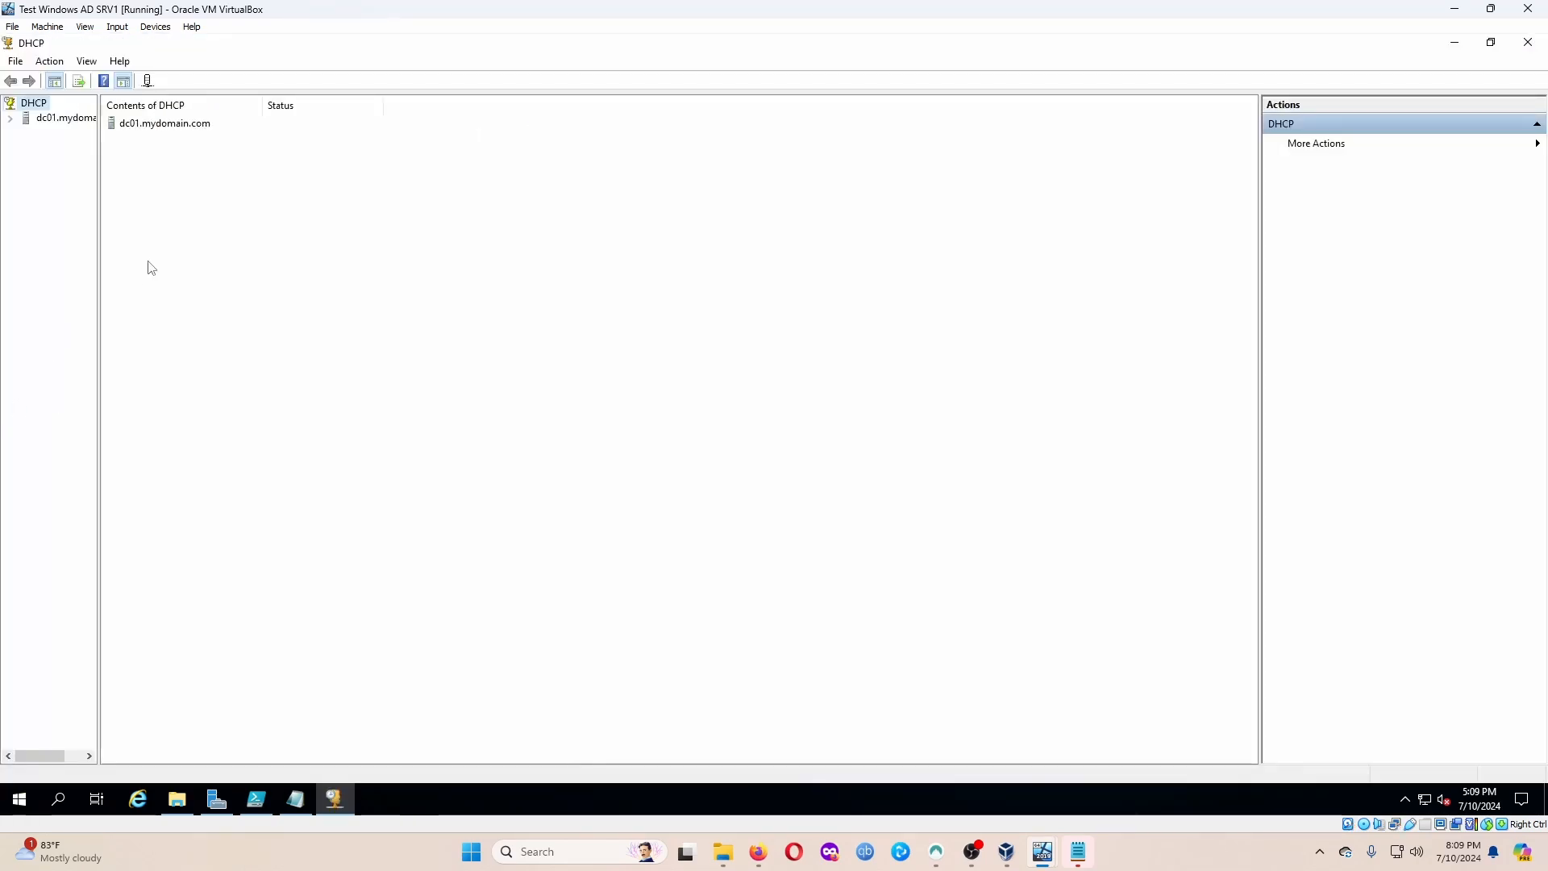
{"action": "left_click_drag", "start_coordinate": [100, 245], "coordinate": [187, 235]}
Expand dc01 > IPv4 > Scope, show Address Leases, and widen the Name column for the 172.16.0.100 lease.
{"action": "double_click", "coordinate": [58, 121]}
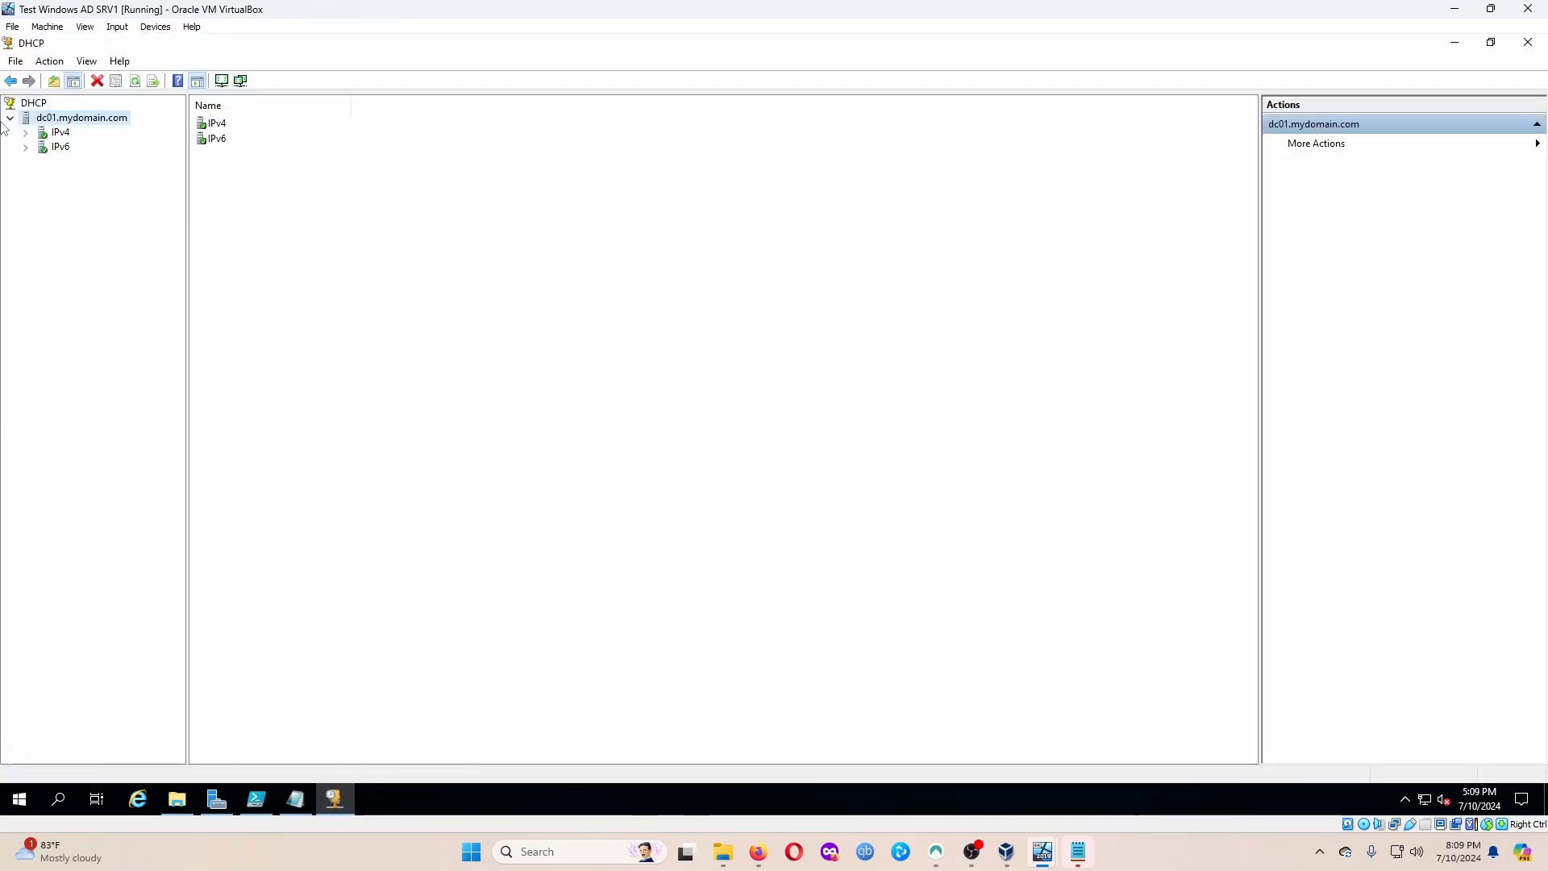
{"action": "left_click", "coordinate": [9, 118]}
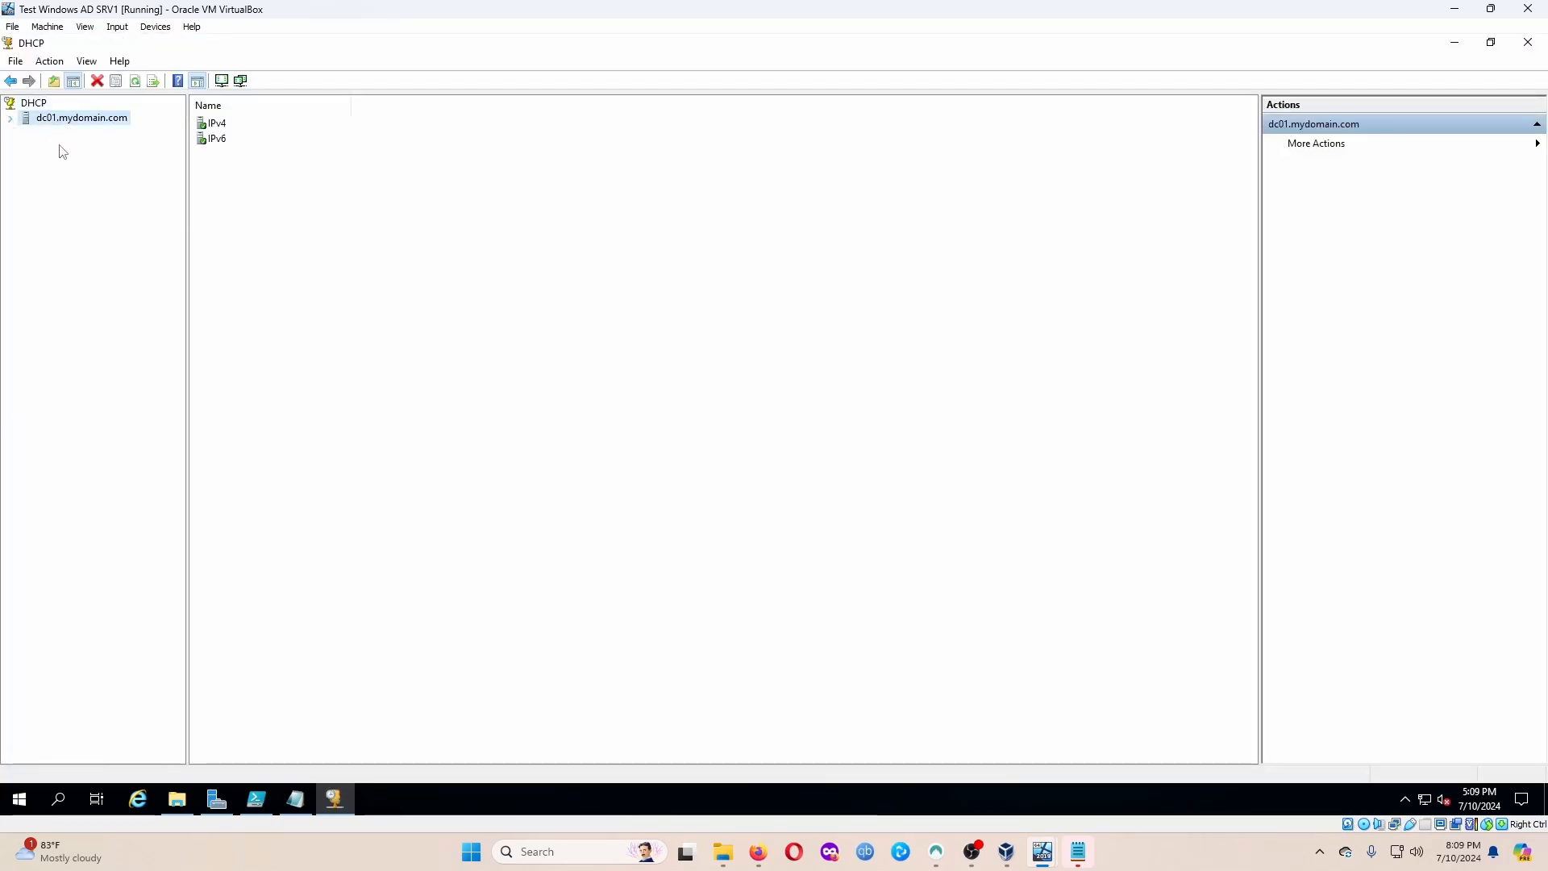
{"action": "left_click", "coordinate": [10, 119]}
{"action": "left_click", "coordinate": [26, 133]}
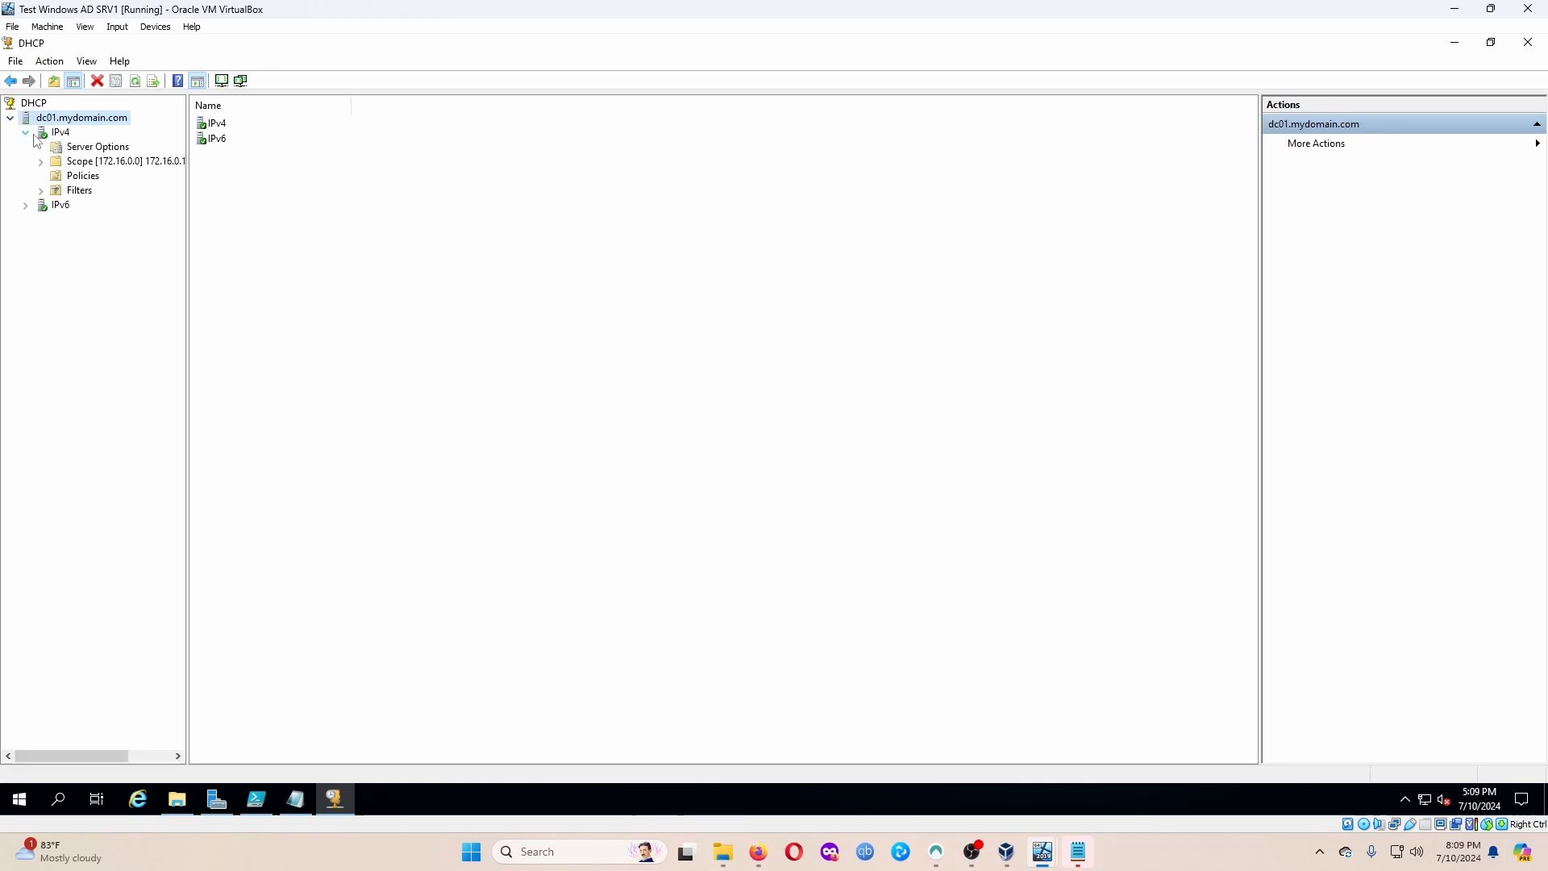
{"action": "double_click", "coordinate": [84, 167]}
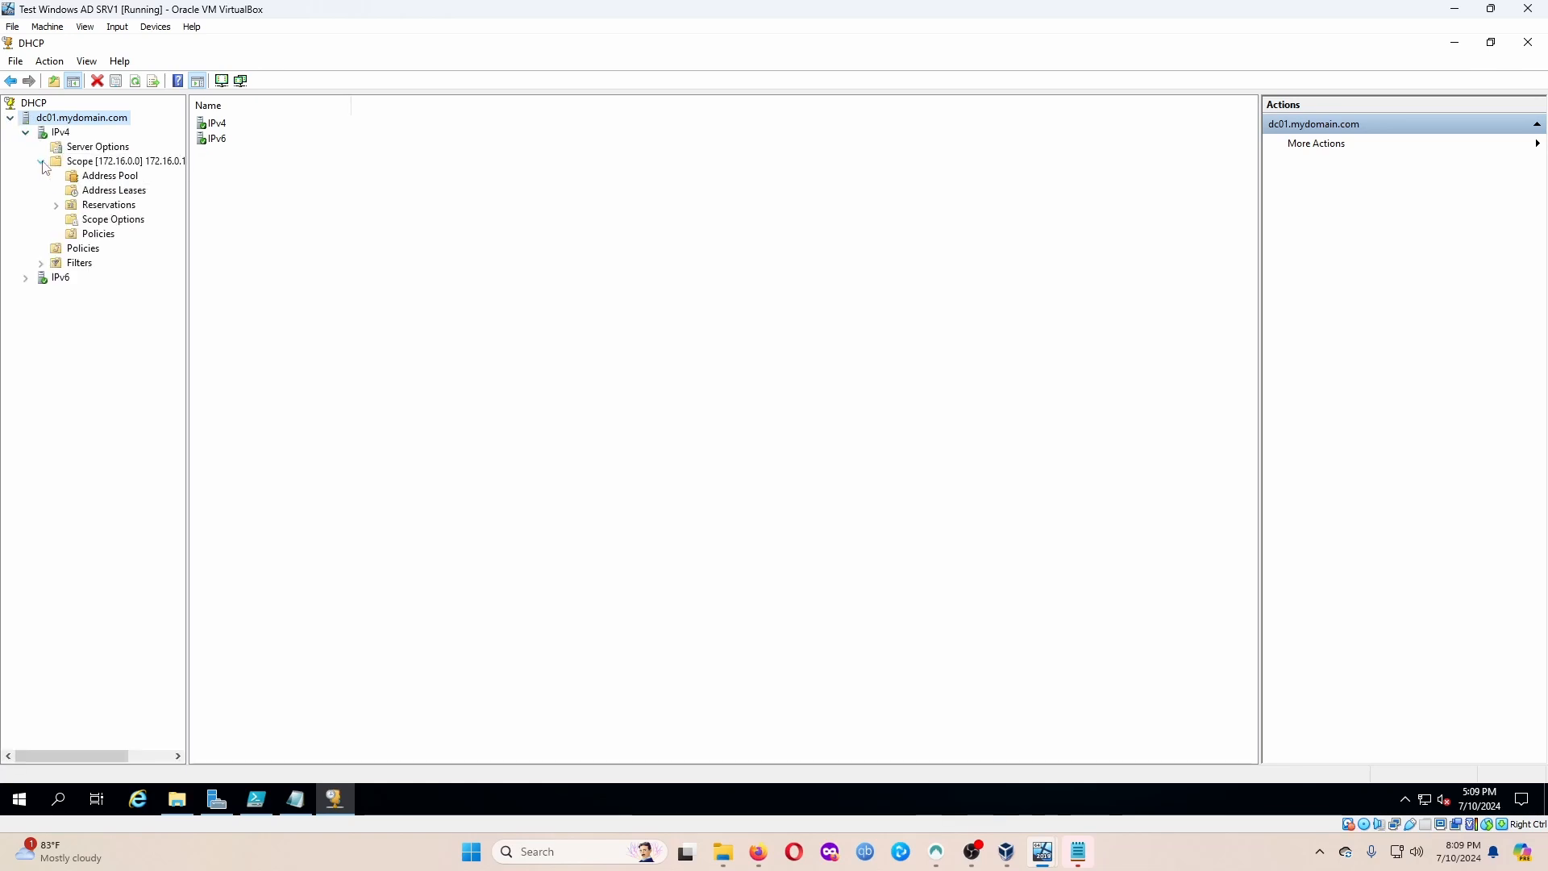
{"action": "left_click", "coordinate": [131, 195]}
{"action": "left_click", "coordinate": [218, 125]}
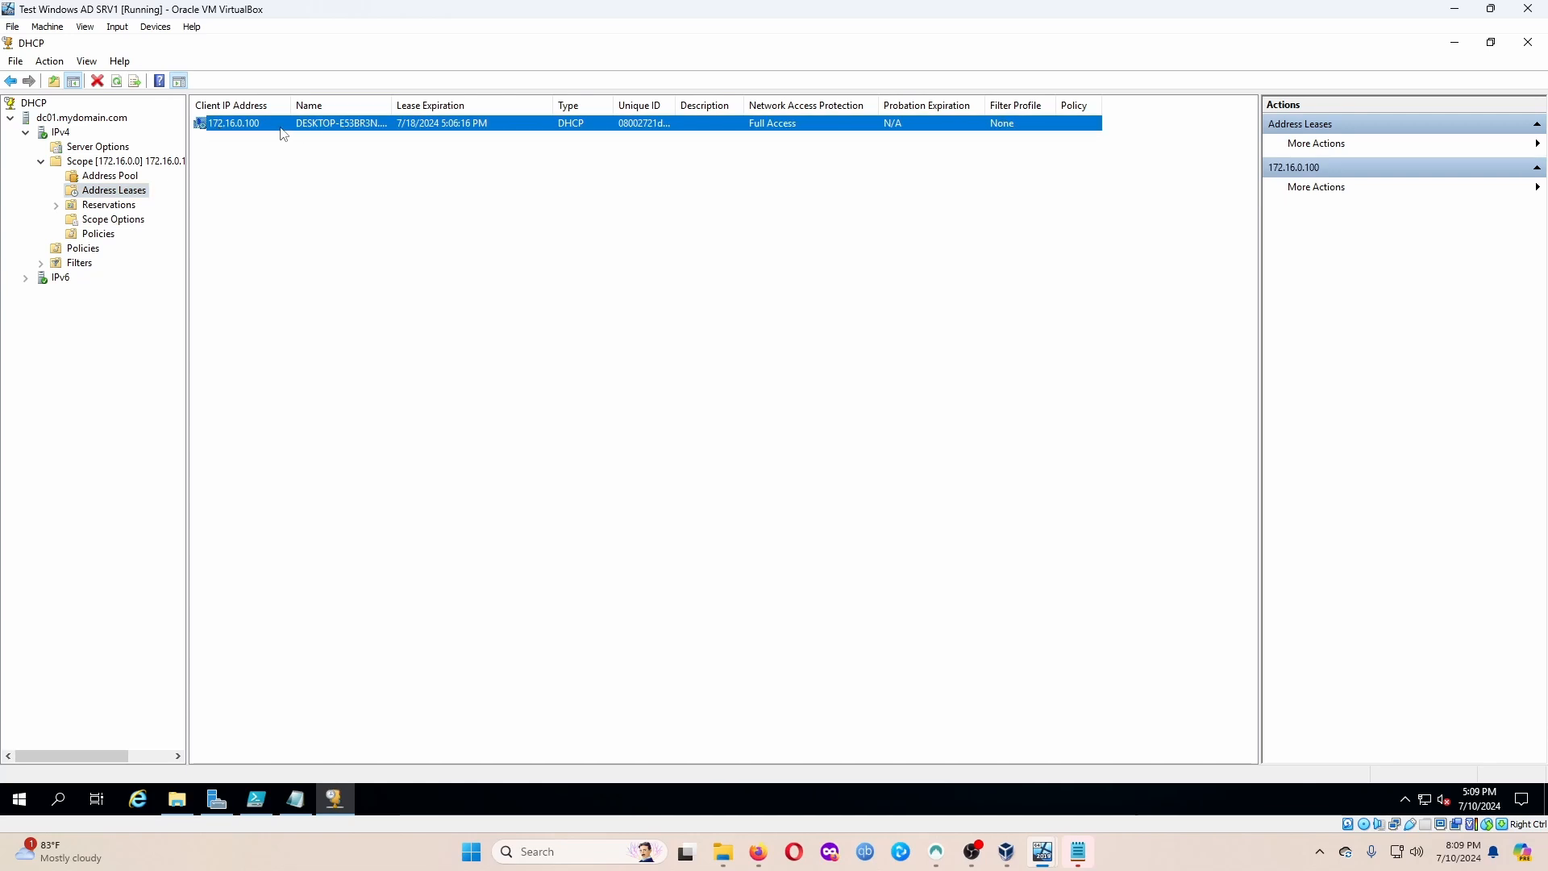
{"action": "left_click_drag", "start_coordinate": [392, 105], "coordinate": [465, 106]}
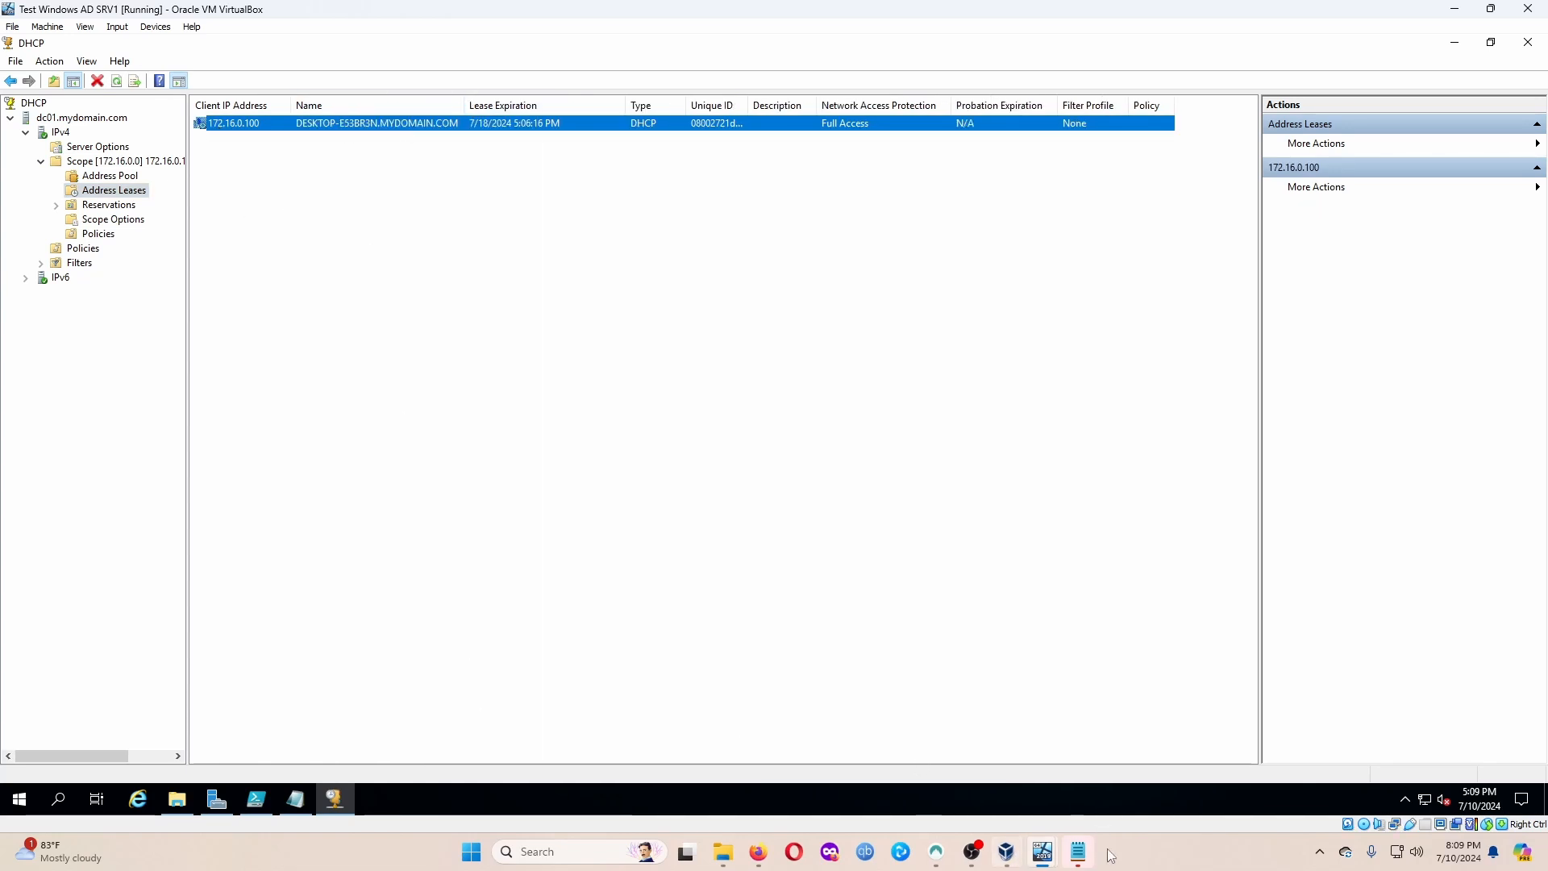
Run hostname in WIN10_2's Command Prompt, returning DESKTOP-E53BR3N.
{"action": "mouse_move", "coordinate": [1059, 853]}
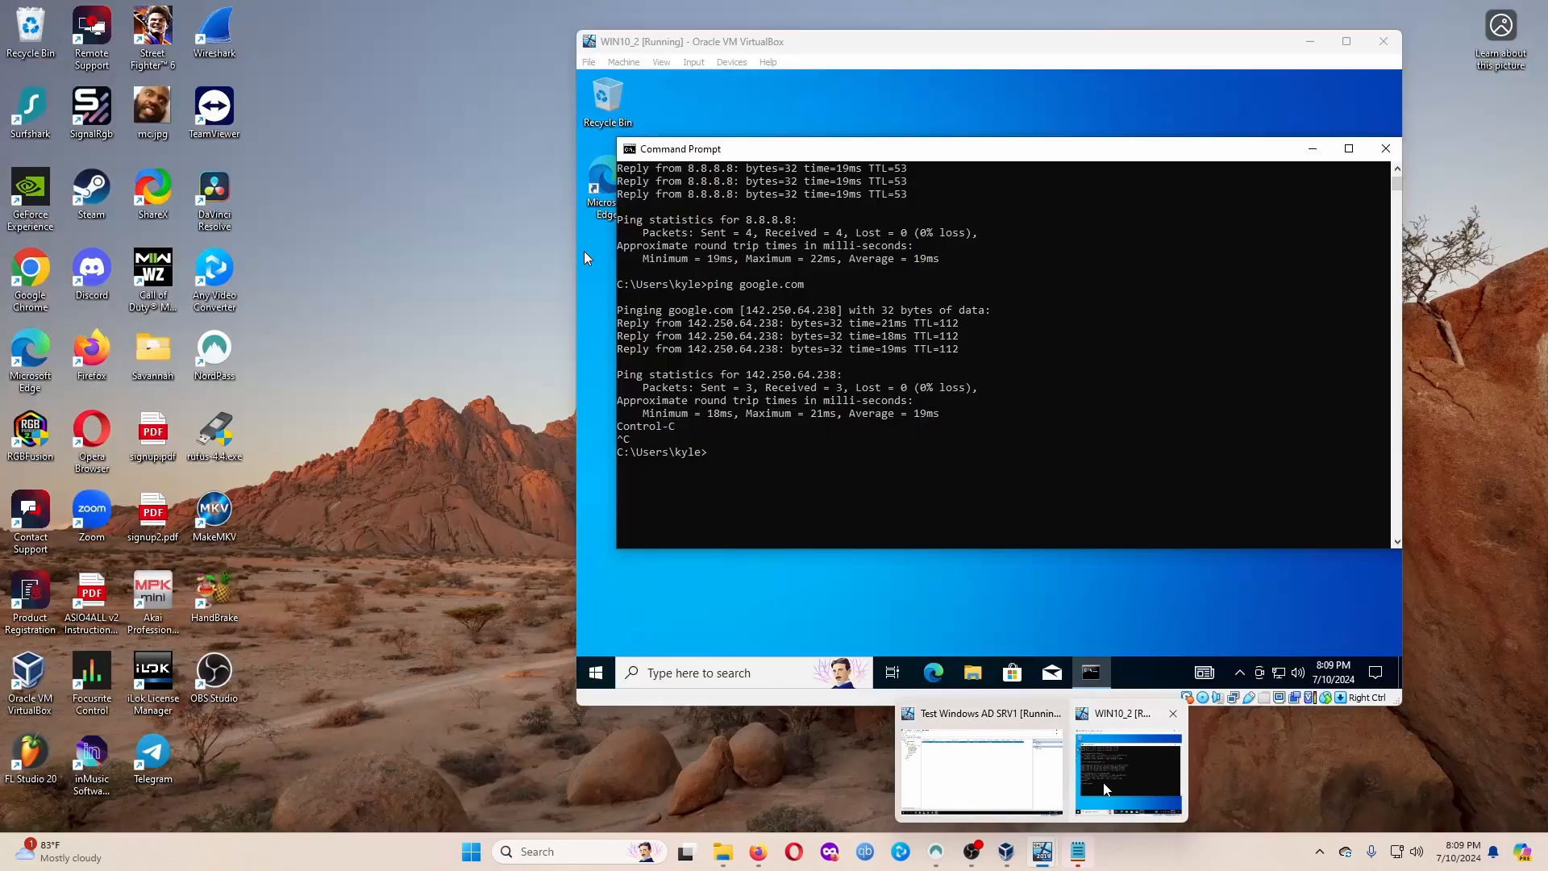
{"action": "left_click", "coordinate": [1129, 772]}
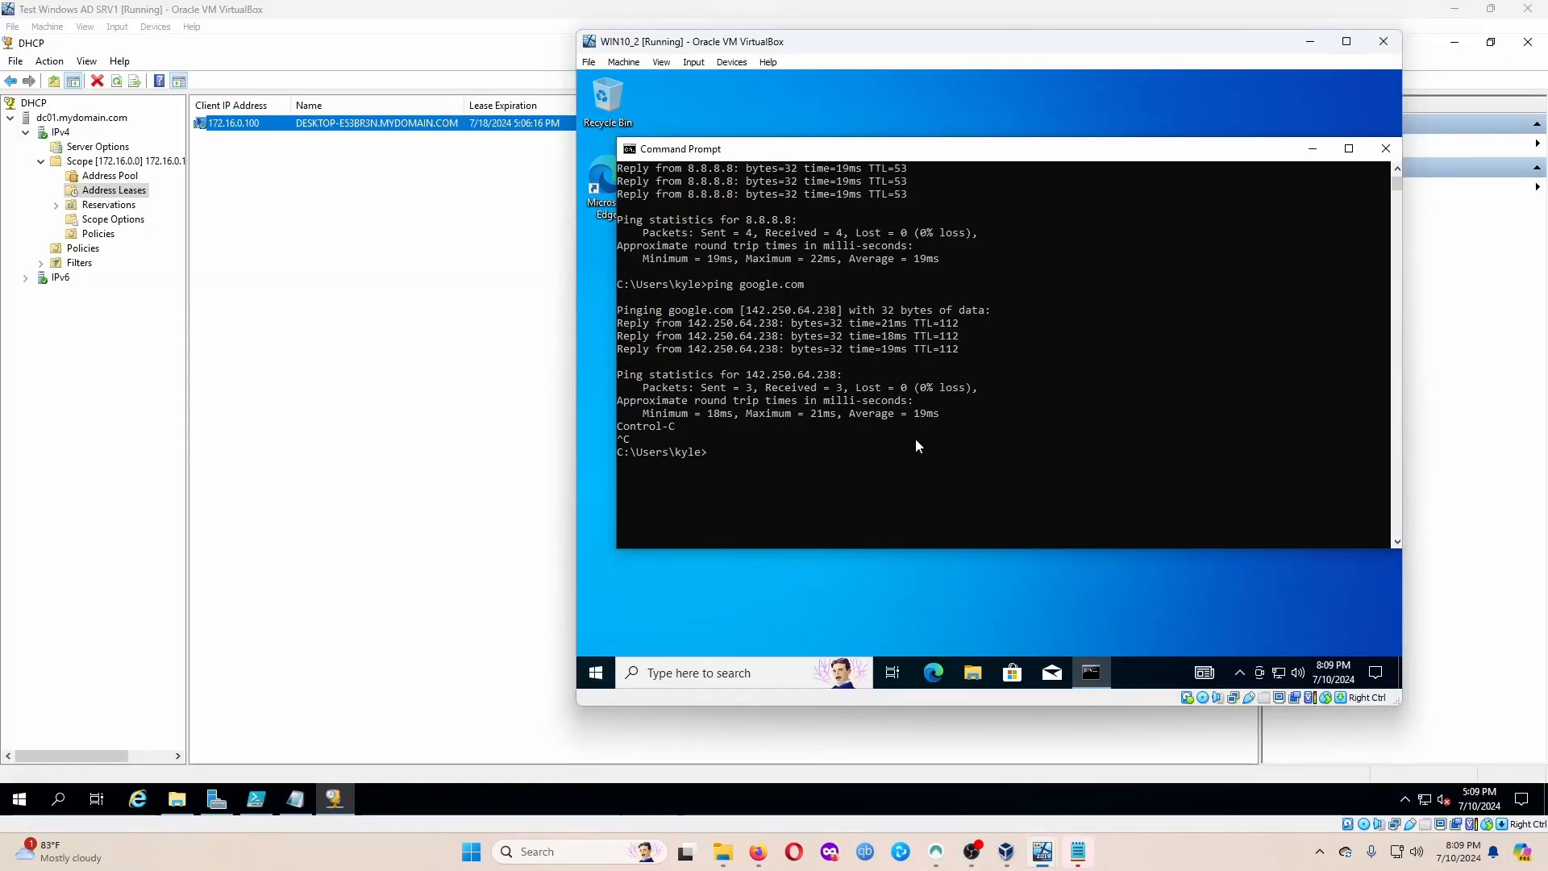
{"action": "type", "text": "hostname"}
{"action": "key", "text": "Return"}
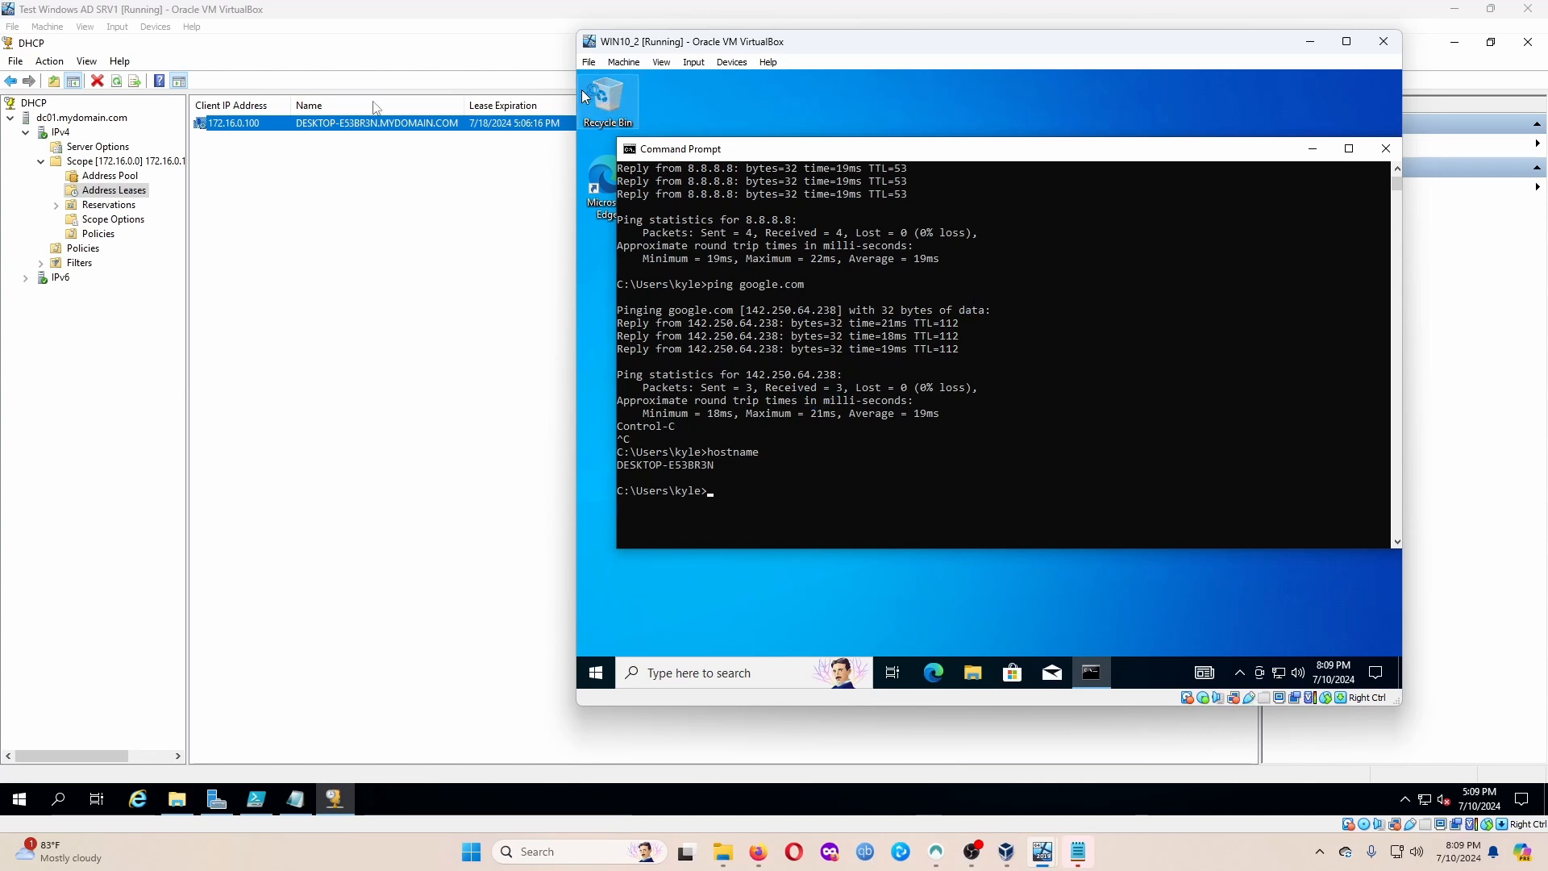
Back in the DHCP lease list, widen the Unique ID column to show its full value.
{"action": "left_click", "coordinate": [417, 59]}
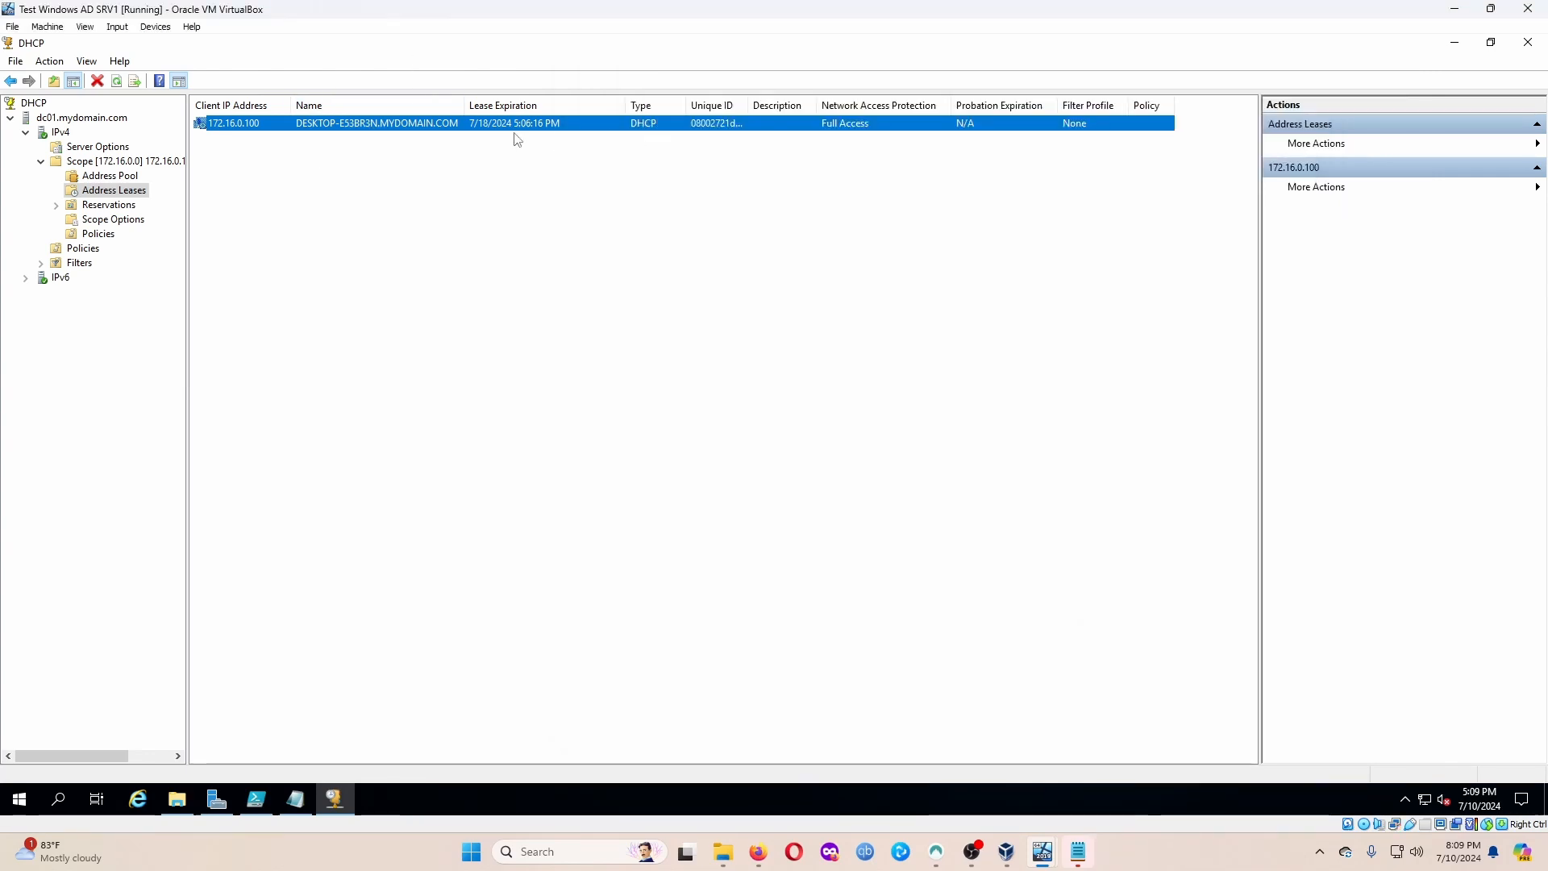
{"action": "double_click", "coordinate": [748, 105]}
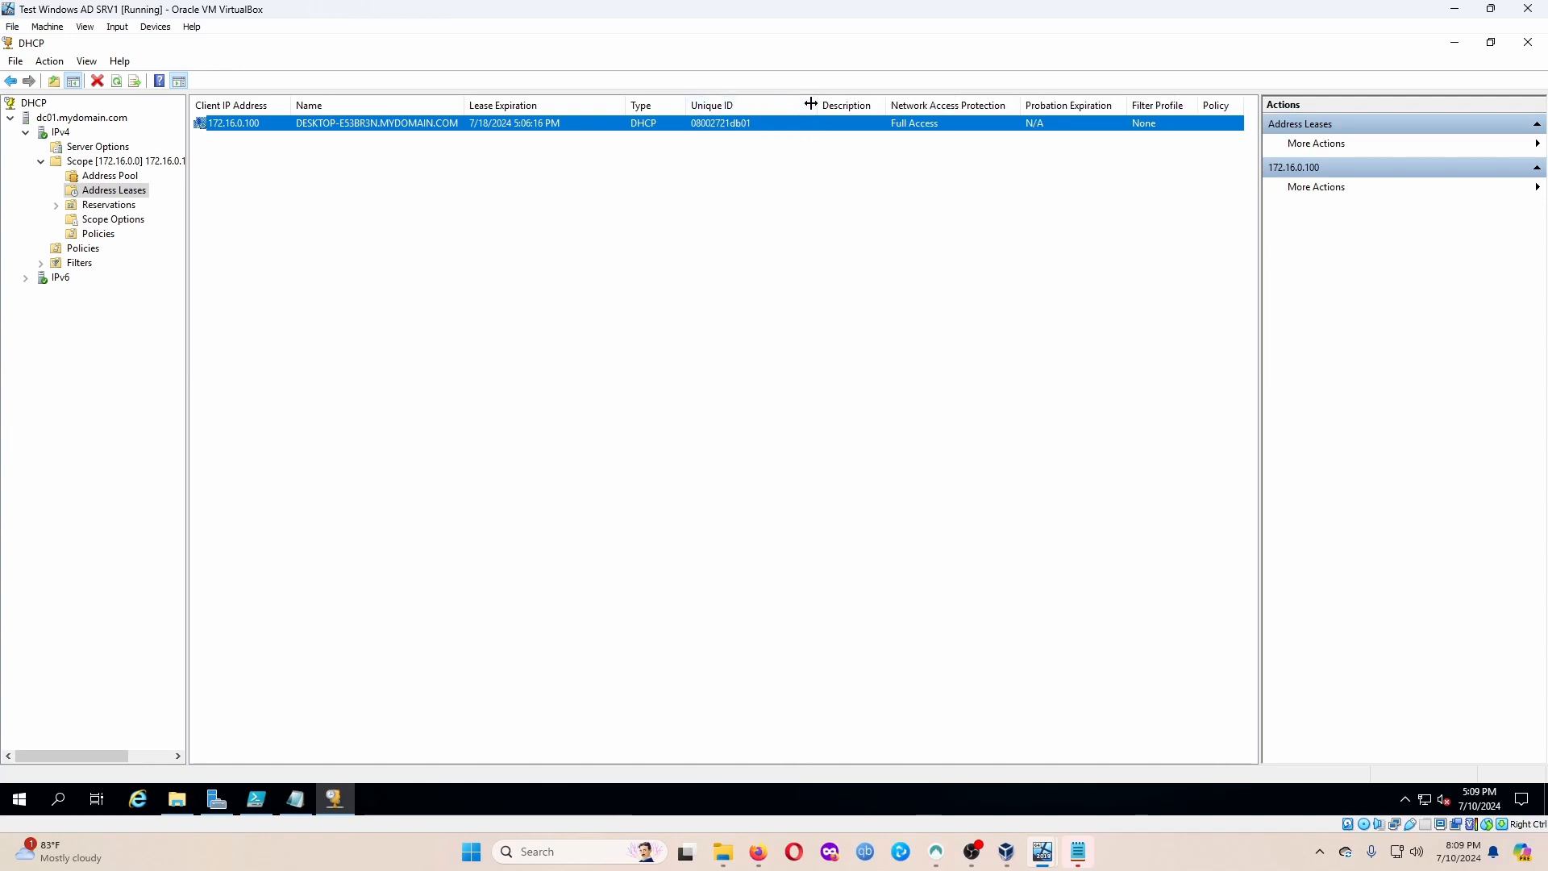
{"action": "left_click_drag", "start_coordinate": [817, 106], "coordinate": [777, 106]}
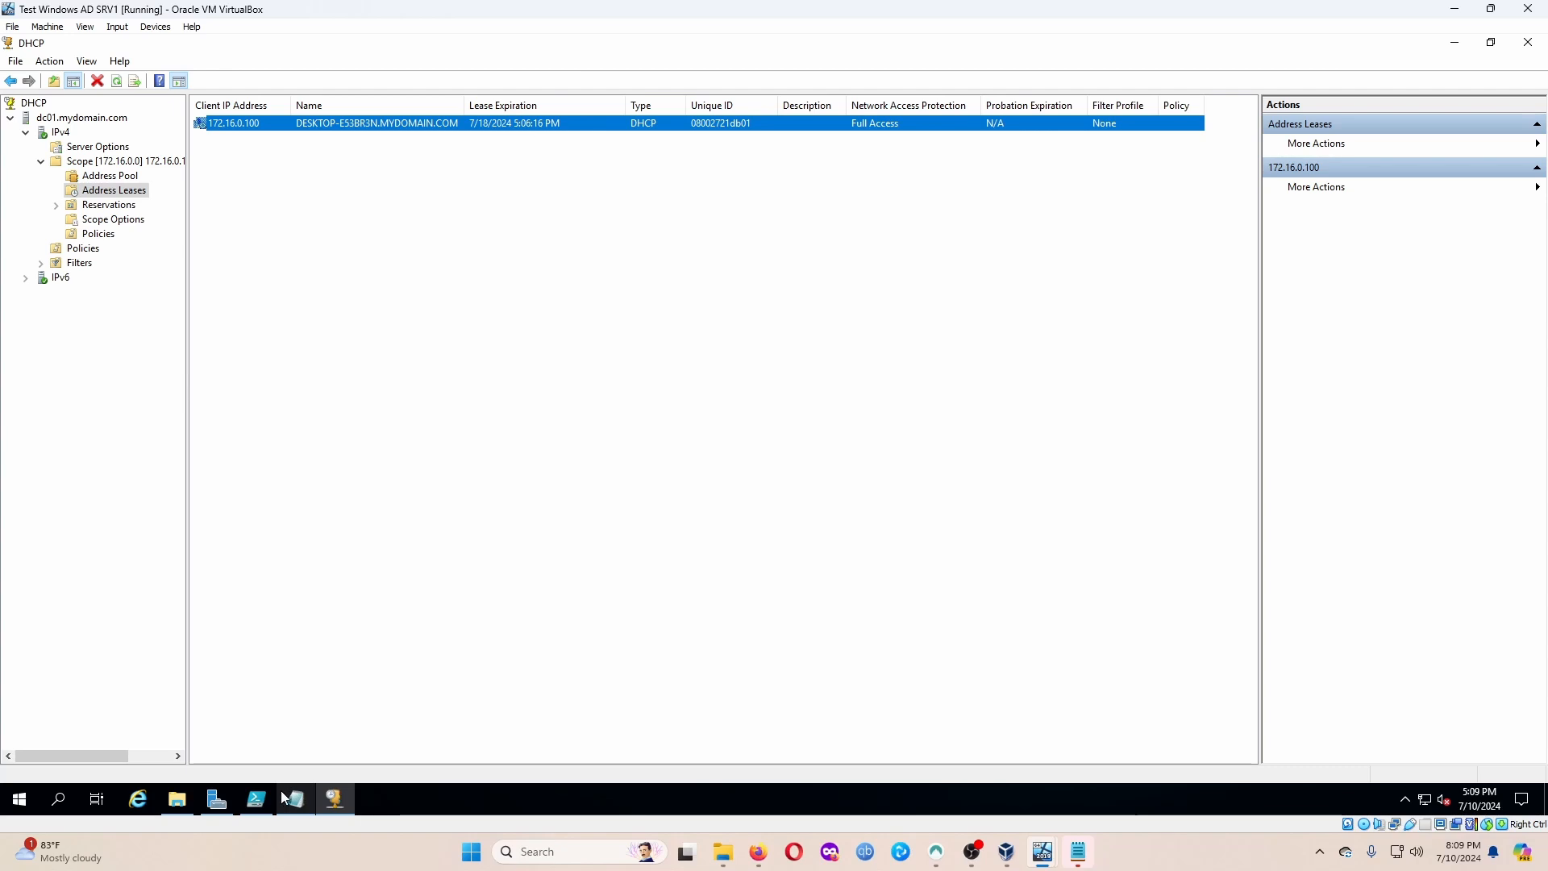
Launch Active Directory Users and Computers from the server's Windows Administrative Tools.
{"action": "mouse_move", "coordinate": [285, 796]}
{"action": "left_click", "coordinate": [19, 799]}
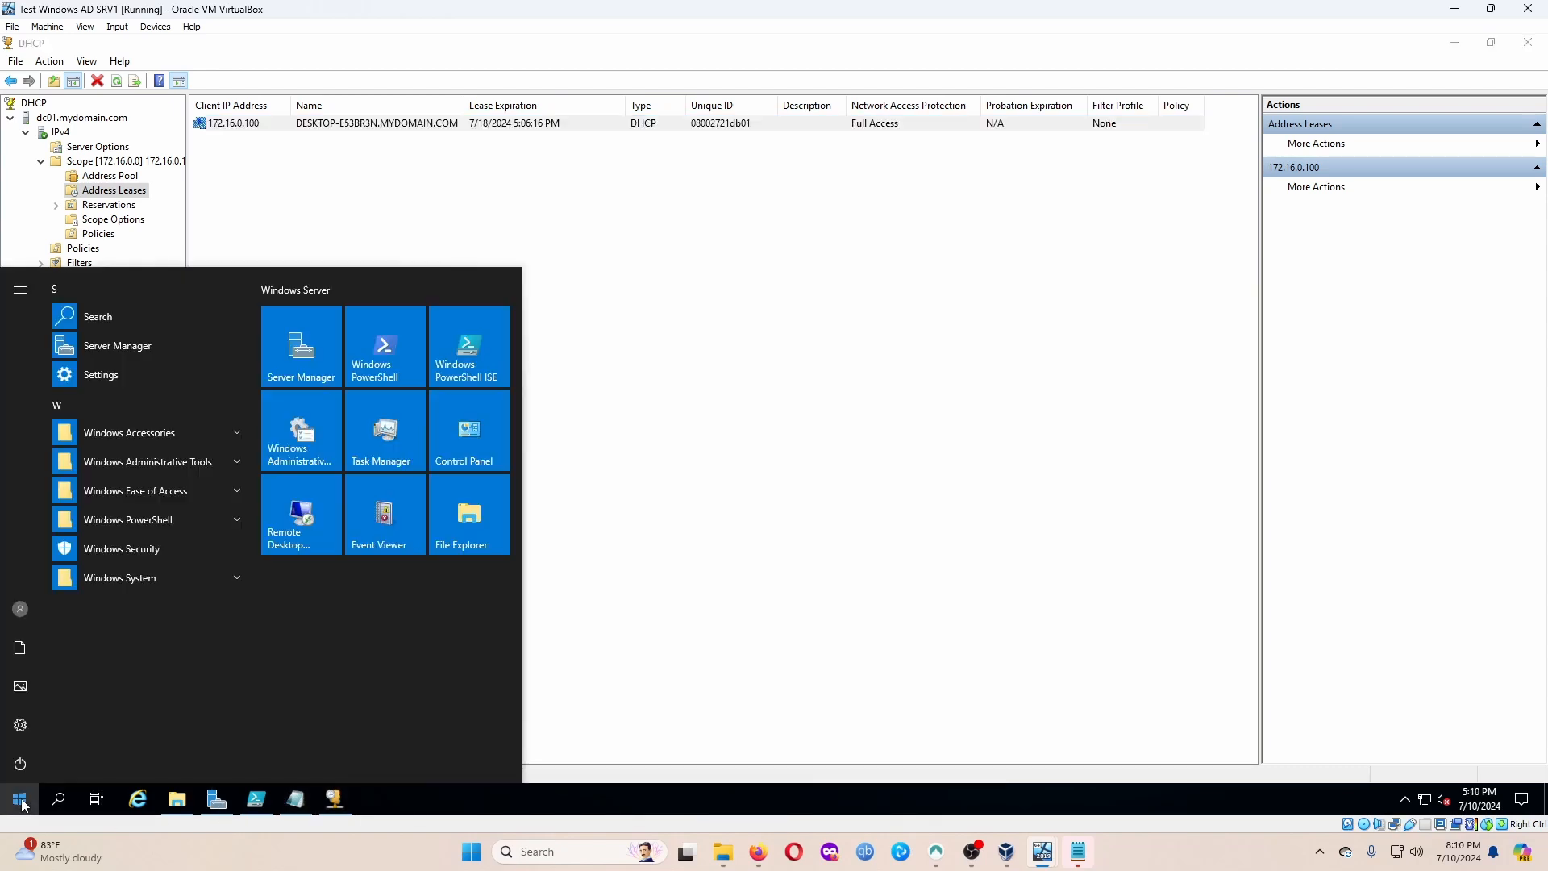
{"action": "left_click", "coordinate": [208, 459]}
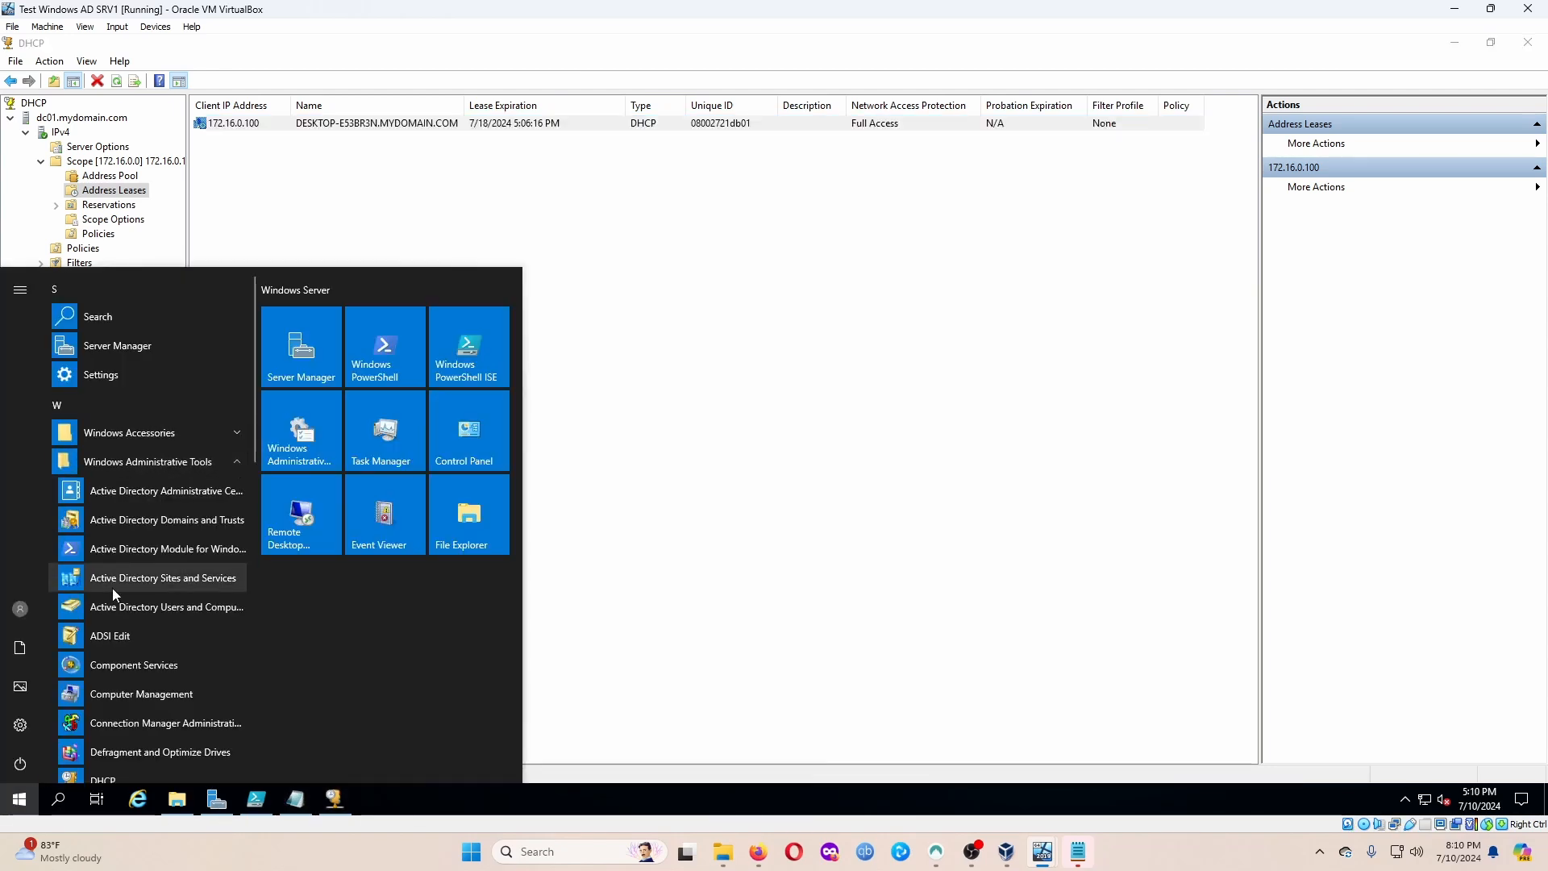
{"action": "scroll", "coordinate": [112, 588], "scroll_direction": "down", "scroll_amount": 2}
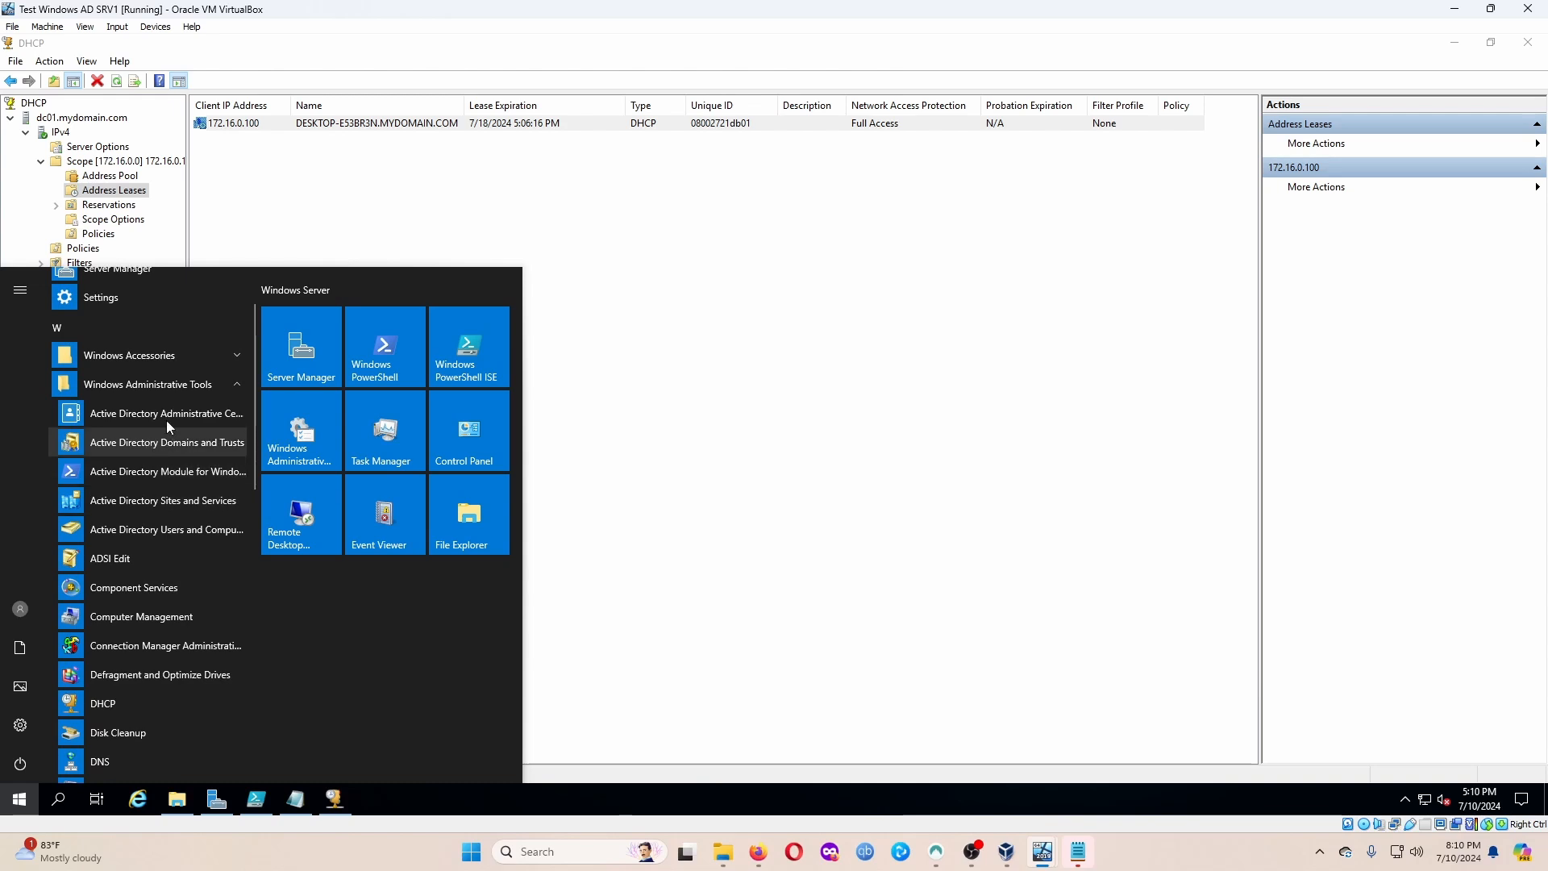
{"action": "left_click", "coordinate": [129, 529]}
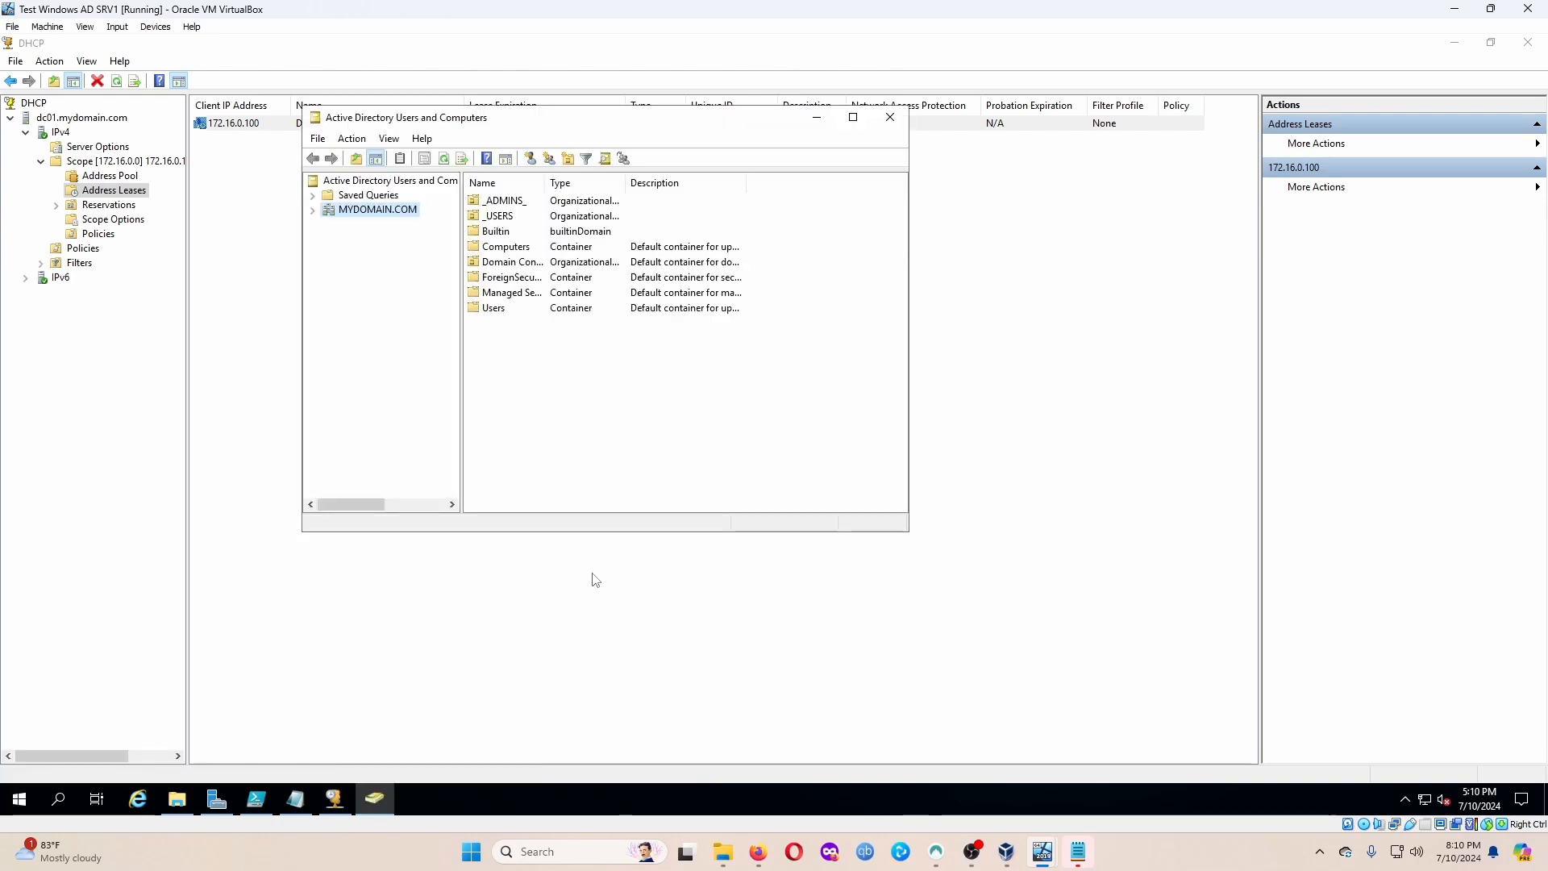
Pin Active Directory Users and Computers and the DHCP console to the server taskbar.
{"action": "right_click", "coordinate": [370, 796]}
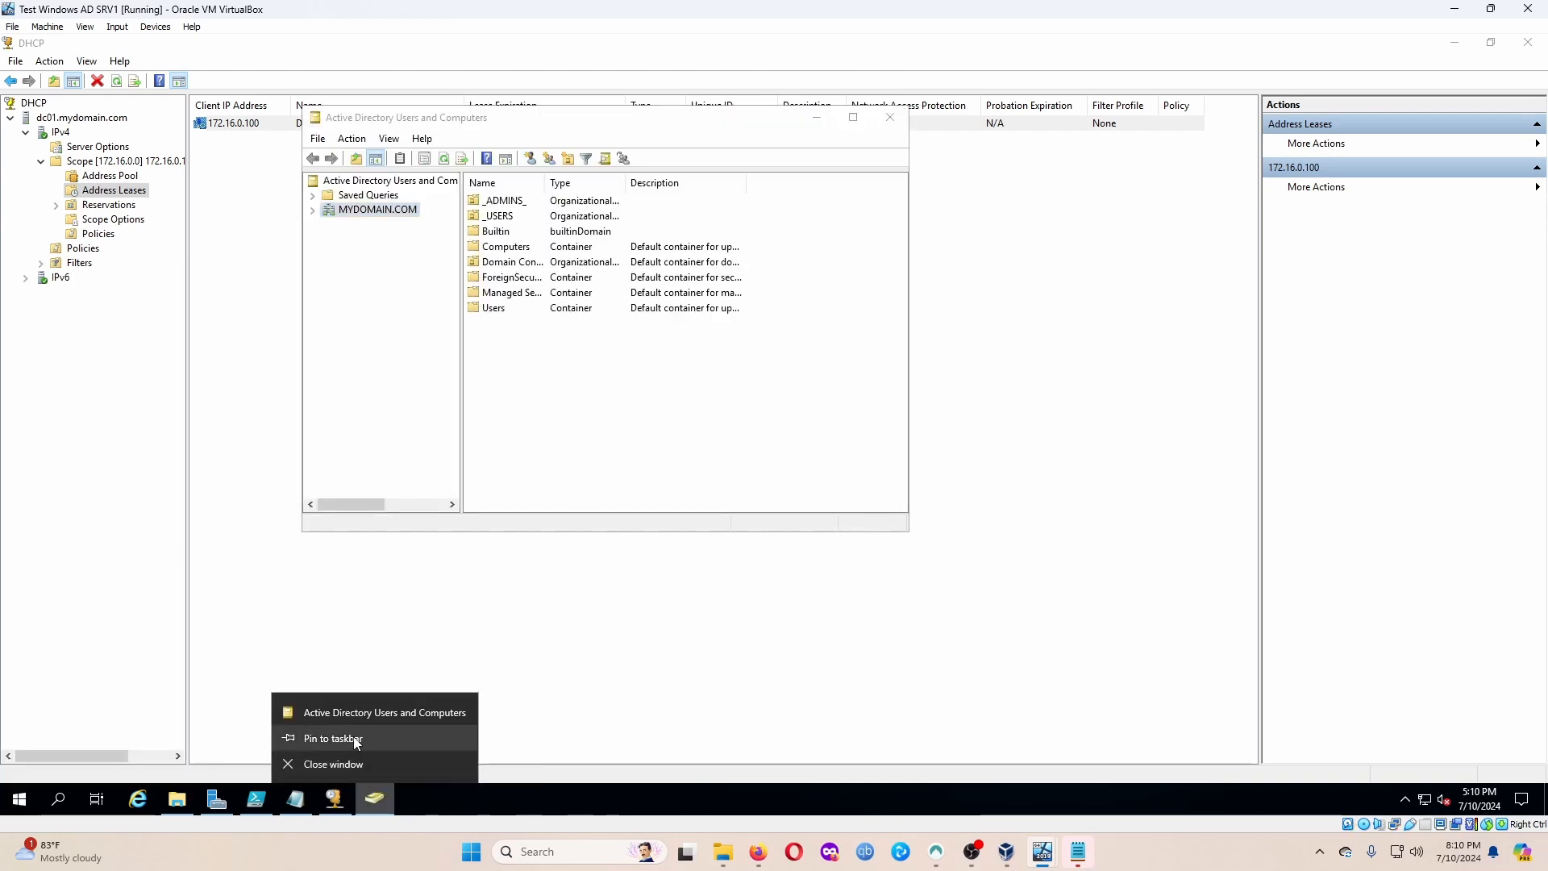
{"action": "left_click", "coordinate": [353, 738]}
{"action": "right_click", "coordinate": [333, 798]}
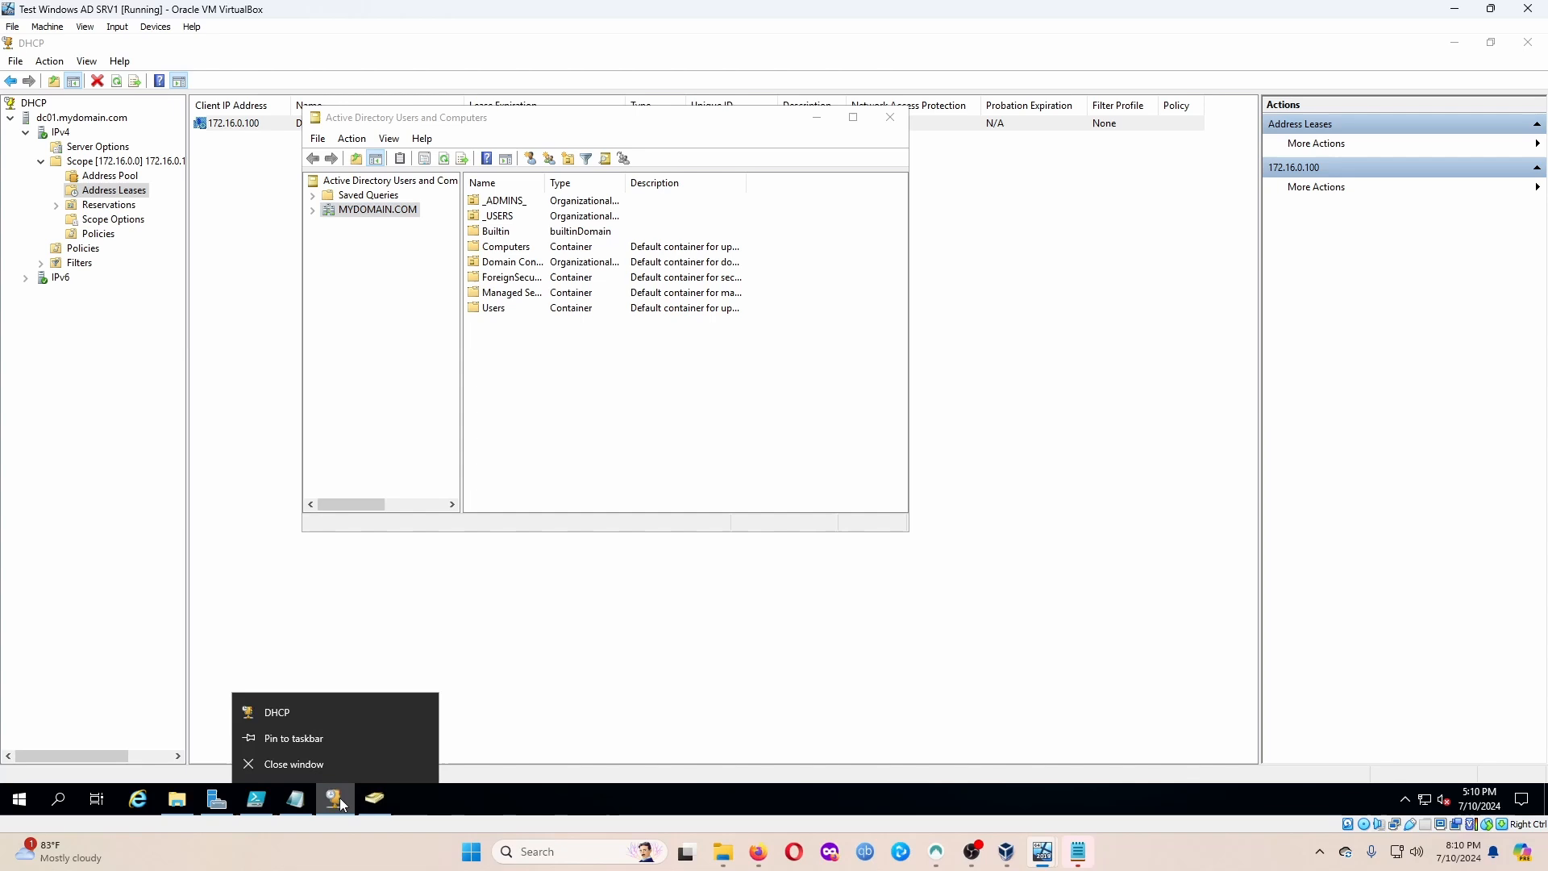
{"action": "left_click", "coordinate": [333, 733]}
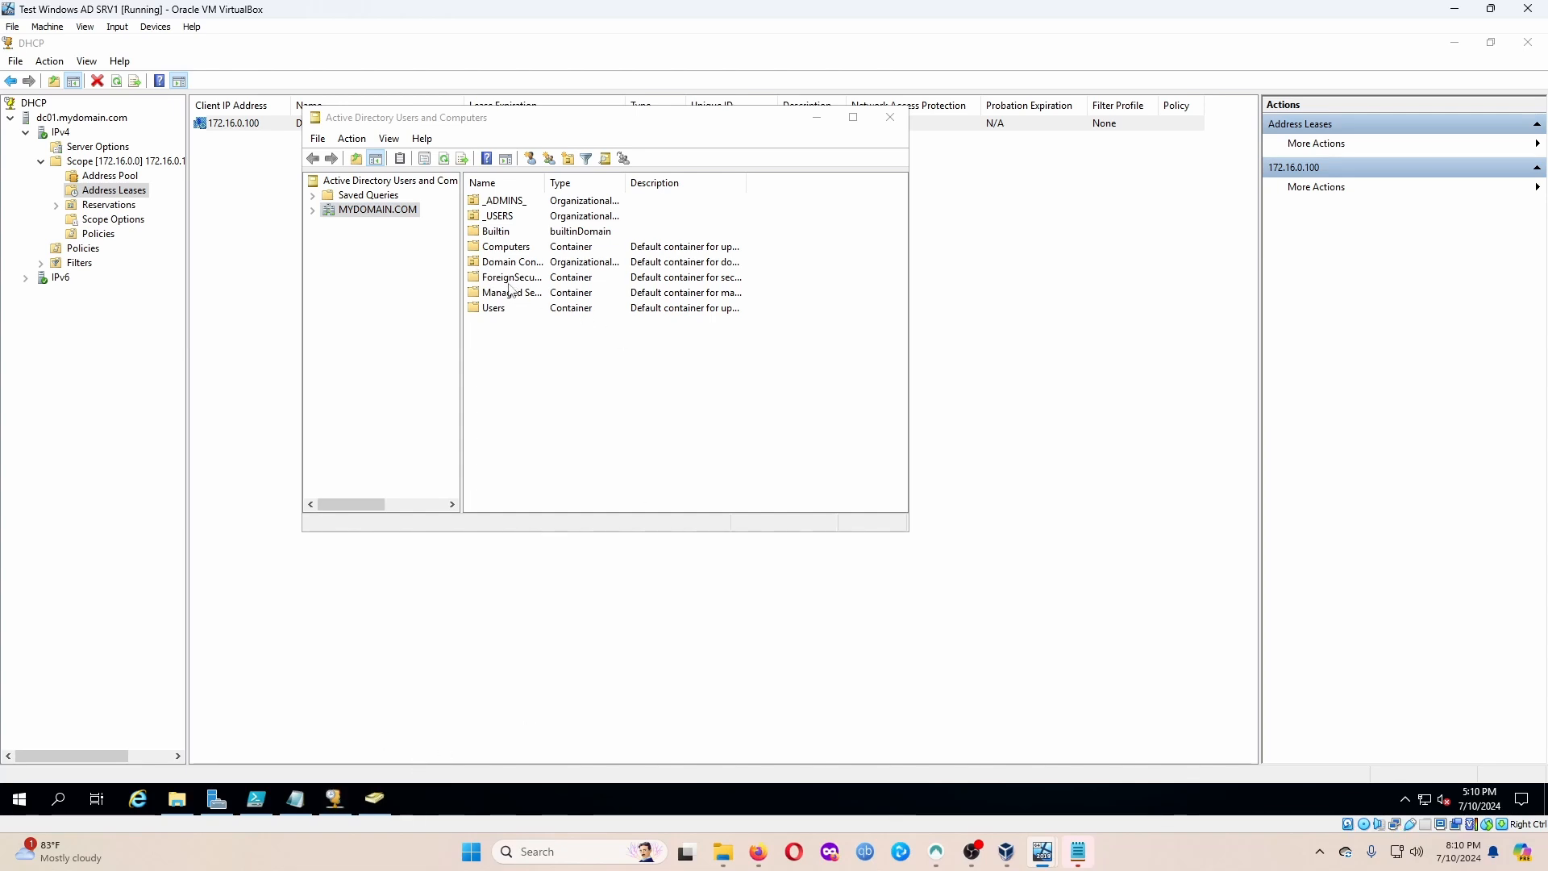
Expand MYDOMAIN.COM to view its empty Computers container, then switch to the WIN10_2 window.
{"action": "left_click", "coordinate": [312, 210]}
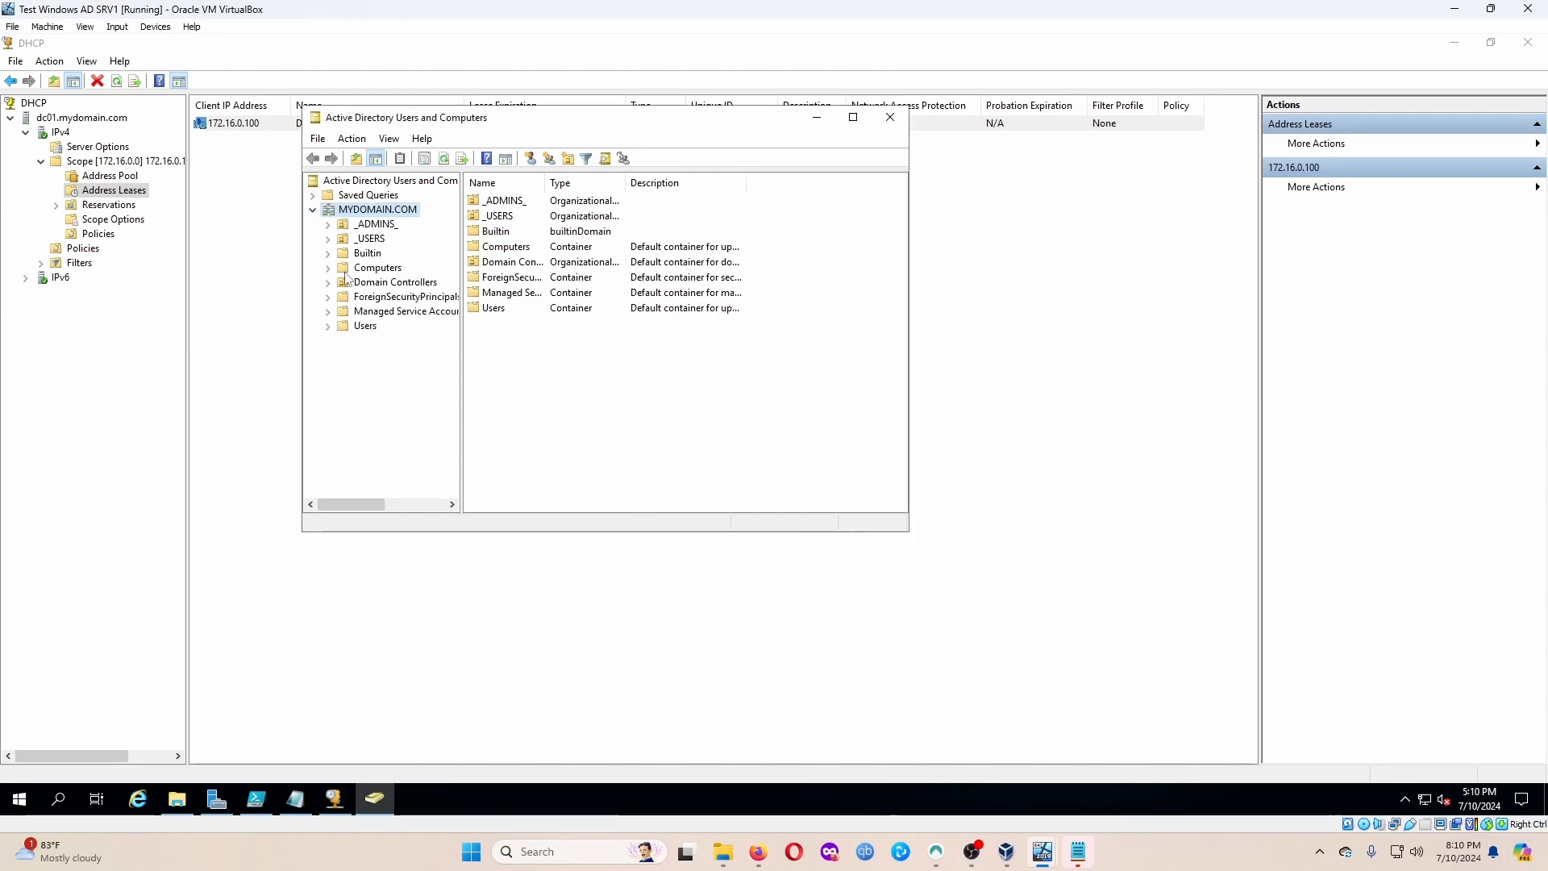
{"action": "left_click", "coordinate": [373, 269]}
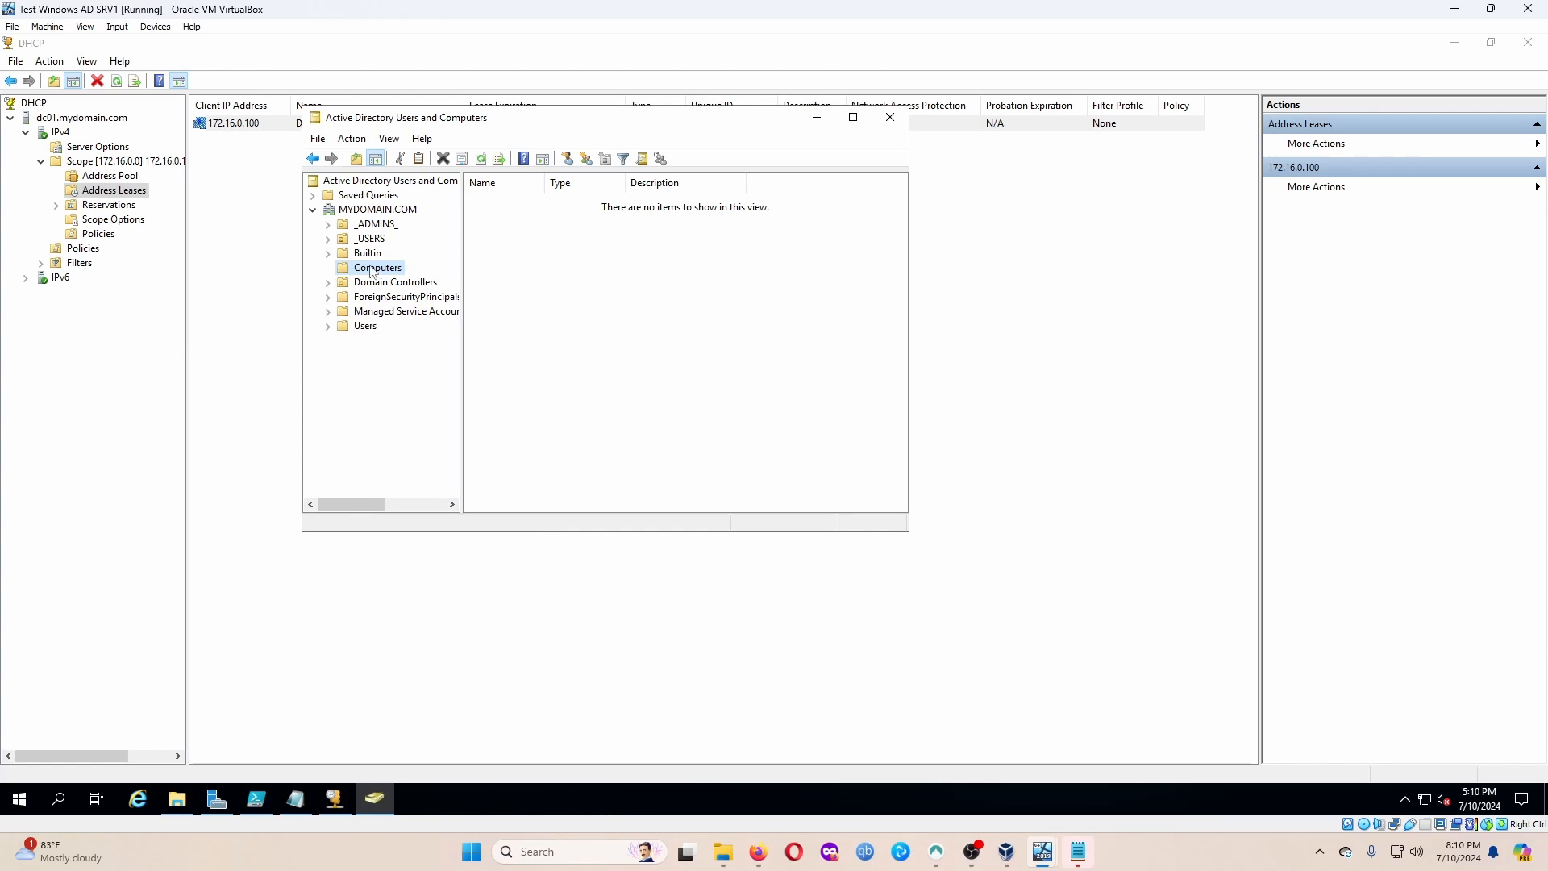
{"action": "left_click", "coordinate": [371, 227]}
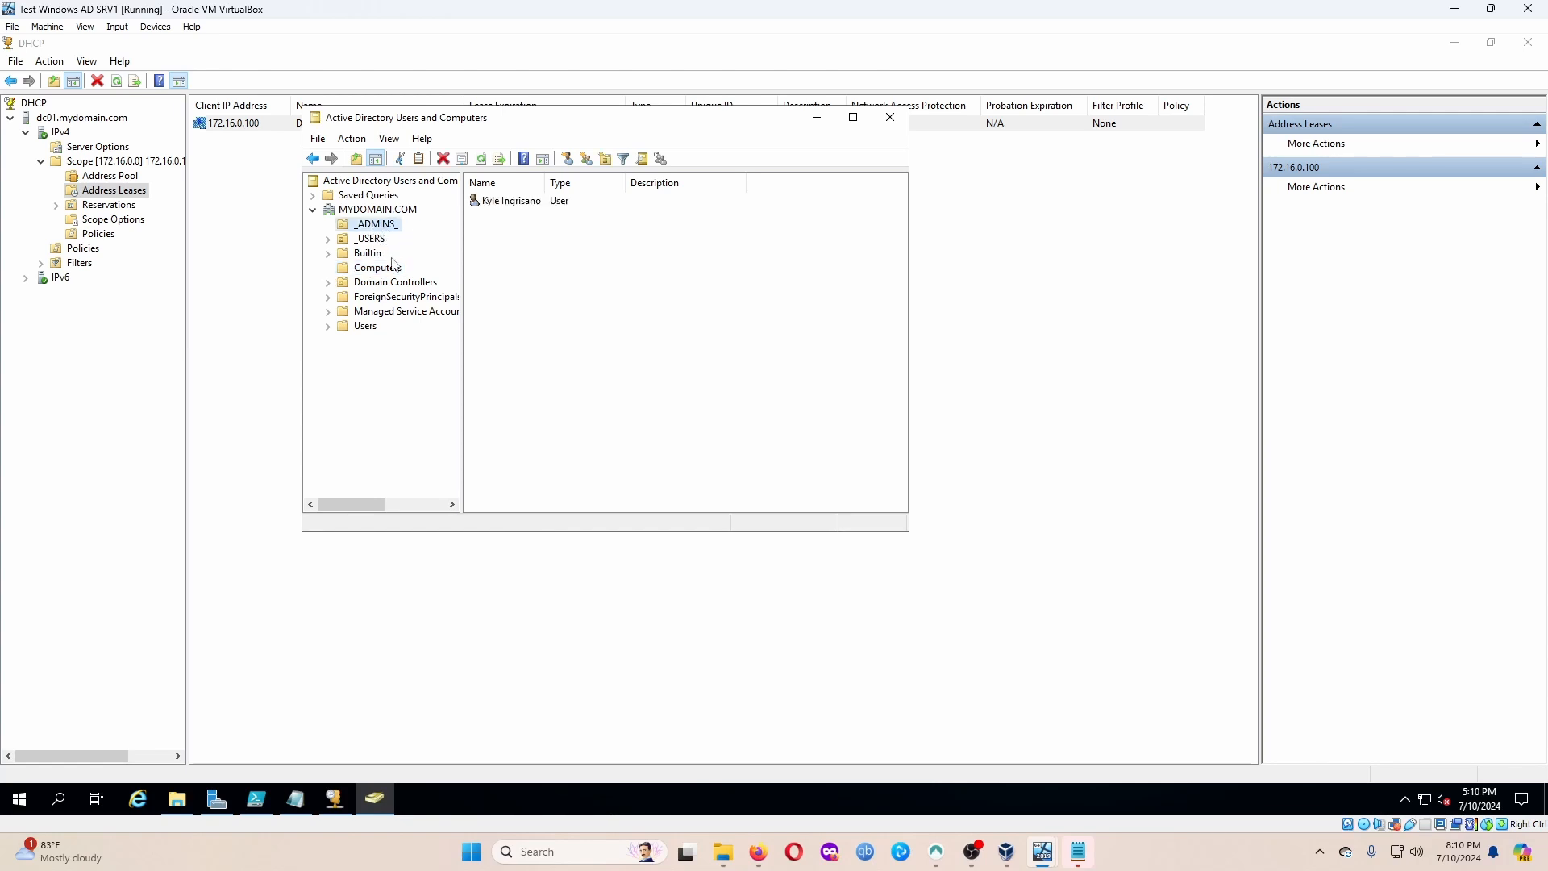
{"action": "left_click", "coordinate": [387, 271]}
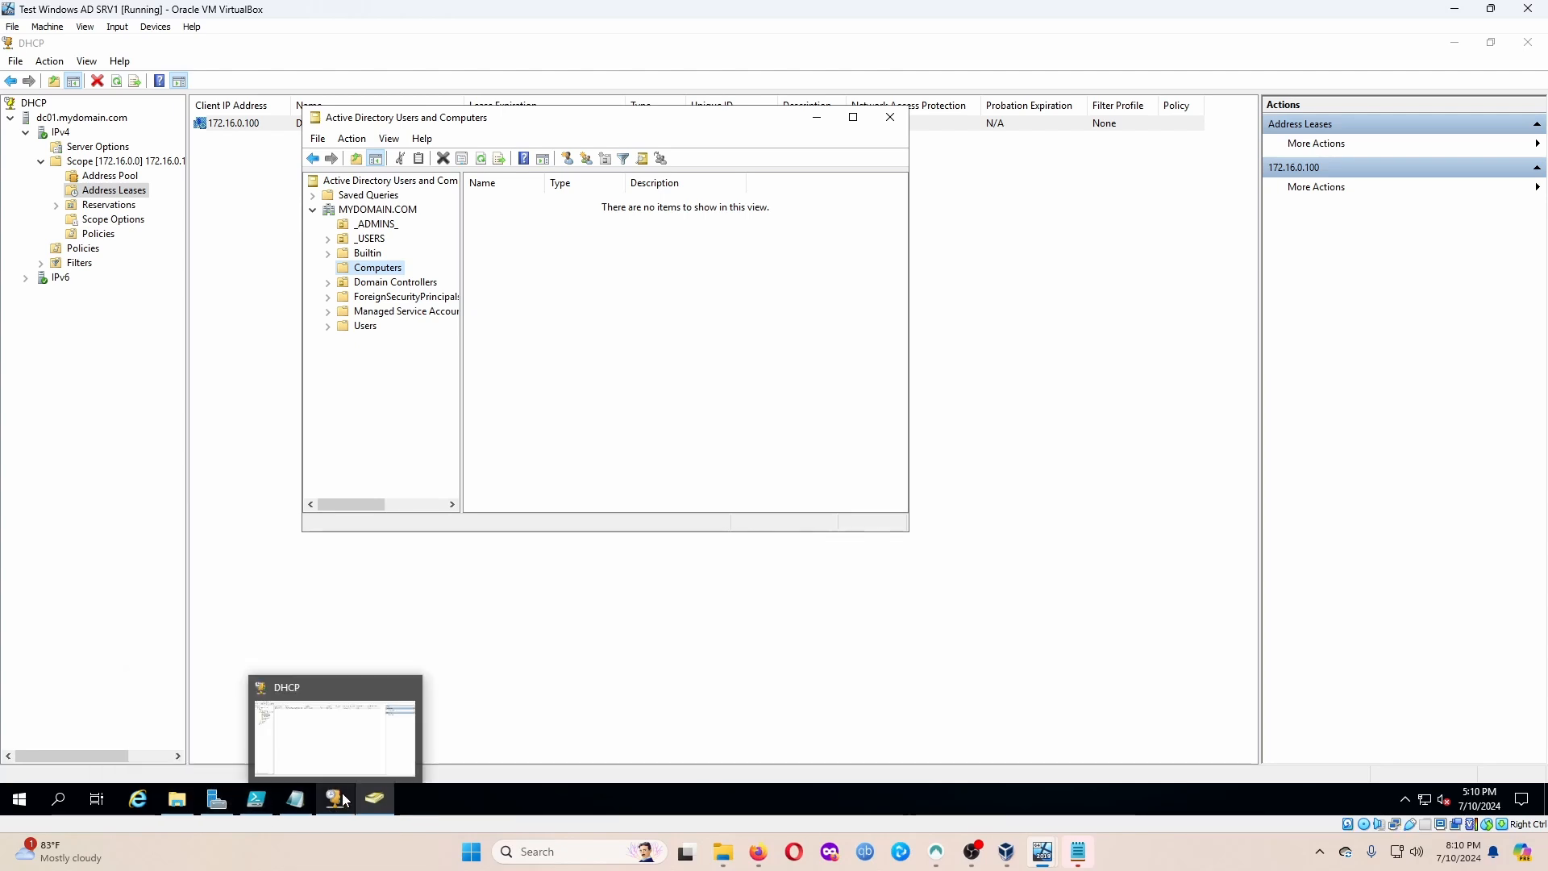
{"action": "mouse_move", "coordinate": [1043, 851]}
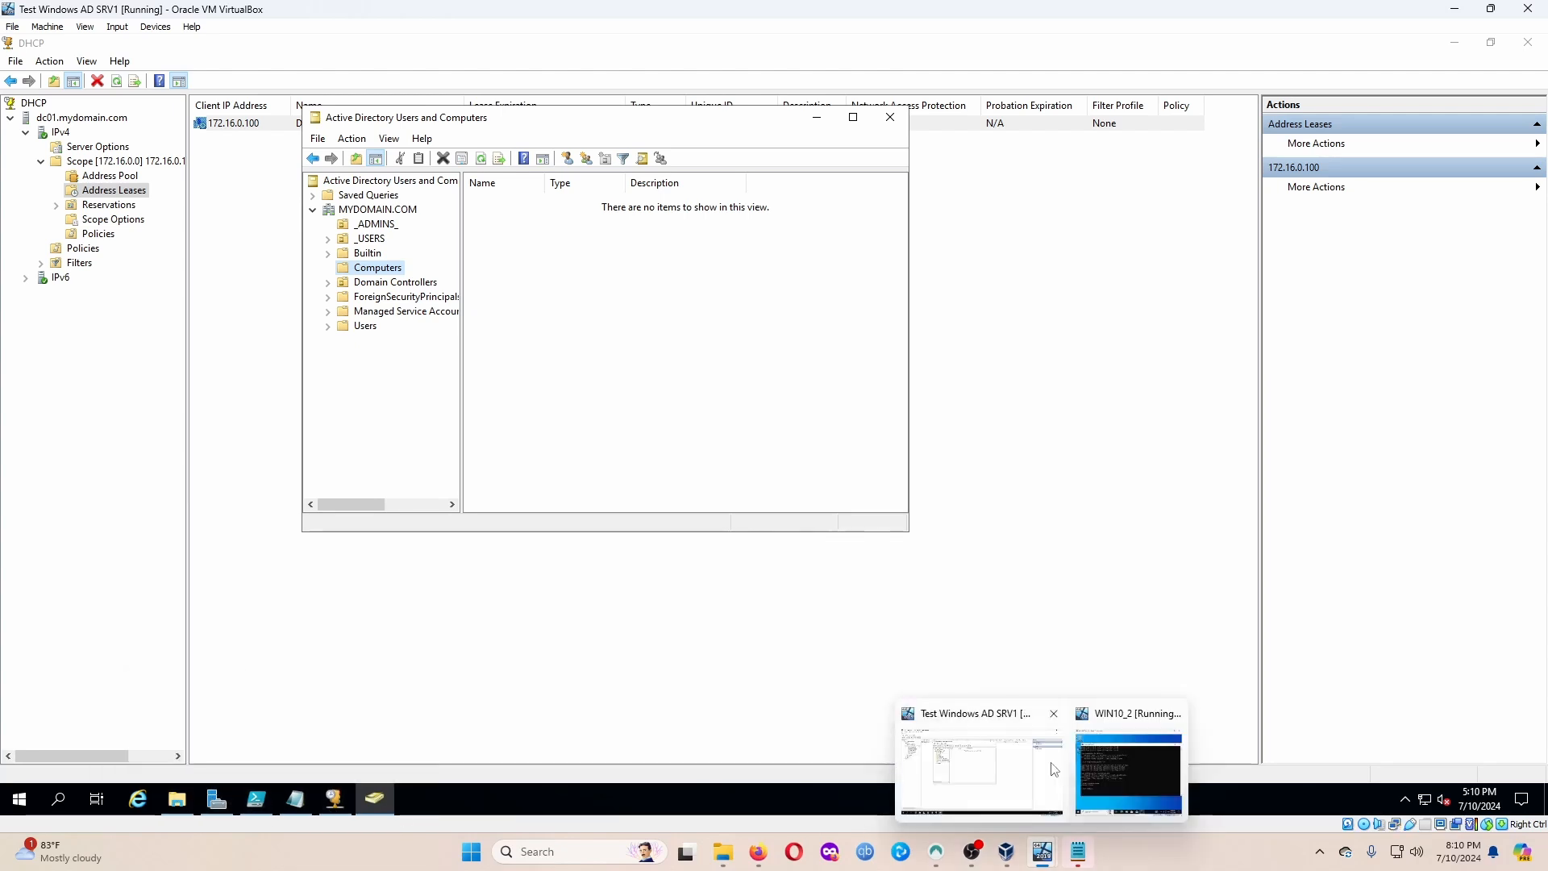
{"action": "left_click", "coordinate": [1151, 762]}
Close the client's Command Prompt and open the About your PC settings page by searching 'about'.
{"action": "left_click", "coordinate": [1150, 759]}
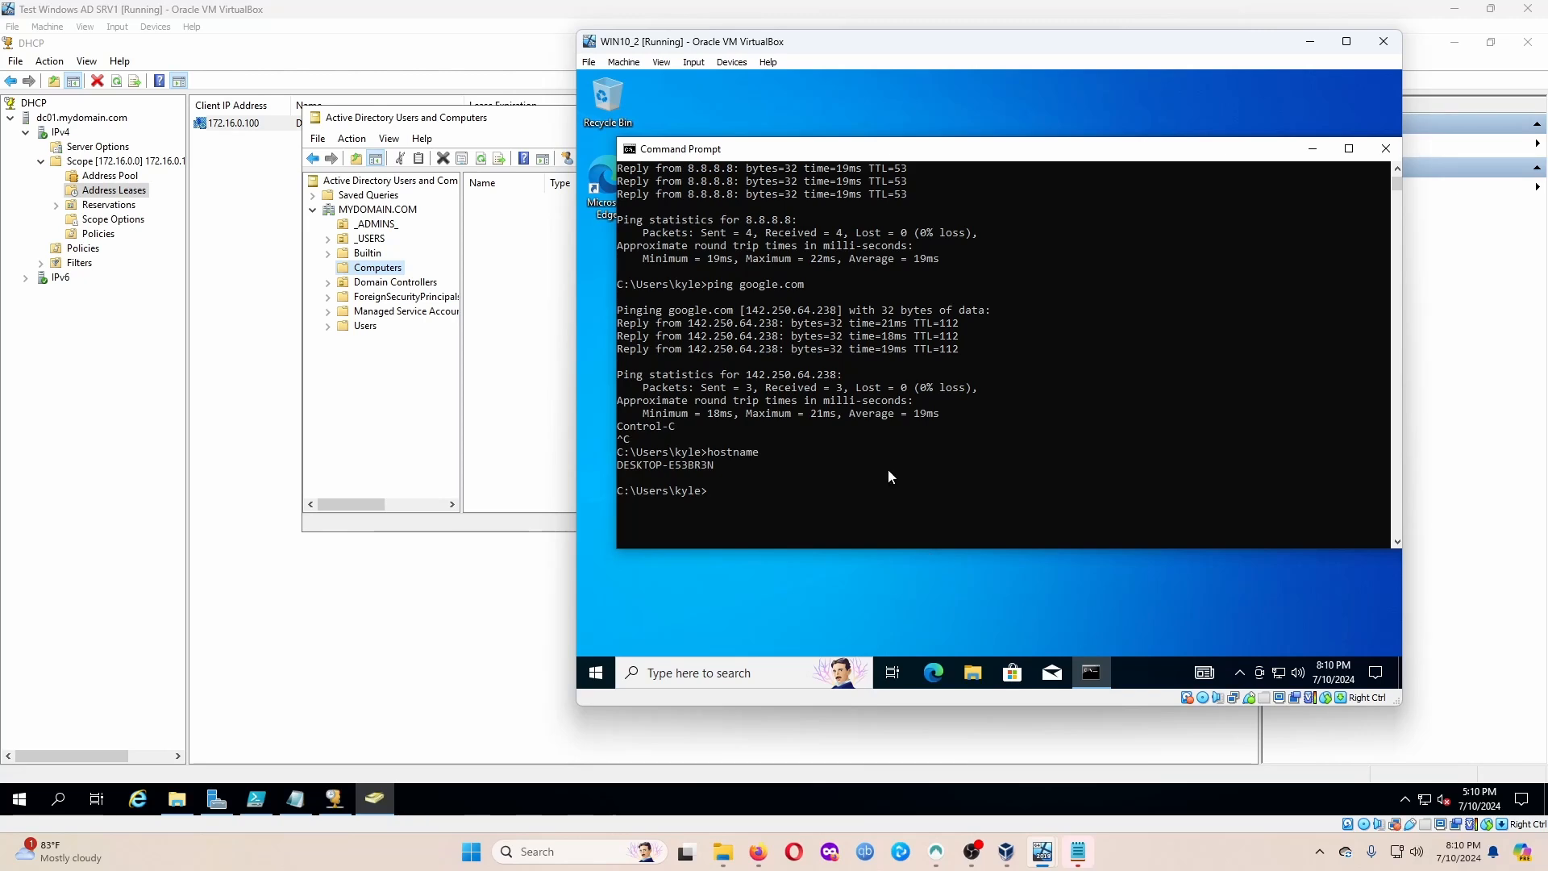
{"action": "left_click", "coordinate": [1386, 149]}
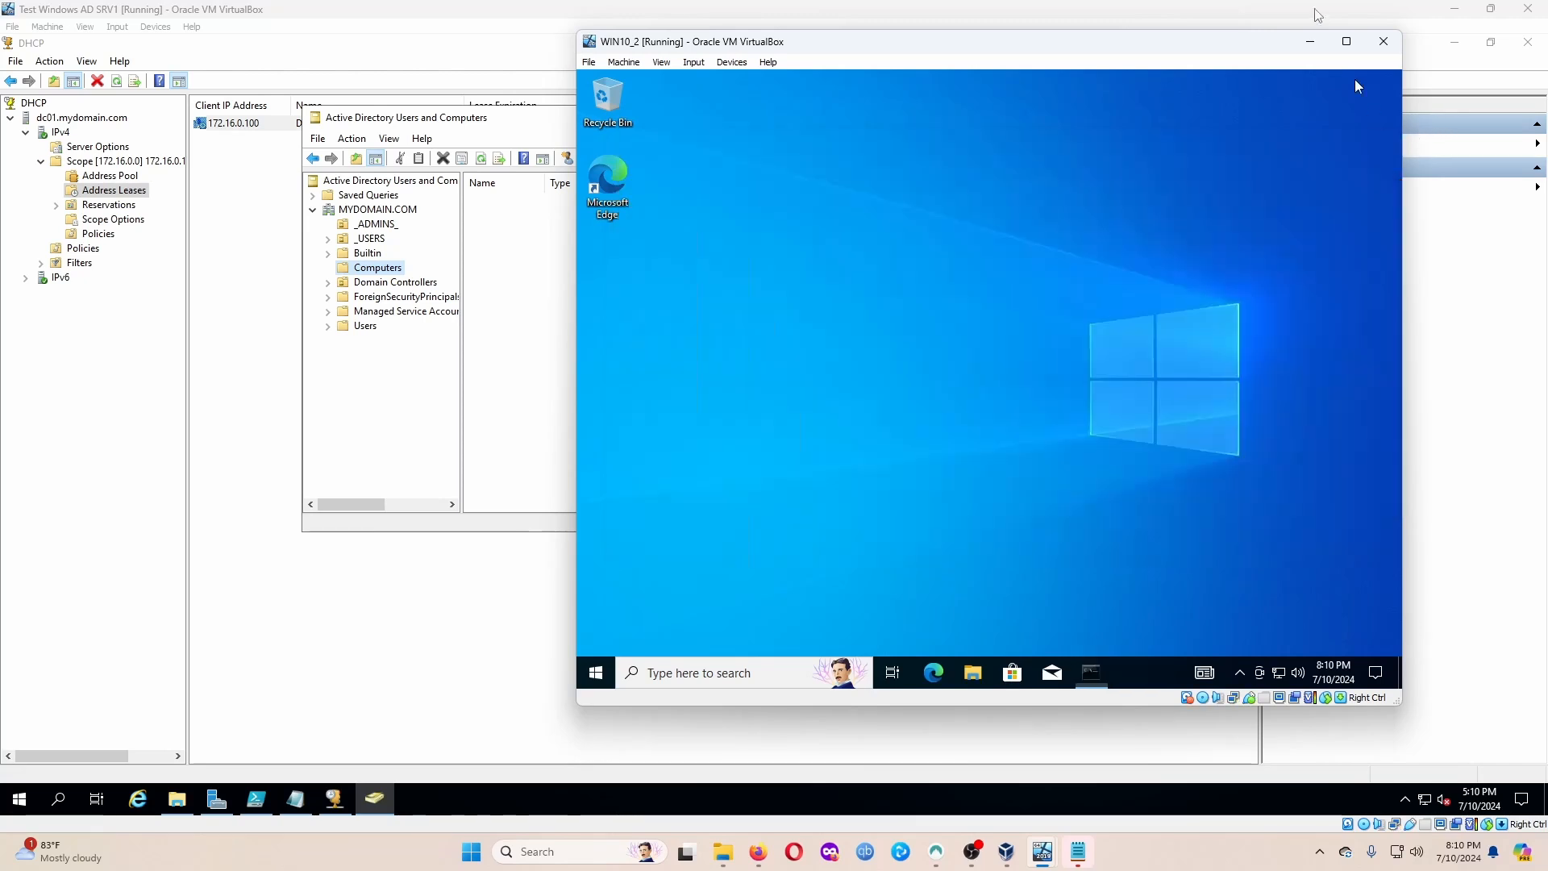
{"action": "left_click", "coordinate": [736, 671]}
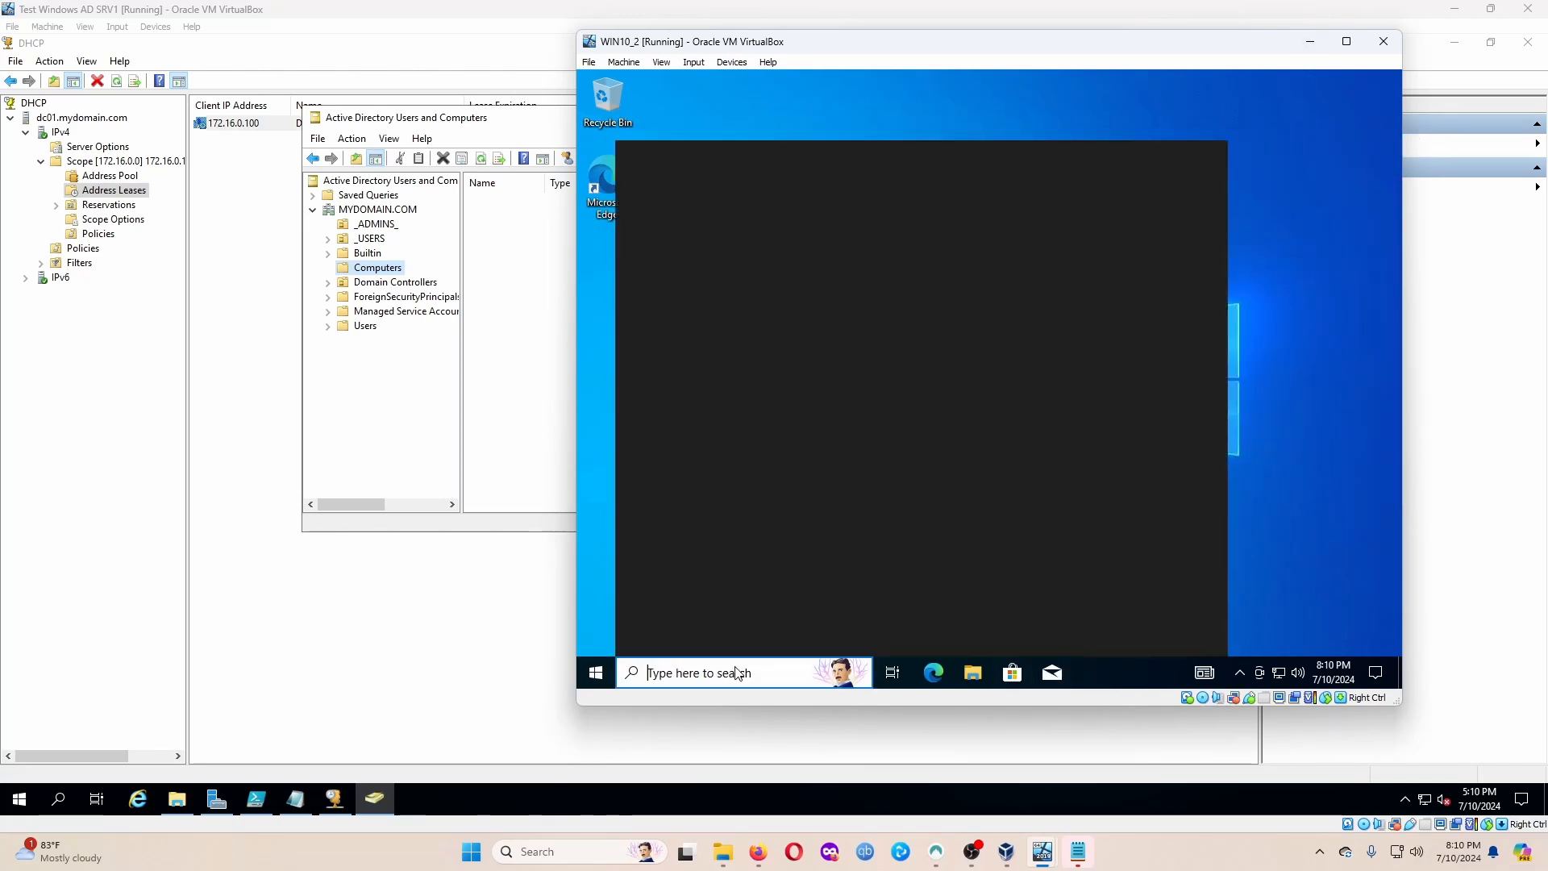
{"action": "type", "text": "about"}
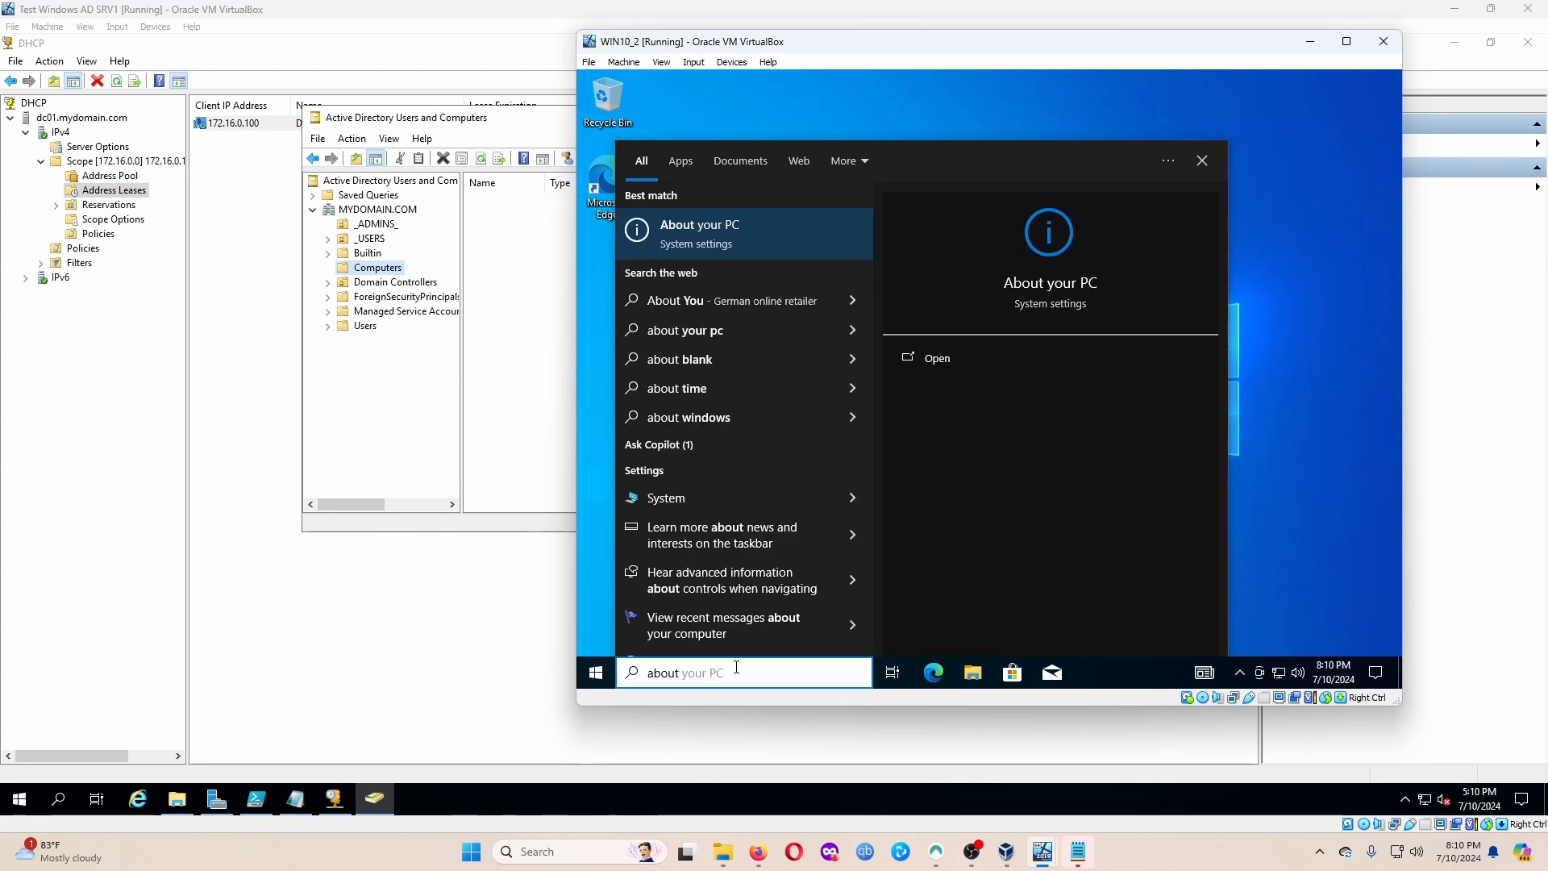
{"action": "key", "text": "Return"}
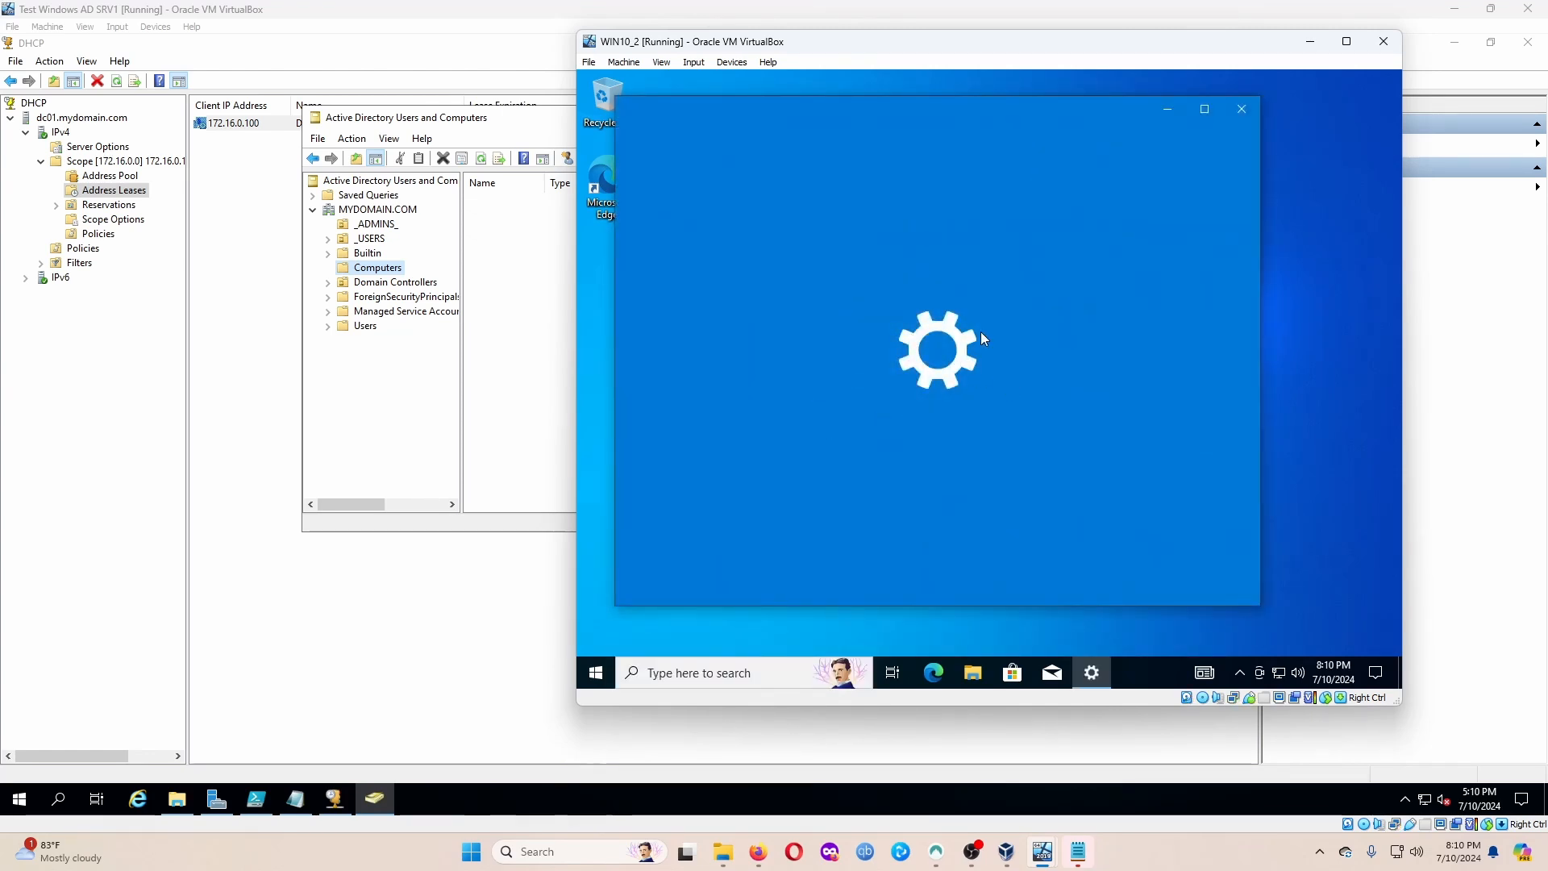
Maximize Settings and open 'Rename this PC (advanced)' to reach System Properties.
{"action": "left_click", "coordinate": [1204, 107]}
{"action": "scroll", "coordinate": [1088, 266], "scroll_direction": "down", "scroll_amount": 3}
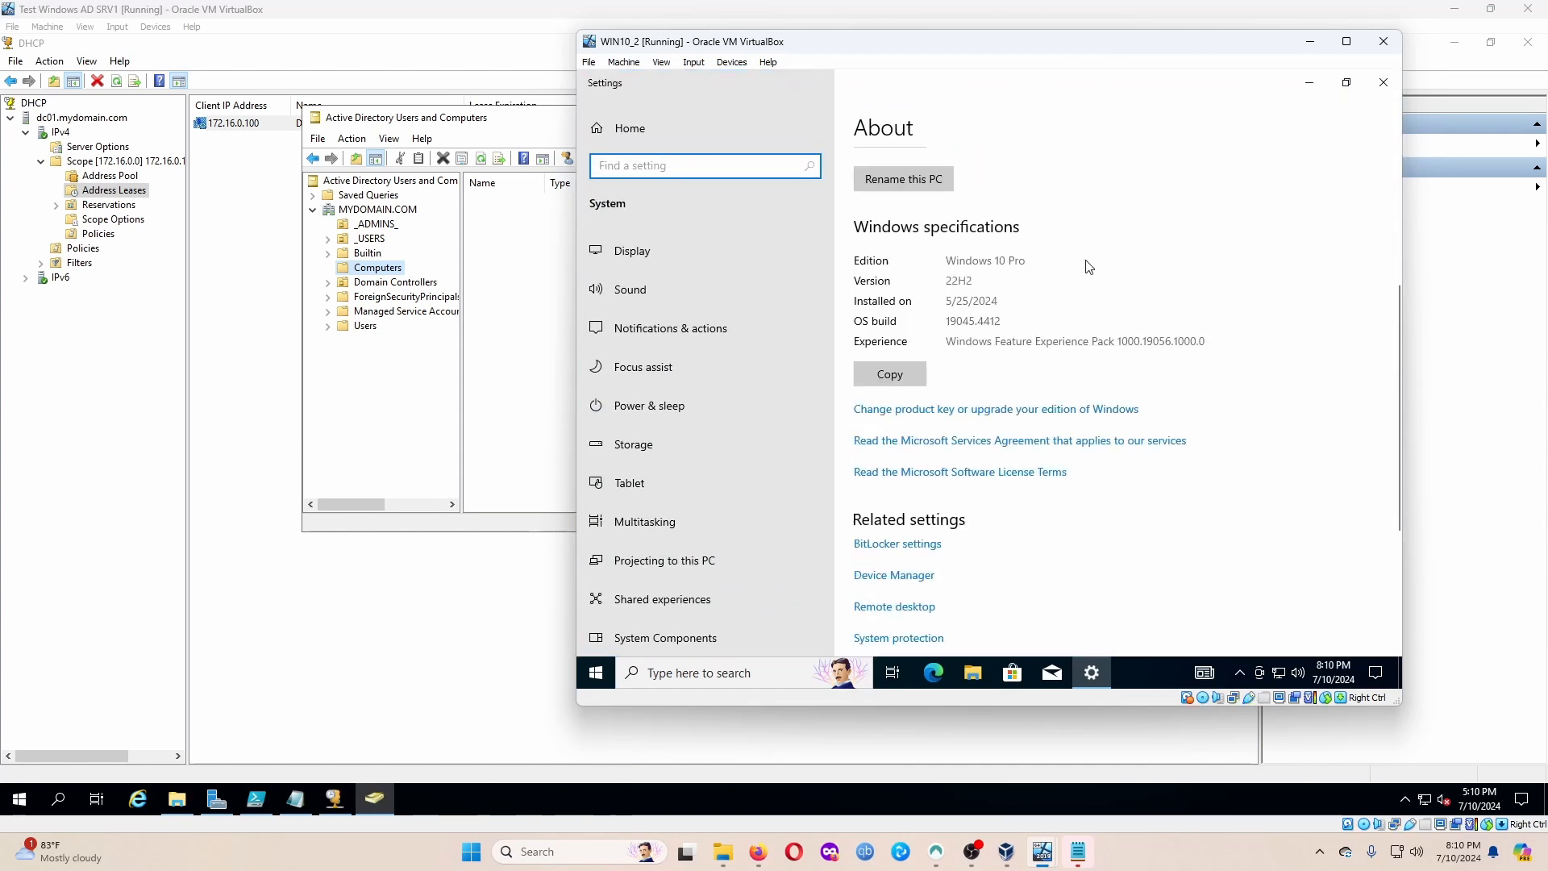
{"action": "scroll", "coordinate": [1089, 259], "scroll_direction": "up", "scroll_amount": 3}
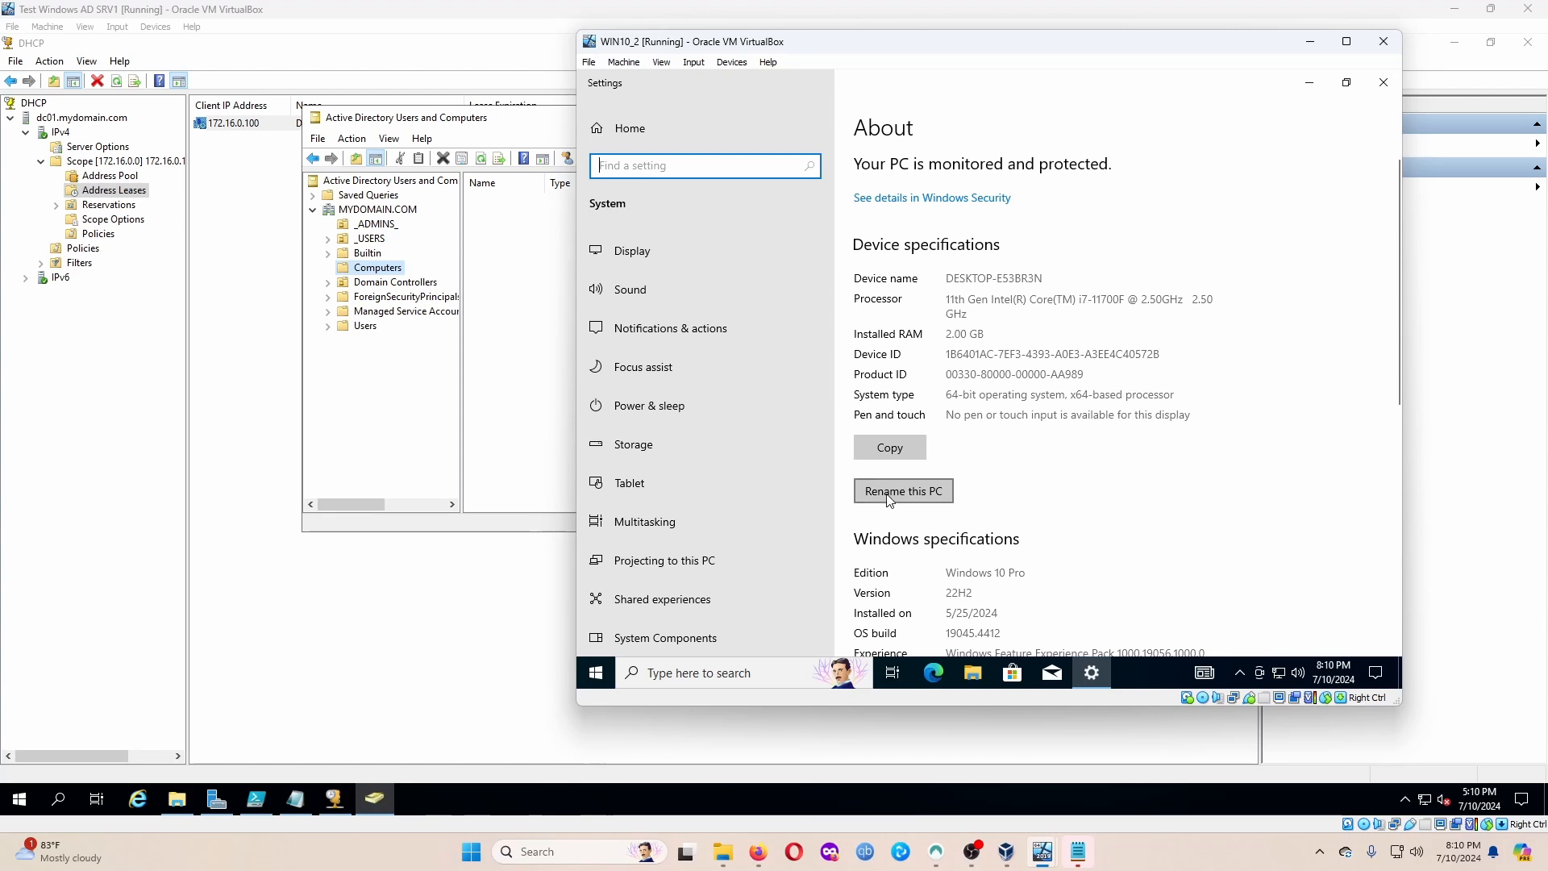
{"action": "scroll", "coordinate": [1030, 364], "scroll_direction": "down", "scroll_amount": 5}
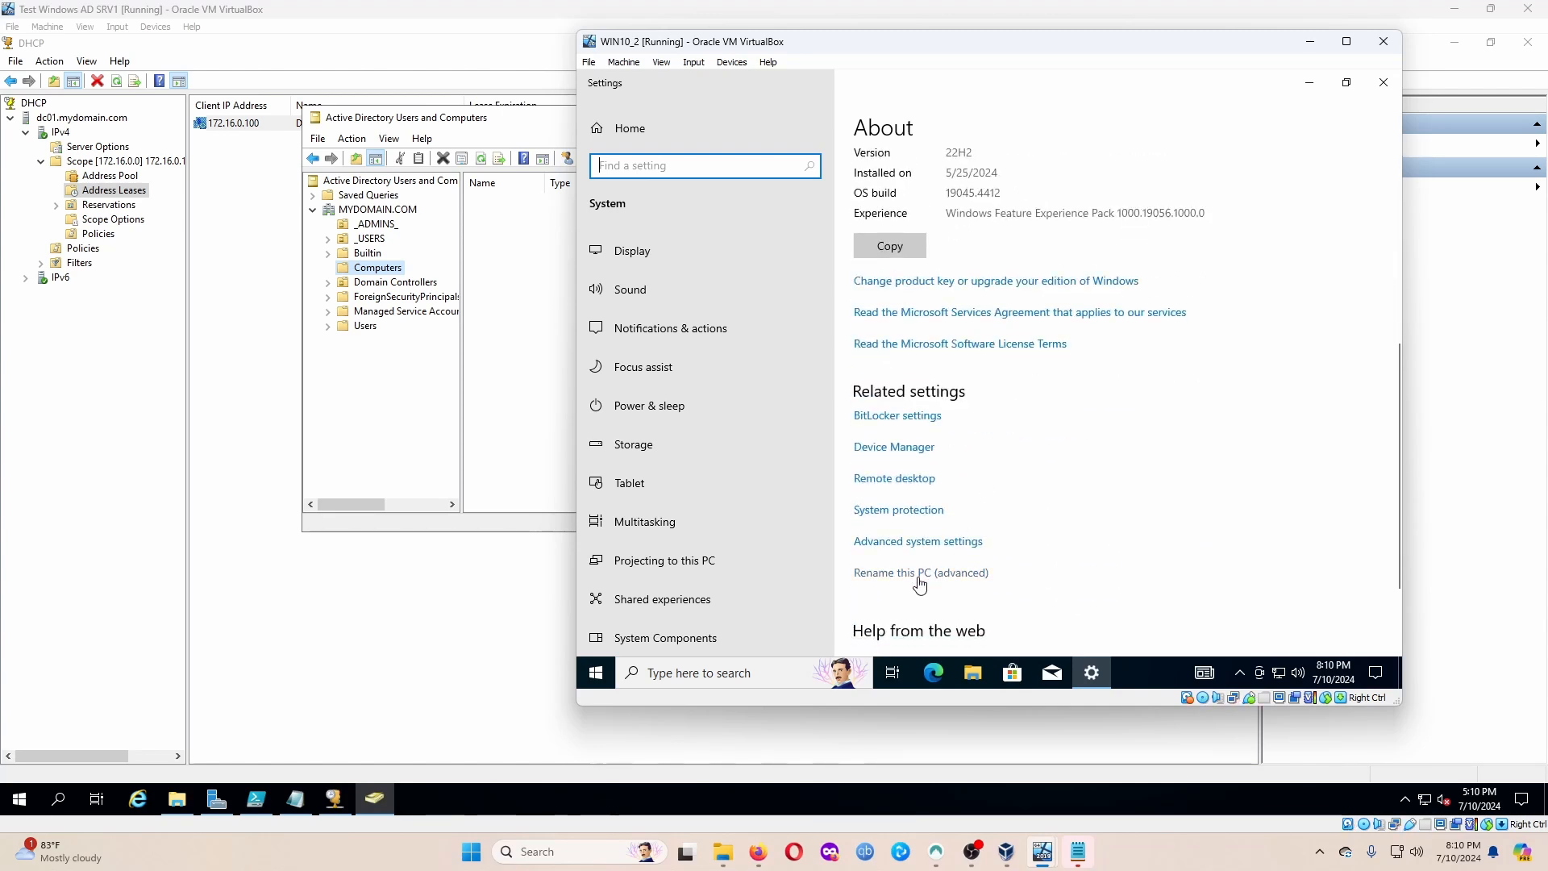
{"action": "left_click", "coordinate": [980, 571]}
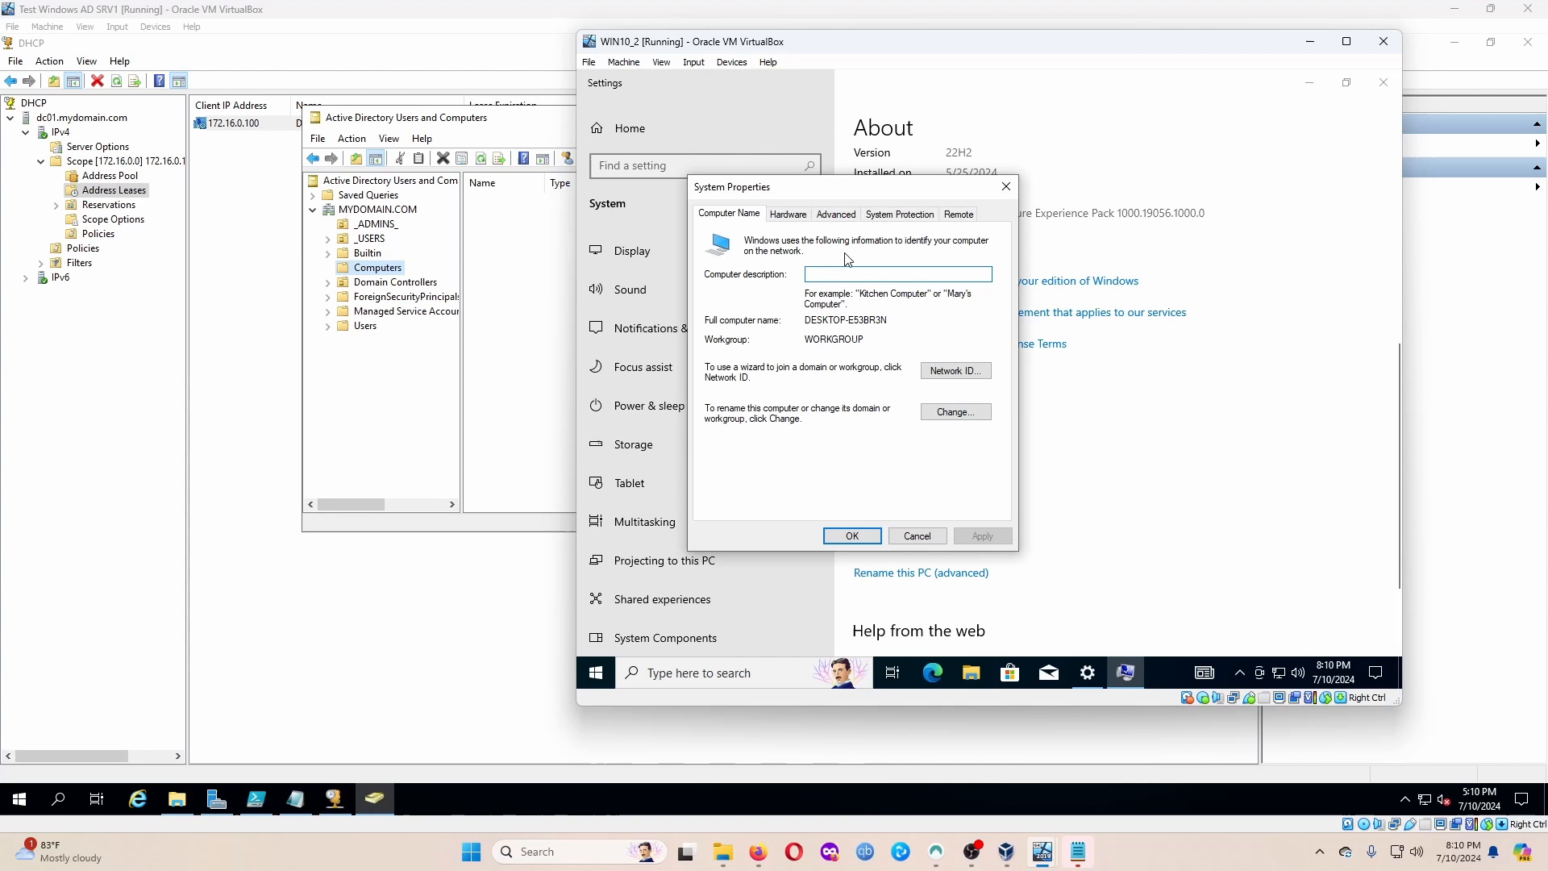
Rename the computer to Client1 and make it a member of the mydomain.com domain.
{"action": "left_click", "coordinate": [955, 411]}
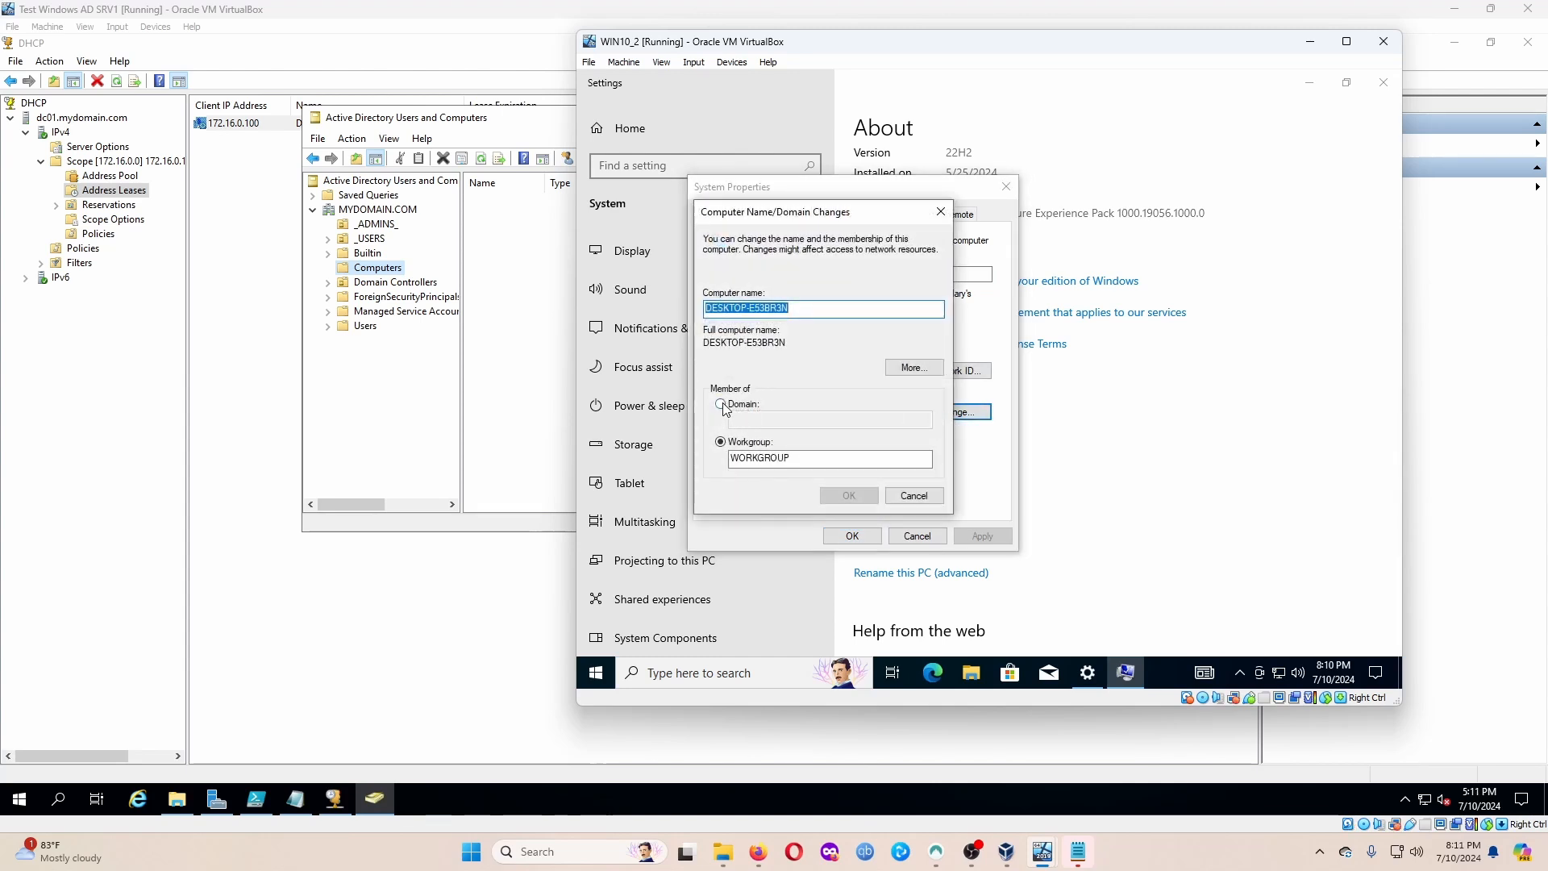
{"action": "left_click", "coordinate": [720, 404]}
{"action": "left_click", "coordinate": [748, 418]}
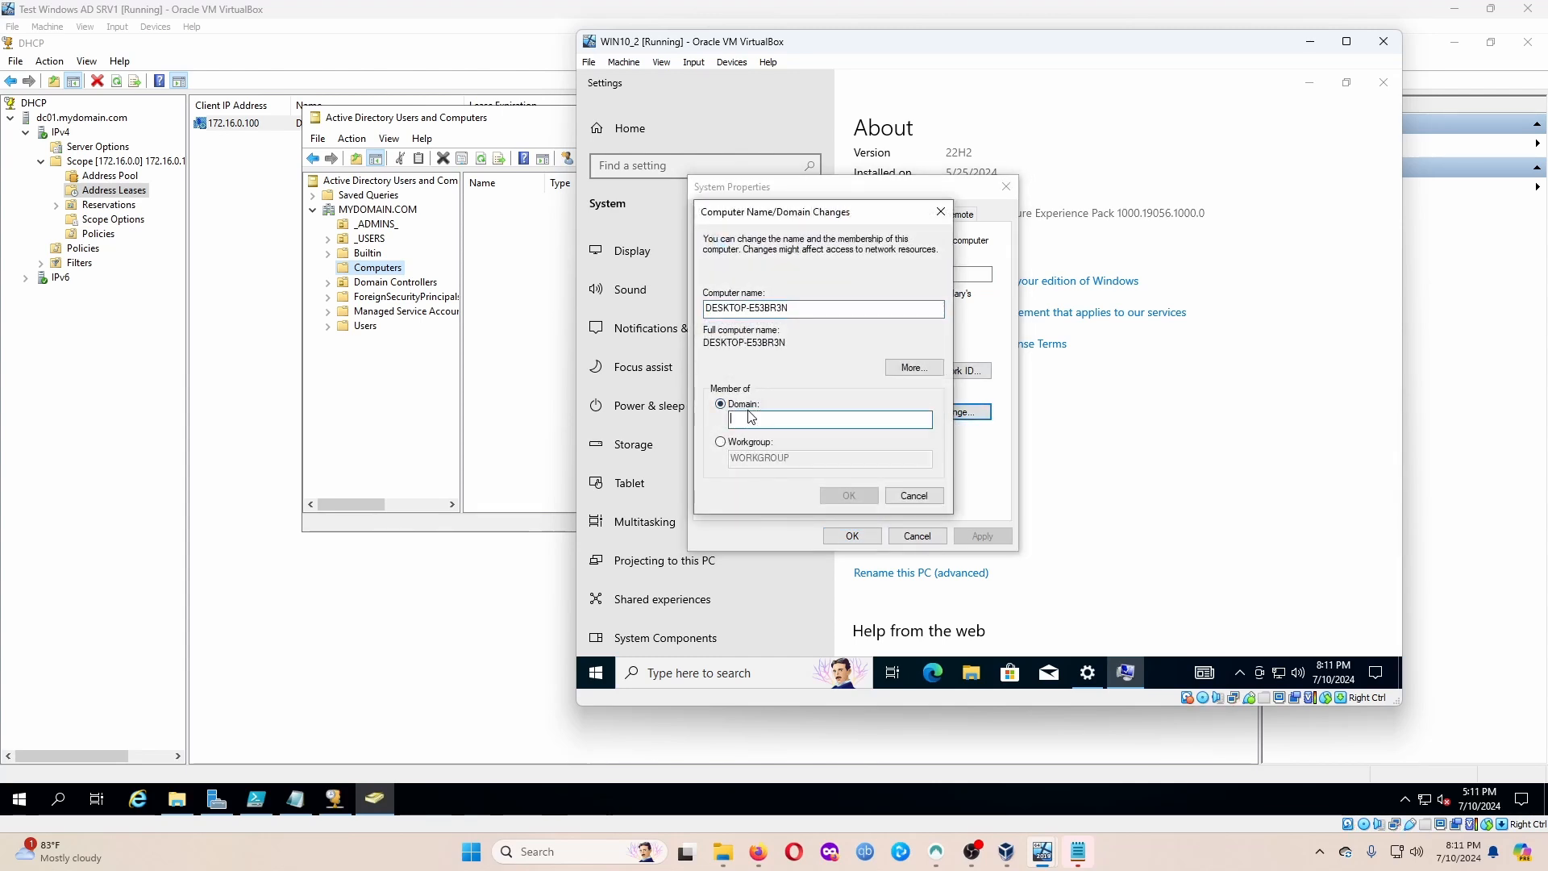
{"action": "type", "text": "mydomain"}
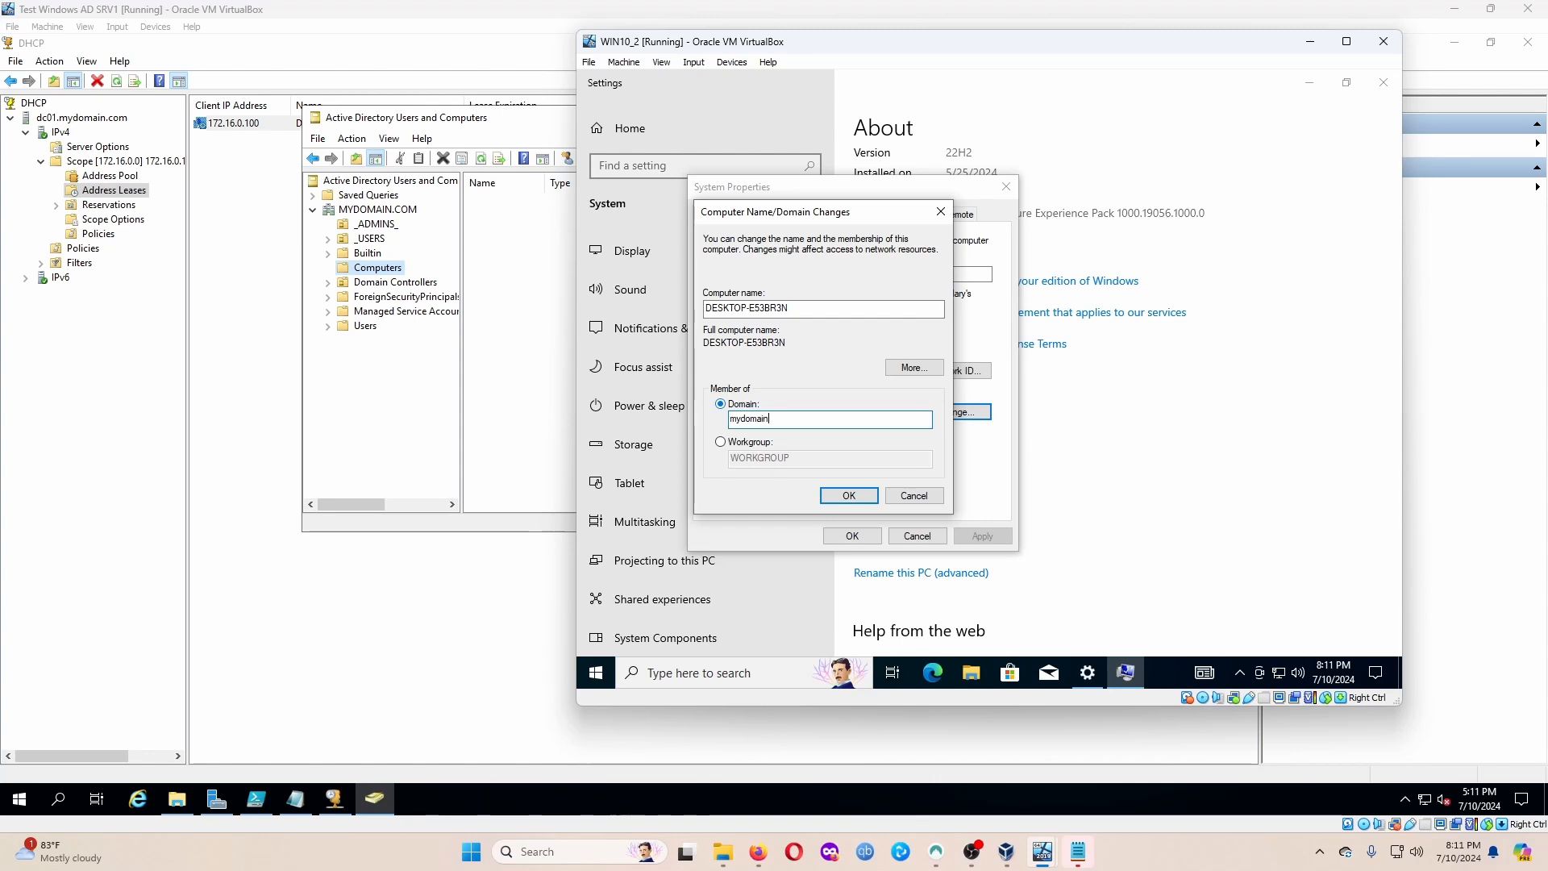
{"action": "type", "text": ".com"}
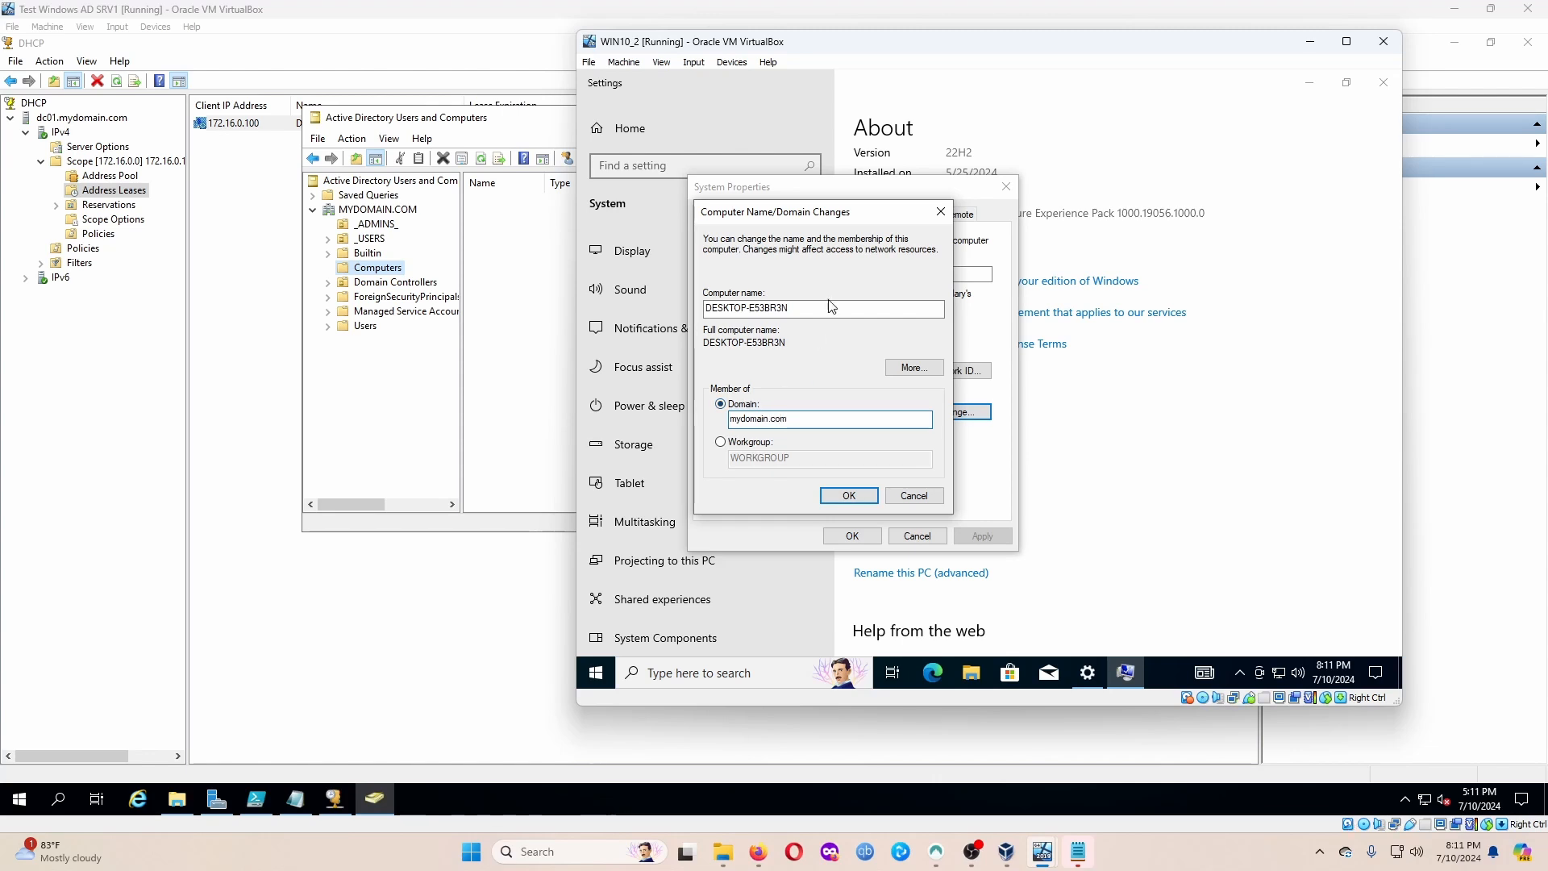
{"action": "left_click_drag", "start_coordinate": [832, 306], "coordinate": [694, 316]}
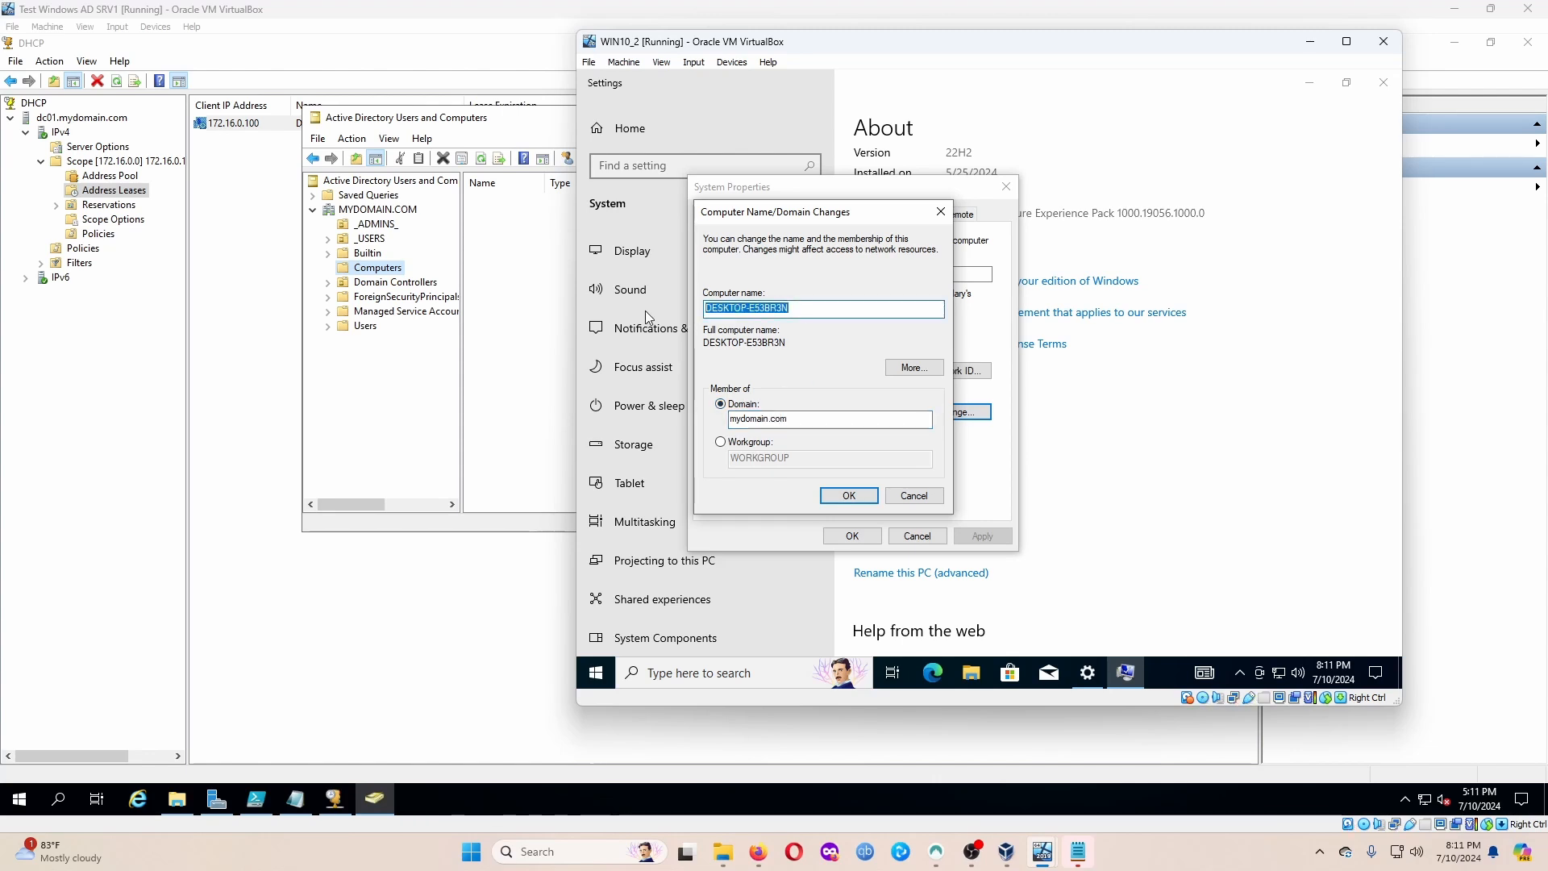
{"action": "type", "text": "Client1"}
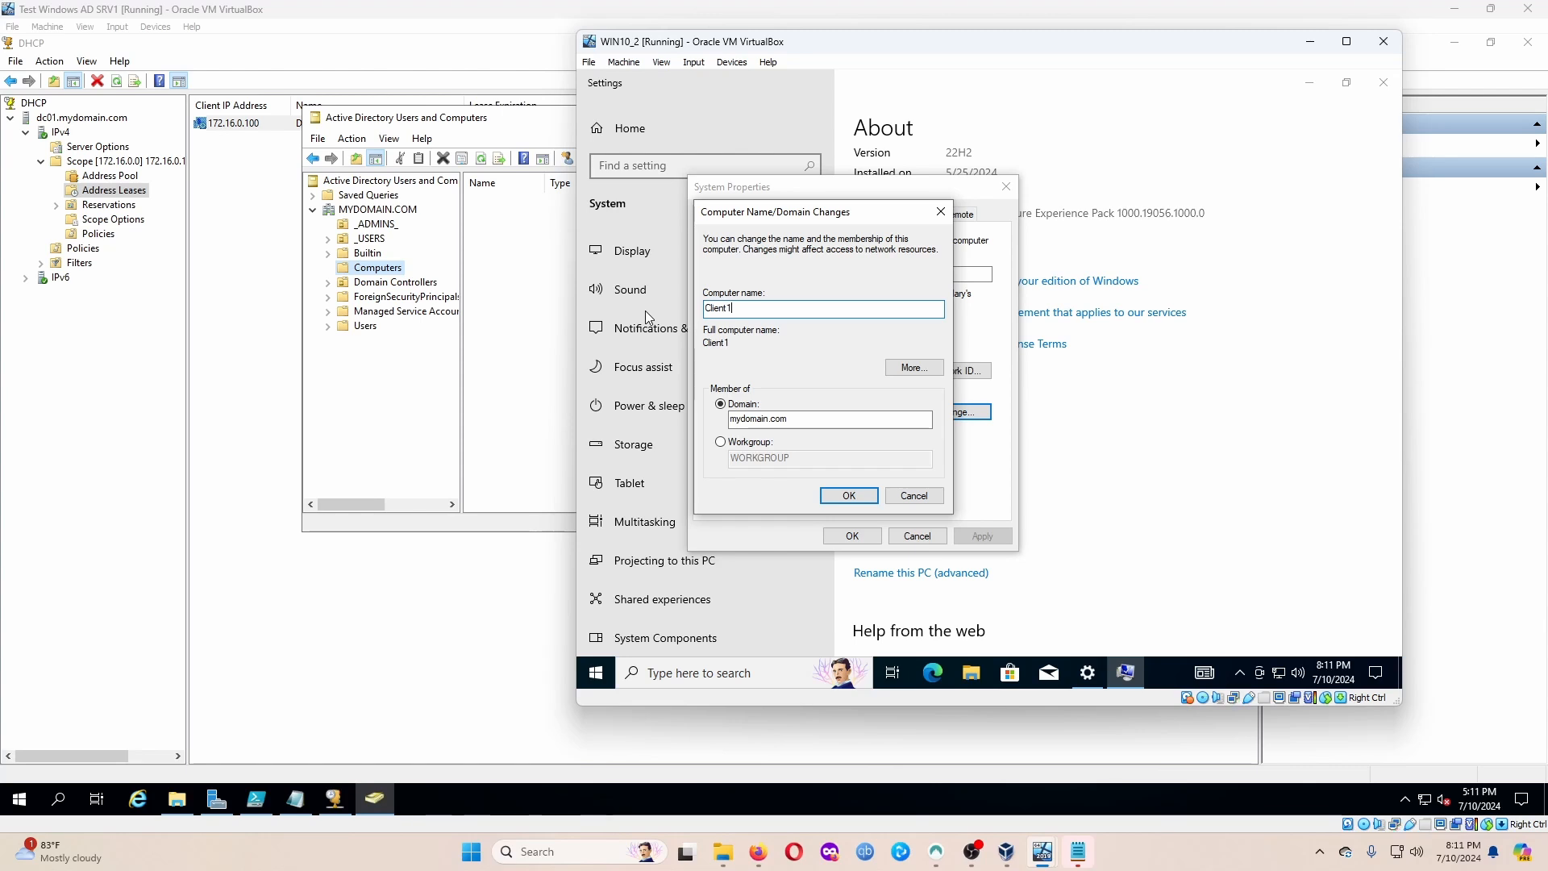
{"action": "left_click", "coordinate": [859, 500]}
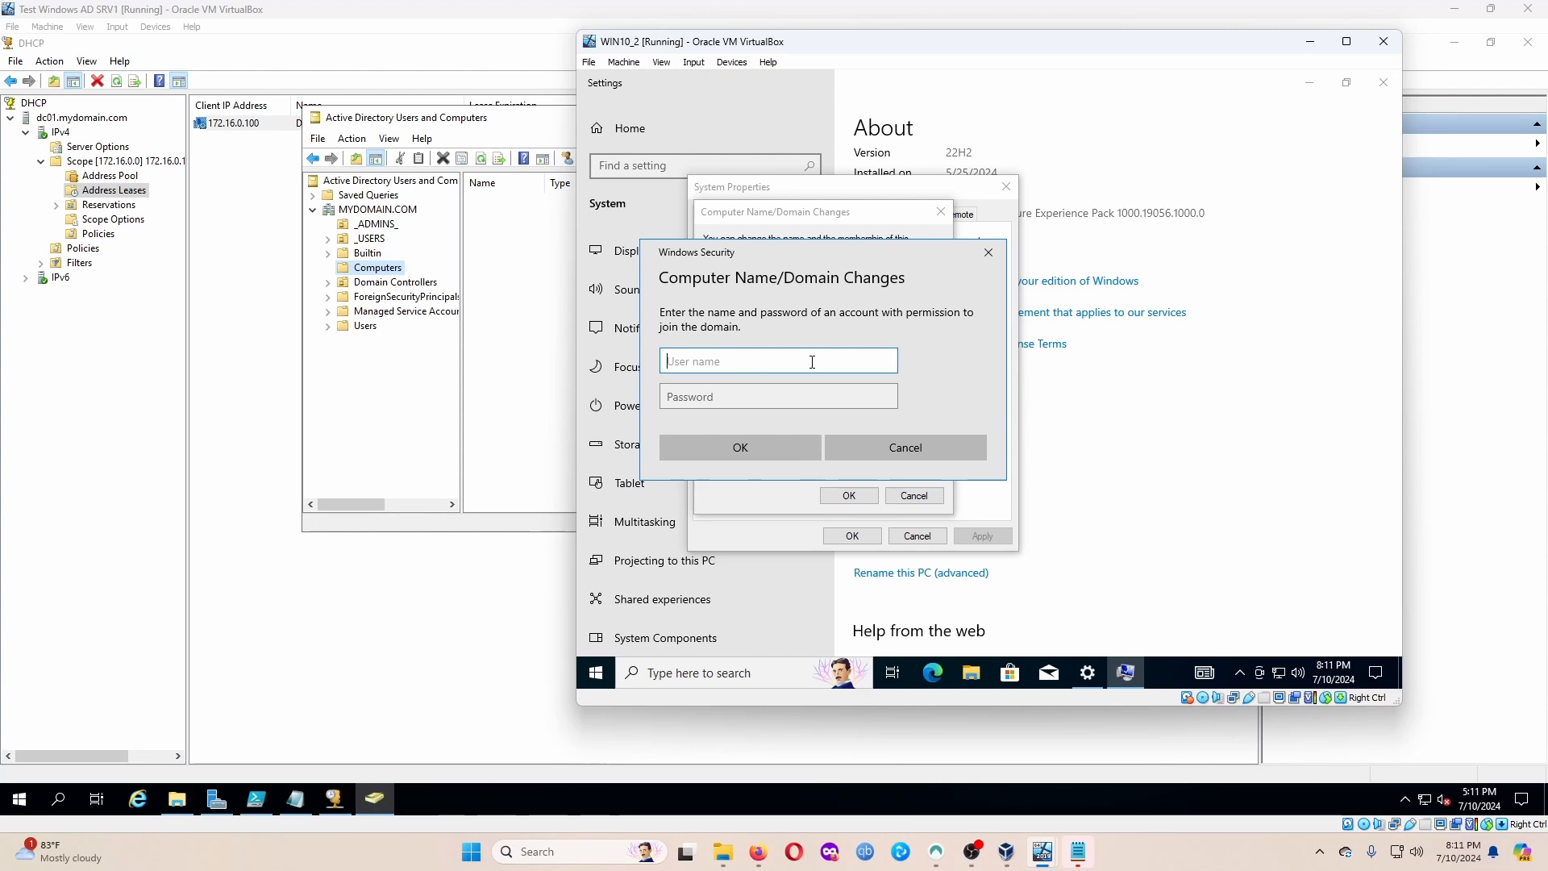
Enter the domain admin user name and password to authorise the domain join.
{"action": "type", "text": "a-king"}
{"action": "key", "text": "Tab"}
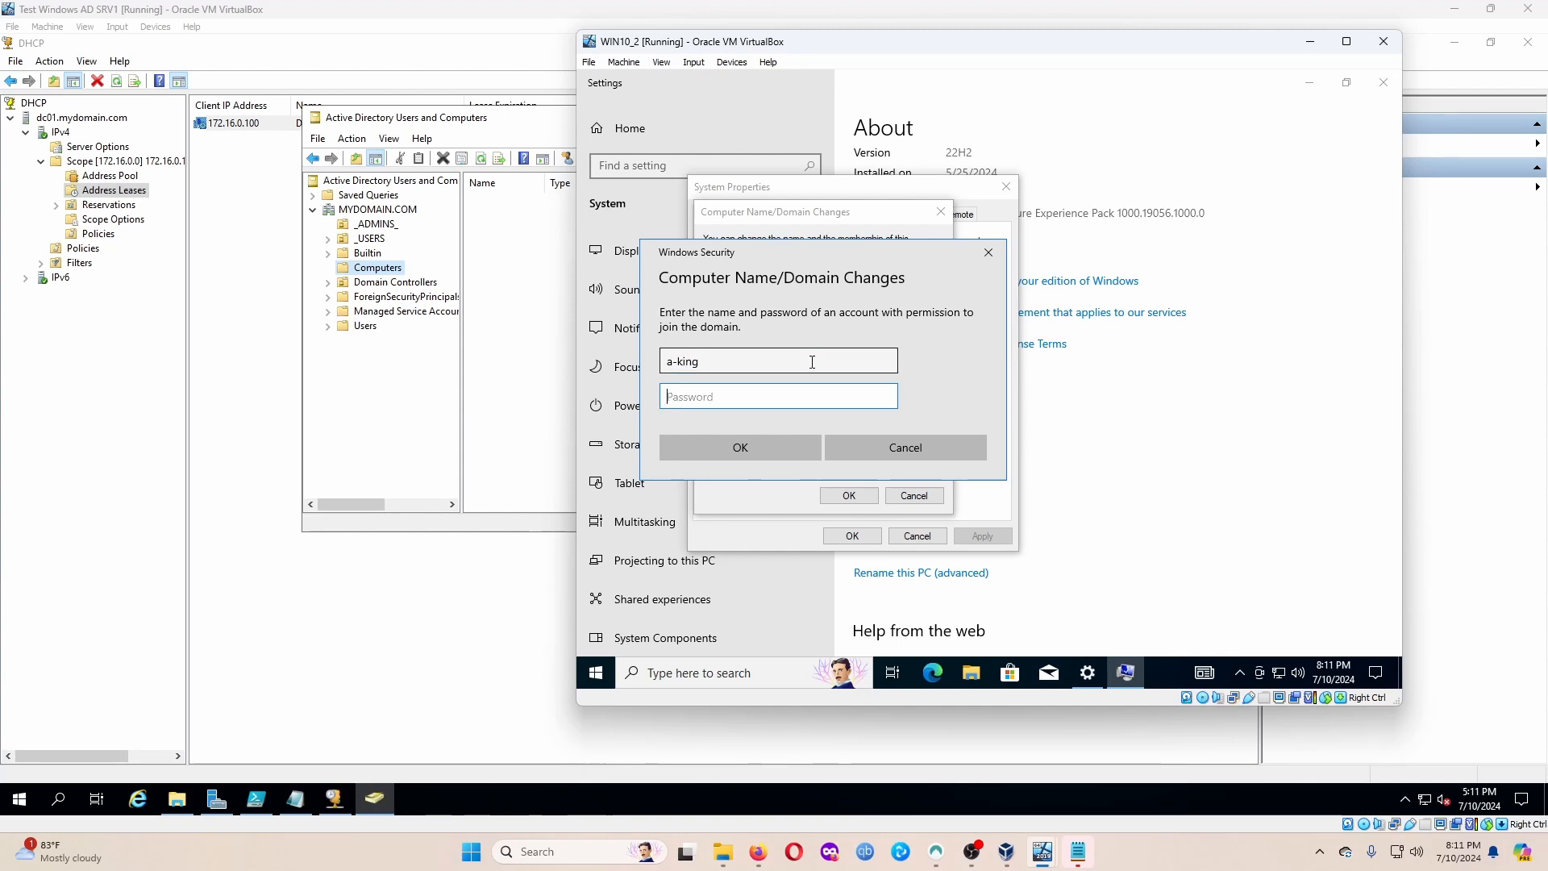
{"action": "type", "text": "•••••••"}
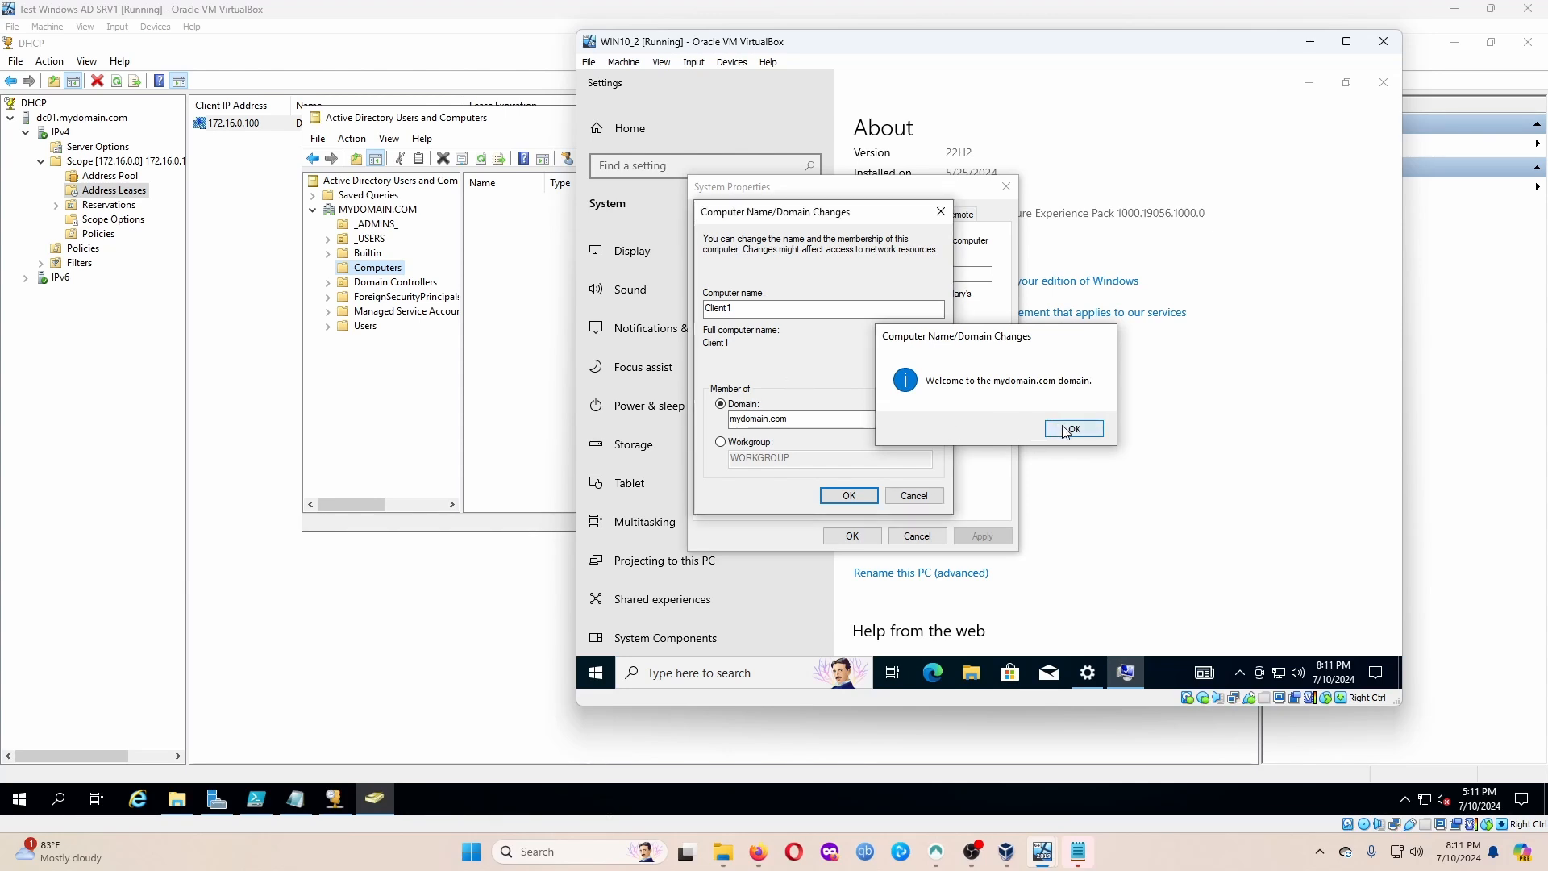
Acknowledge the mydomain.com welcome and restart notices, close System Properties, and postpone the restart.
{"action": "left_click", "coordinate": [1066, 429]}
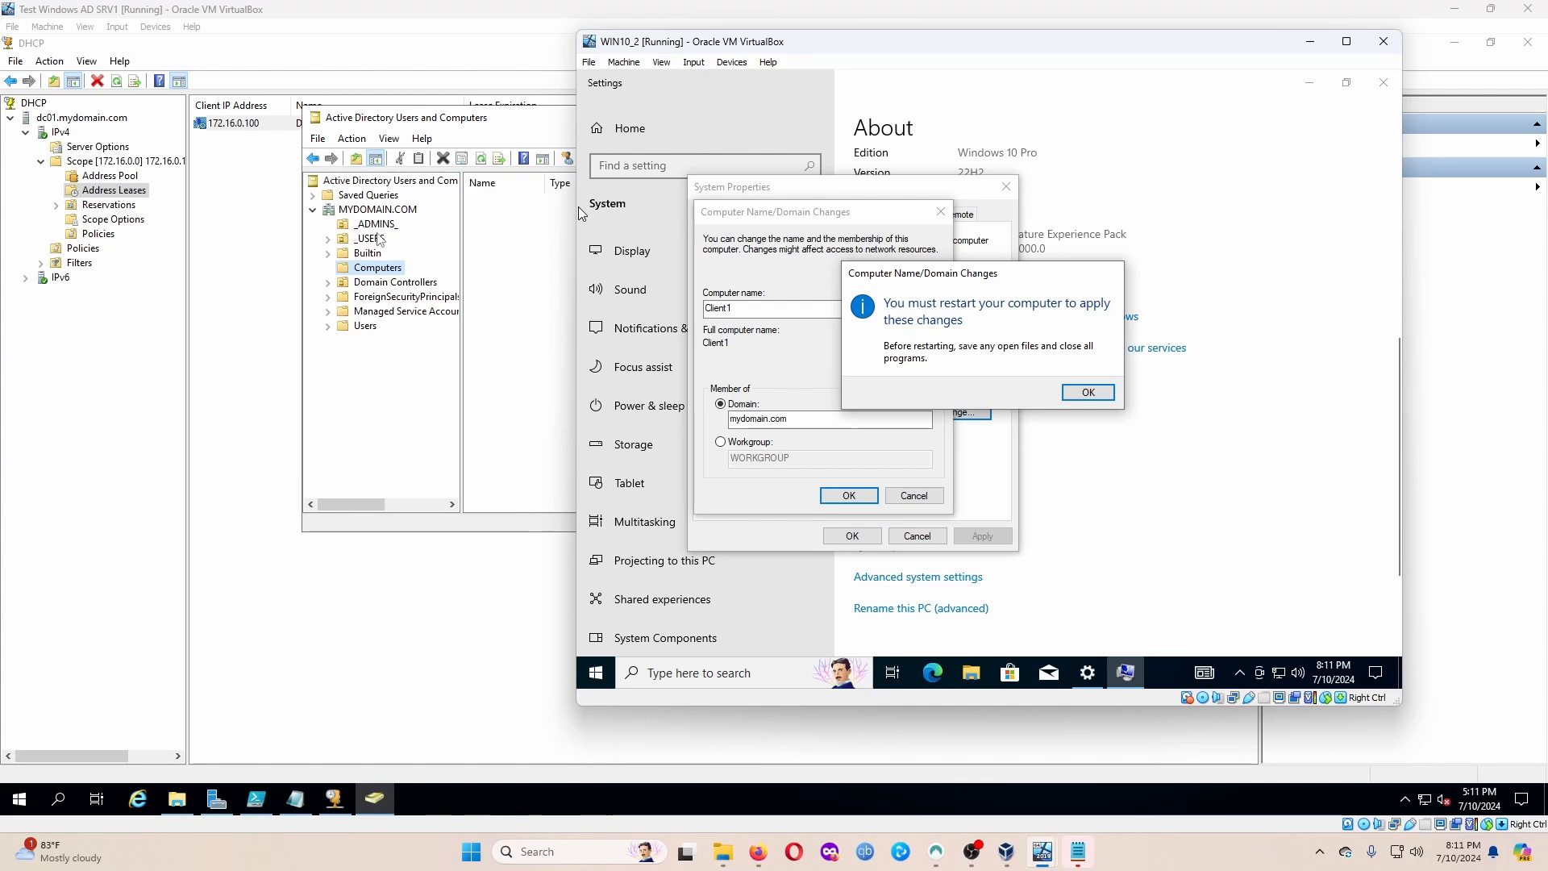
{"action": "left_click", "coordinate": [1087, 392]}
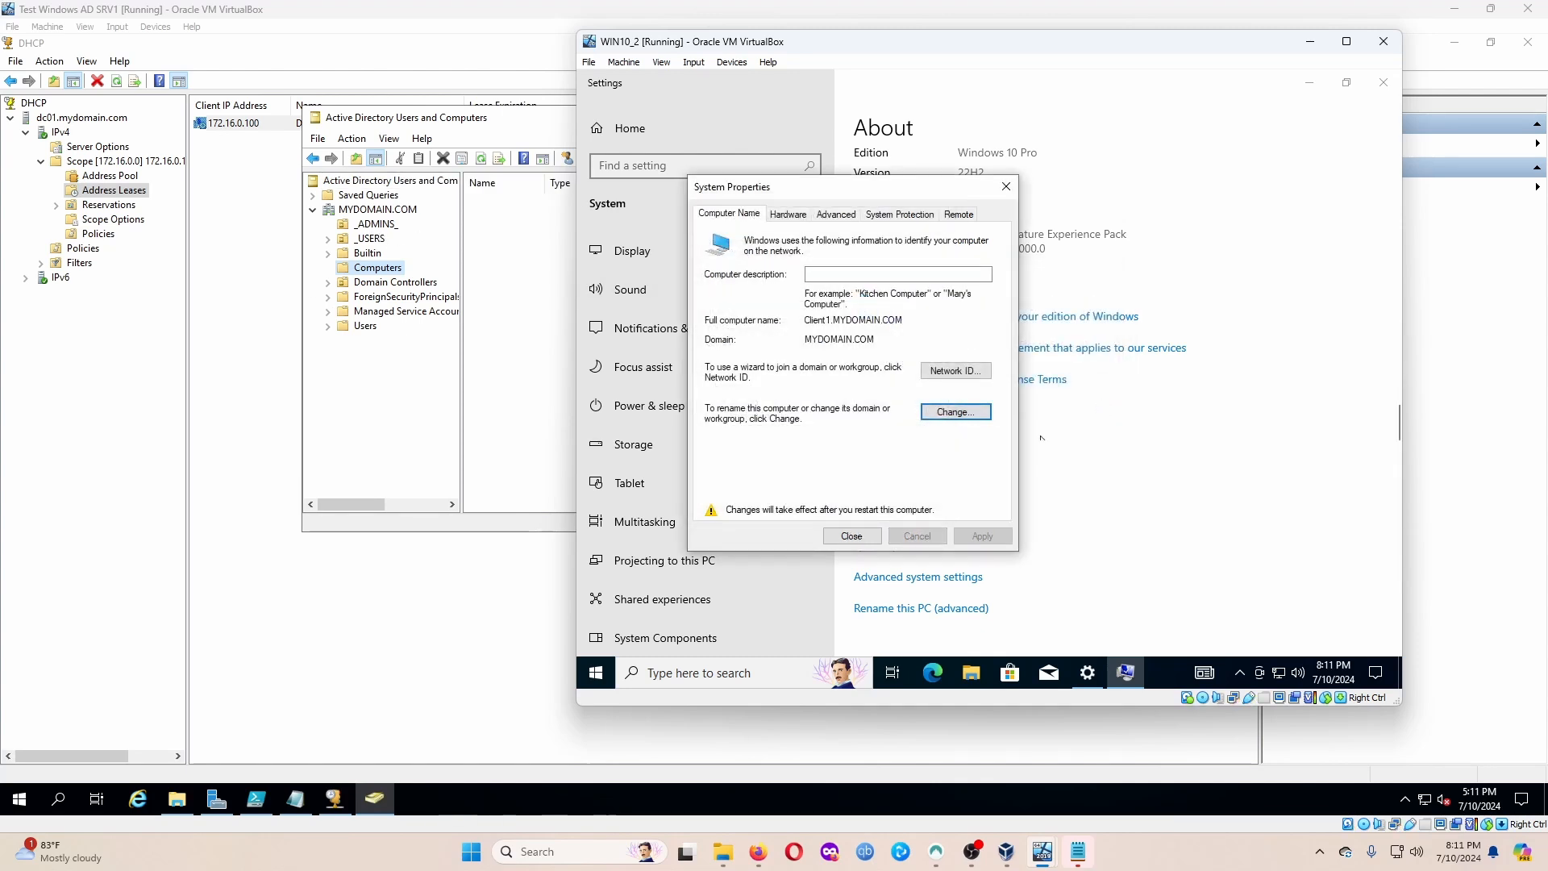
{"action": "left_click", "coordinate": [851, 536]}
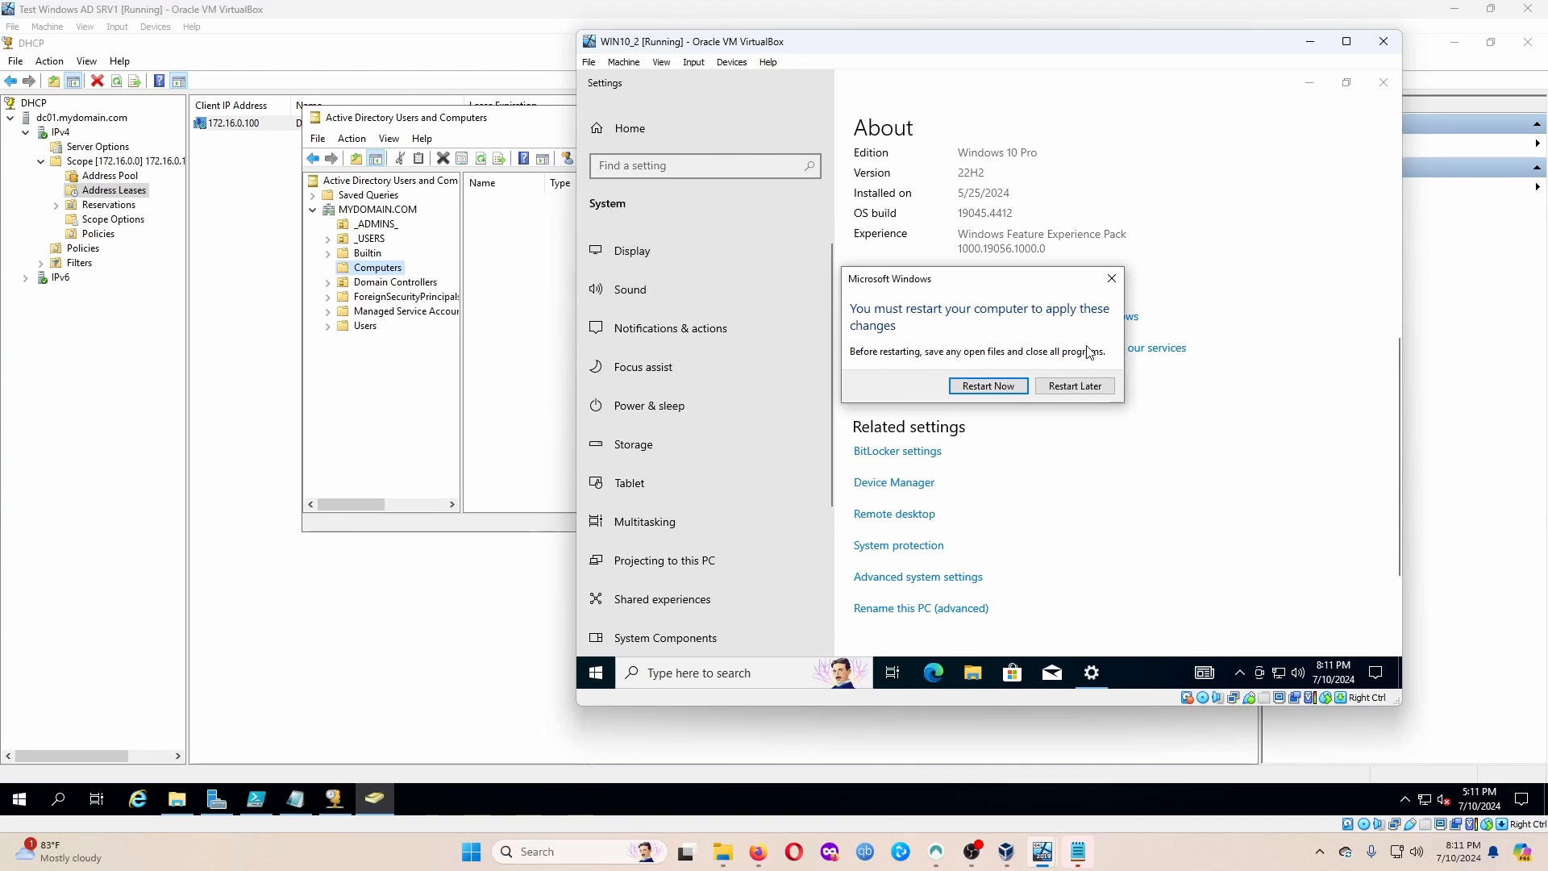
{"action": "left_click", "coordinate": [1110, 279]}
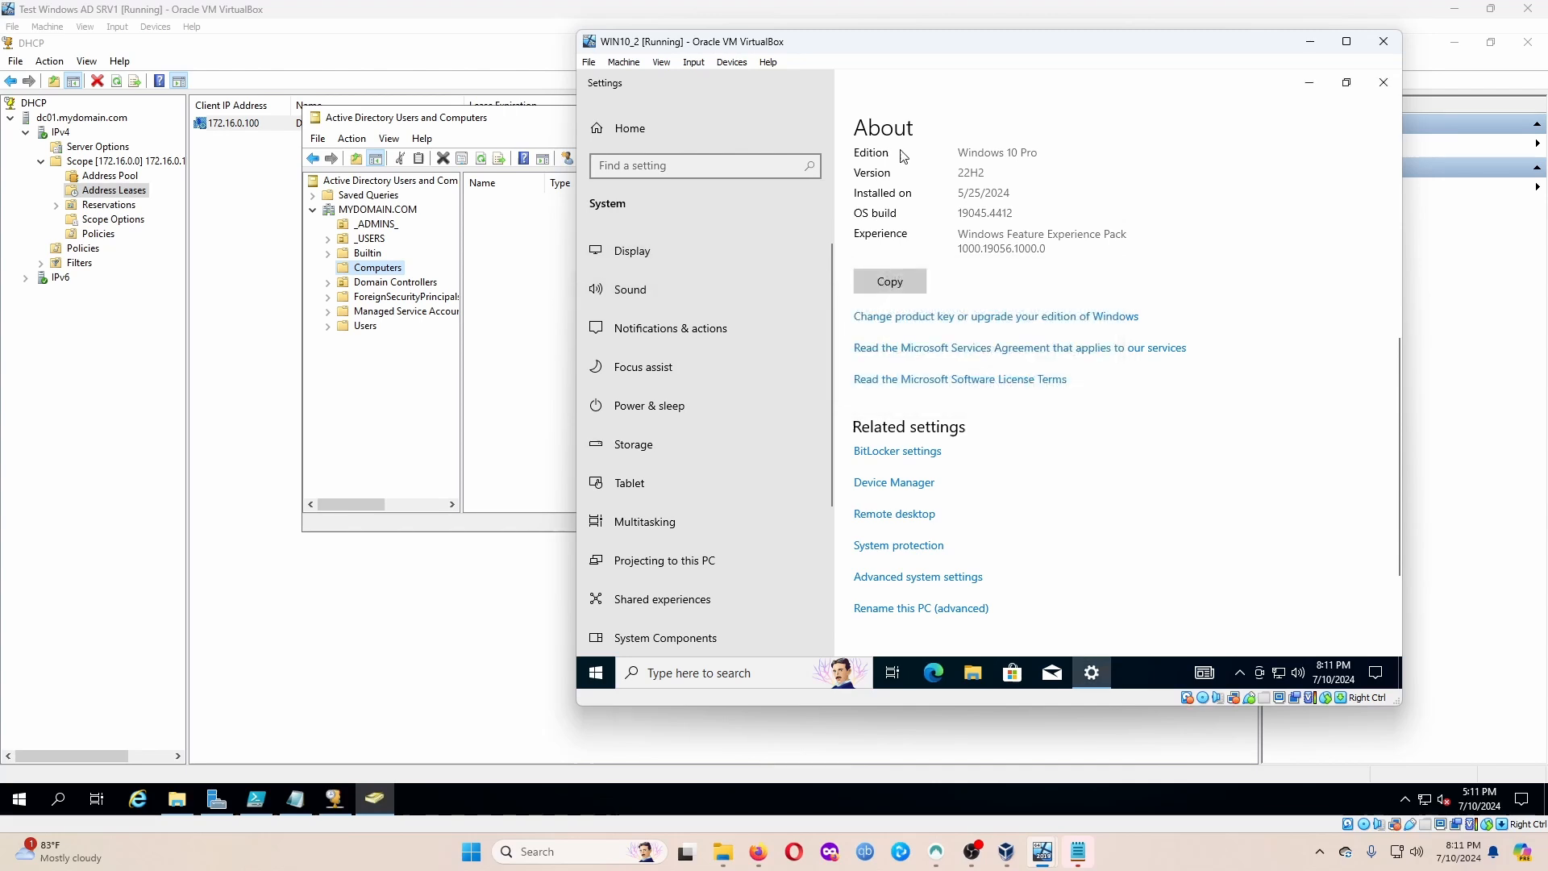
Insert the Guest Additions CD image into WIN10_2 from the Devices menu.
{"action": "left_click", "coordinate": [687, 63]}
{"action": "mouse_move", "coordinate": [722, 65]}
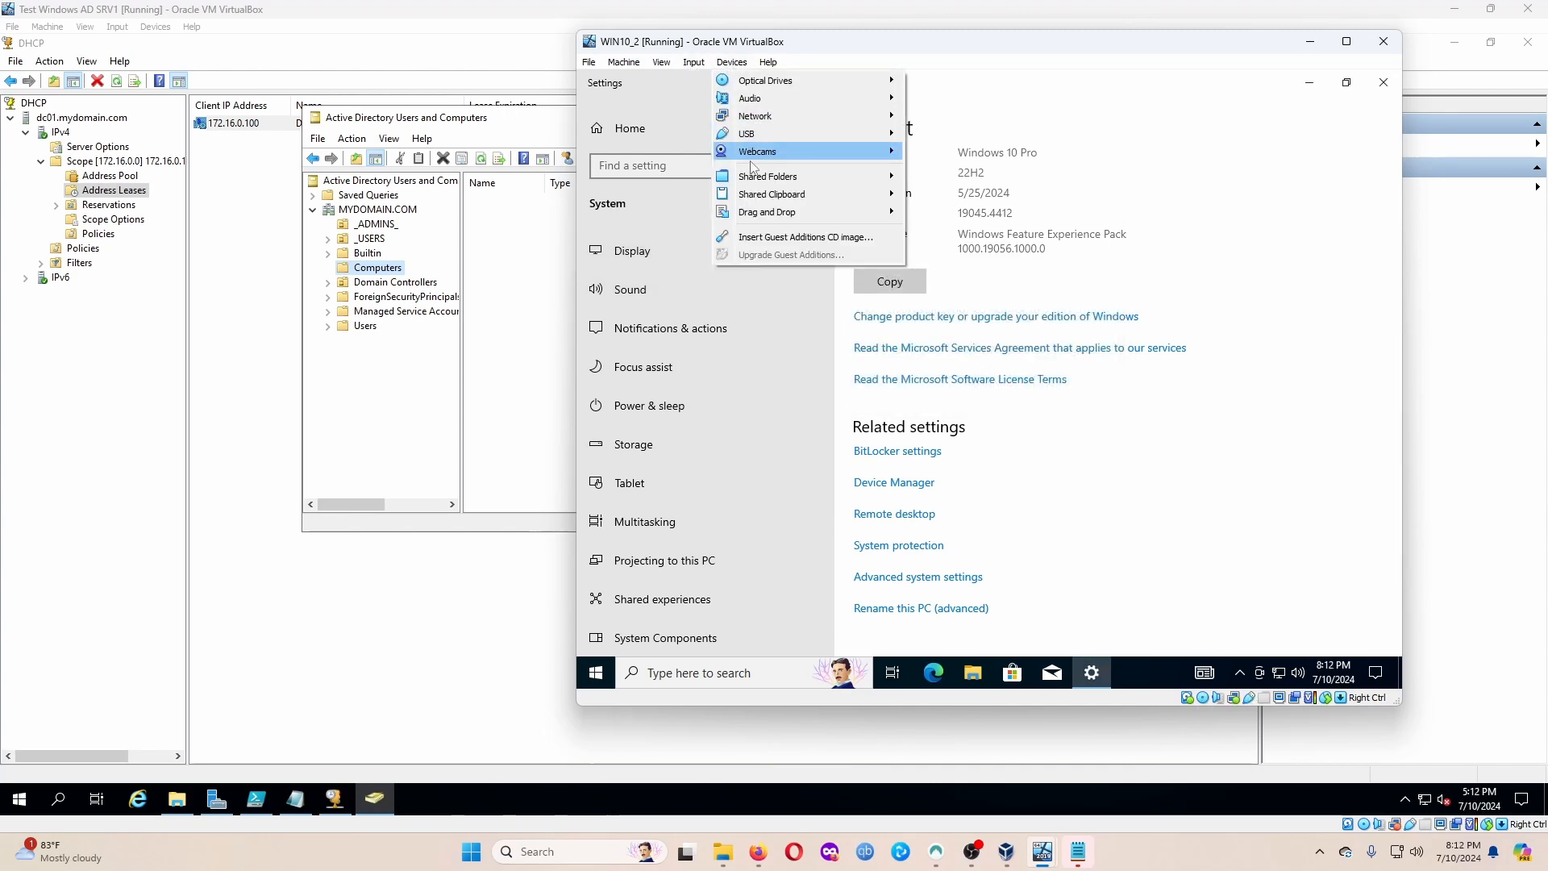
{"action": "left_click", "coordinate": [766, 238]}
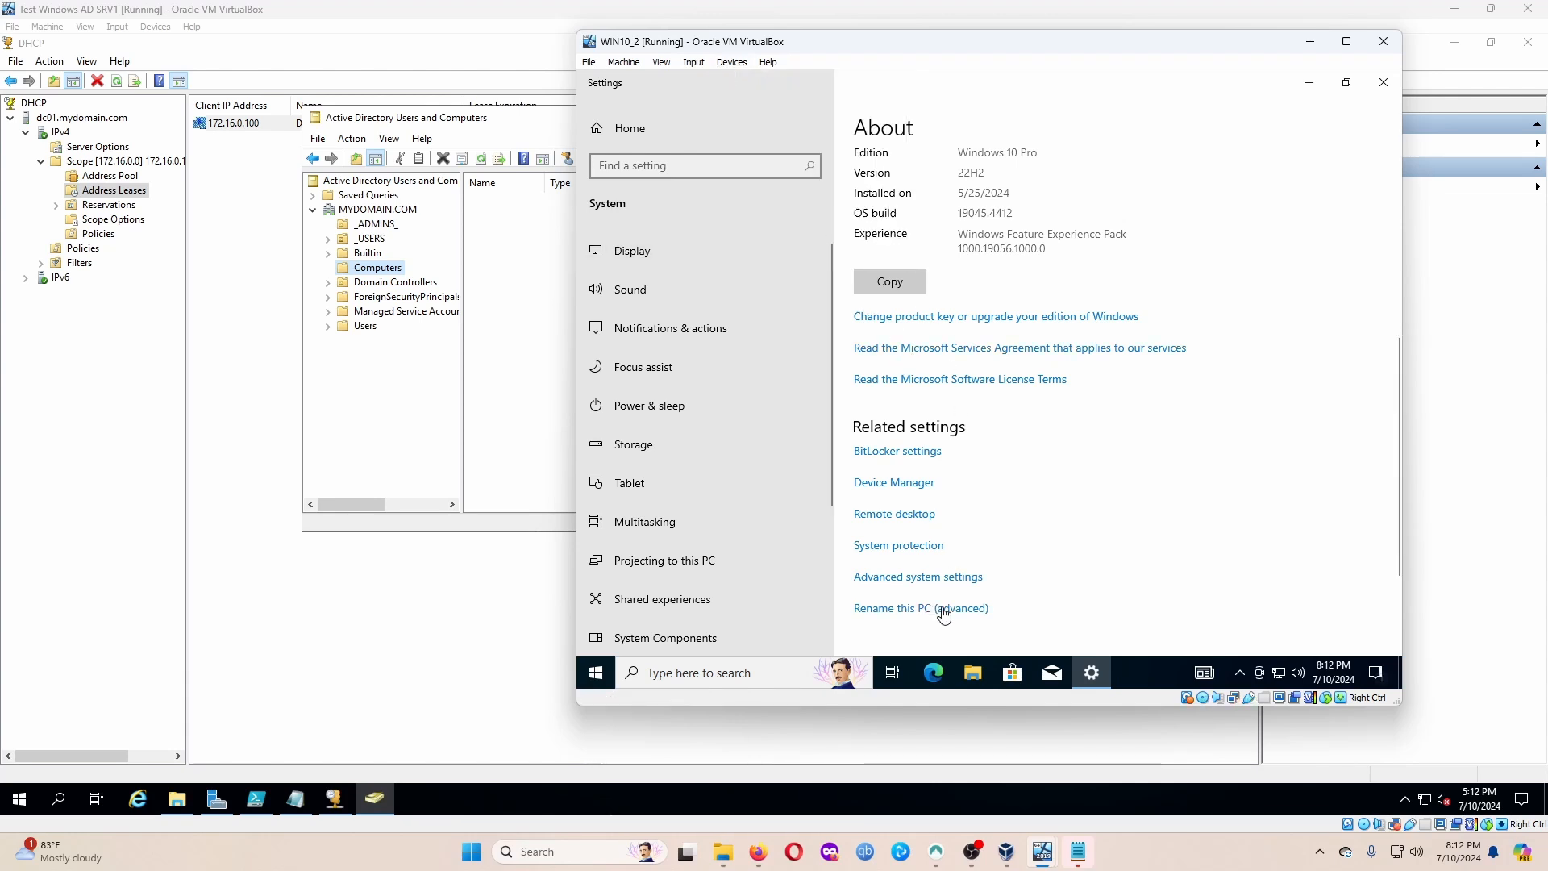
Run the Guest Additions CD drive from This PC and allow it through UAC.
{"action": "left_click", "coordinate": [973, 679]}
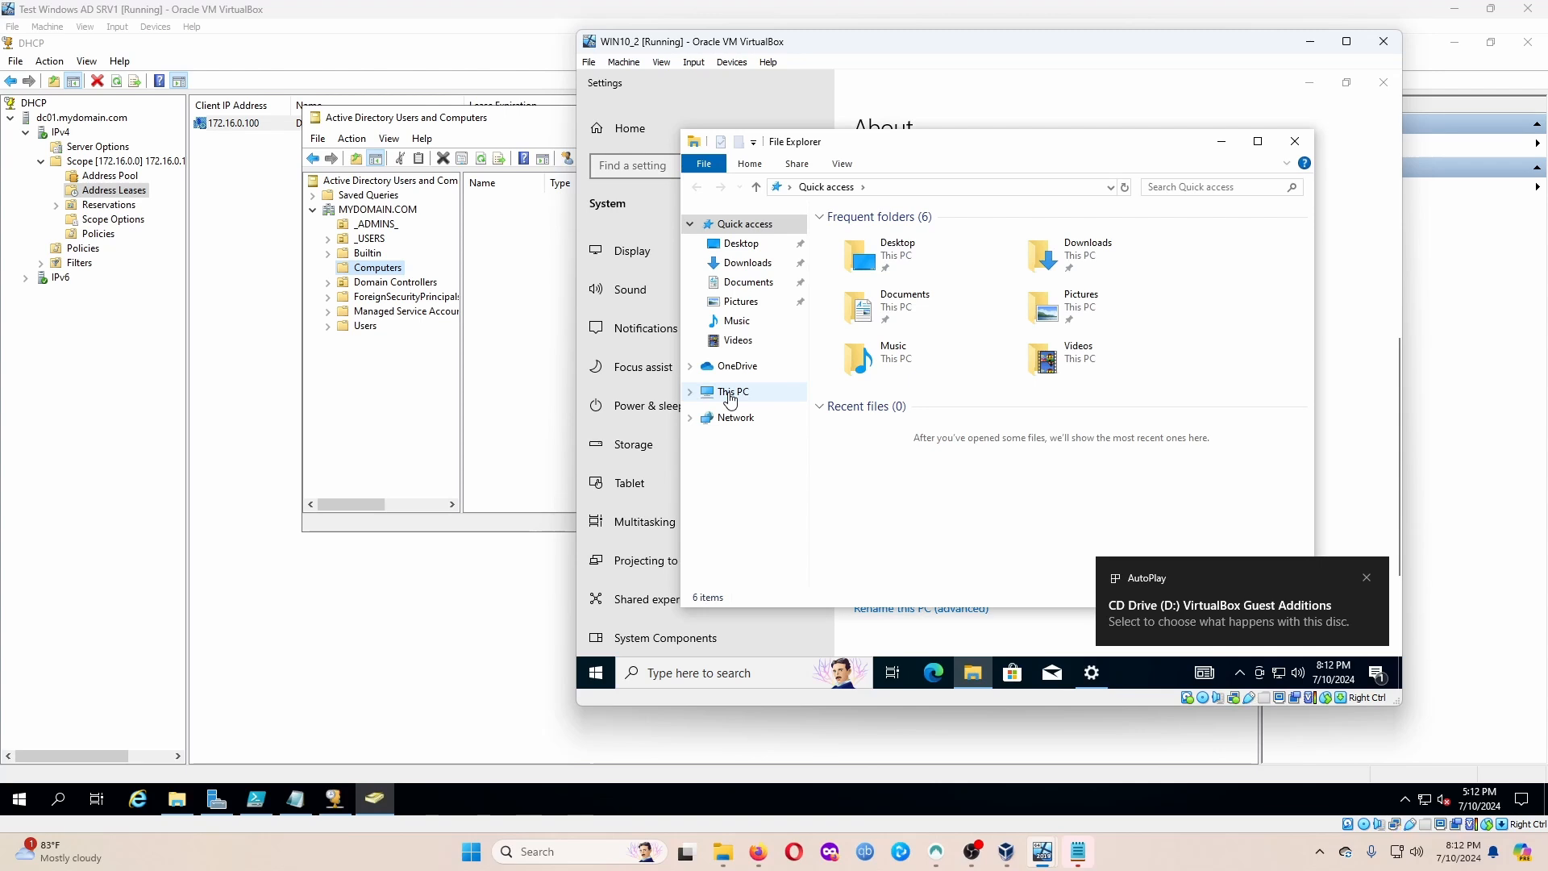
{"action": "left_click", "coordinate": [730, 395]}
{"action": "left_click", "coordinate": [1087, 461]}
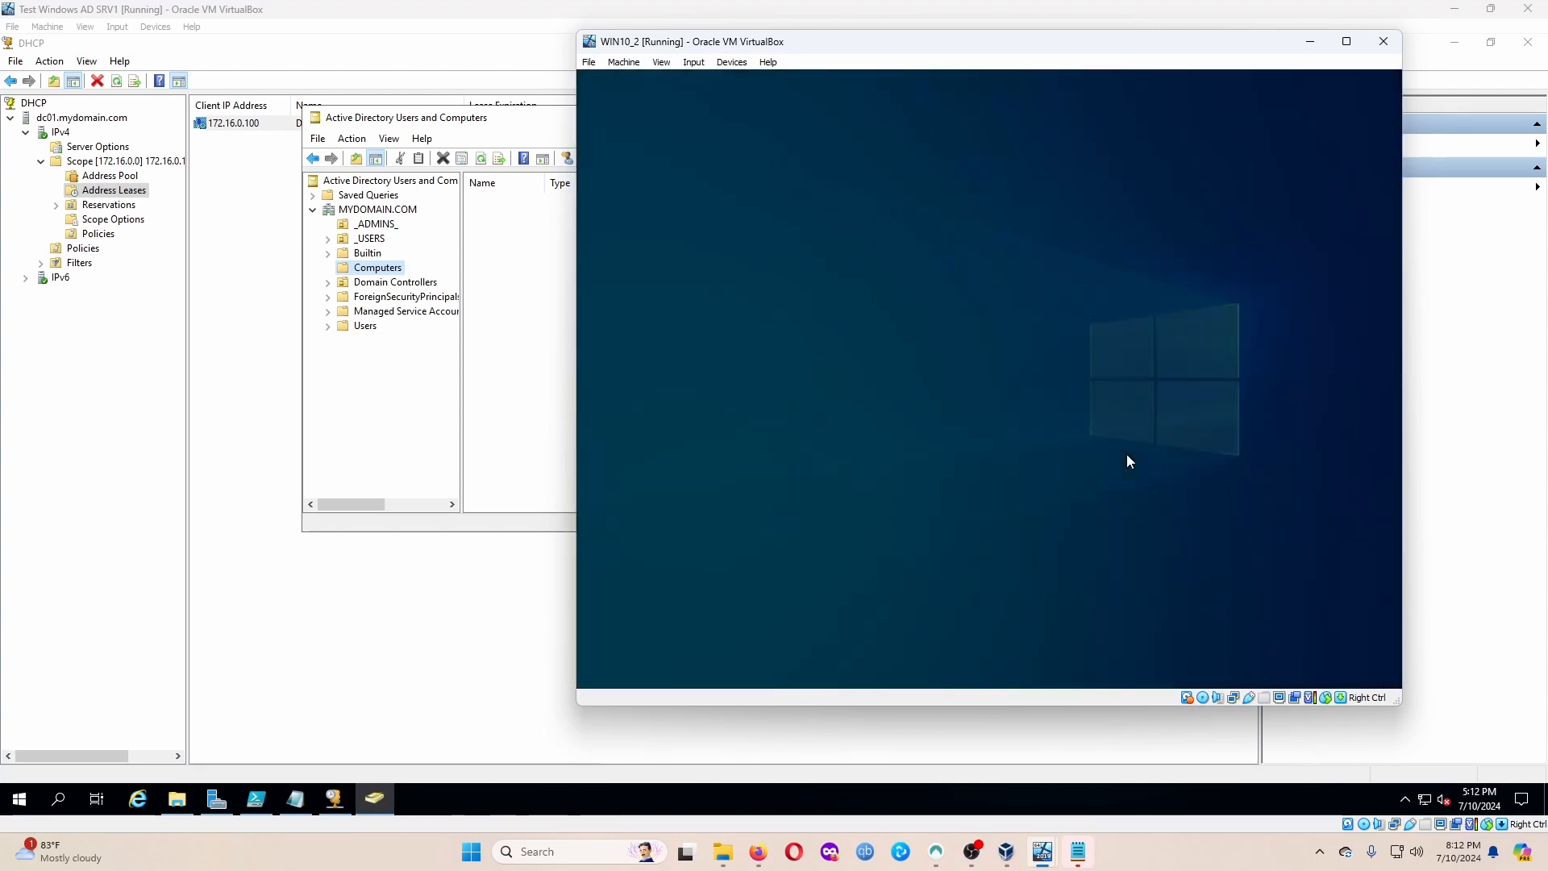
{"action": "left_click", "coordinate": [871, 480]}
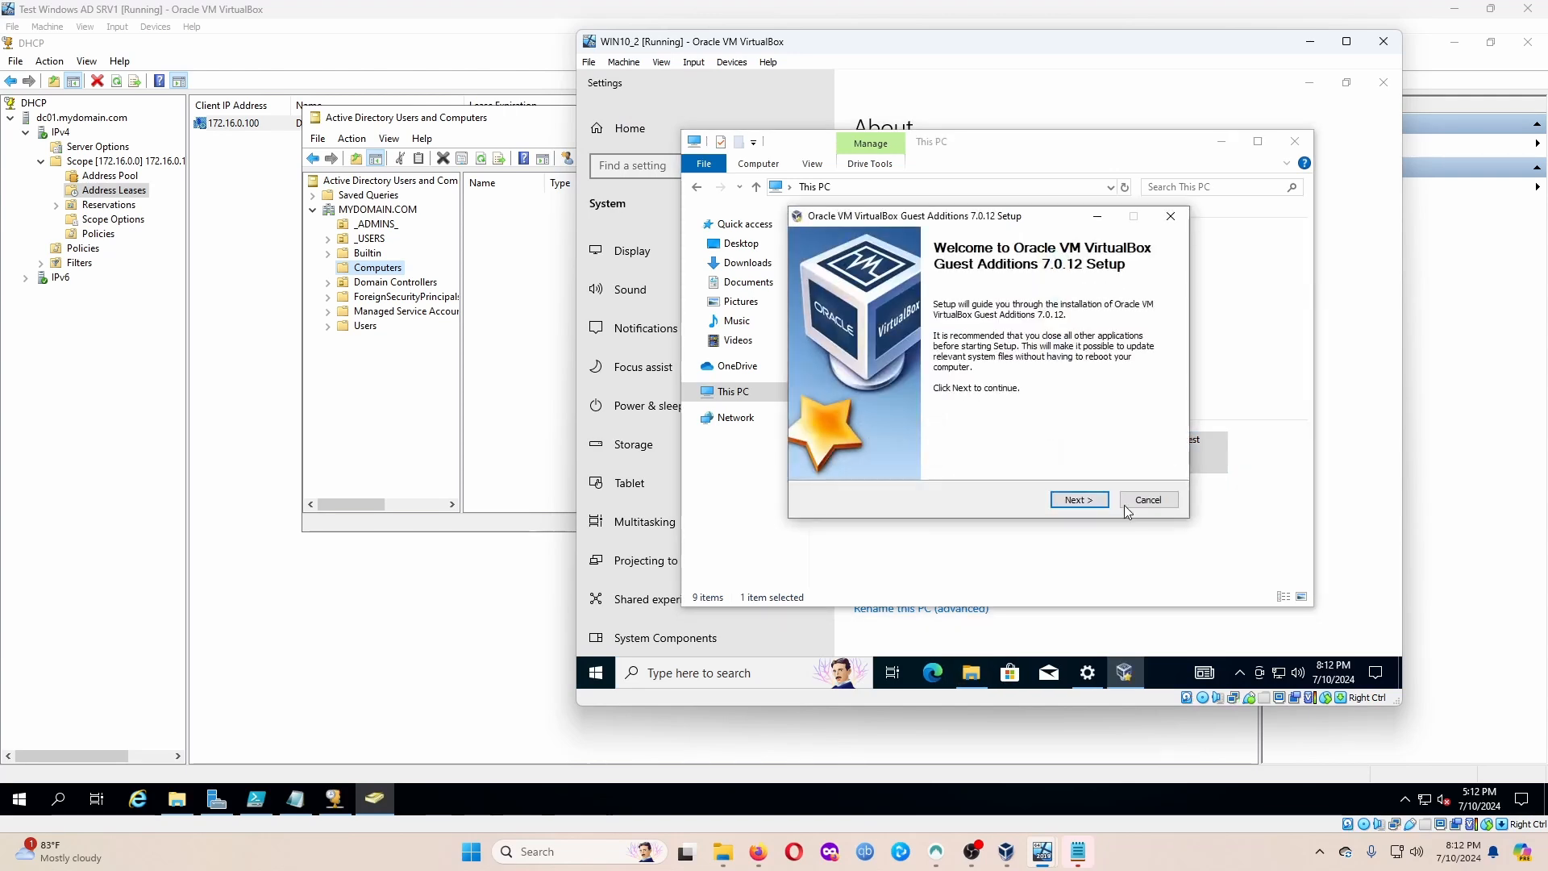
Mute the guest's speakers and accept the default Guest Additions 7.0.12 install folder.
{"action": "left_click", "coordinate": [1080, 499]}
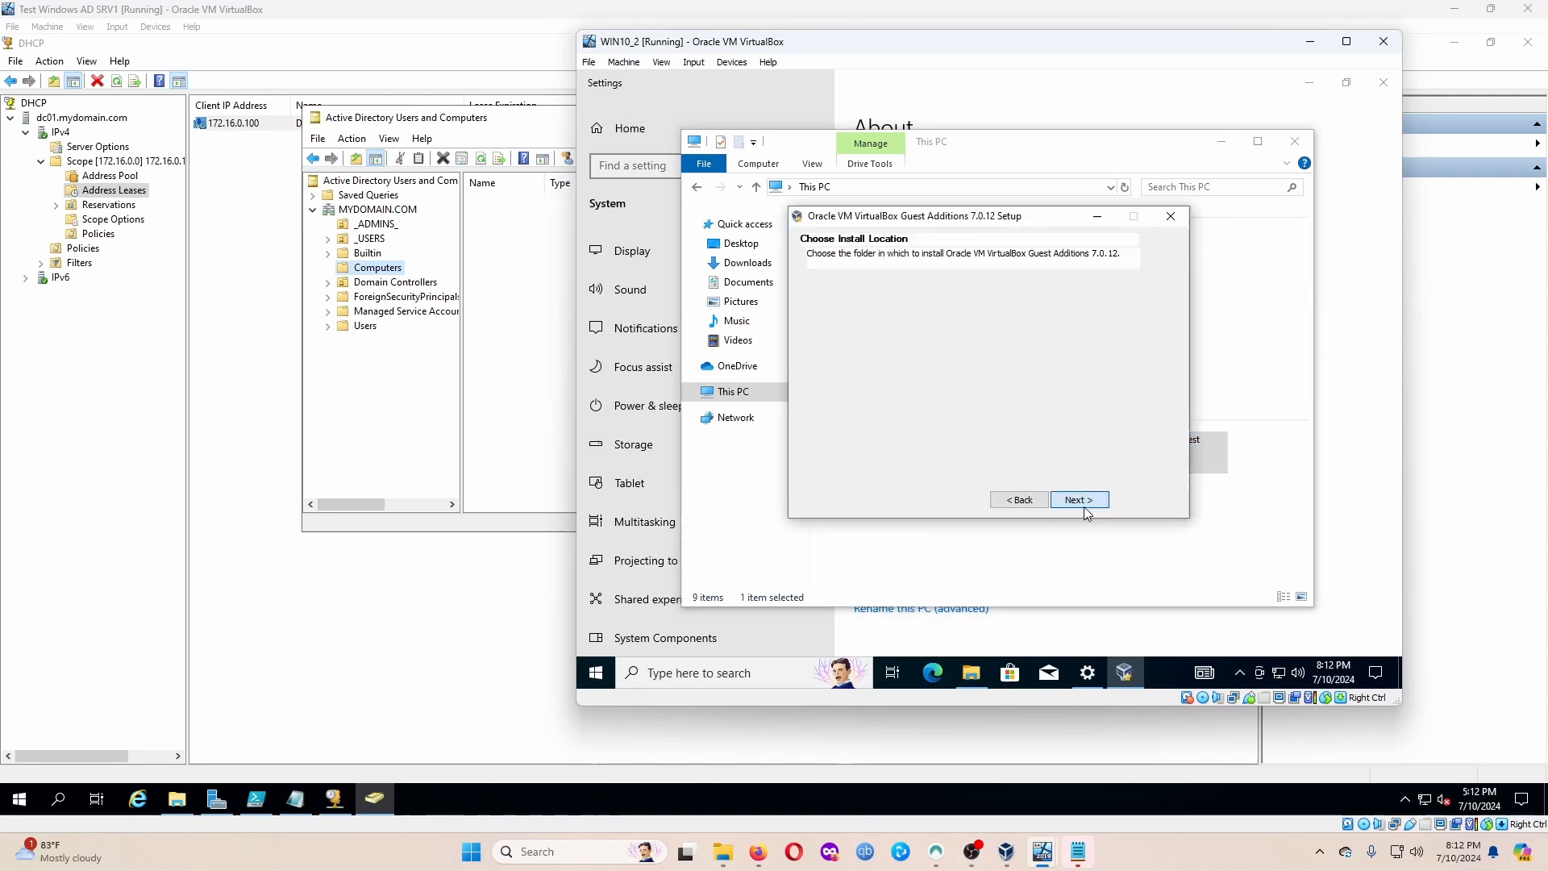
{"action": "left_click", "coordinate": [1298, 673]}
{"action": "left_click", "coordinate": [1138, 634]}
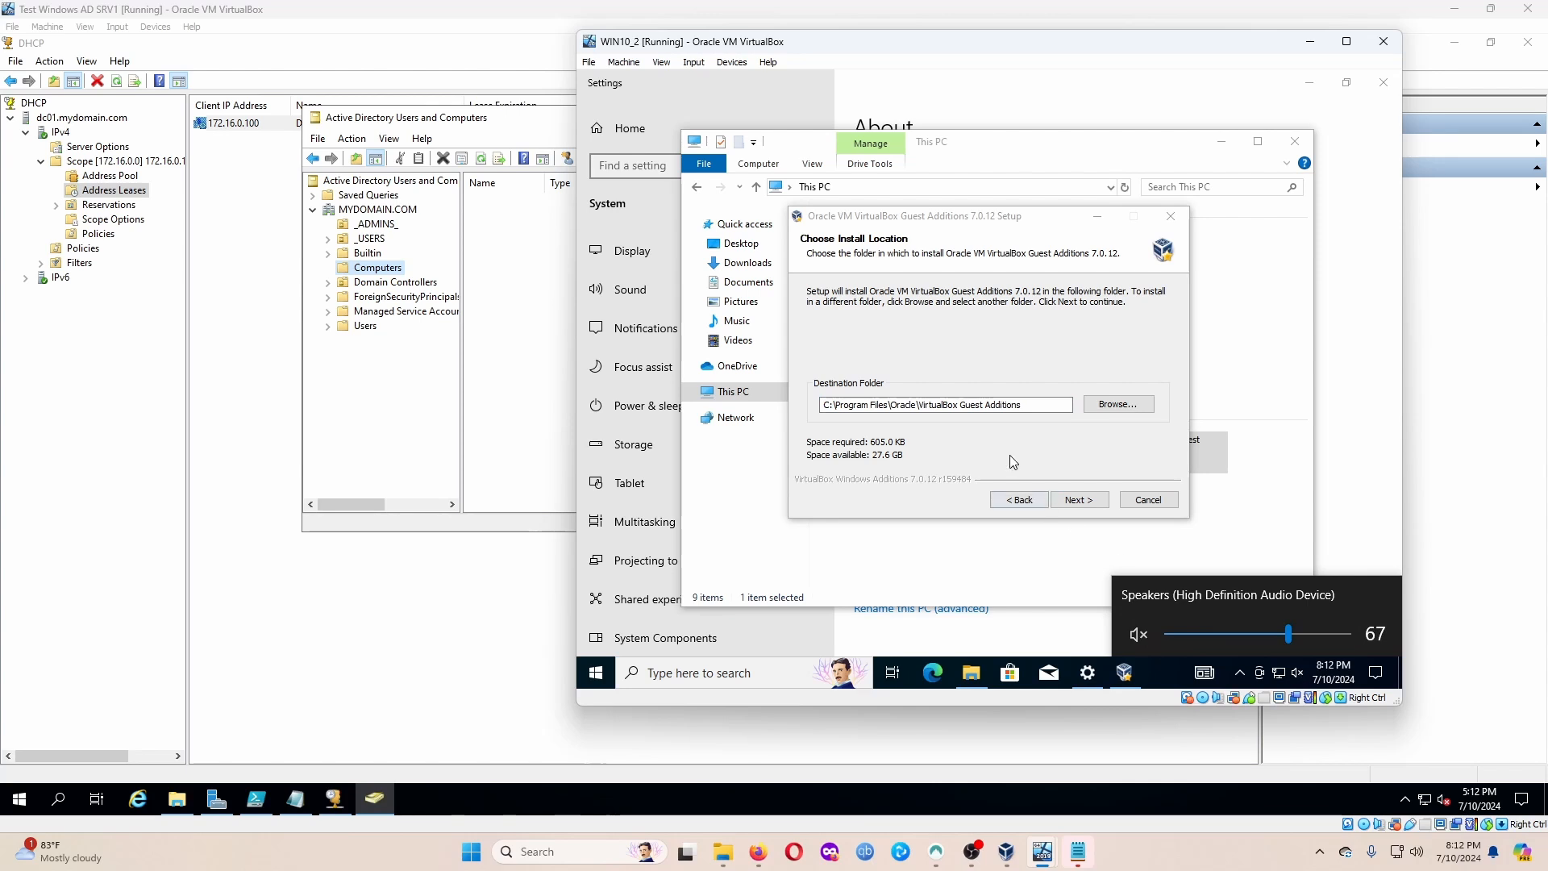
{"action": "left_click", "coordinate": [1009, 460]}
Install Guest Additions with the default components and finish with Reboot now selected.
{"action": "left_click", "coordinate": [1079, 499]}
{"action": "left_click", "coordinate": [1086, 501]}
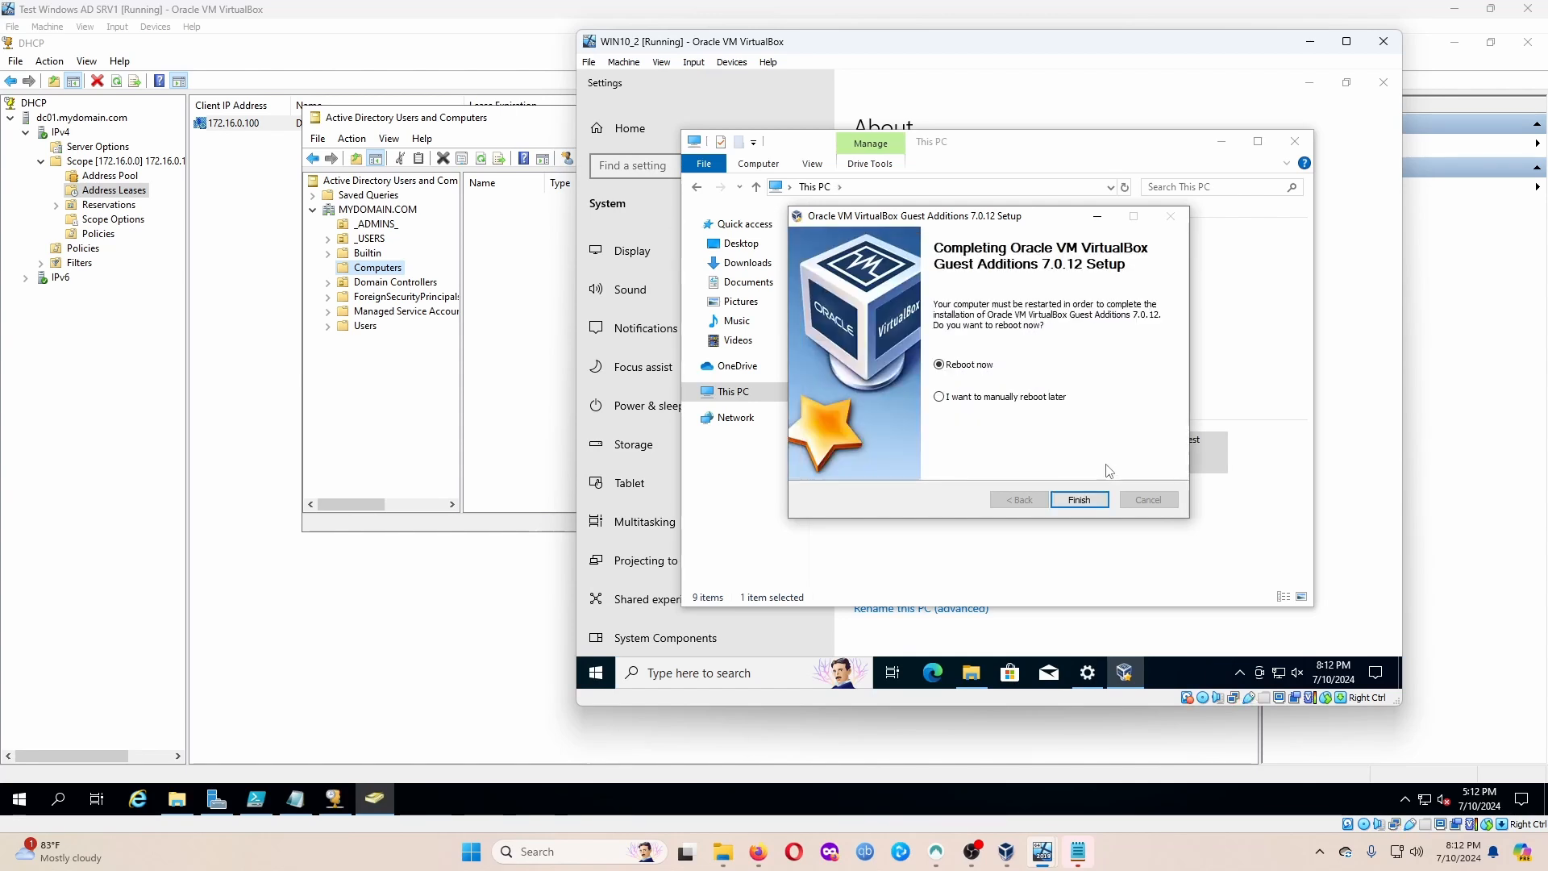
{"action": "left_click", "coordinate": [1081, 500]}
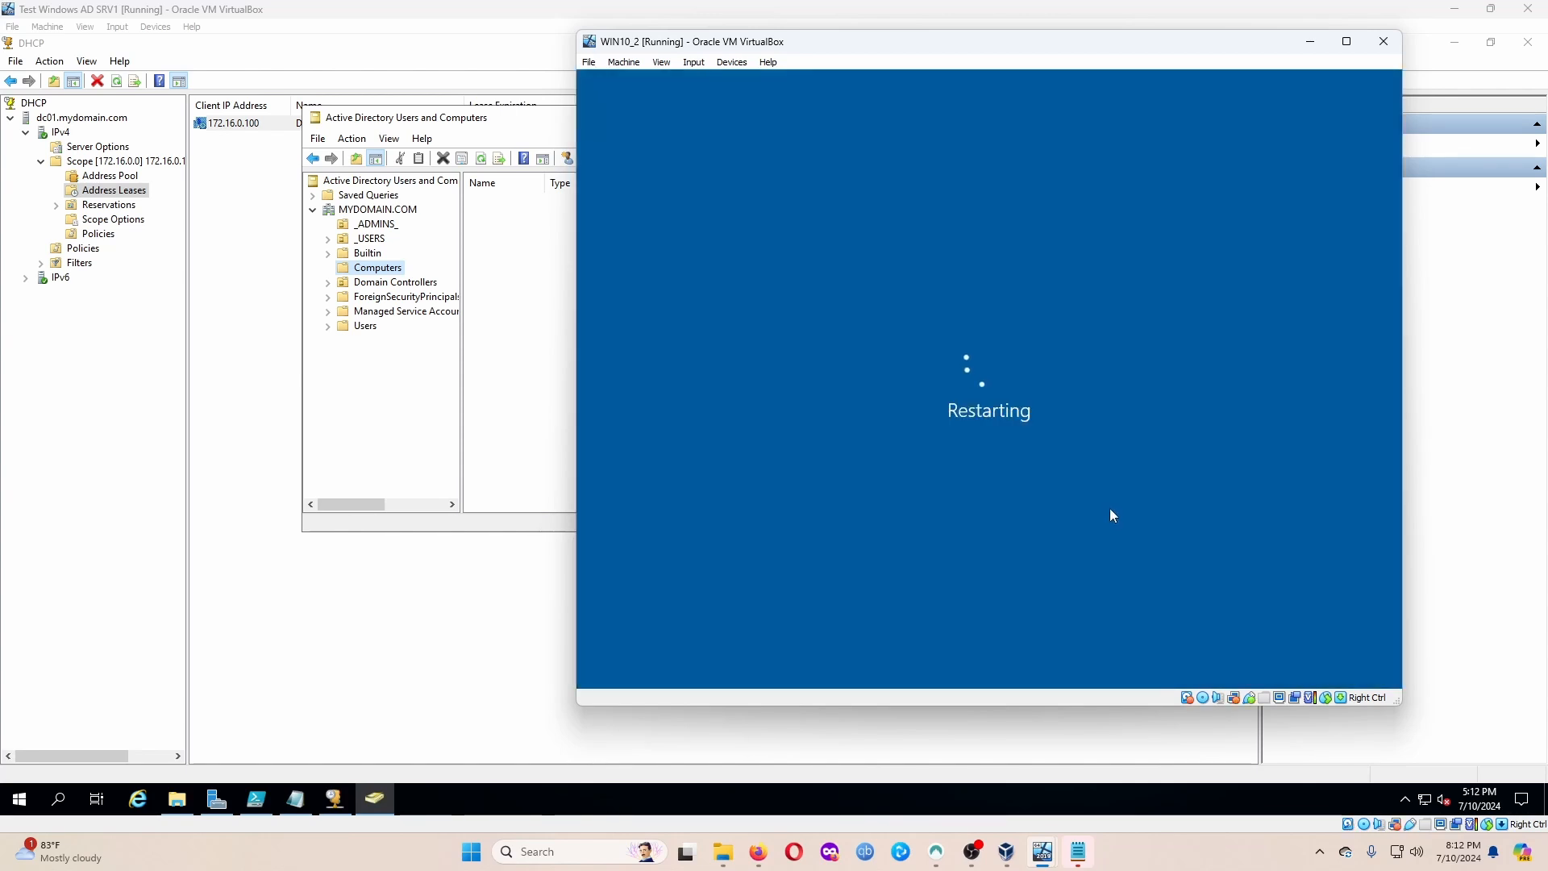
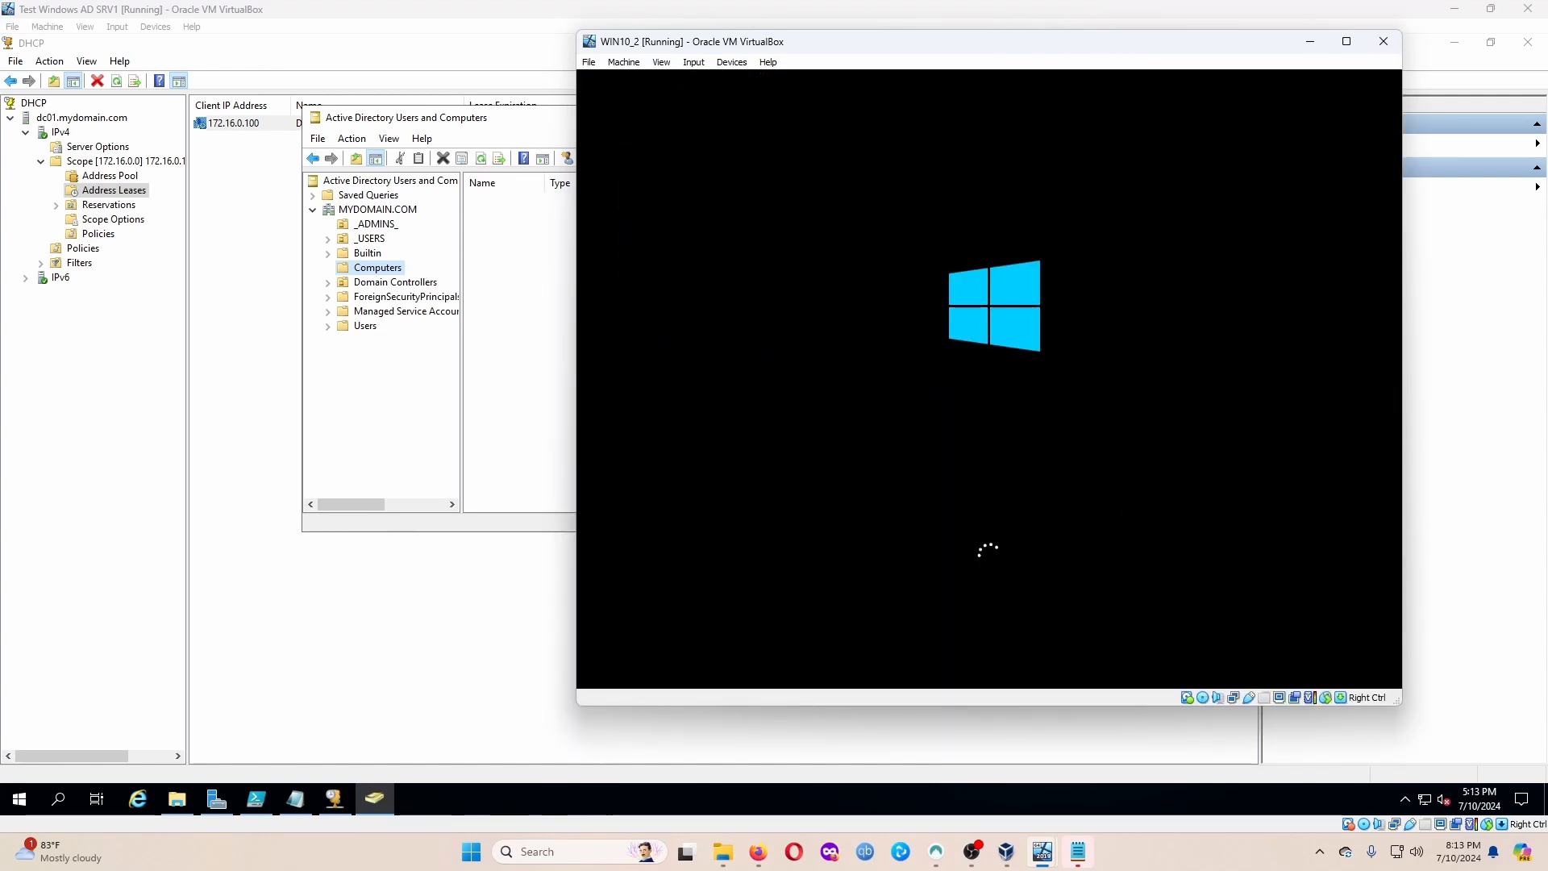
Move the ADUC console left and bring the WIN10_2 client VM, at its lock screen, to the front.
{"action": "left_click", "coordinate": [298, 101]}
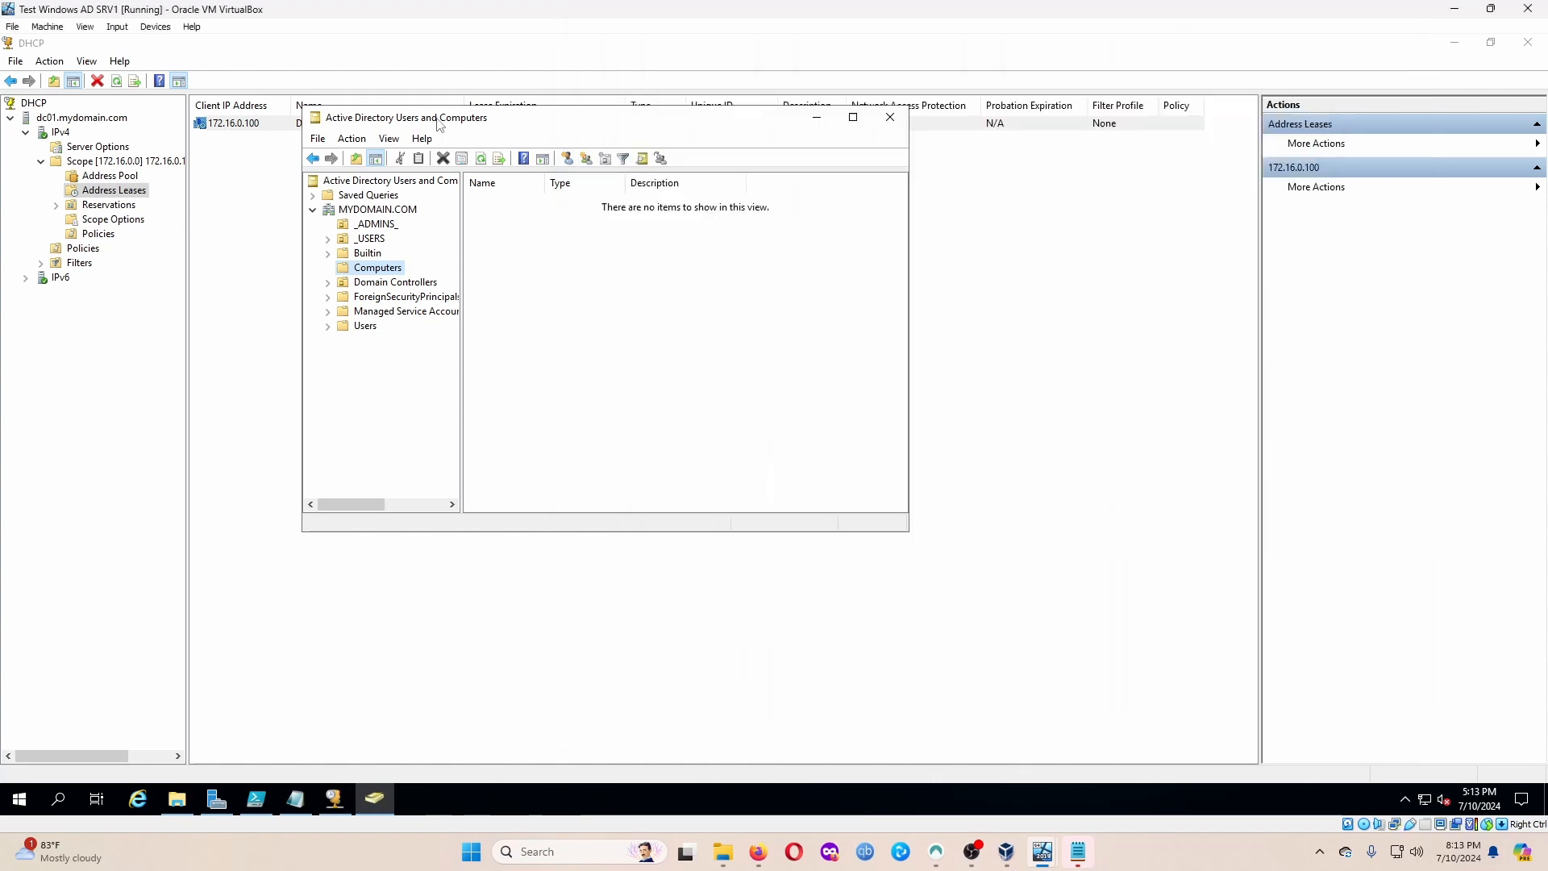
{"action": "left_click_drag", "start_coordinate": [386, 117], "coordinate": [184, 109]}
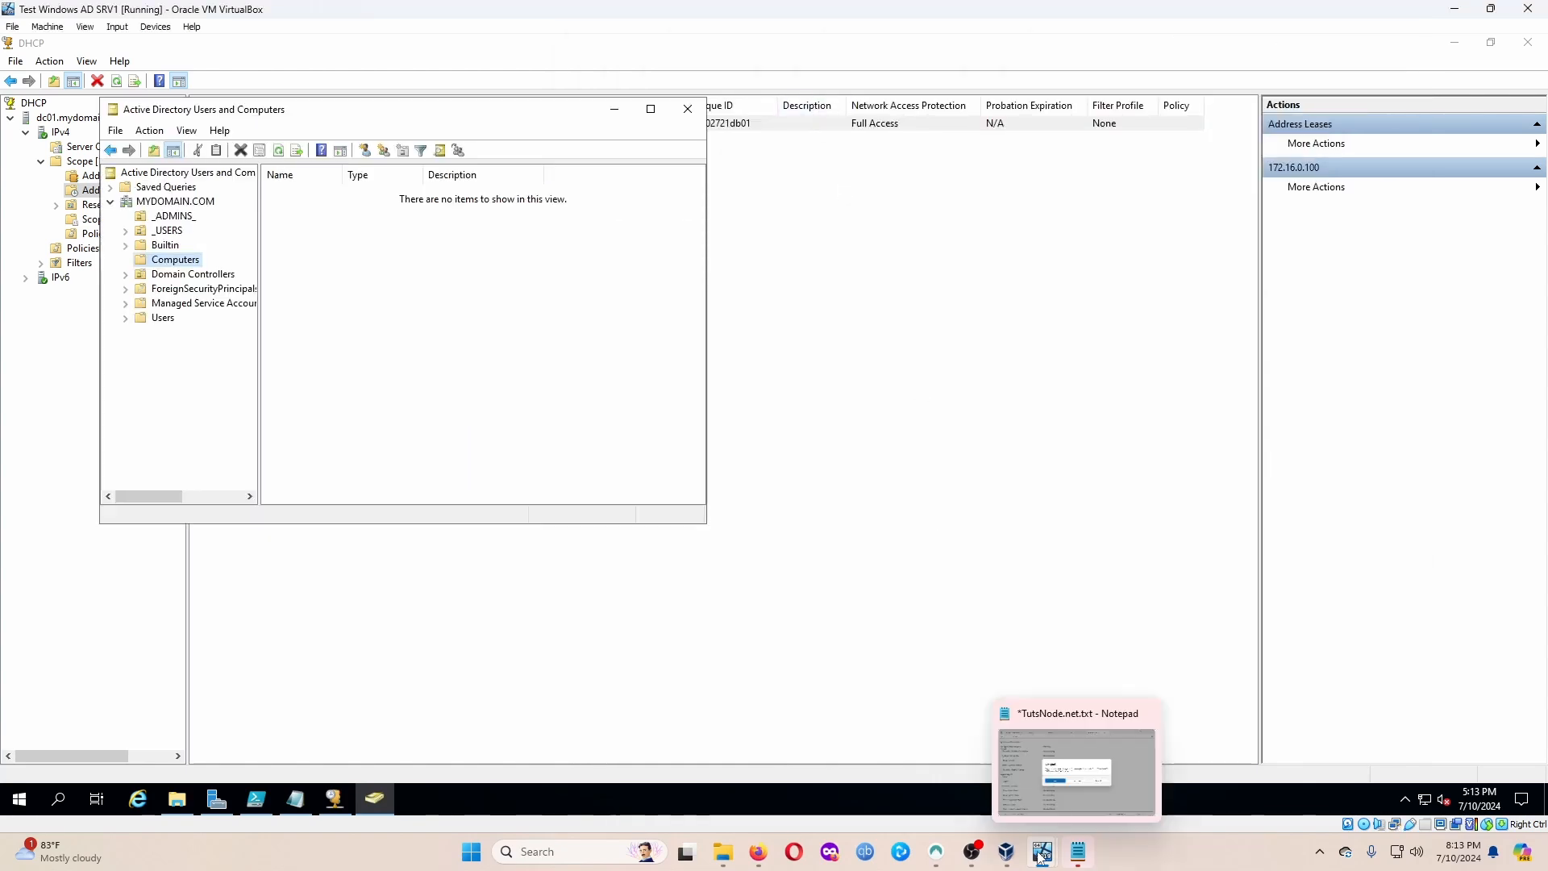
{"action": "mouse_move", "coordinate": [1042, 851]}
{"action": "left_click", "coordinate": [1130, 764]}
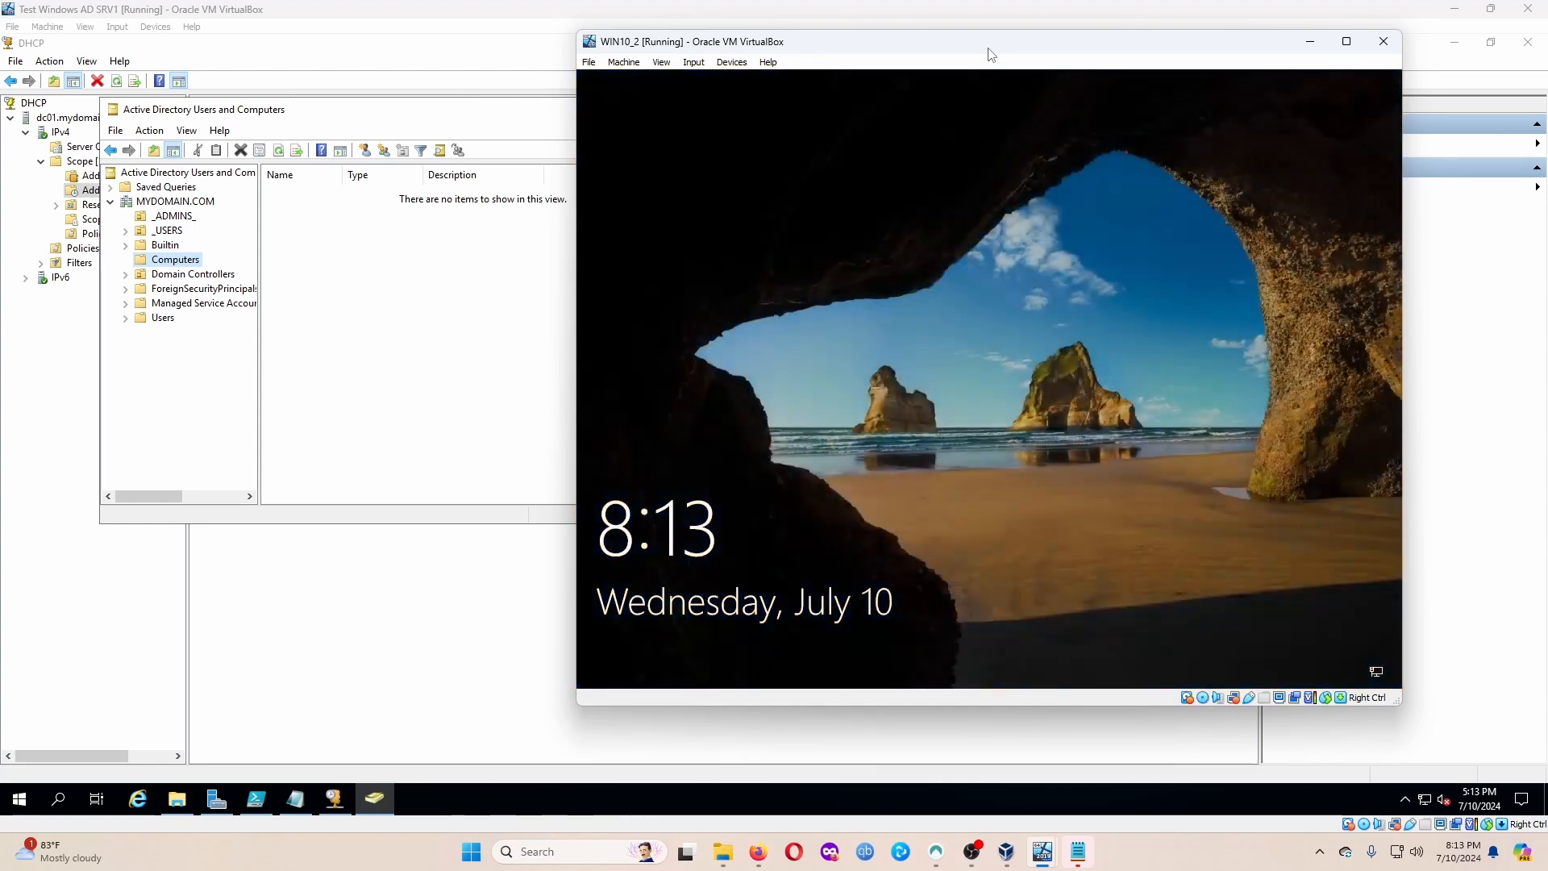
Send Ctrl-Alt-Del to the client, choose Other user, and clear a mistyped user name.
{"action": "left_click", "coordinate": [694, 62]}
{"action": "mouse_move", "coordinate": [758, 80]}
{"action": "left_click", "coordinate": [859, 125]}
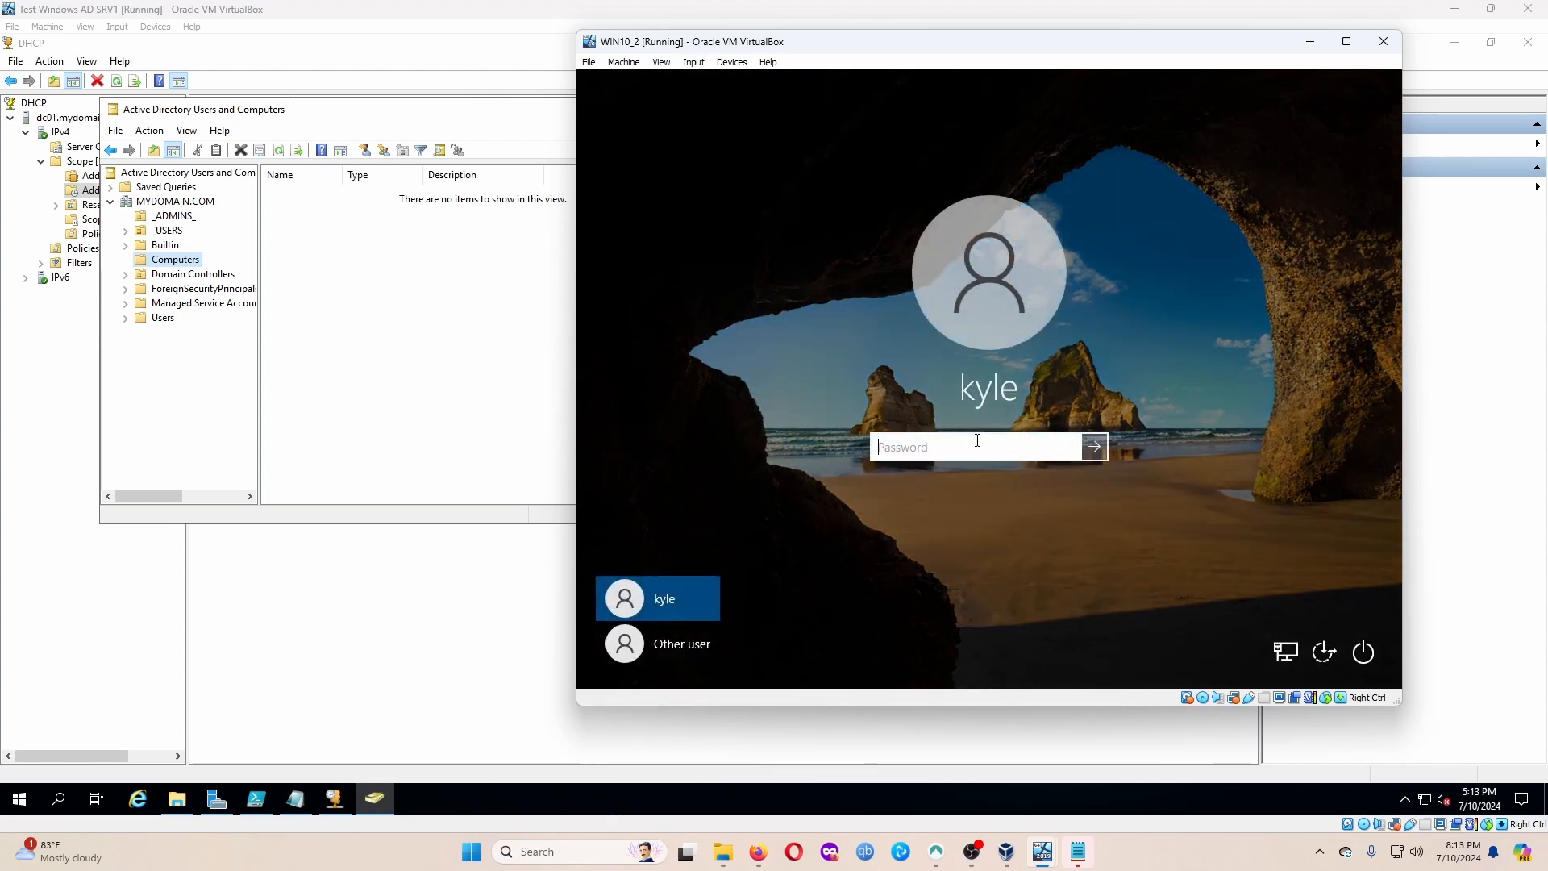
{"action": "left_click", "coordinate": [685, 643]}
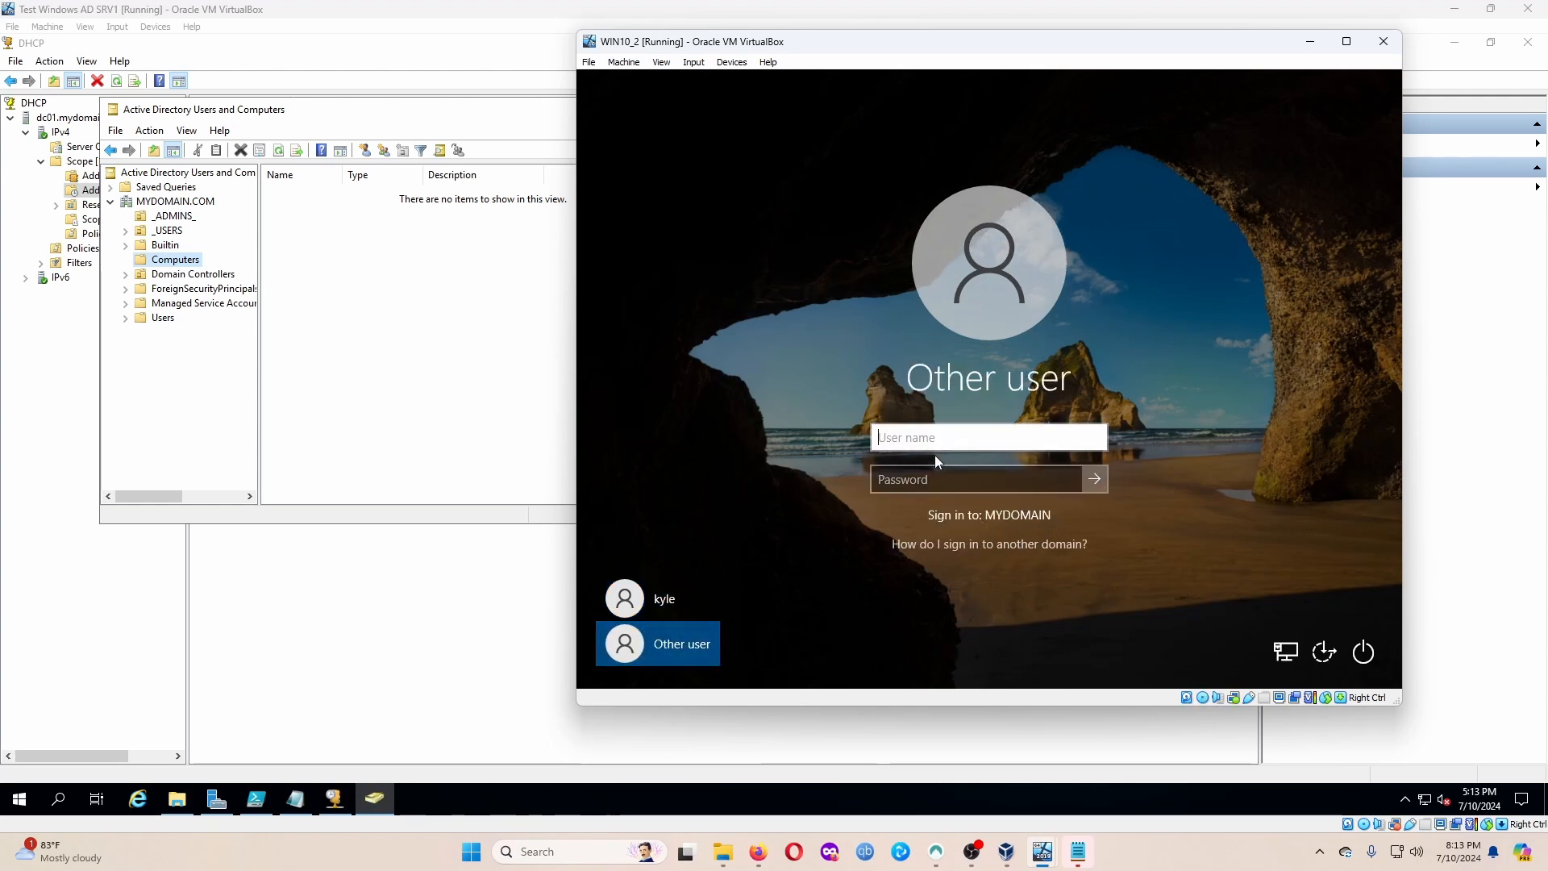
{"action": "type", "text": "a-king"}
{"action": "key", "text": "ctrl+a"}
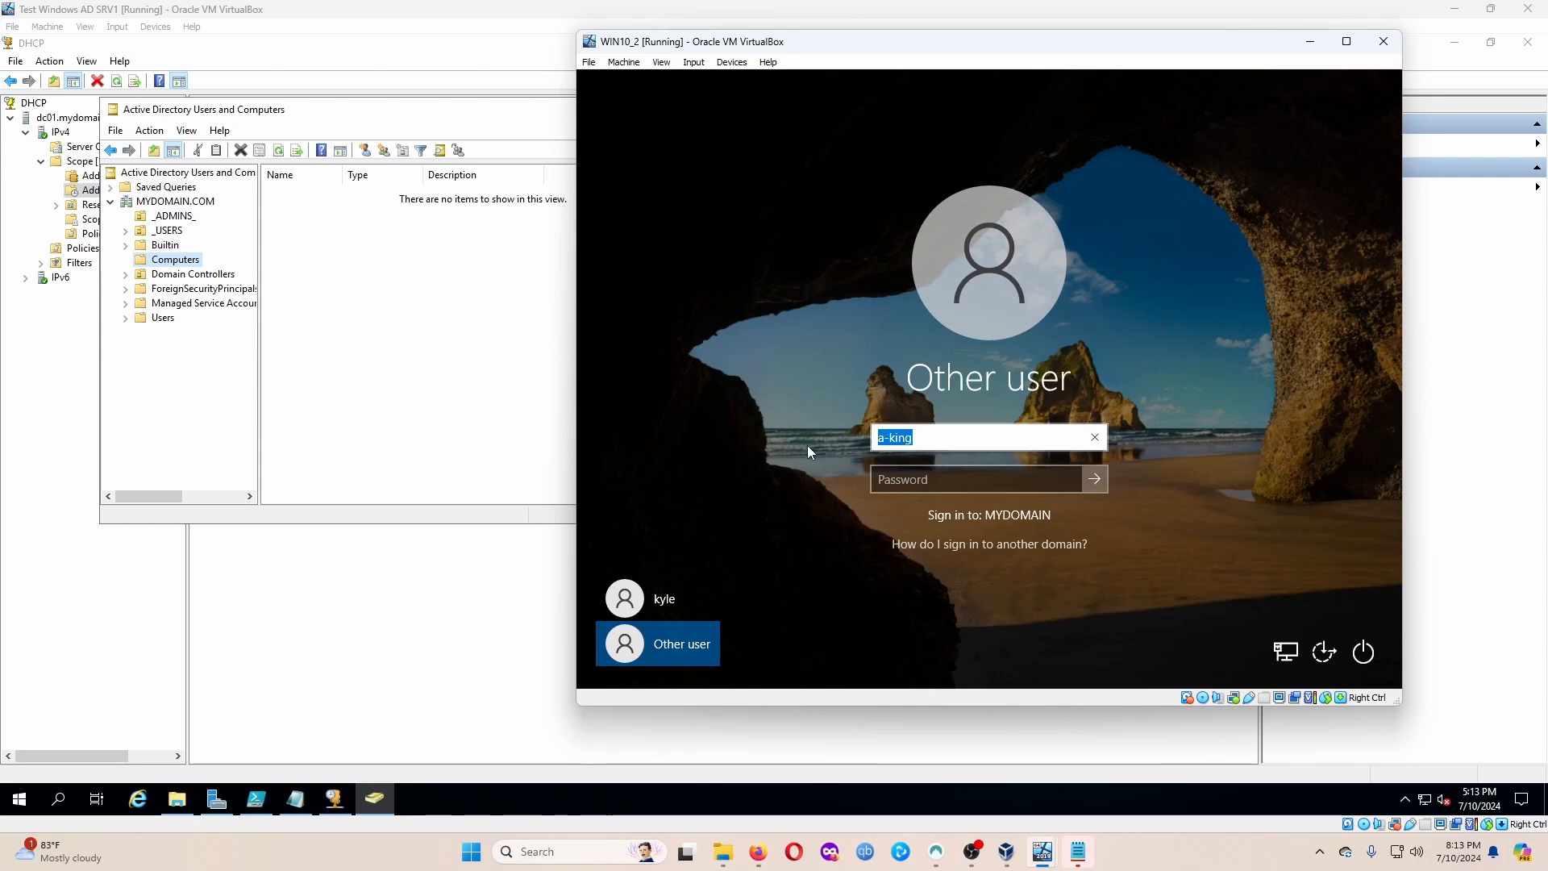
{"action": "key", "text": "BackSpace"}
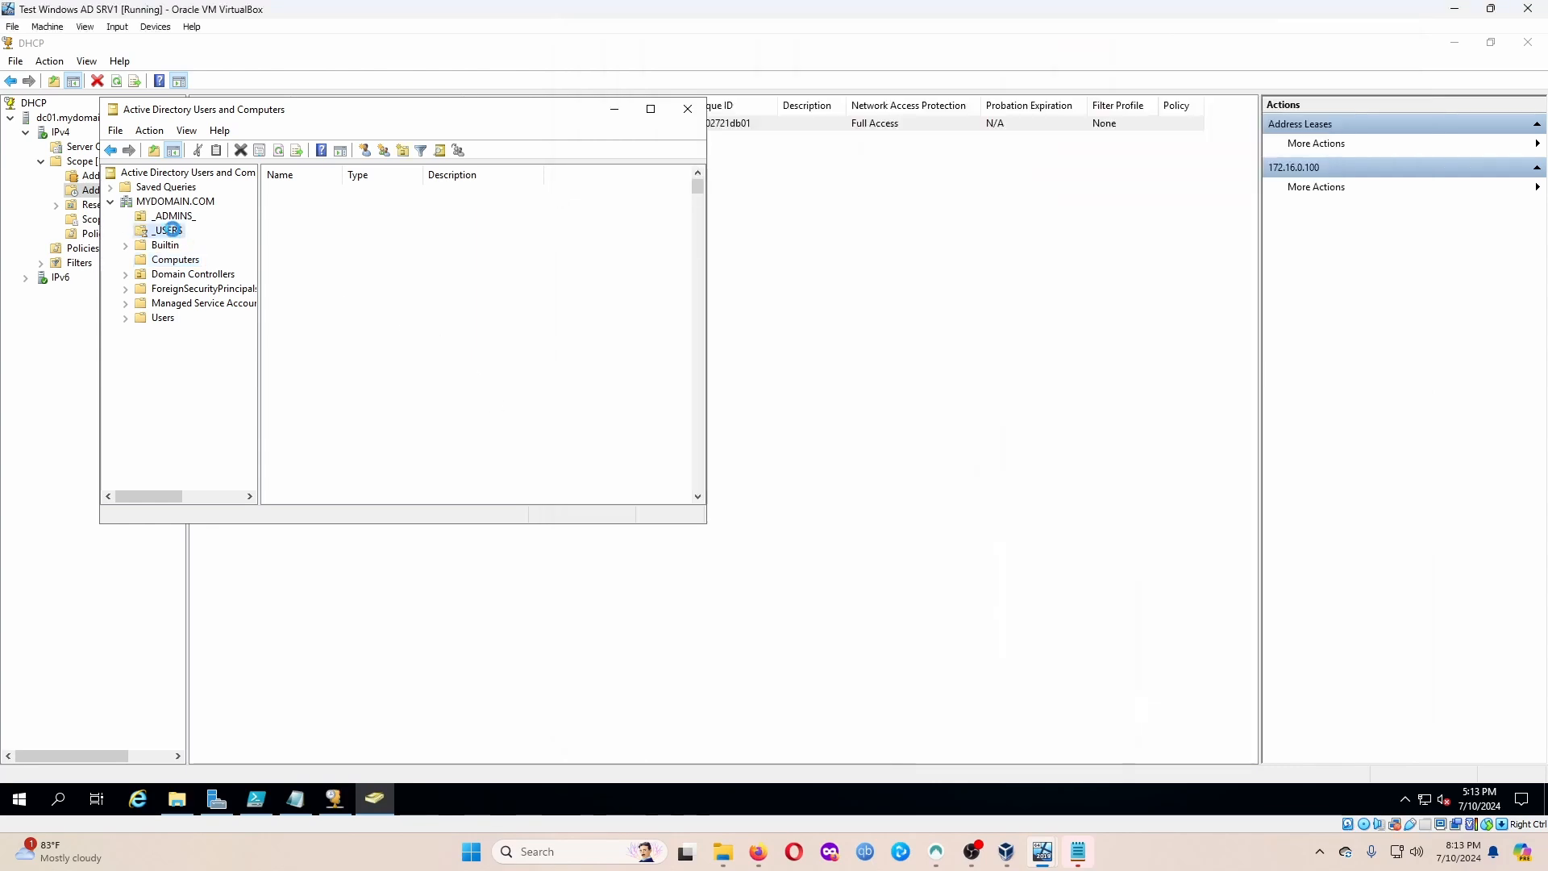
Look up a domain user account in the server's _USERS container, then return to the client.
{"action": "left_click", "coordinate": [174, 231]}
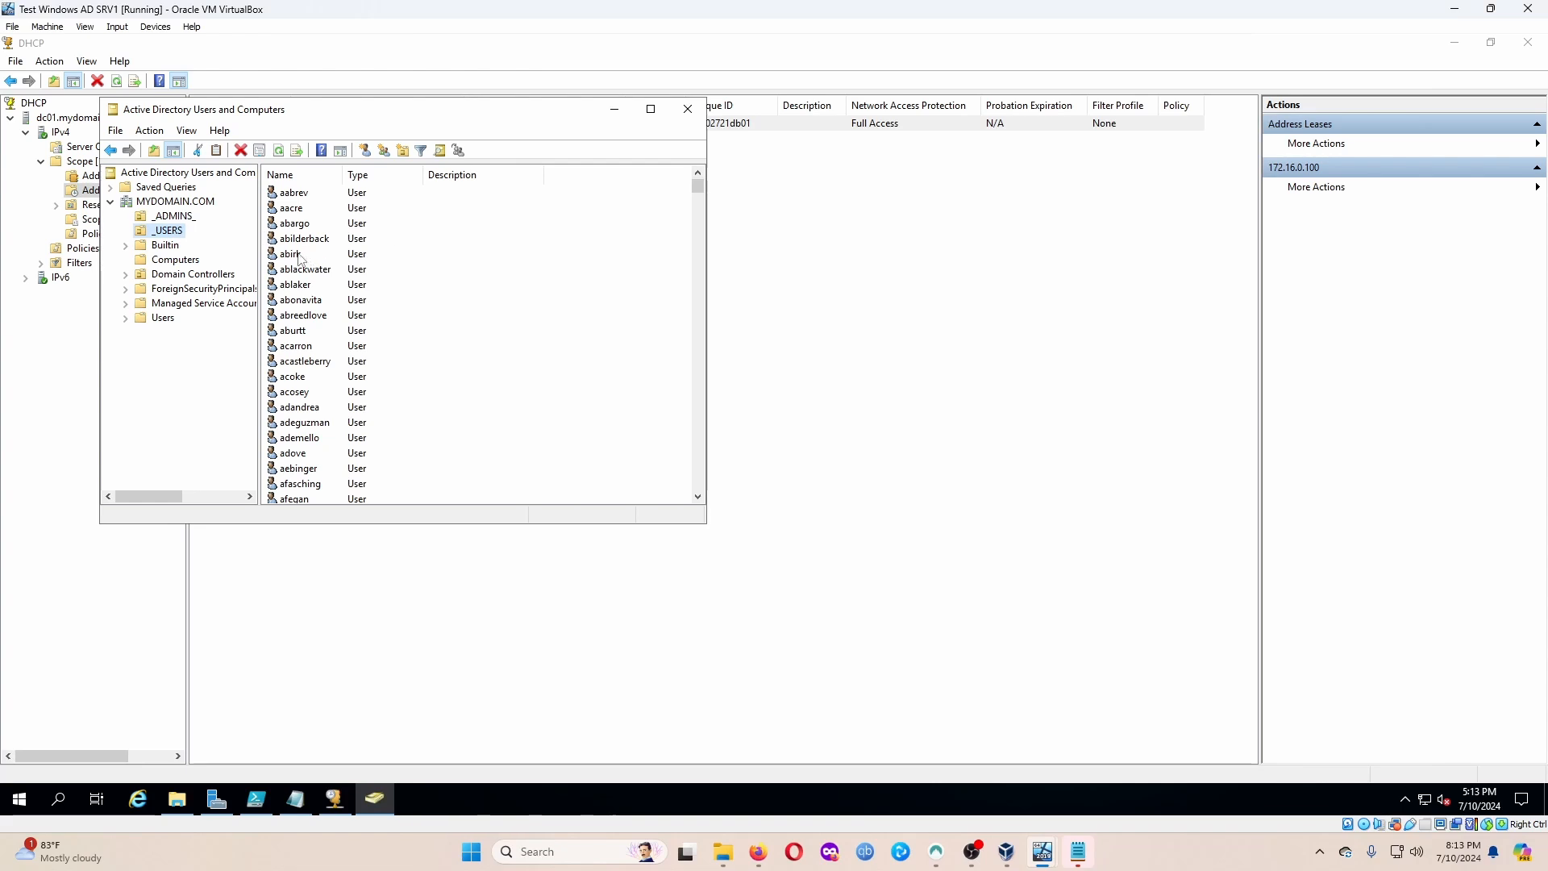
{"action": "left_click", "coordinate": [300, 256]}
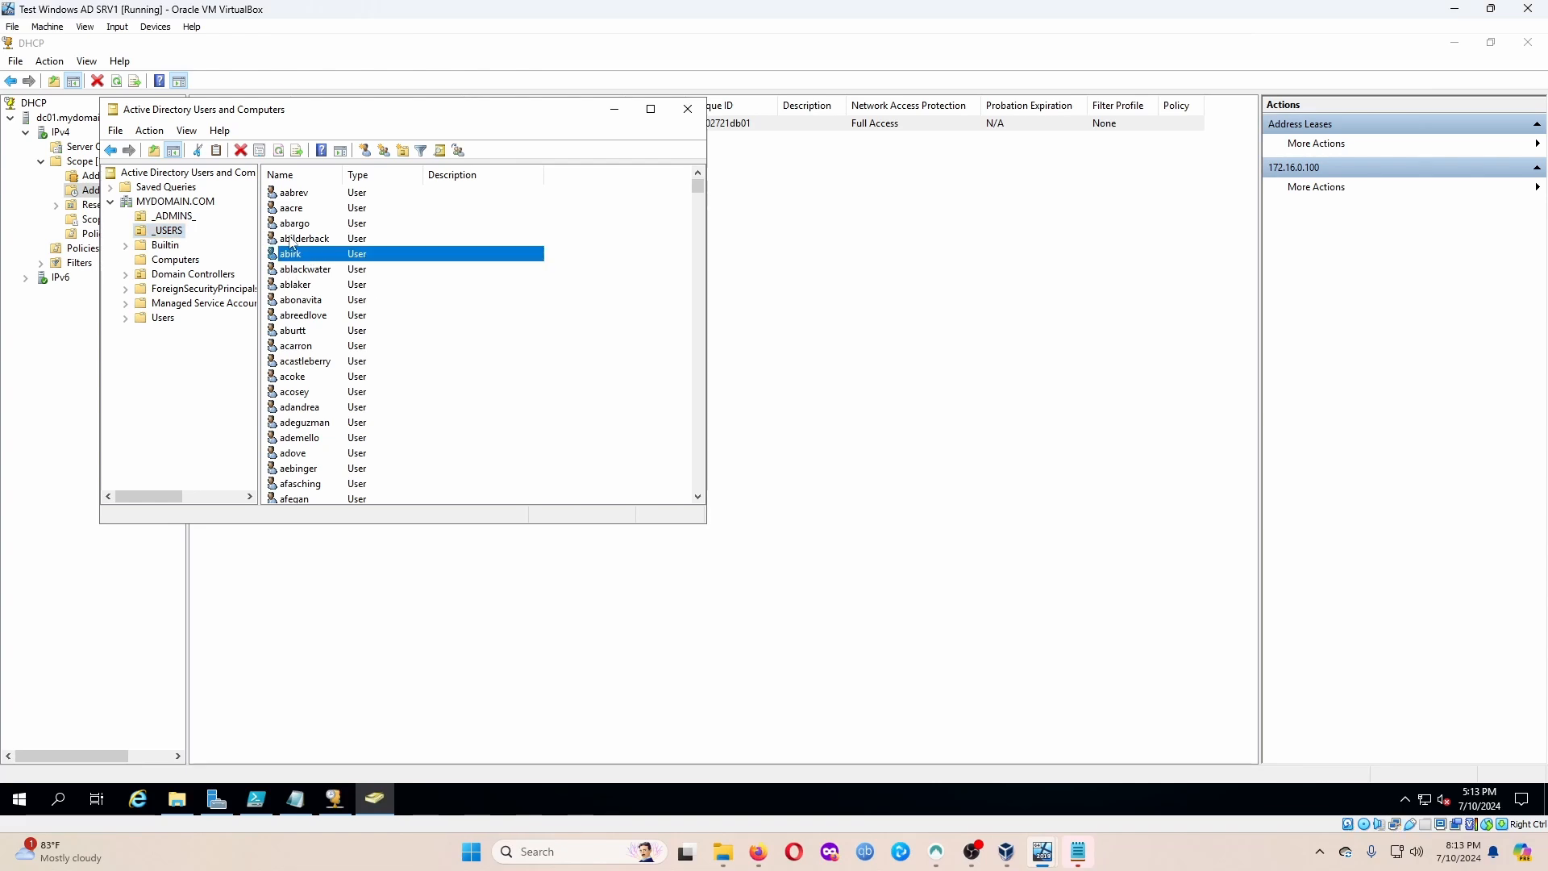
{"action": "scroll", "coordinate": [321, 370], "scroll_direction": "down", "scroll_amount": 6}
{"action": "left_click", "coordinate": [305, 379]}
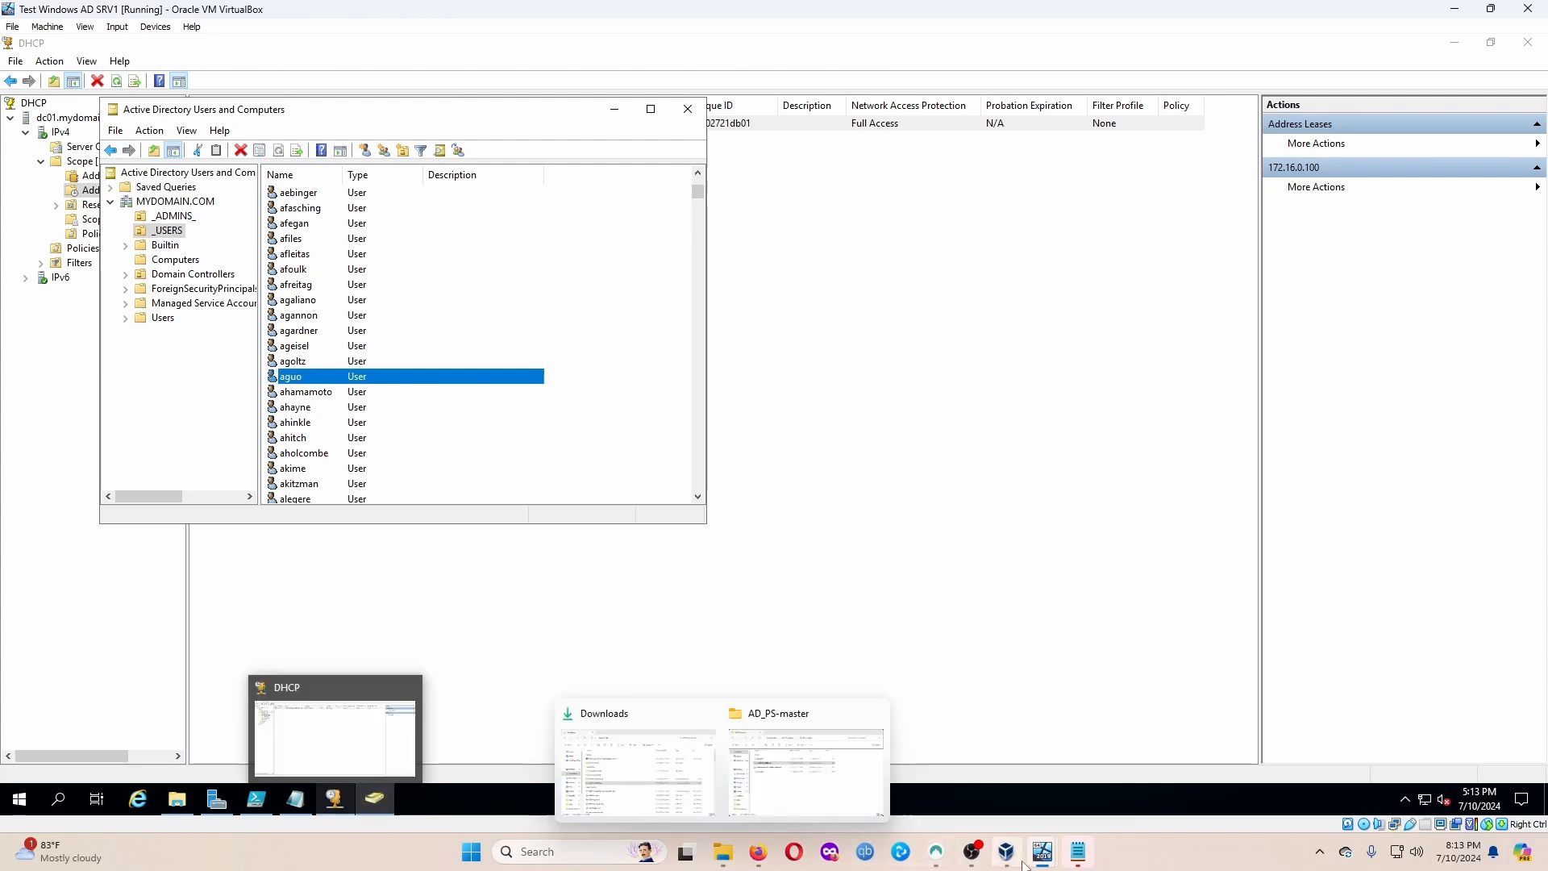
{"action": "mouse_move", "coordinate": [1034, 864]}
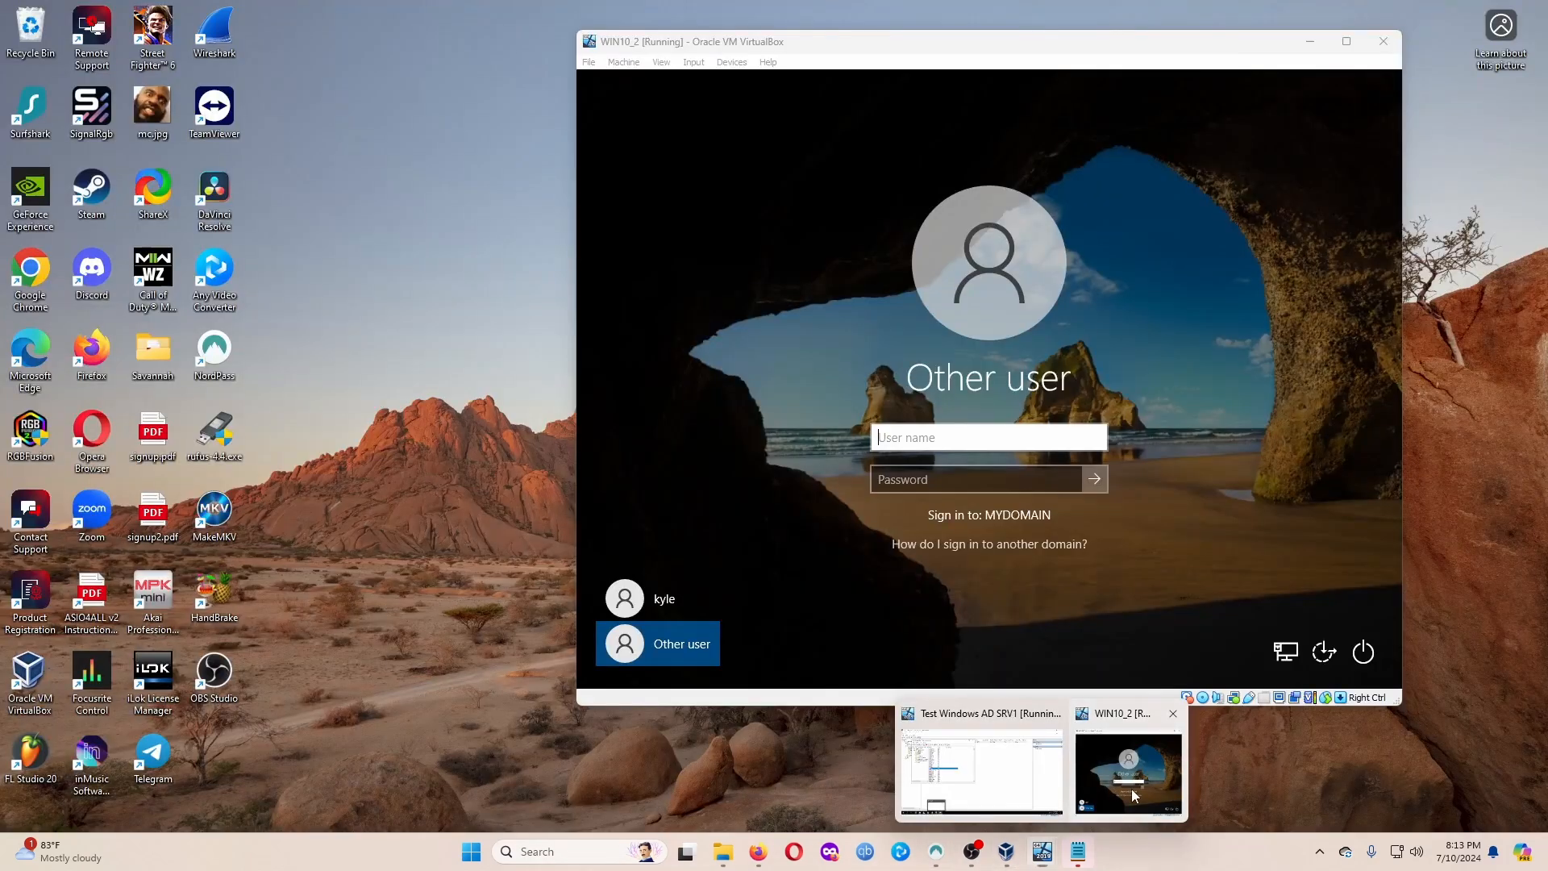
{"action": "left_click", "coordinate": [1129, 769]}
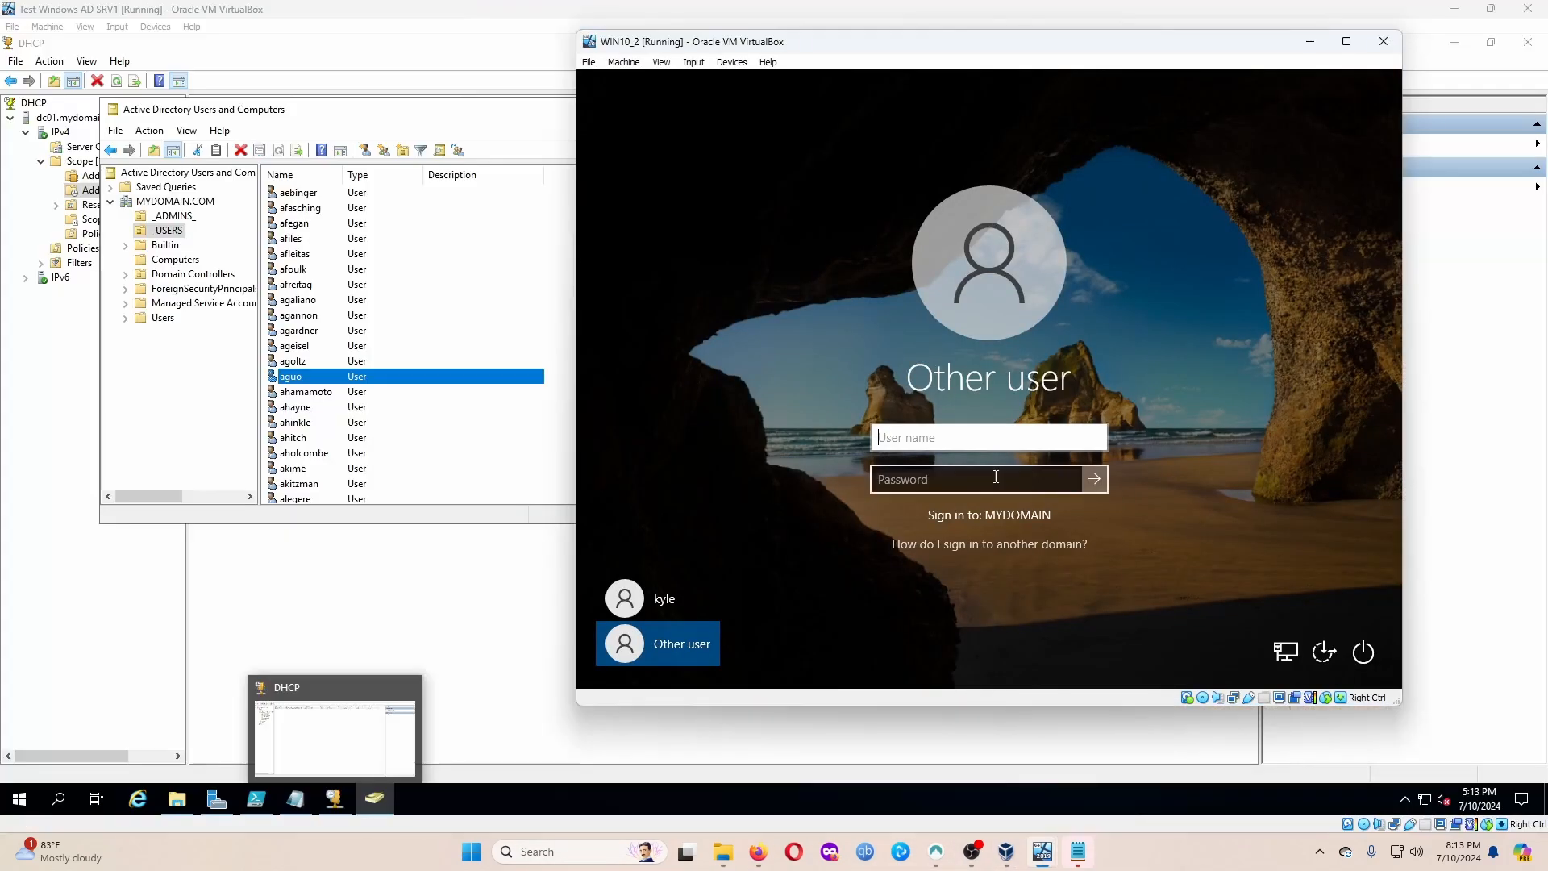
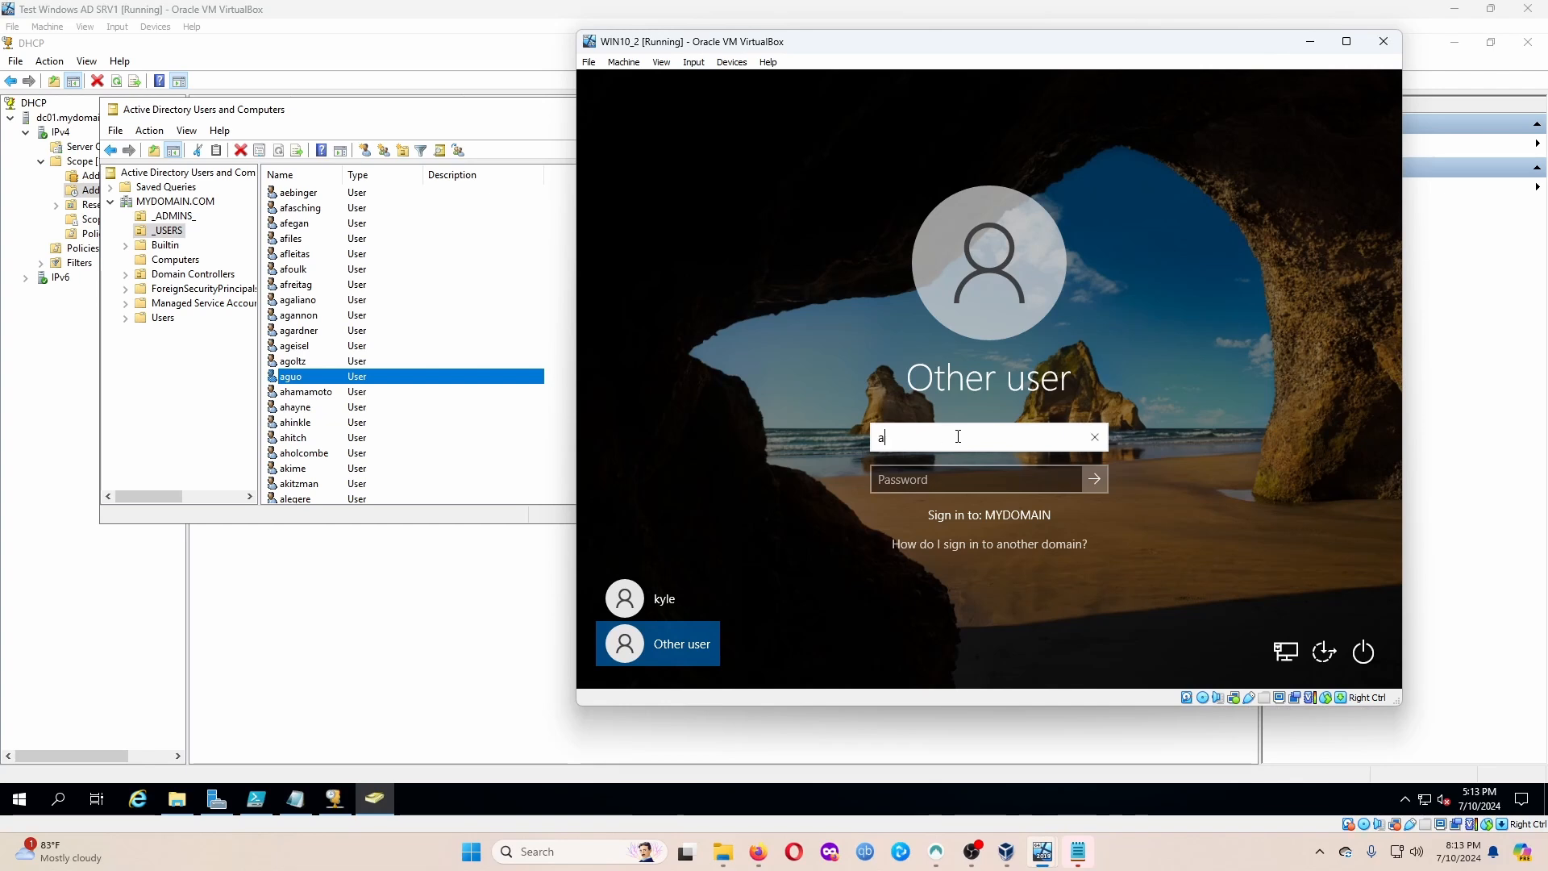
Sign in to the client with the chosen domain user's name and password.
{"action": "key", "text": "Tab"}
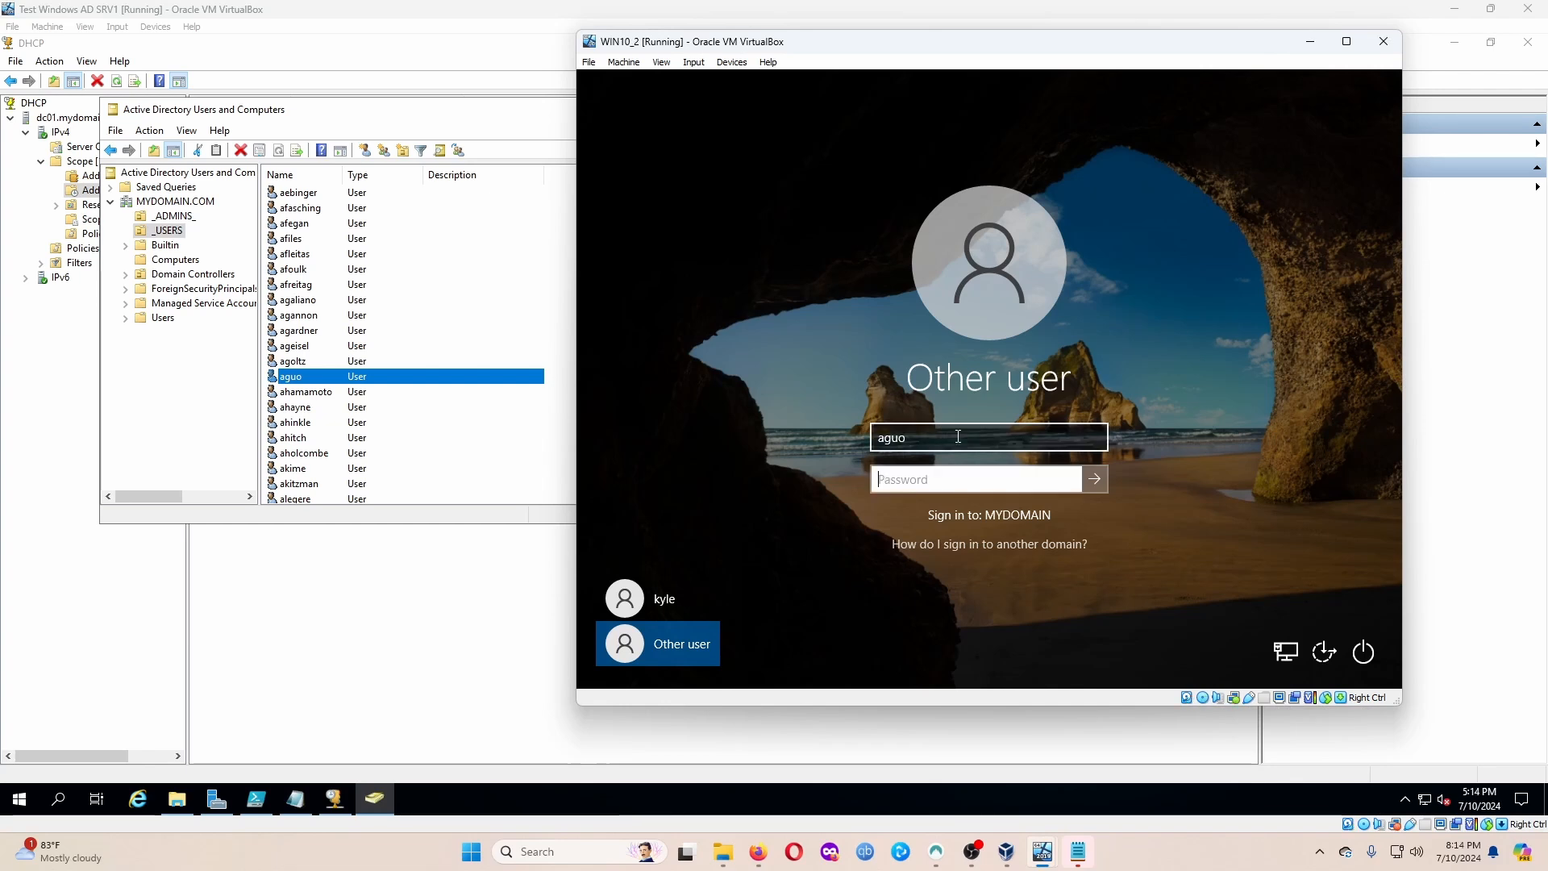
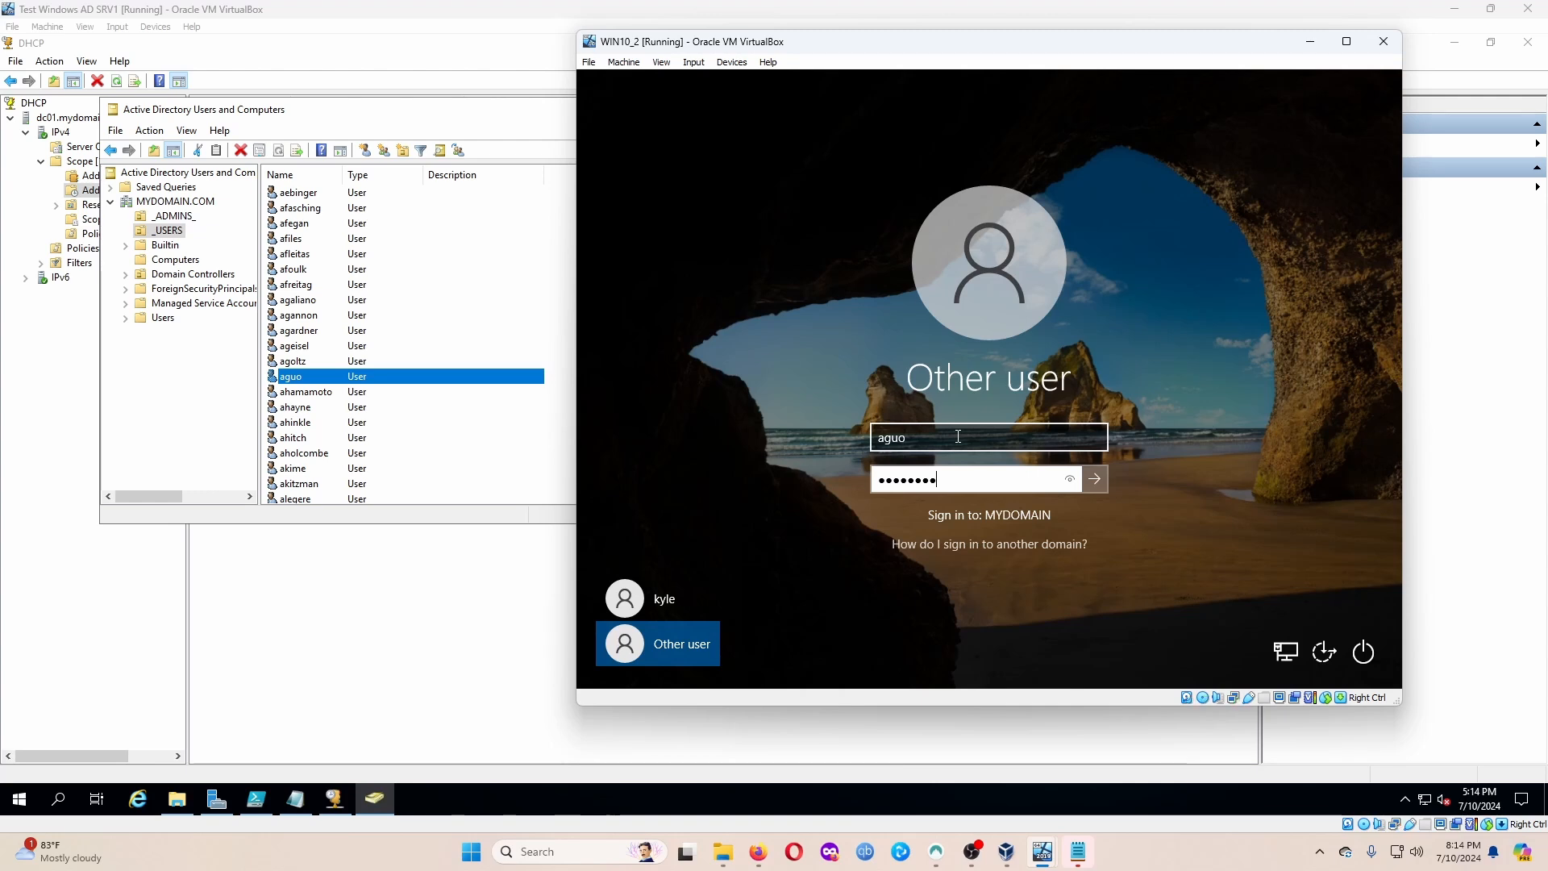
{"action": "key", "text": "Return"}
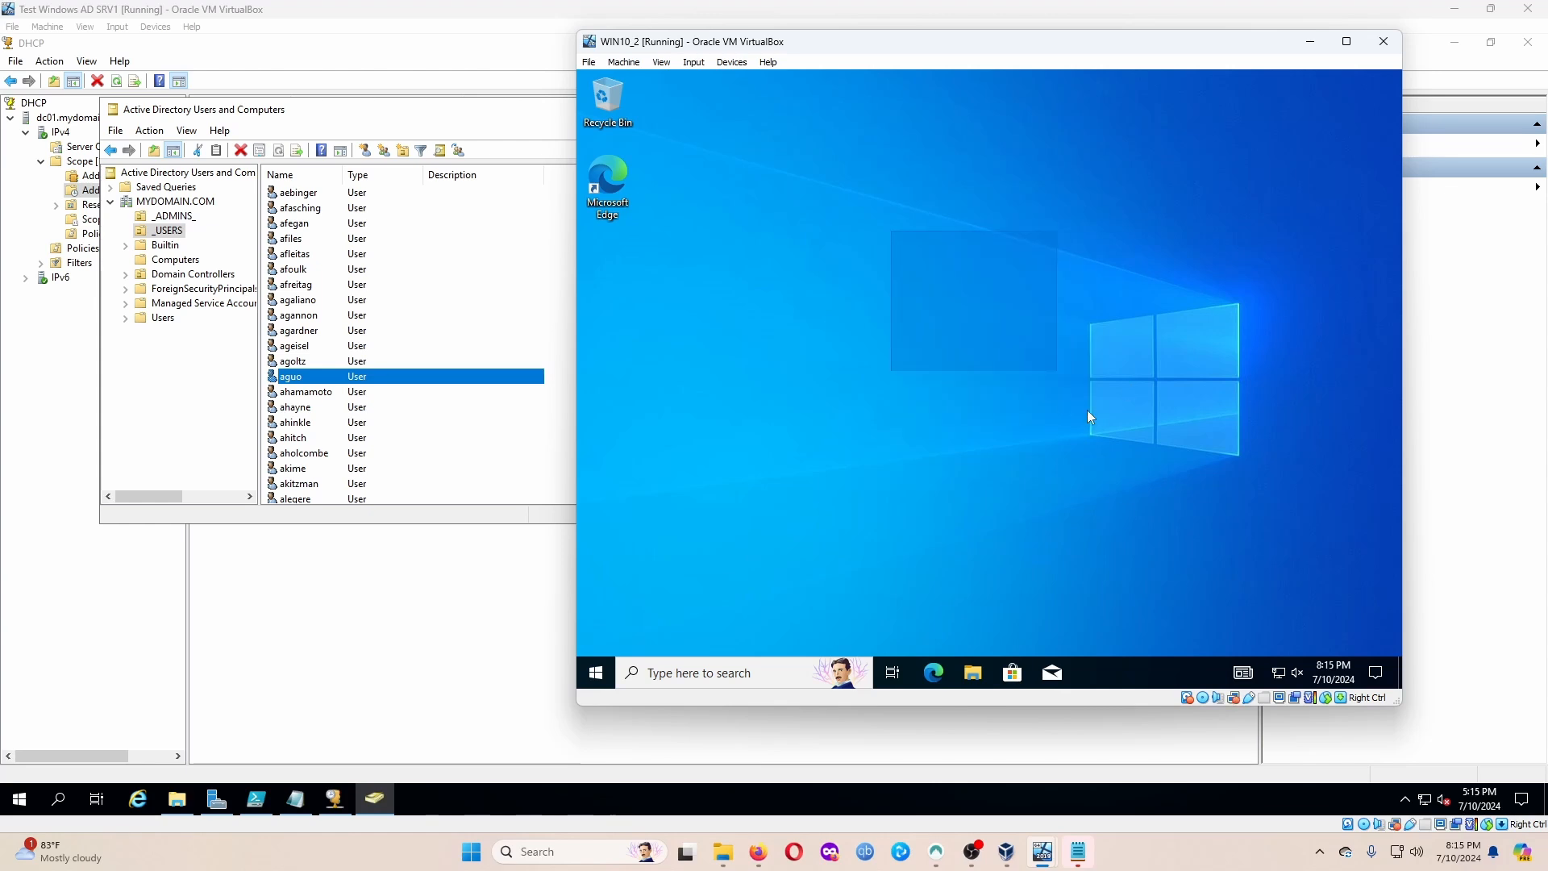
Run whoami in a client Command Prompt, then view the server's empty Computers container.
{"action": "left_click", "coordinate": [641, 674]}
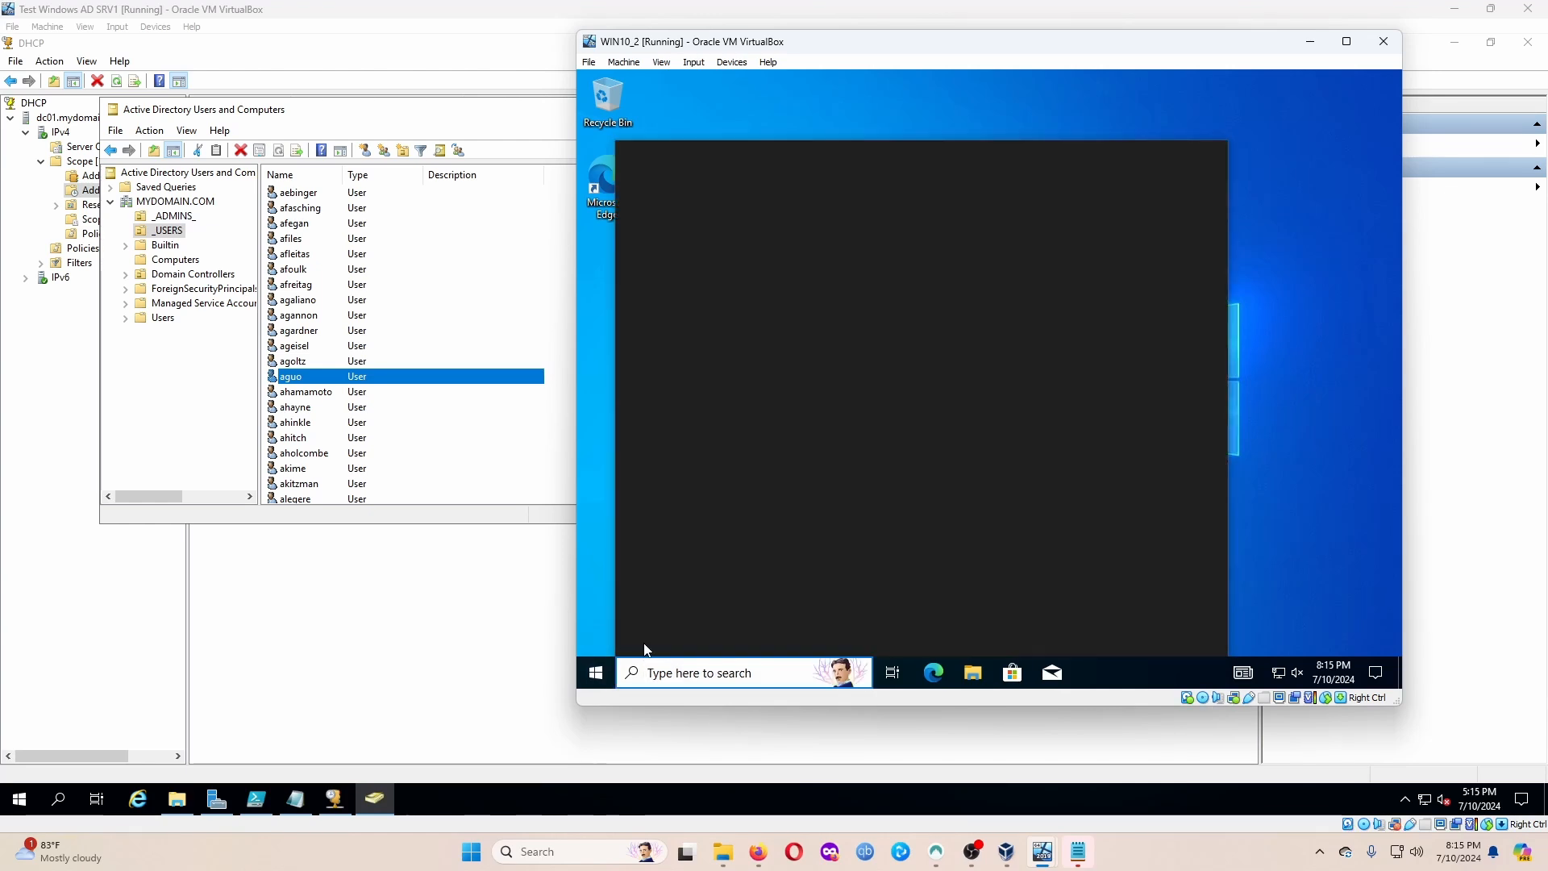
{"action": "type", "text": "cmd"}
{"action": "key", "text": "Return"}
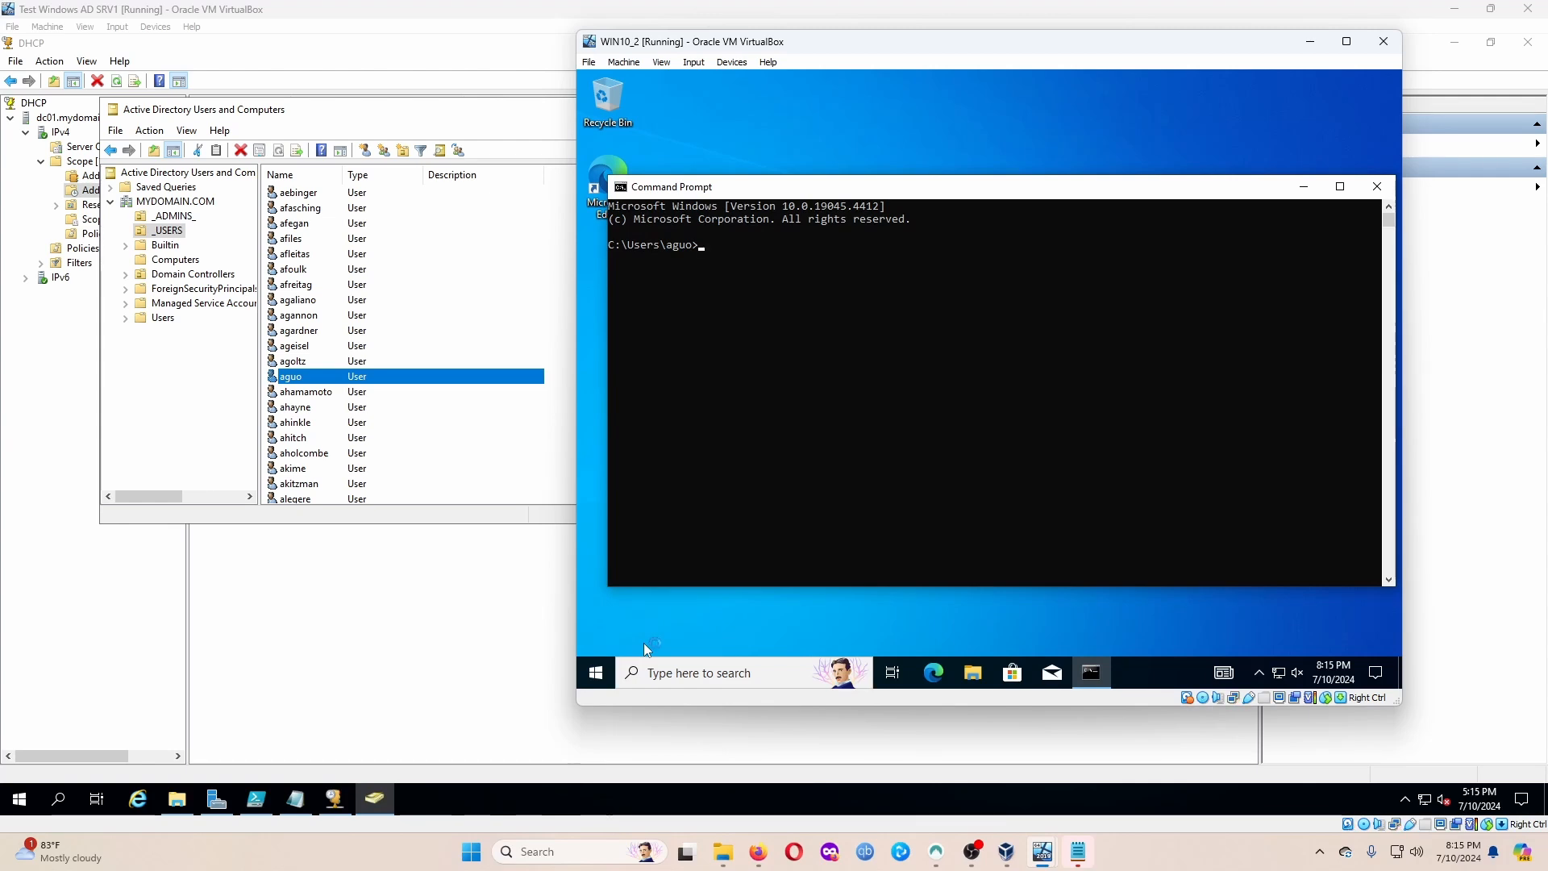
{"action": "type", "text": "whoami"}
{"action": "key", "text": "Return"}
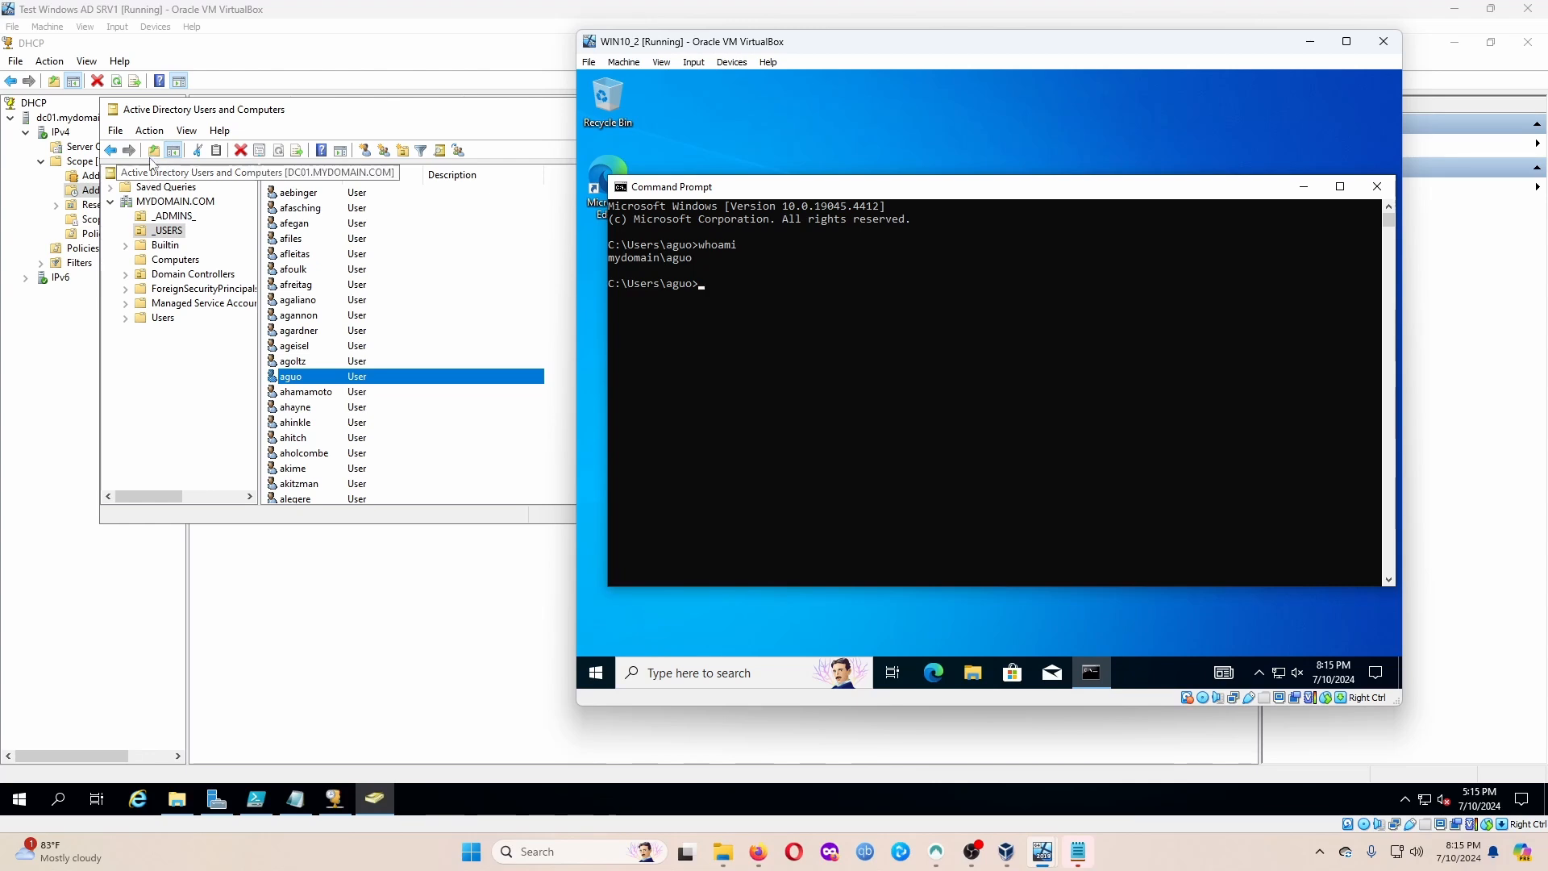
{"action": "left_click", "coordinate": [176, 260]}
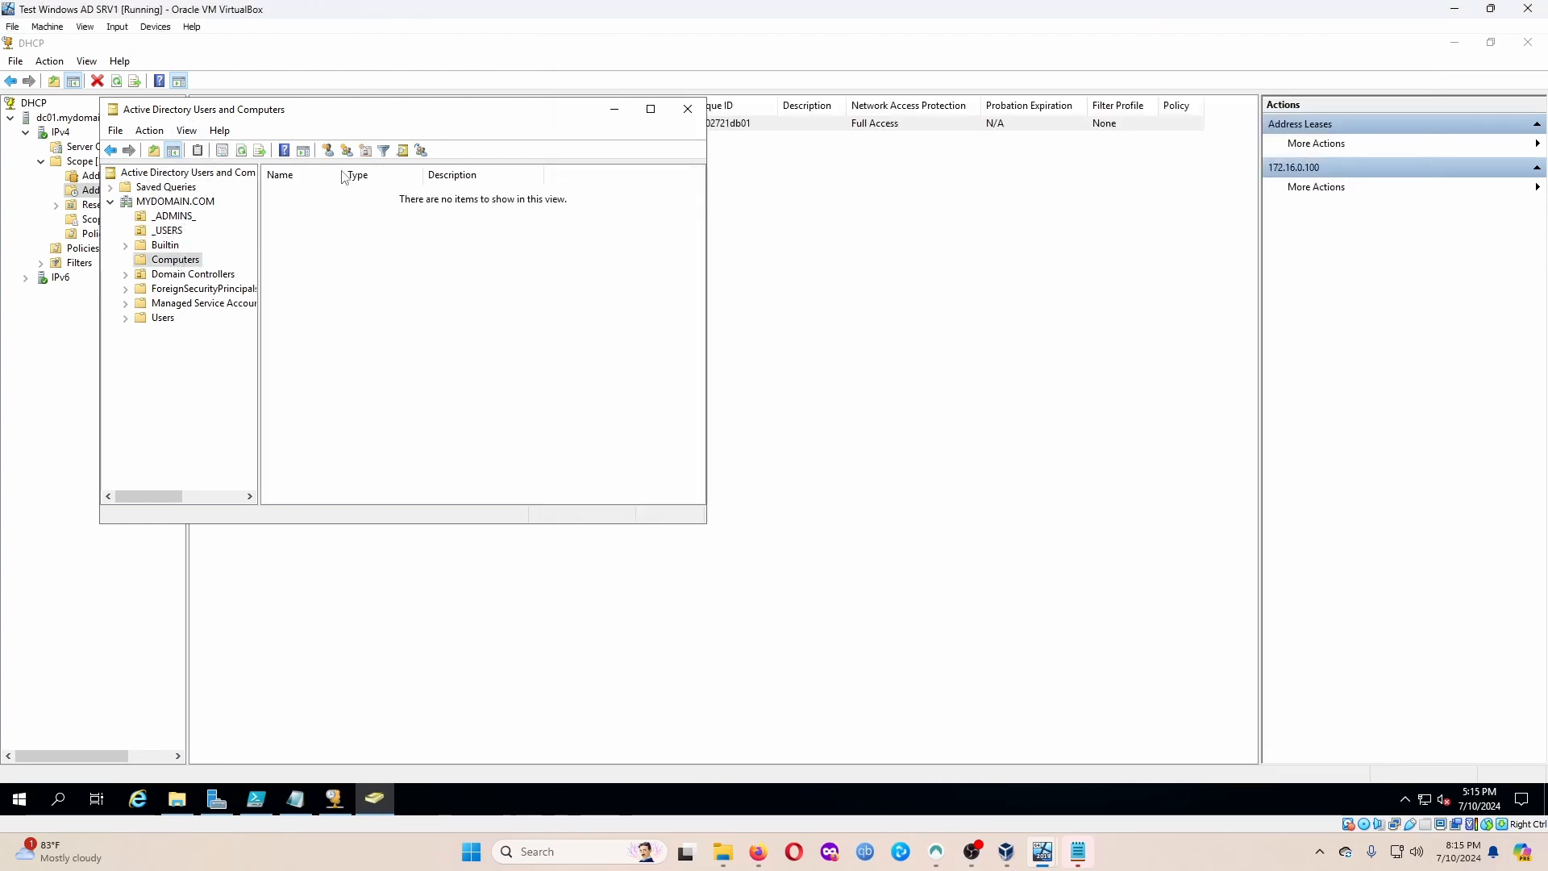
Select MYDOMAIN.COM and open CLIENT1's properties from the Computers container.
{"action": "left_click", "coordinate": [196, 203]}
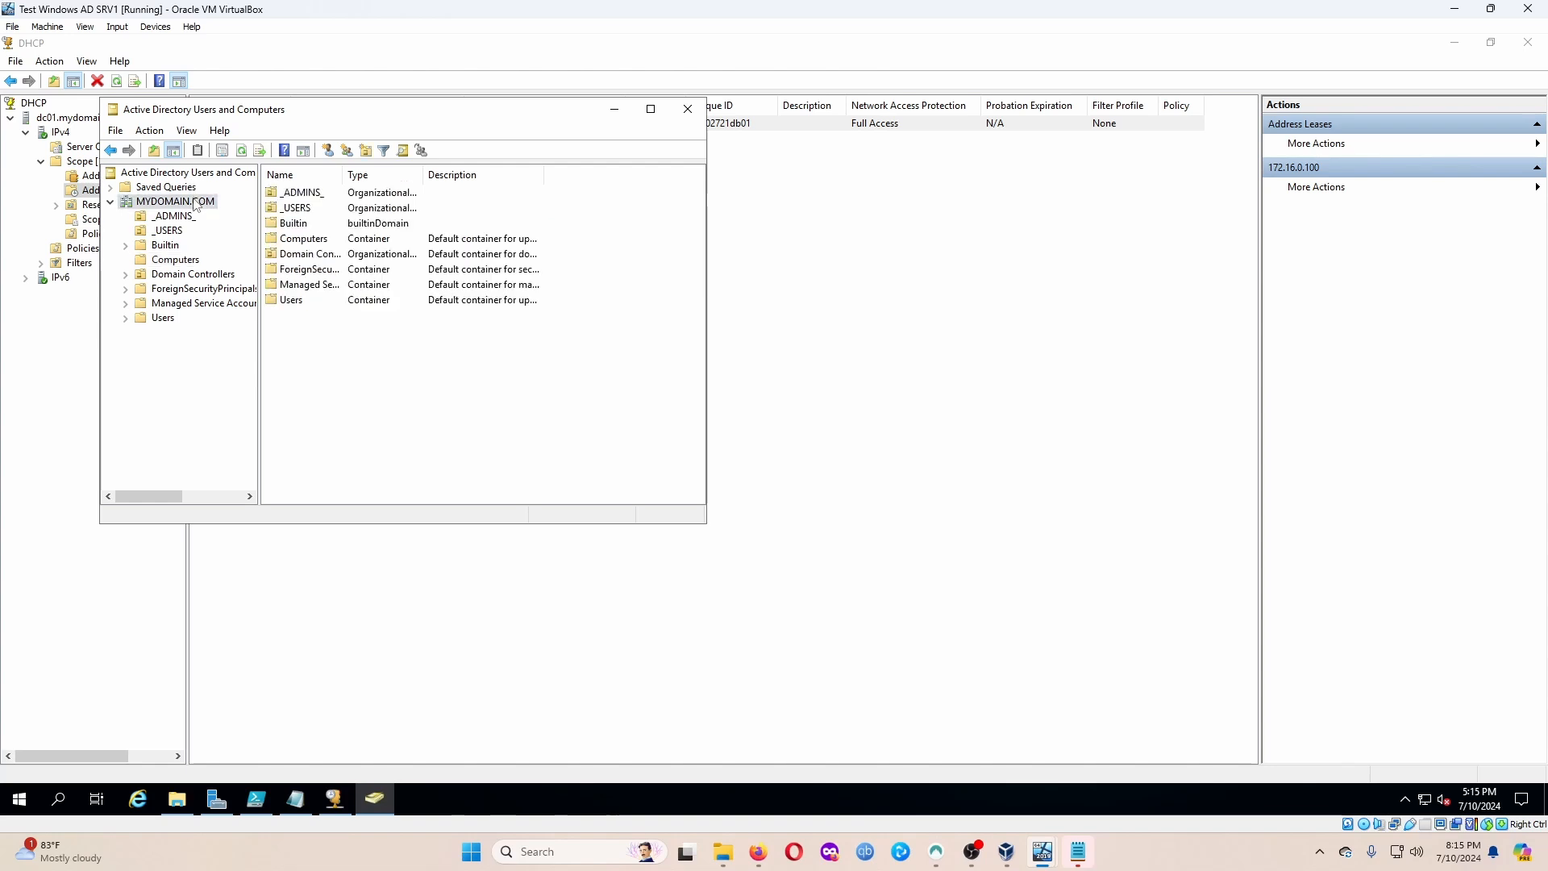
{"action": "right_click", "coordinate": [196, 203]}
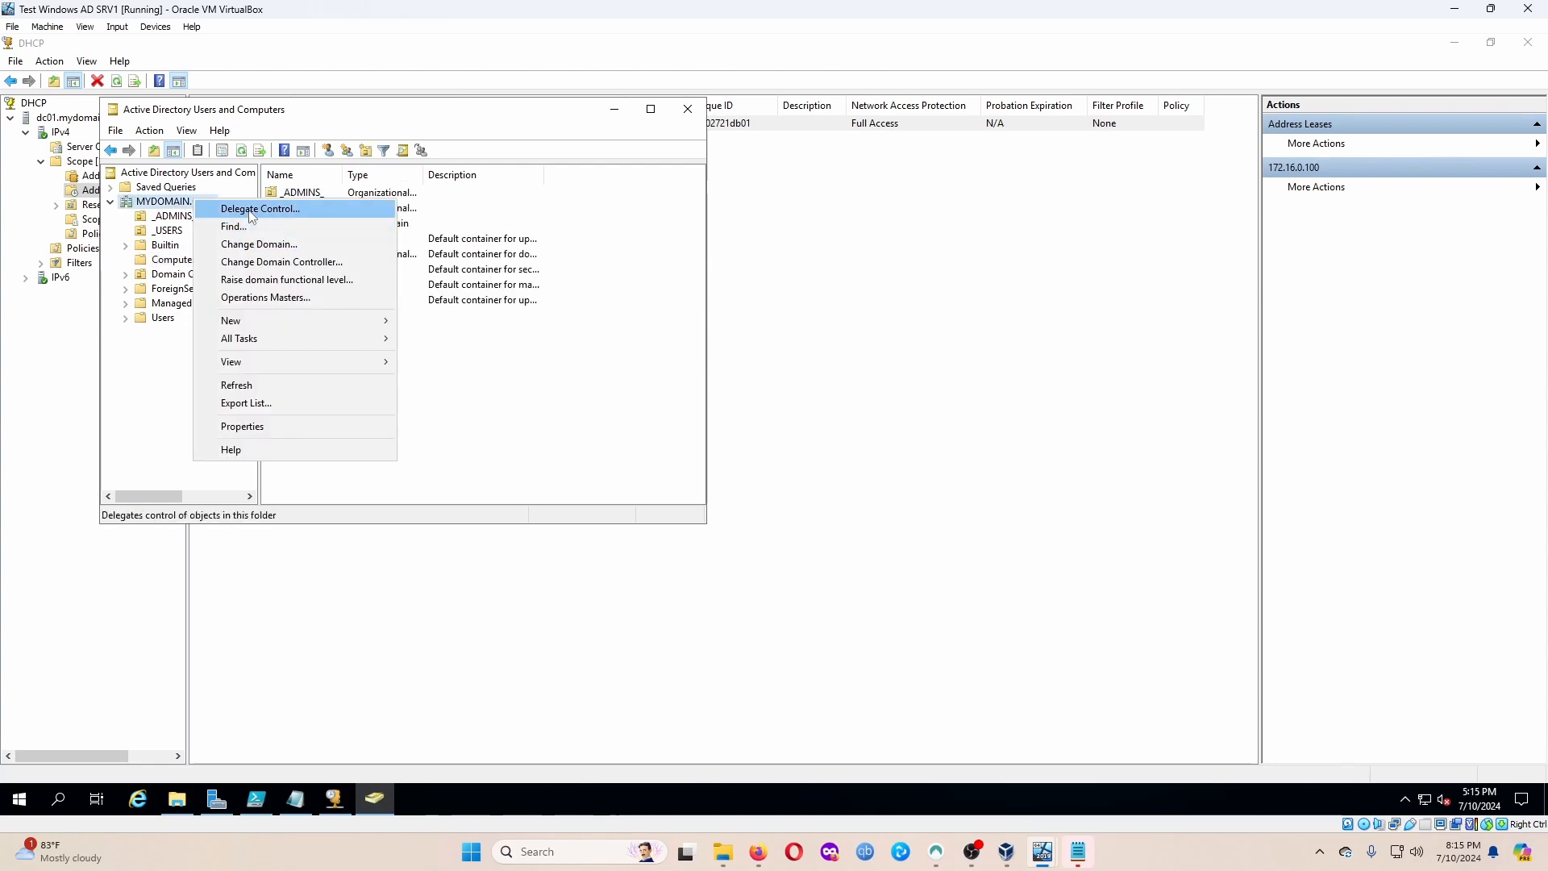
{"action": "left_click", "coordinate": [237, 385]}
{"action": "left_click", "coordinate": [176, 260]}
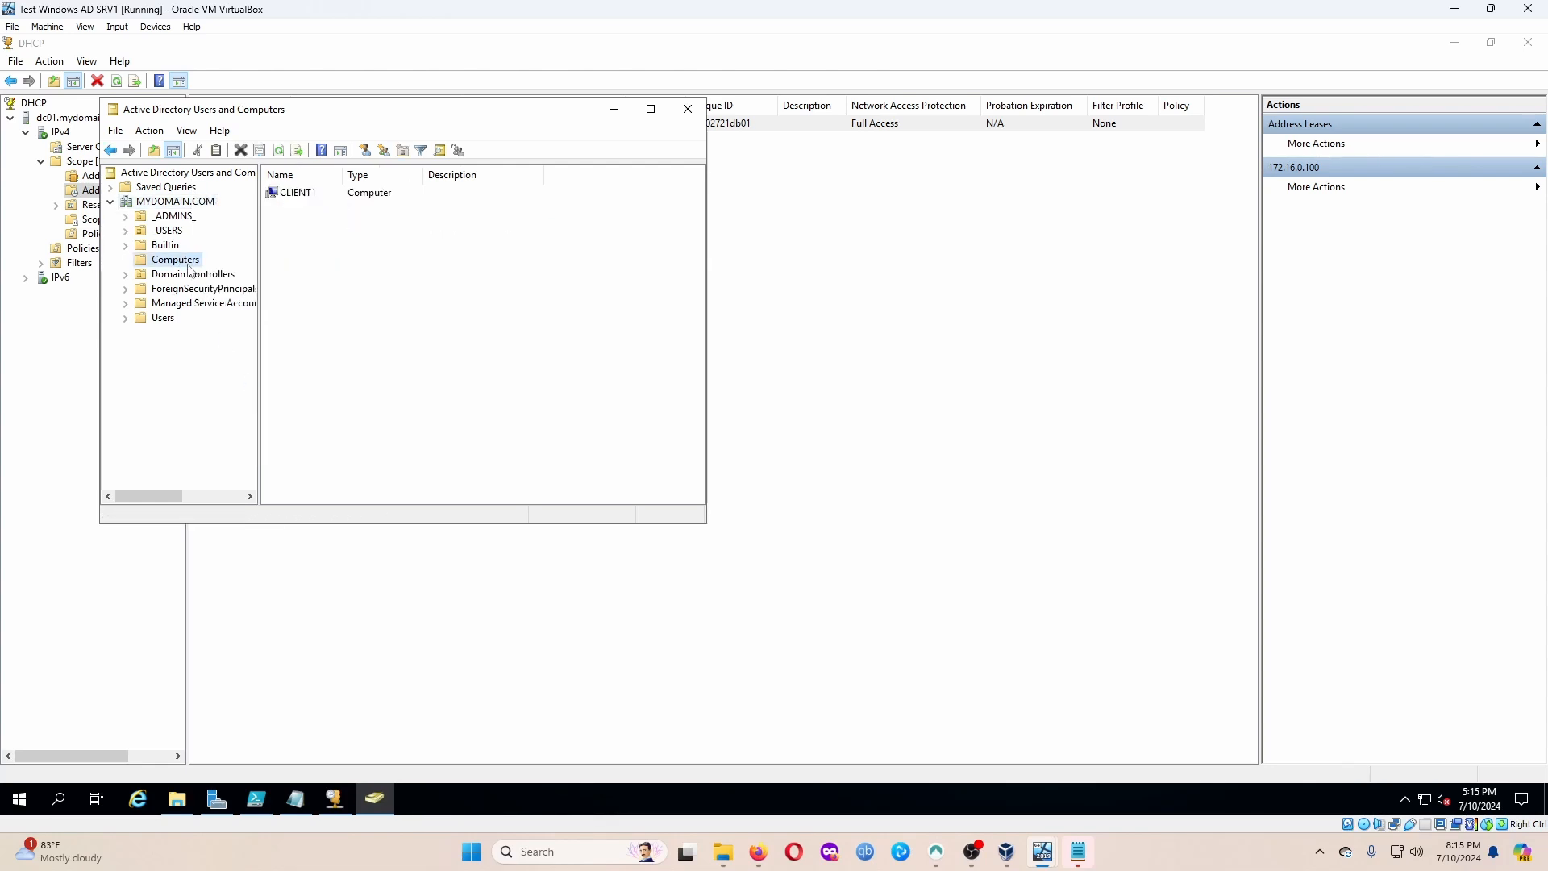
{"action": "double_click", "coordinate": [292, 193]}
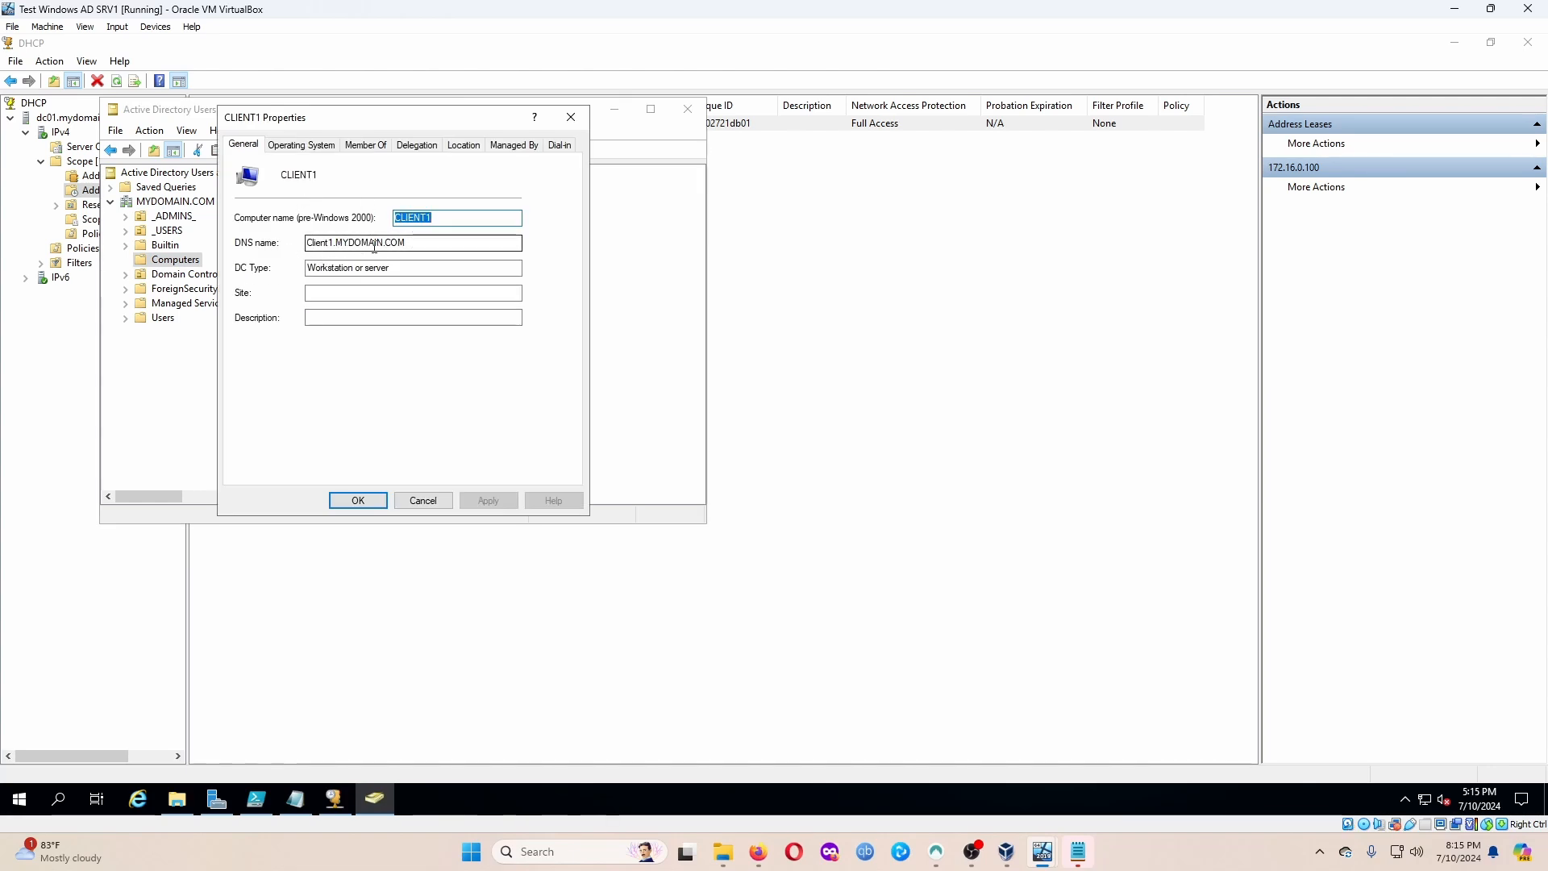
Review CLIENT1's Member Of, Location, Managed By and Operating System tabs, then close it.
{"action": "left_click", "coordinate": [366, 145]}
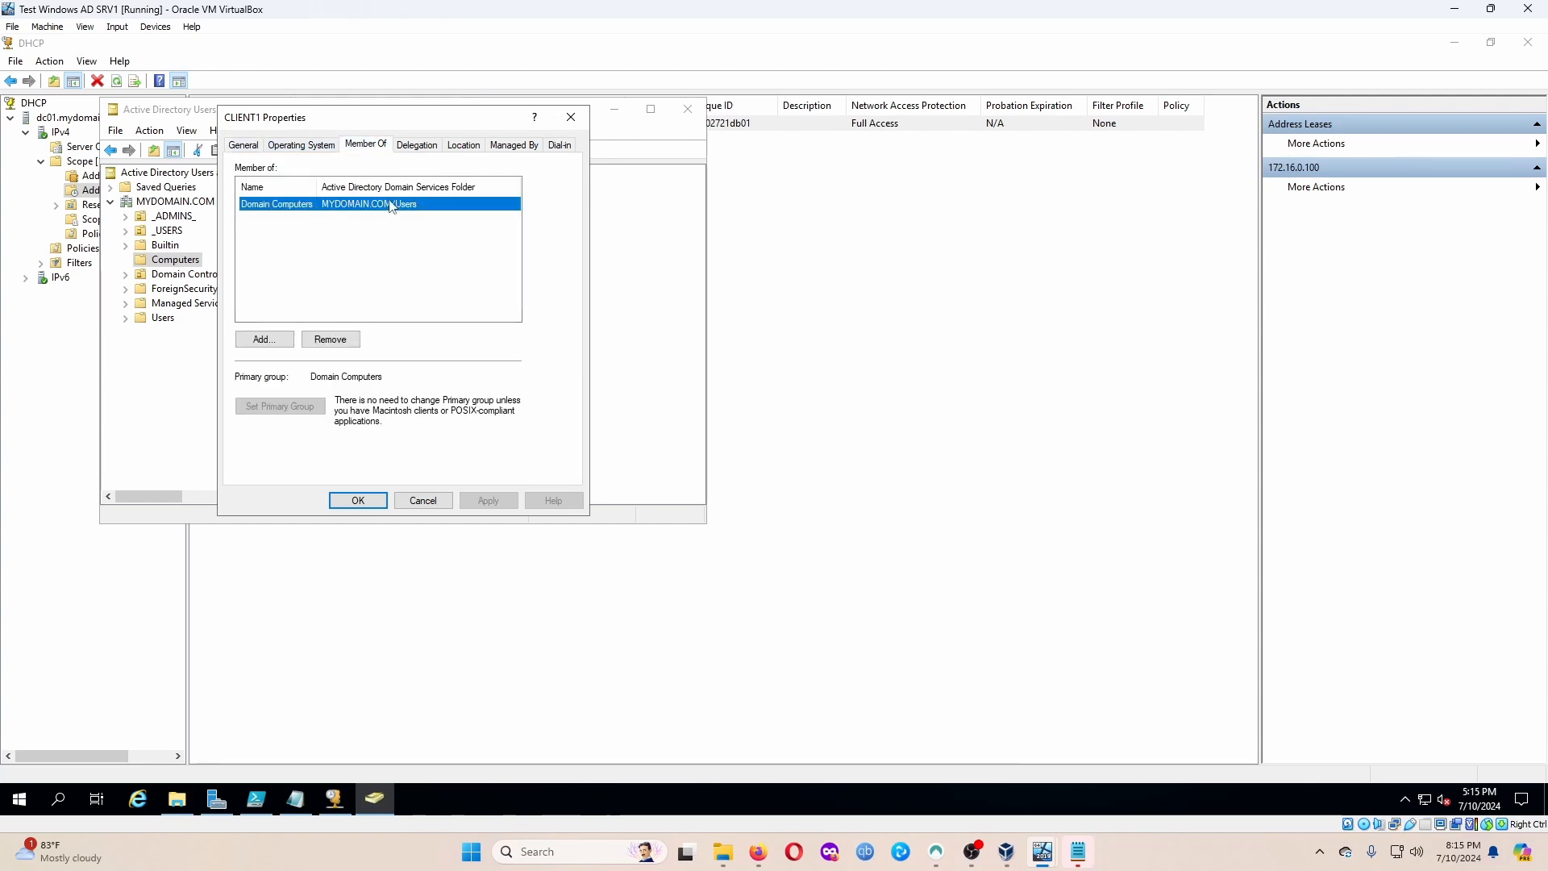
{"action": "left_click", "coordinate": [464, 147]}
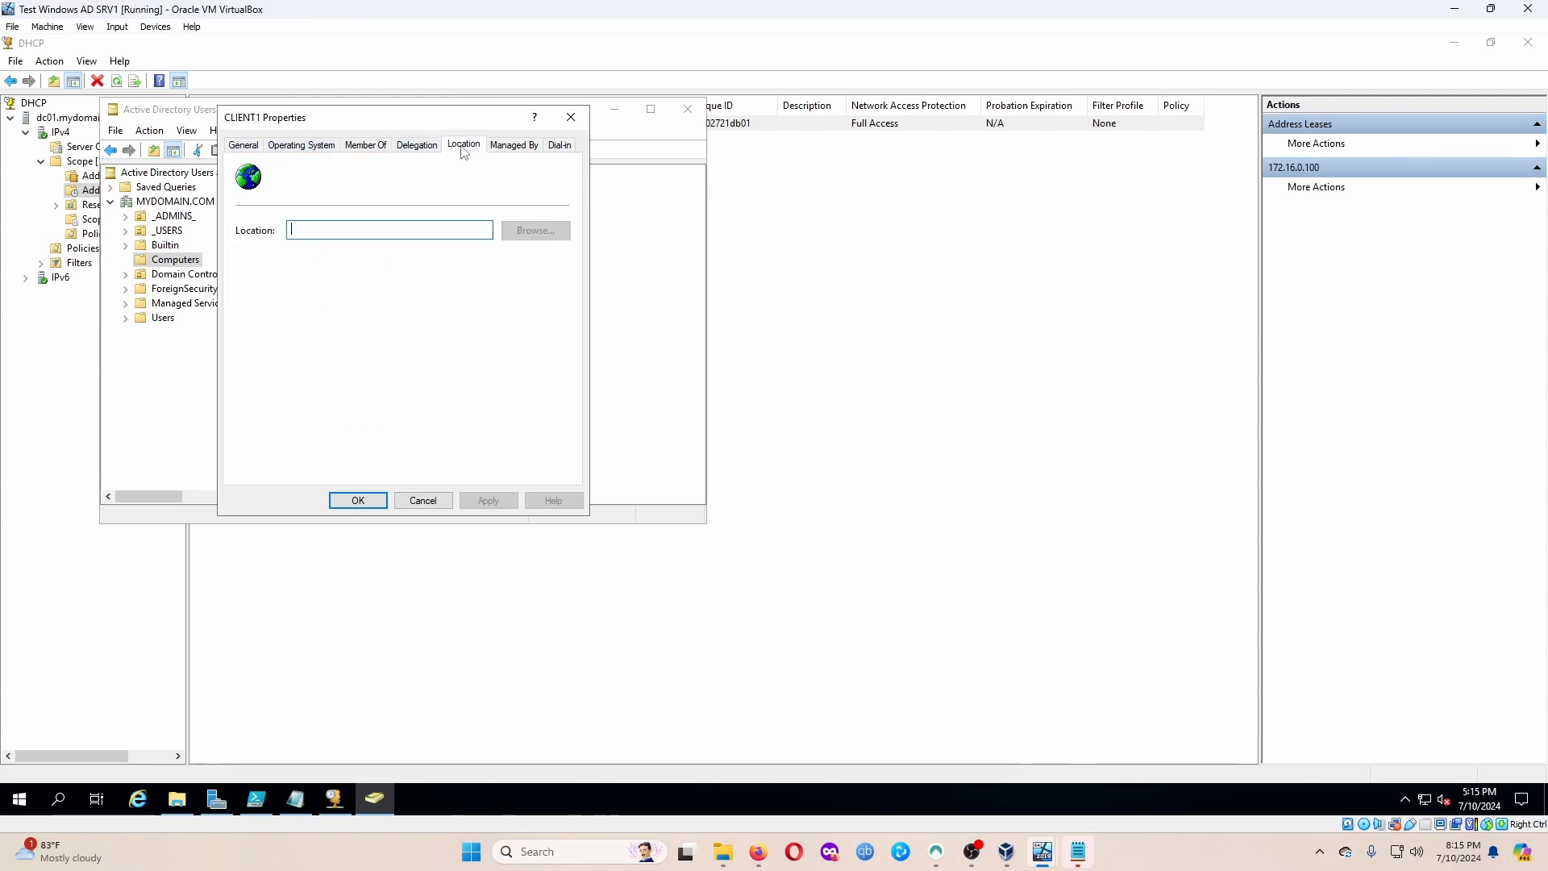
{"action": "left_click", "coordinate": [516, 147]}
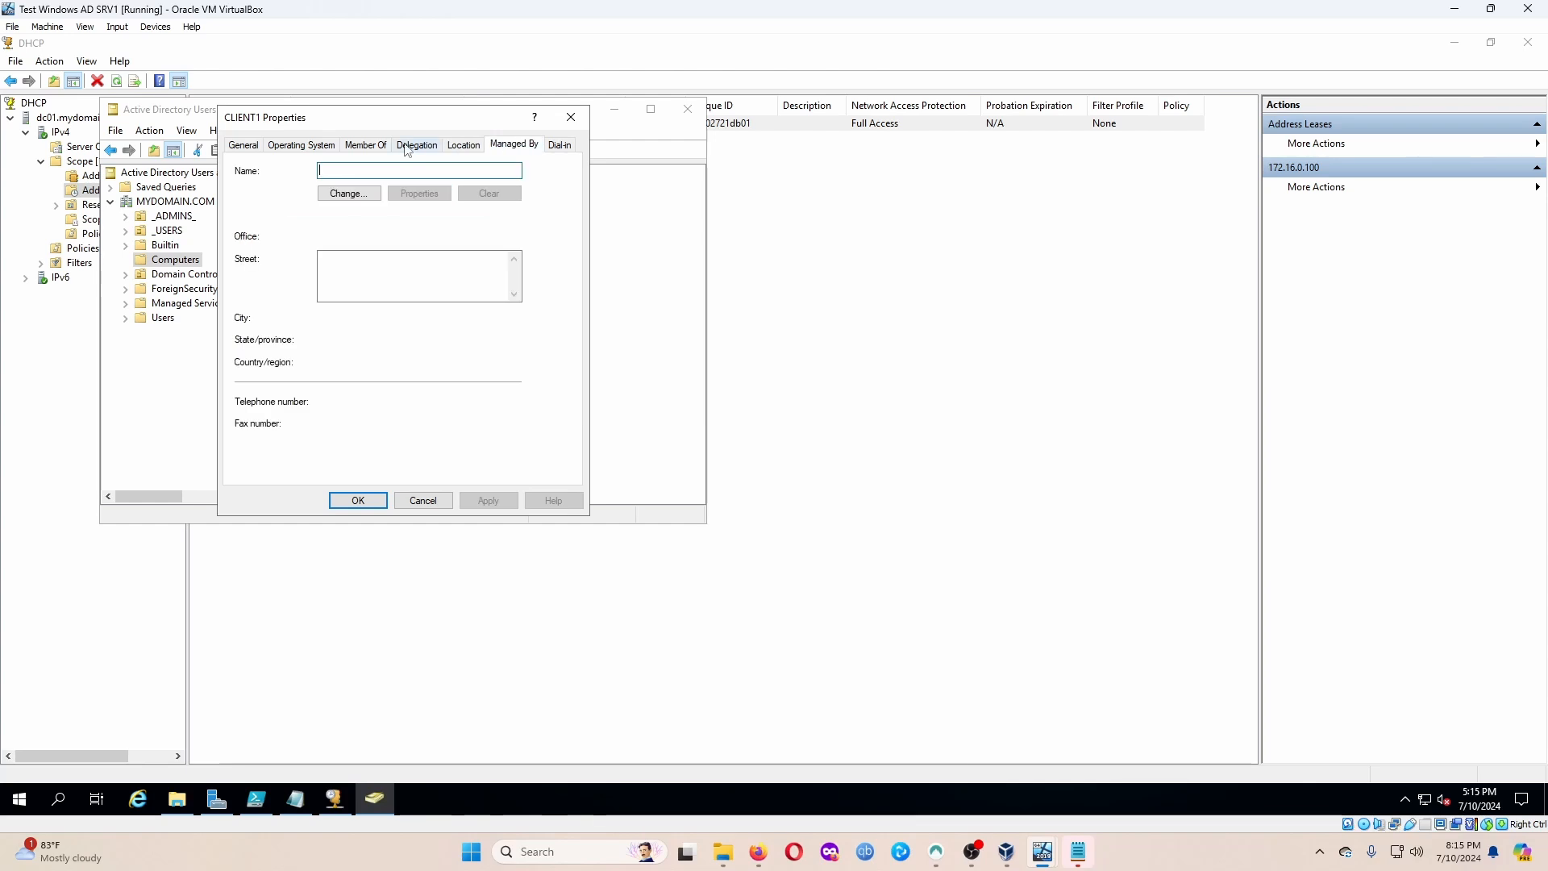
{"action": "left_click", "coordinate": [310, 146]}
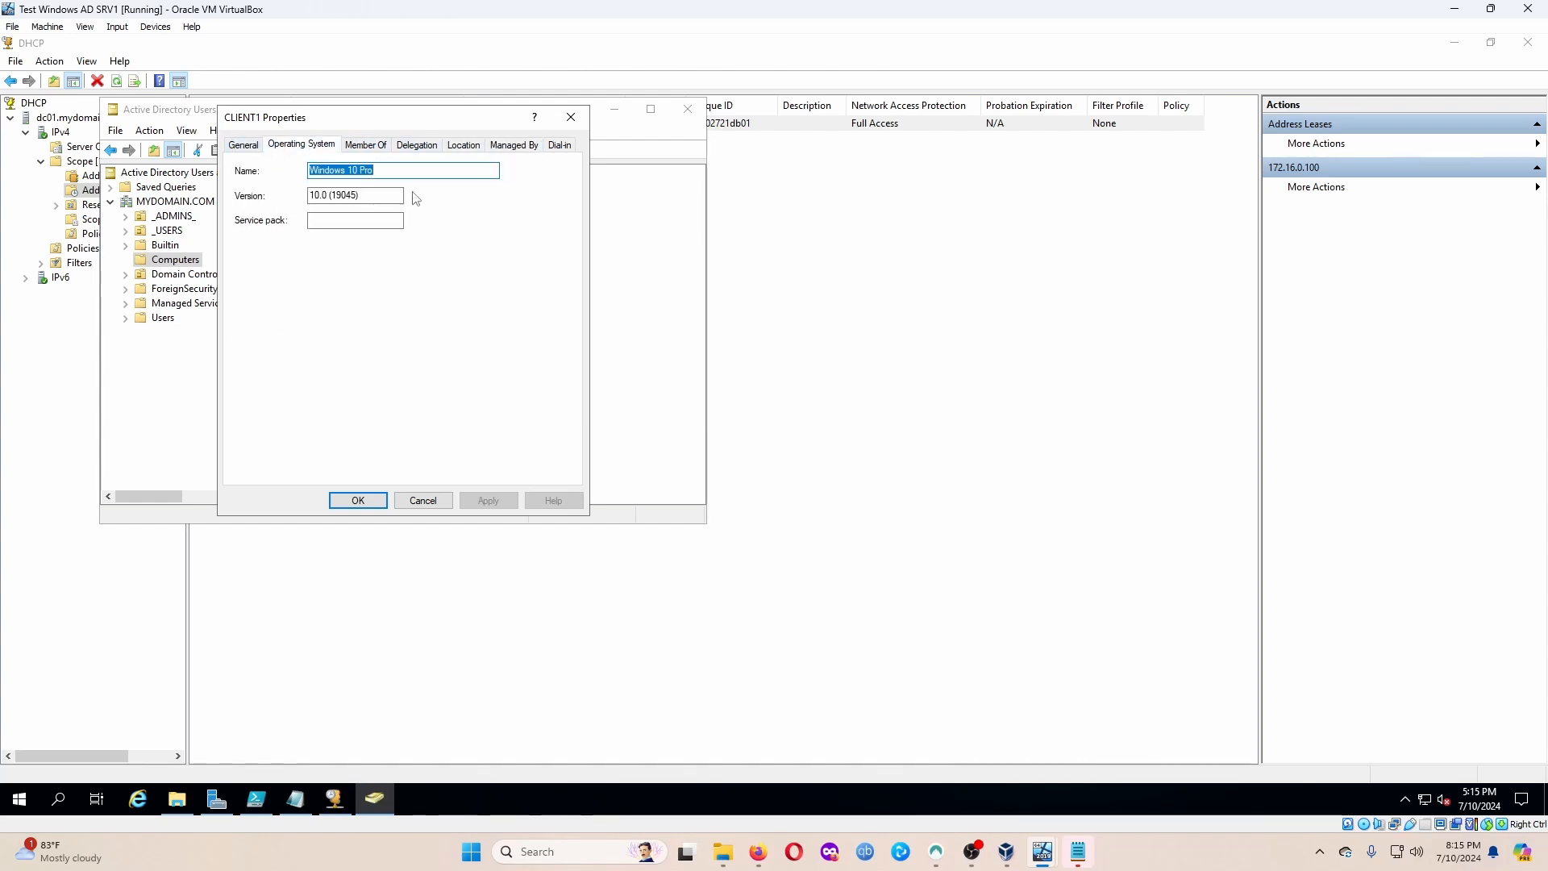
{"action": "left_click", "coordinate": [242, 146]}
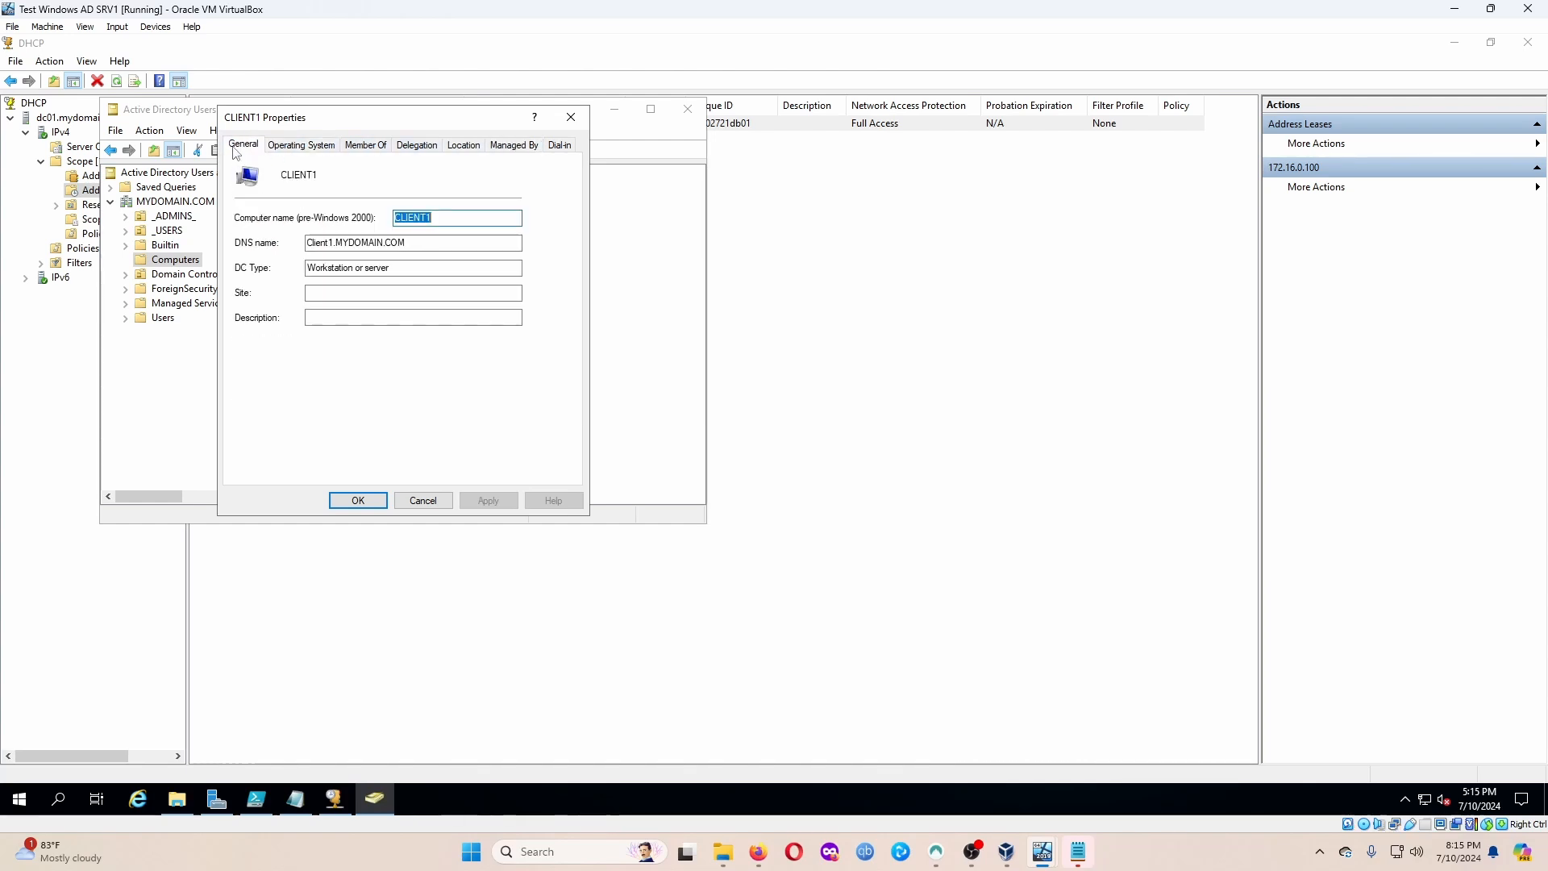
{"action": "left_click", "coordinate": [571, 117]}
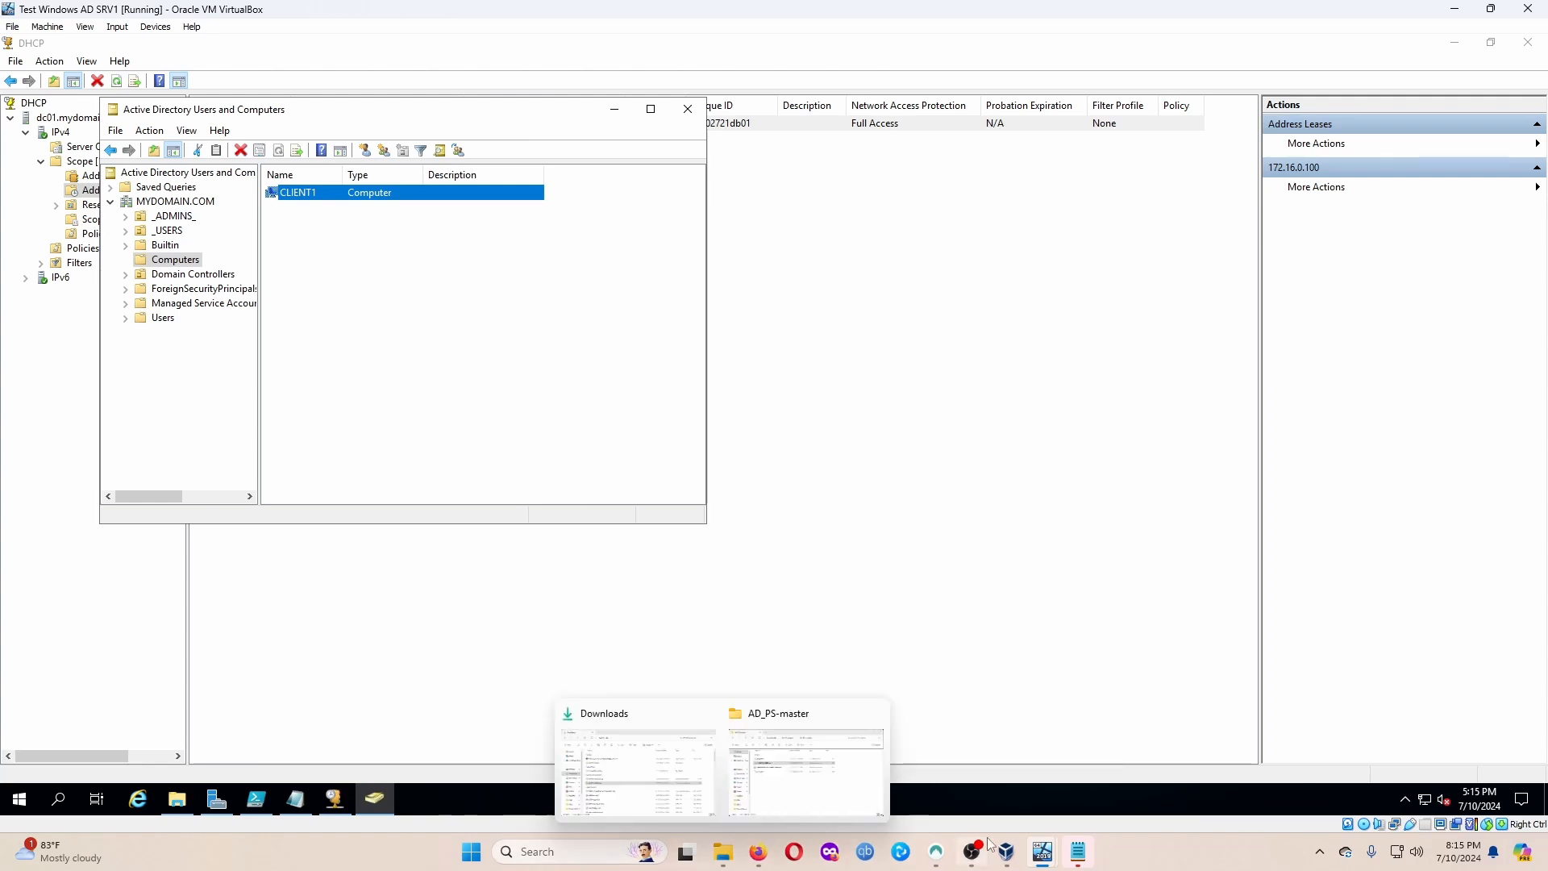
On the WIN10_2 client, skip Edge's sign-in and import screens to finish first-run setup.
{"action": "mouse_move", "coordinate": [1042, 852]}
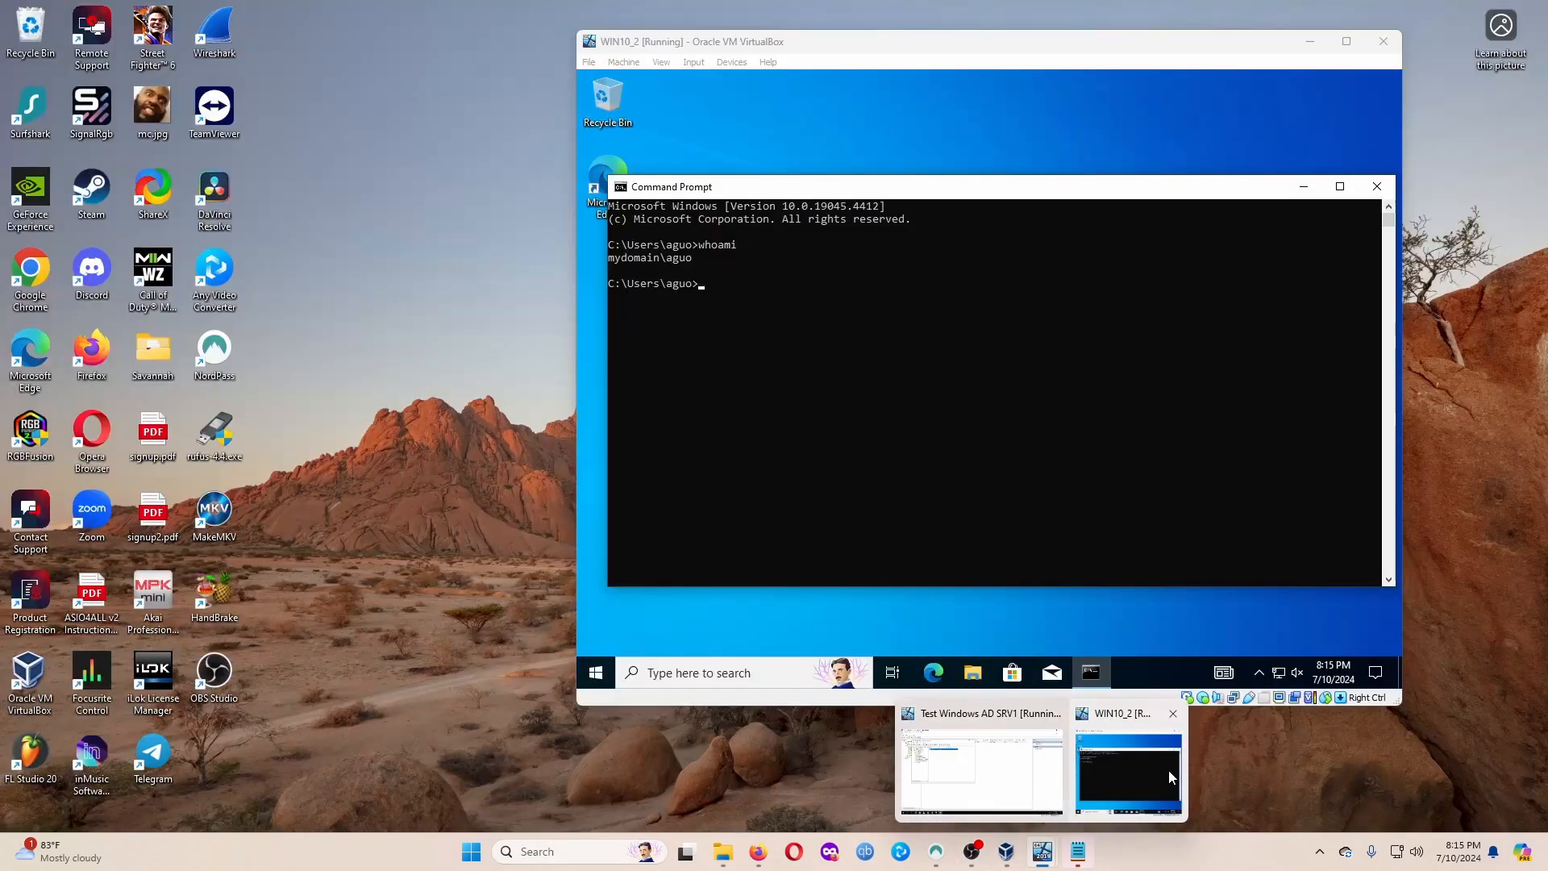
{"action": "left_click", "coordinate": [1172, 776]}
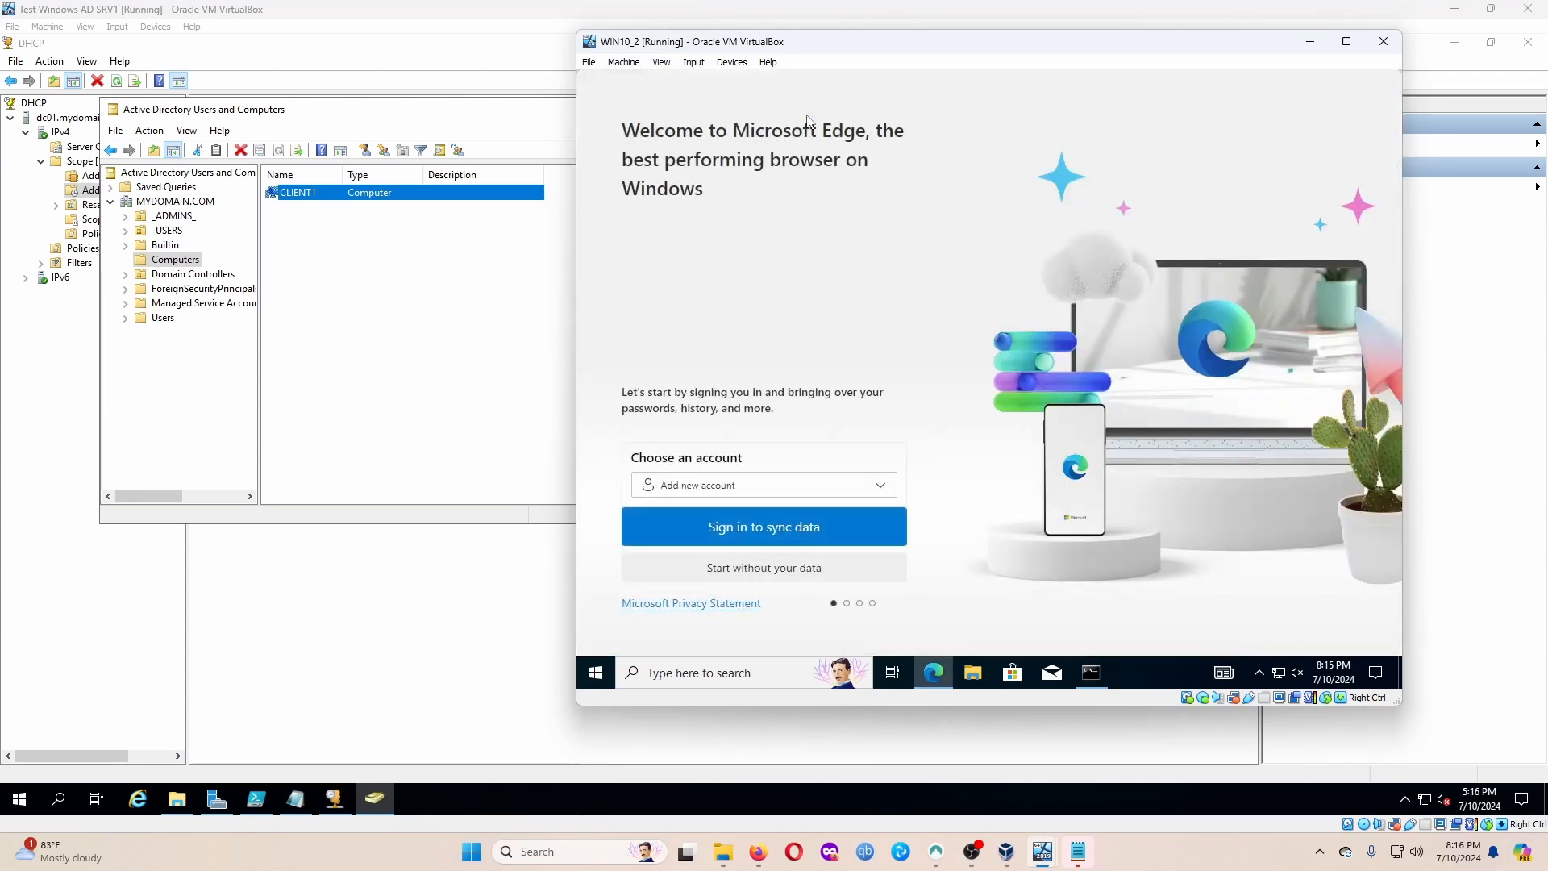
{"action": "left_click", "coordinate": [798, 564]}
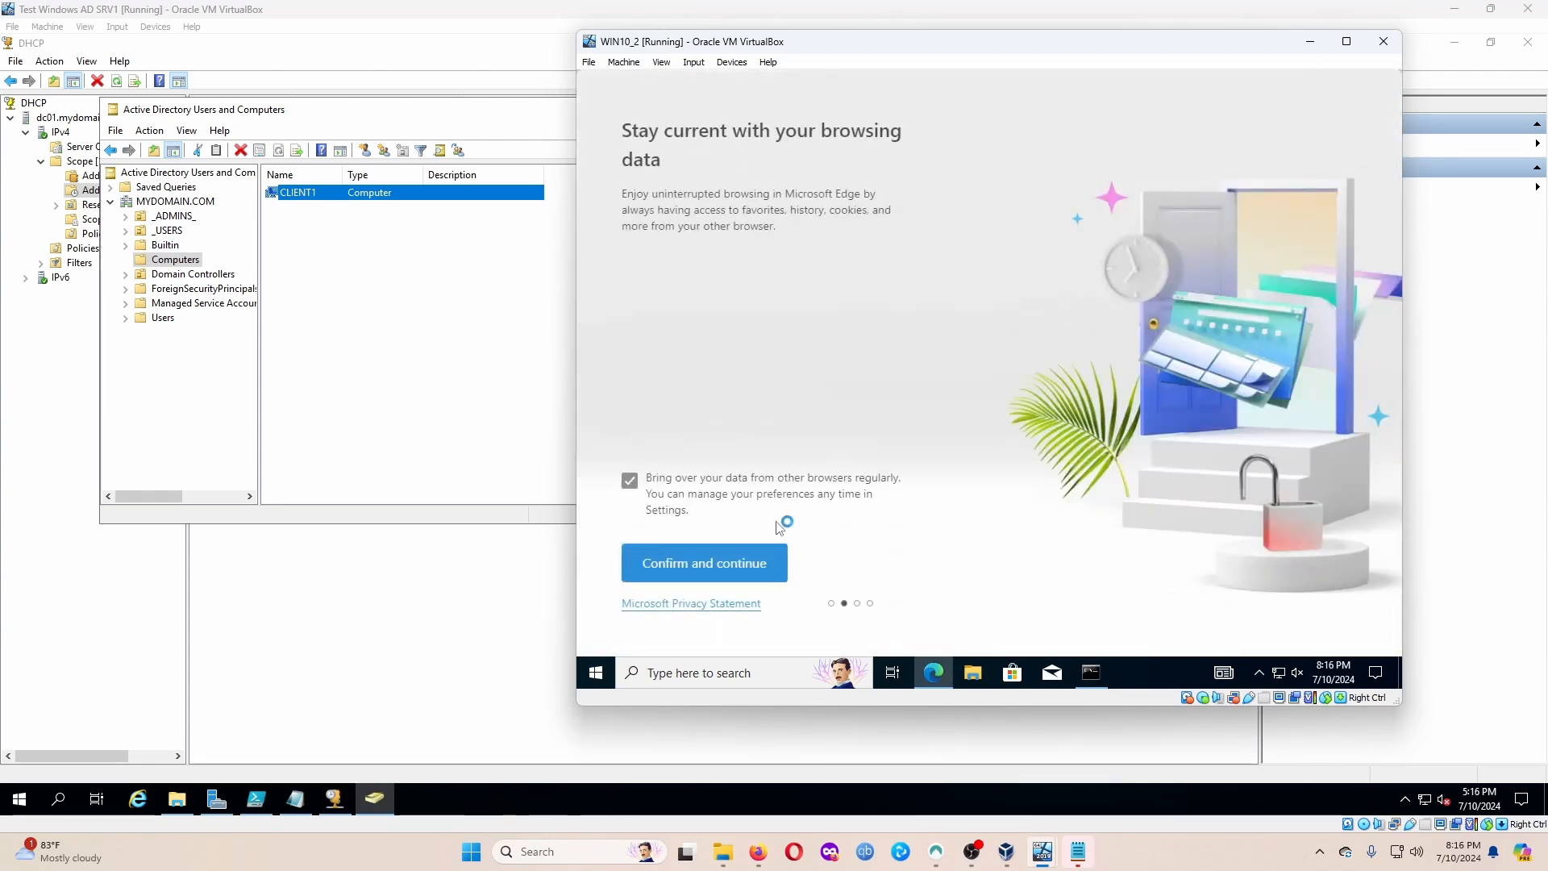
{"action": "left_click", "coordinate": [794, 566]}
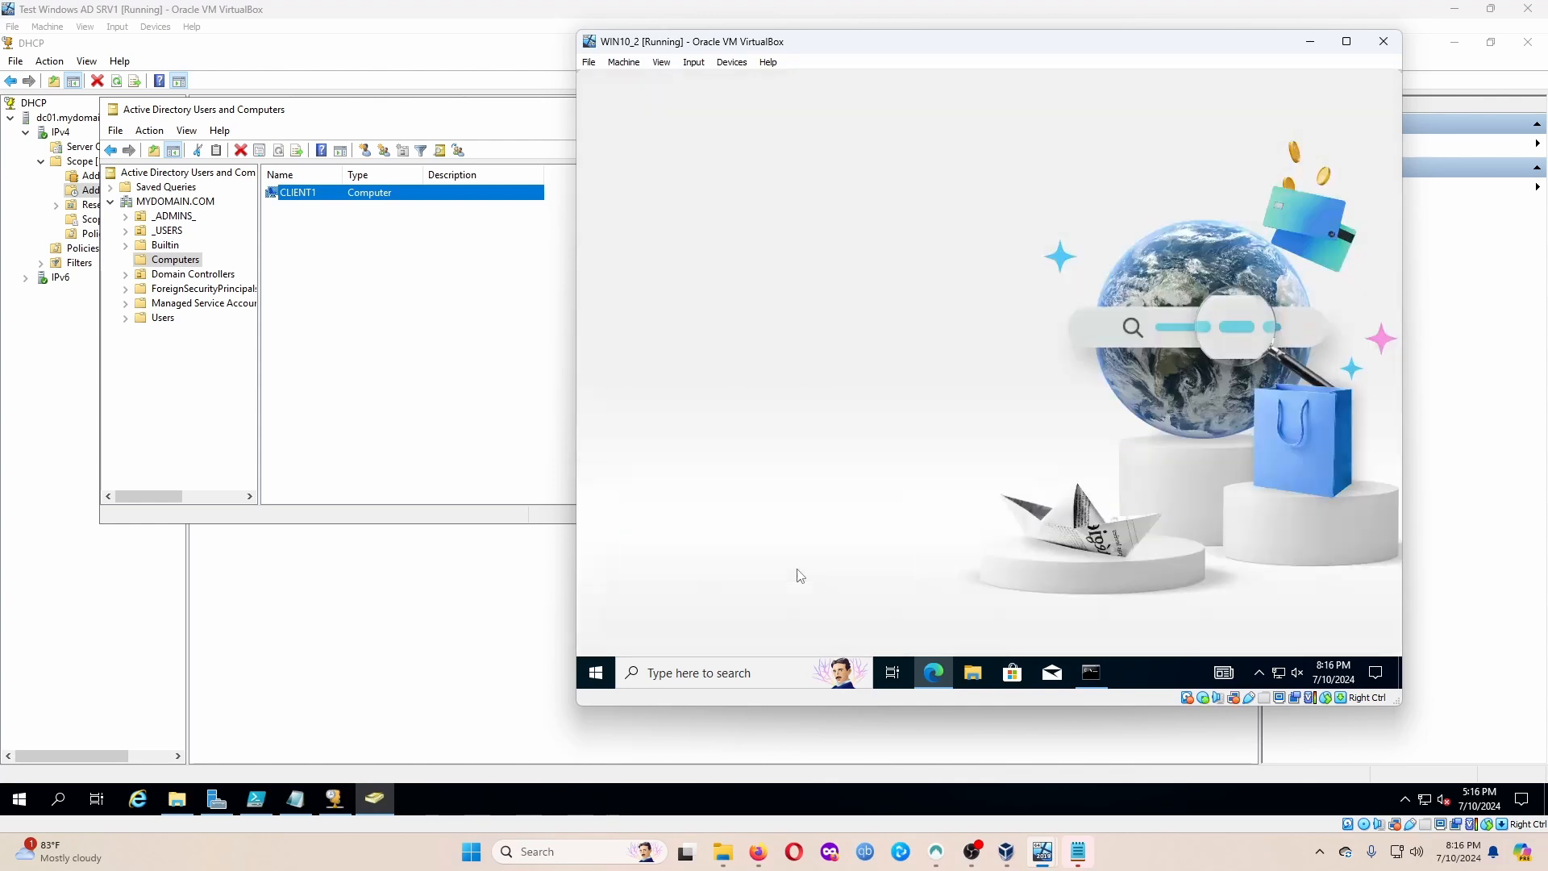
{"action": "left_click", "coordinate": [698, 567]}
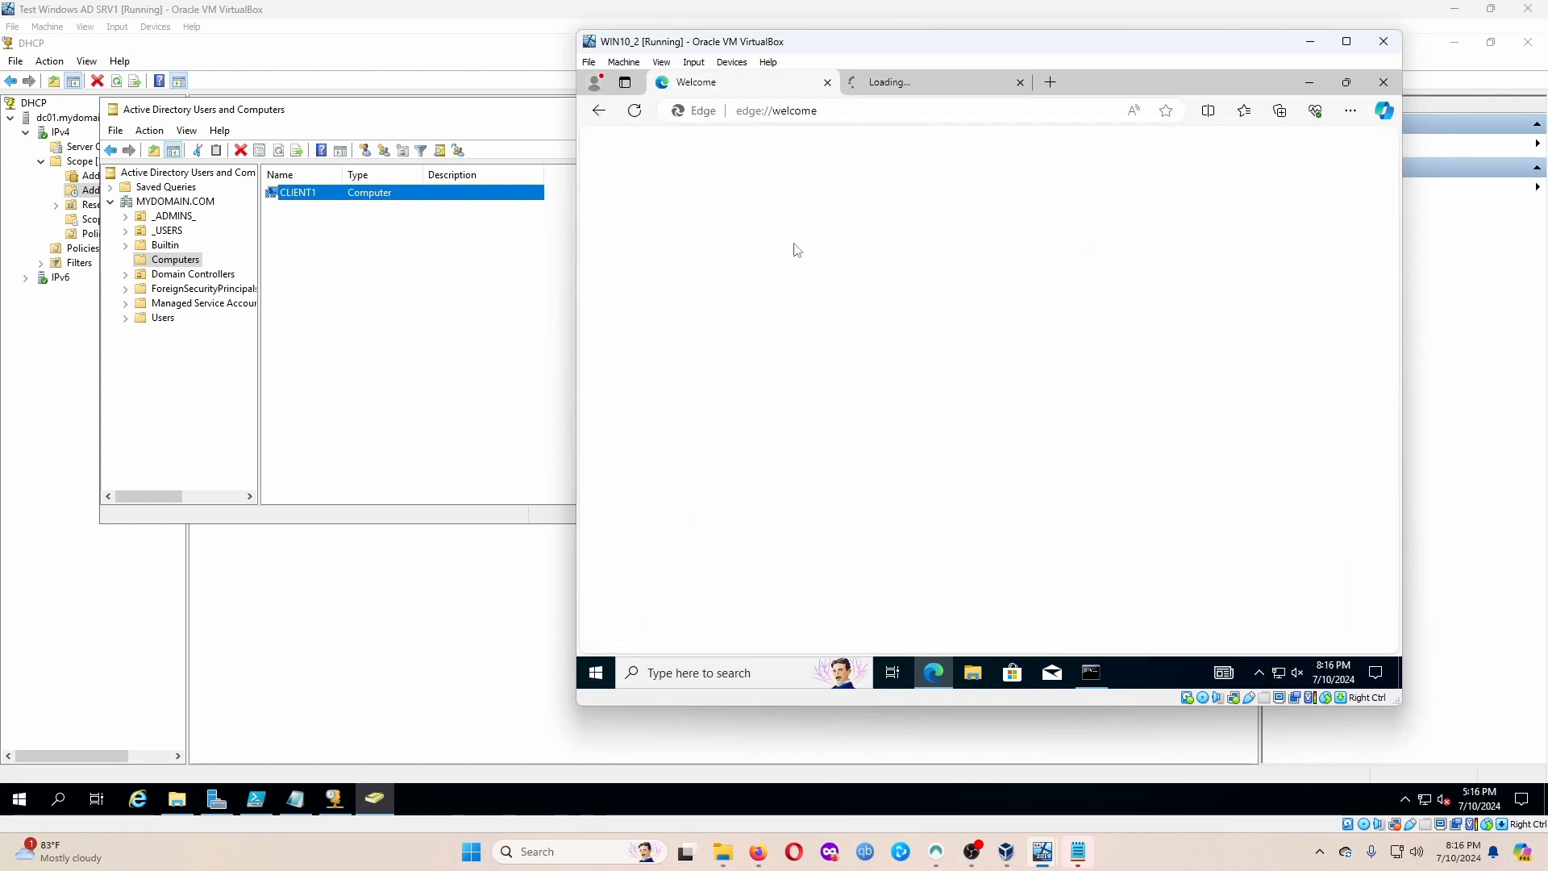
Close Edge's welcome tabs and load youtube.com in a new tab.
{"action": "left_click", "coordinate": [823, 85]}
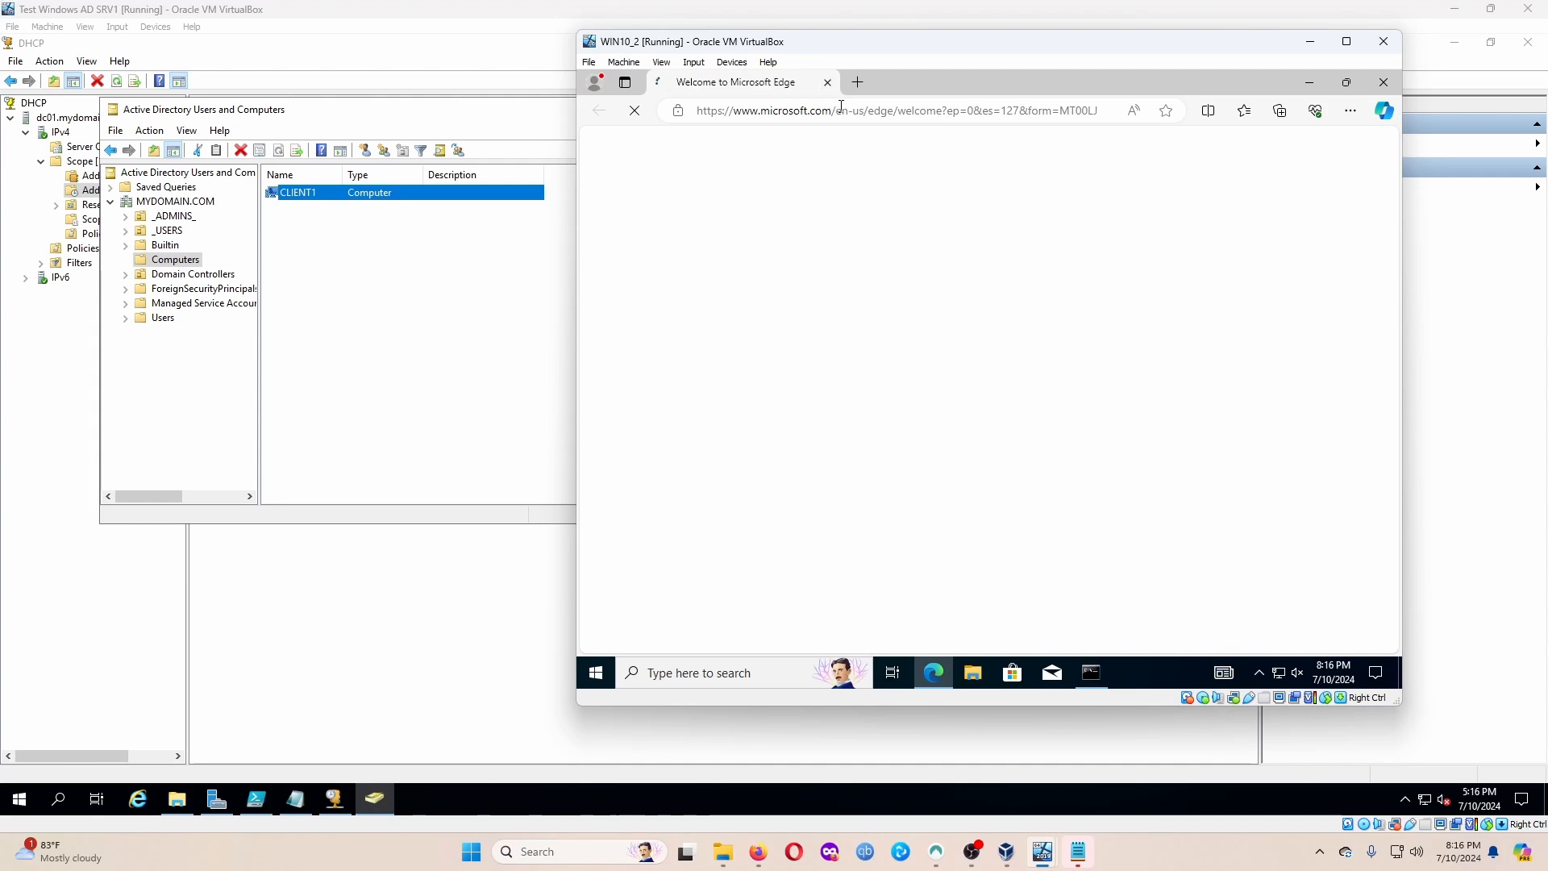
{"action": "left_click", "coordinate": [857, 81]}
{"action": "left_click", "coordinate": [827, 82]}
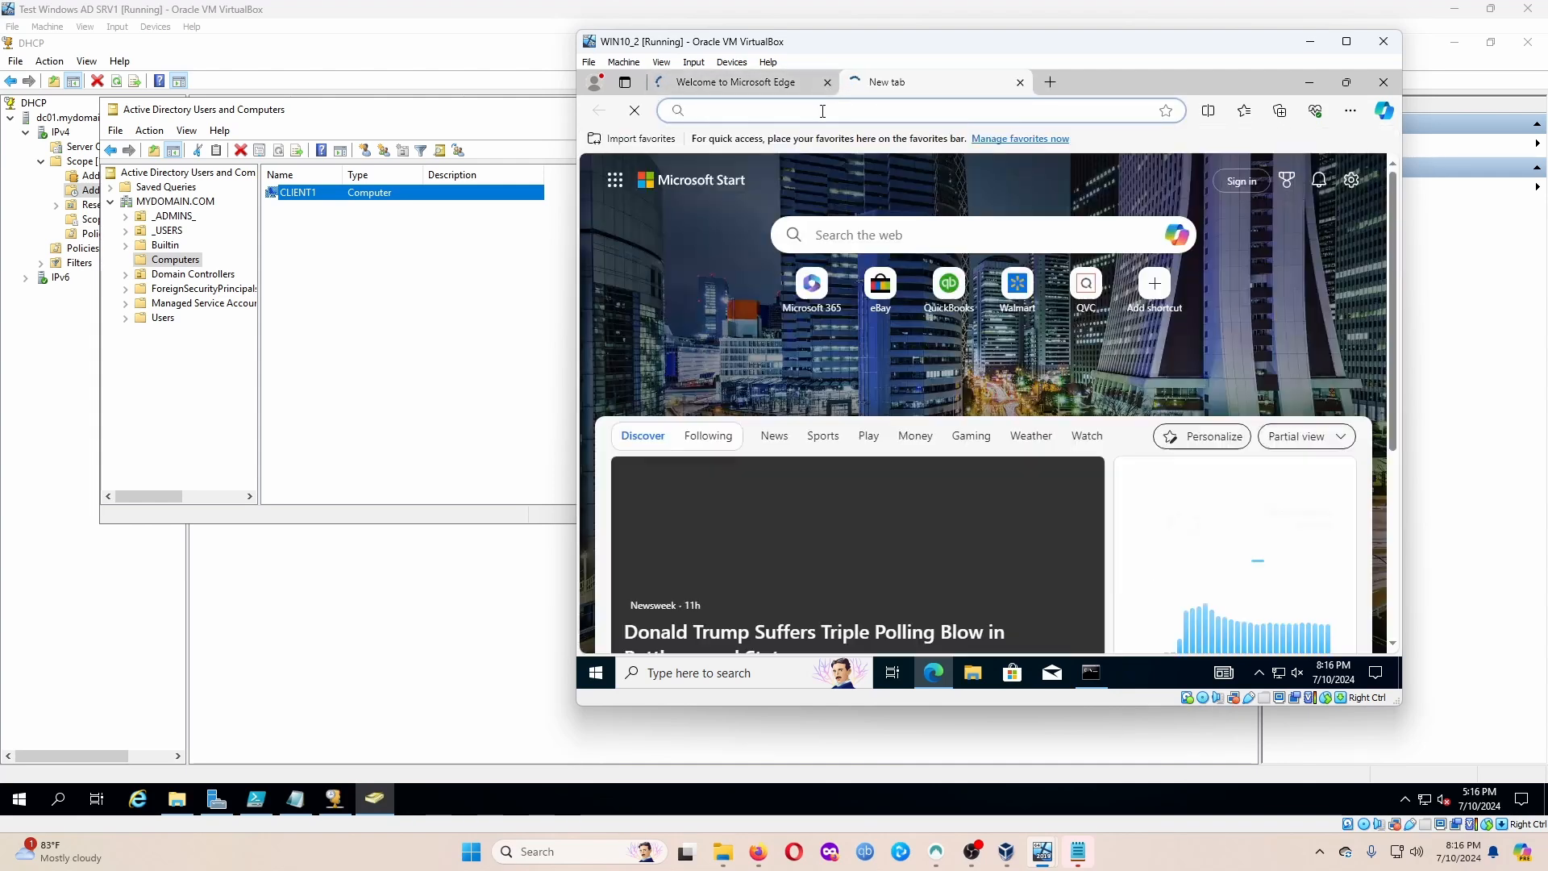
{"action": "type", "text": "y"}
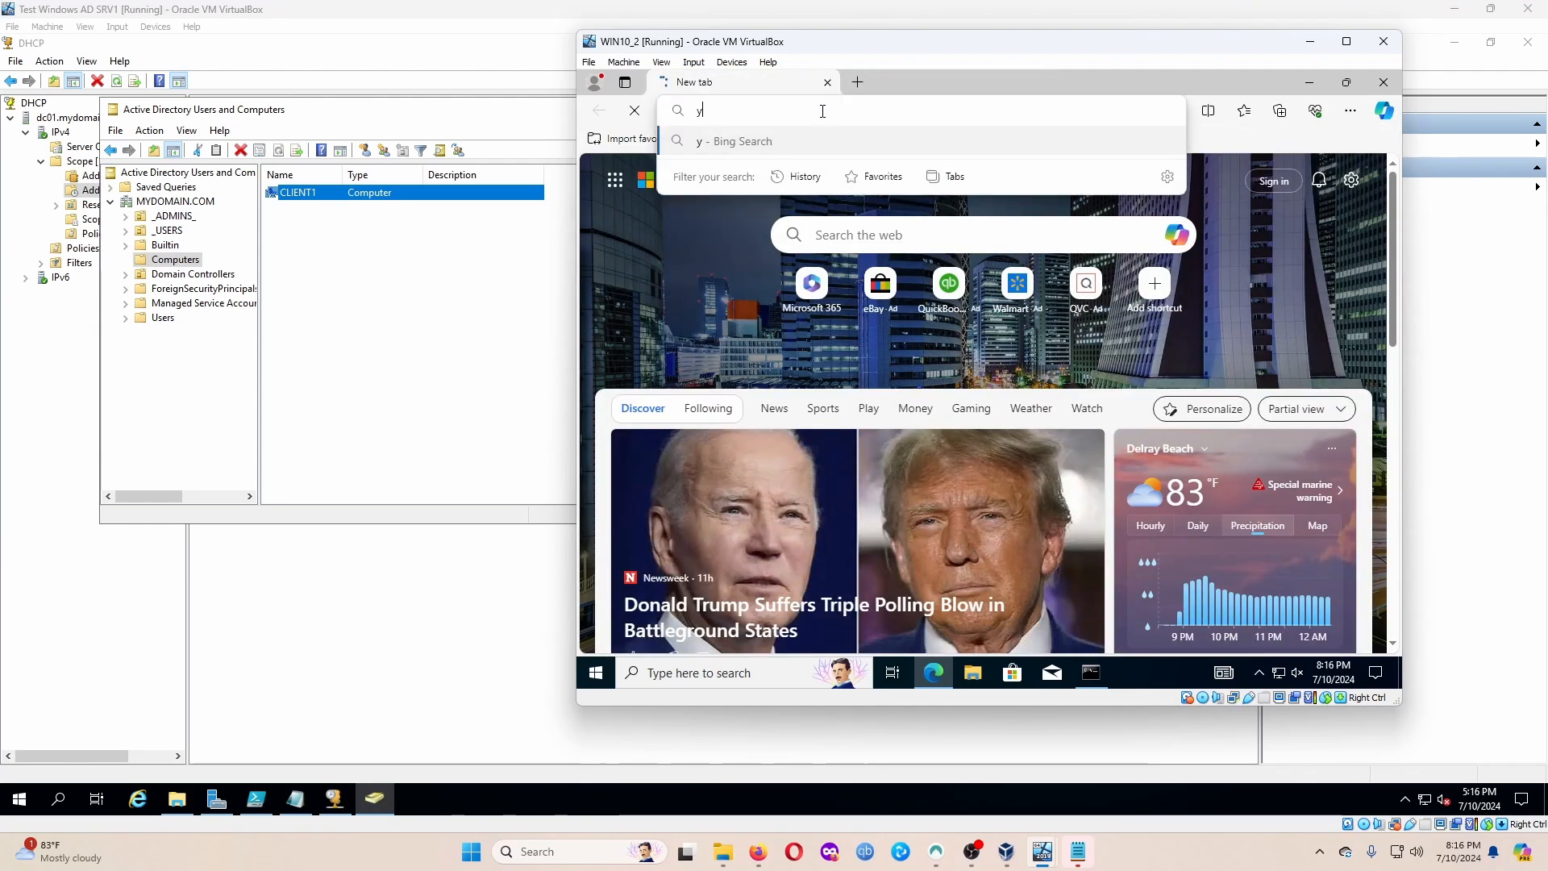
{"action": "type", "text": "outube.com"}
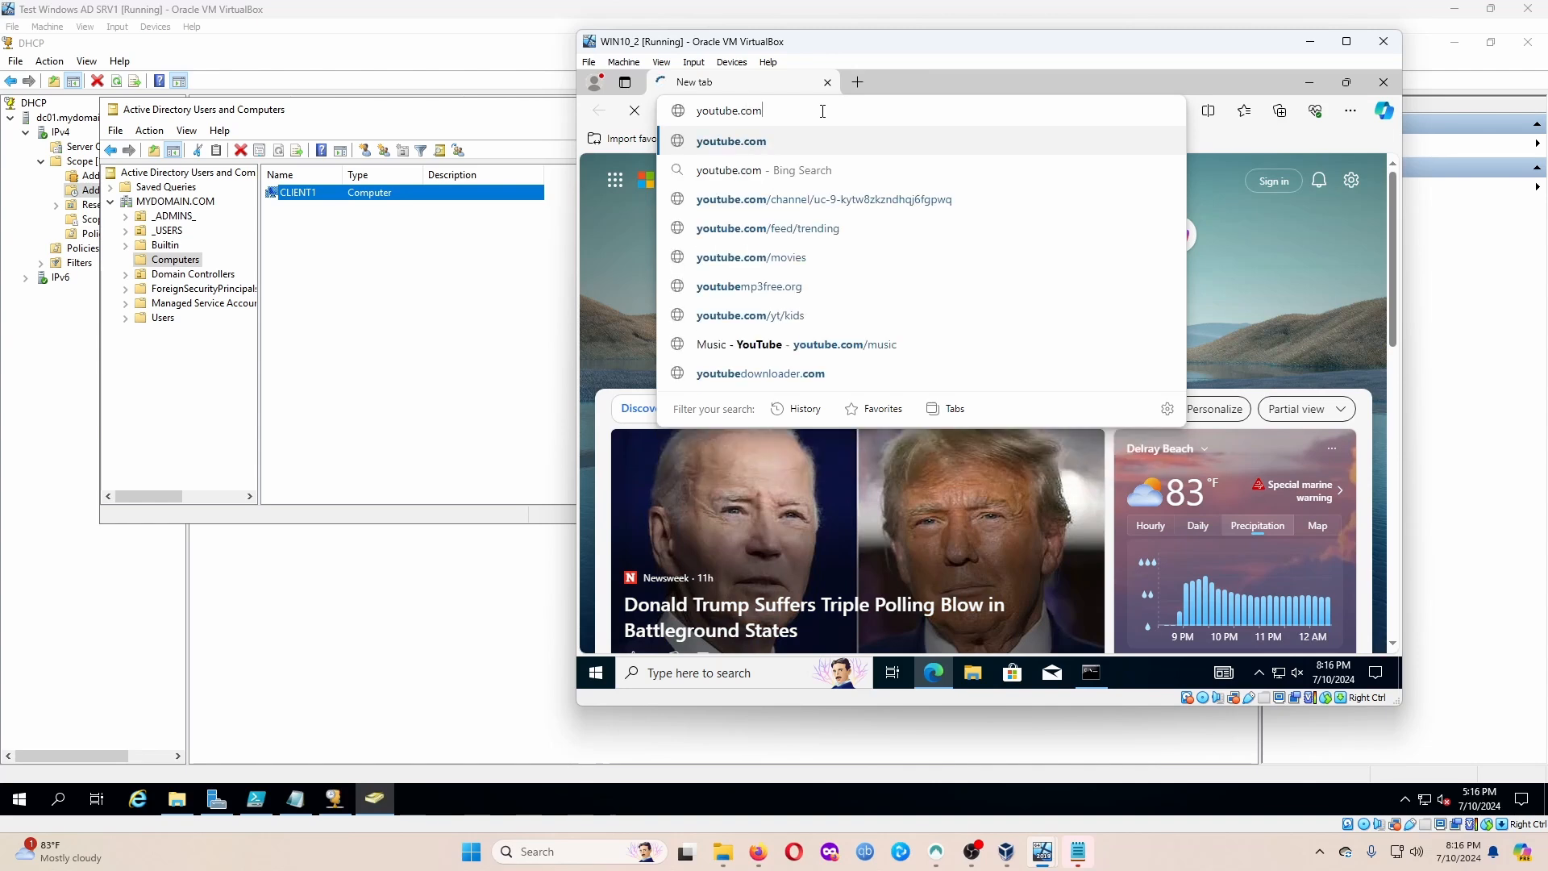
{"action": "key", "text": "Return"}
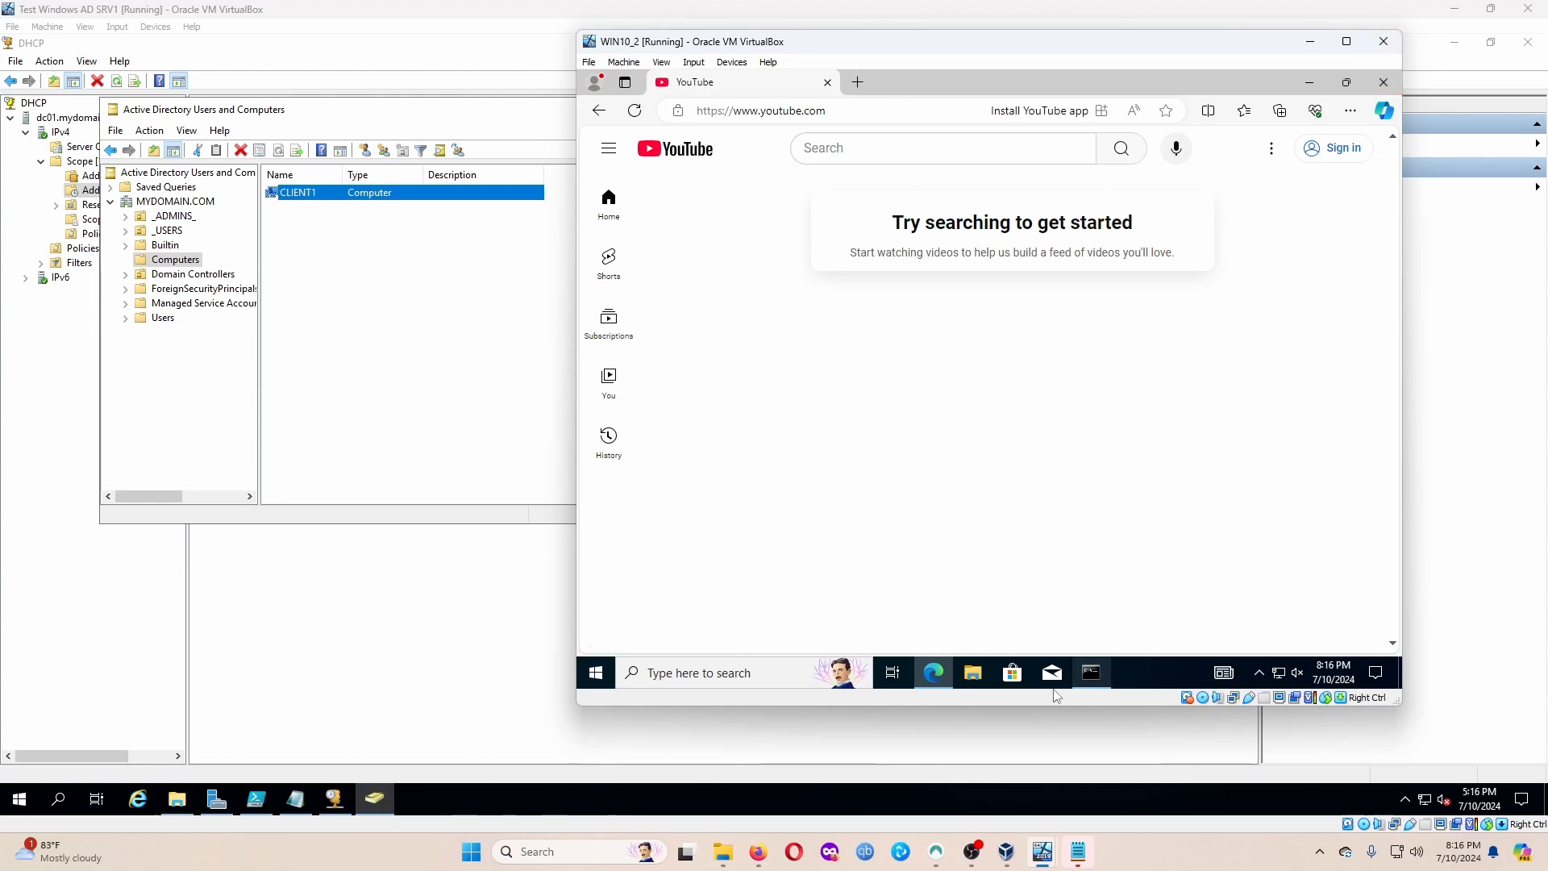
{"action": "mouse_move", "coordinate": [973, 861]}
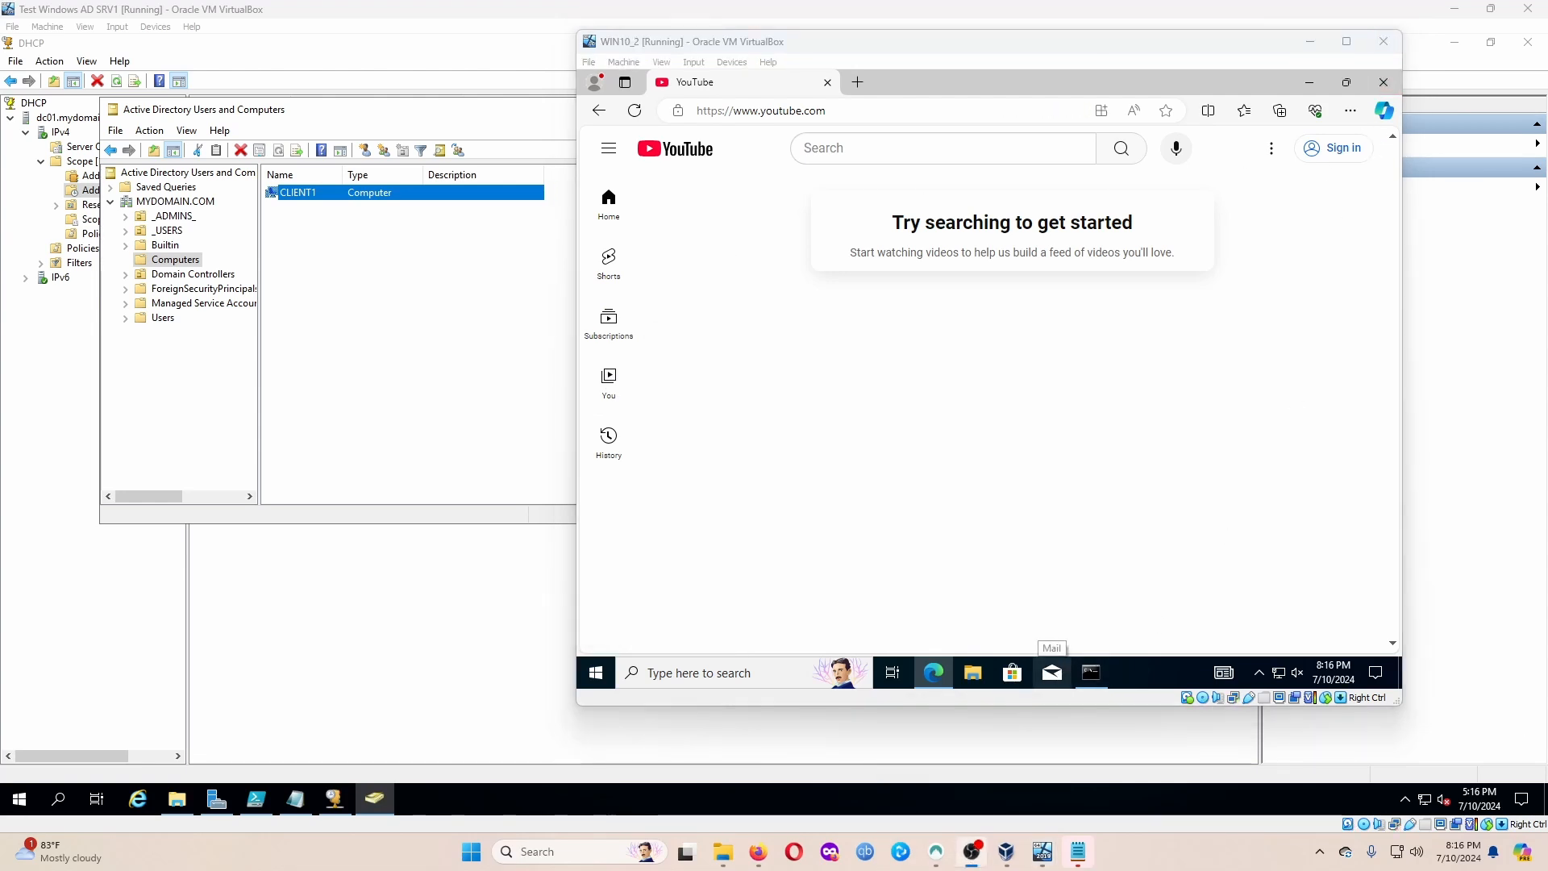